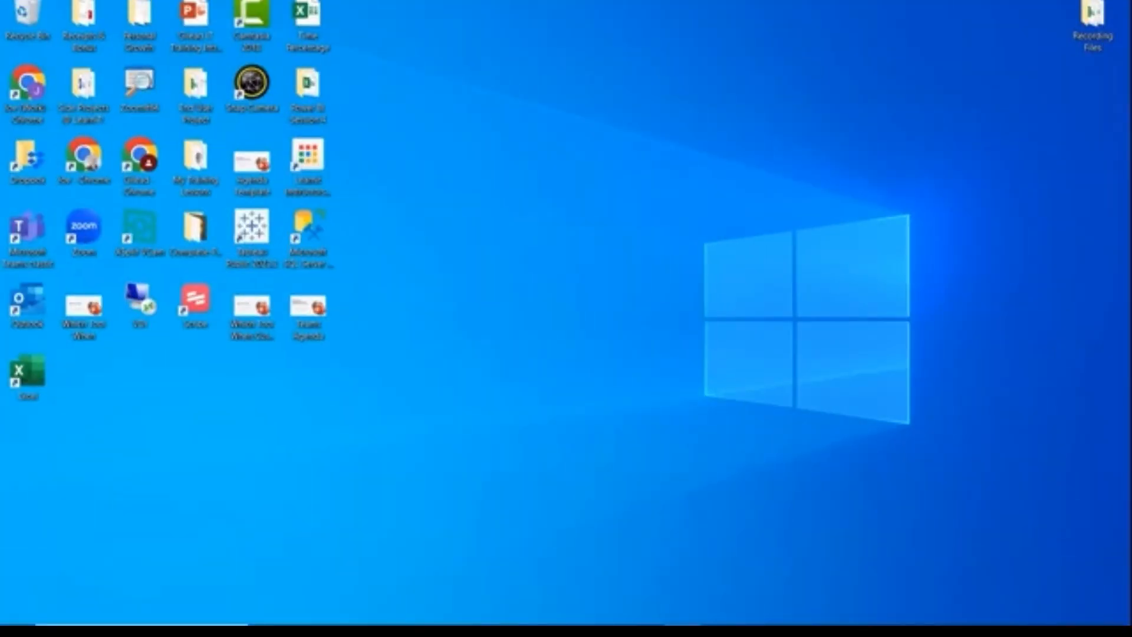
Start Excel from the desktop
double_click(28, 375)
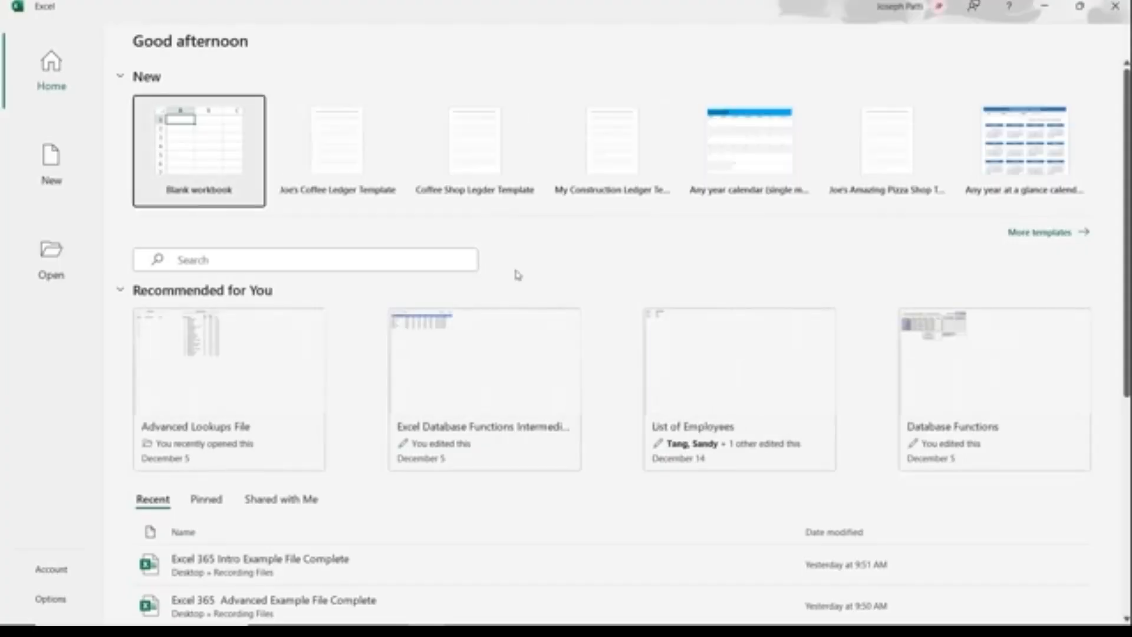
type("t")
type("Star")
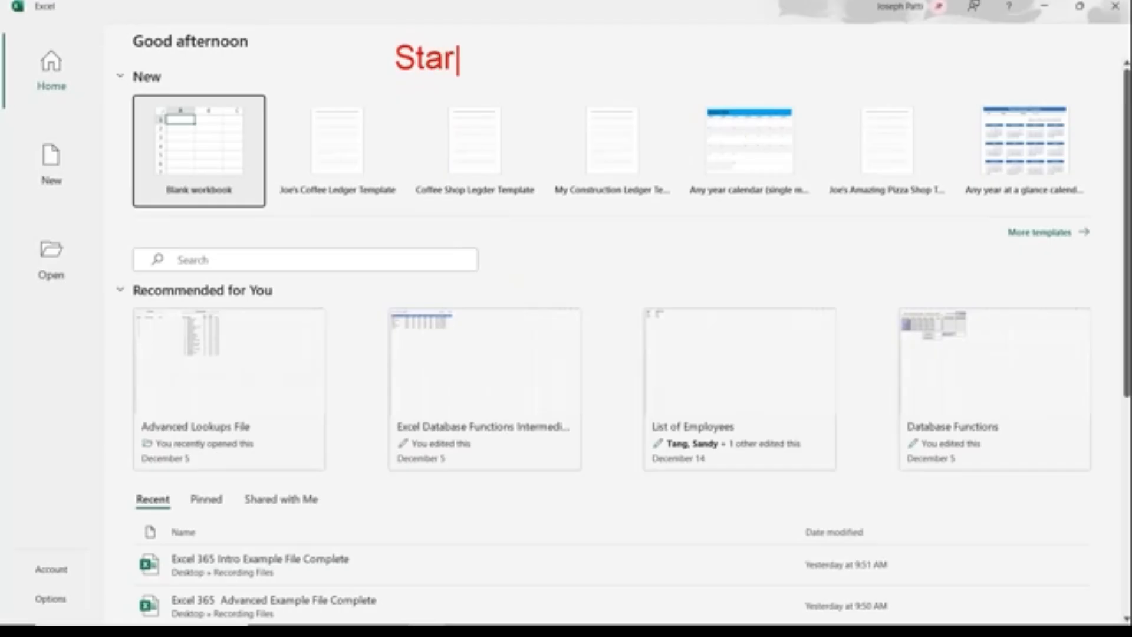
type("tup Page")
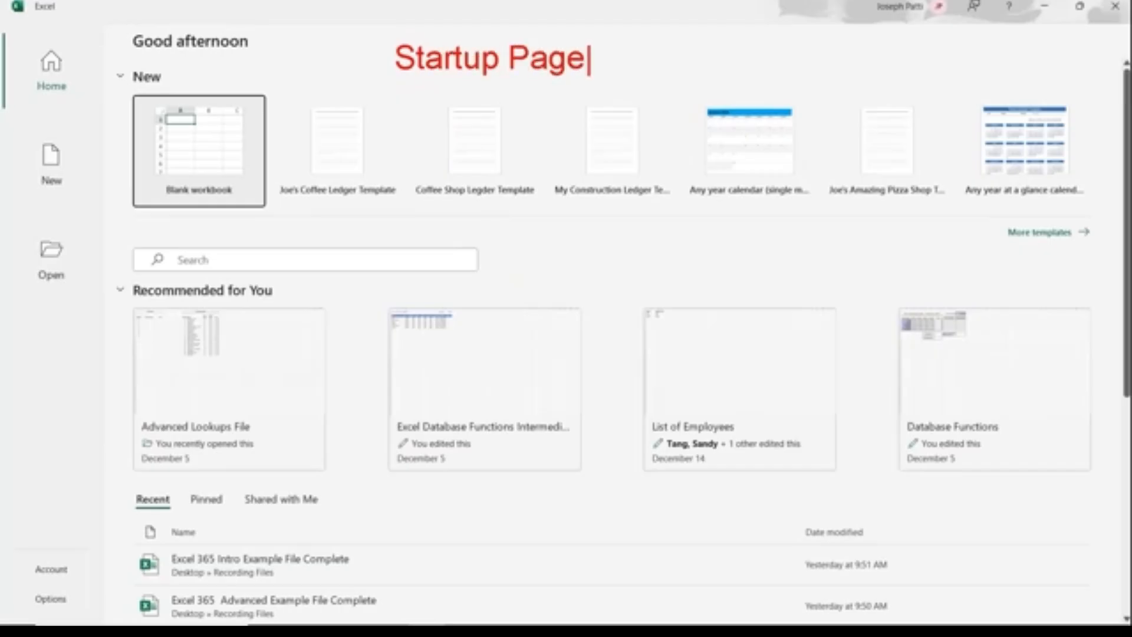
key("Escape")
left_click_drag(117, 92, 270, 216)
left_click_drag(369, 203, 384, 226)
left_click_drag(480, 205, 500, 242)
left_click_drag(600, 207, 622, 241)
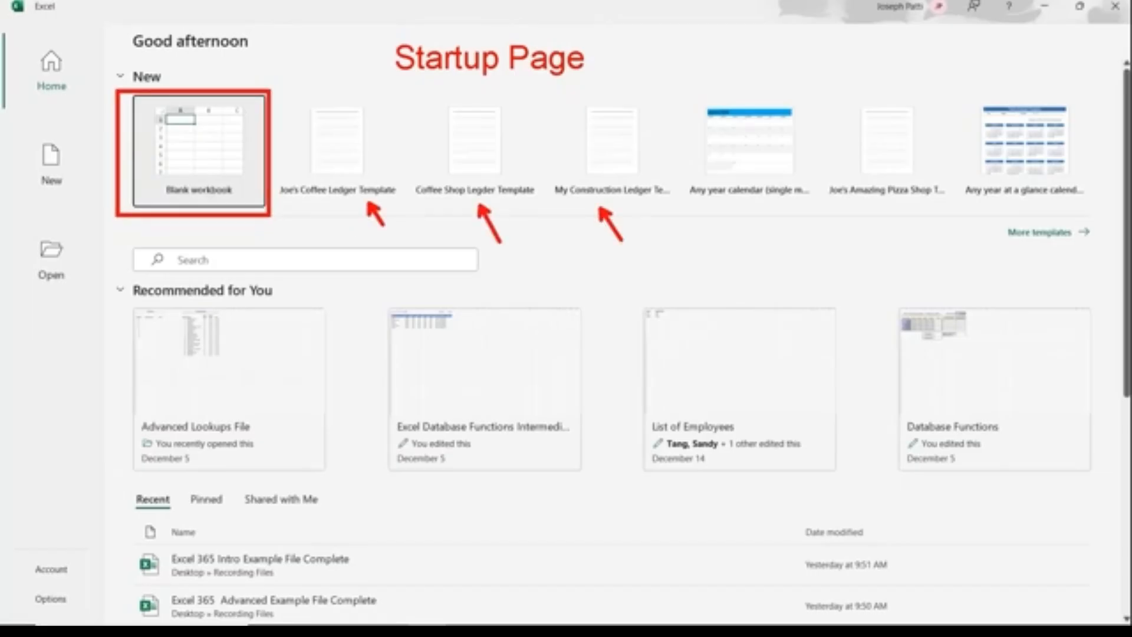
left_click_drag(998, 234, 908, 234)
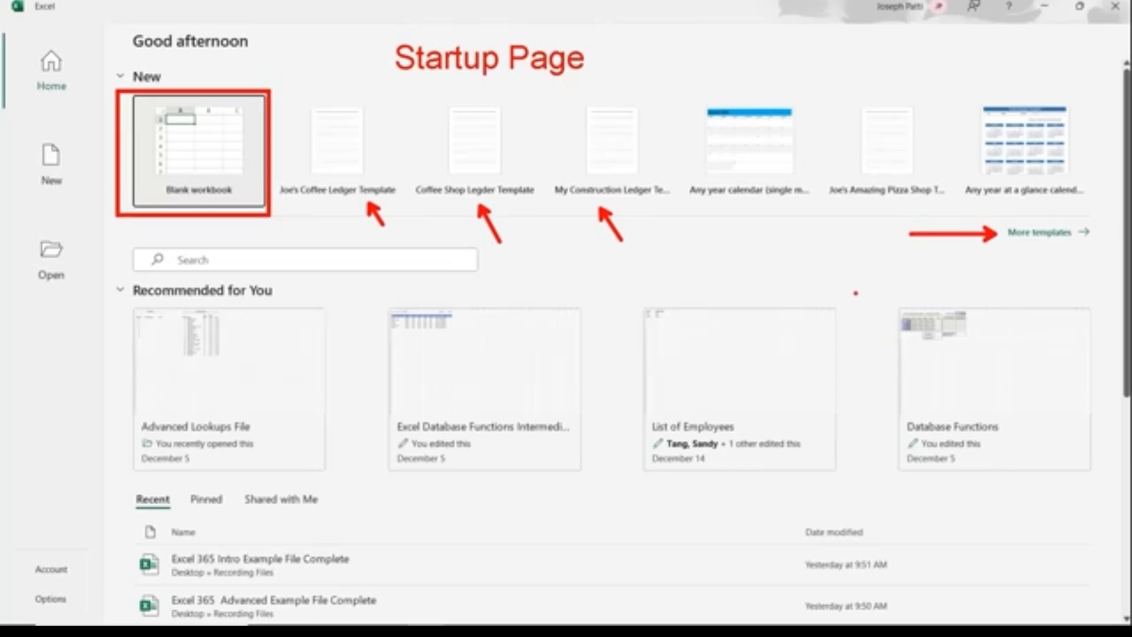
mouse_move(110, 491)
left_mouse_down()
mouse_move(209, 542)
mouse_move(840, 625)
mouse_move(964, 624)
left_mouse_up()
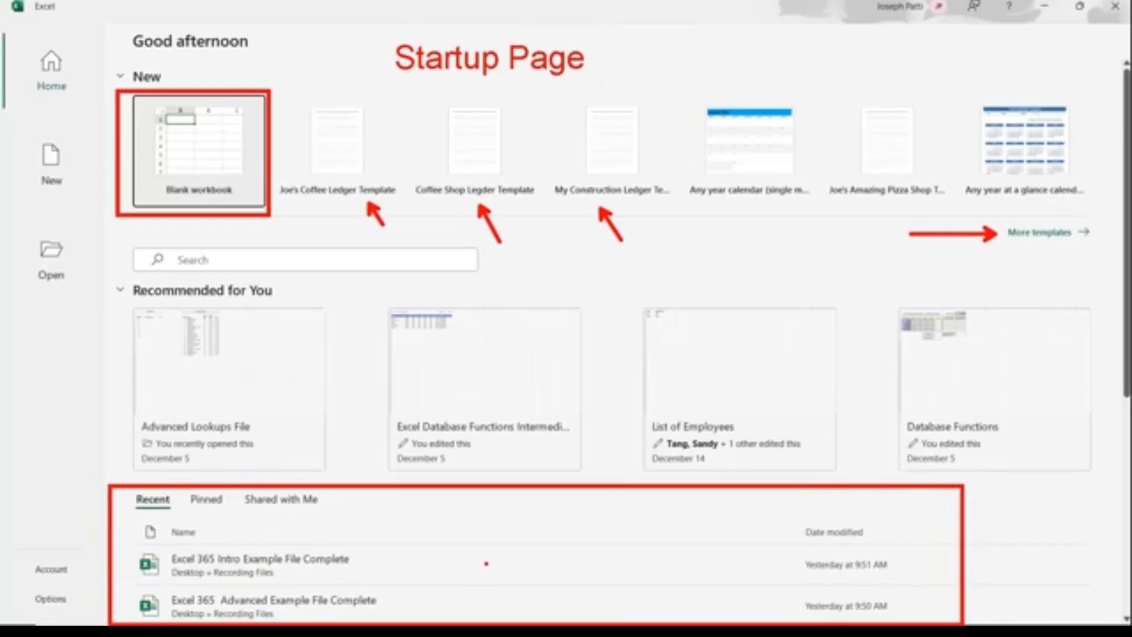
key("Escape")
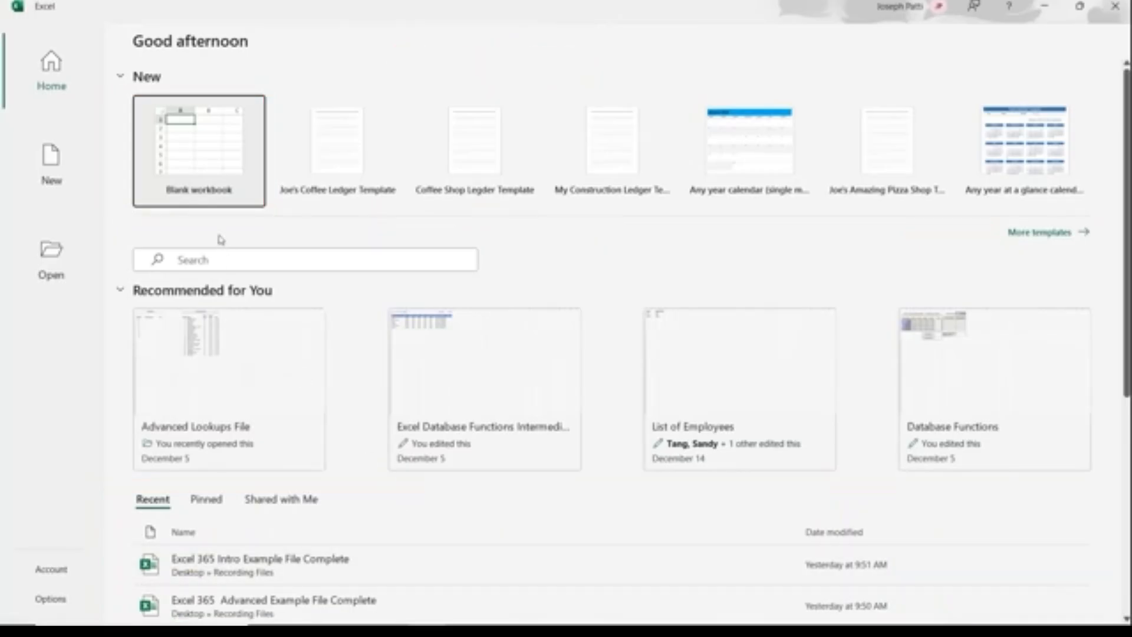
Create a new blank workbook, and look at the save dialog without saving the file
left_click(207, 175)
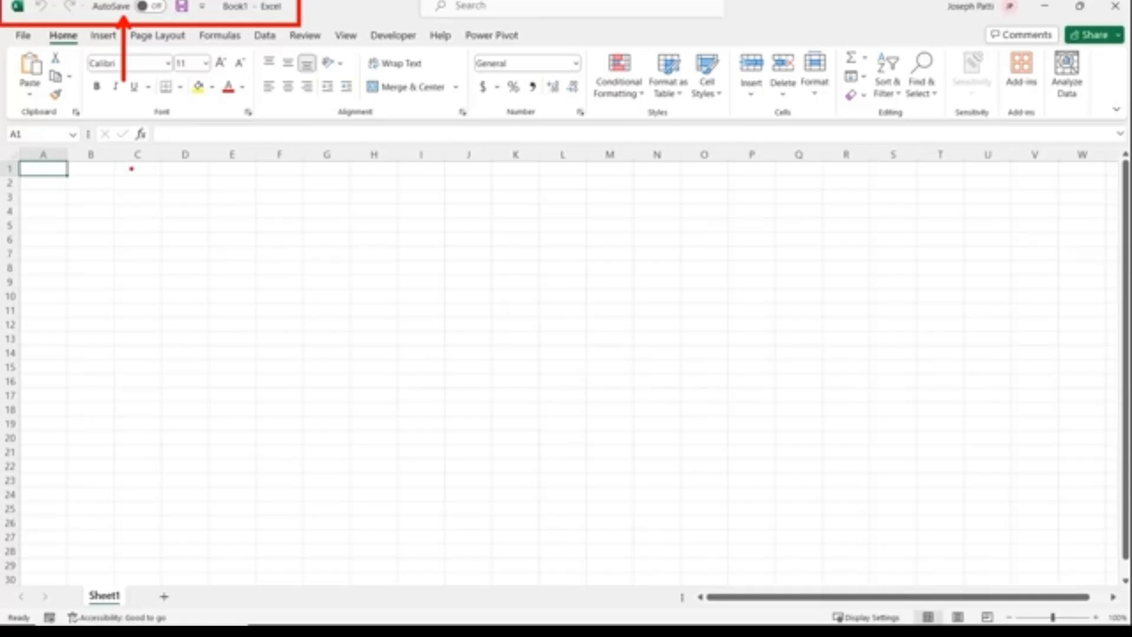
left_click(248, 10)
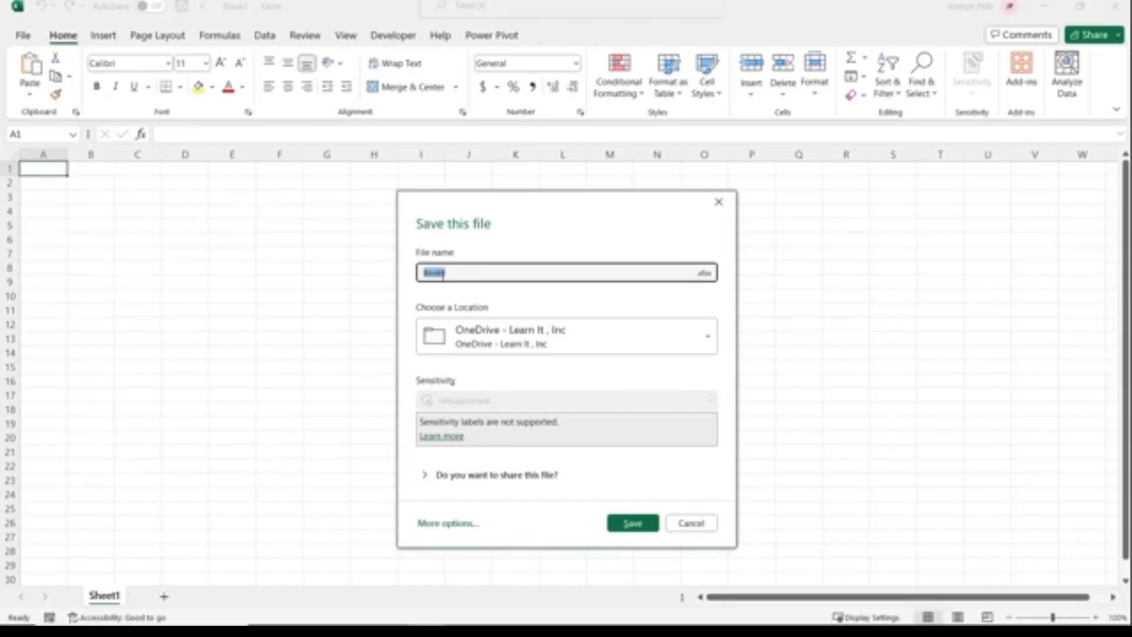
left_click(719, 201)
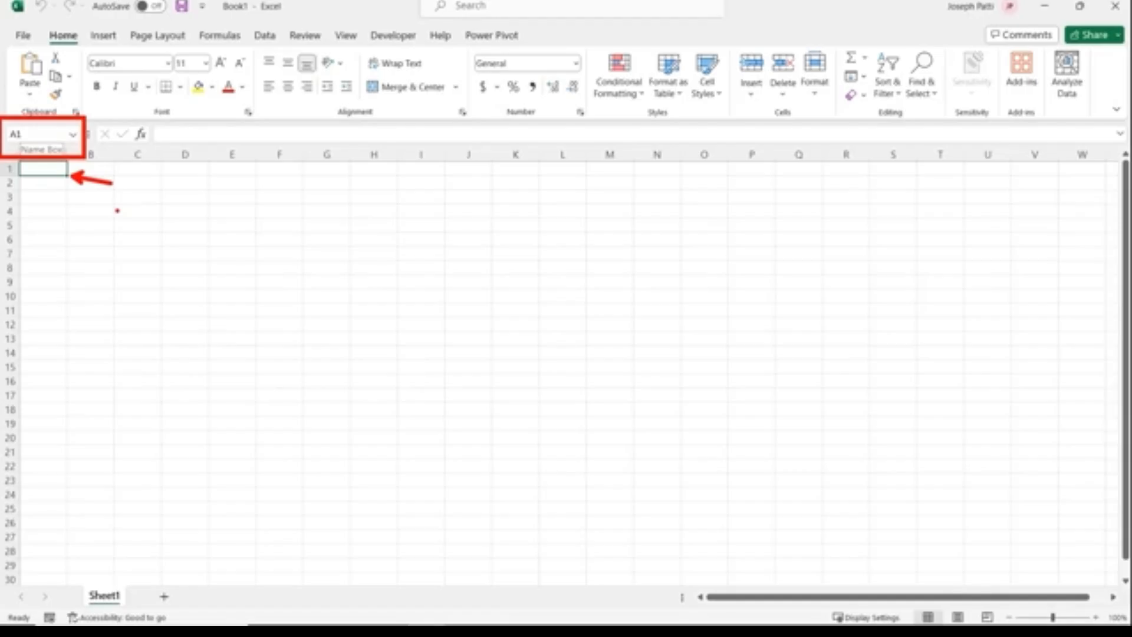
Check the list of defined names for the sheet and select cell D7
left_click(75, 136)
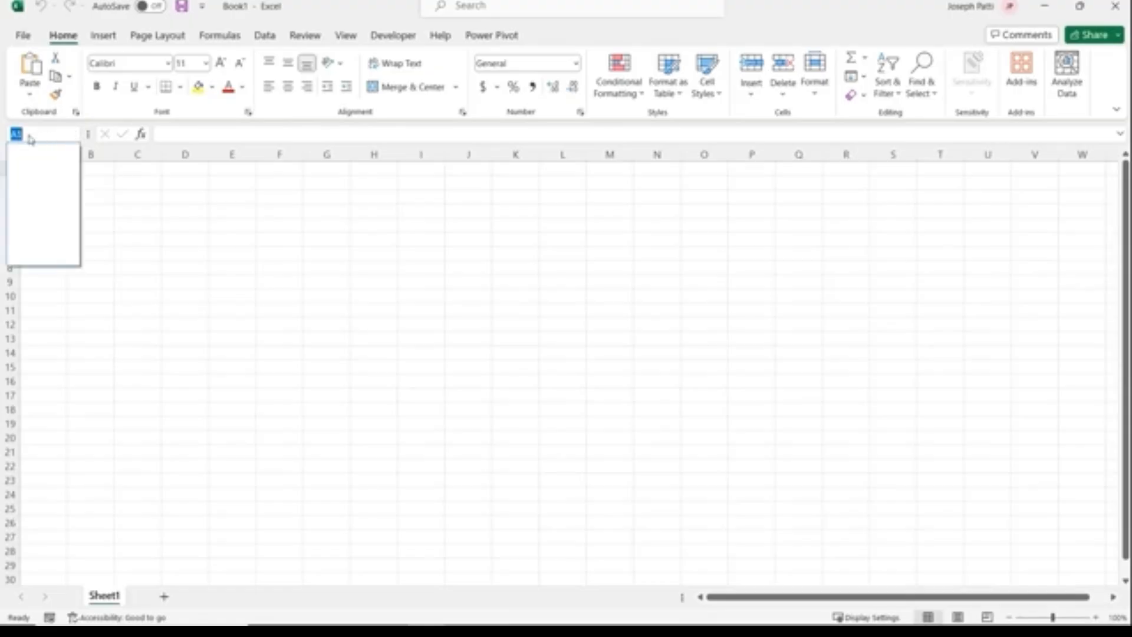
left_click(108, 177)
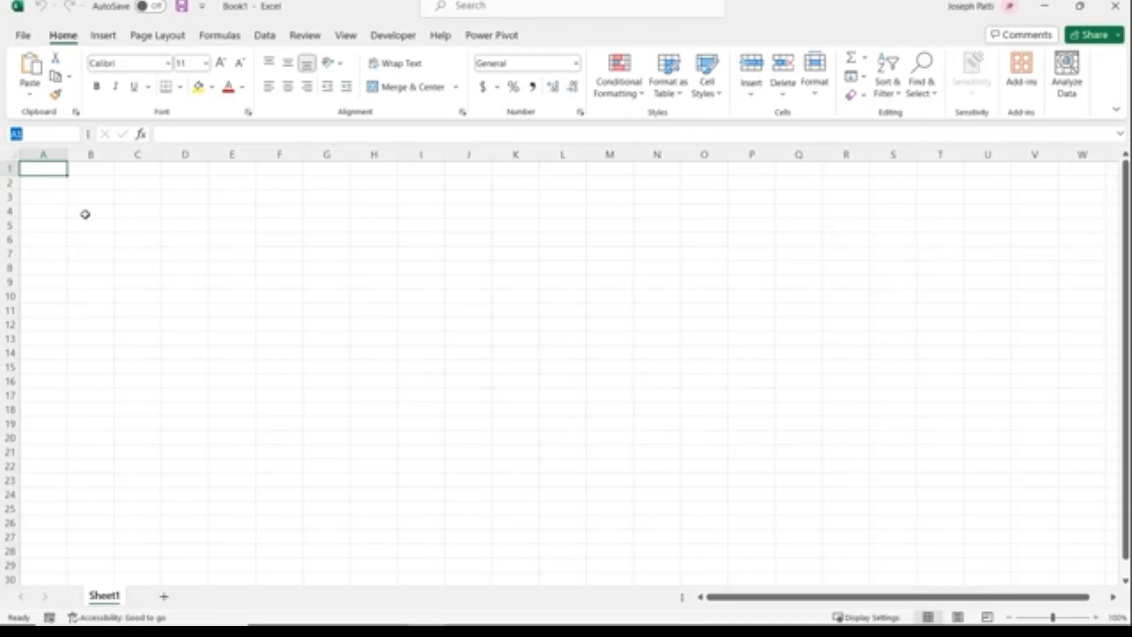
left_click(197, 211)
left_click(184, 247)
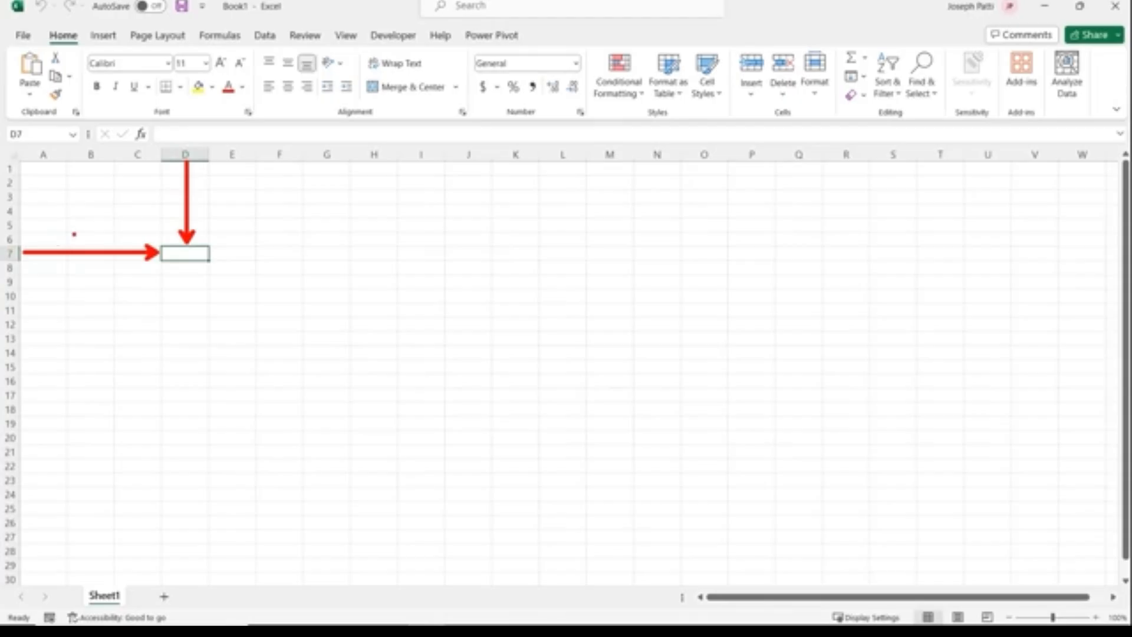
left_click_drag(3, 123, 38, 141)
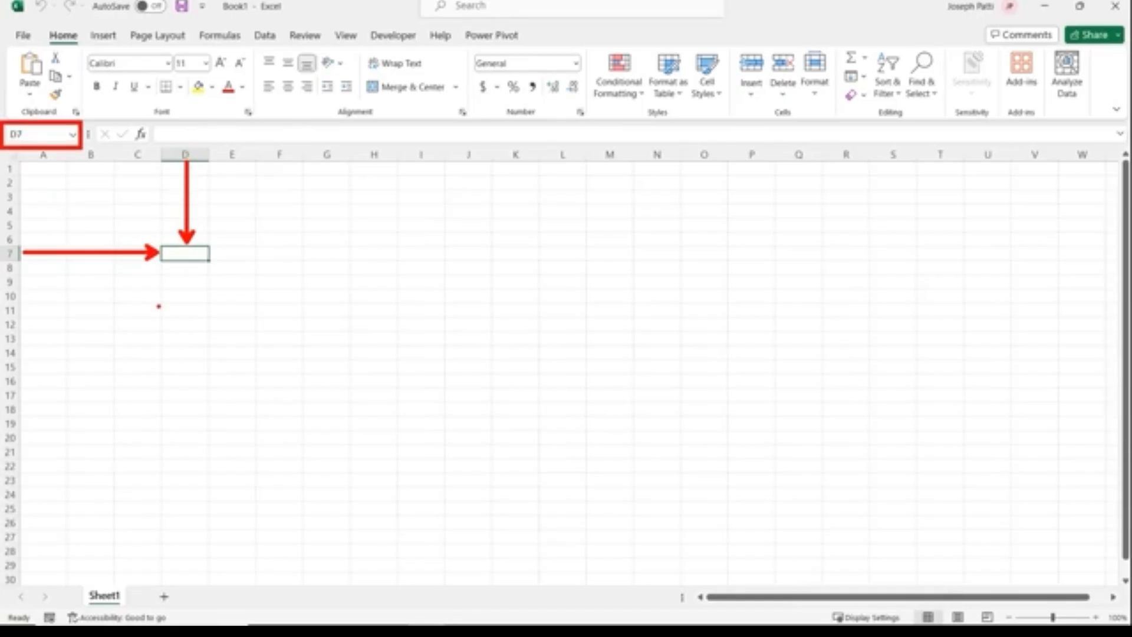
mouse_move(92, 123)
left_mouse_down()
mouse_move(931, 151)
mouse_move(1129, 145)
left_mouse_up()
left_click_drag(288, 148, 313, 272)
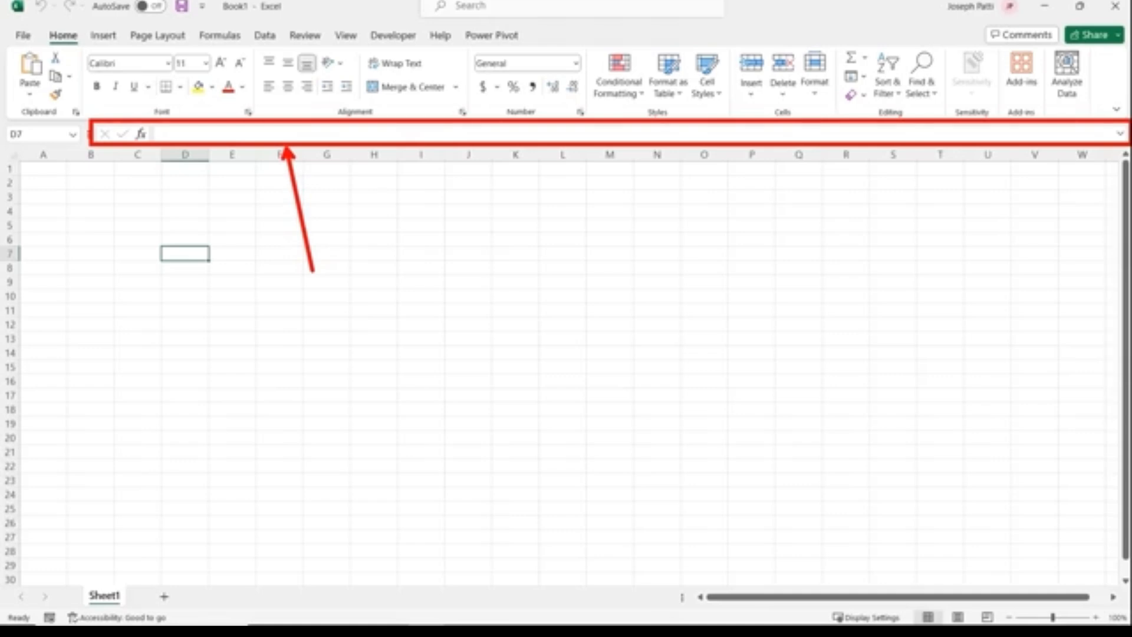
Enter the value 1 in cell E4 and the formula =1+0 in cell G4
left_click(237, 212)
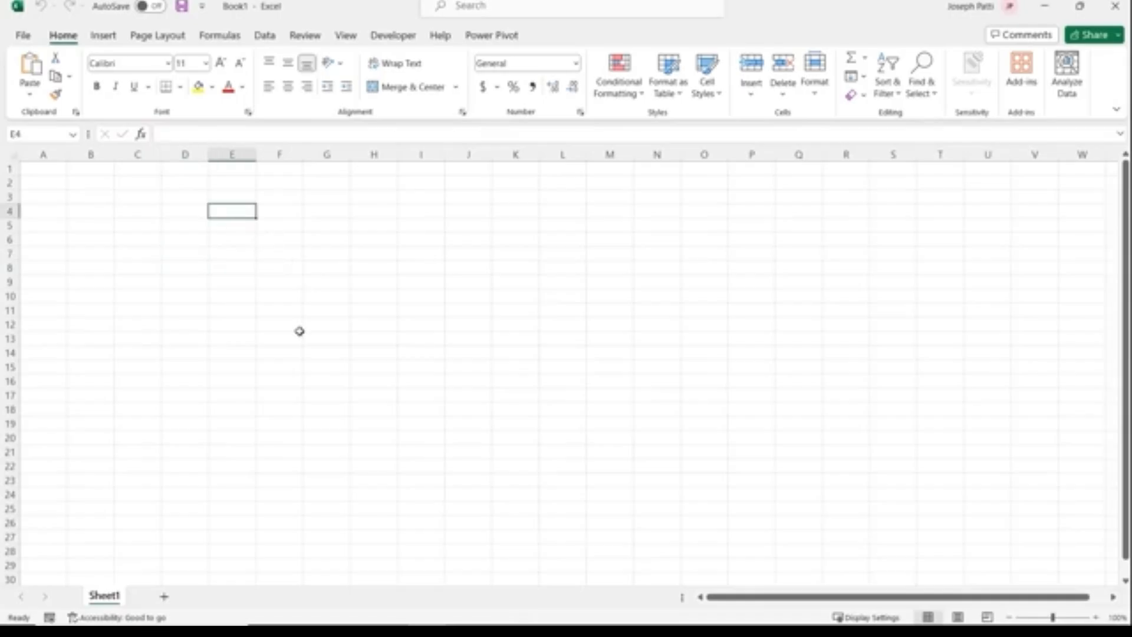
type("1")
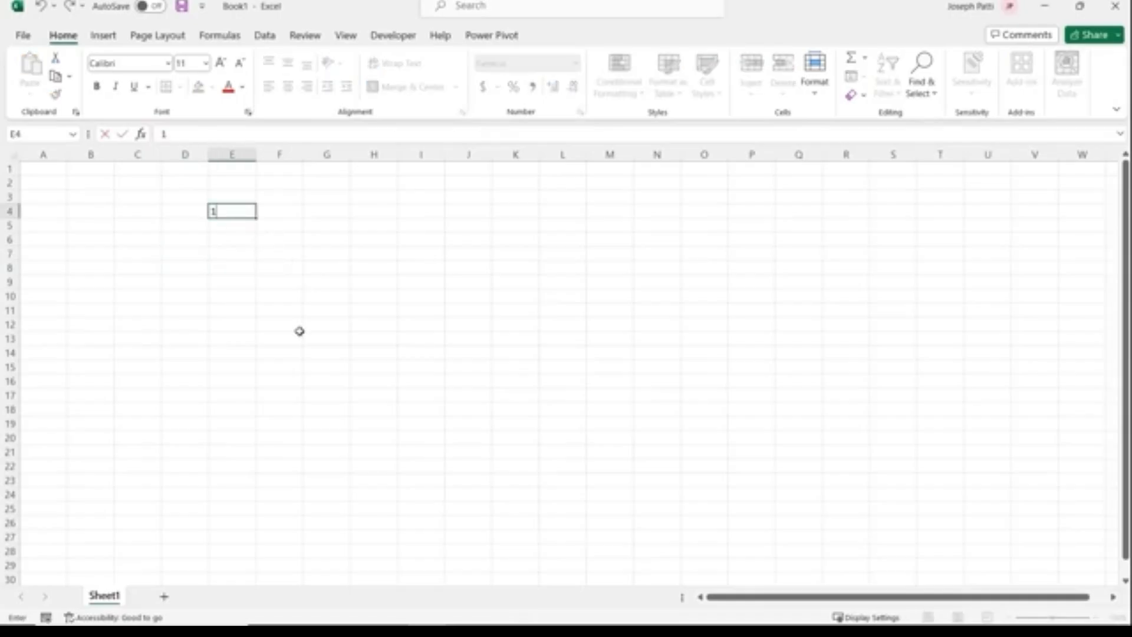
left_click(313, 212)
type("=1+0")
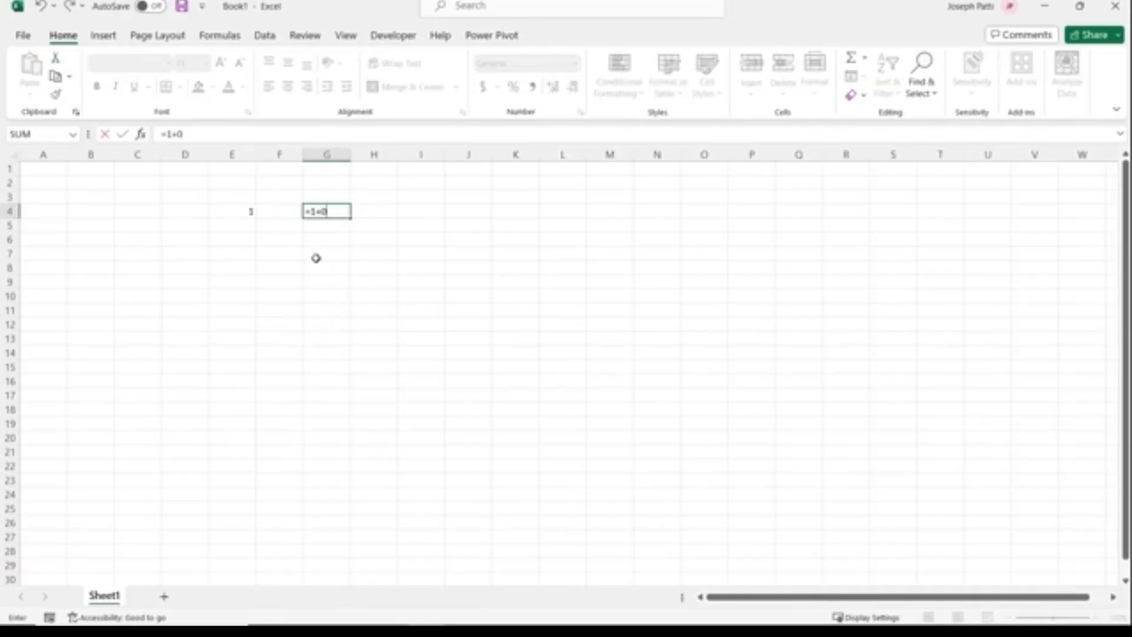
left_click(283, 238)
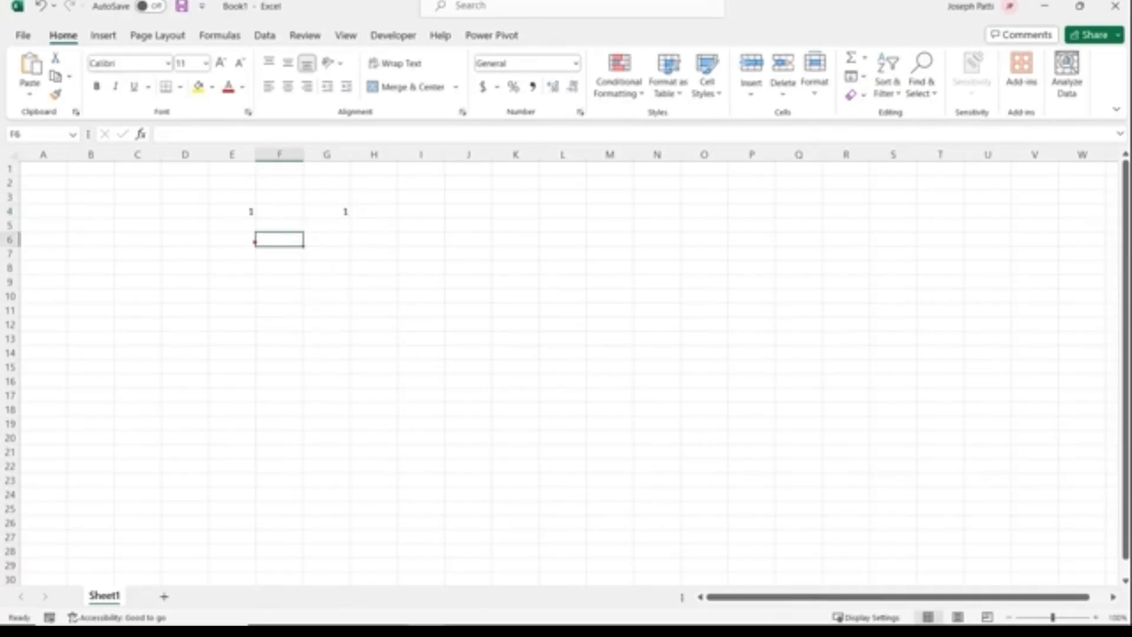
Compare the underlying contents of cells E4 and G4 to tell the typed value from the formula
left_click_drag(323, 225, 323, 281)
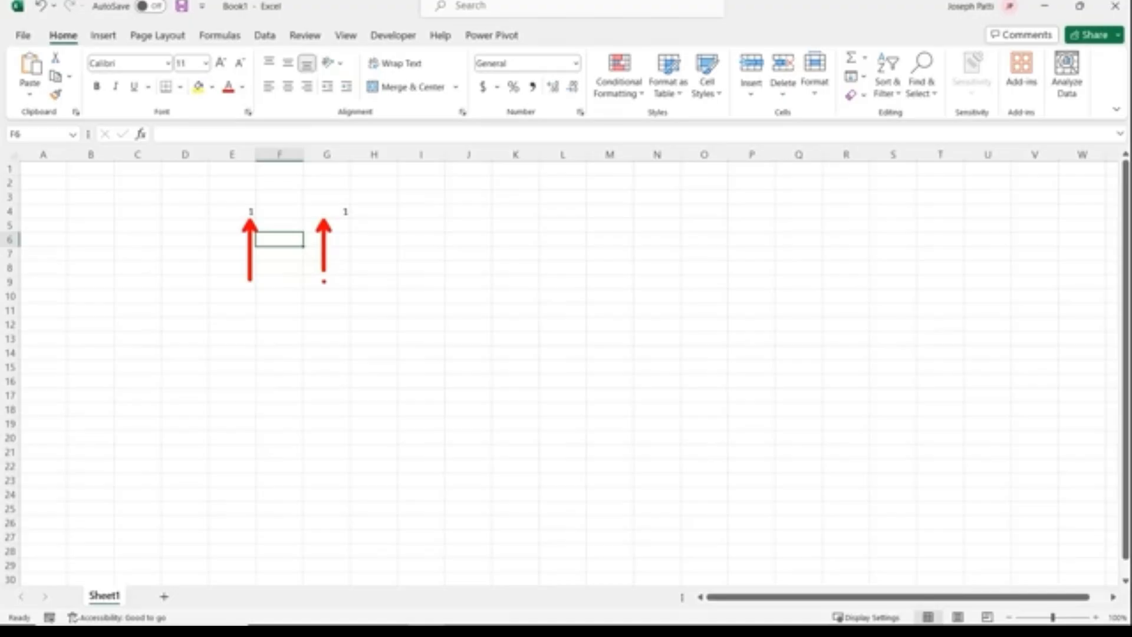
key("Escape")
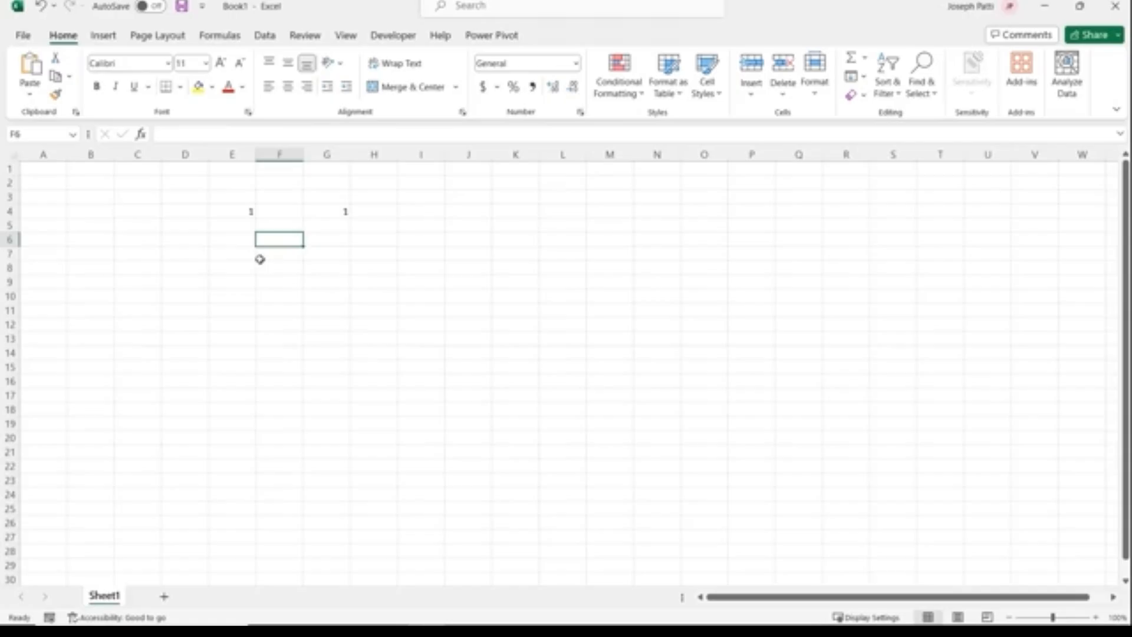
left_click(236, 212)
left_click_drag(165, 137, 197, 229)
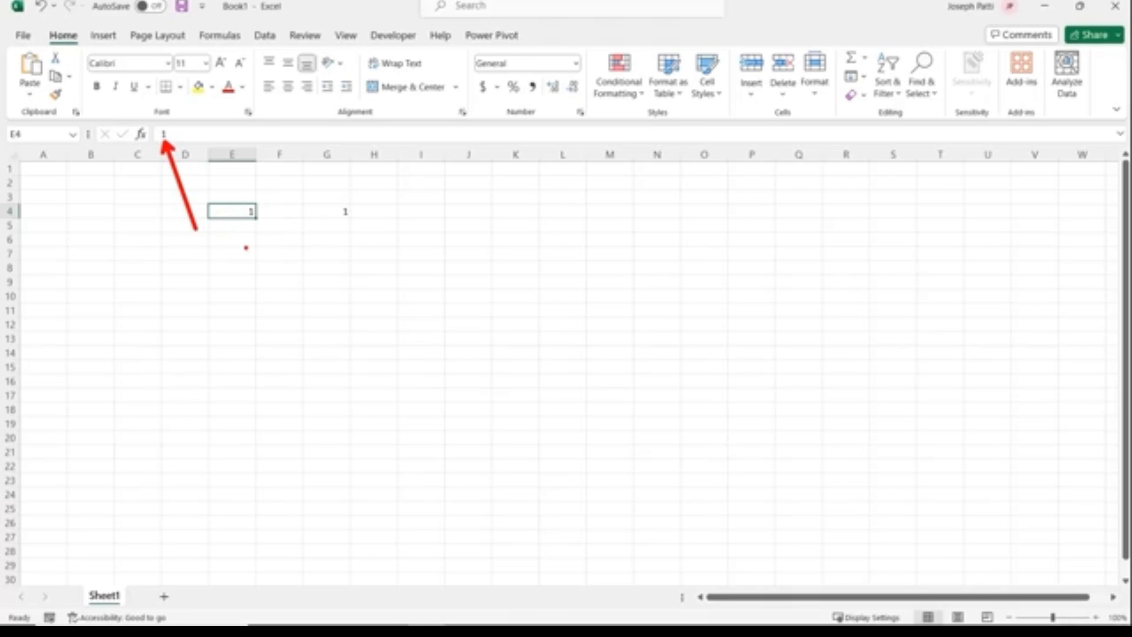
left_click(332, 211)
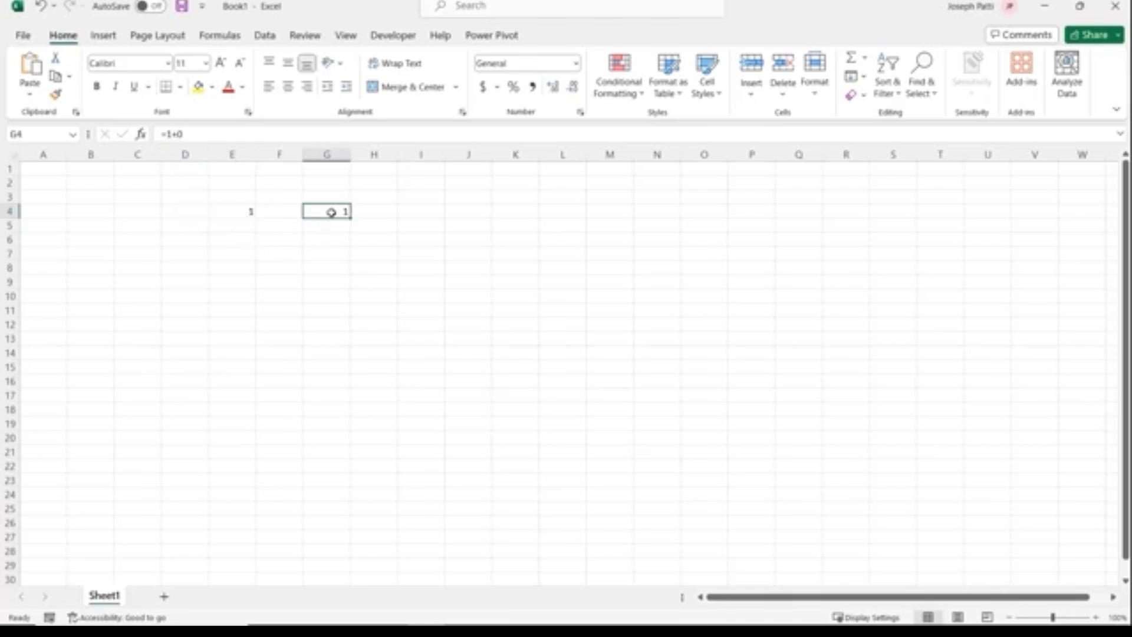
left_click_drag(190, 140, 311, 200)
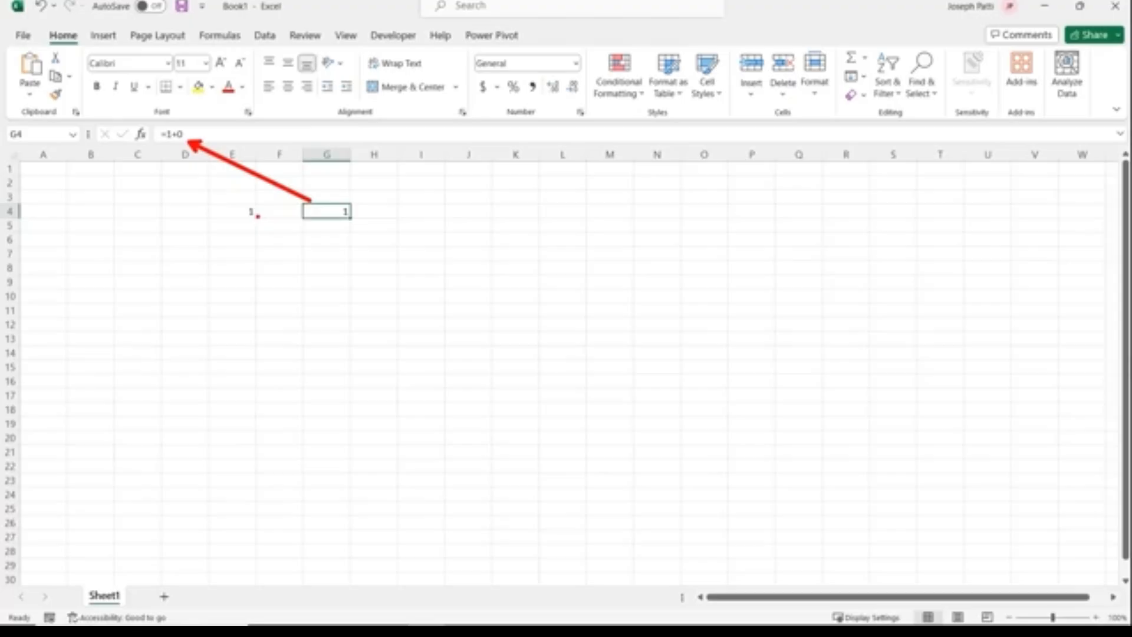
key("Escape")
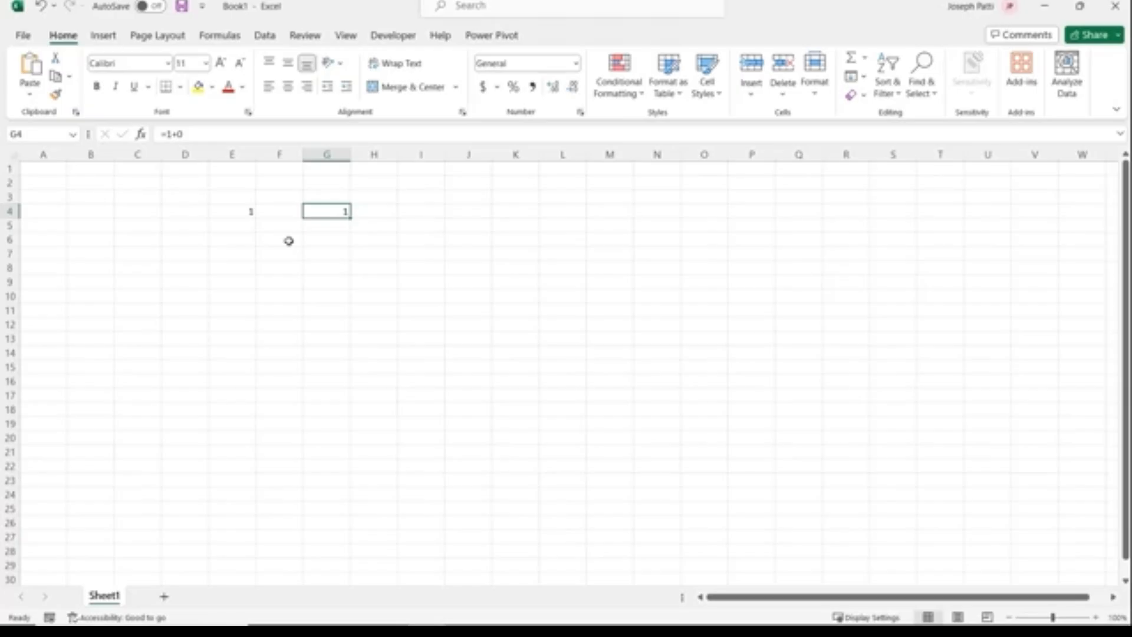
Clear the contents of cells E4 to G4 and select cell C4
left_click_drag(236, 211, 327, 212)
key("Delete")
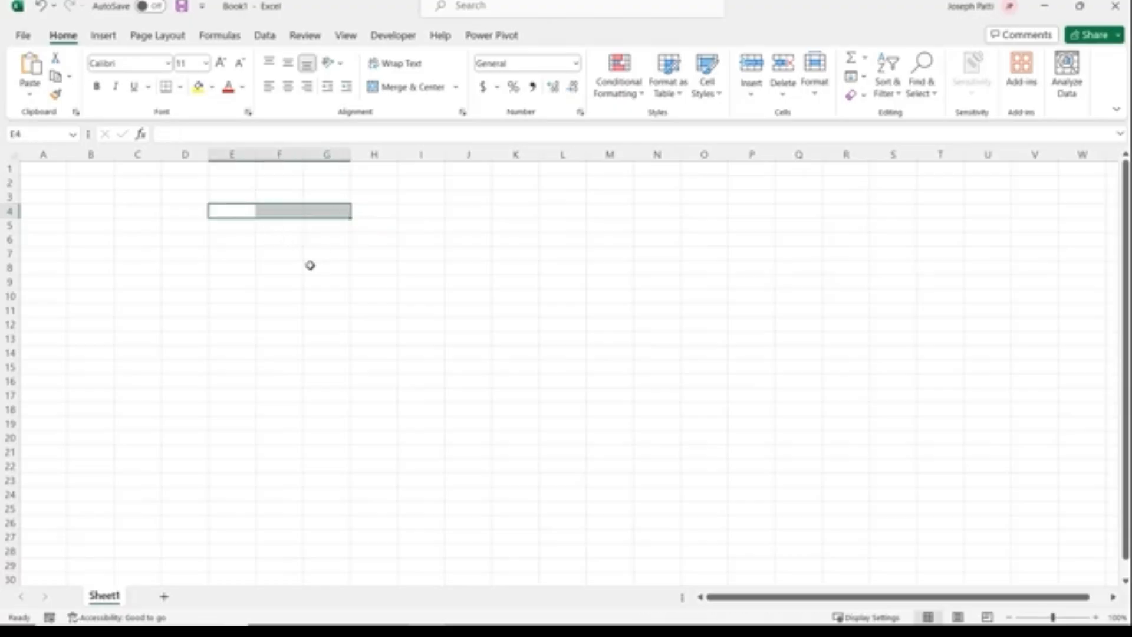
left_click(153, 215)
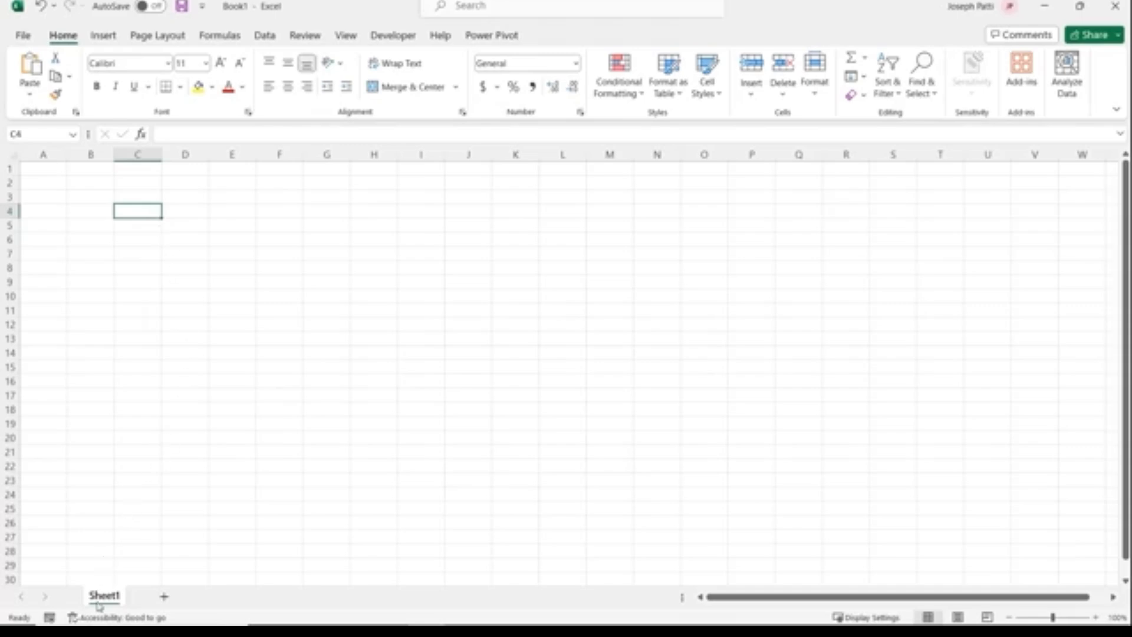
key("ctrl+1")
left_click(58, 597)
left_click_drag(156, 543, 261, 593)
left_click_drag(239, 536, 273, 432)
type("ctrl")
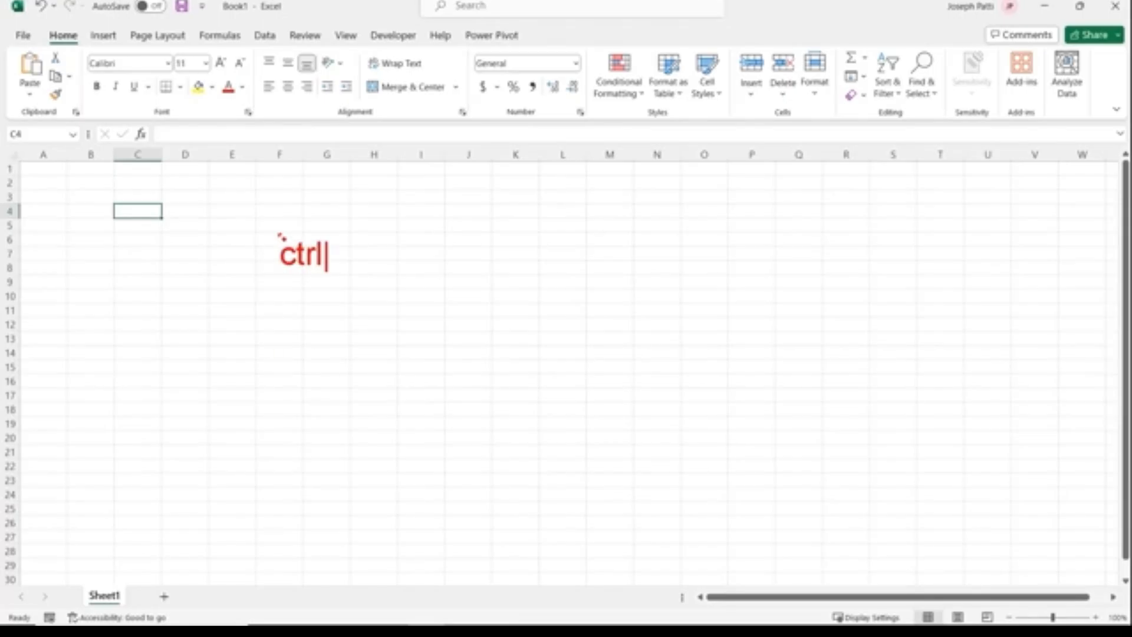
type(" + mouse wheel")
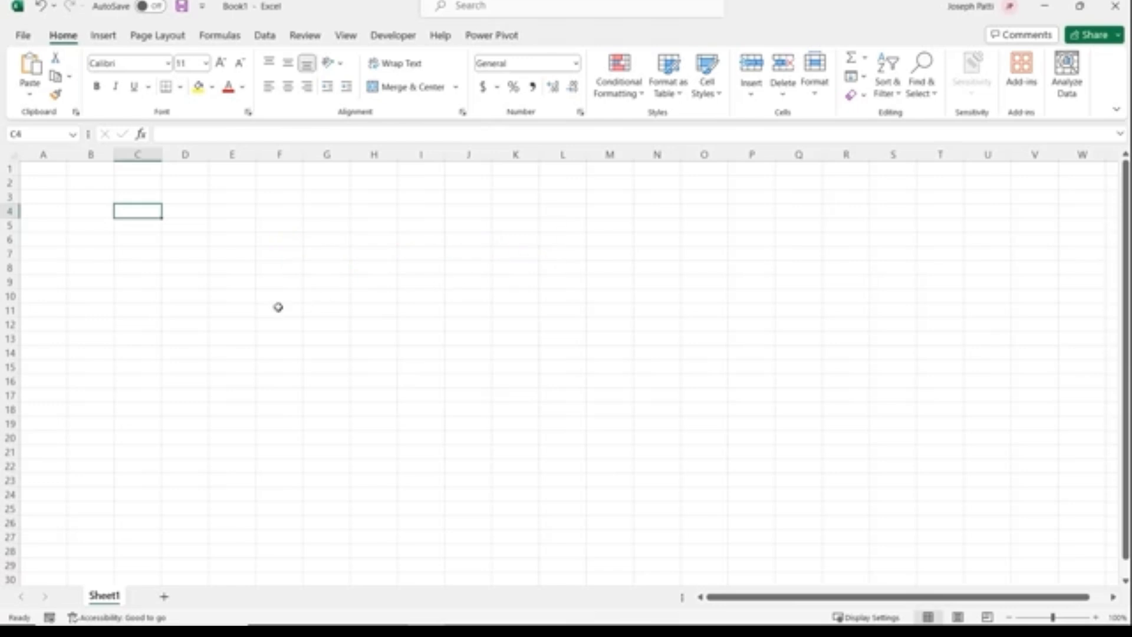
Zoom the worksheet in to about 310% and back out to 100%
scroll(63, 203, "up", 20)
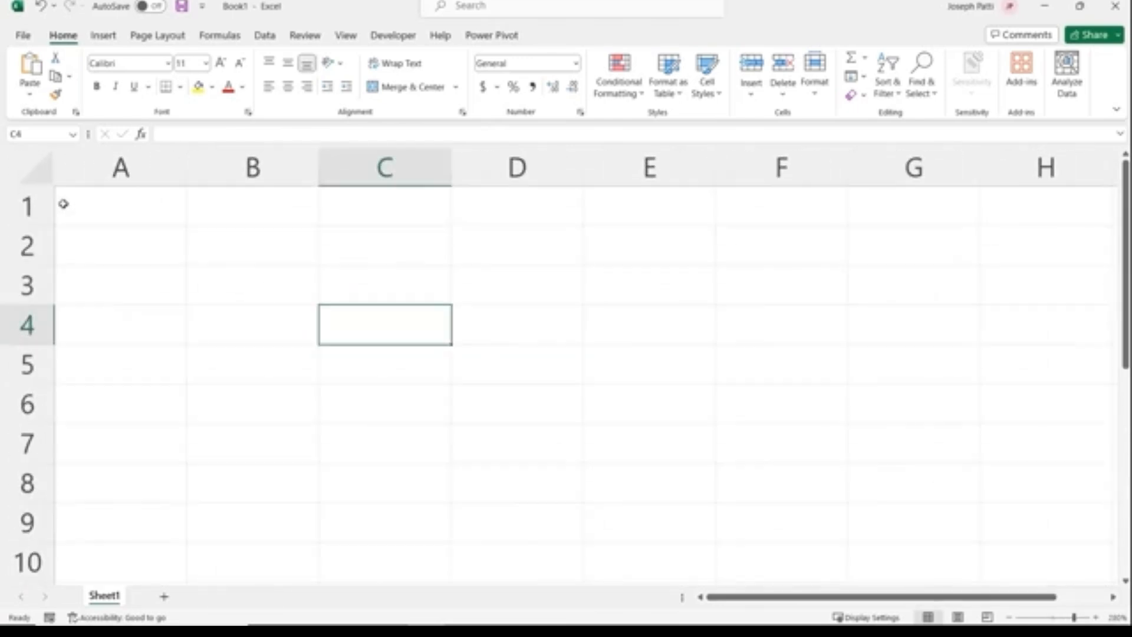
scroll(61, 204, "down", 18)
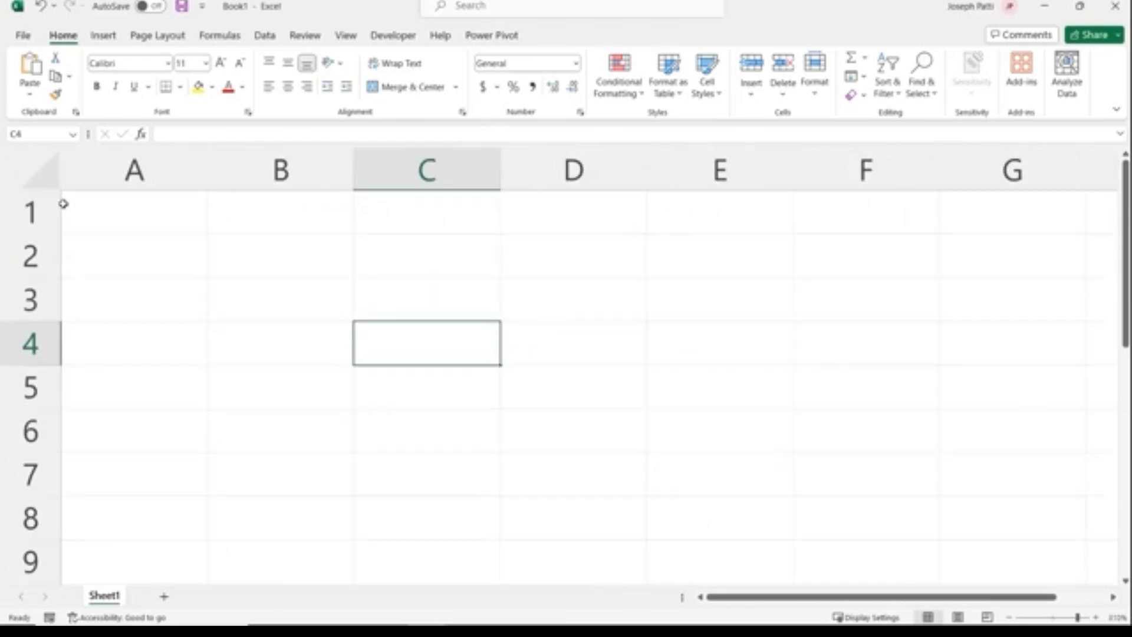
scroll(63, 203, "down", 2)
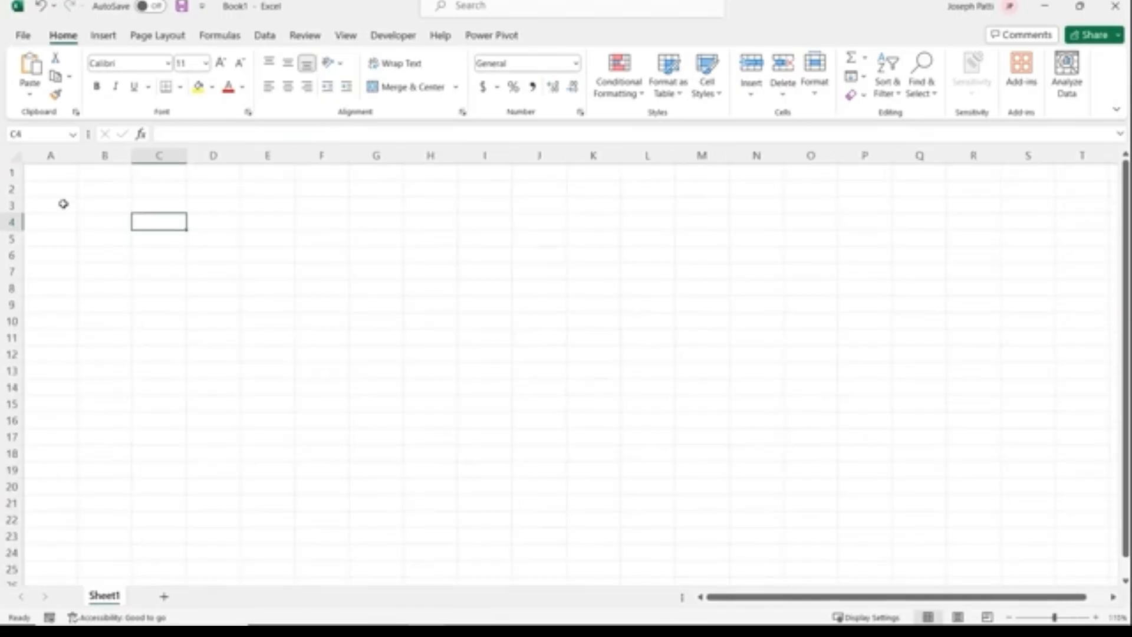
scroll(63, 204, "down", 1)
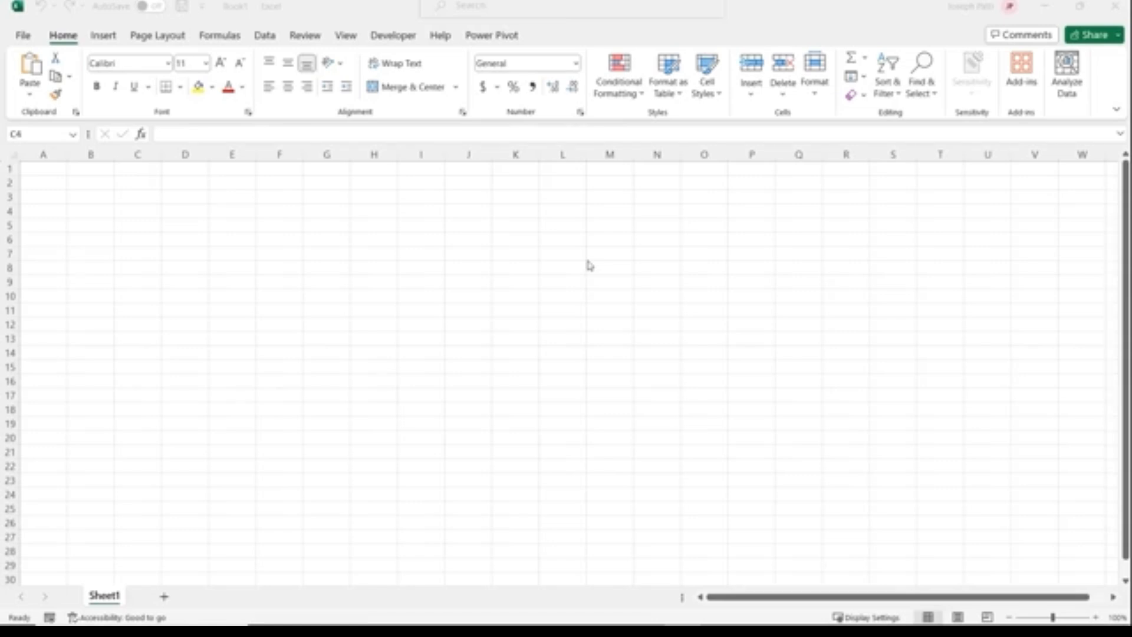
Search the commands for "Change font color", review the suggested actions, and clear the search
left_click(480, 10)
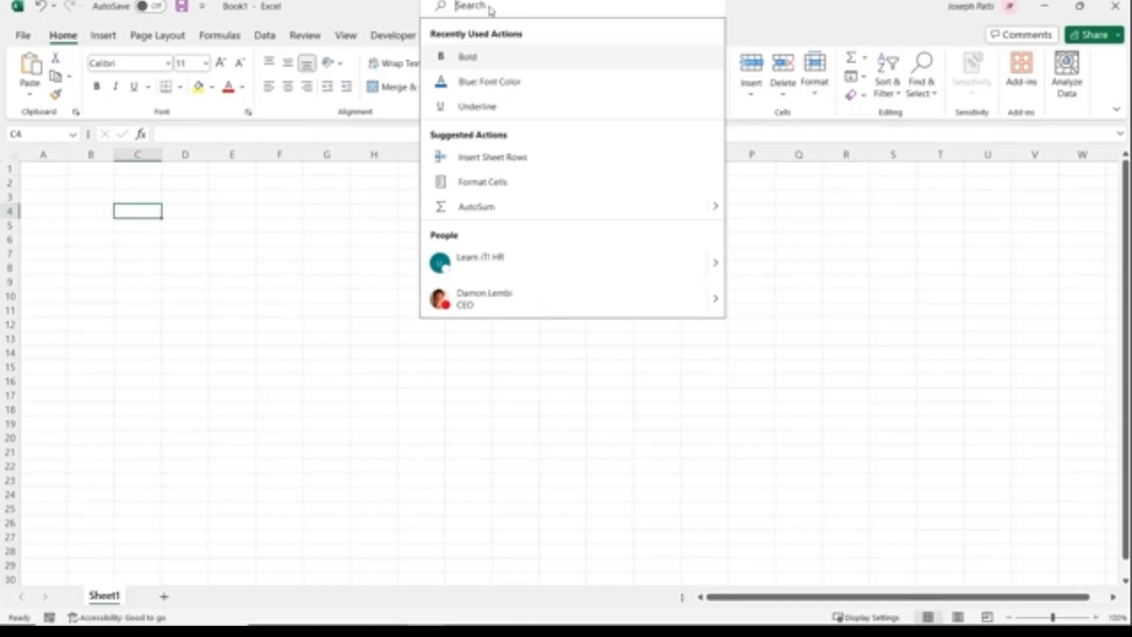
type("Change ")
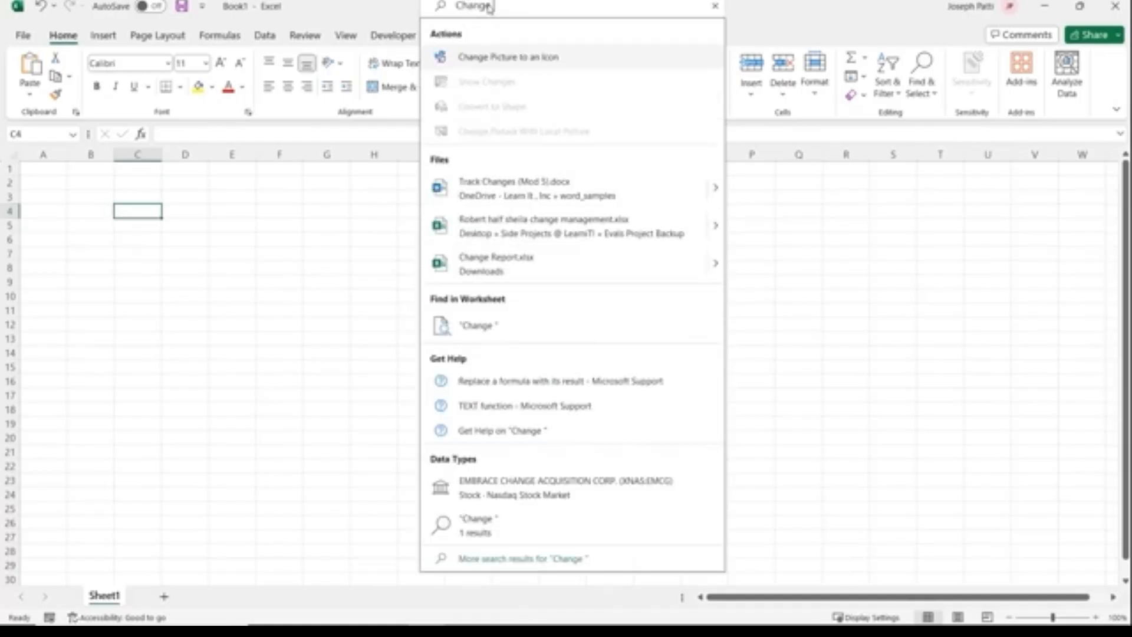
type("dont color")
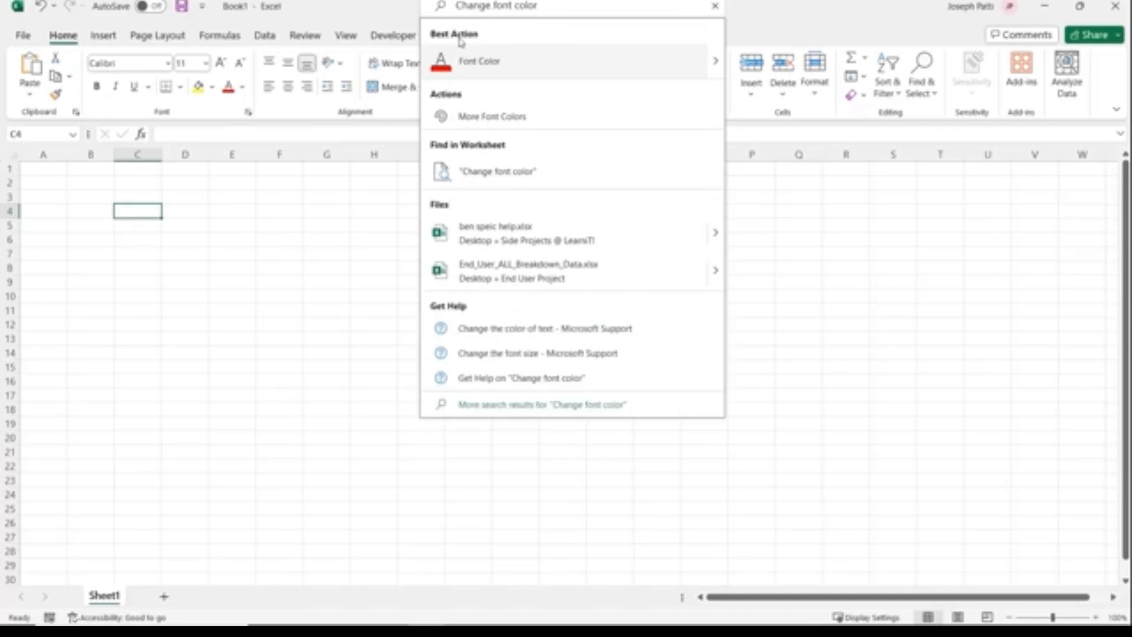
mouse_move(483, 73)
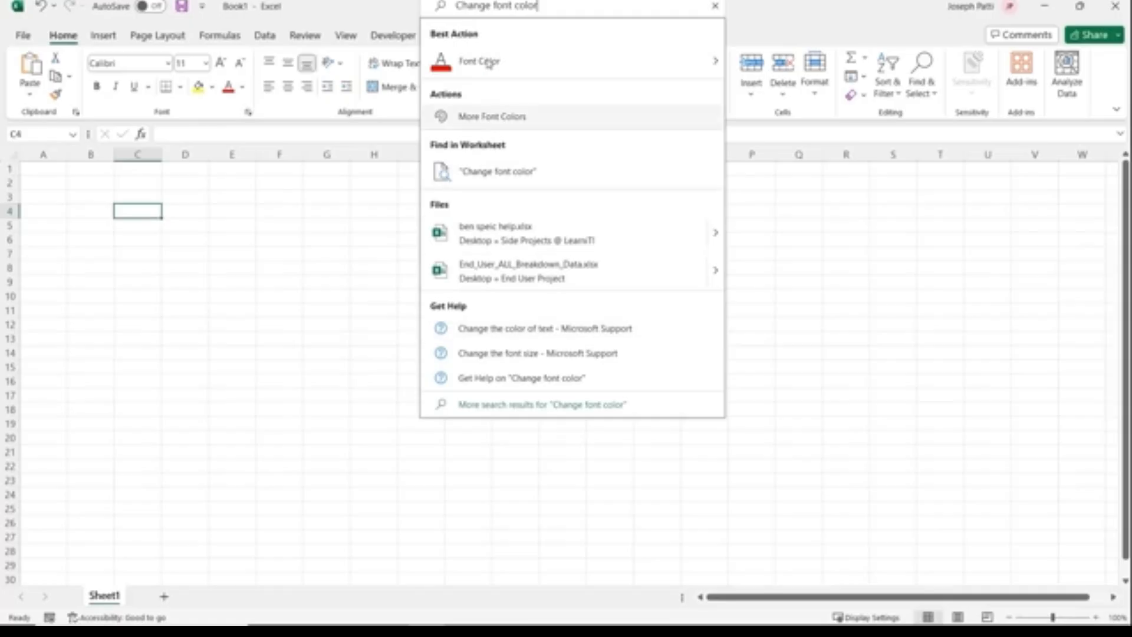
left_click(715, 5)
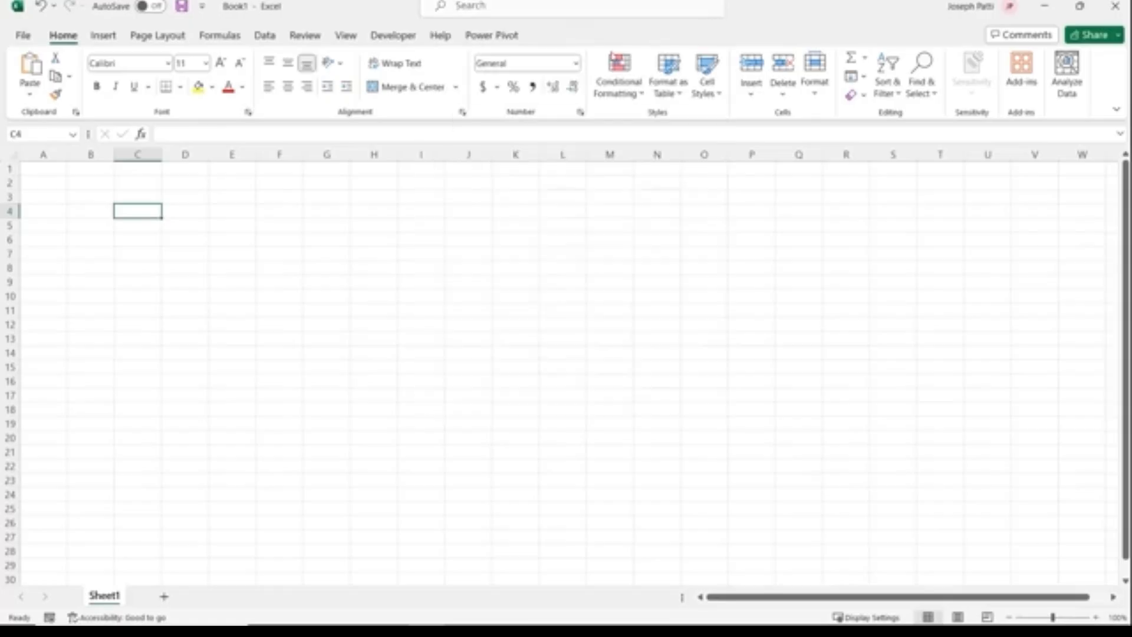
Open the built-in Help, look through its topics and featured articles, and close it
left_click(439, 37)
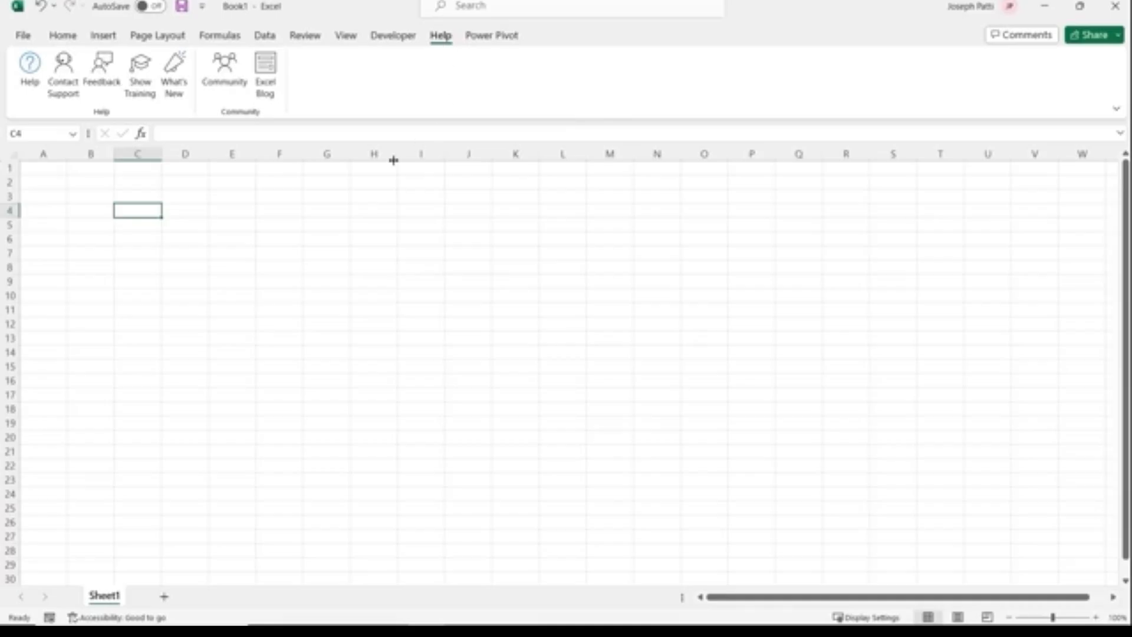
left_click(31, 76)
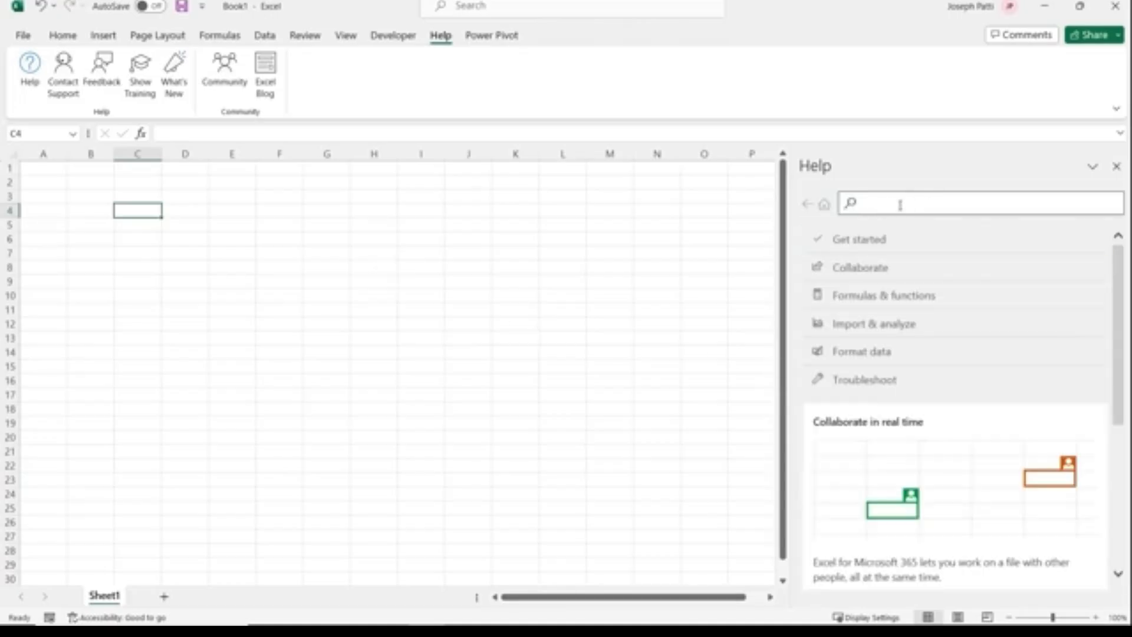
scroll(955, 354, "down", 3)
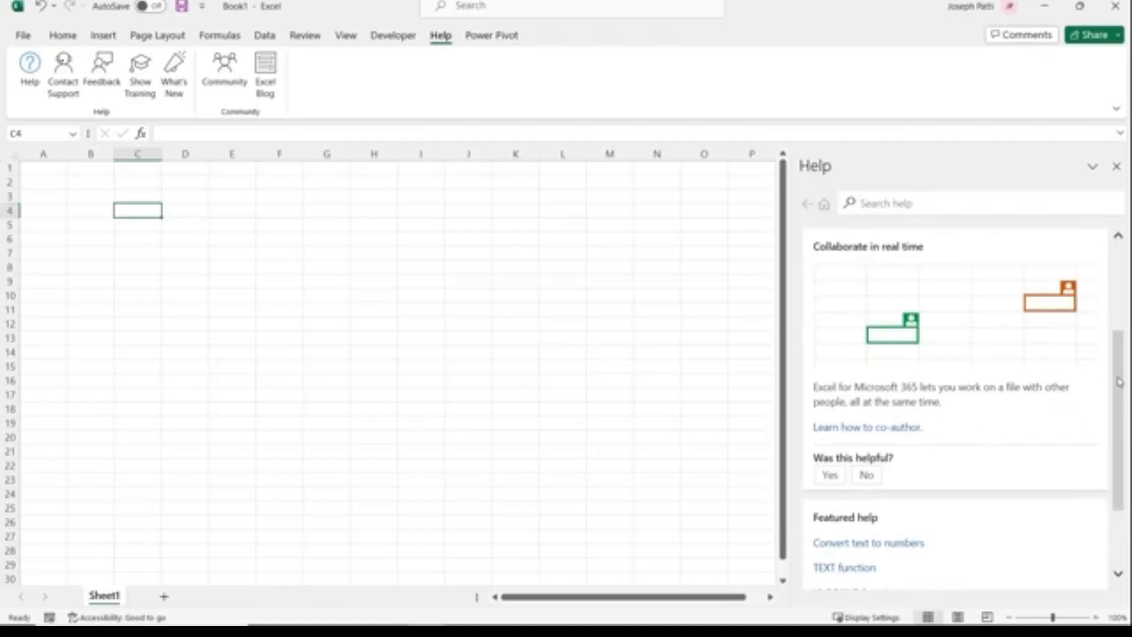
scroll(973, 391, "up", 3)
left_click(1116, 167)
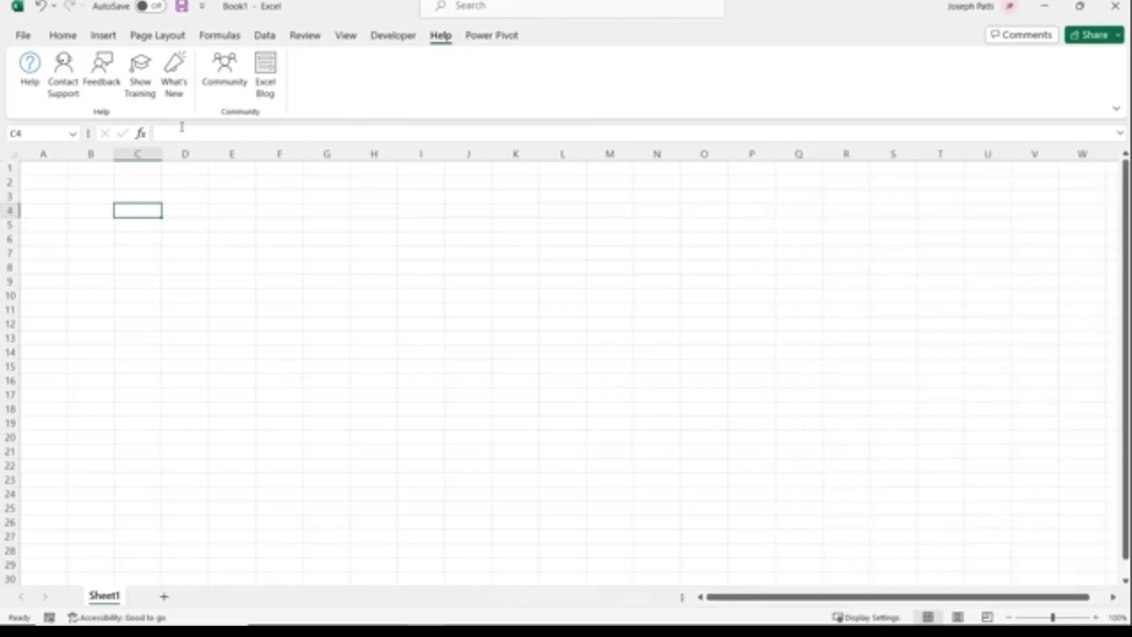
View the Contact Support problem form and the Feedback to Microsoft options, closing each one
left_click(65, 89)
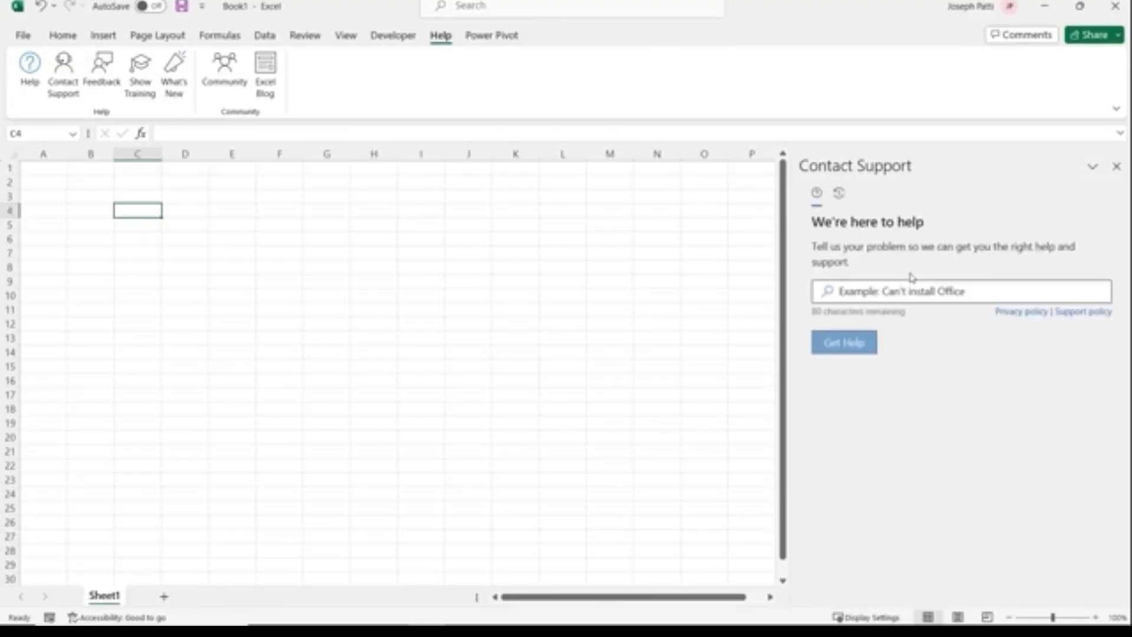
left_click(971, 294)
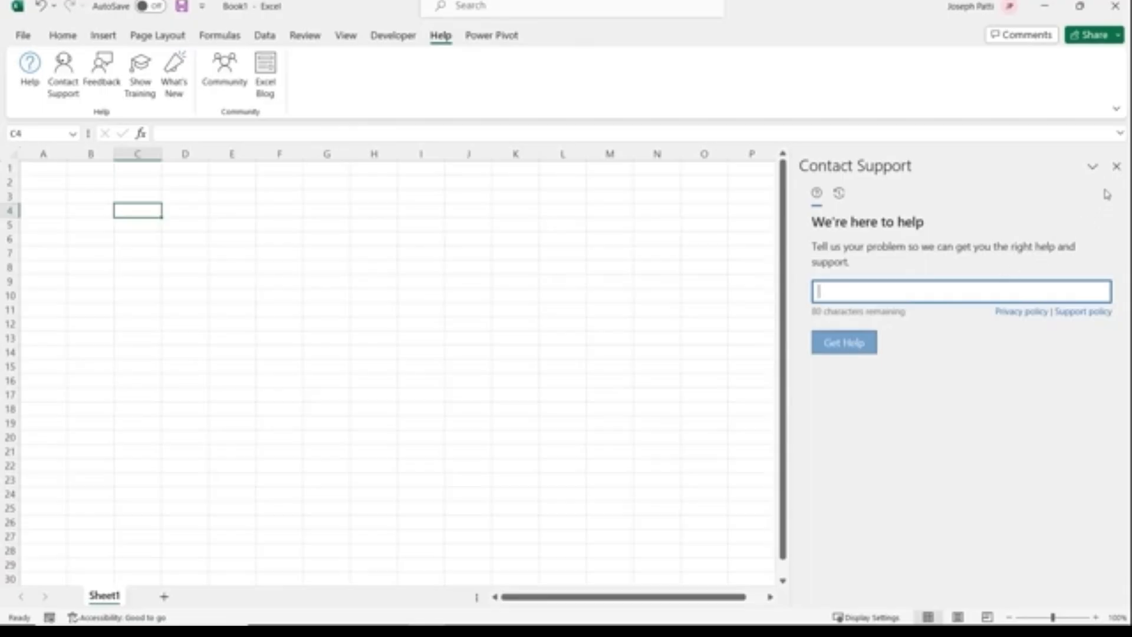
left_click(1116, 167)
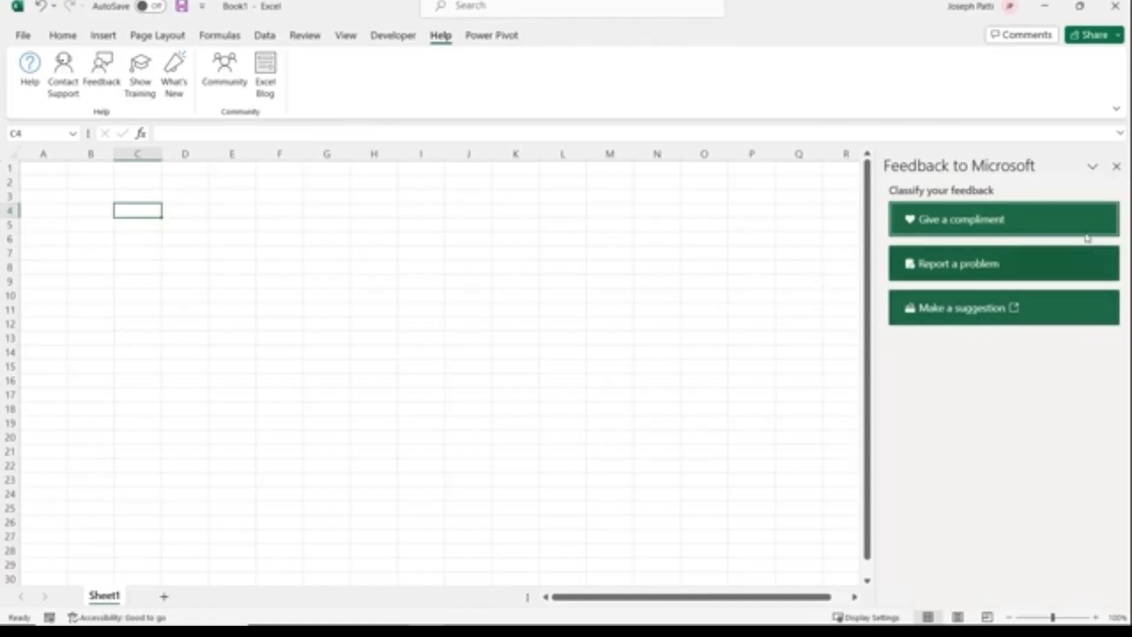
left_click(1115, 167)
Display the Excel video training topics, look over them, and close the training list
left_click(149, 100)
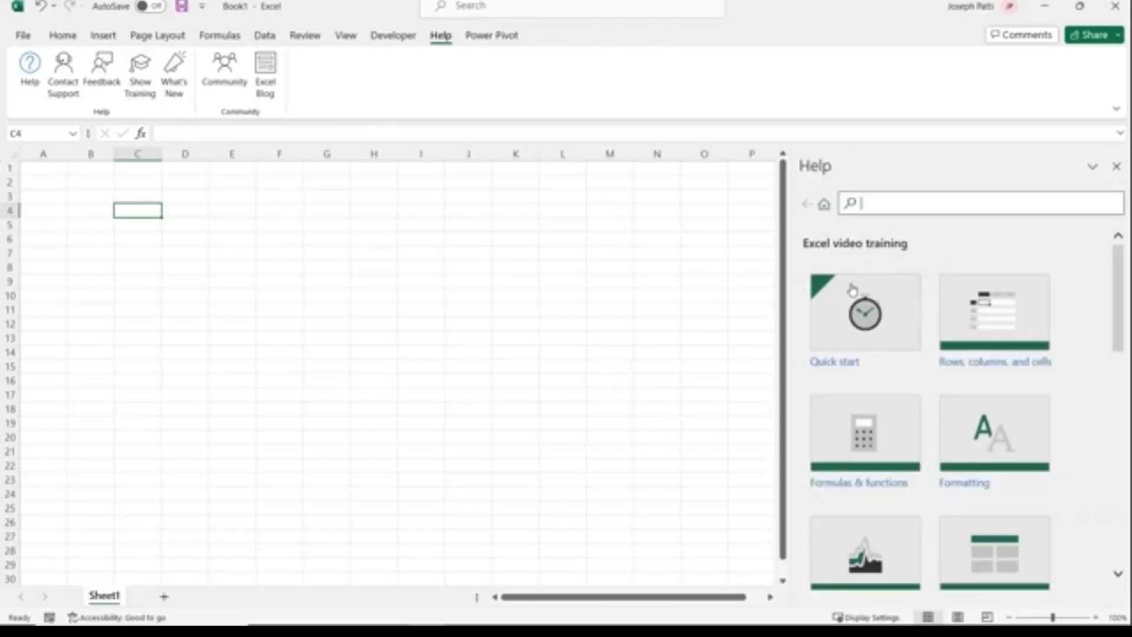
mouse_move(1118, 272)
left_mouse_down()
mouse_move(1123, 416)
mouse_move(1123, 278)
left_mouse_up()
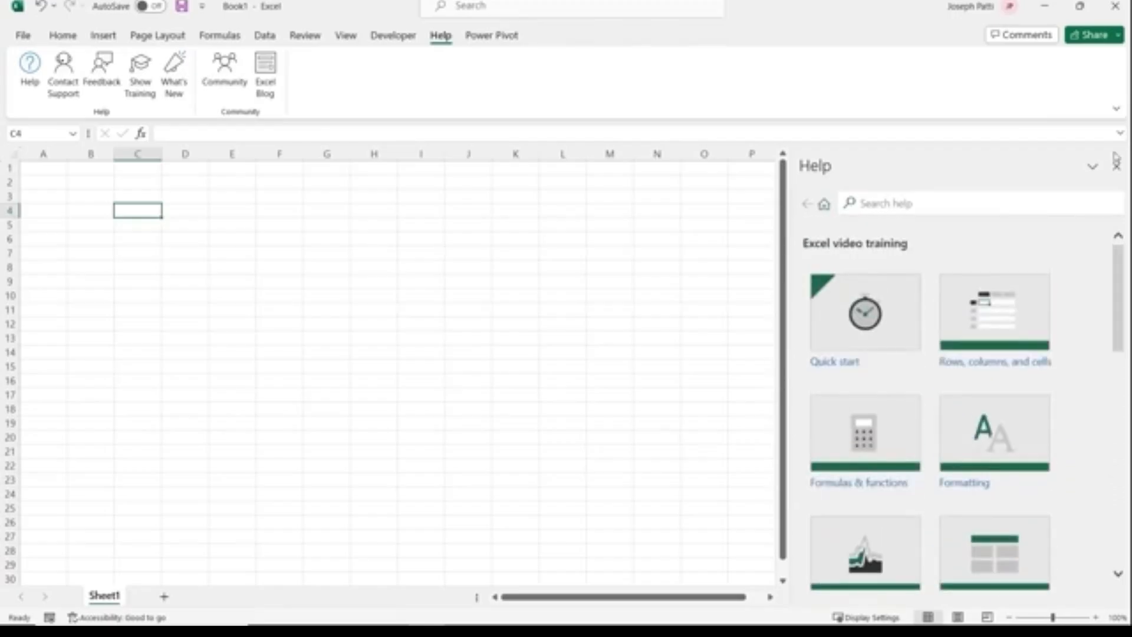
left_click(1117, 167)
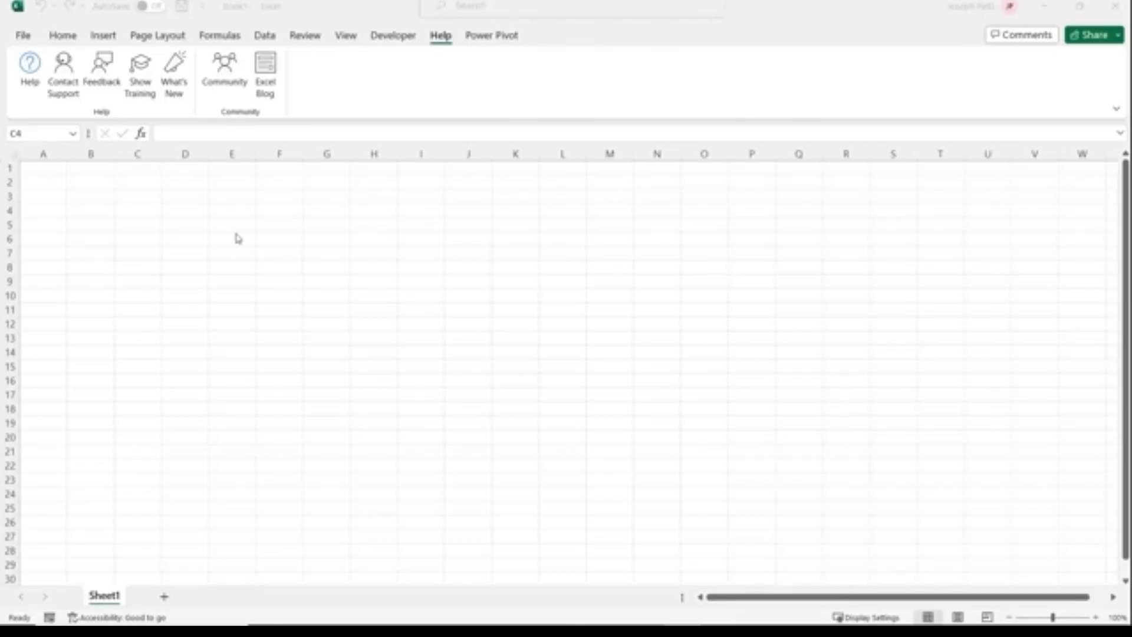
Select cell A1, move the active cell along row 1 to F1, and return to A1
left_click(40, 169)
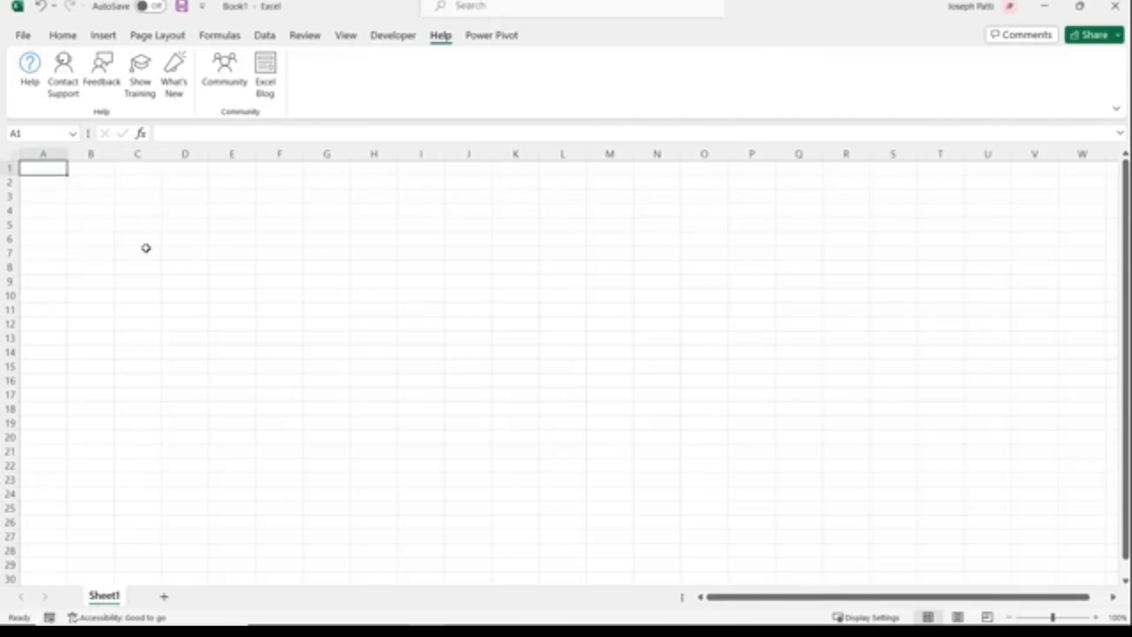
key("Right")
key("Right")
key("Right")
key("Right")
key("Right")
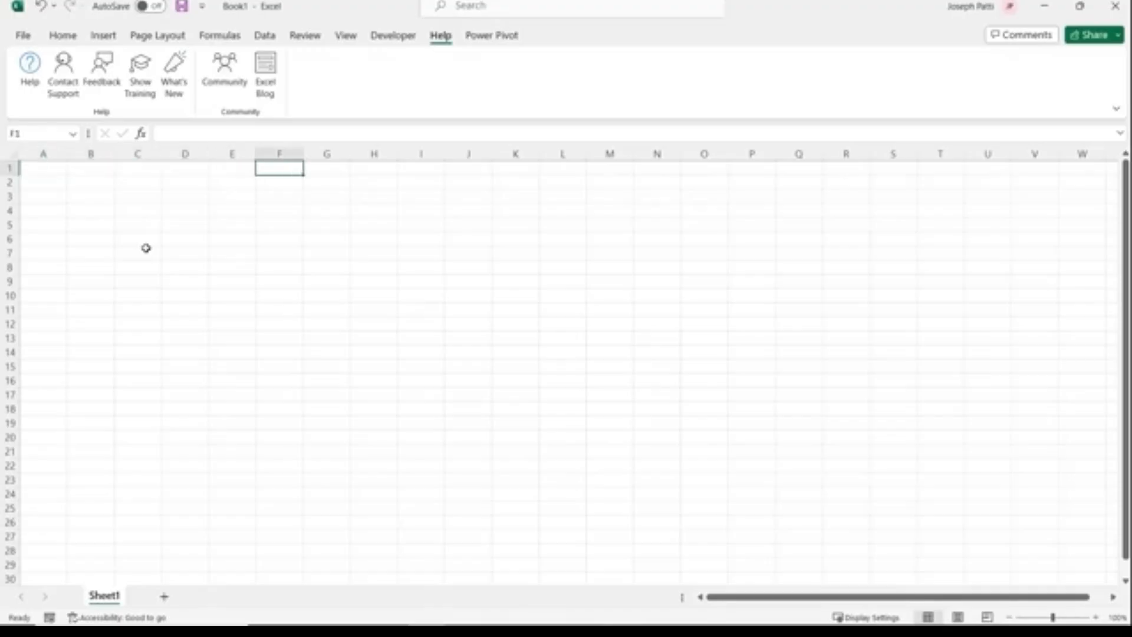
key("Left")
key("Left")
key("Left")
key("Left")
key("Left")
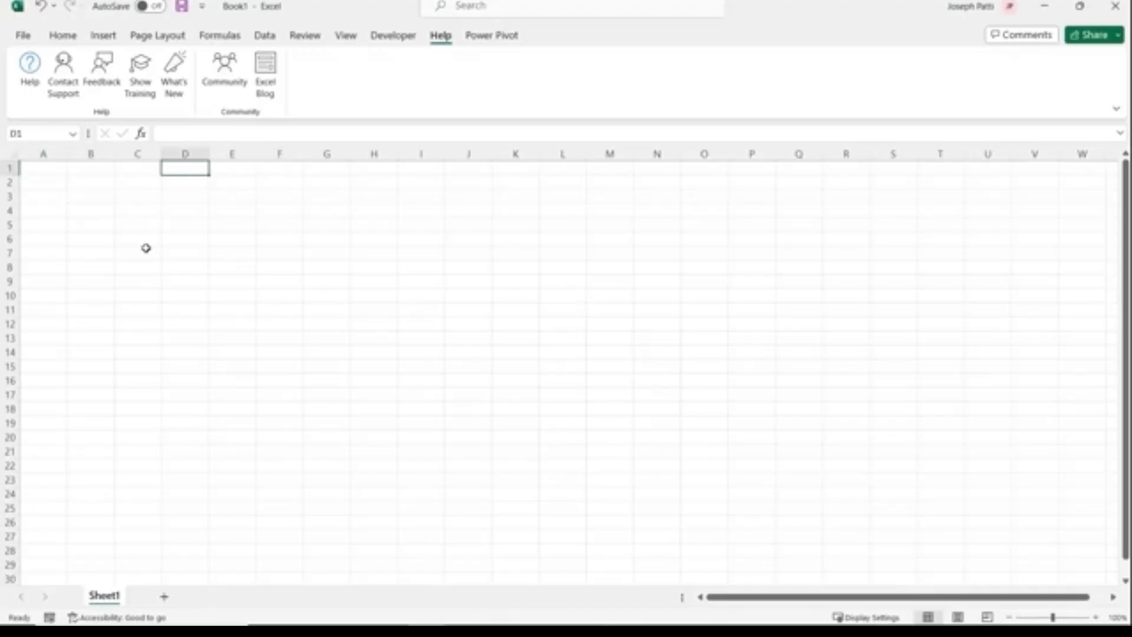
Move the active cell down column A to A5 and back up to A1
key("Down")
key("Down")
key("Down")
key("Down")
key("Down")
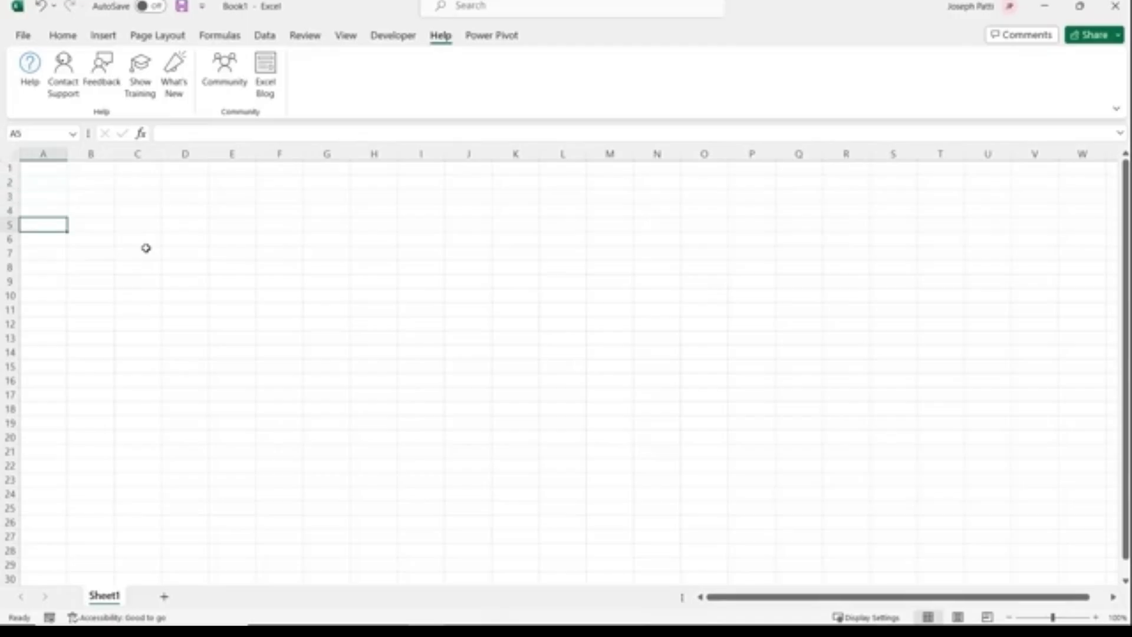
key("Up")
key("Up")
key("Up")
key("Up")
key("Up")
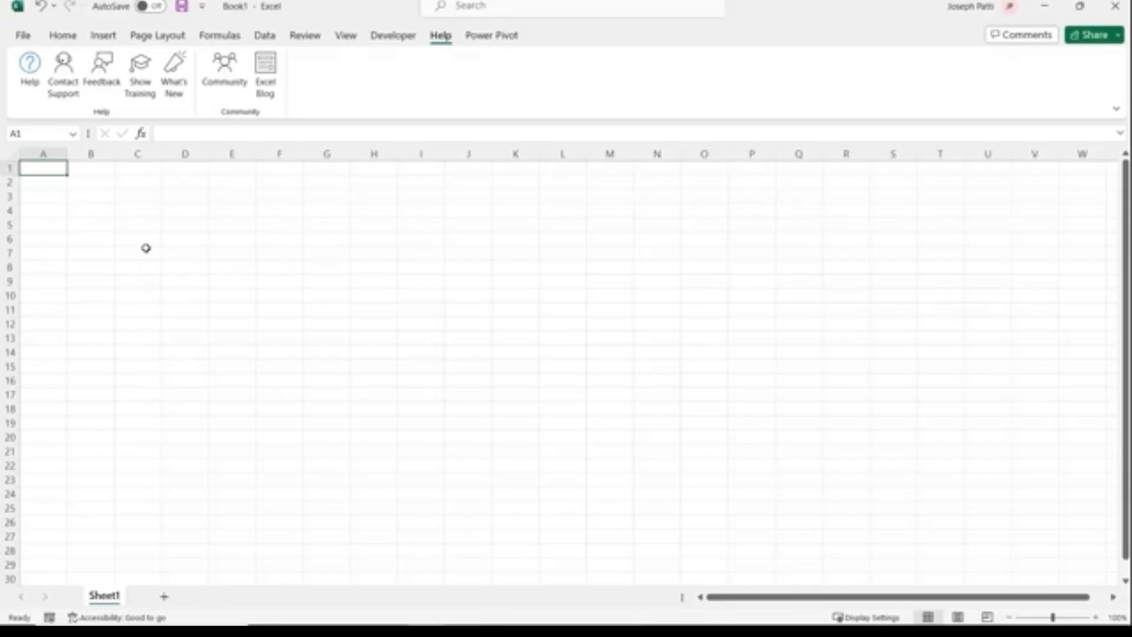
Move the active cell one column at a time from A1 to E1 and back to A1
key("Right")
key("Right")
key("Right")
key("Right")
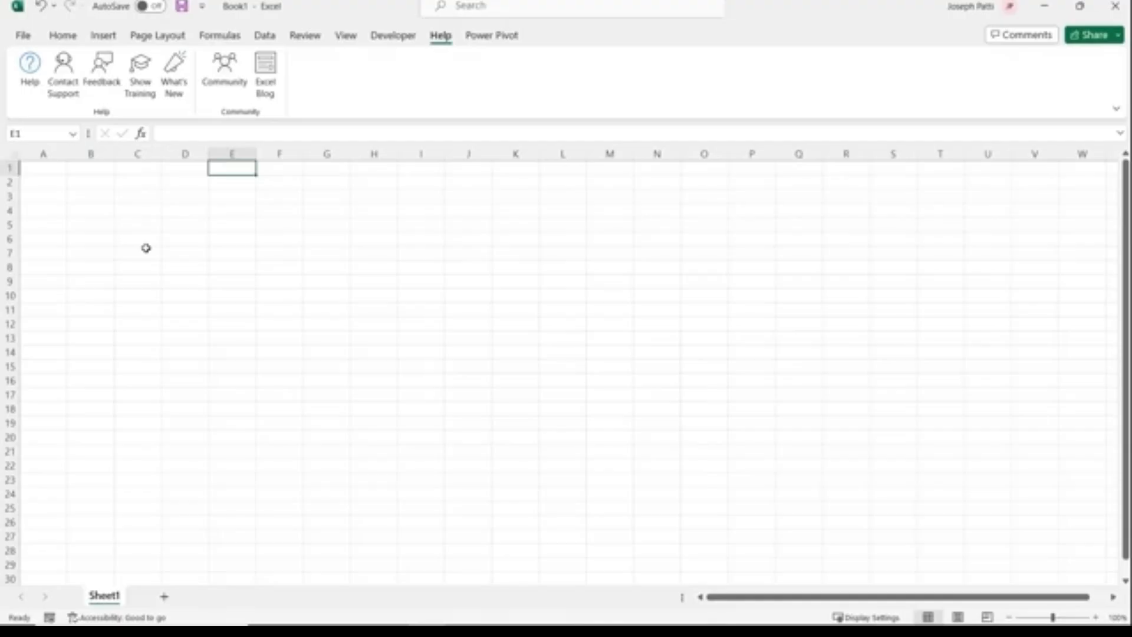
key("Left")
key("Left")
key("Left")
key("Left")
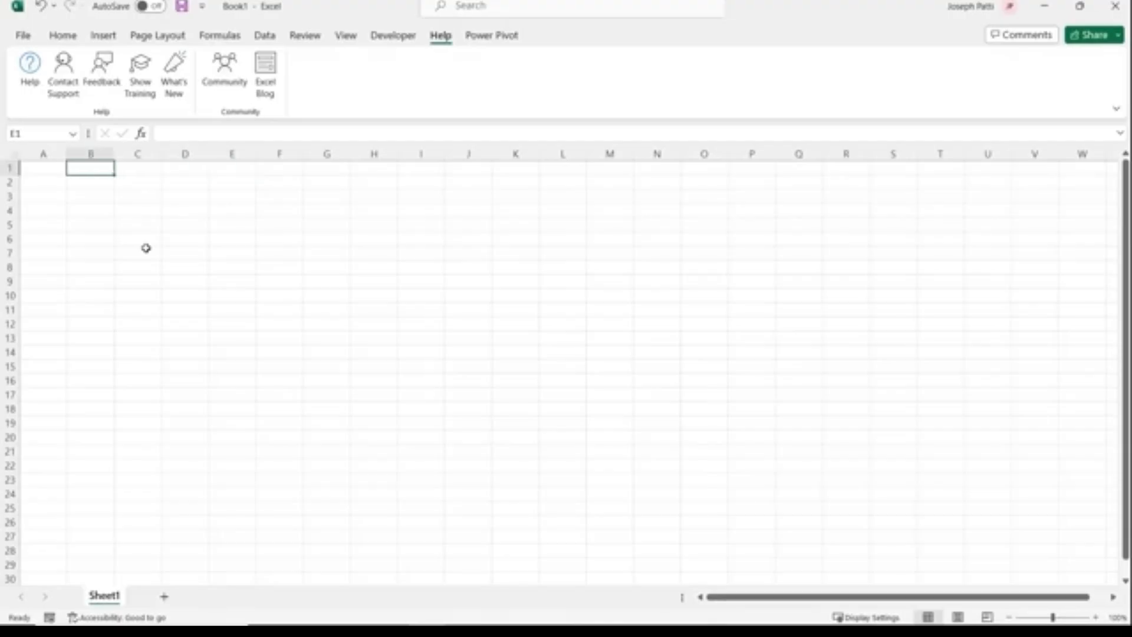
Move the active cell one row at a time from A1 to A5 and back to A1
key("Down")
key("Down")
key("Down")
key("Down")
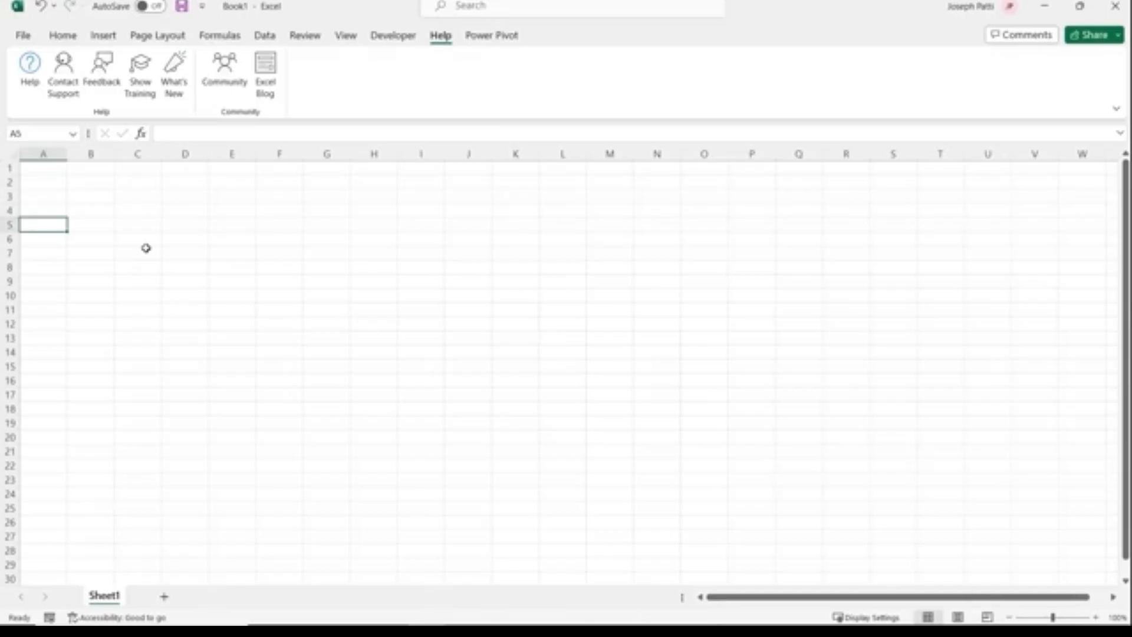
key("Up")
key("Up")
key("Up")
key("Up")
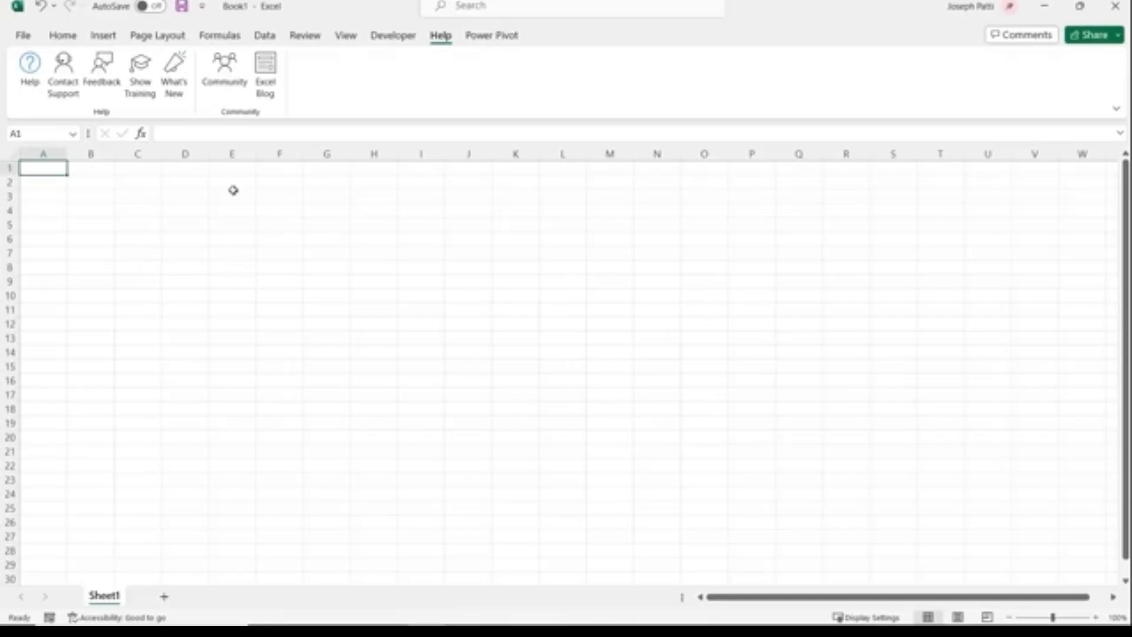
Select cells D5, E5, D3 and C3 directly one after another, ending on cell A1
left_click(187, 223)
left_click(233, 223)
left_click(188, 201)
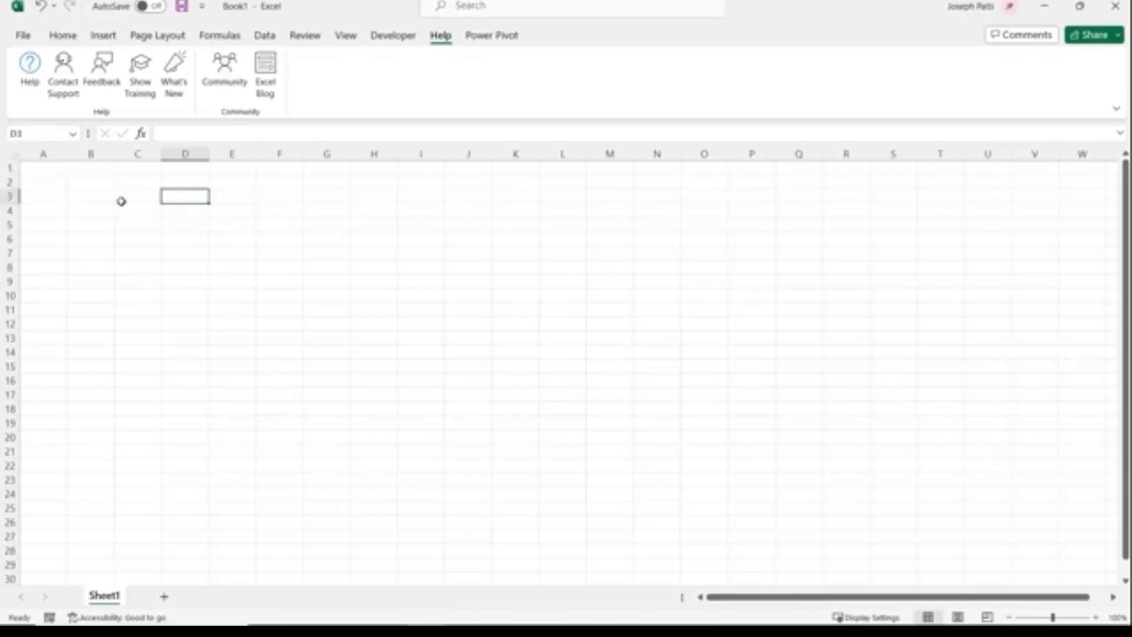
left_click(118, 200)
left_click(40, 173)
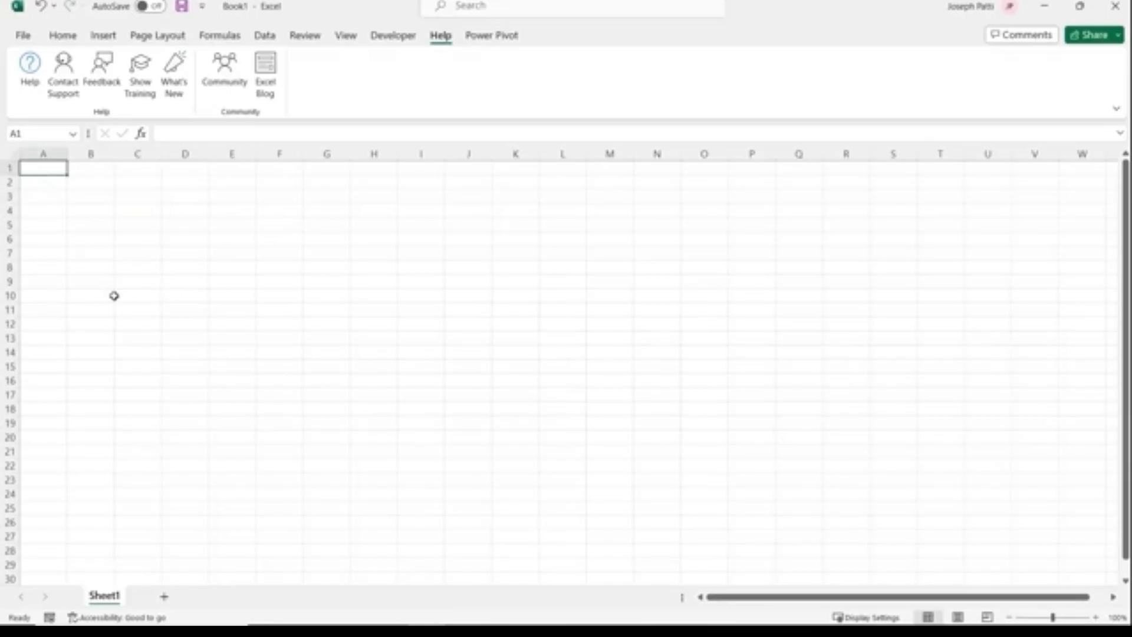
Enter Name, Salary and Date of across cells A1 to C1, and clear the three cells
type("Name")
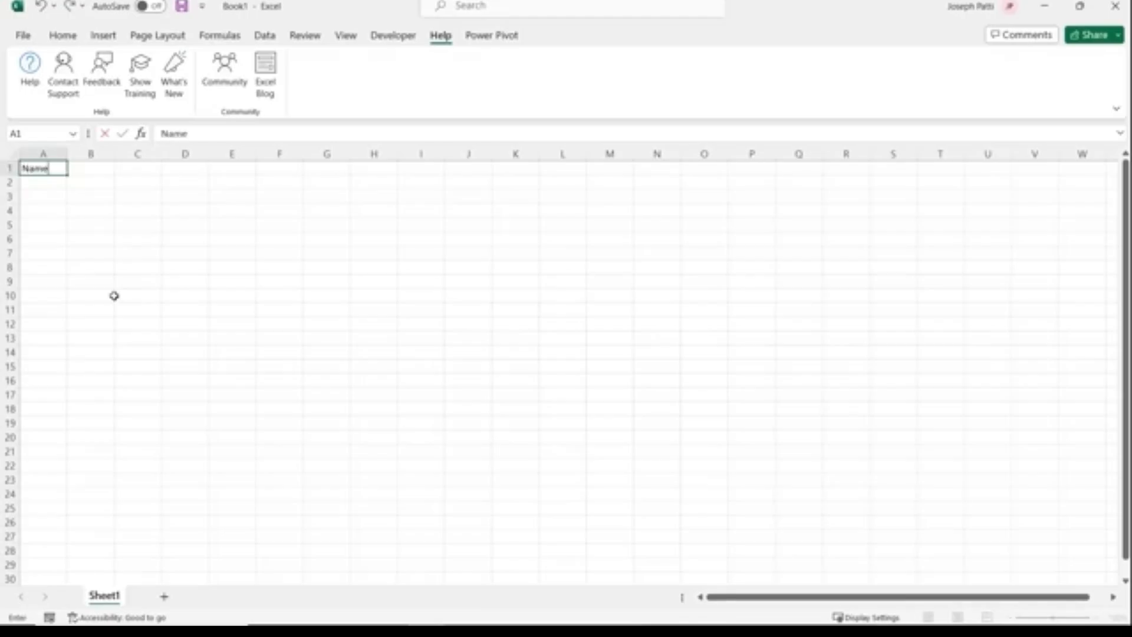
key("Tab")
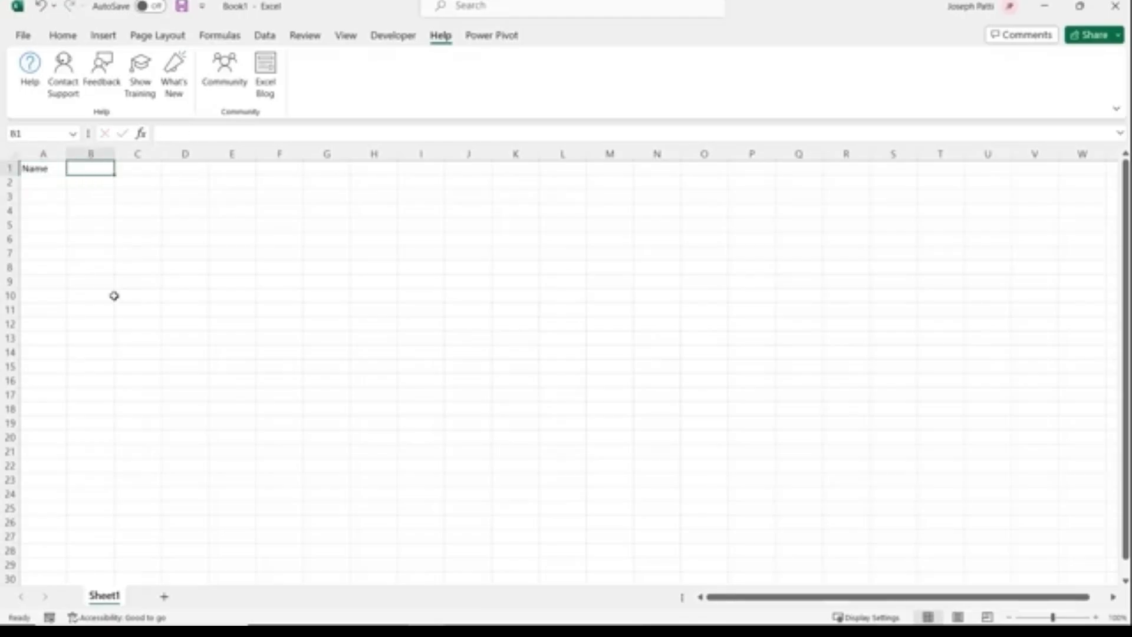
type("Salary")
key("Tab")
type("Date of")
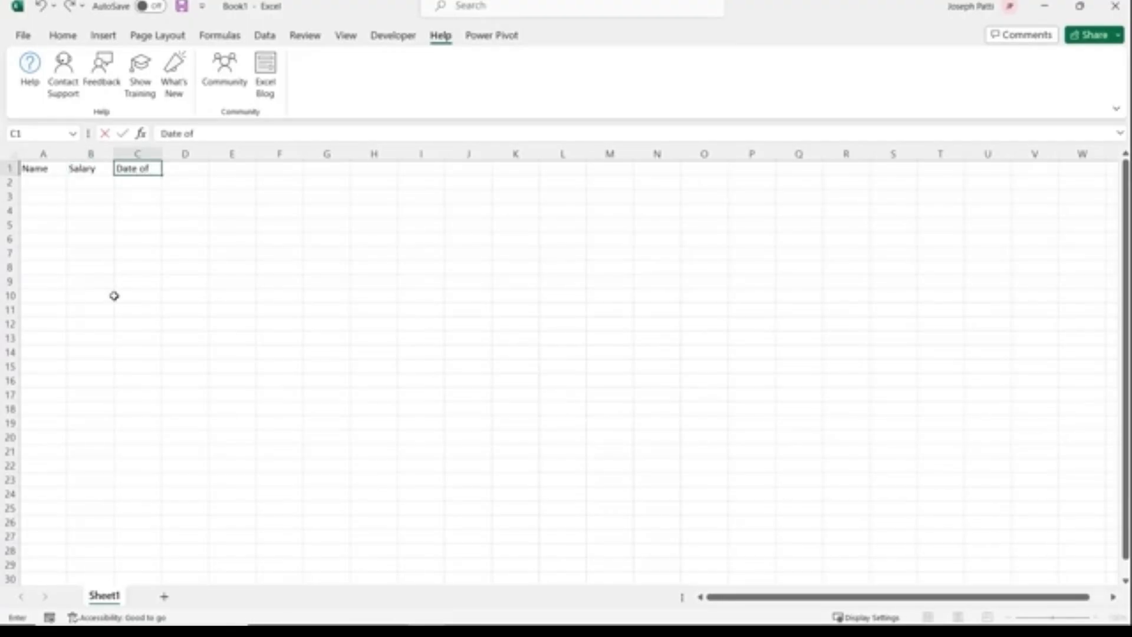
left_click_drag(54, 169, 137, 170)
key("Delete")
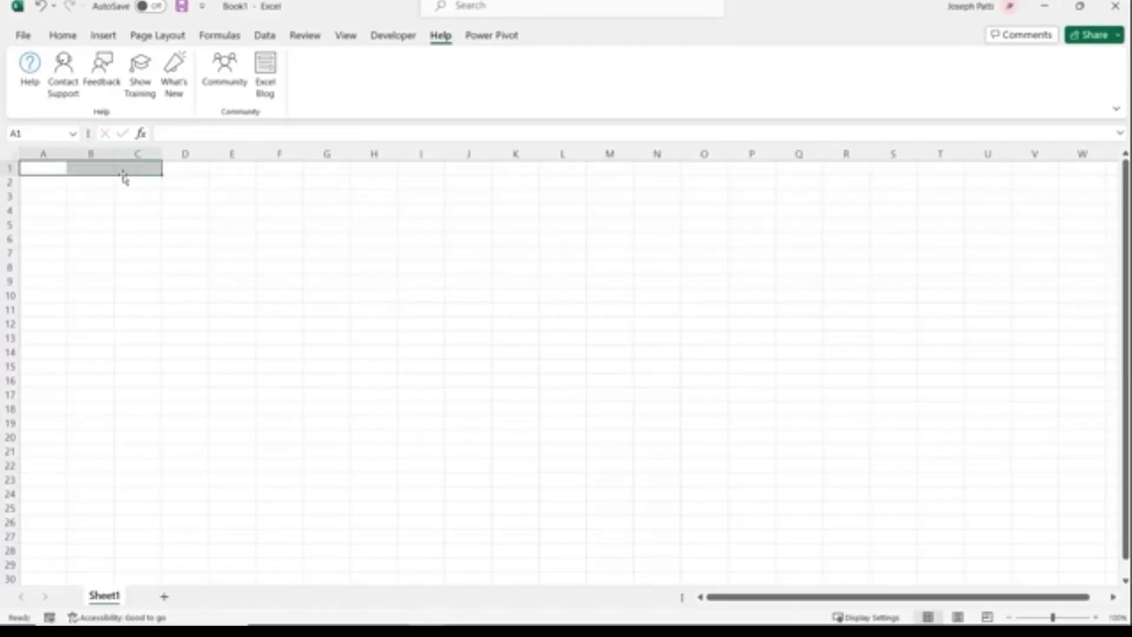
Select cell C3 and walk the active cell around the empty sheet in all four directions, through F6 to C6
left_click(128, 199)
key("Down")
key("Down")
key("Down")
key("Left")
key("Left")
key("Right")
key("Down")
key("Down")
key("Down")
key("Up")
key("Up")
key("Up")
key("Right")
key("Right")
key("Right")
key("Right")
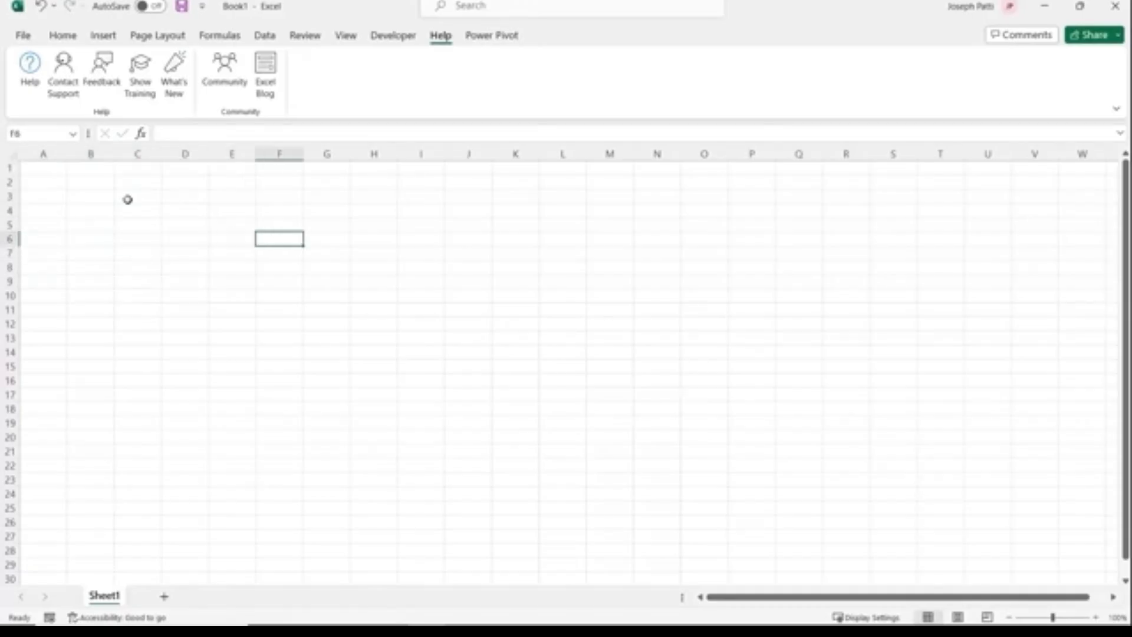
key("Left")
key("Left")
key("Left")
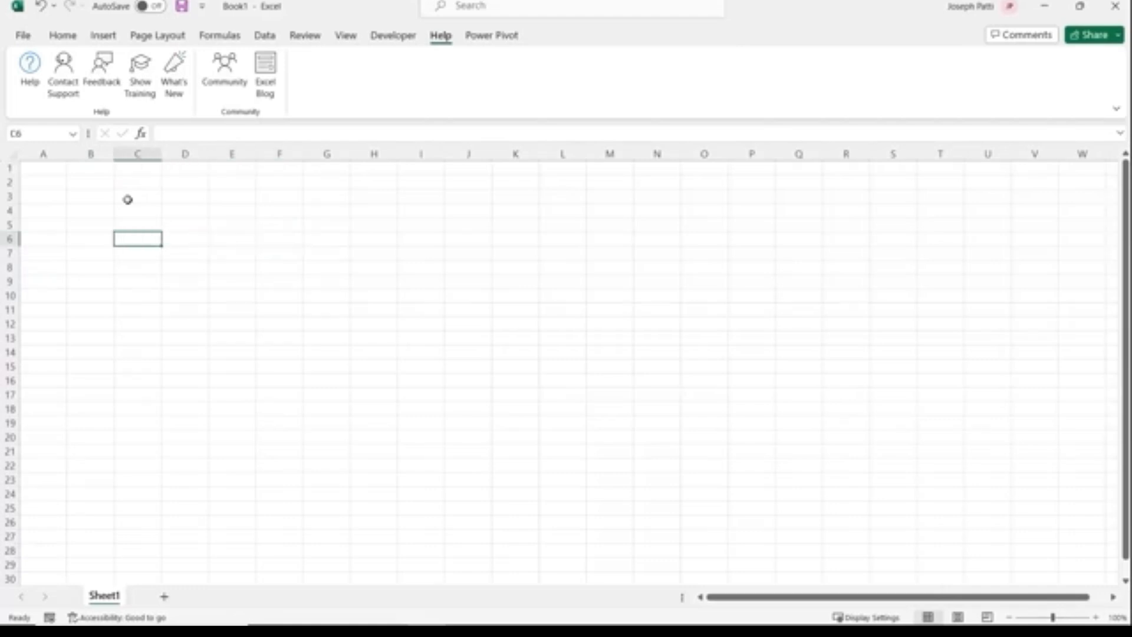
Select cells E4 and G4 individually and the block D4:P21 as one range, ending on cell E4
left_click(224, 211)
left_click(321, 213)
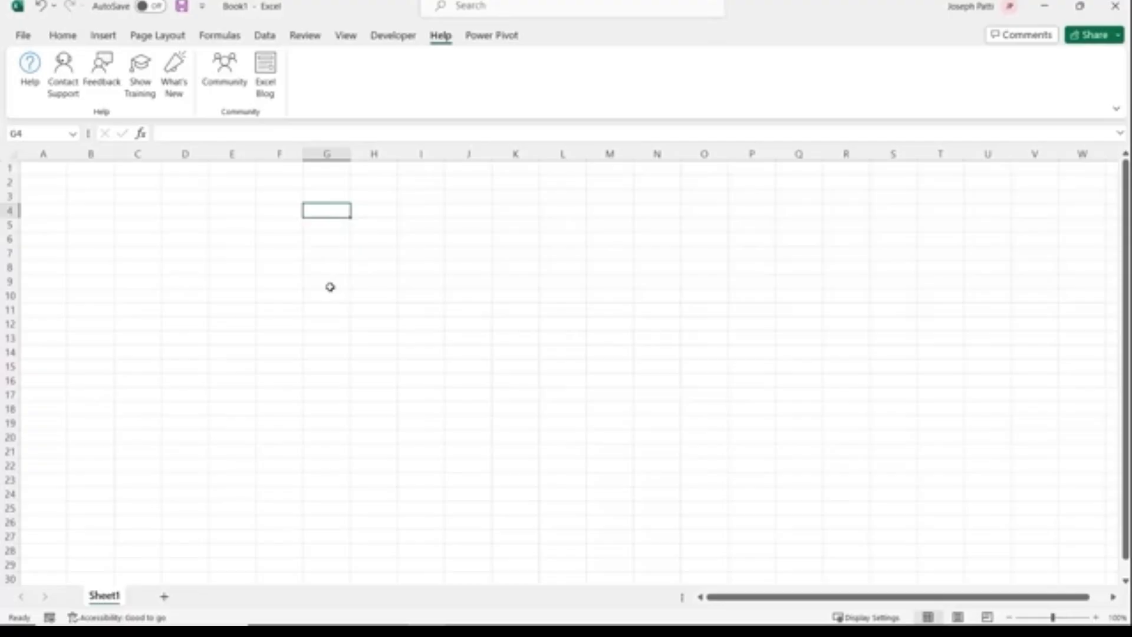
left_click(172, 209)
left_click_drag(172, 208, 767, 451)
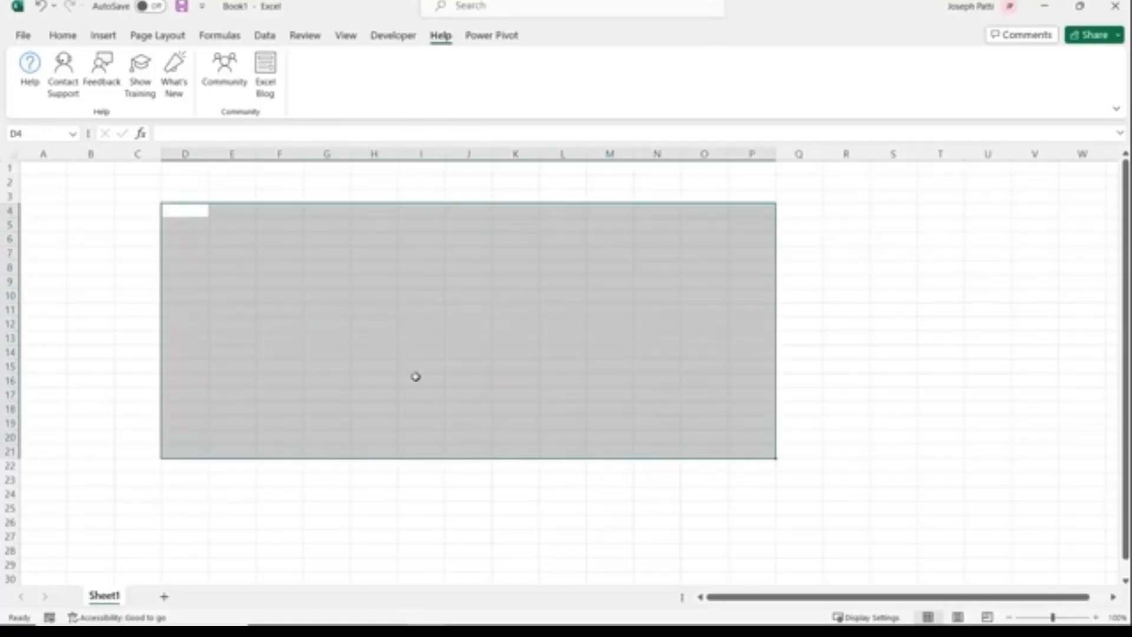
left_click(232, 214)
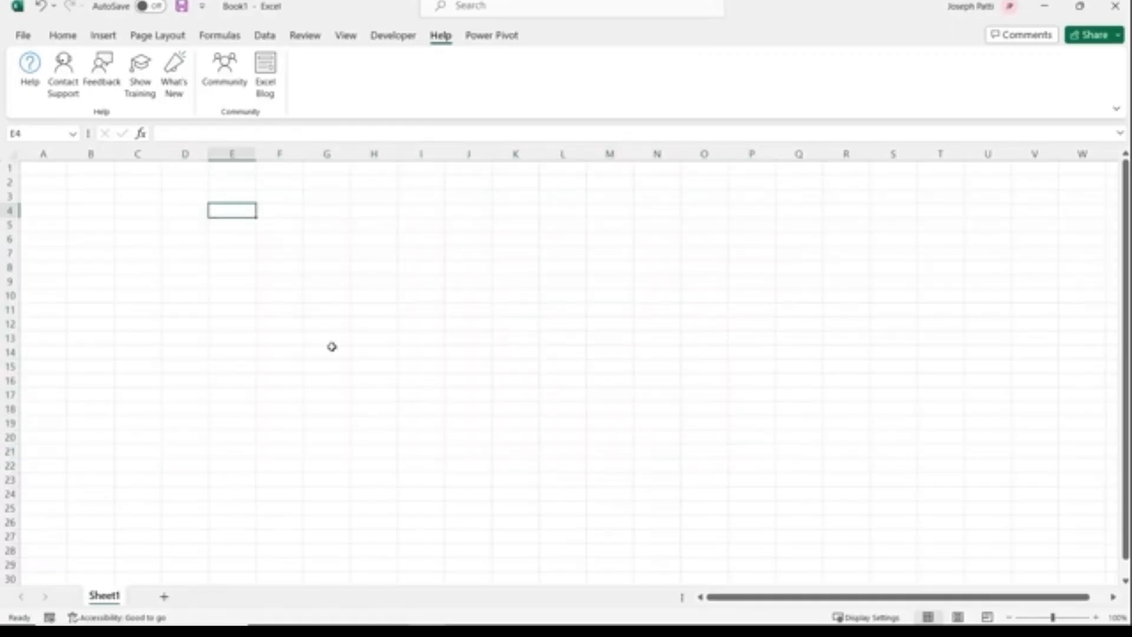
Enter five first names down cells E4 to E8 and select the filled range E4:E8
type("Joe")
key("Return")
type("Allan")
key("Return")
type("Sammy")
key("Return")
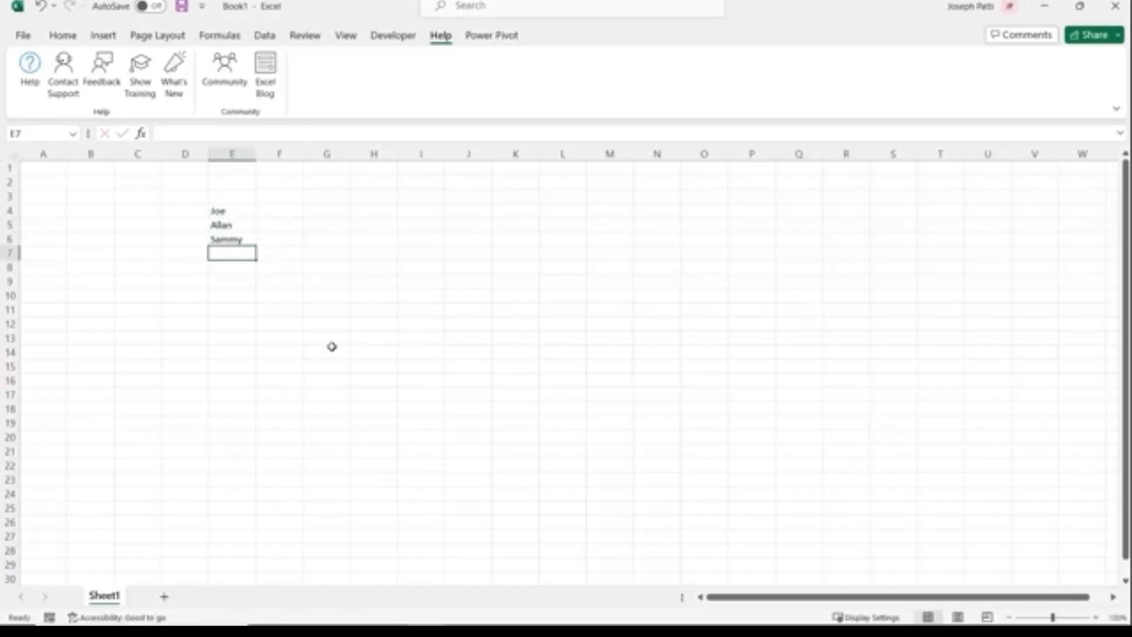
type("Tom")
key("Return")
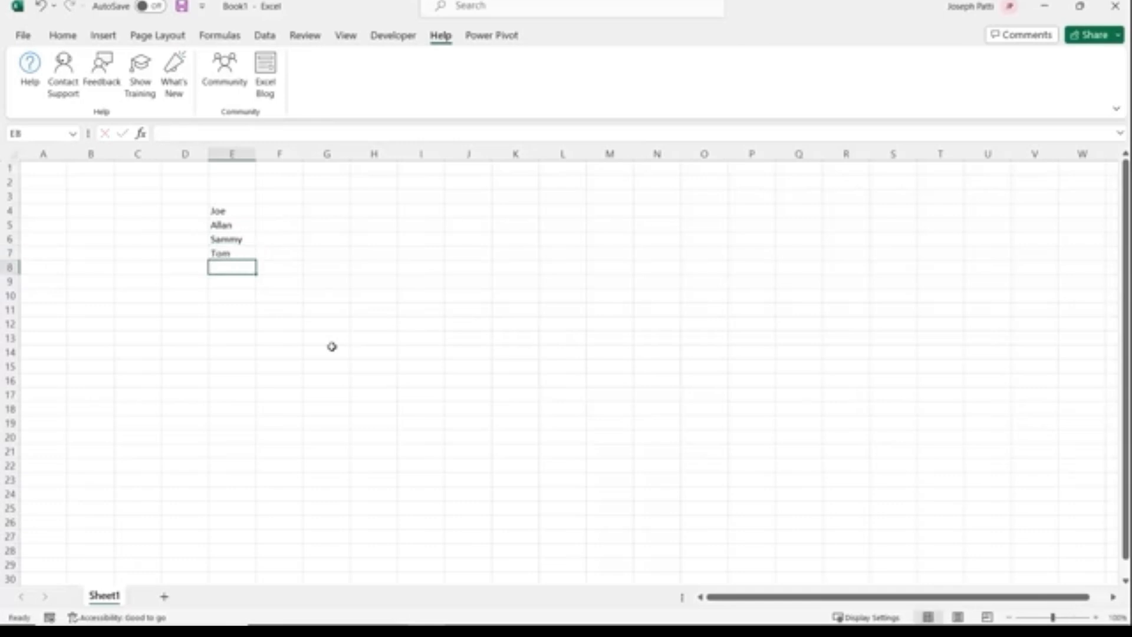
type("Faz")
key("Return")
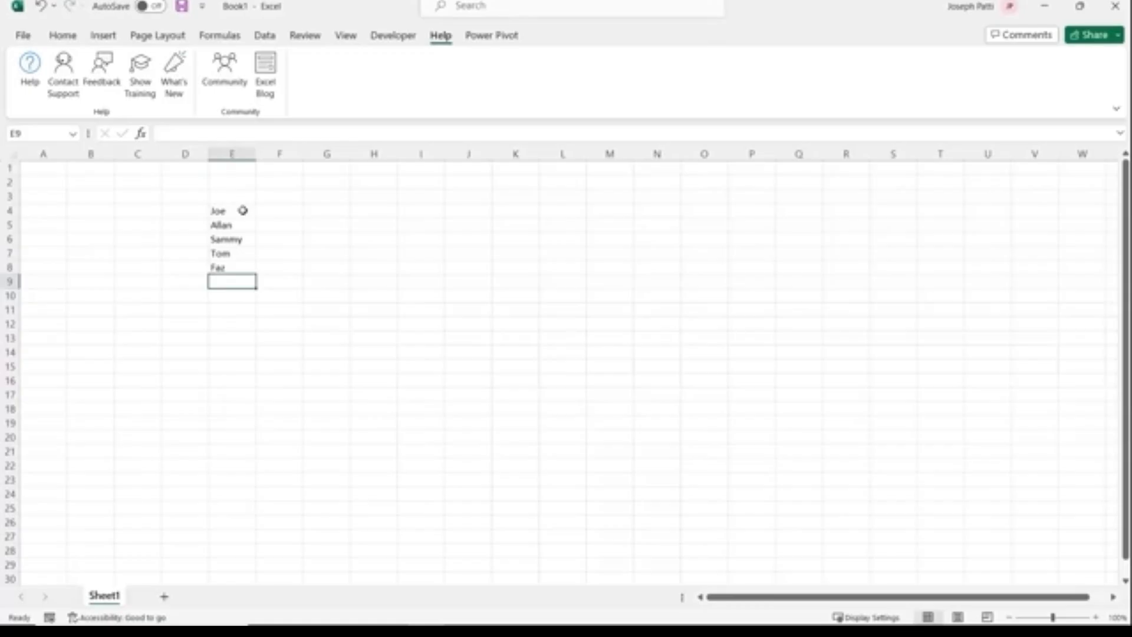
left_click(243, 211)
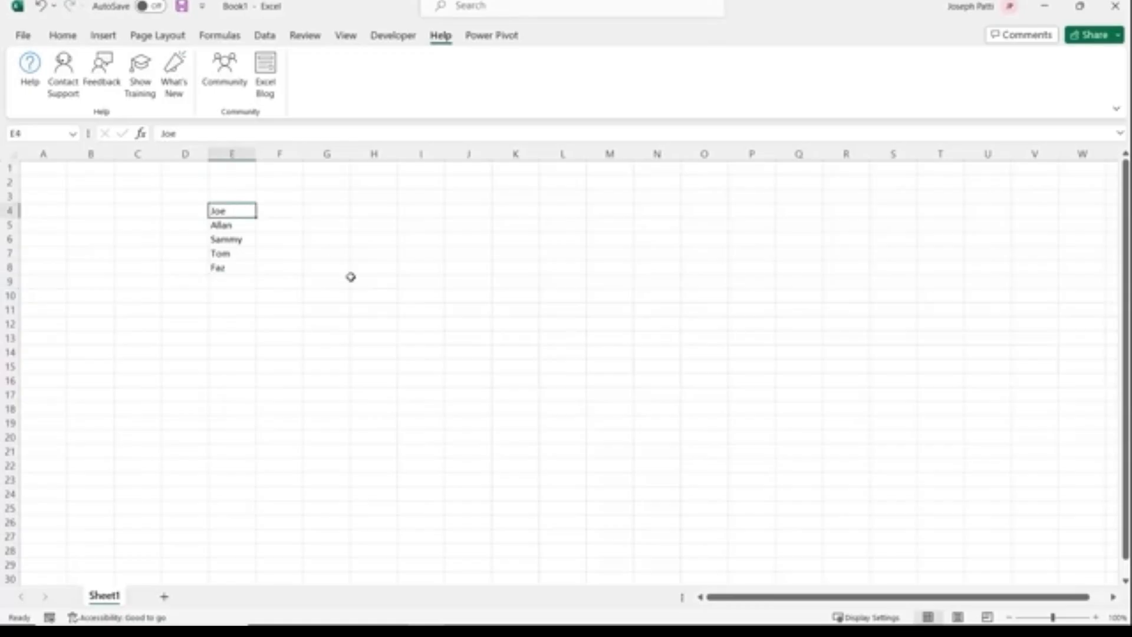
key("ctrl+shift+Down")
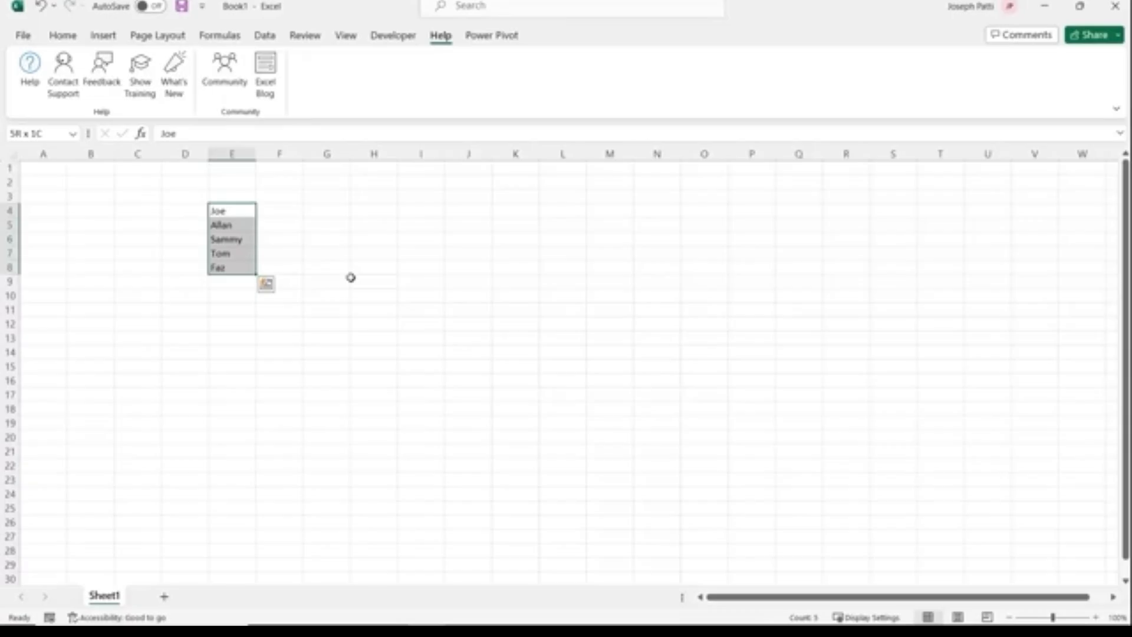
Enter the numbers 45, 41, 25, 12 and 17 down cells F4 to F8 beside the names
left_click(295, 212)
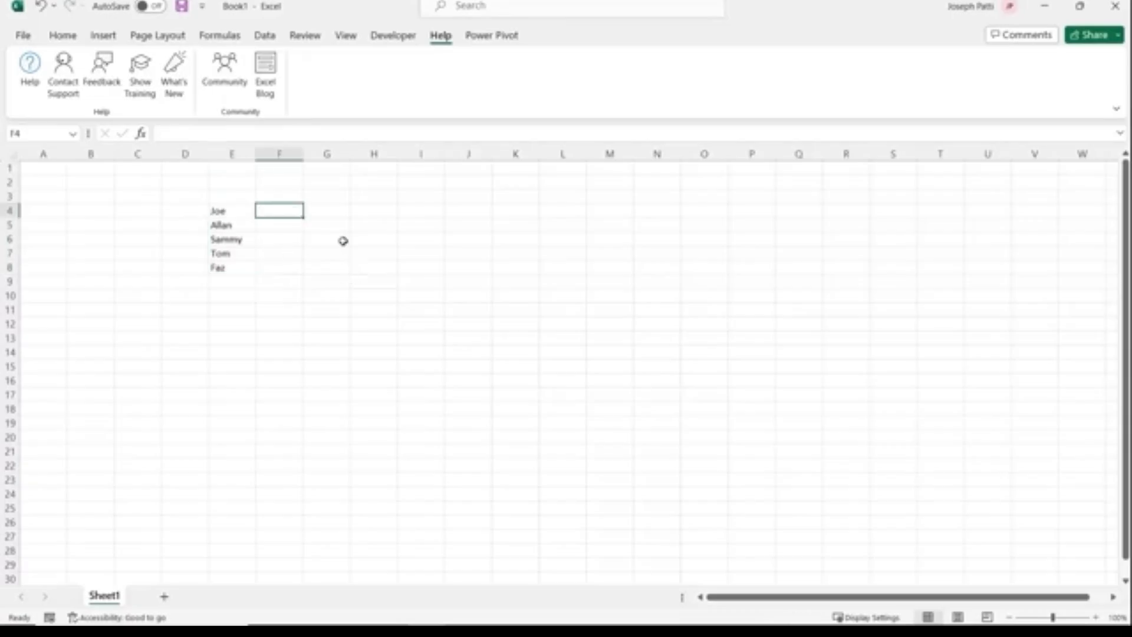
type("45")
key("Return")
type("41")
key("Return")
type("25")
key("Return")
type("12")
key("Return")
type("17")
key("Return")
Select E4:F4 and extend it to E4:F8, select the whole data block from E6, and finish on cell H4
left_click(213, 211)
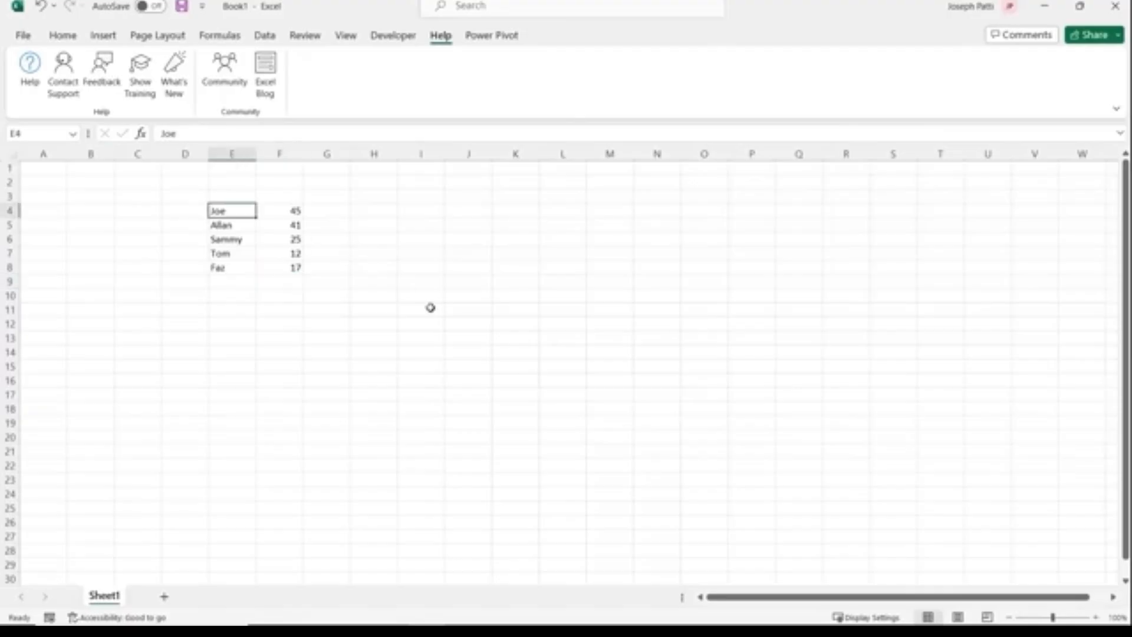
key("shift+Right")
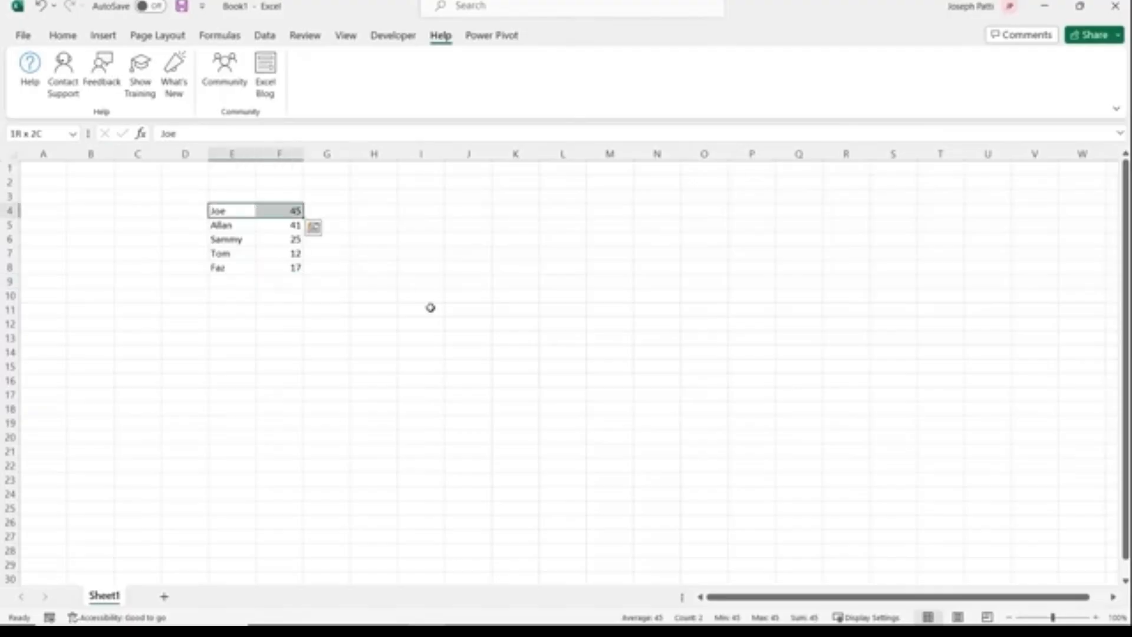
key("ctrl+shift+Down")
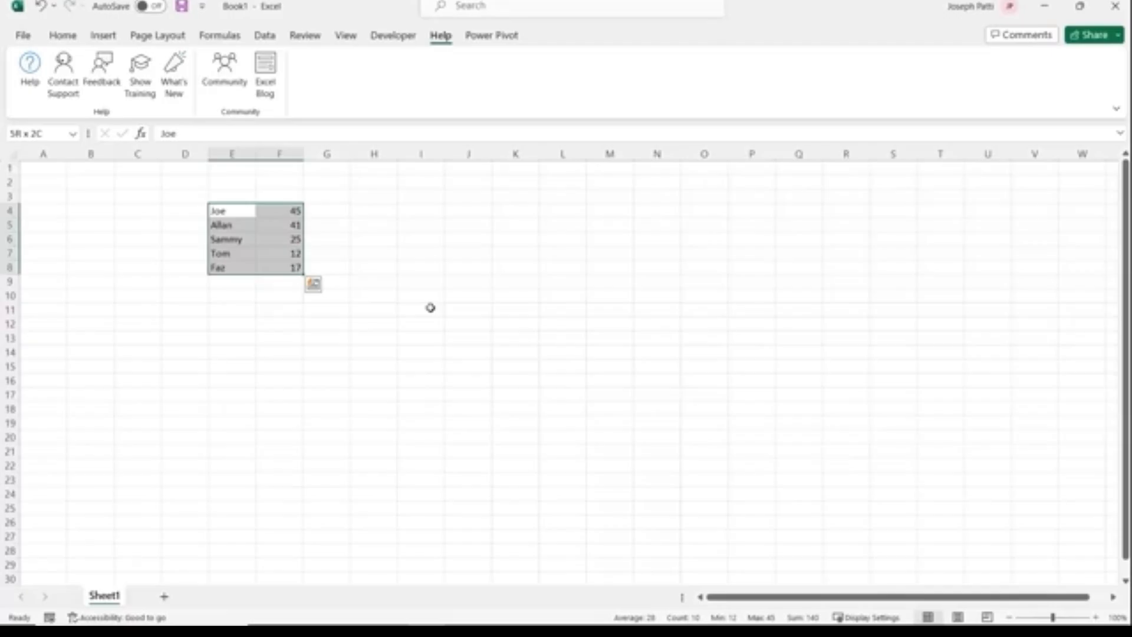
left_click(239, 237)
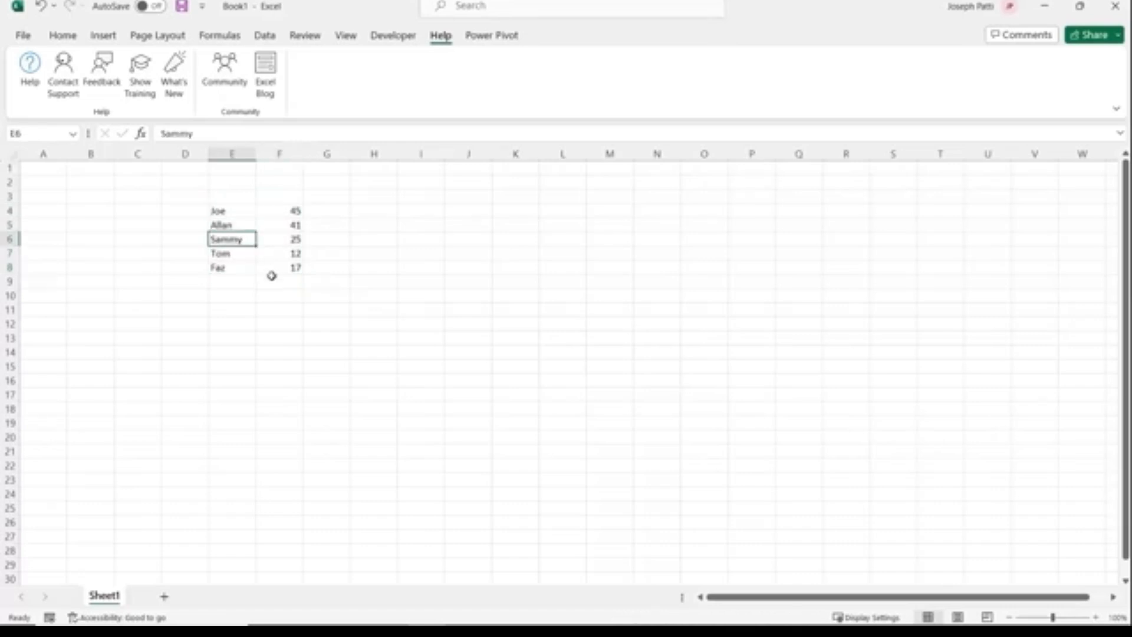
key("ctrl+a")
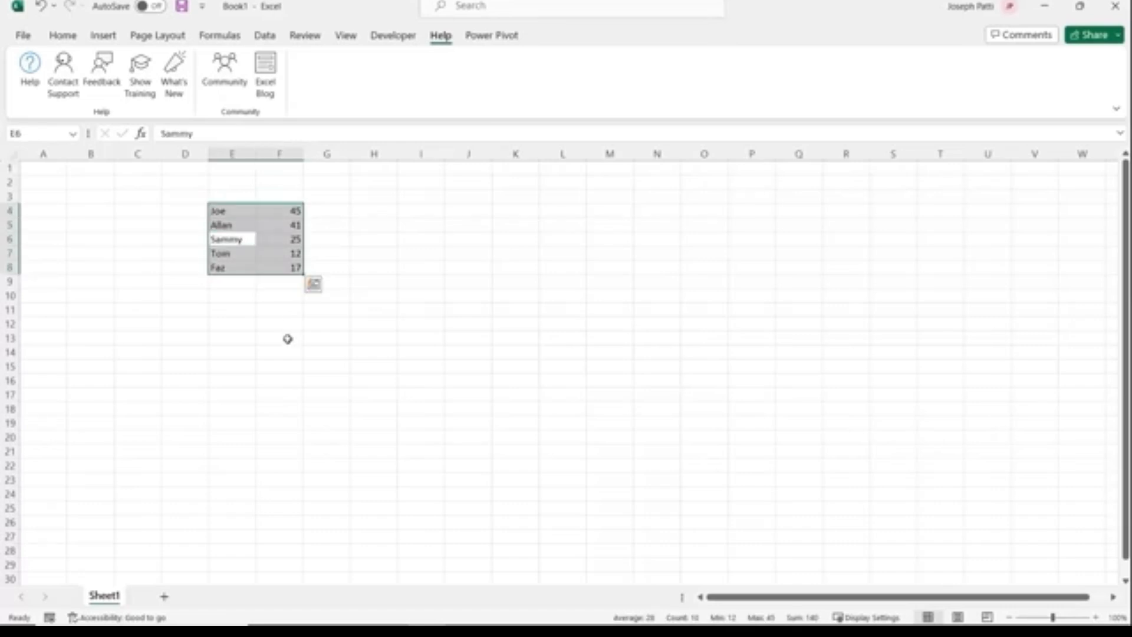
left_click(364, 210)
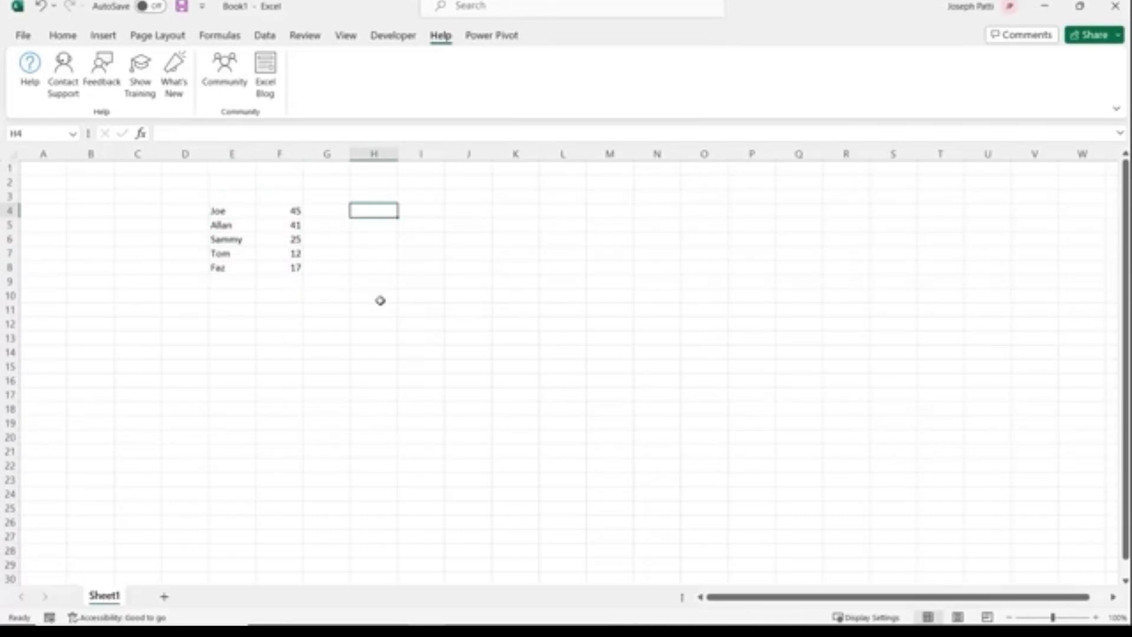
type("Left arrow")
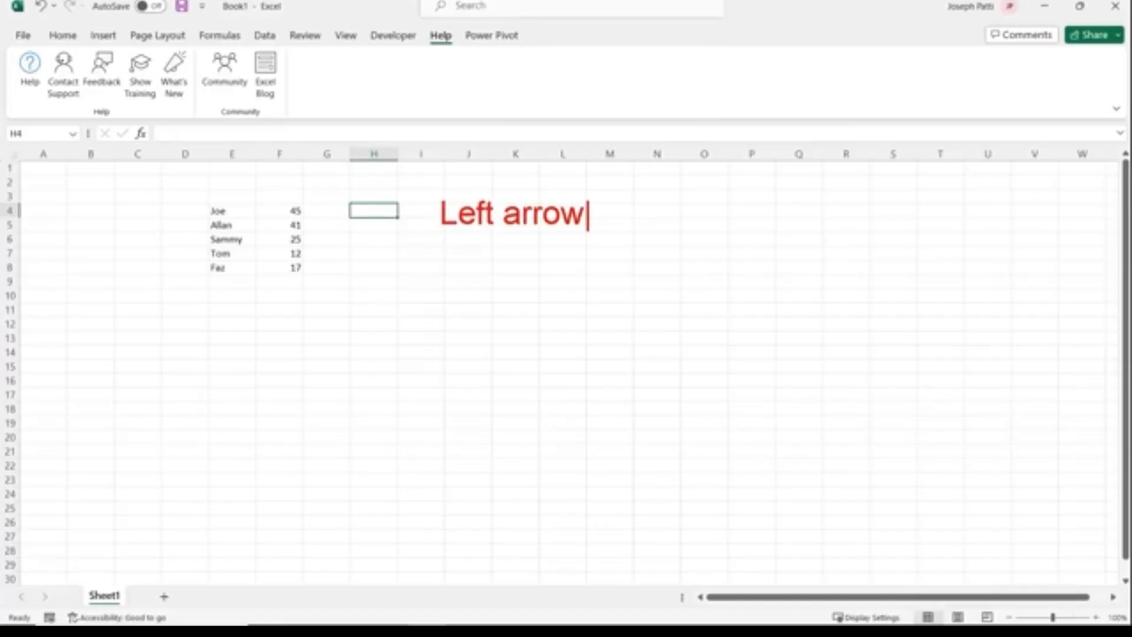
type(" or ")
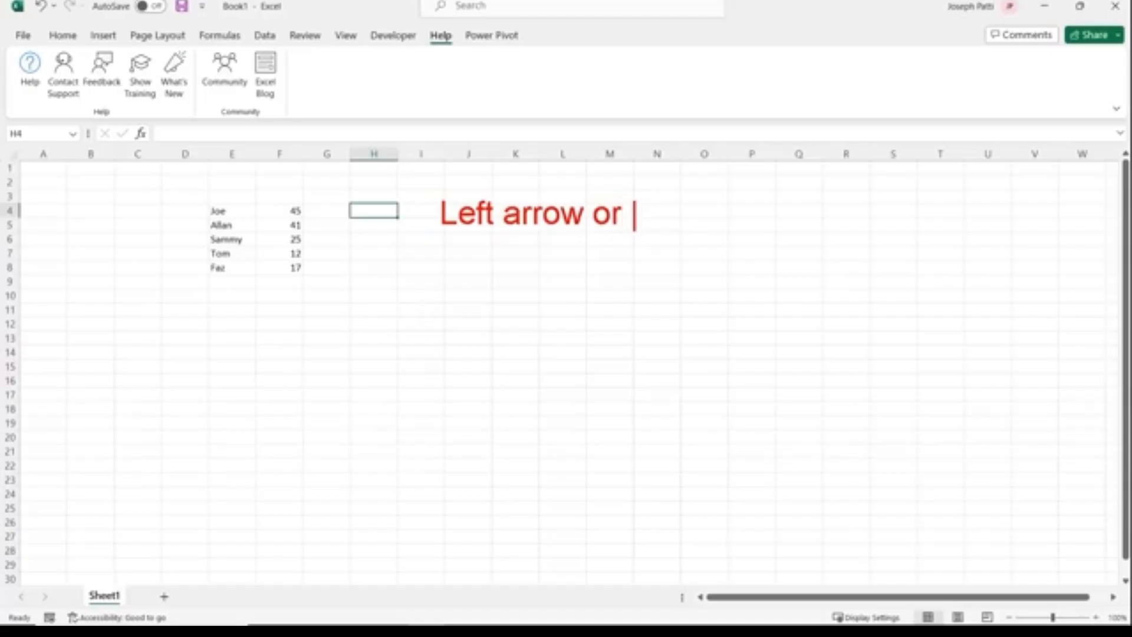
type("shift ")
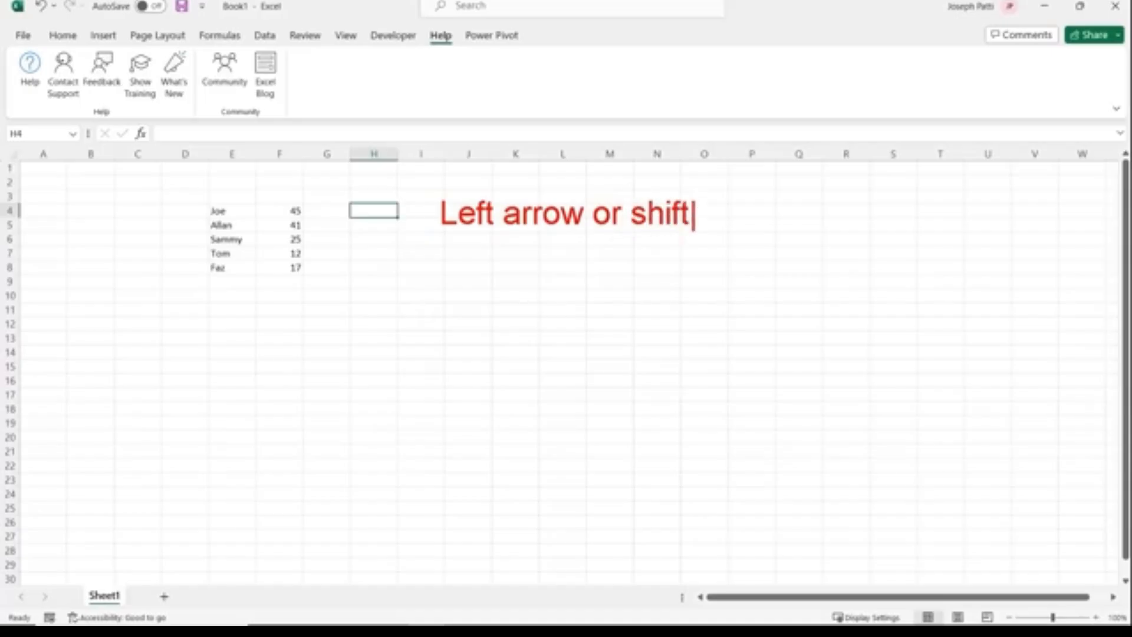
type("+ tab")
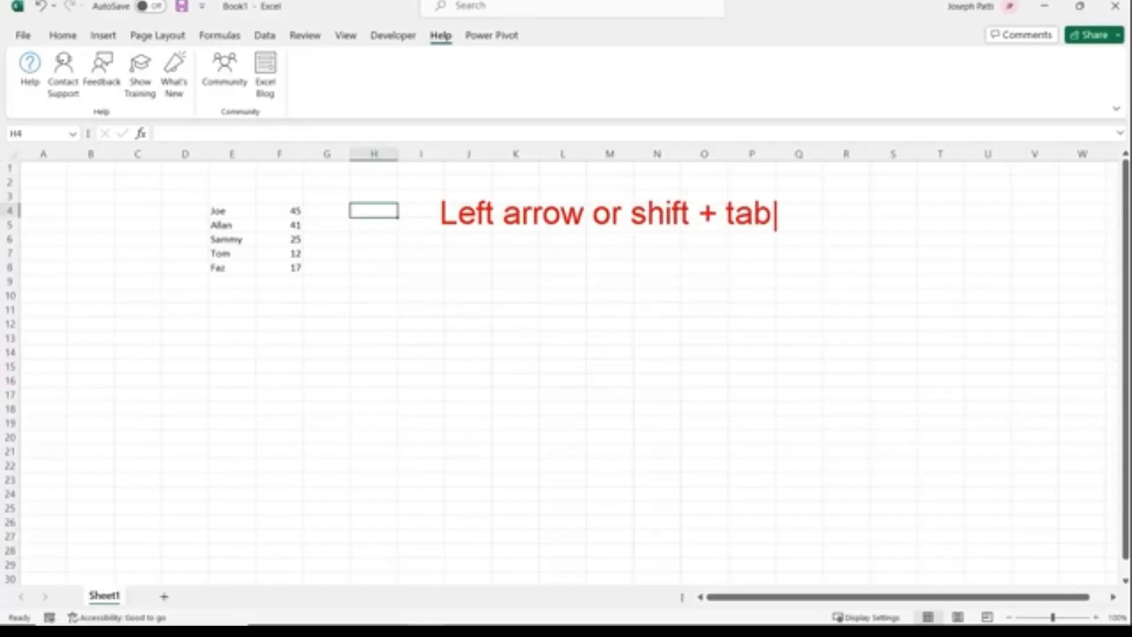
key("Return")
type("rig")
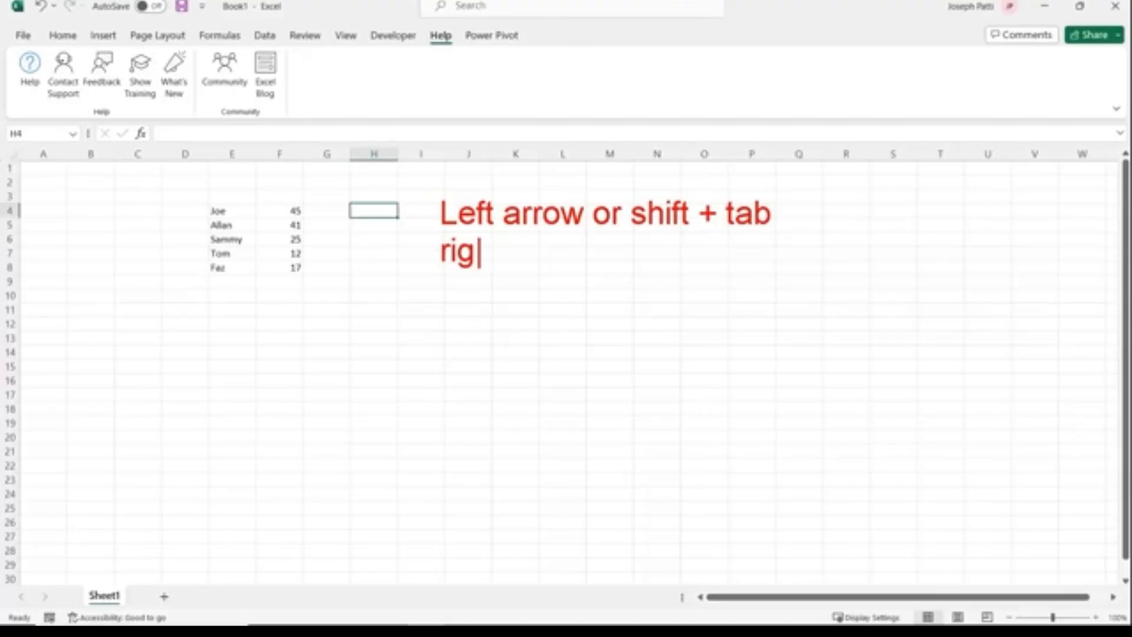
type("ht arrow")
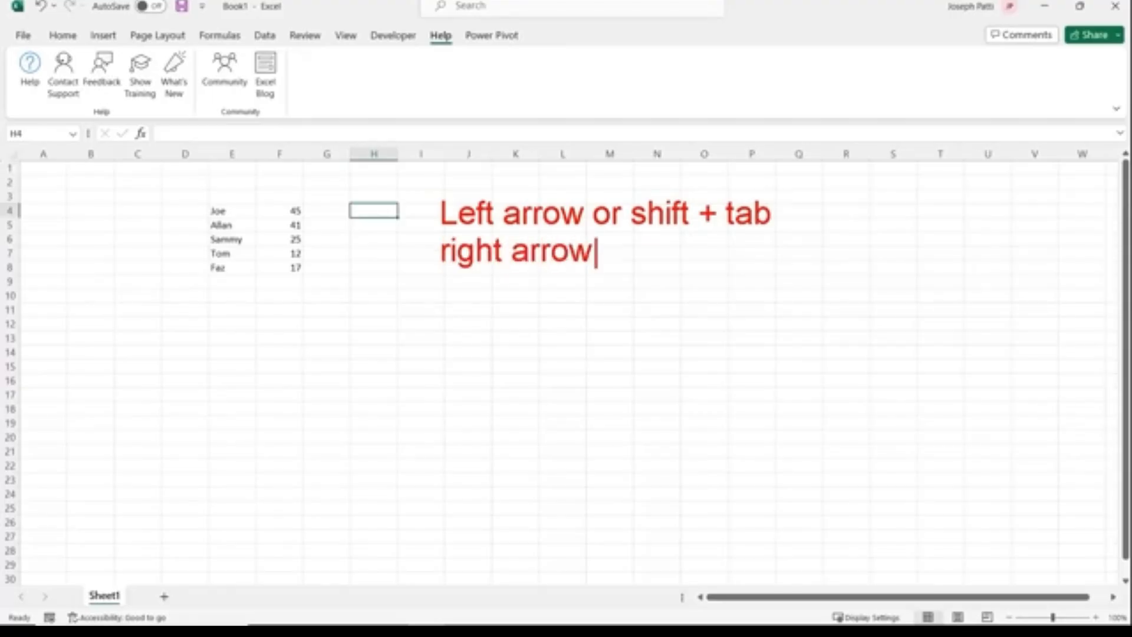
type(" or tab")
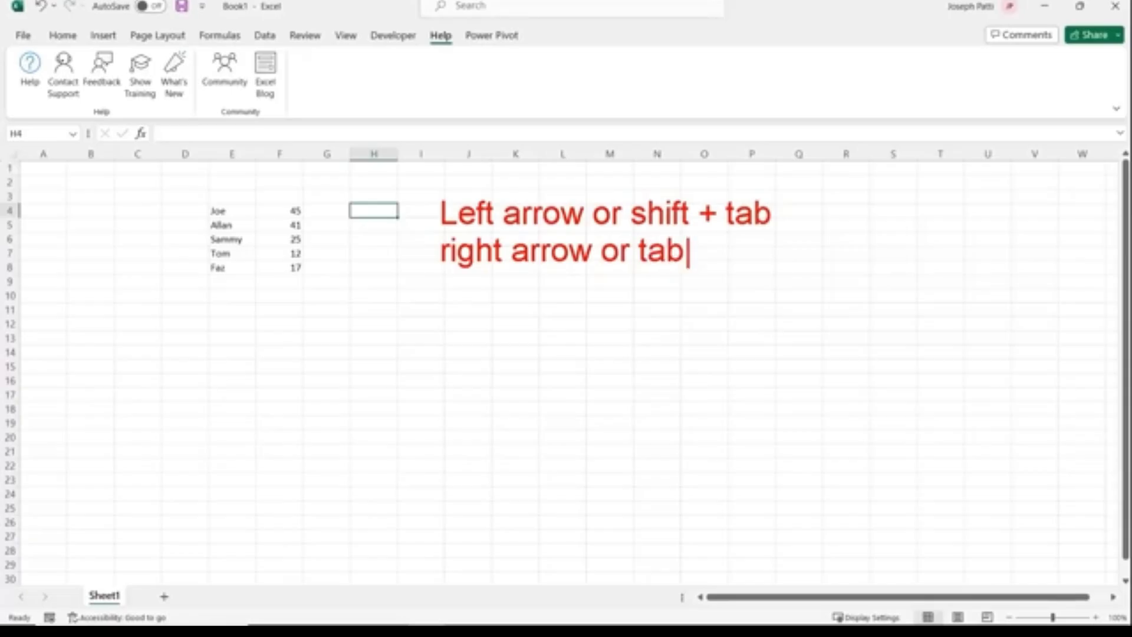
key("Return")
type("down")
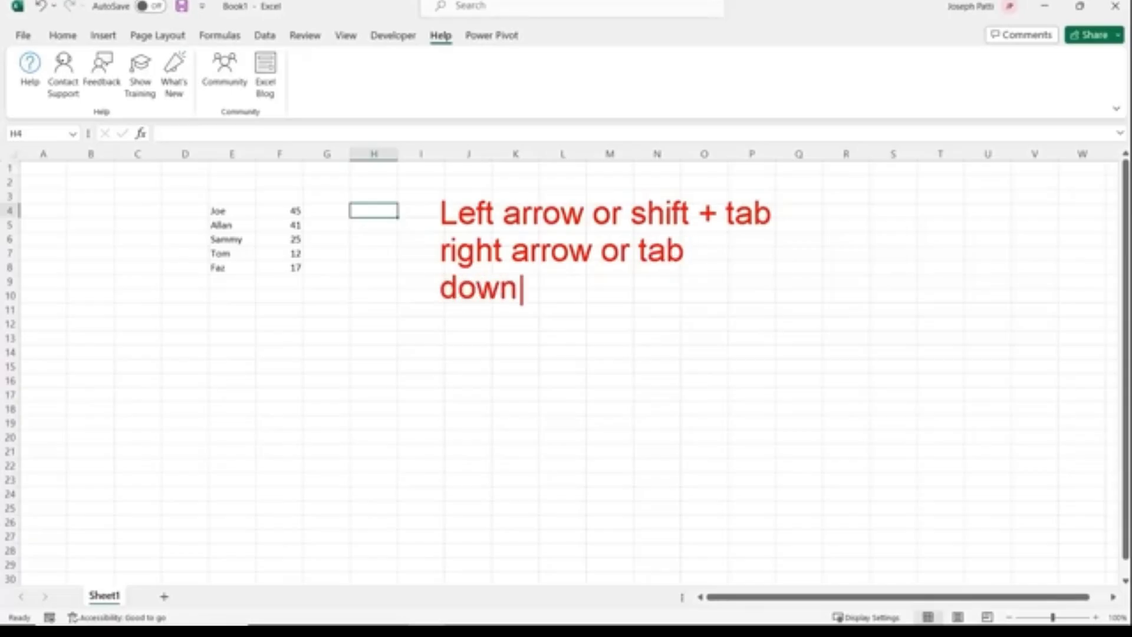
type(" arrow or enter")
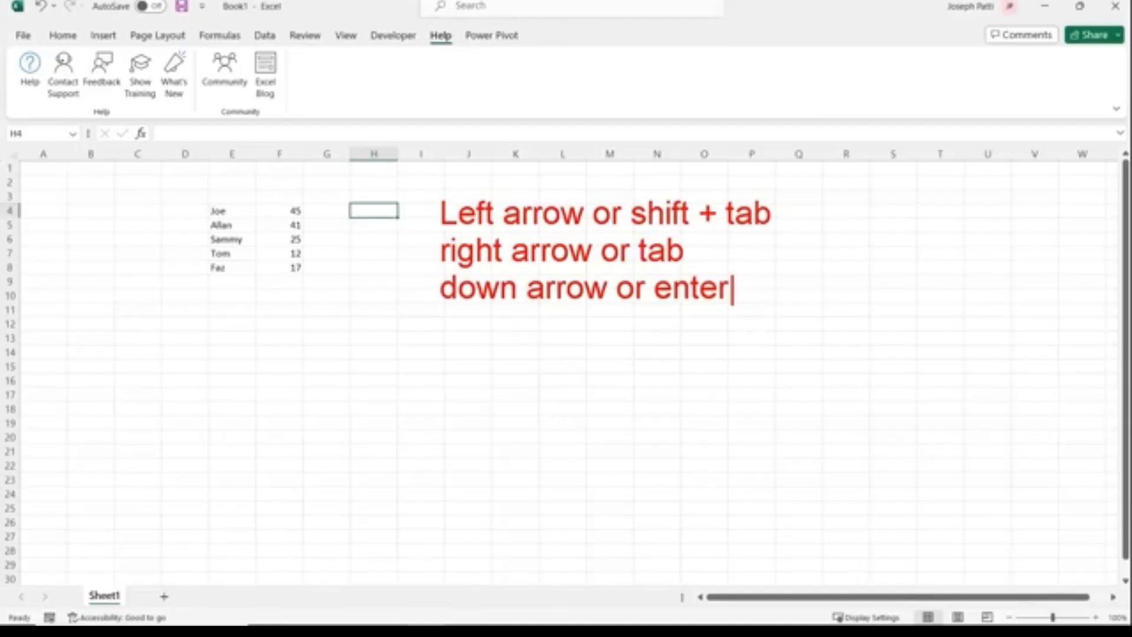
key("Return")
type("u")
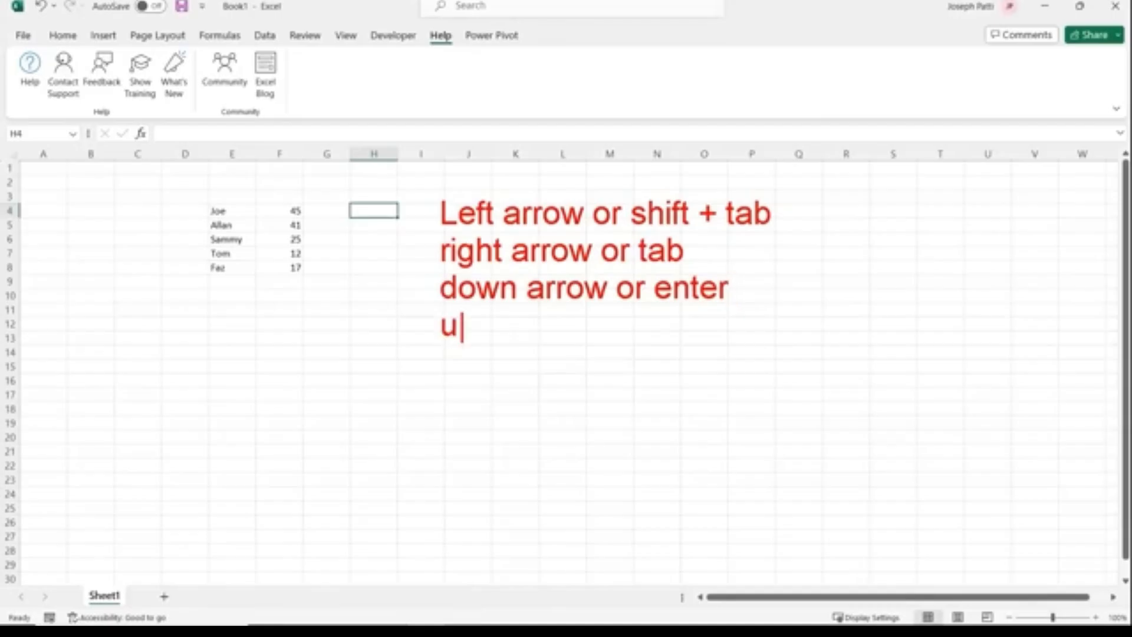
type("p arrow or")
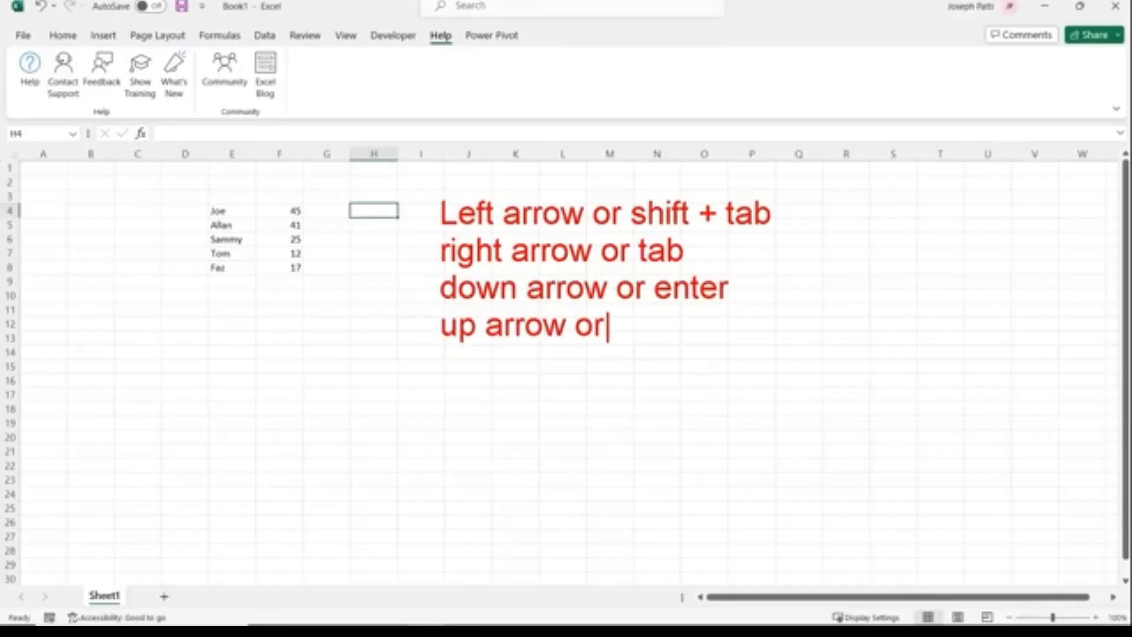
type(" shift +")
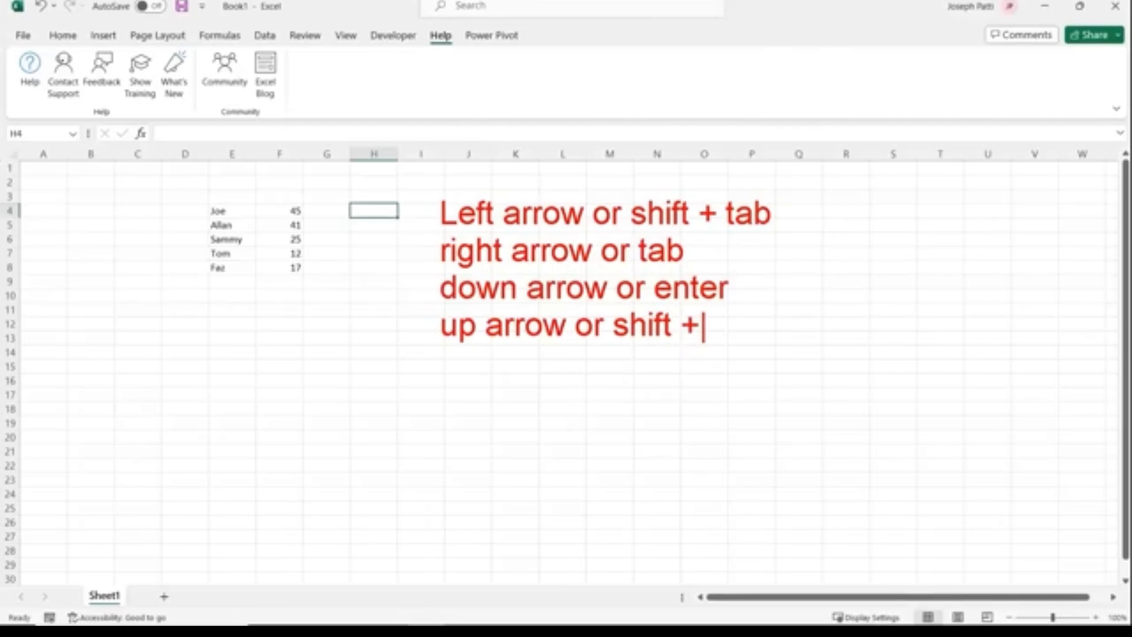
type(" enter")
key("Return")
key("Return")
key("Return")
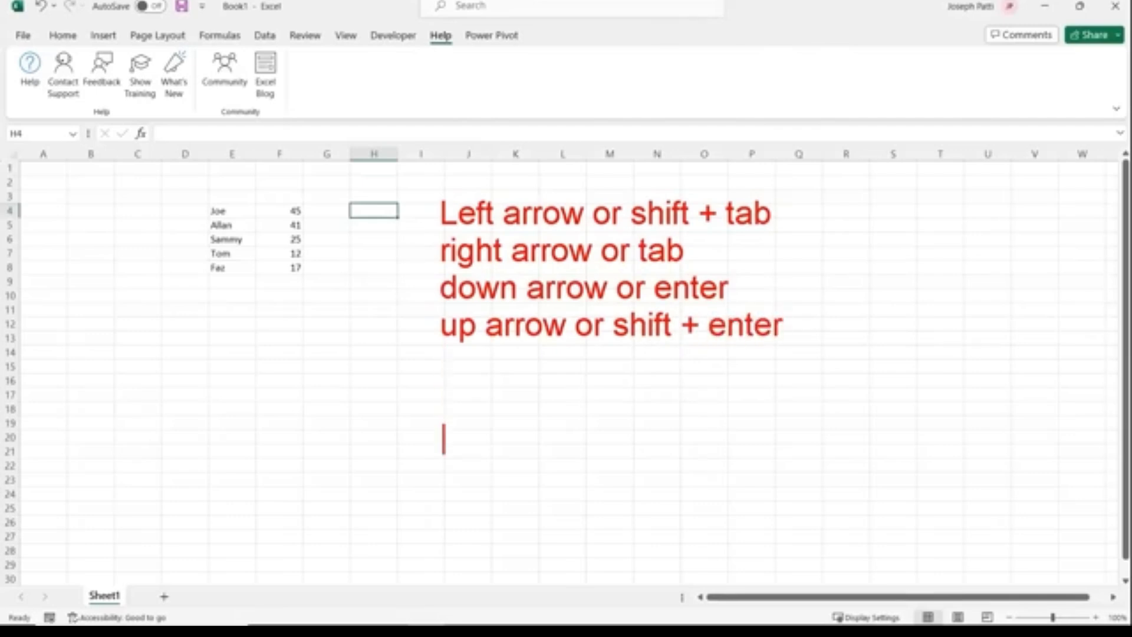
type("Ctr")
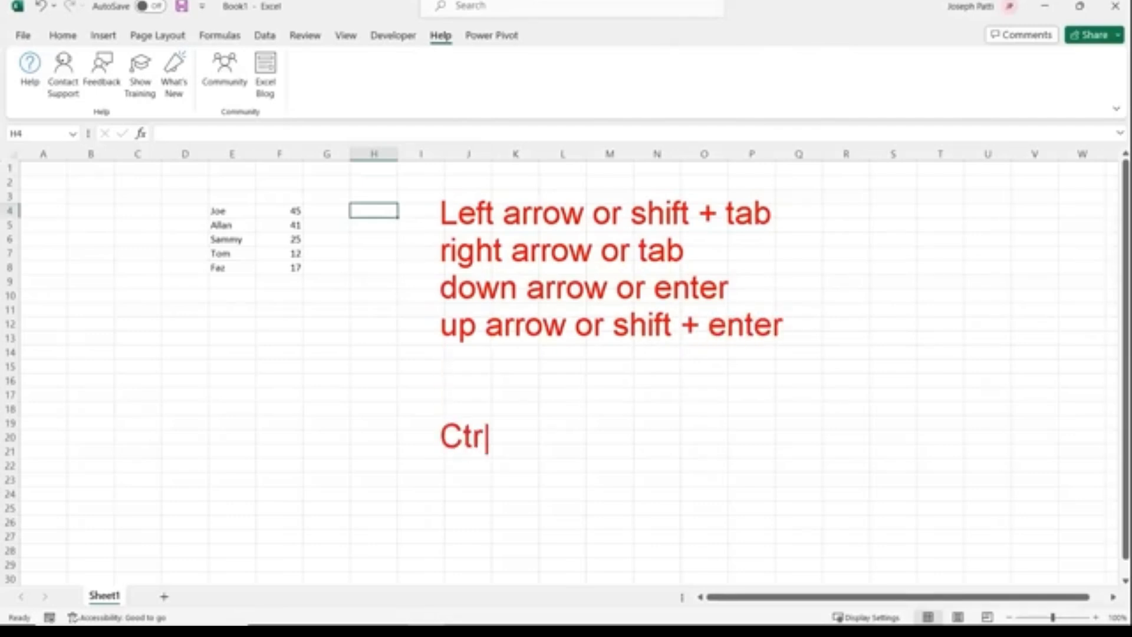
type("l + Shift ")
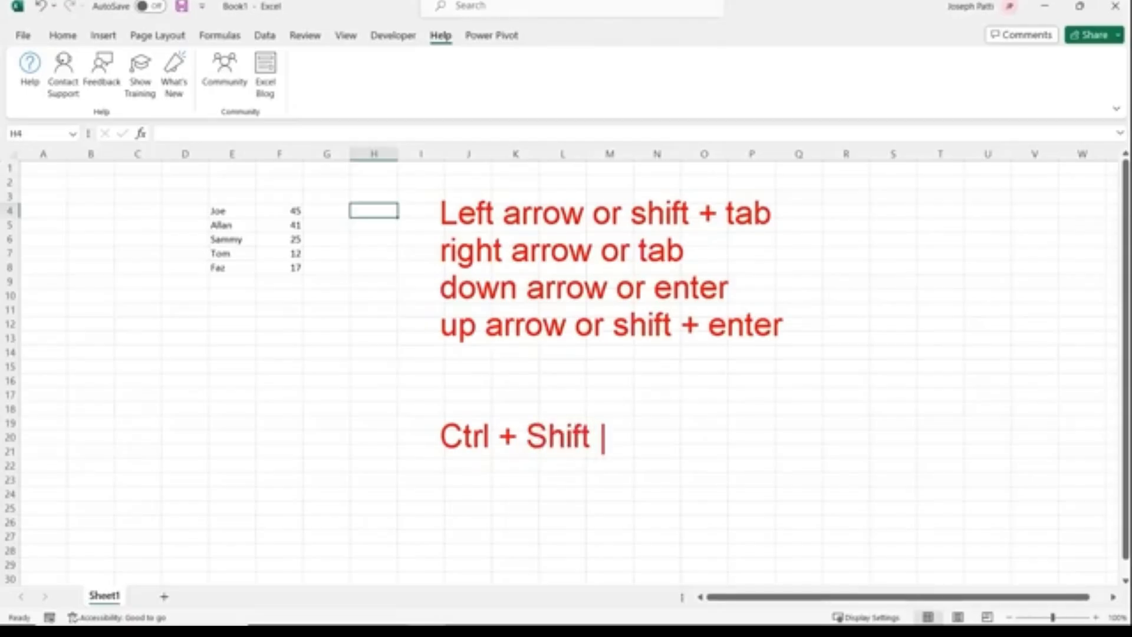
type("+ arrow keys")
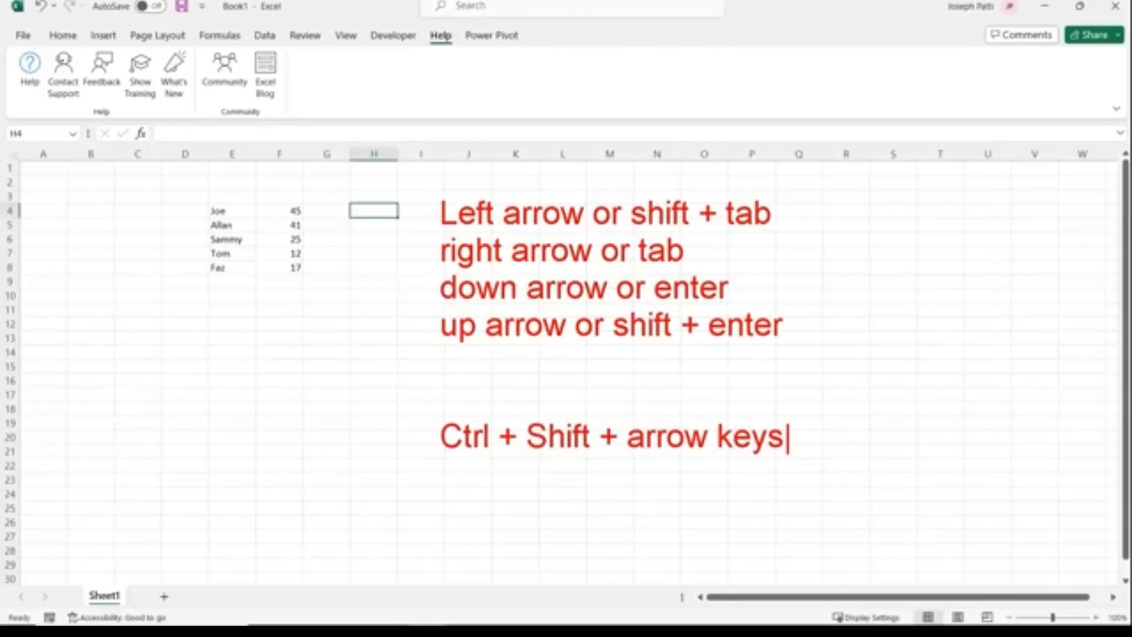
key("Return")
key("Return")
type("Ctrl +")
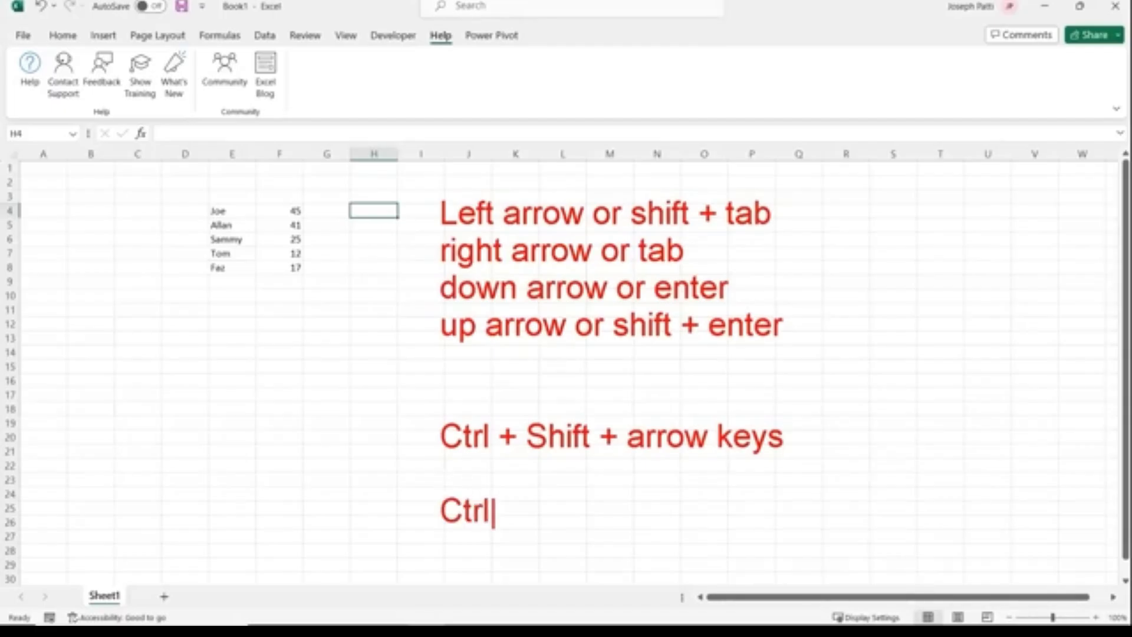
type(" a")
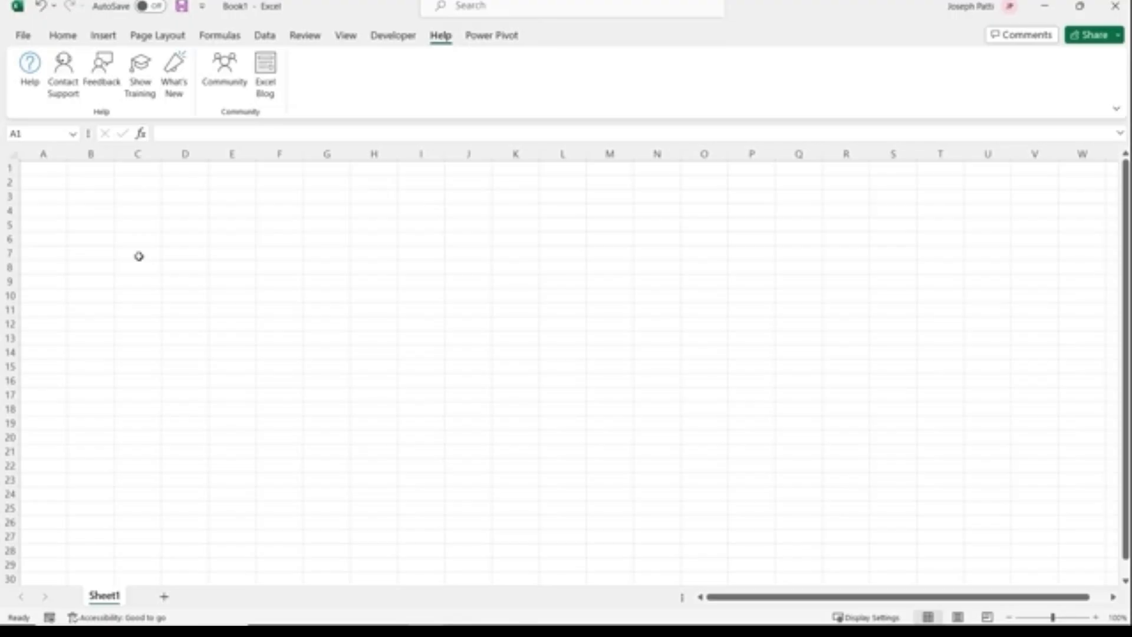
Enter the title "Cup of Joe's Yearly Report" in A1 and the headings Items and Price in A3 and B3
type("Cup of")
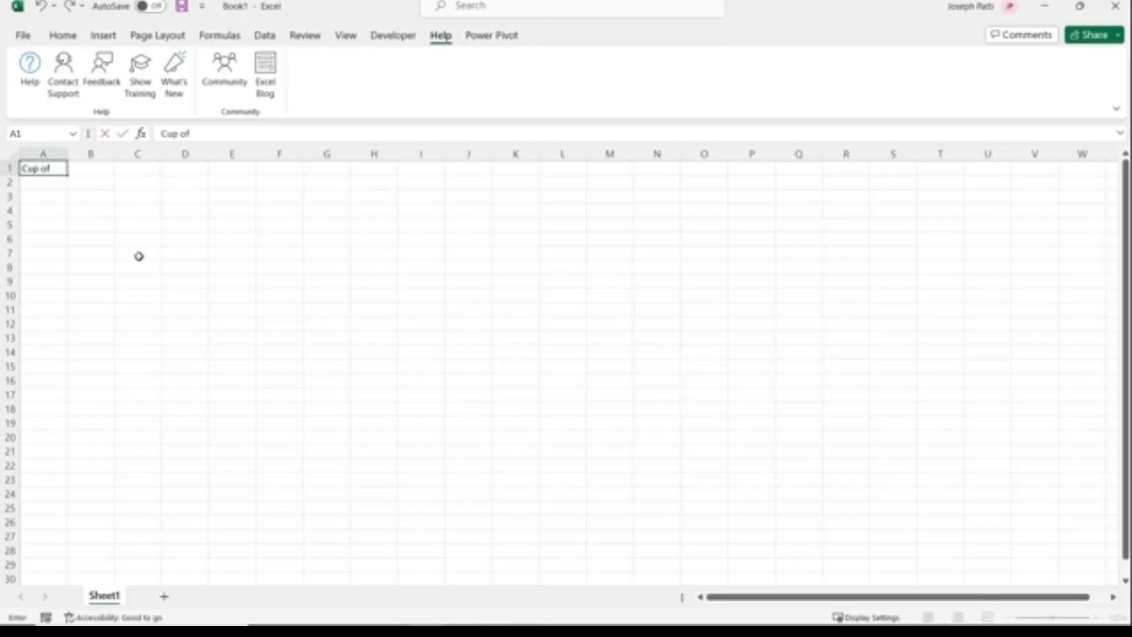
type(" Joe's Yearly Report")
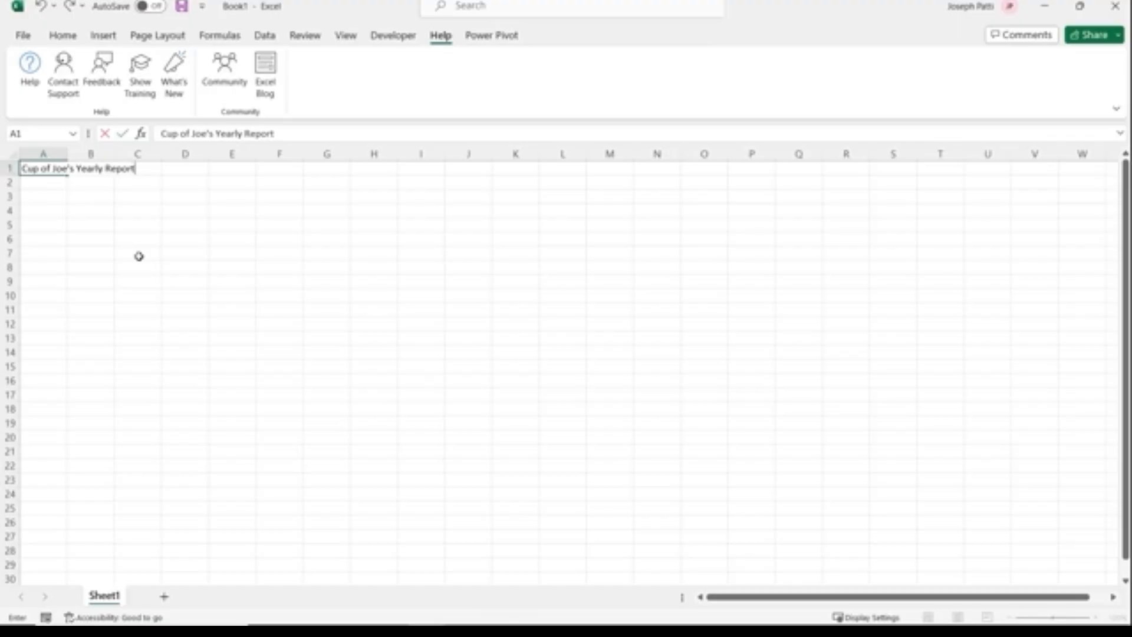
left_click(42, 196)
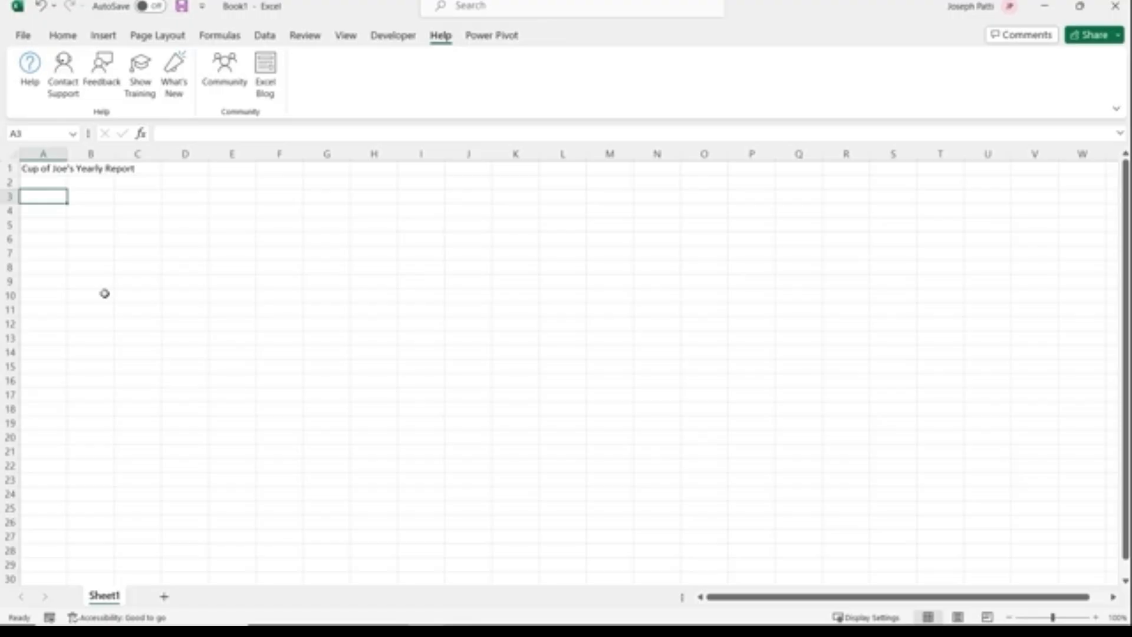
type("Items")
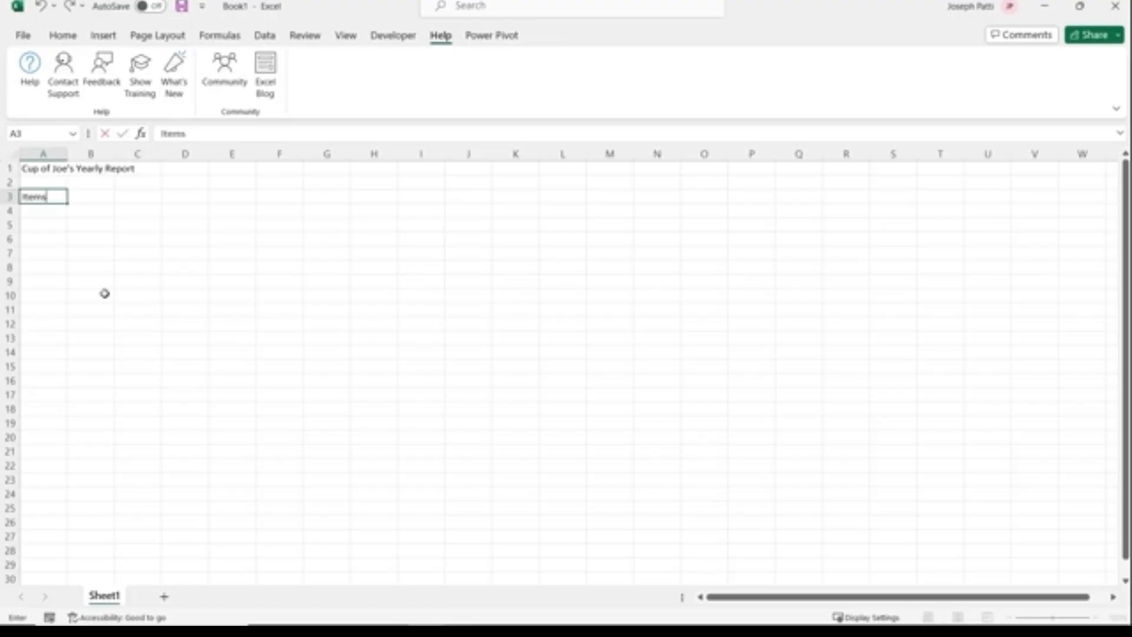
key("ctrl+Return")
key("Right")
type("Price")
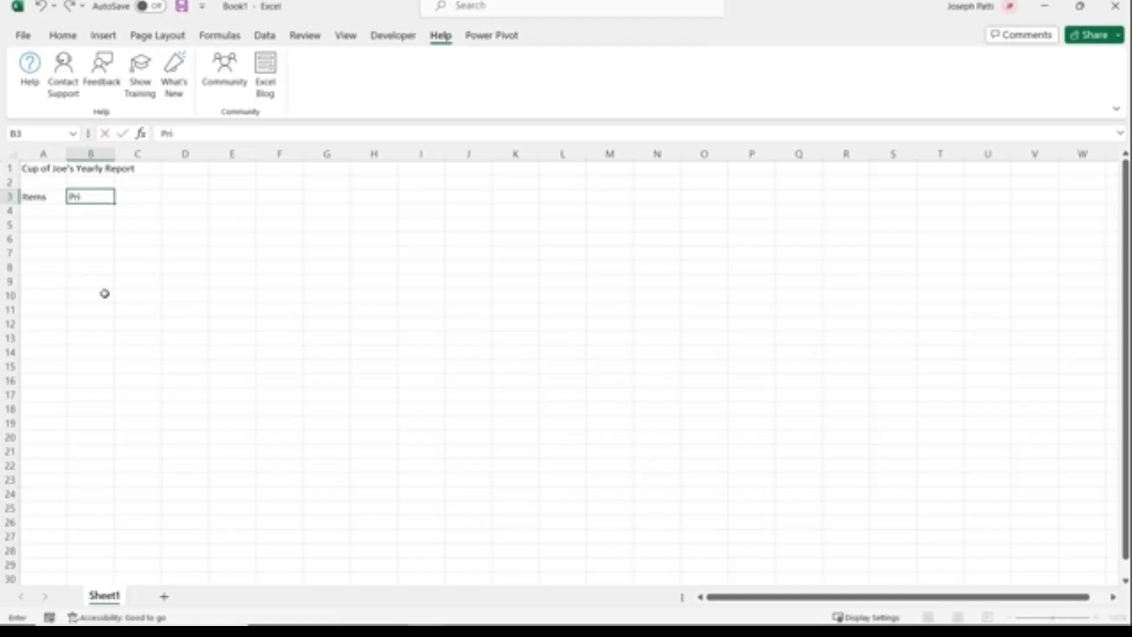
key("Right")
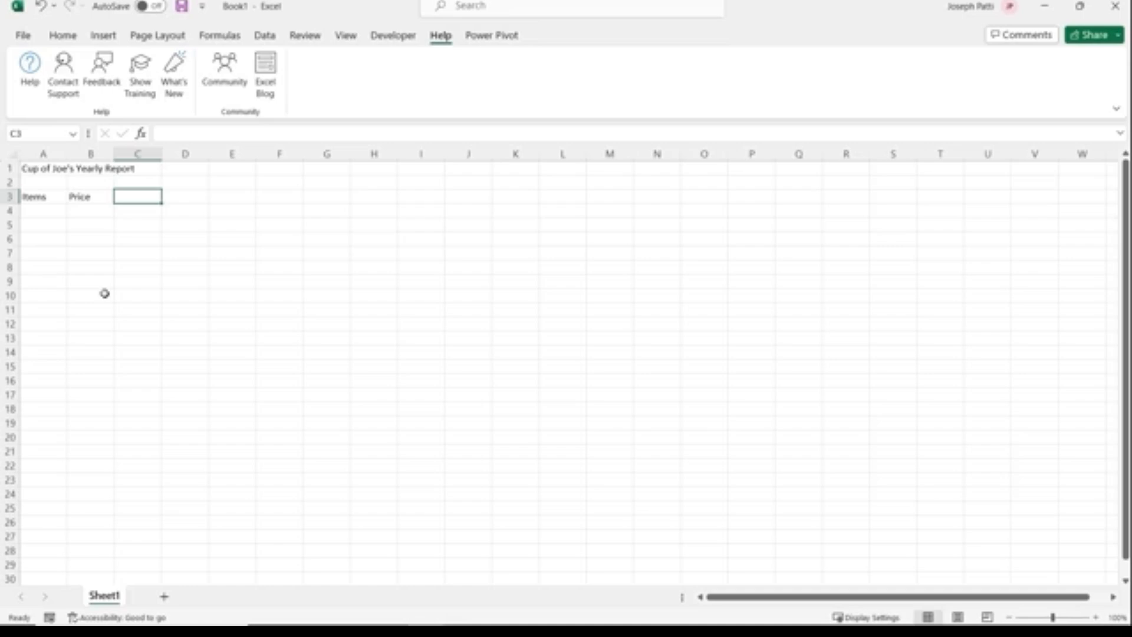
Leave C3 blank and enter the headings Qtr. 1, Qtr. 2, Qtr. 3 and Qtr. 4 across D3 to G3
key("Right")
type("Qtr. 1")
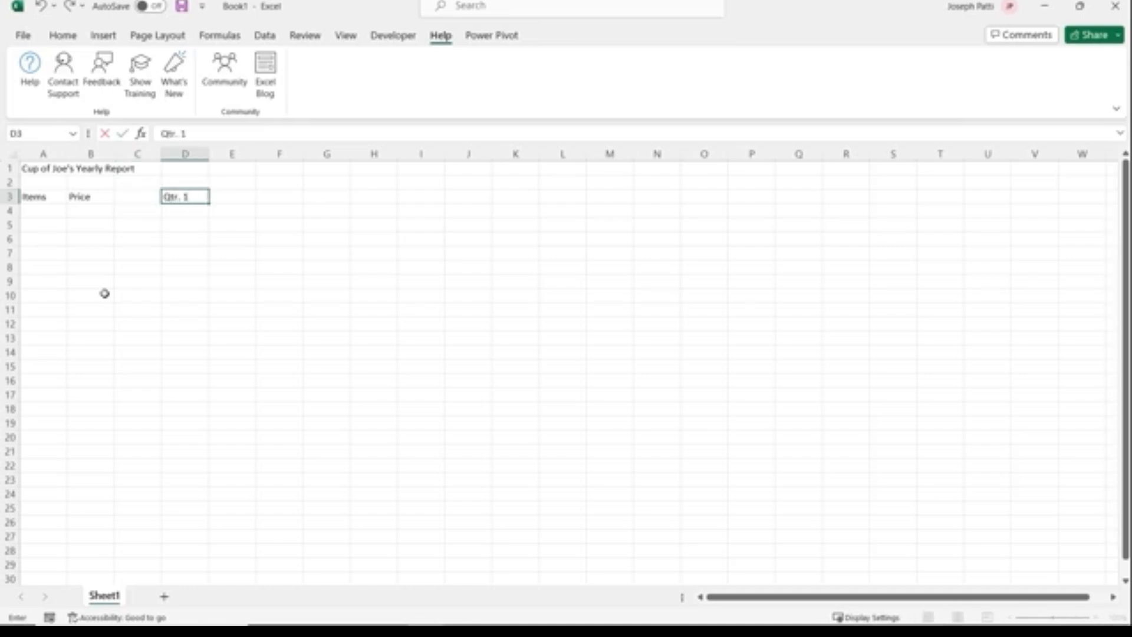
key("Right")
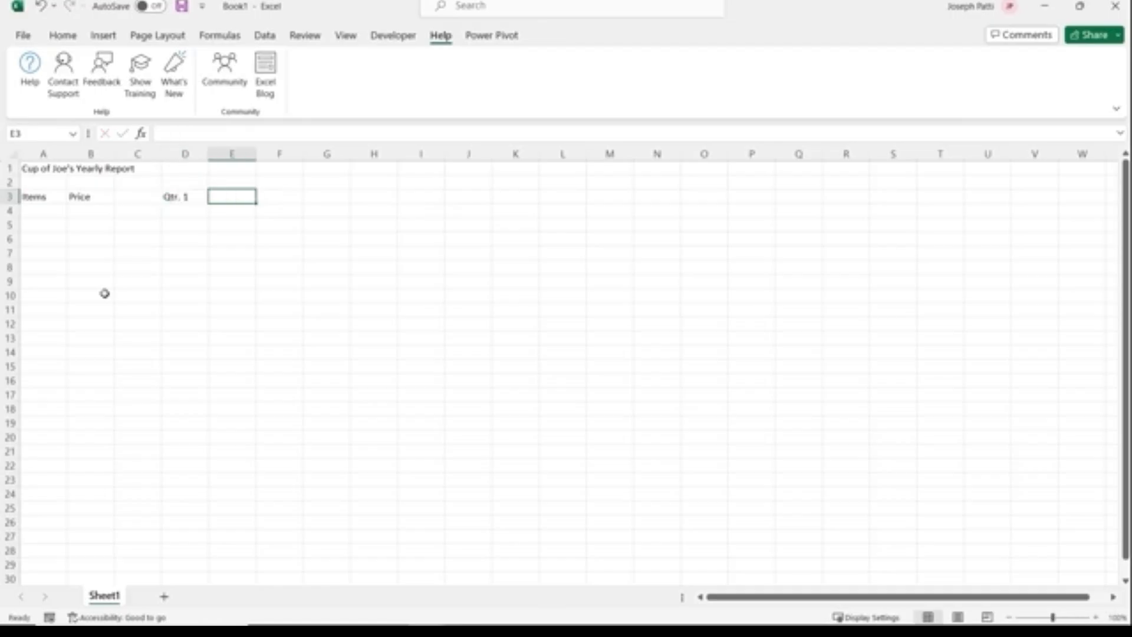
type("Qtr. 2")
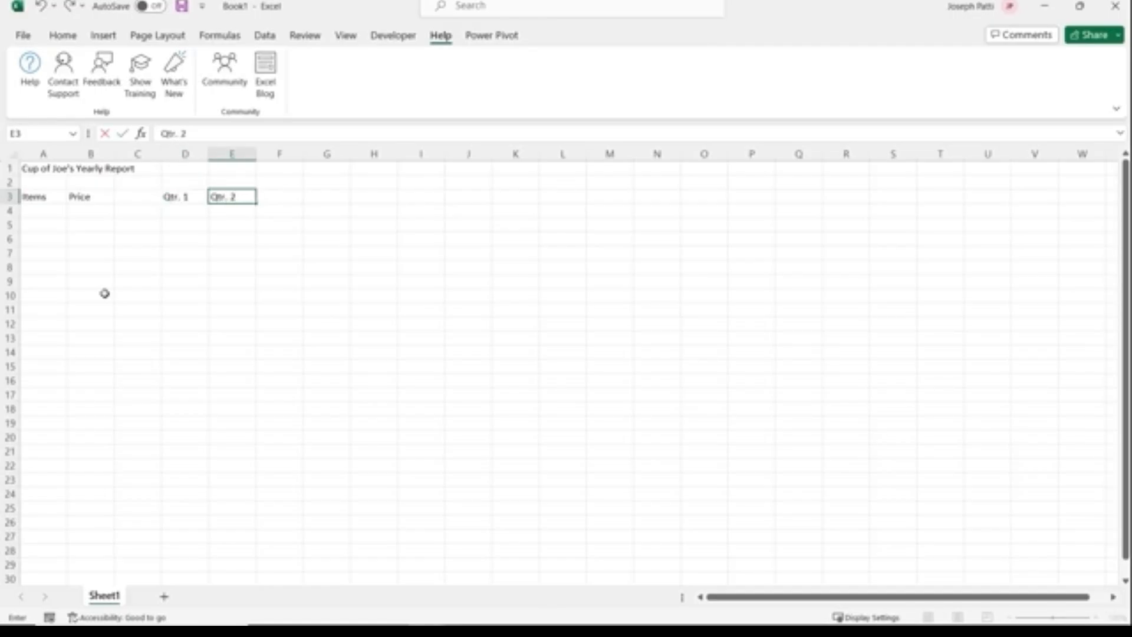
key("Right")
type("Qtr. 3")
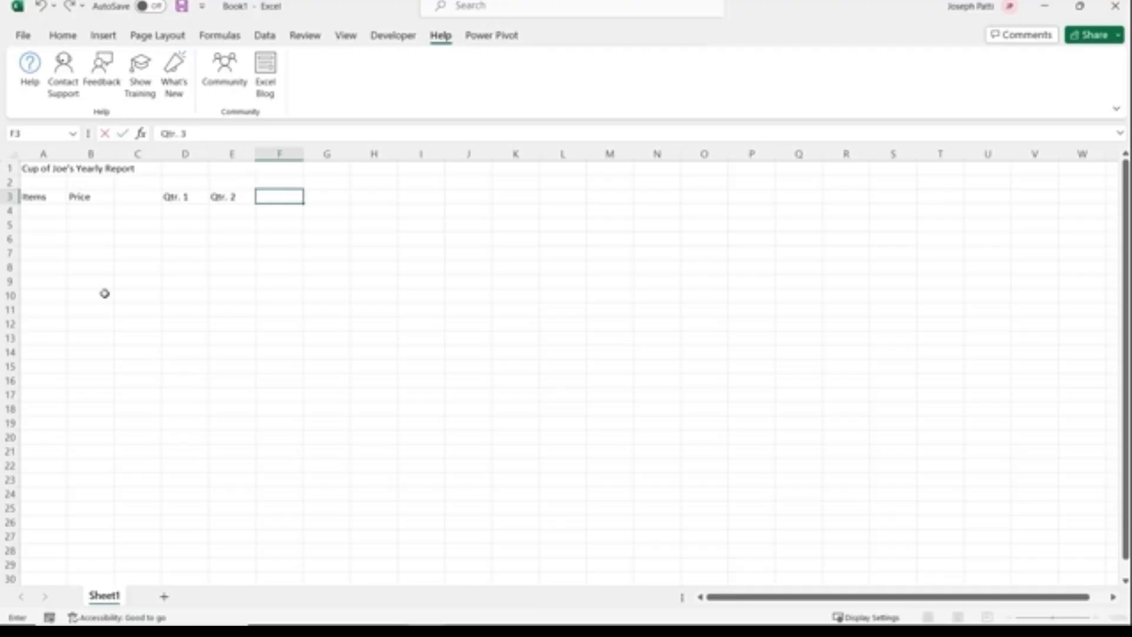
key("Right")
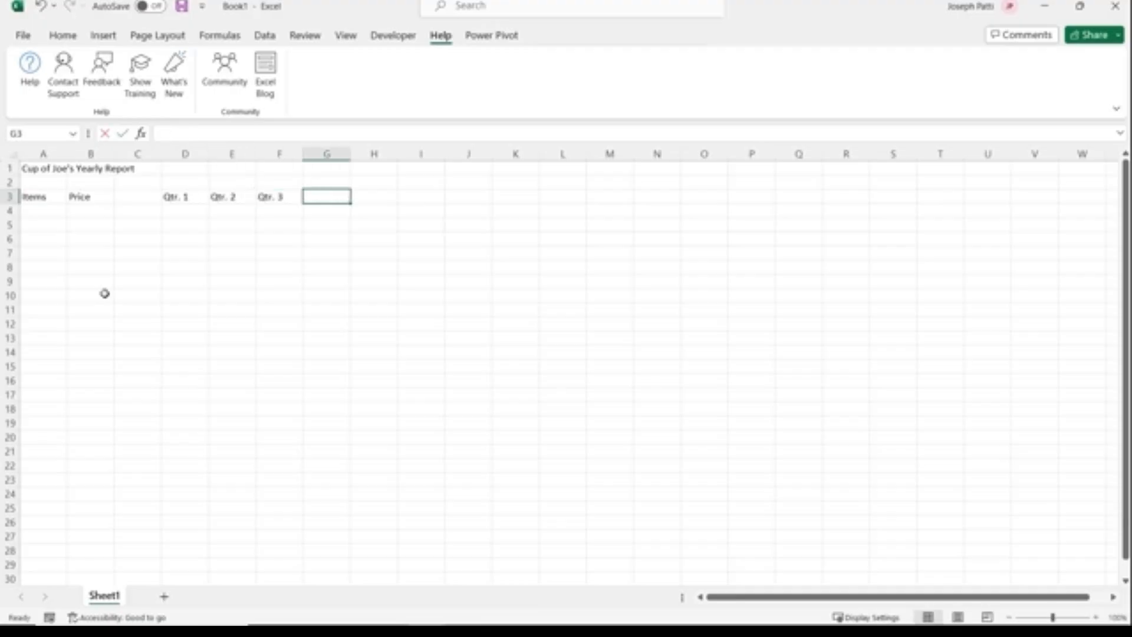
type("Qtr. 4")
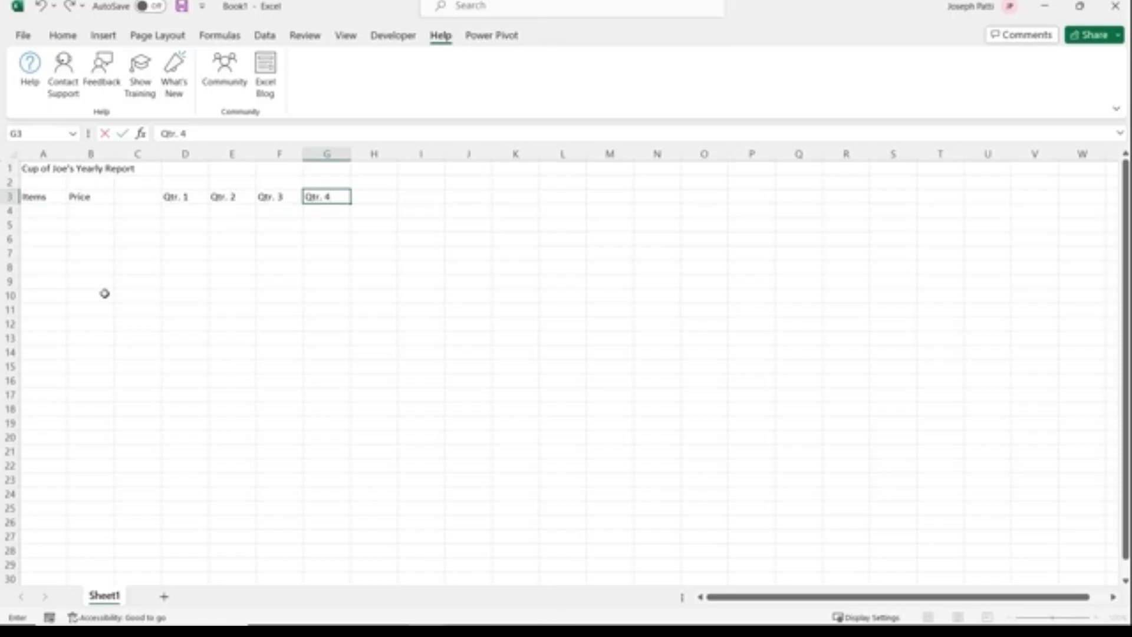
key("Right")
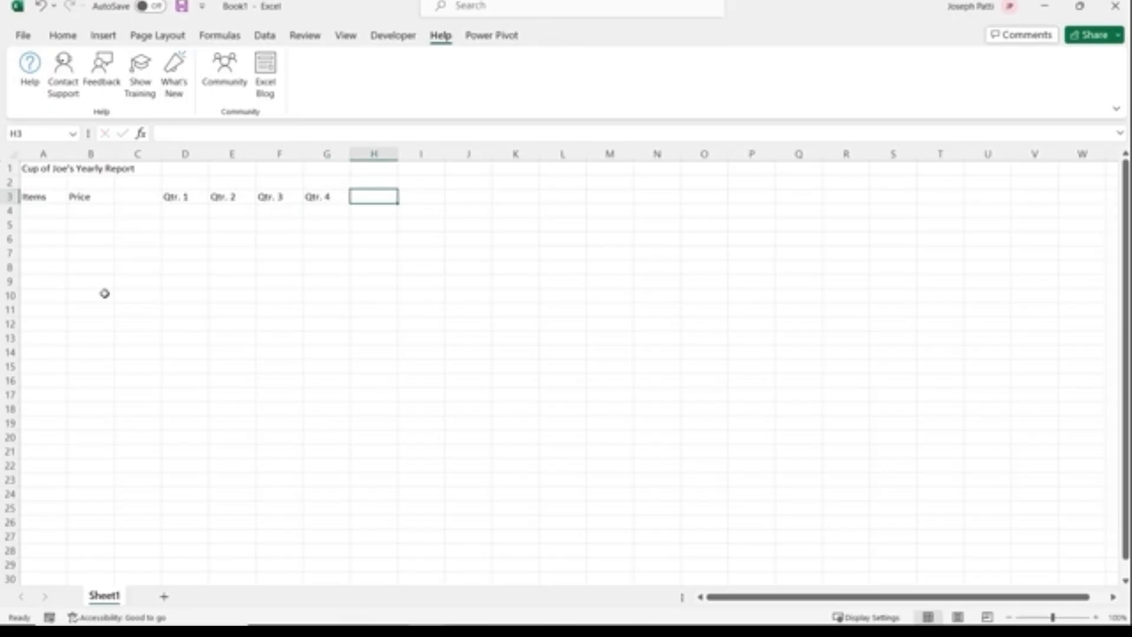
List the items Original Coffee, Expresso and Latte down cells A4 to A6
left_click(39, 213)
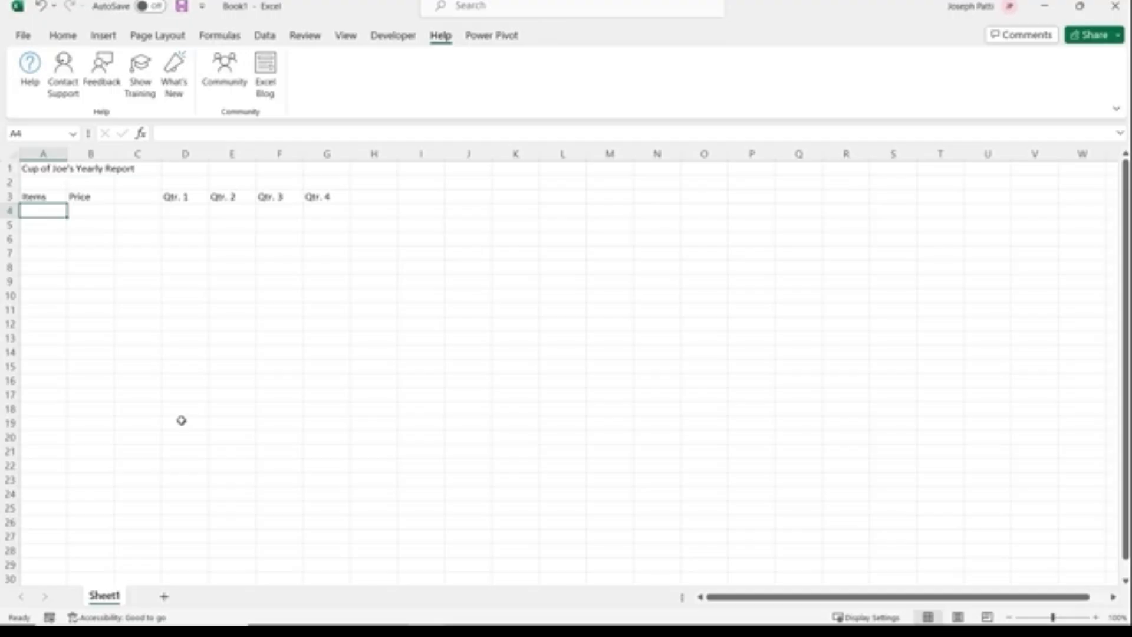
type("Origin")
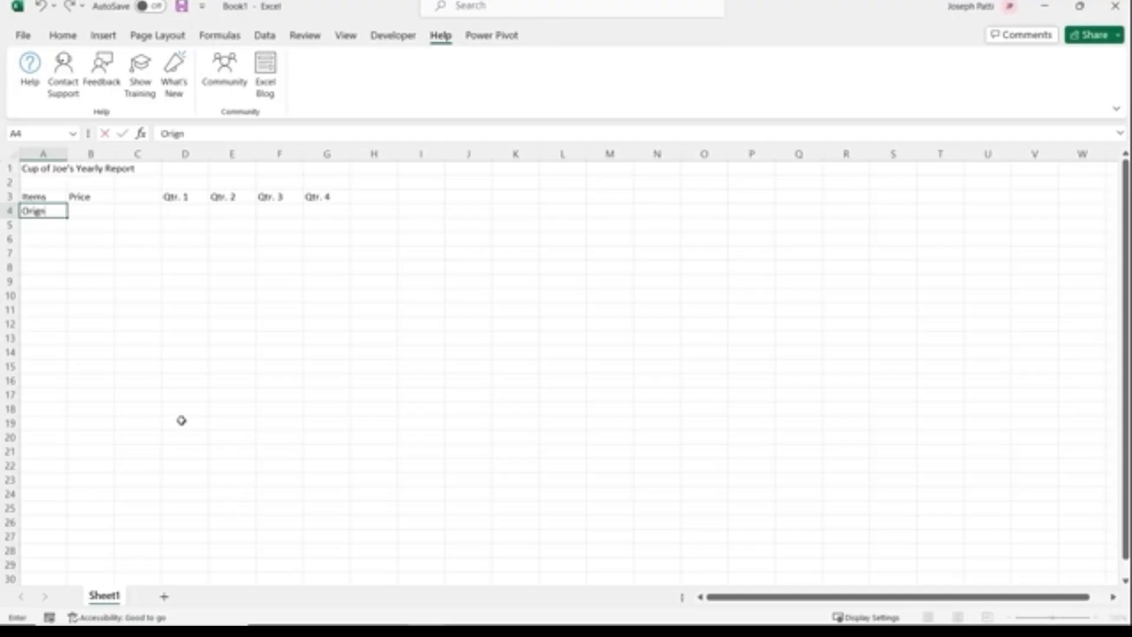
key("BackSpace")
type("inal Coffee")
key("Return")
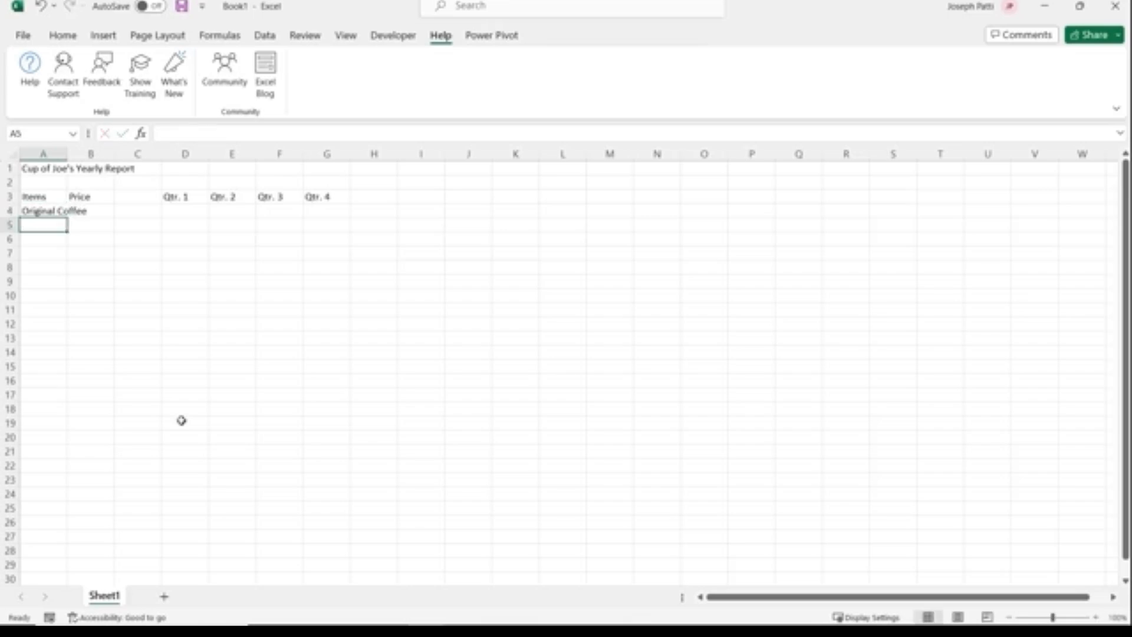
type("Expresso")
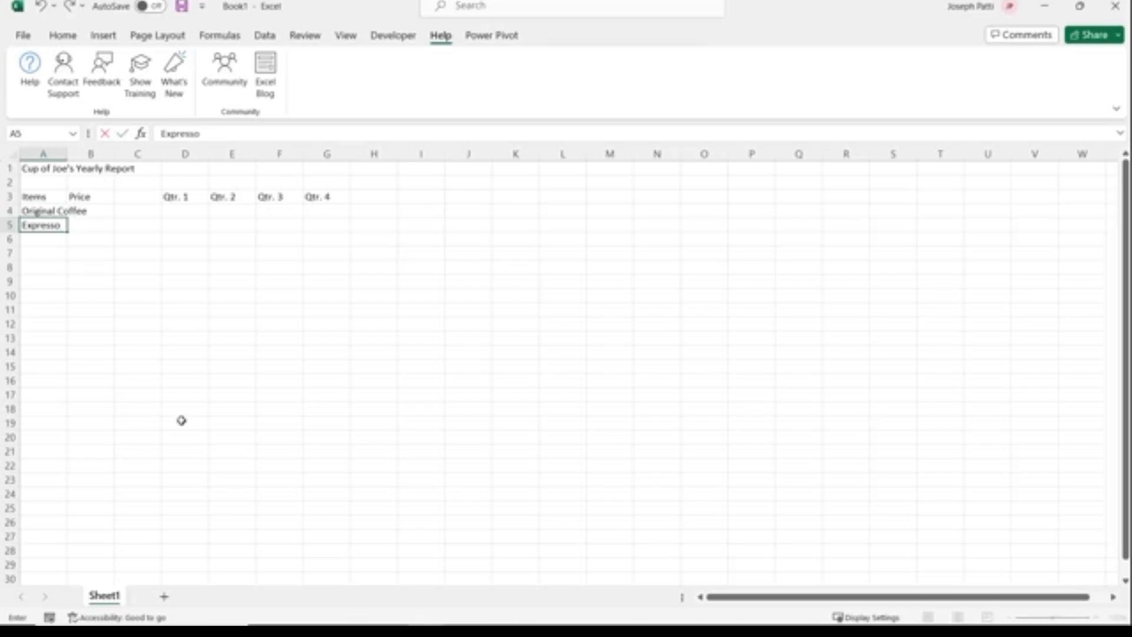
key("Return")
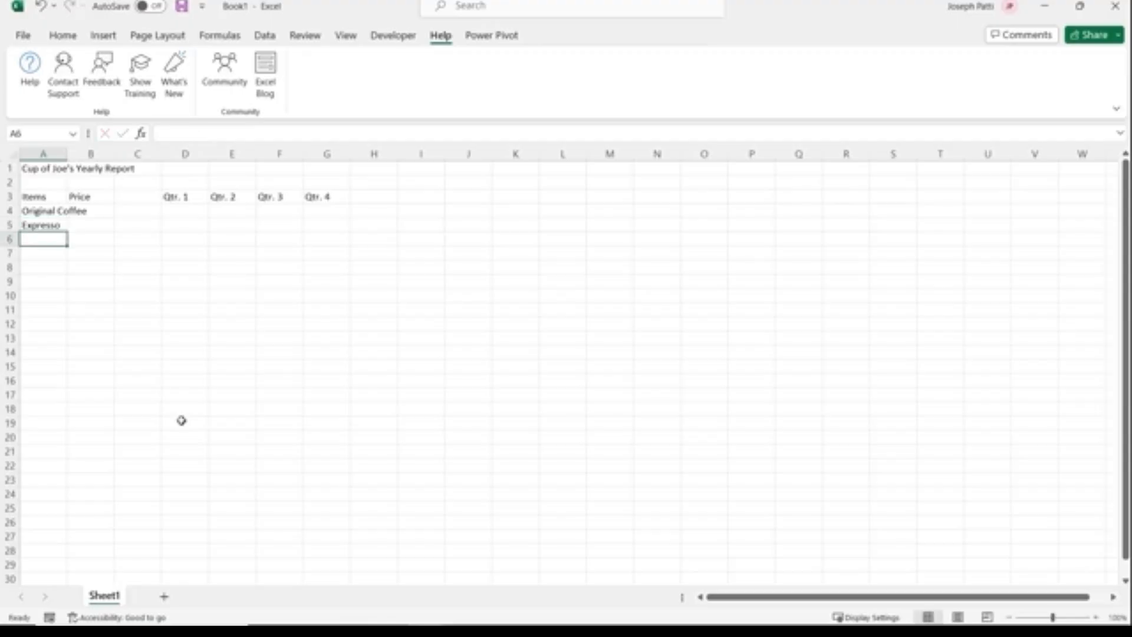
type("Latte")
key("Return")
Continue the item list with Blueberry Muffins, Breakfast Sandwich and Croissant in cells A7 to A9
type("Blueberr")
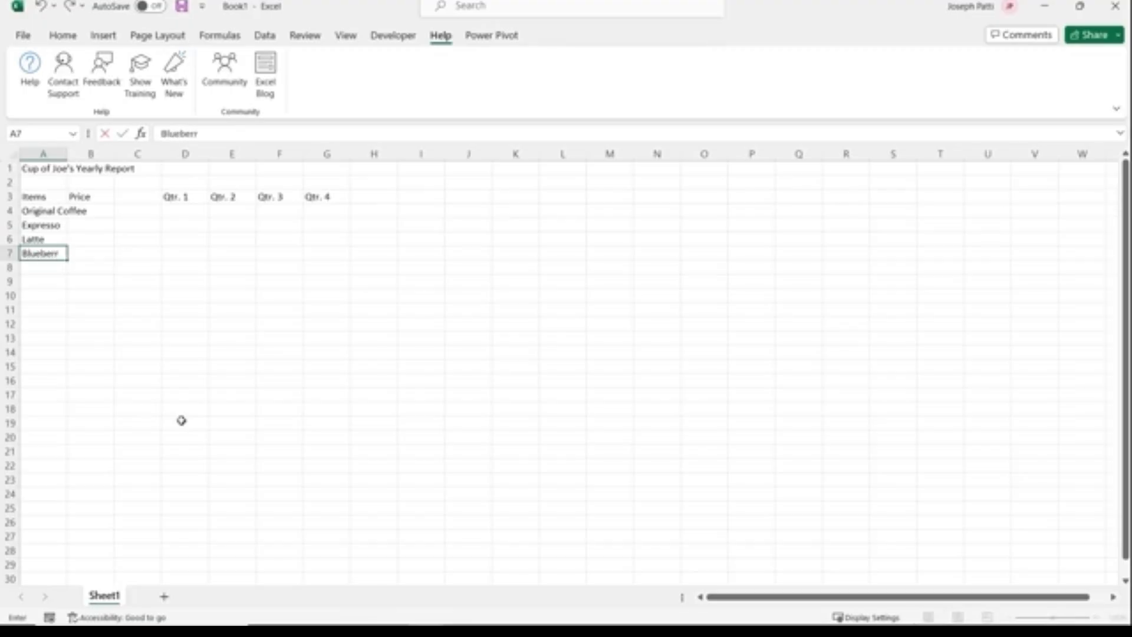
type("y Muffins")
key("Return")
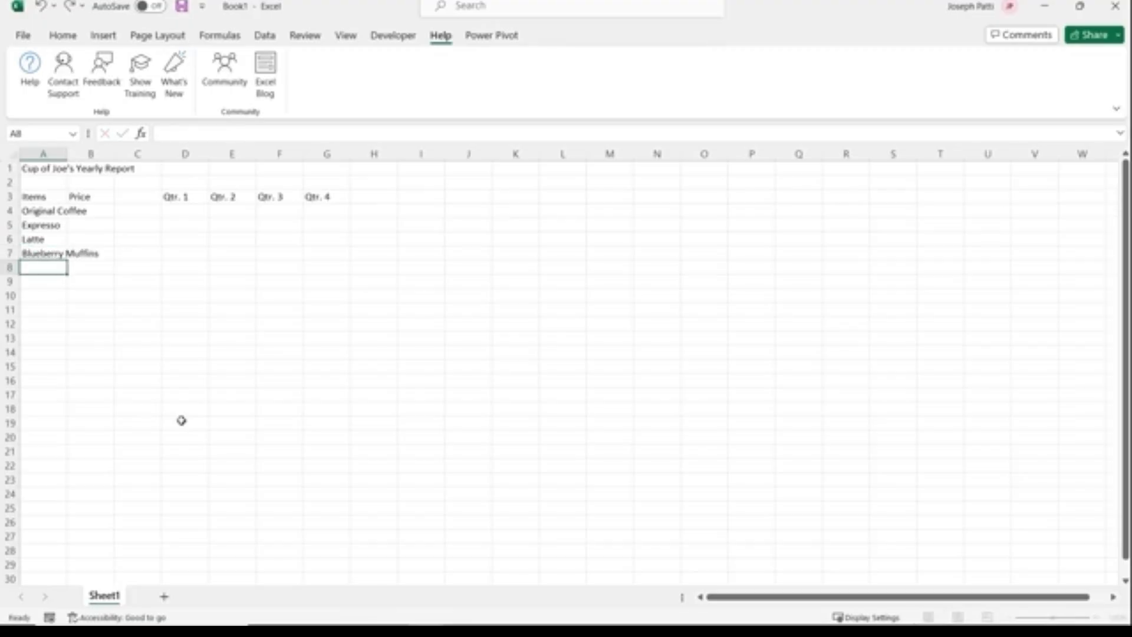
type("Breakfast Sand")
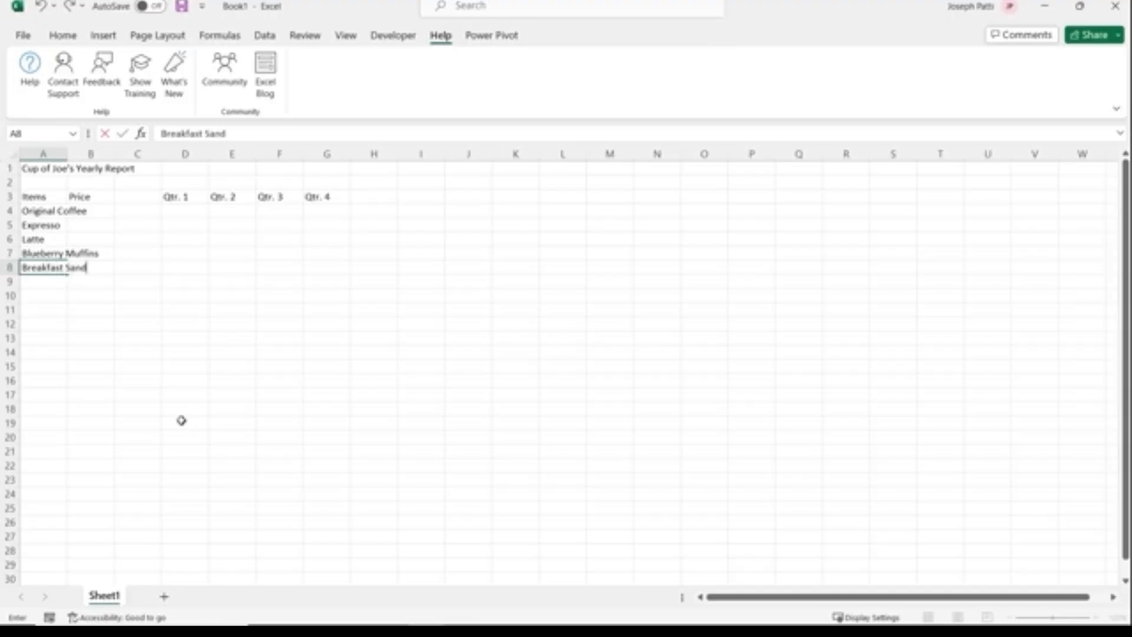
type("wich")
key("Return")
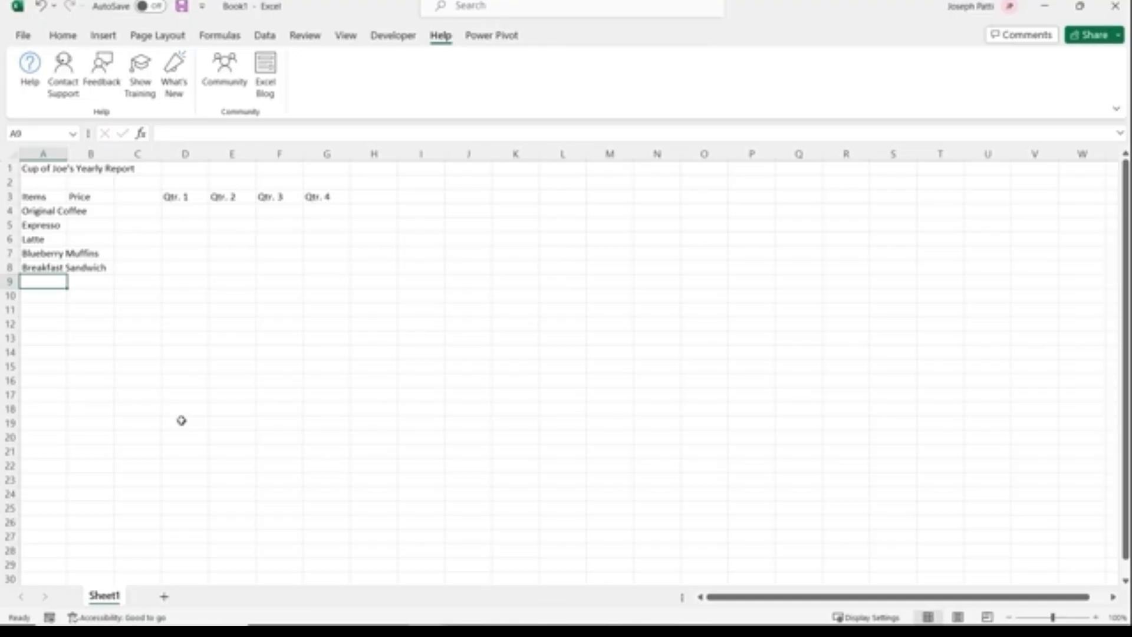
type("Cr")
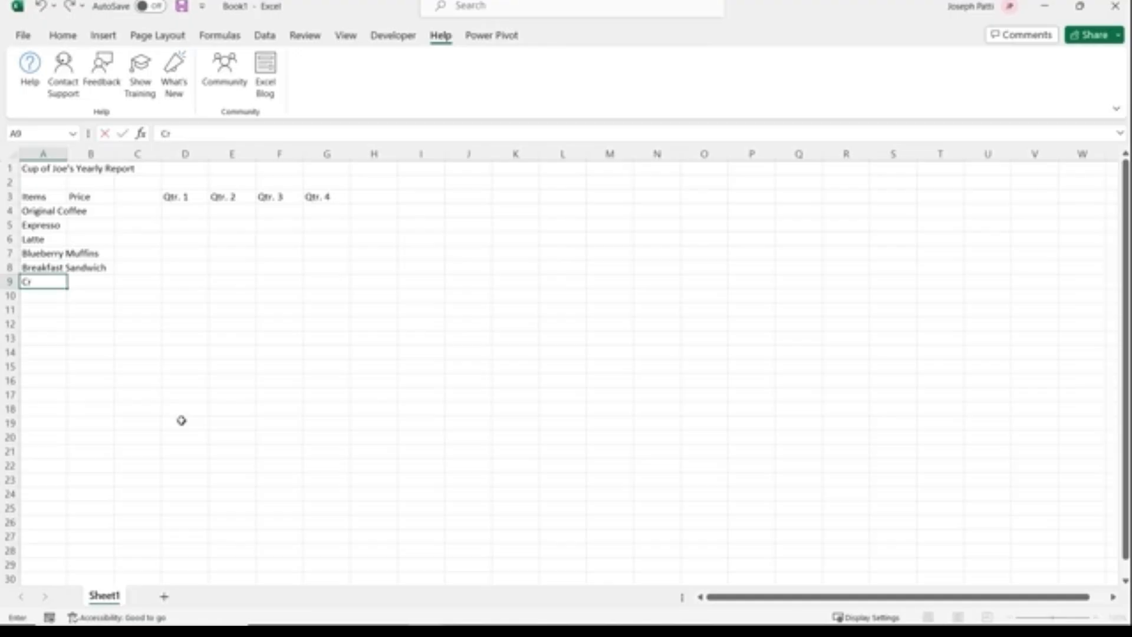
type("oissant")
left_click(54, 300)
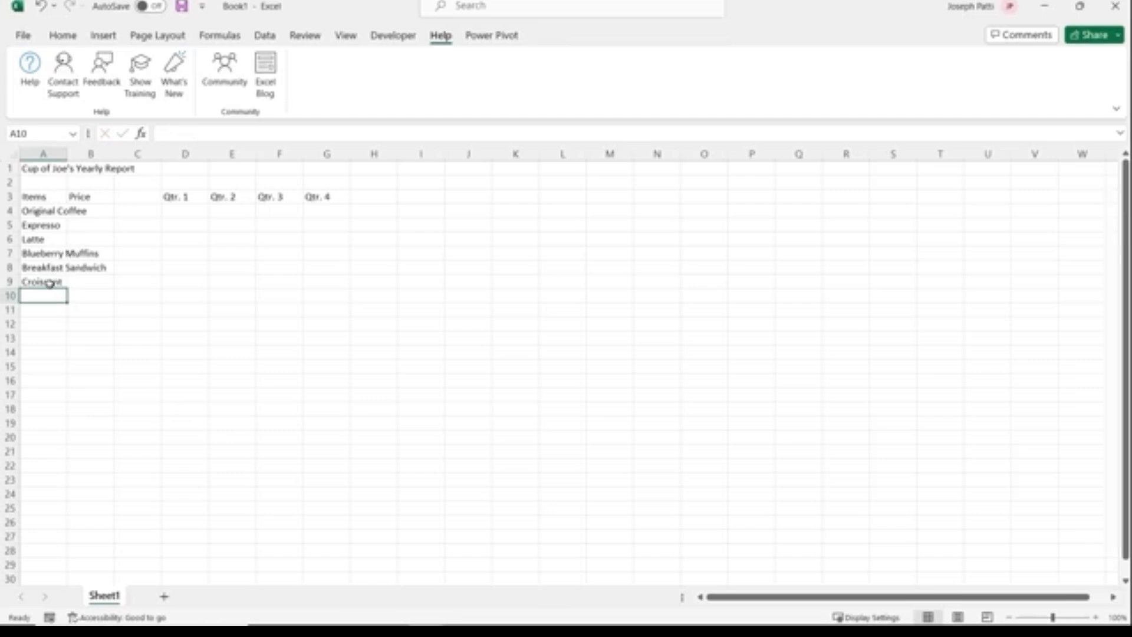
Enter the Original Coffee price 1.75 in B4 and select A4 to check its full text
left_click(94, 210)
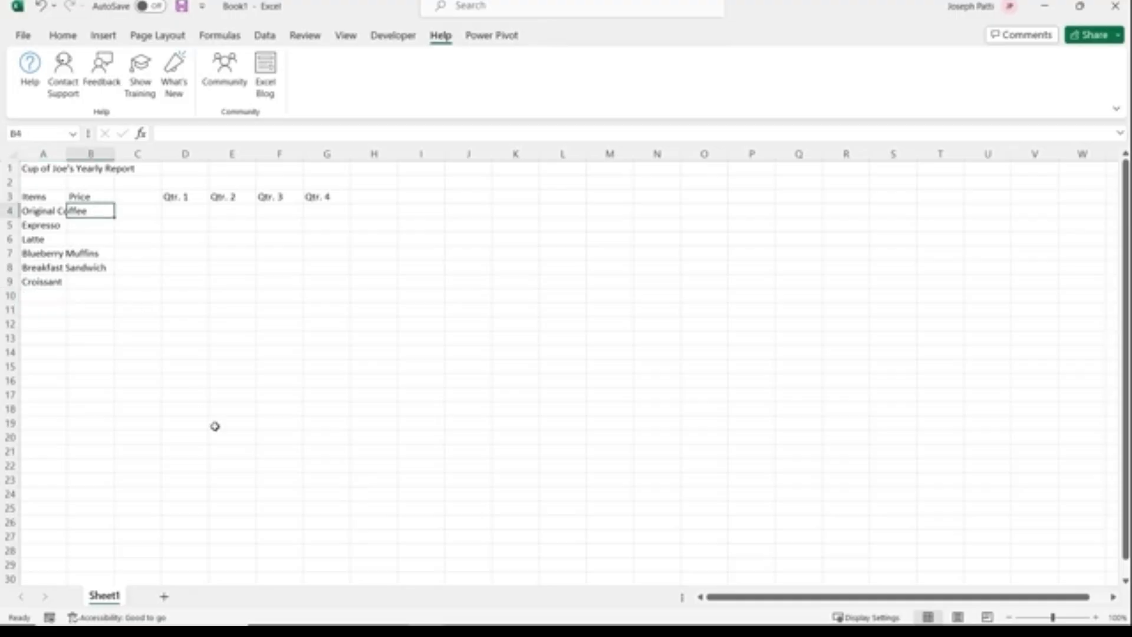
type("1.75")
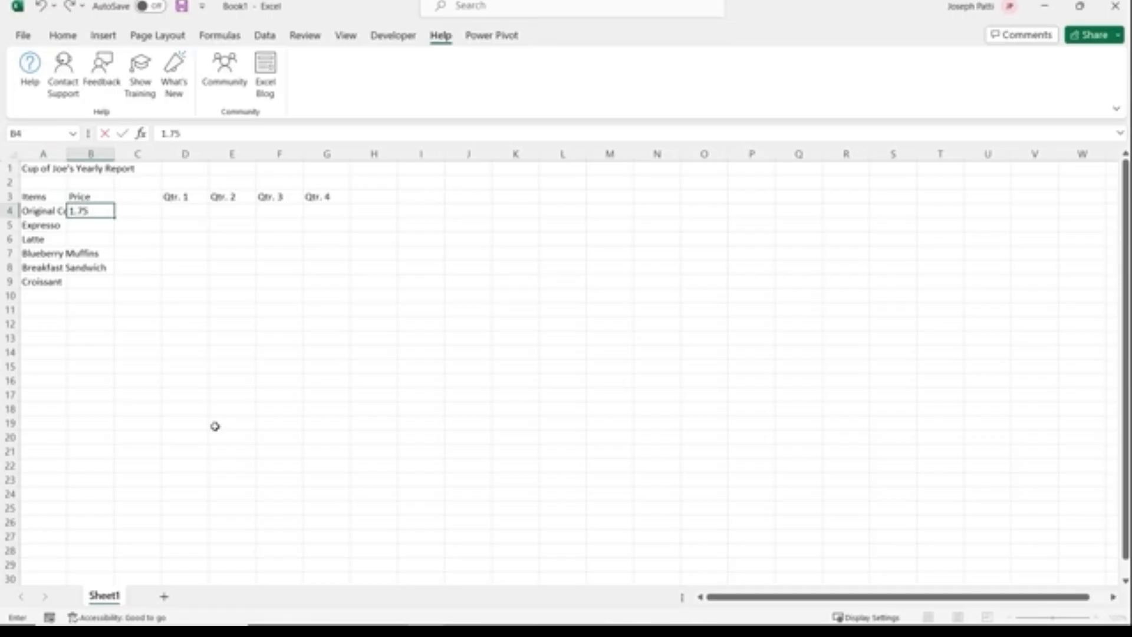
key("Return")
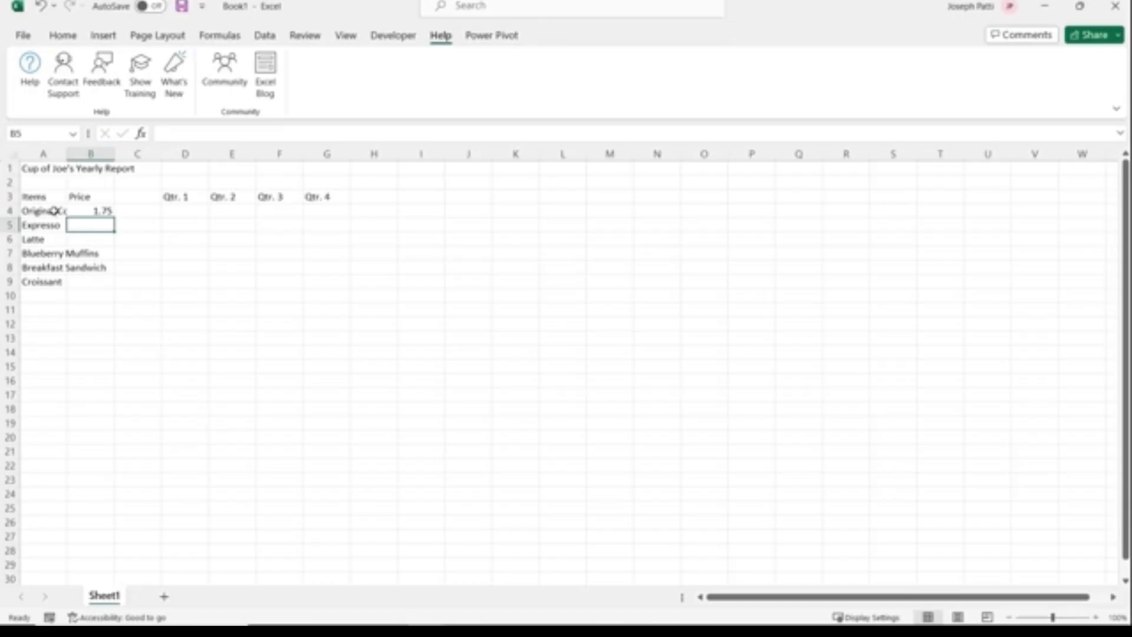
left_click(35, 212)
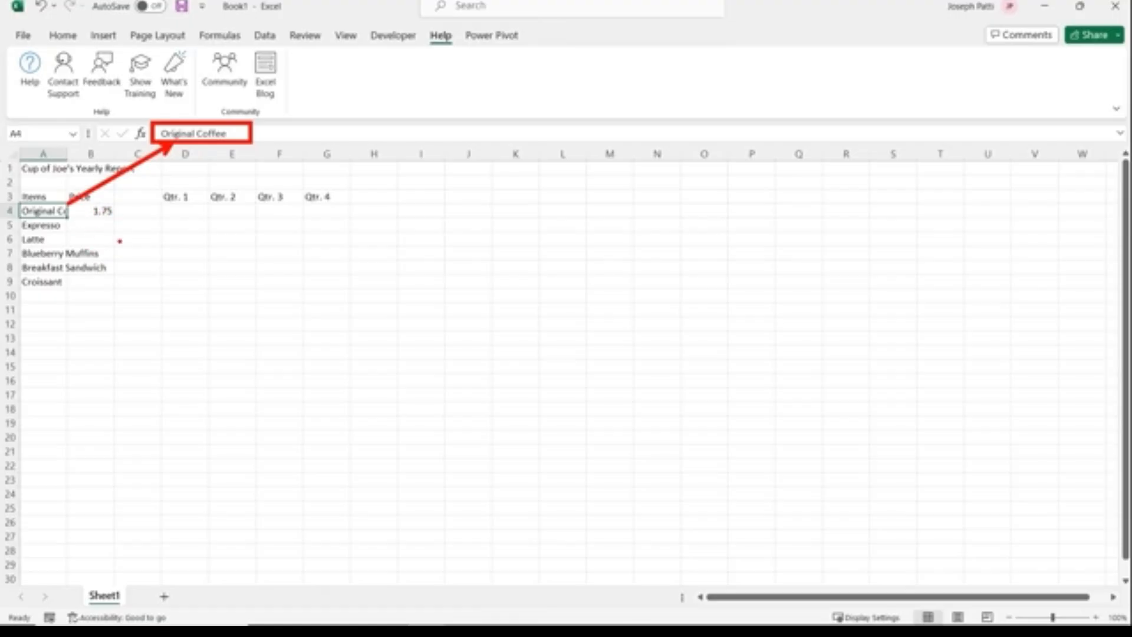
Enter the Expresso price 2.00 in B5, enter it there once more, and enter the Latte price 3.25 in B6
left_click(101, 225)
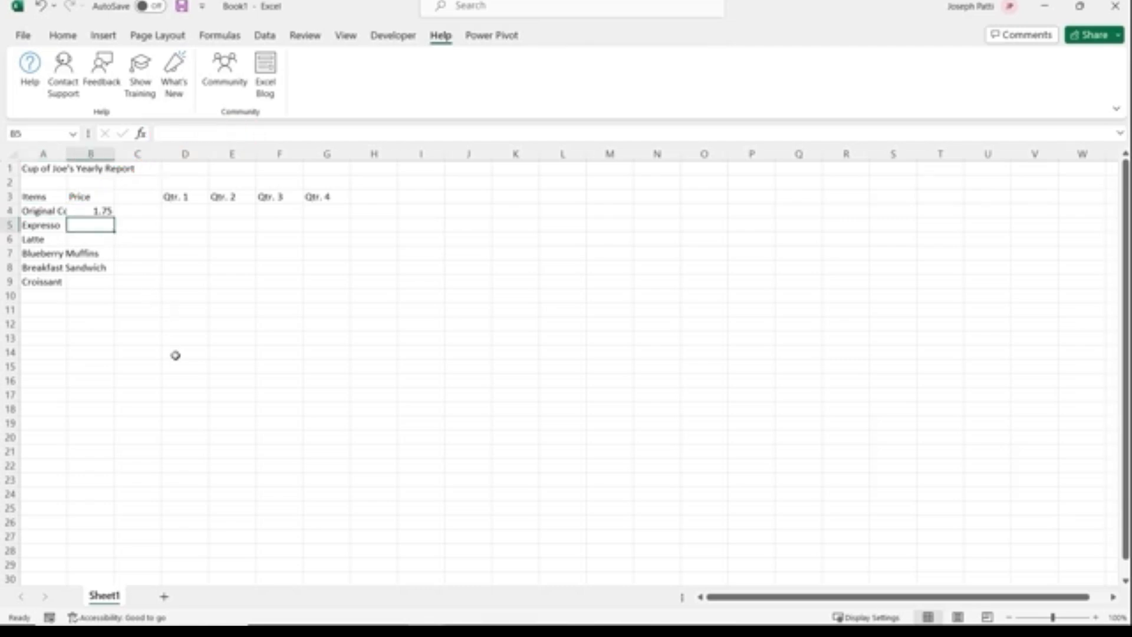
type("2.00")
key("Return")
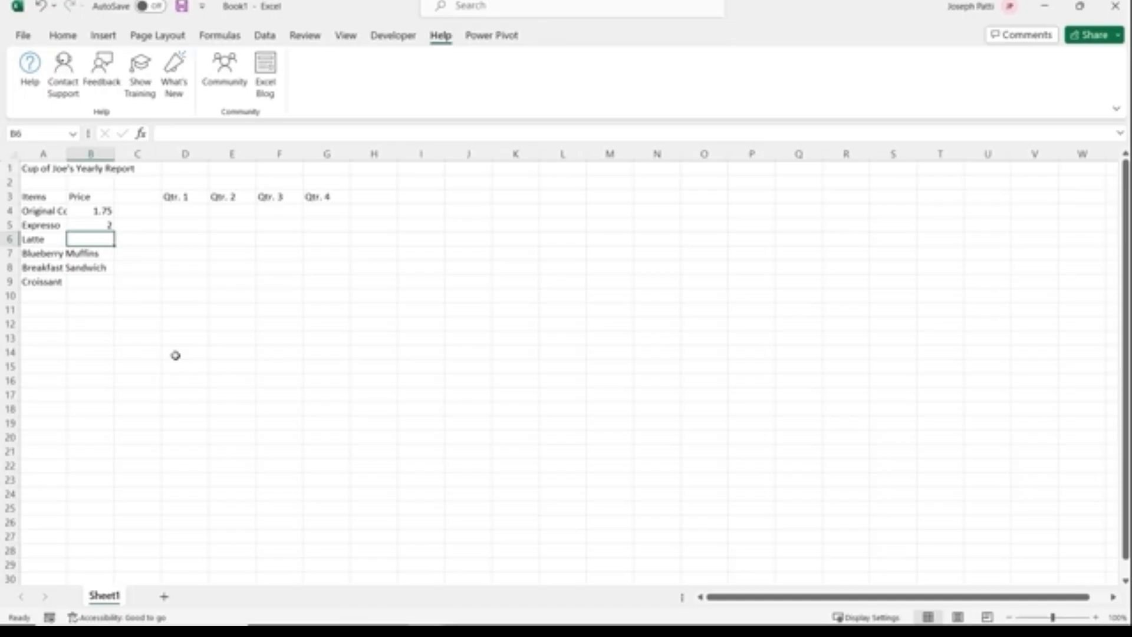
key("Up")
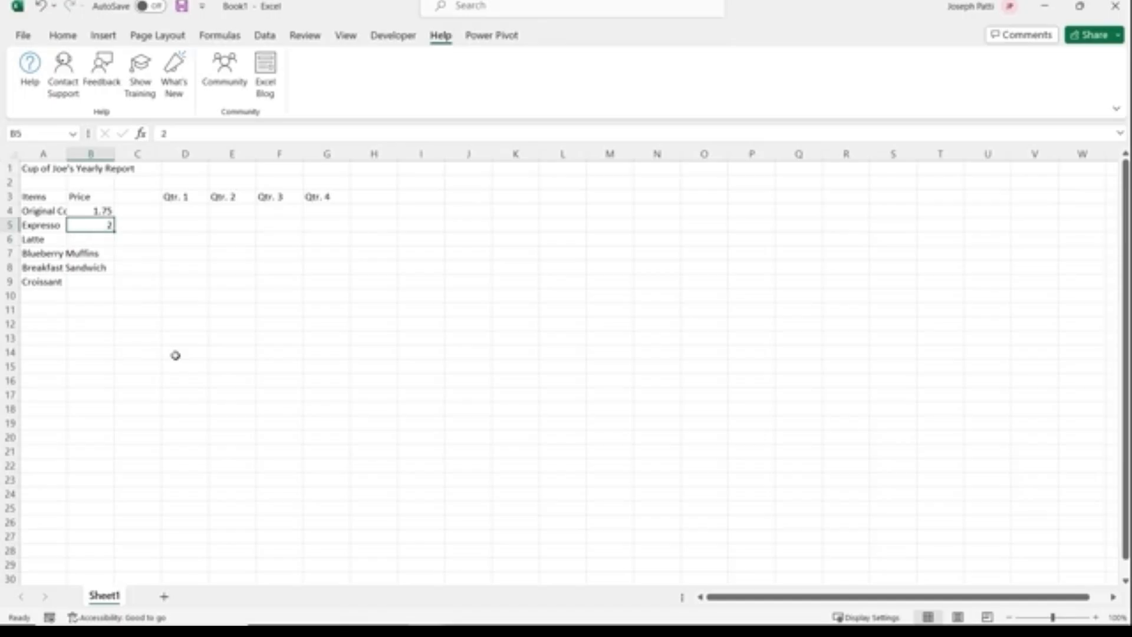
type("2.00")
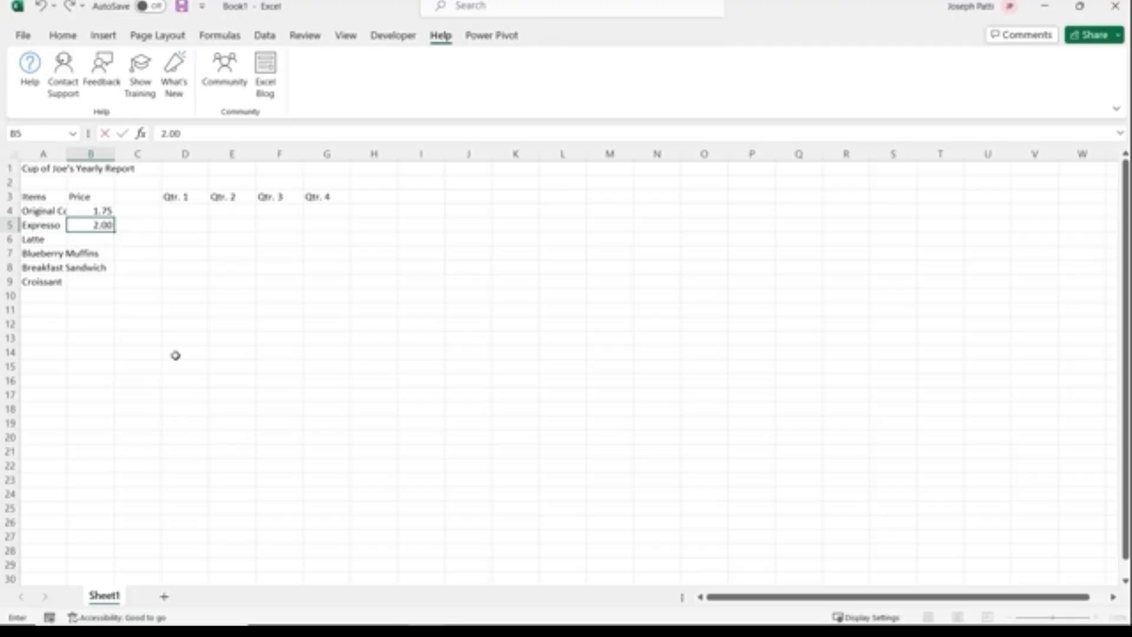
key("Return")
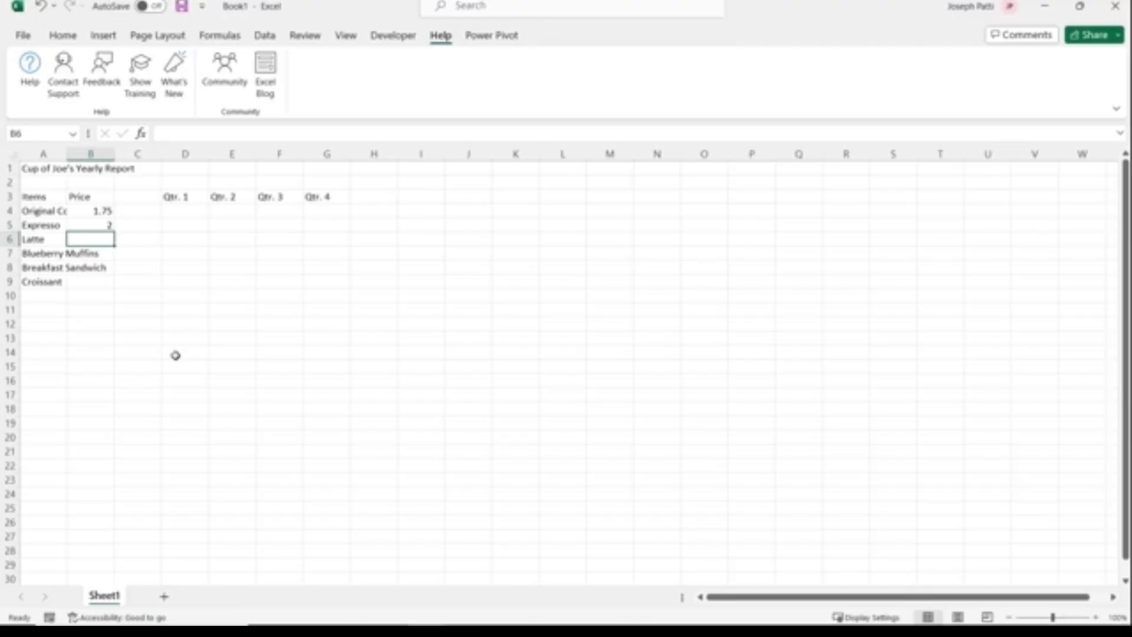
type("3.25")
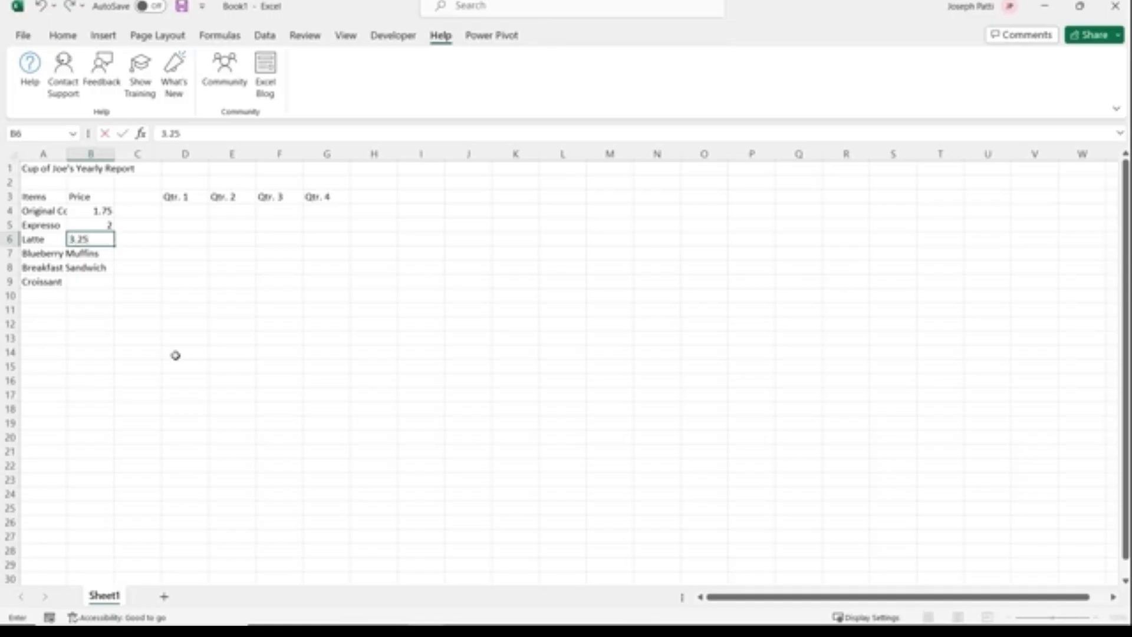
key("Return")
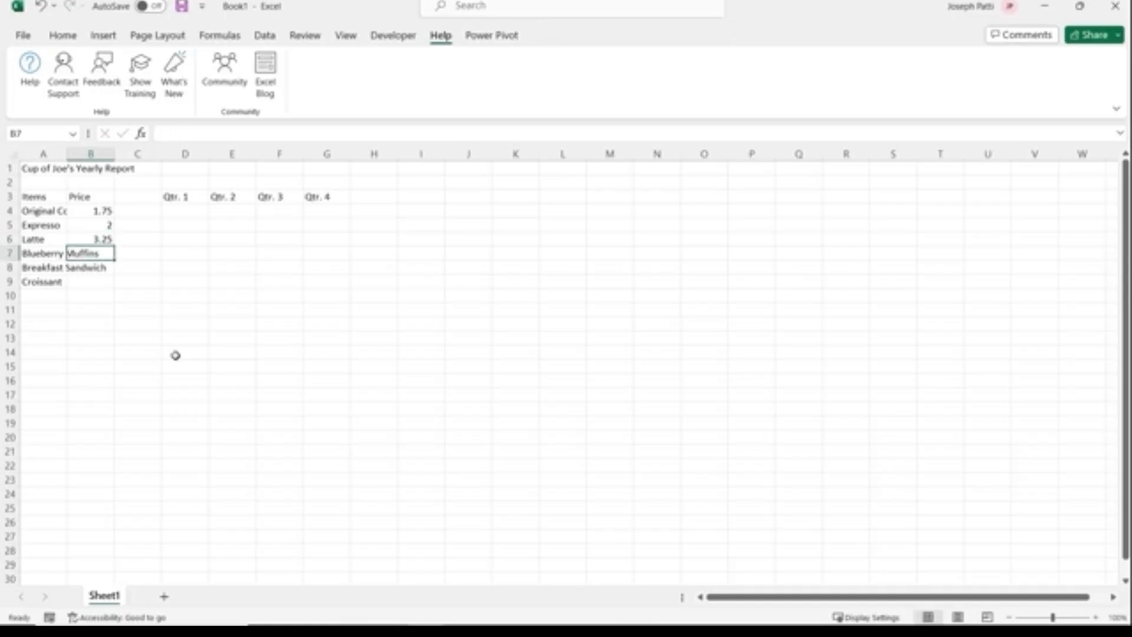
Enter the prices 1.50, 3 and 1.00 for Blueberry Muffins, Breakfast Sandwich and Croissant in cells B7 to B9
type("1.50")
key("Return")
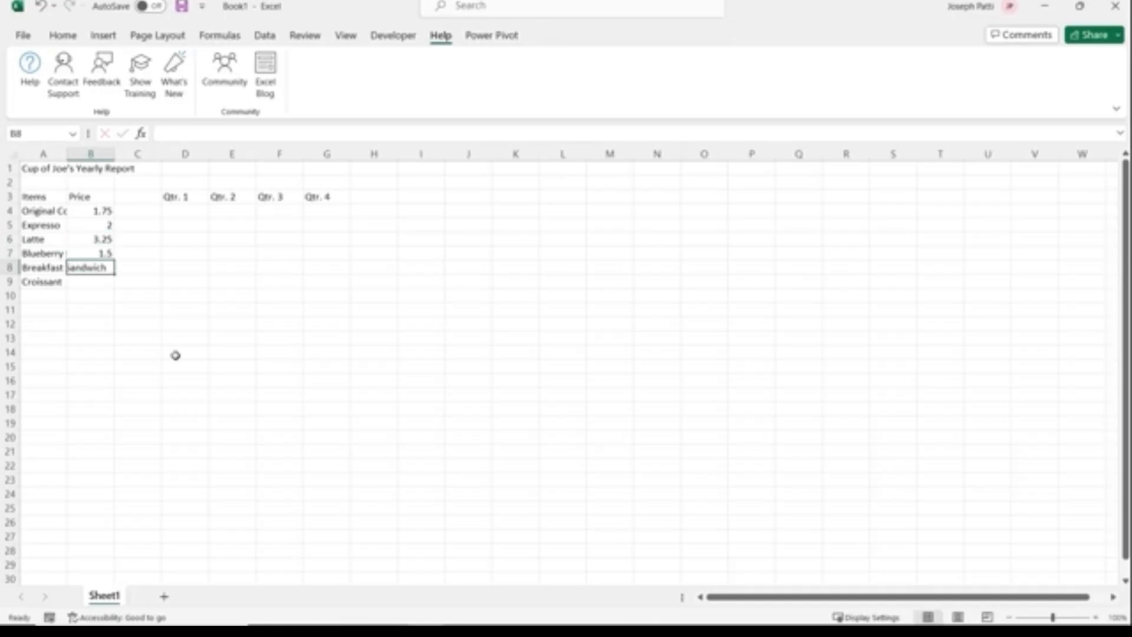
type("3")
key("Return")
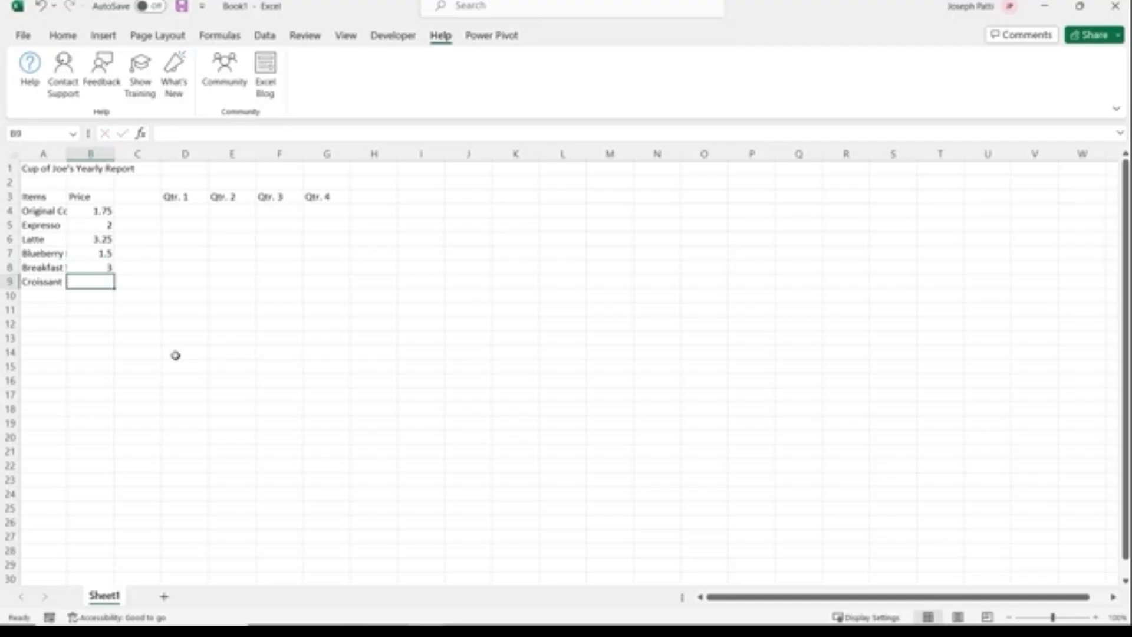
type("1.00")
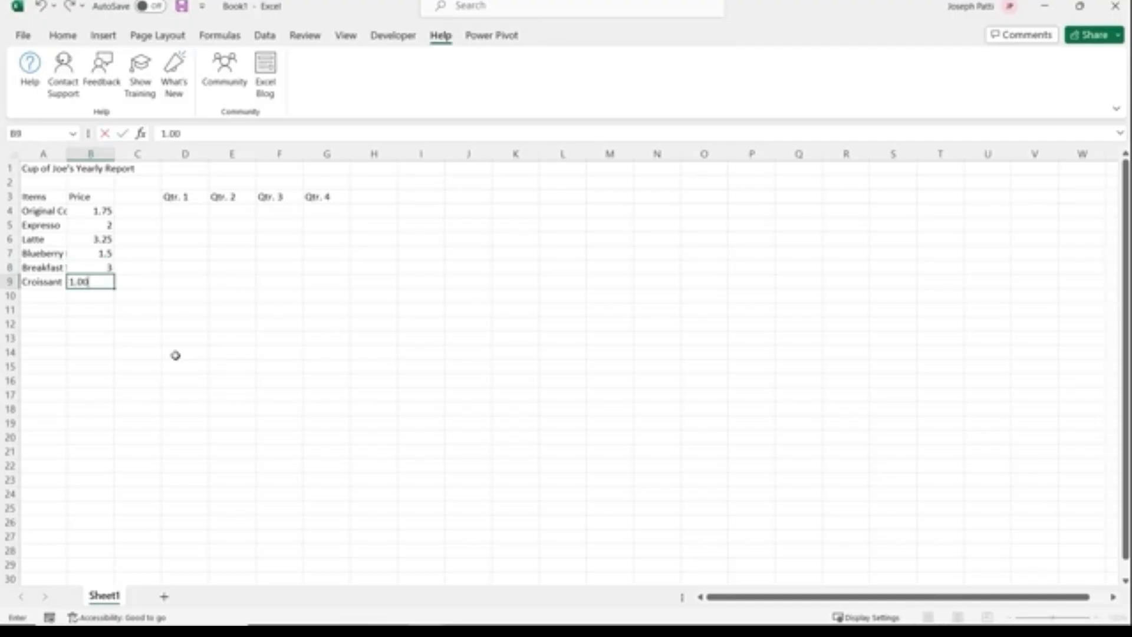
key("Return")
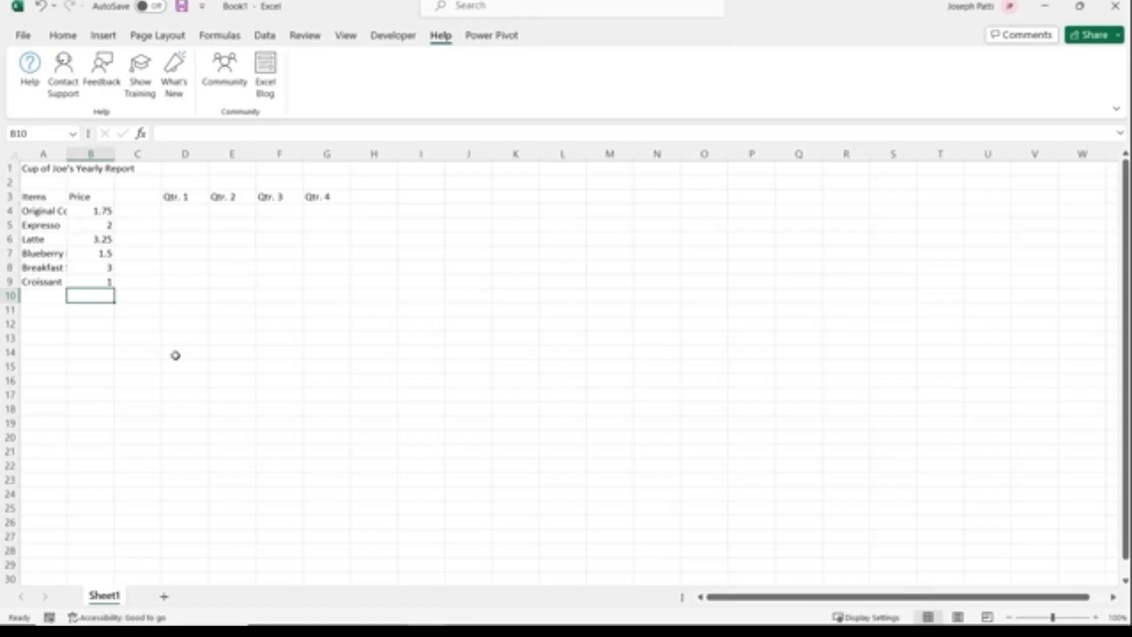
Enter the Qtr. 1 figures 453, 288 and 511 in cells D4 to D6
left_click(184, 213)
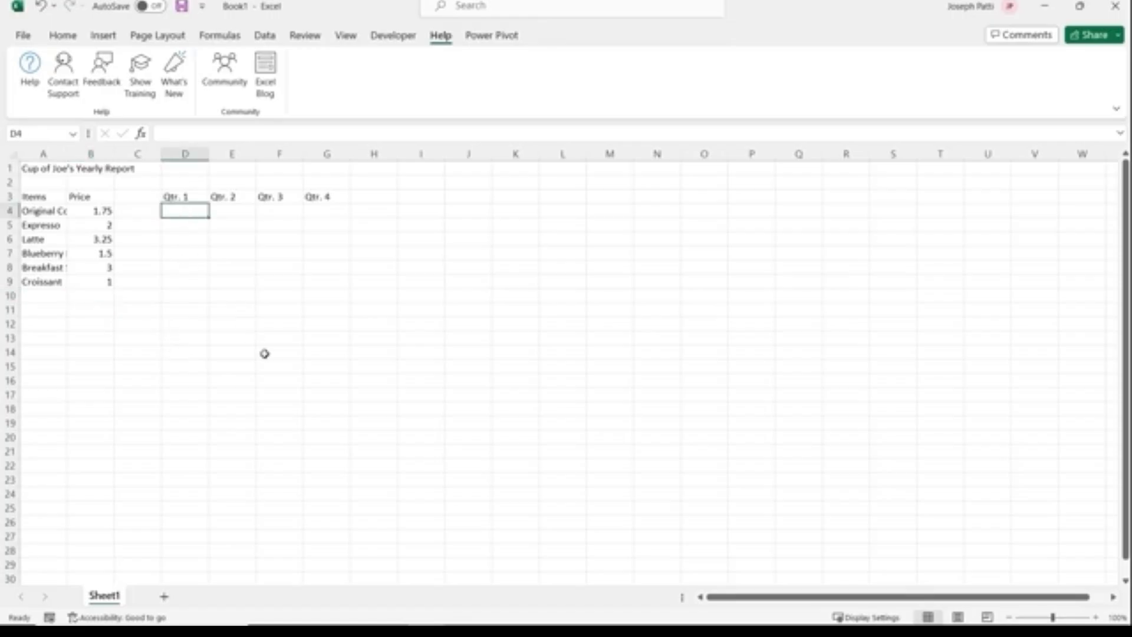
type("453")
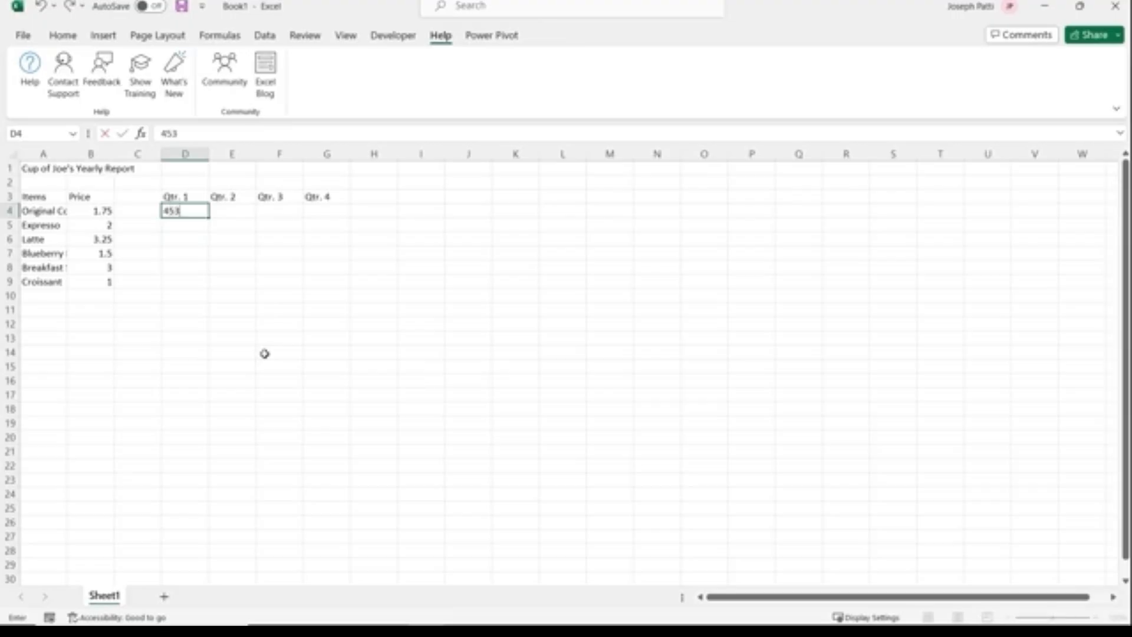
key("Return")
type("288")
key("Return")
type("511")
key("Return")
Complete the Qtr. 1 column with 658, 346 and 118 in cells D7 to D9
type("658")
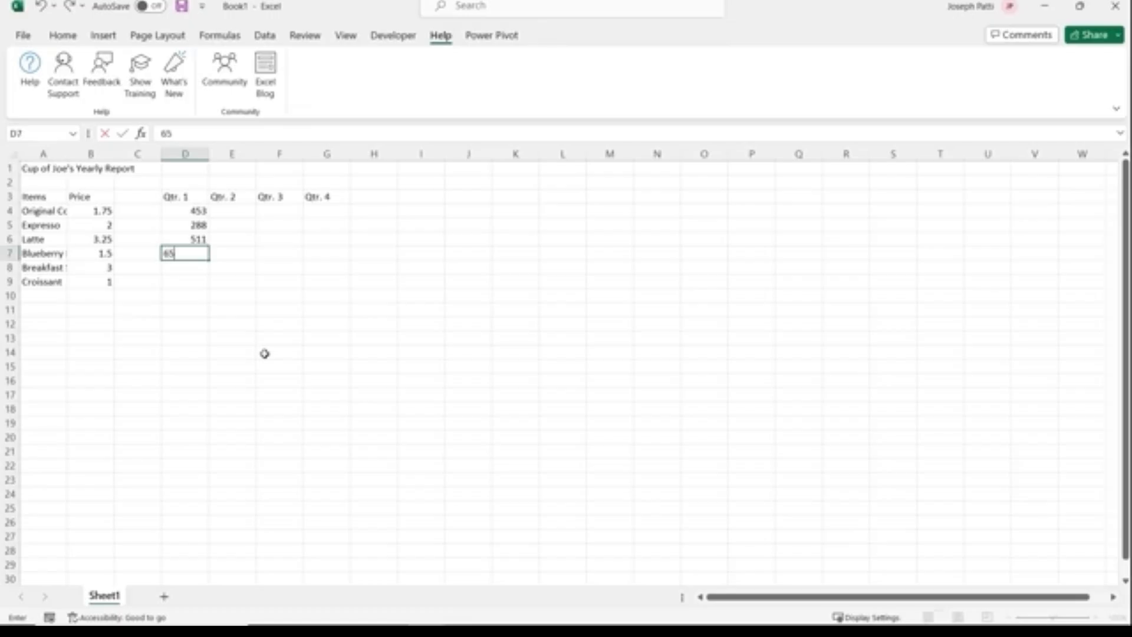
key("Return")
type("346")
key("Return")
type("118")
key("Tab")
Enter the Qtr. 2 figures 563, 432 and 1067 in cells E4 to E6
key("Up")
key("Up")
key("Up")
key("Up")
key("Up")
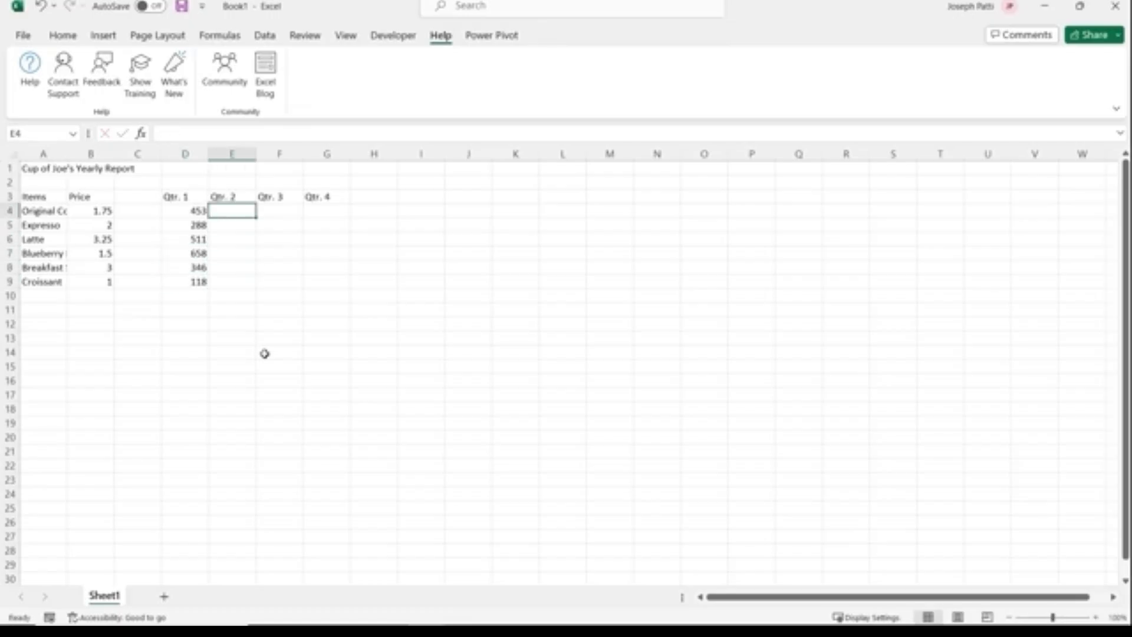
type("563")
key("Return")
type("432")
key("Return")
type("1067")
key("Return")
Complete the Qtr. 2 column with 825, 453 and 392 in cells E7 to E9
type("825")
key("Return")
type("453")
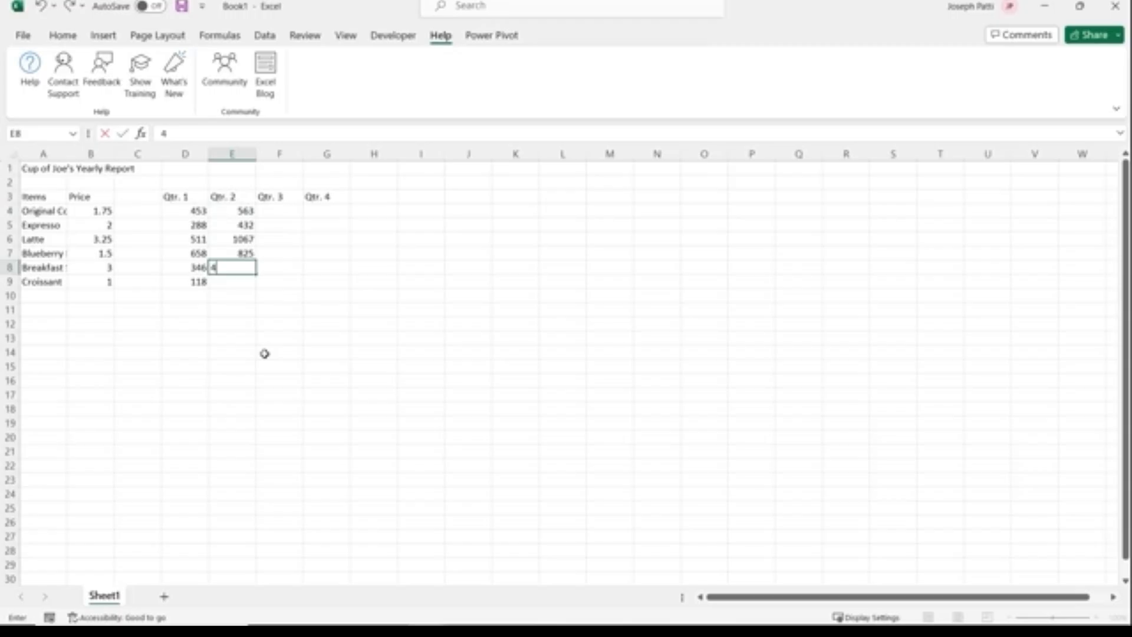
key("Return")
type("392")
key("Tab")
Enter the Qtr. 3 figures 1253, 625 and 518 in cells F4 to F6
key("Up")
key("Up")
key("Up")
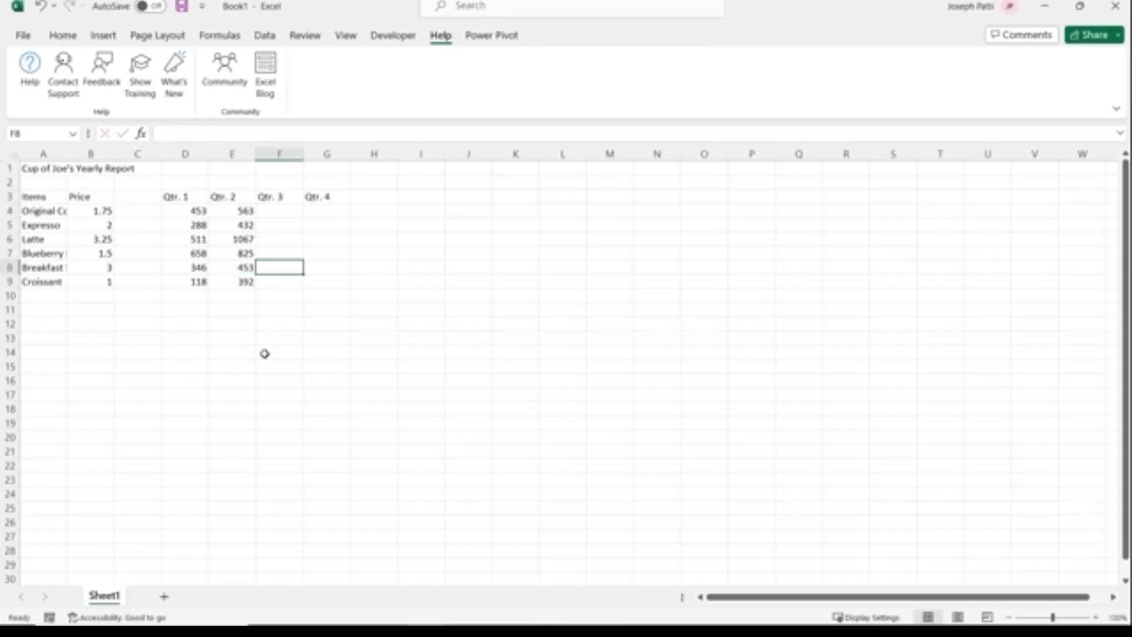
key("Up")
key("Up")
type("1253")
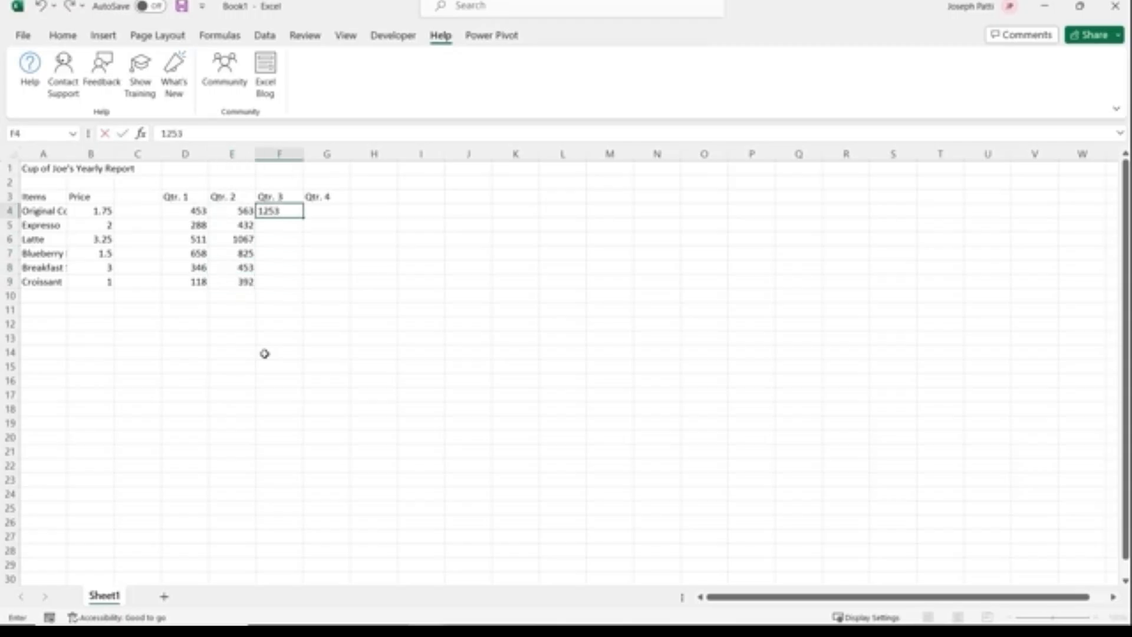
key("Return")
type("625")
key("Return")
type("518")
key("Return")
Complete the Qtr. 3 column with 1096, 705 and 879 in cells F7 to F9
type("1096")
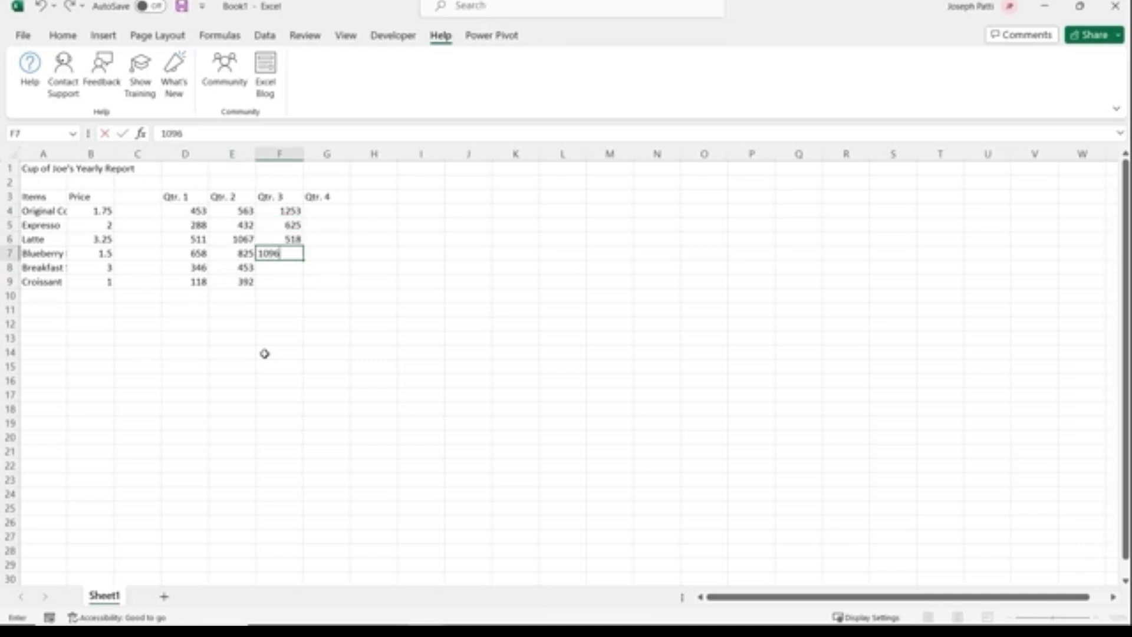
key("Return")
type("705")
key("Return")
type("879")
key("Tab")
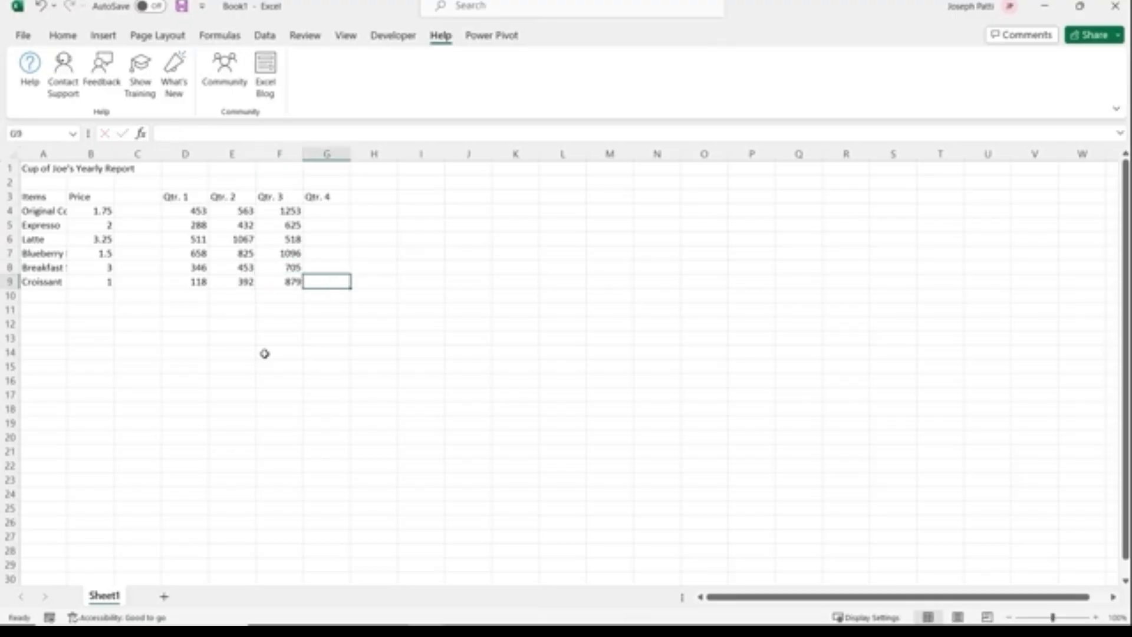
Enter the Qtr. 4 figures 1515, 1127 and 636 in cells G4 to G6
key("Up")
key("Up")
key("Up")
key("Up")
key("Up")
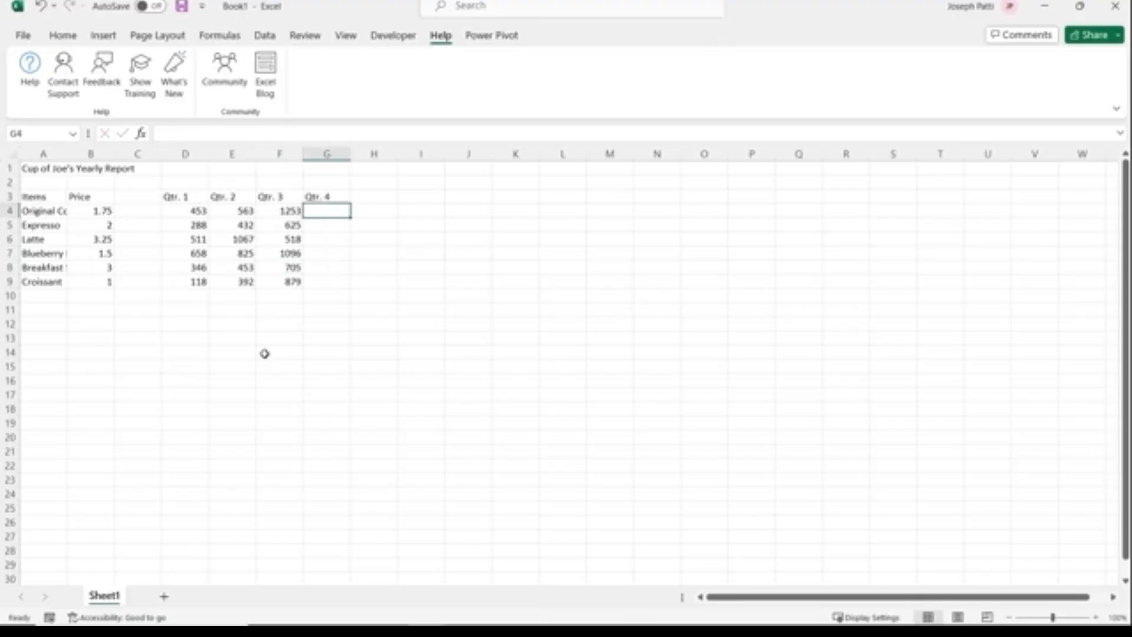
type("1515")
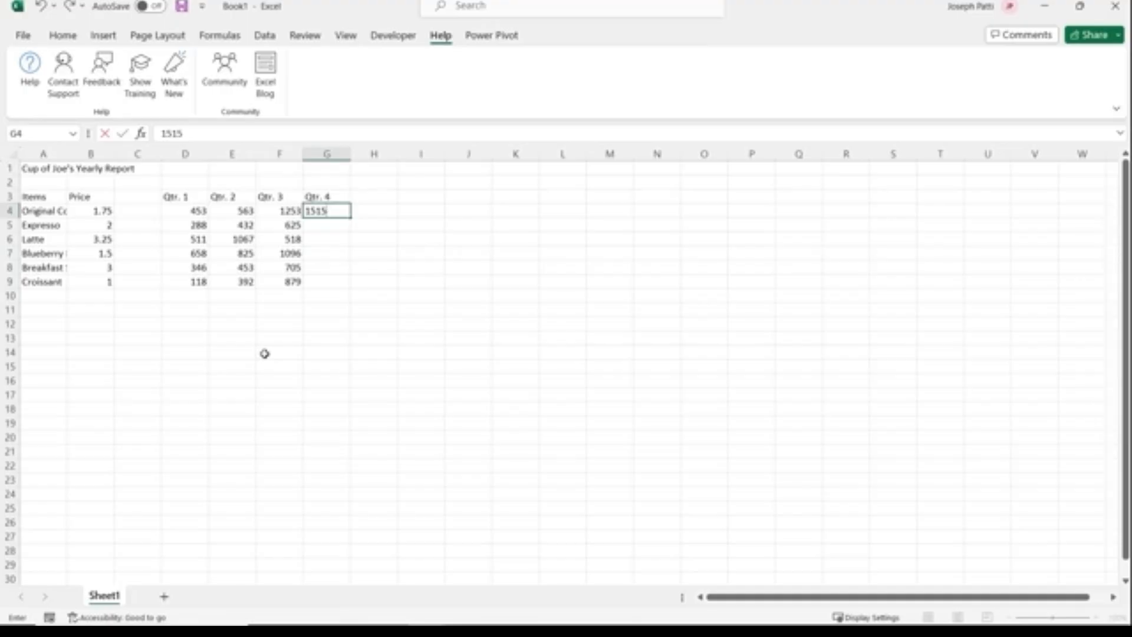
key("Return")
type("1127")
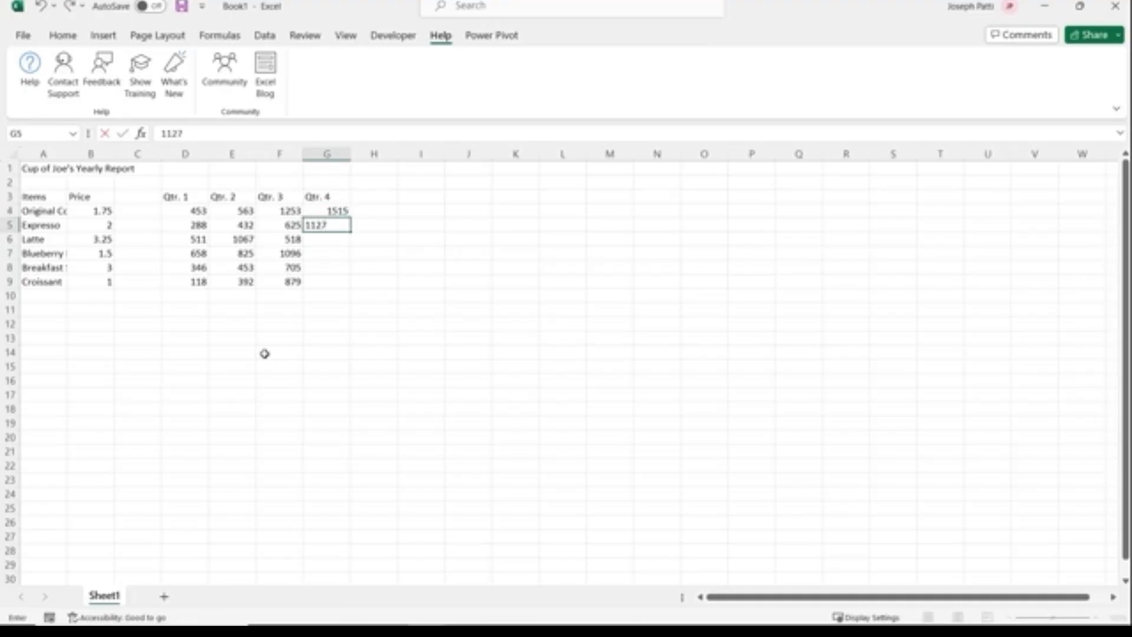
key("Return")
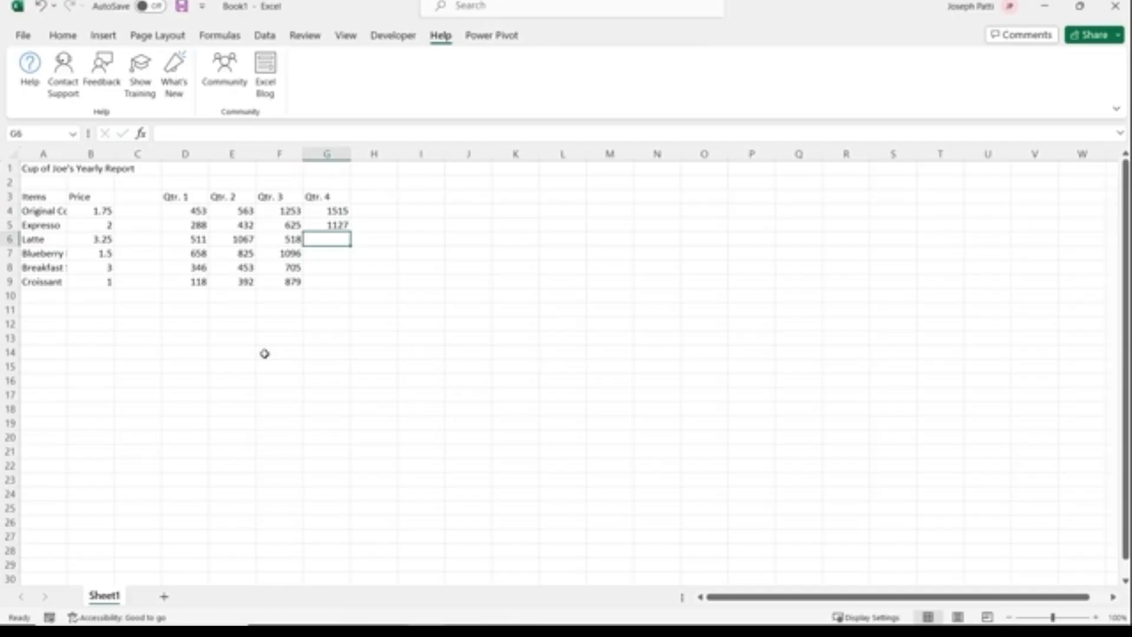
type("636")
key("Return")
Complete the Qtr. 4 column with 1201, 1419 and 939 in cells G7 to G9
type("12")
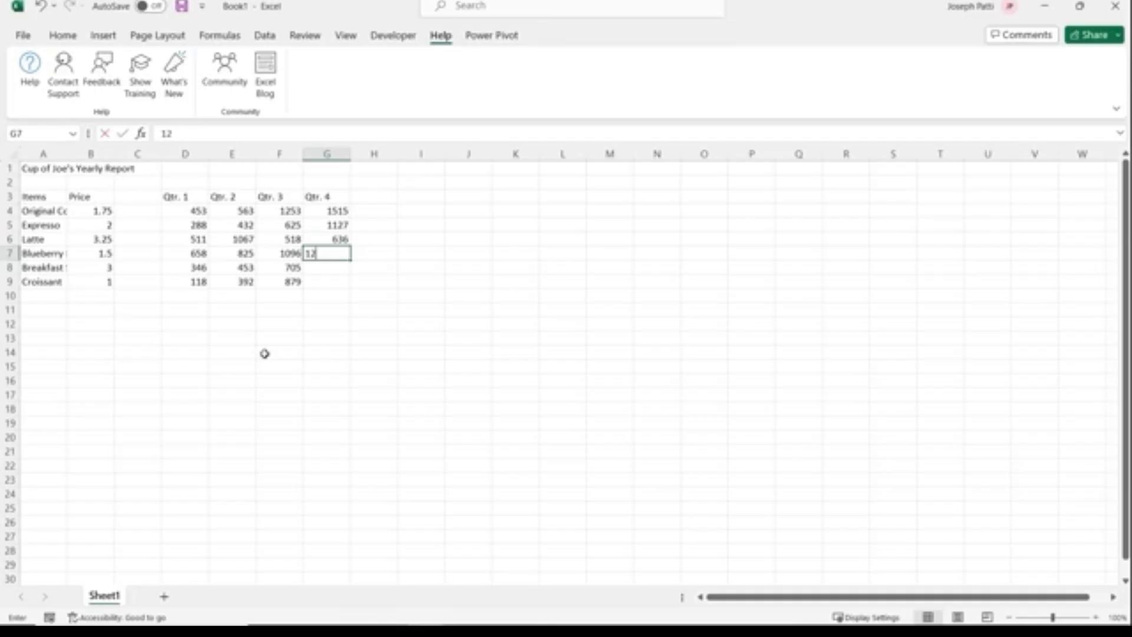
type("01")
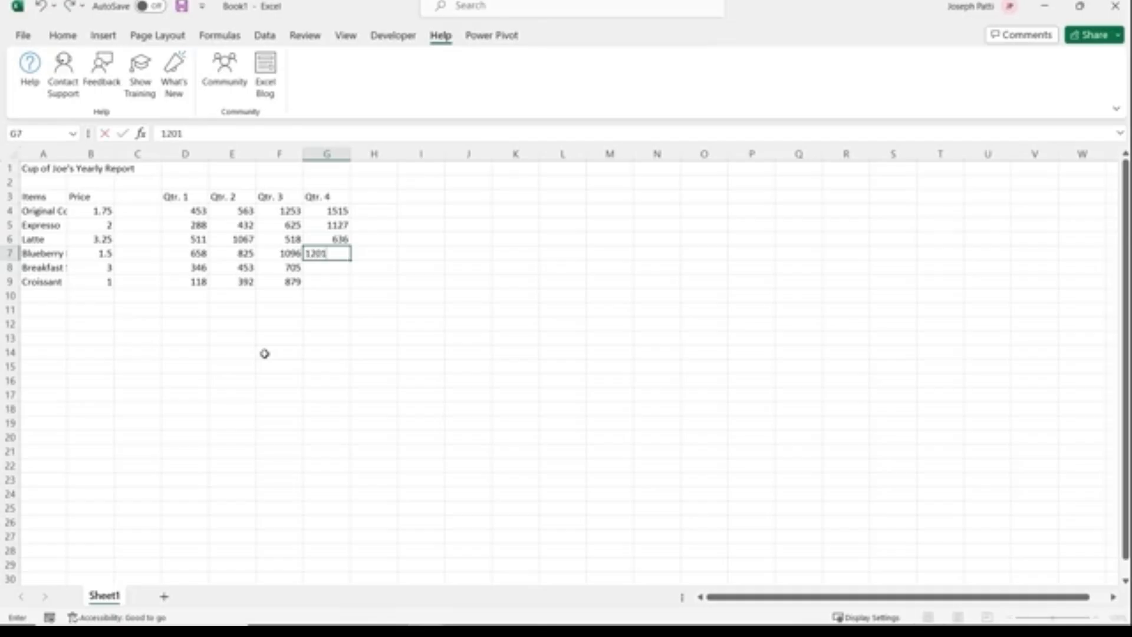
key("Return")
type("1419")
key("Return")
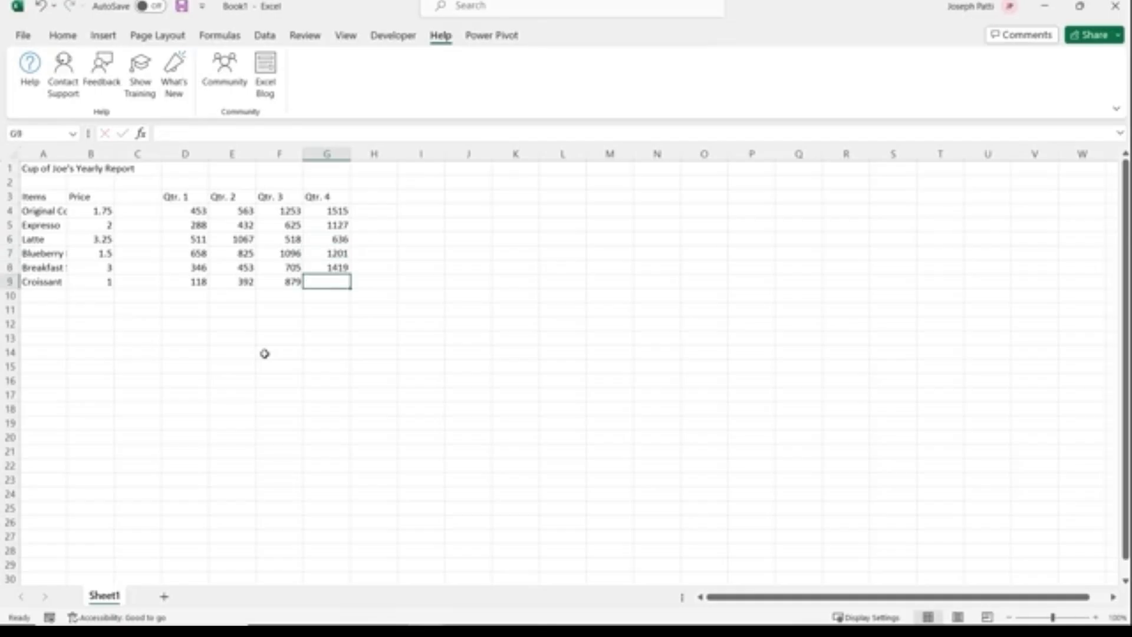
type("939")
key("Tab")
key("Up")
key("Up")
key("Up")
key("Up")
key("Up")
key("Up")
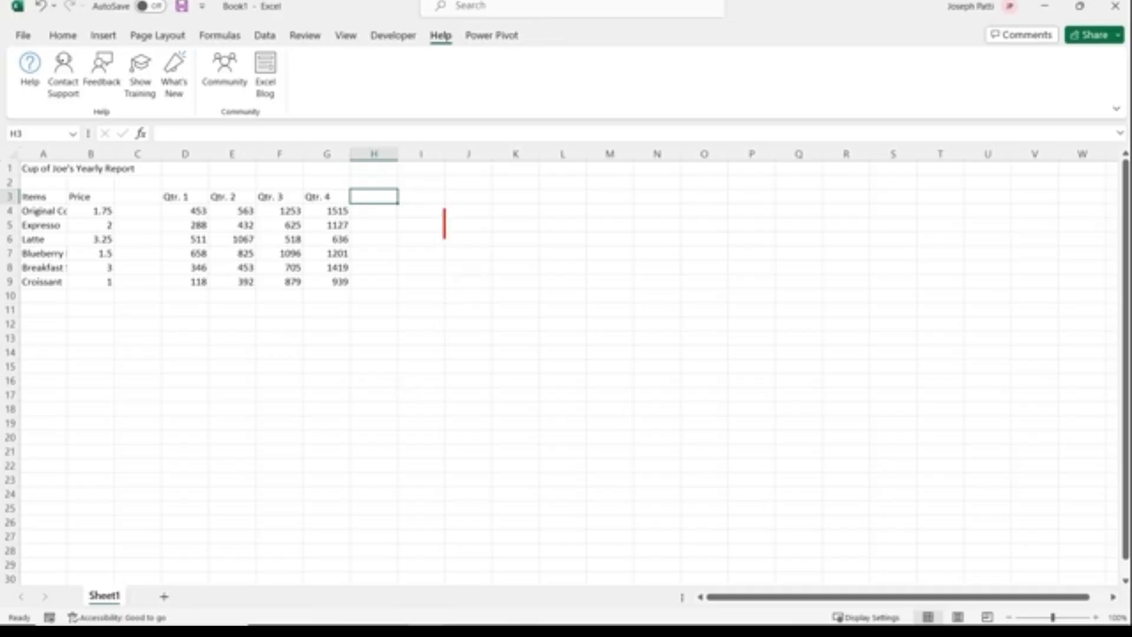
type("Backspace = replace data")
key("Return")
type("Delete = ")
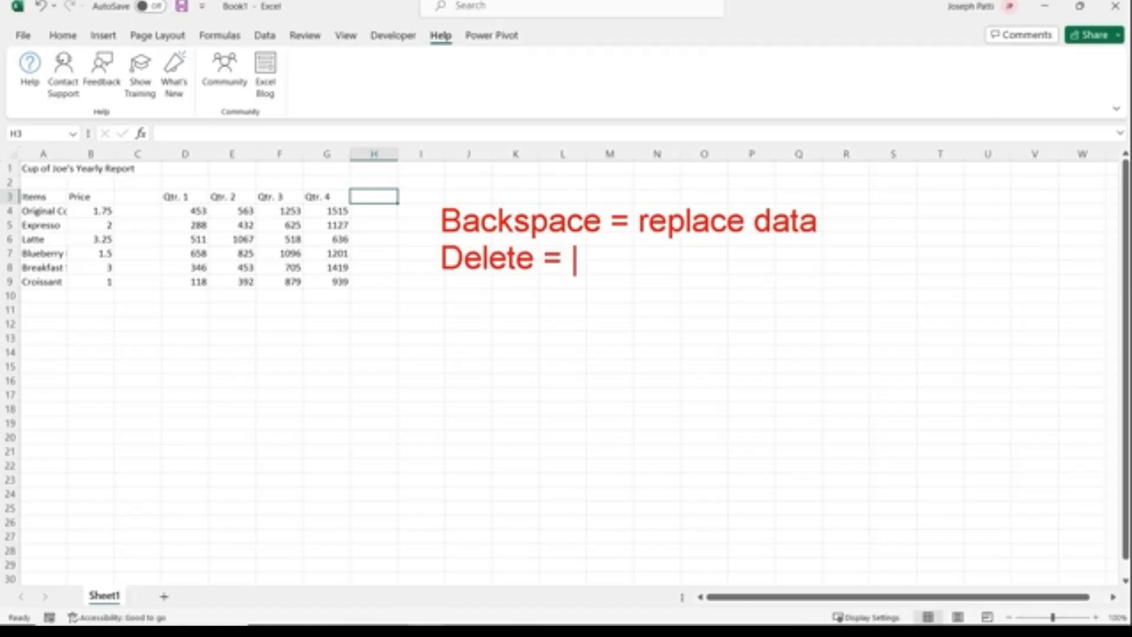
type("delete d")
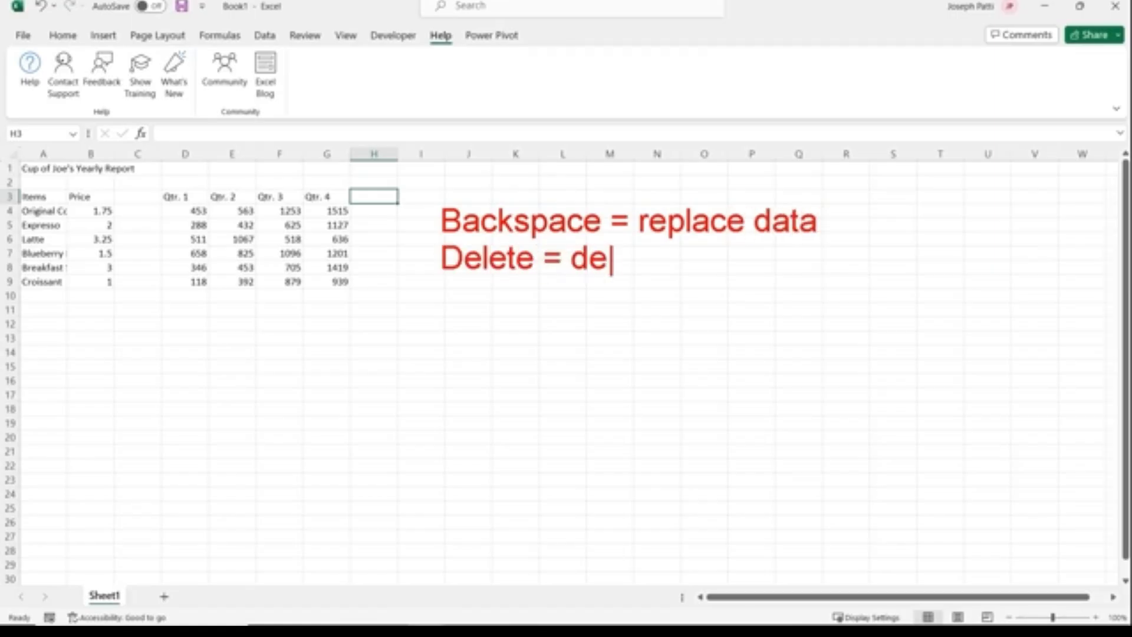
type("ata")
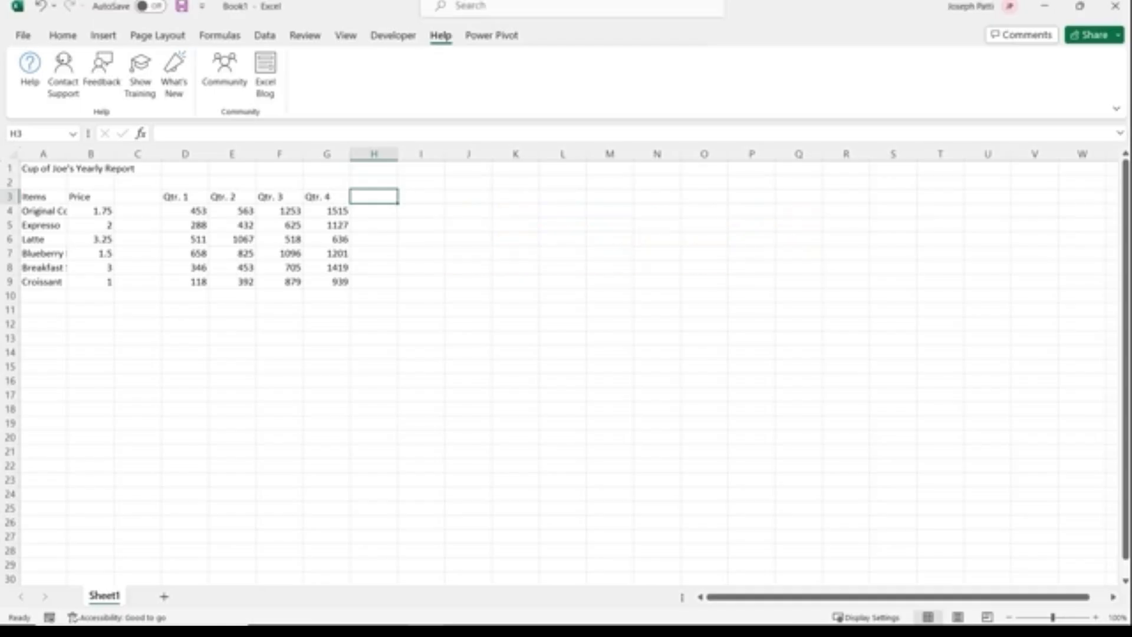
Replace the Croissant Qtr. 4 figure in G9 with 456
left_click(334, 284)
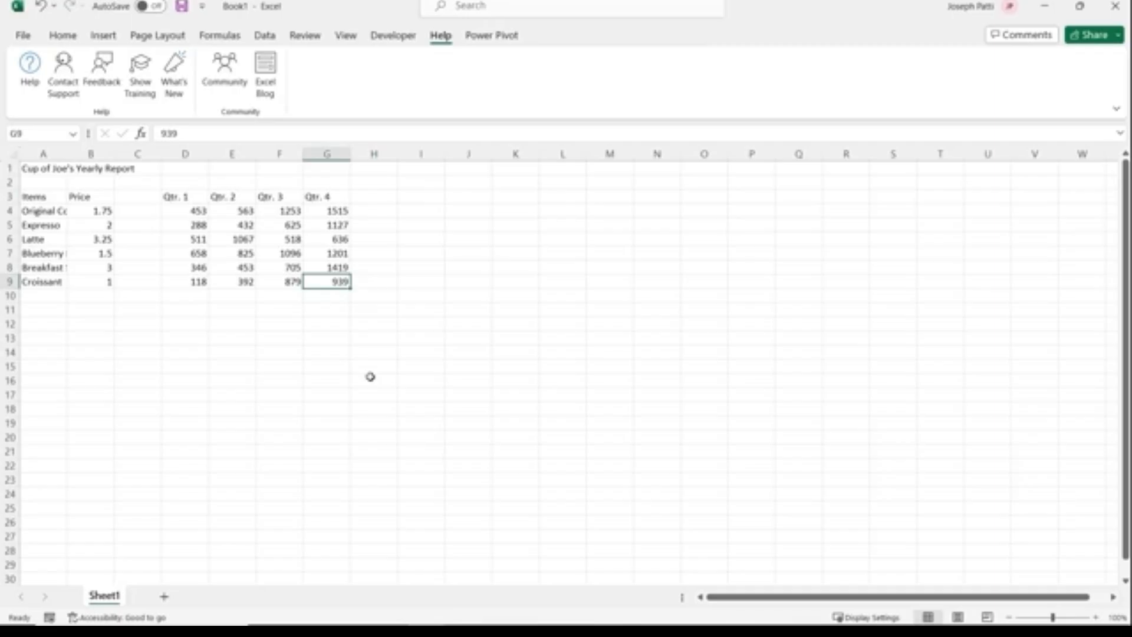
key("BackSpace")
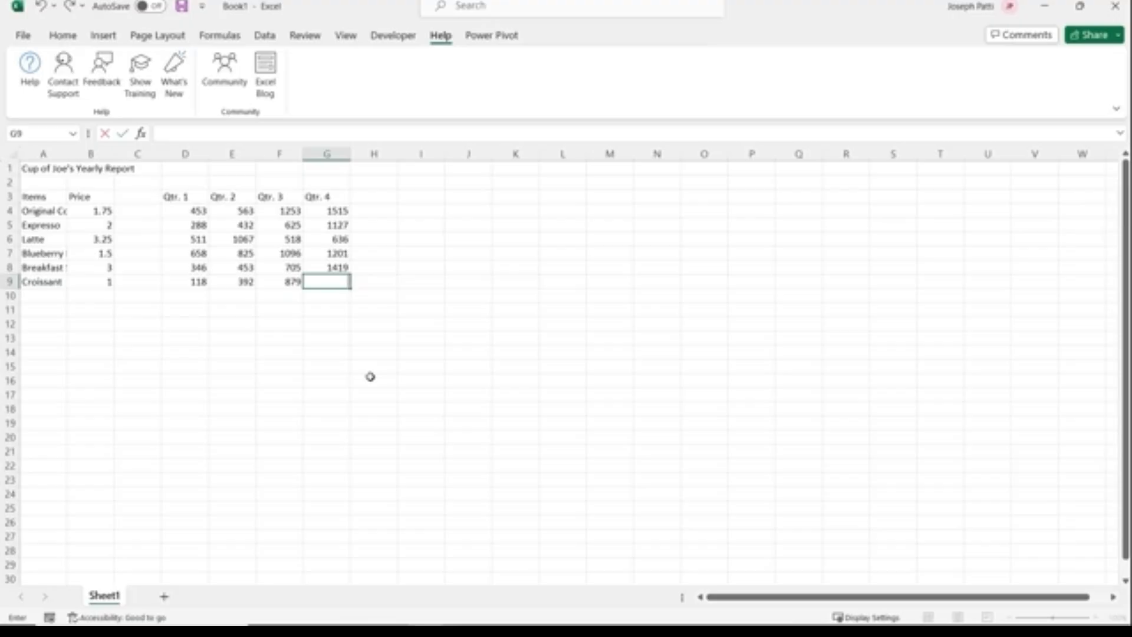
type("456")
left_click(370, 377)
Clear the Croissant Qtr. 4 figure in G9 and enter 939 in its place
left_click(339, 284)
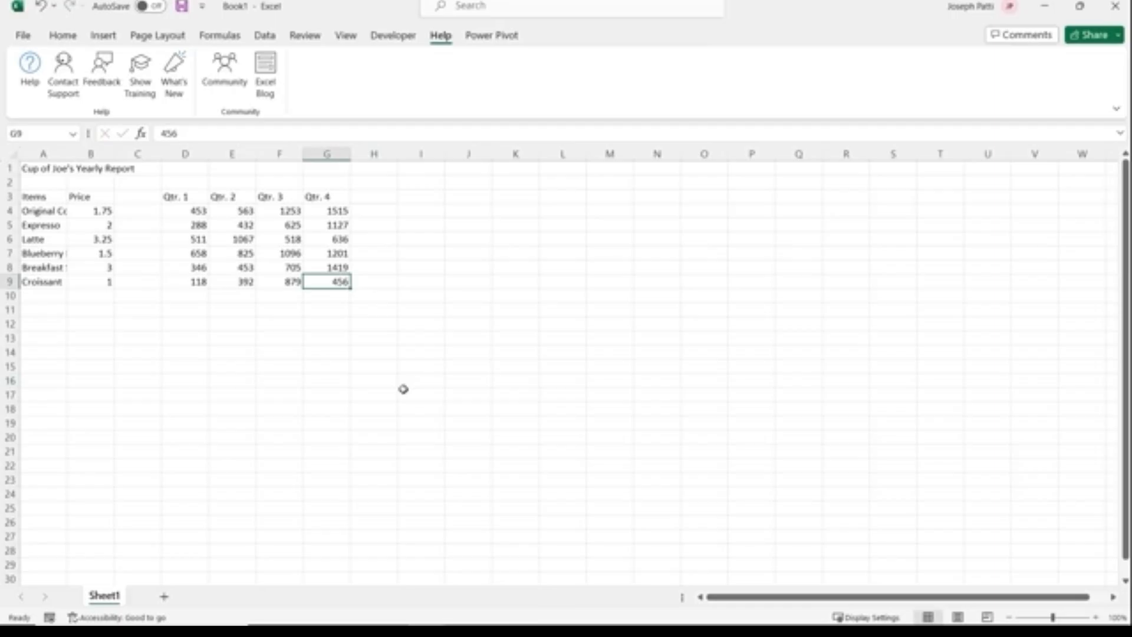
key("Delete")
type("939")
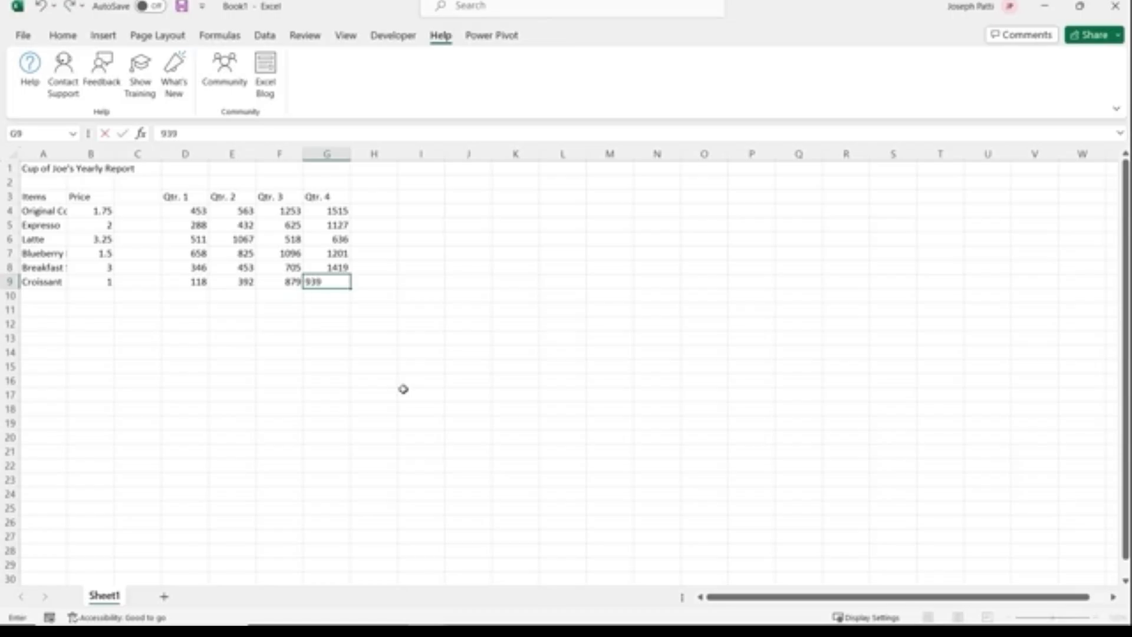
left_click(292, 320)
Try to erase all the quarterly figures in D4:G9 and revert the edit
left_click(179, 210)
left_click_drag(178, 210, 323, 287)
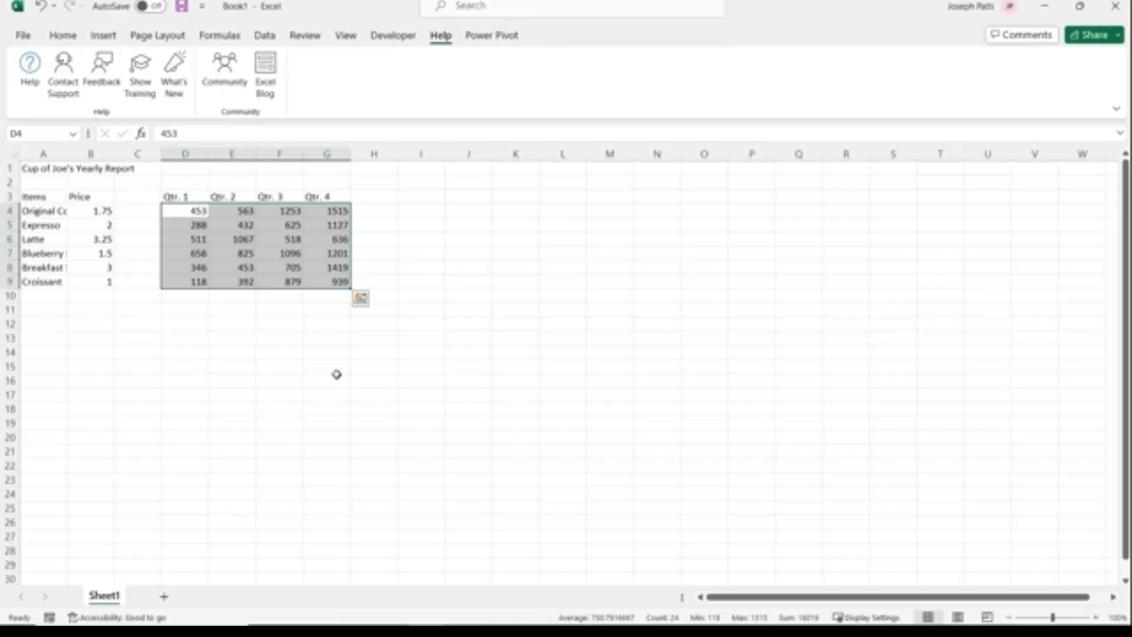
key("BackSpace")
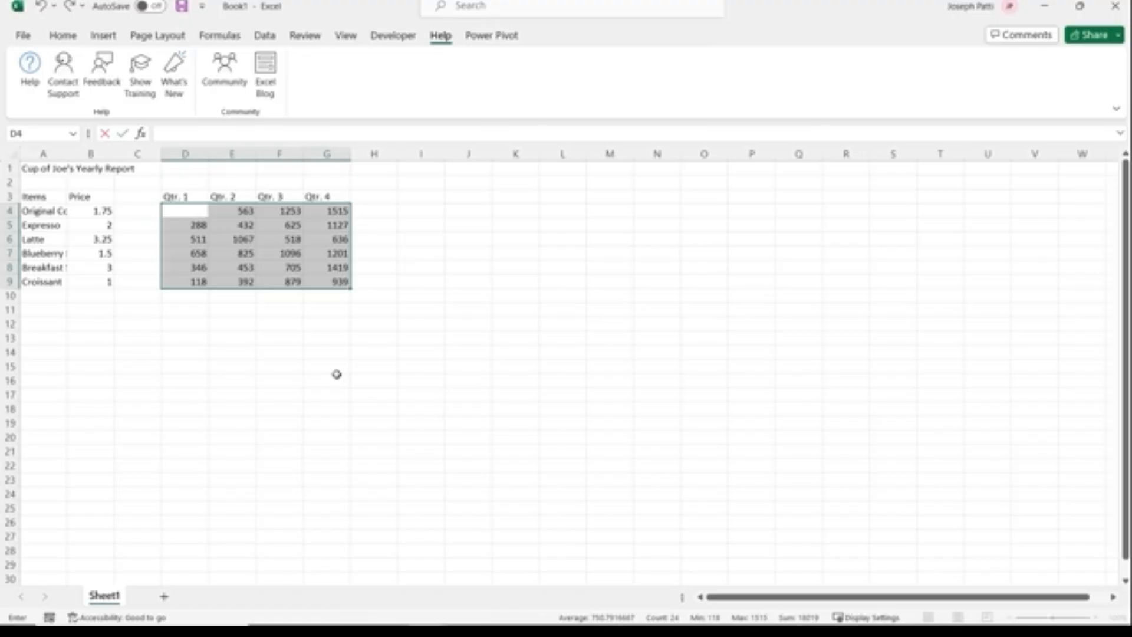
left_click(336, 375)
key("ctrl+z")
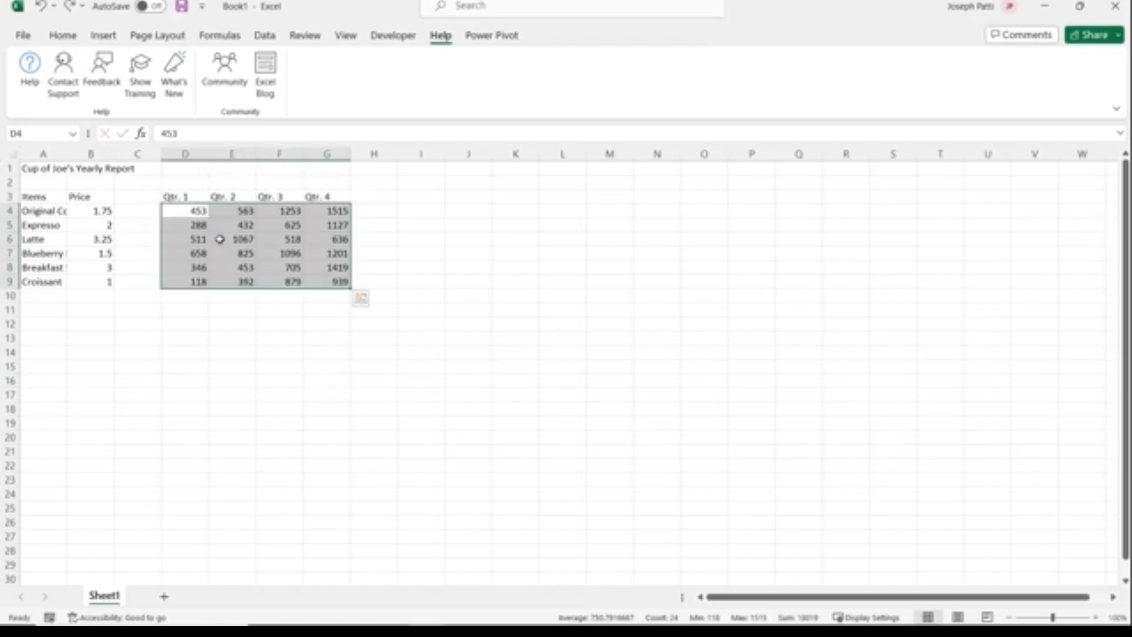
Clear the contents of the whole block of quarterly figures in D4:G9
left_click_drag(177, 211, 339, 281)
key("ctrl+c")
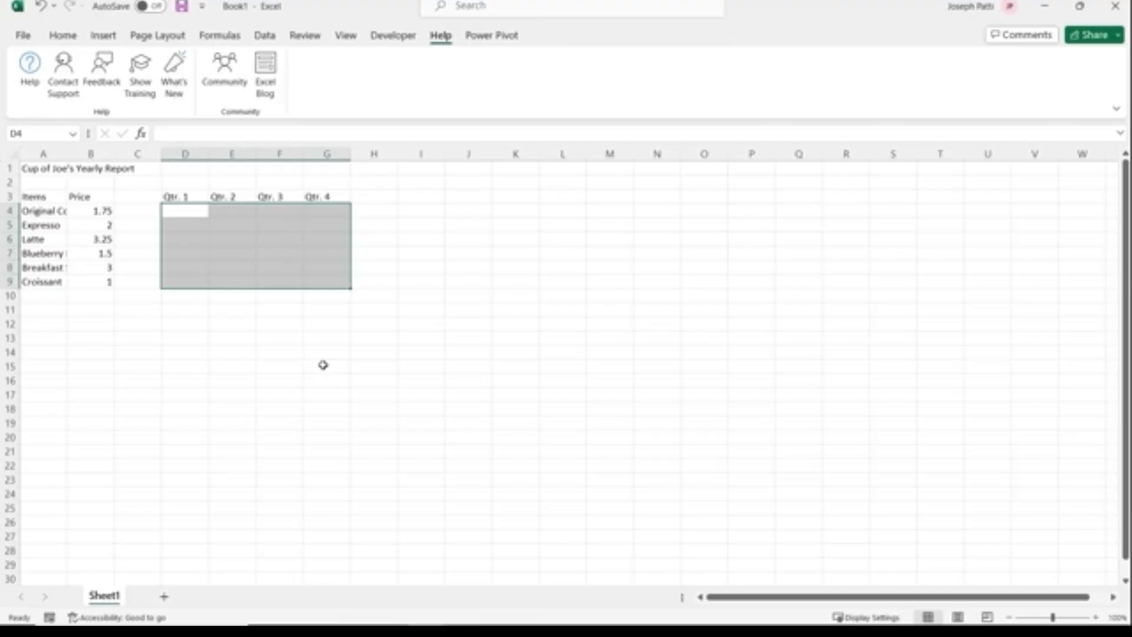
type("tCt")
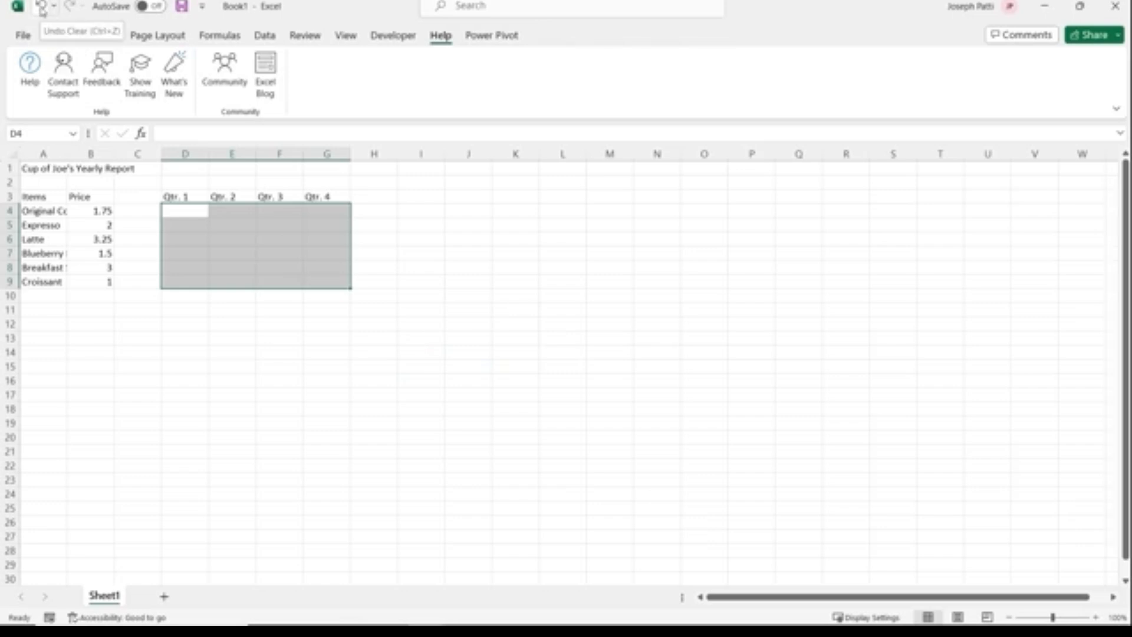
Check the Quick Access Toolbar customization options for the Undo command without changing them
left_click(200, 8)
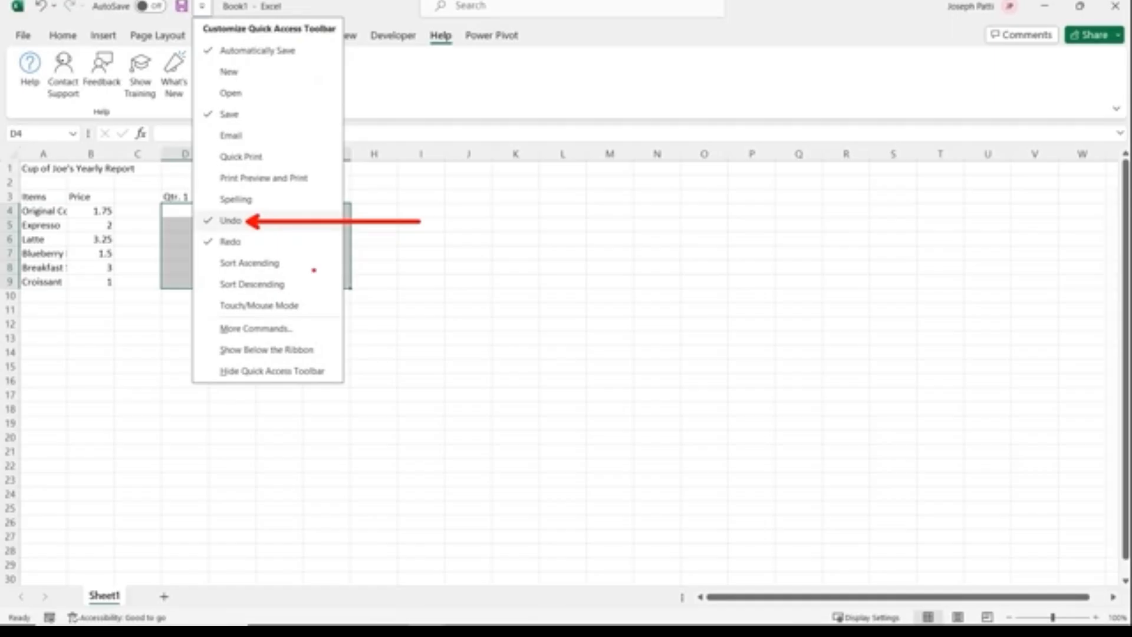
key("Escape")
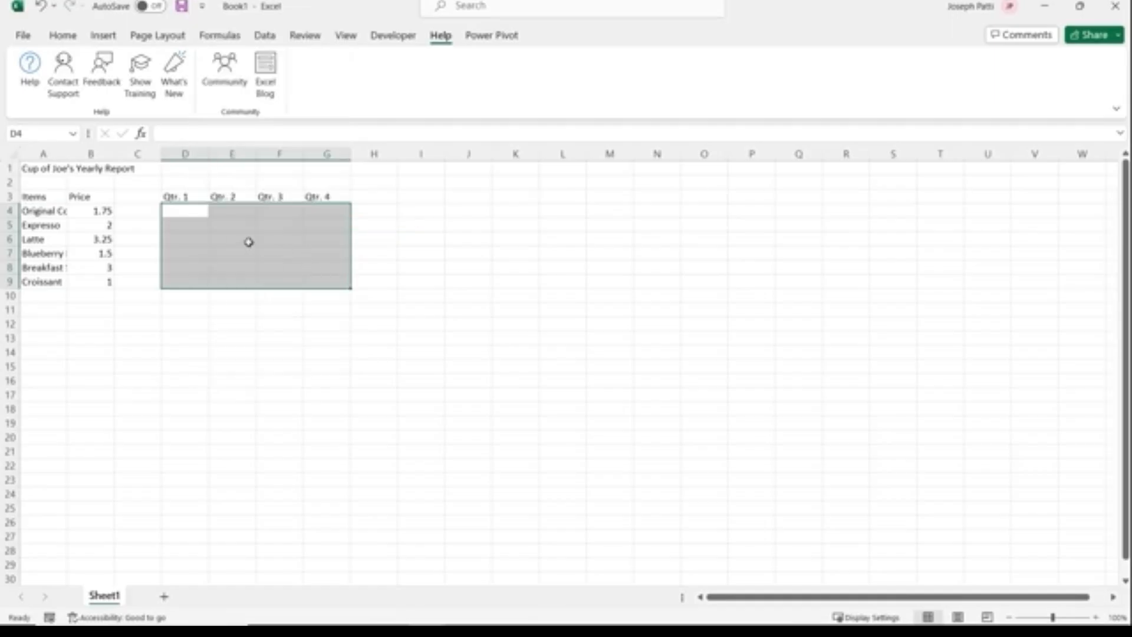
Restore the cleared block of quarterly figures in D4:G9
key("ctrl+v")
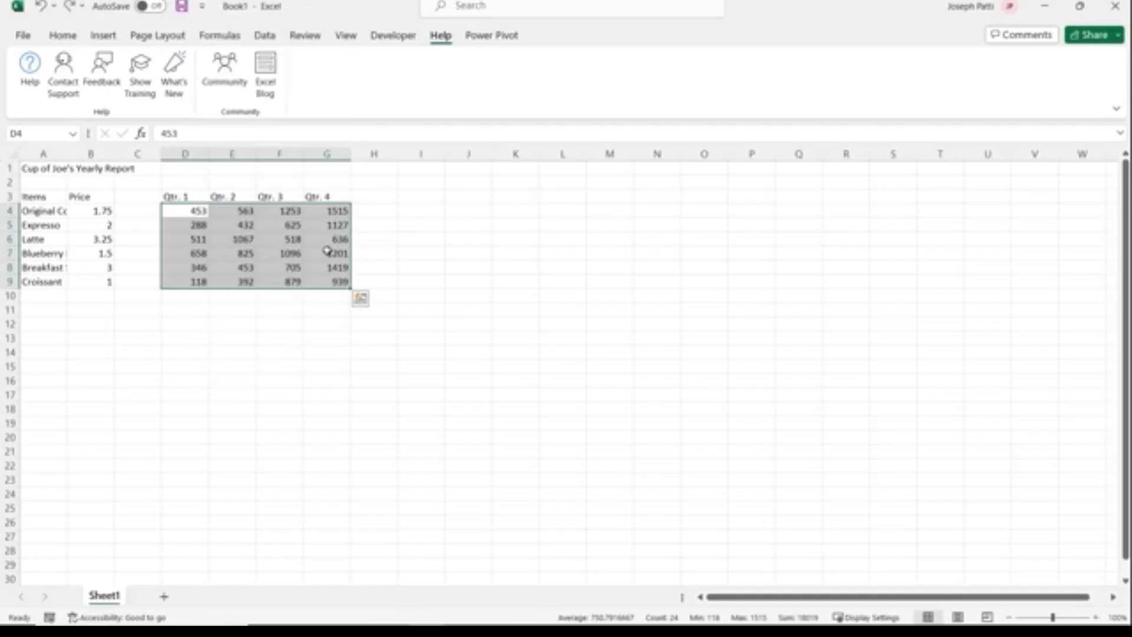
left_click(378, 211)
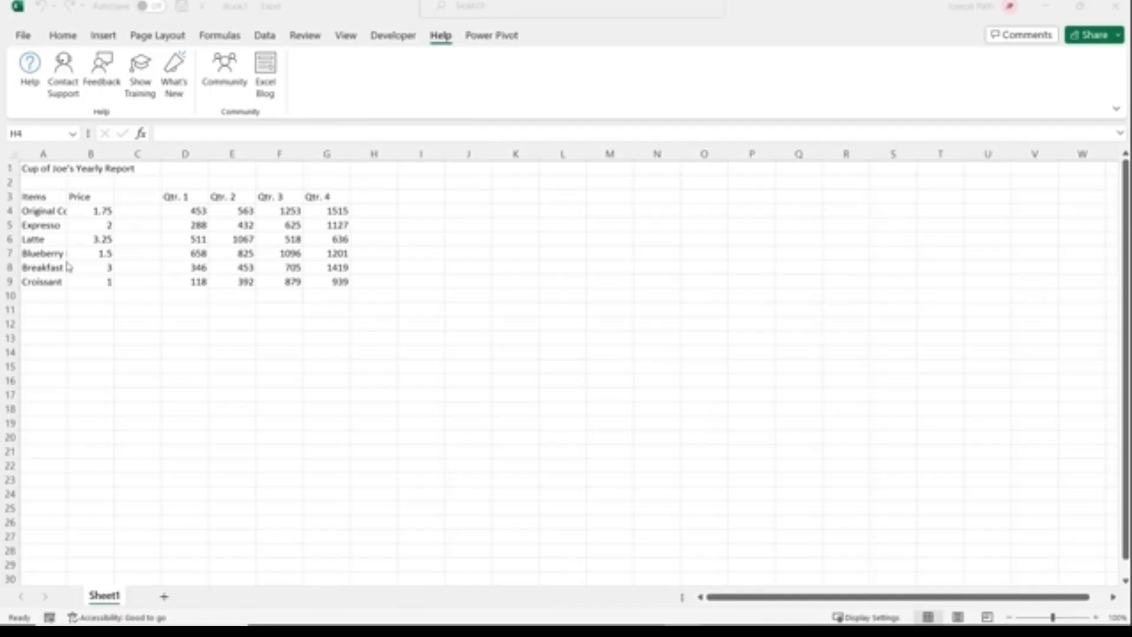
Try to show the Croissant price in B9 with two decimals by entering it as 1.00
left_click(97, 211)
left_click(101, 225)
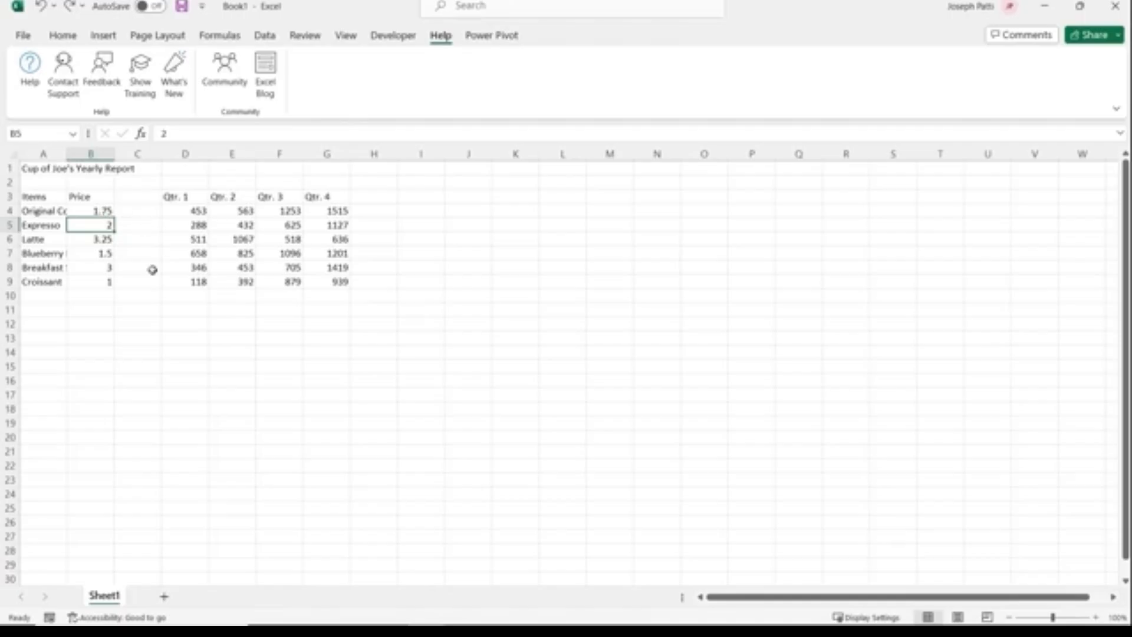
left_click(99, 284)
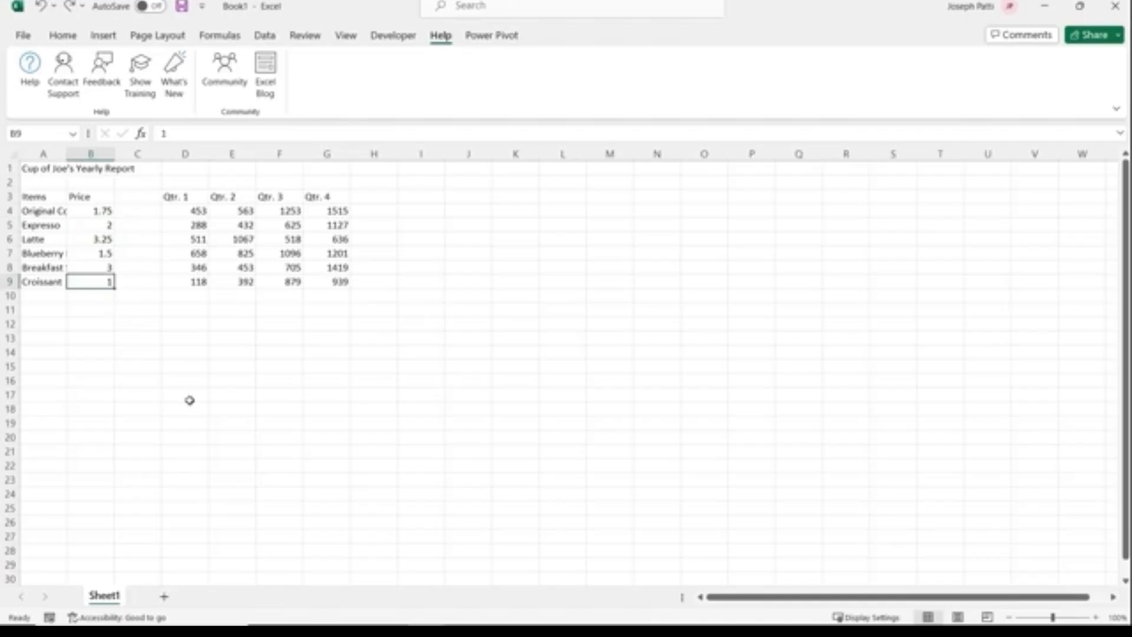
type("1.00")
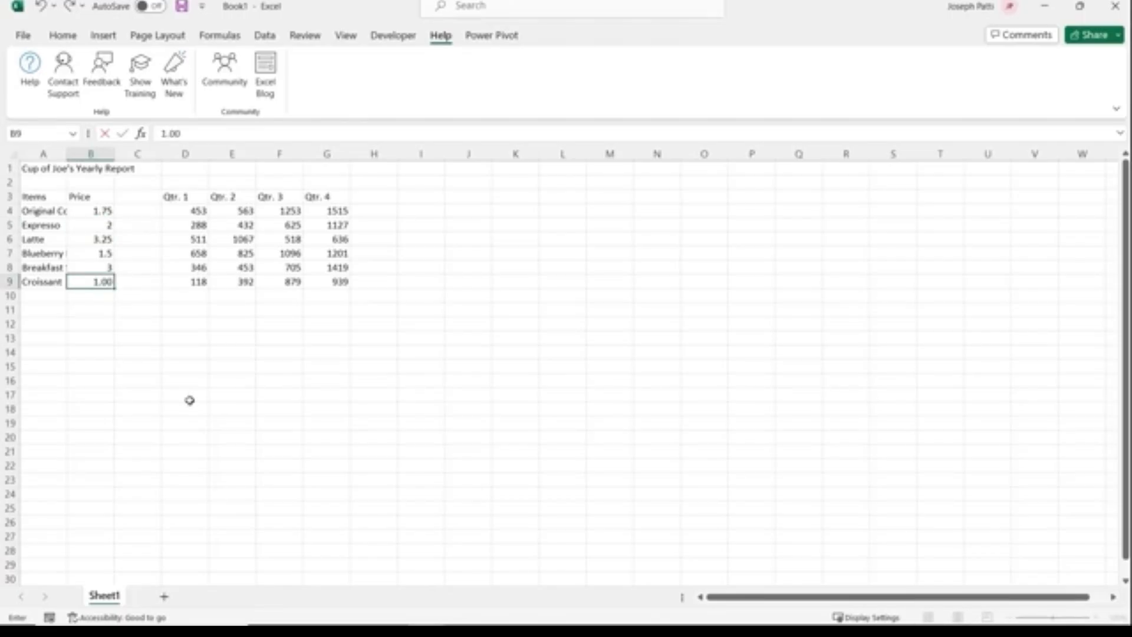
key("Return")
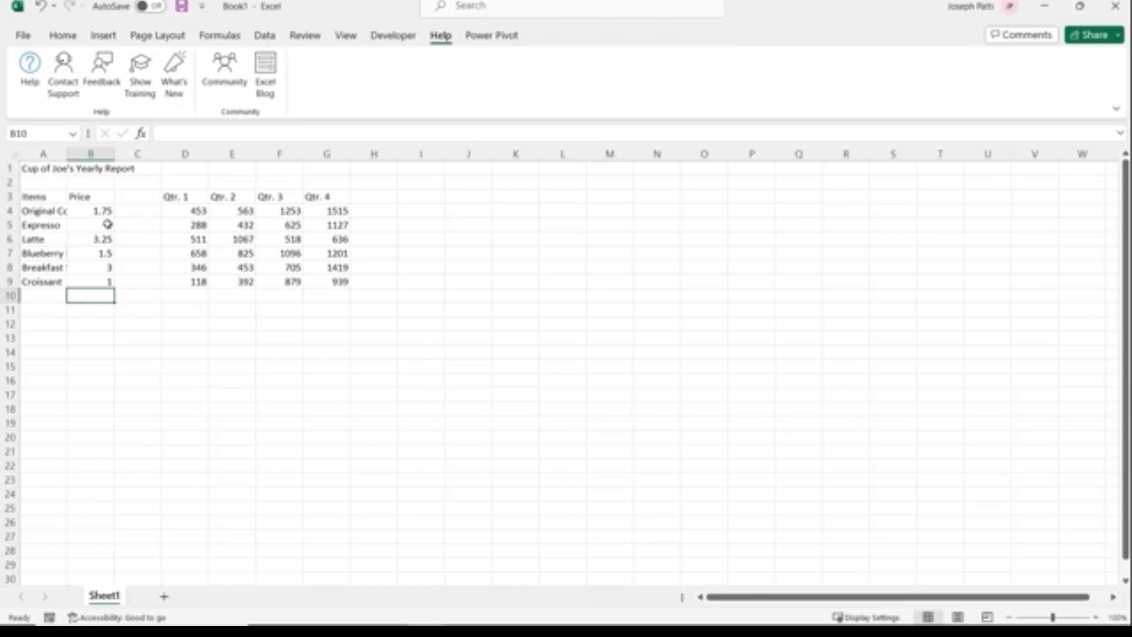
Format the item prices in B4:B9 as Currency
left_click(66, 37)
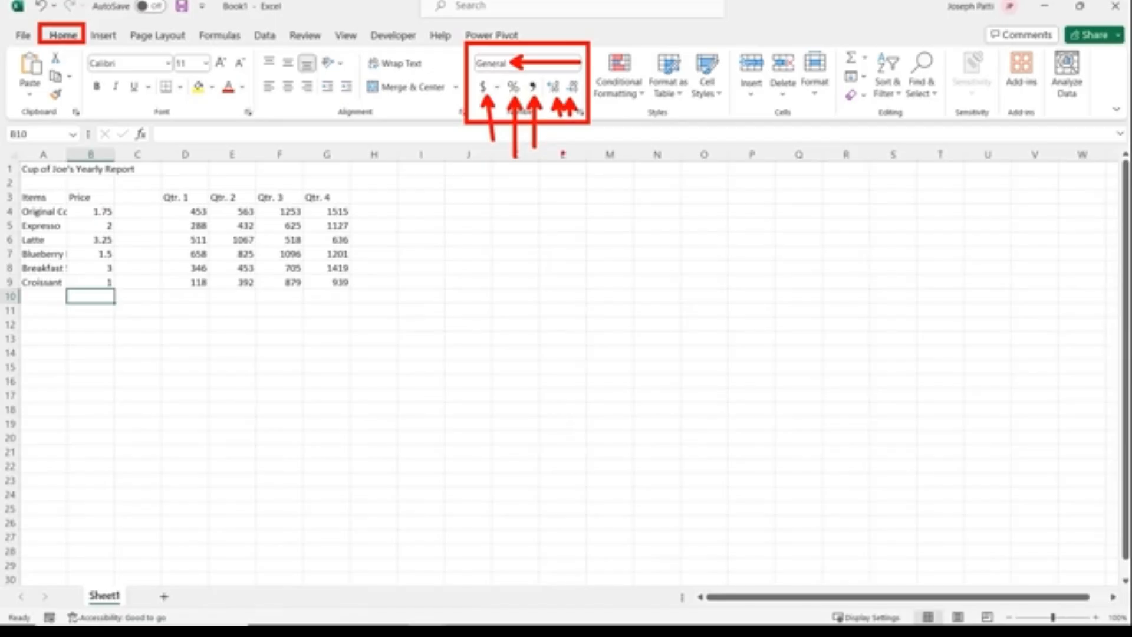
left_click(576, 64)
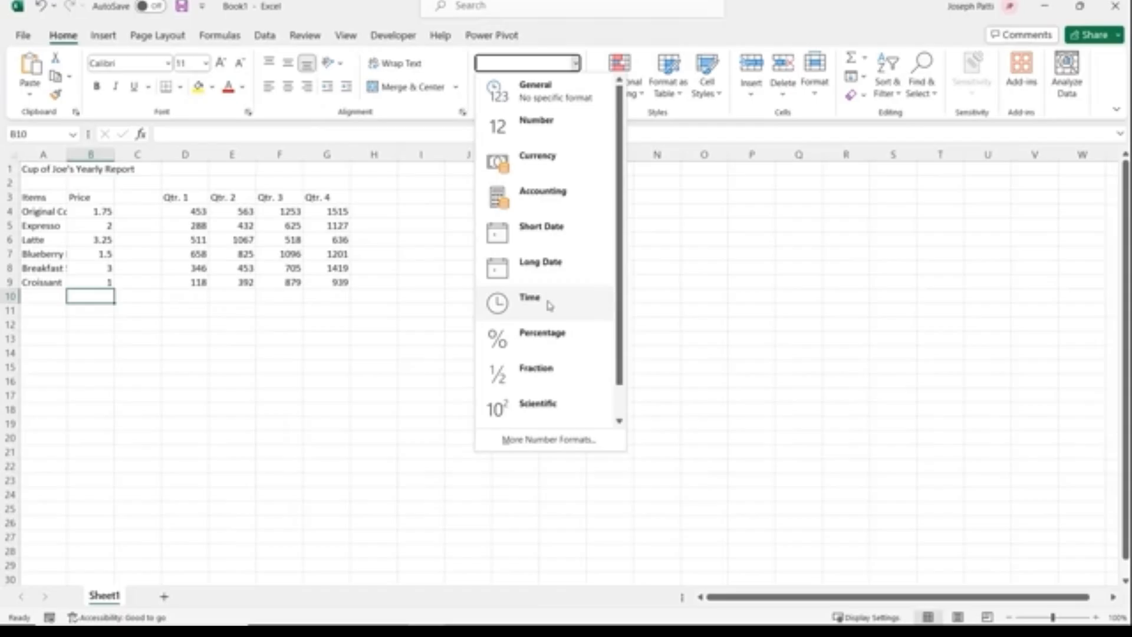
left_click(107, 212)
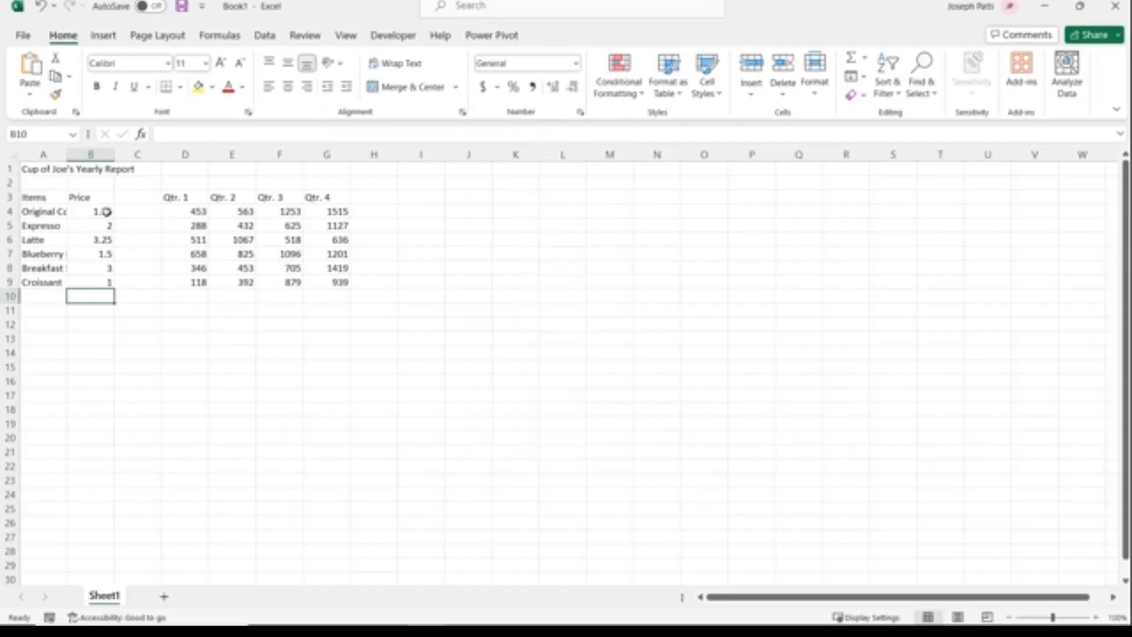
left_click_drag(107, 212, 104, 282)
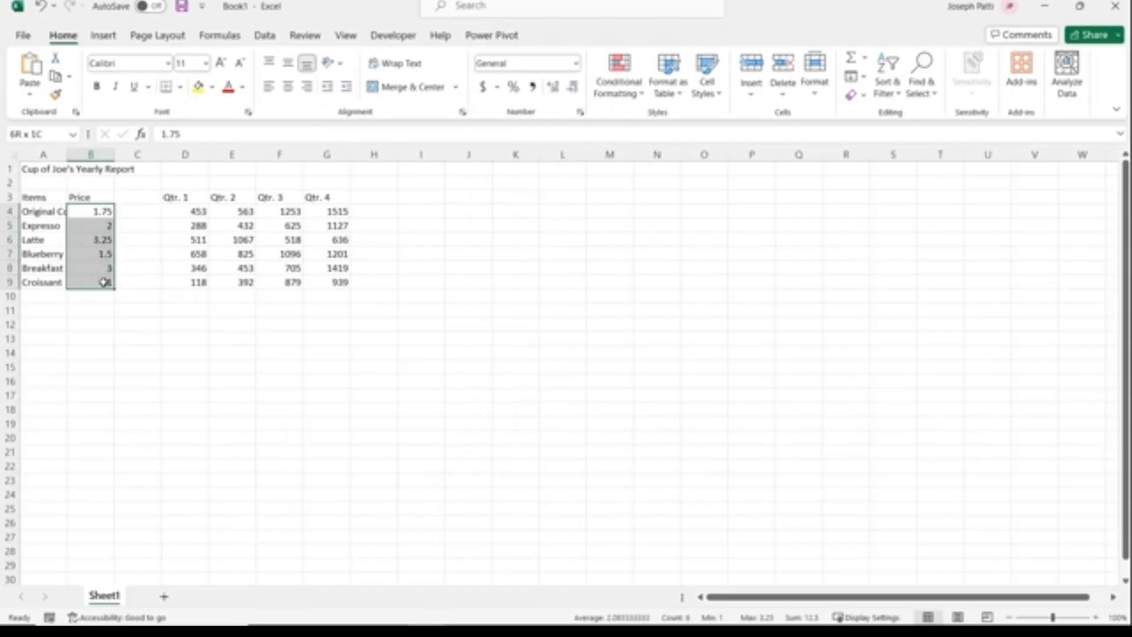
left_click(101, 211)
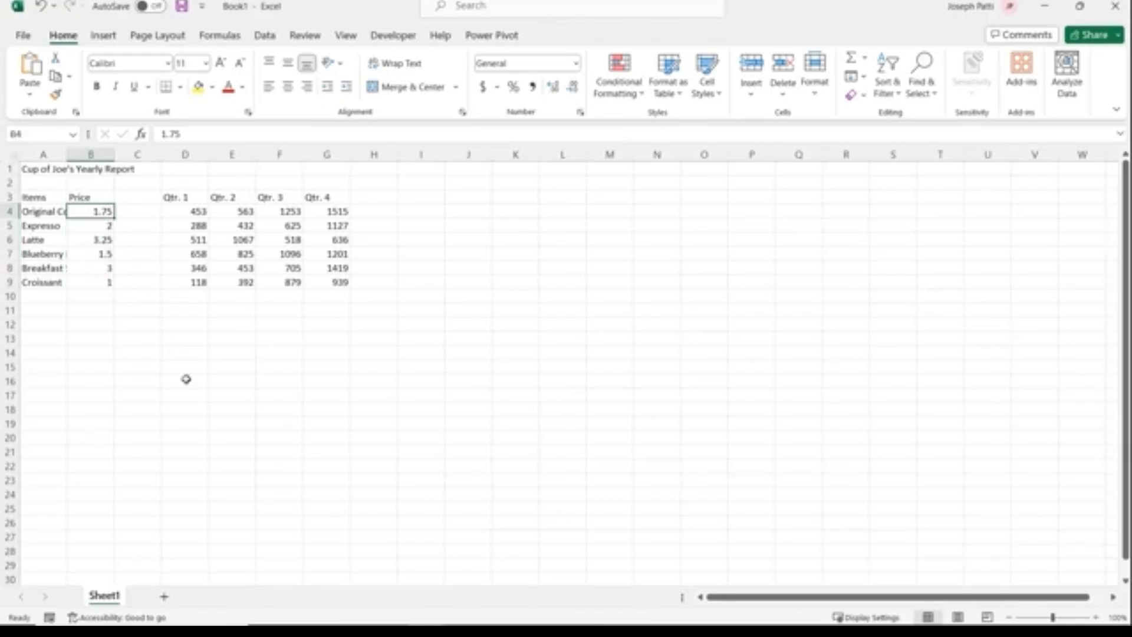
key("ctrl+shift+Down")
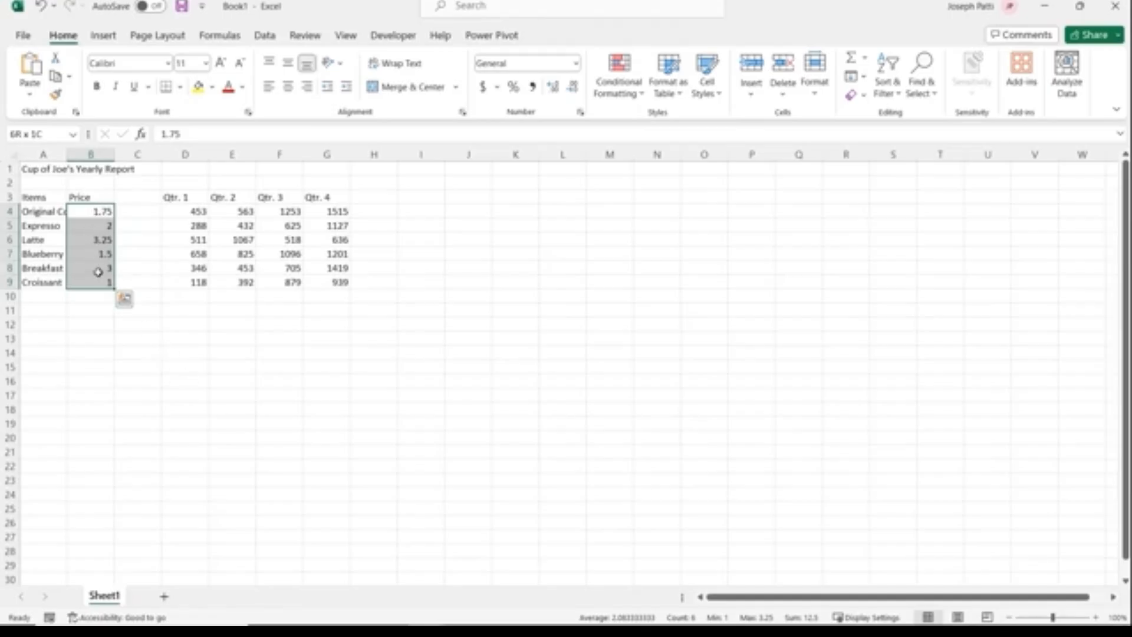
left_click(576, 65)
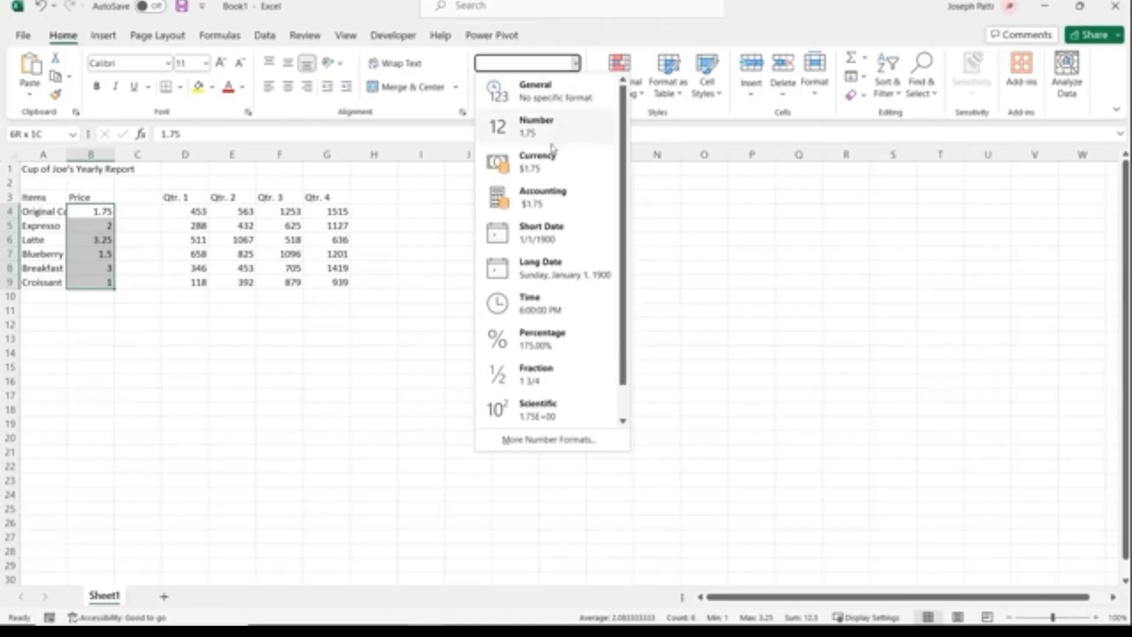
left_click(544, 171)
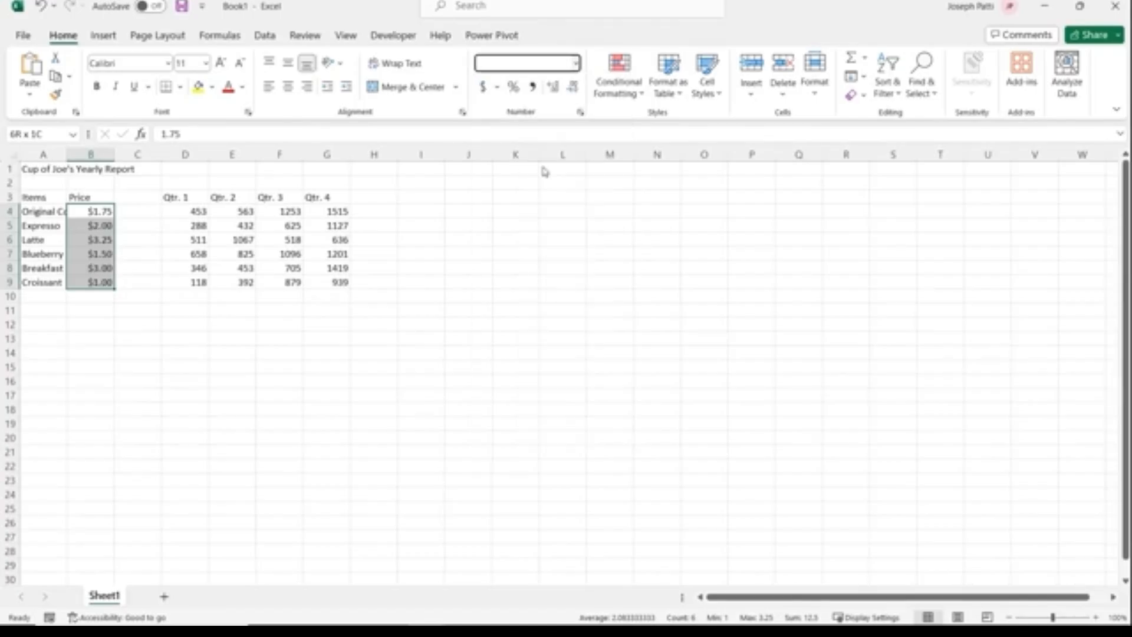
left_click(94, 298)
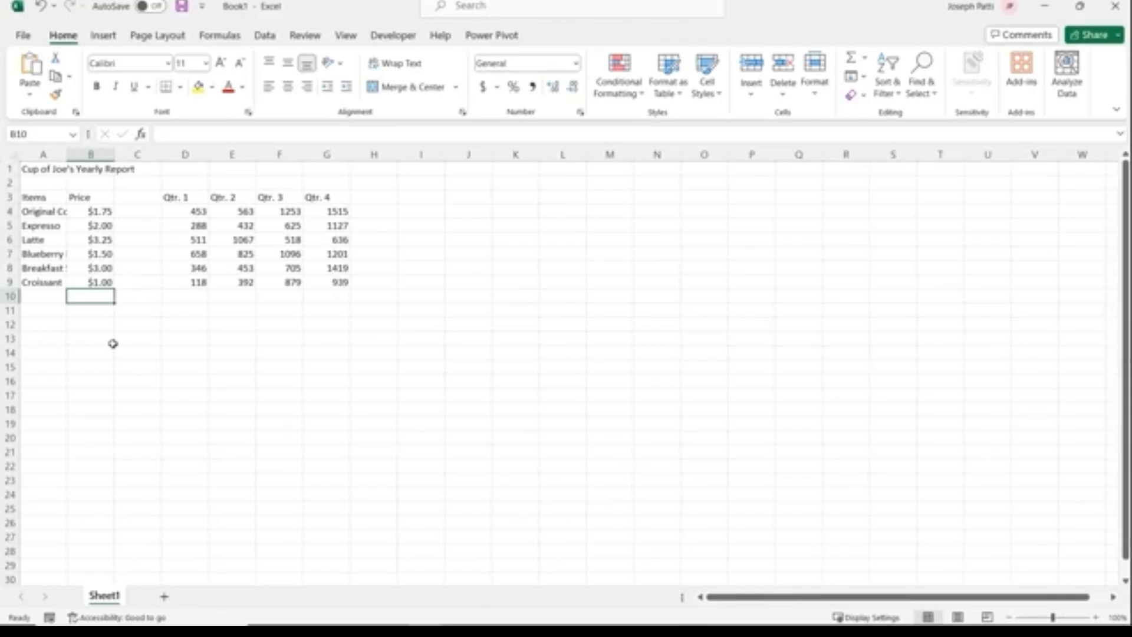
Narrow column A and AutoFit its width to the full item names, repeating the resize once more
left_click(54, 213)
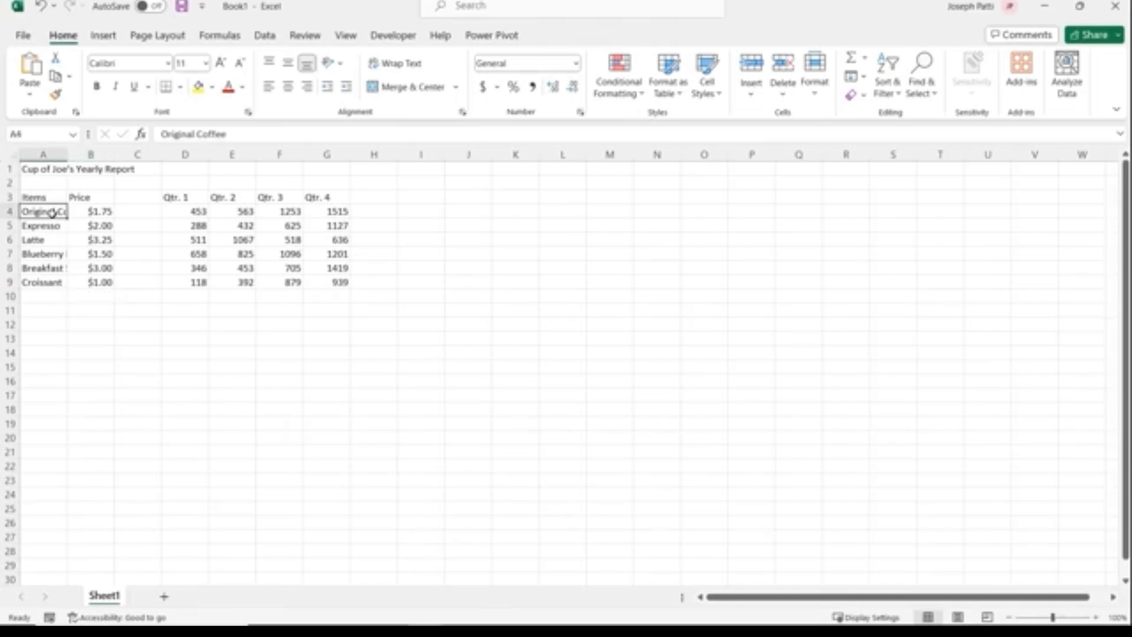
left_click(52, 257)
left_click(50, 269)
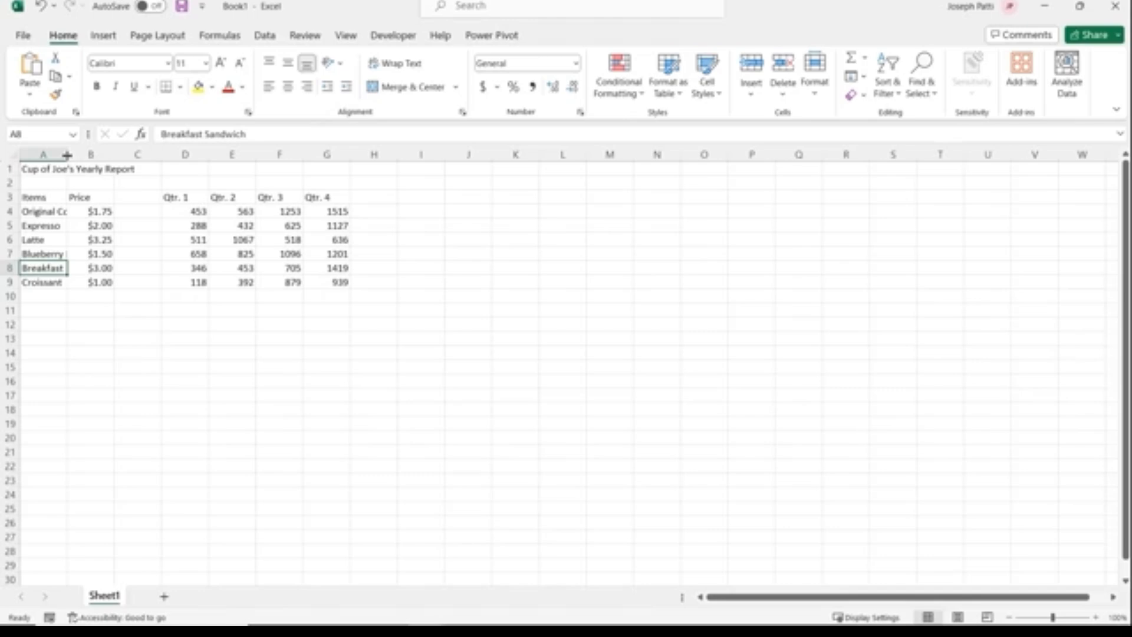
left_click_drag(67, 155, 38, 175)
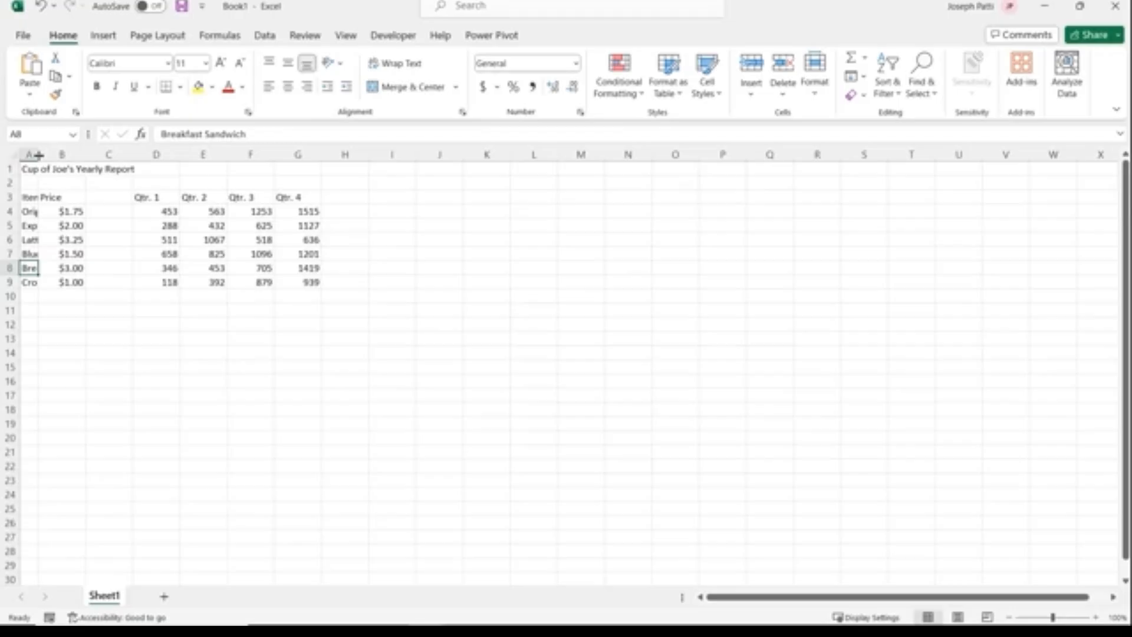
double_click(38, 155)
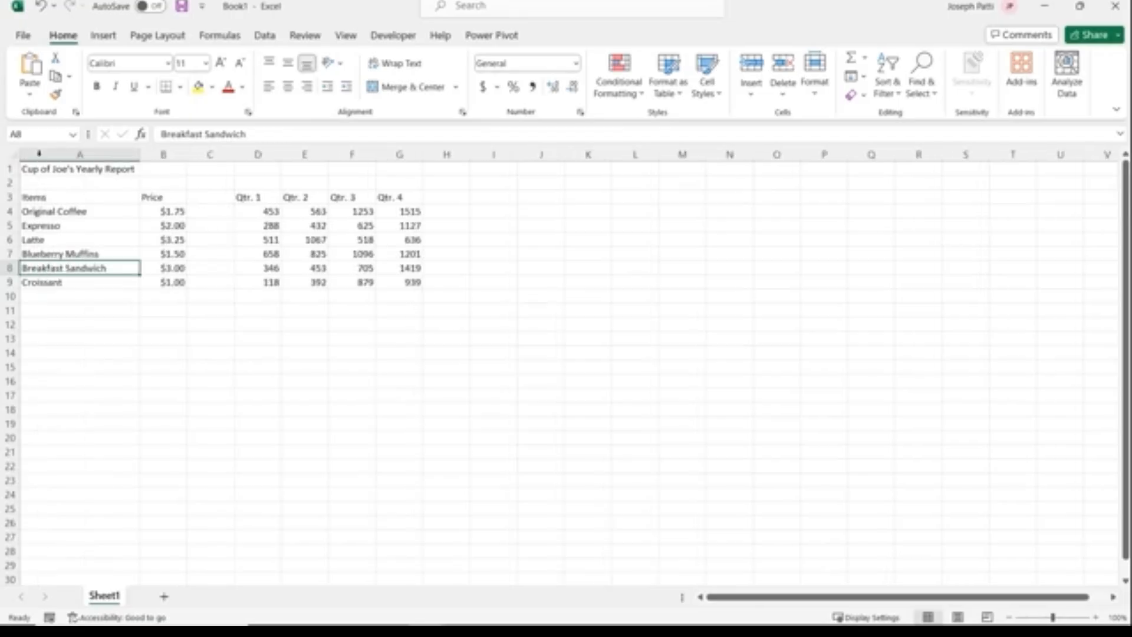
left_click_drag(140, 157, 72, 159)
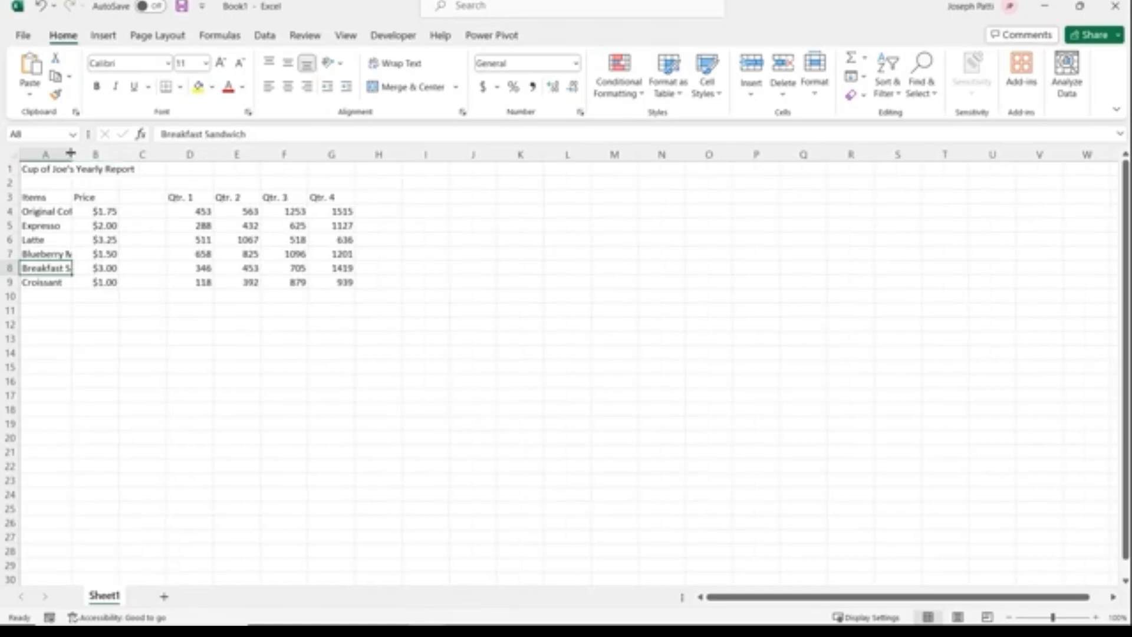
double_click(71, 154)
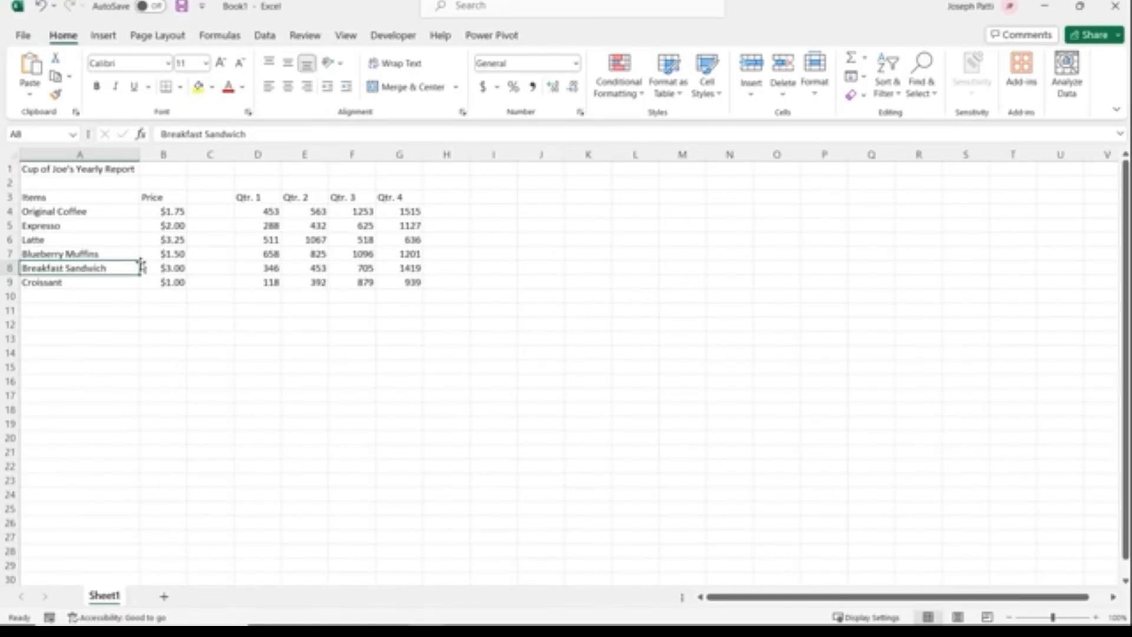
Narrow columns A through G so that the prices and most quarterly figures no longer fit their cells
left_click_drag(140, 154, 70, 155)
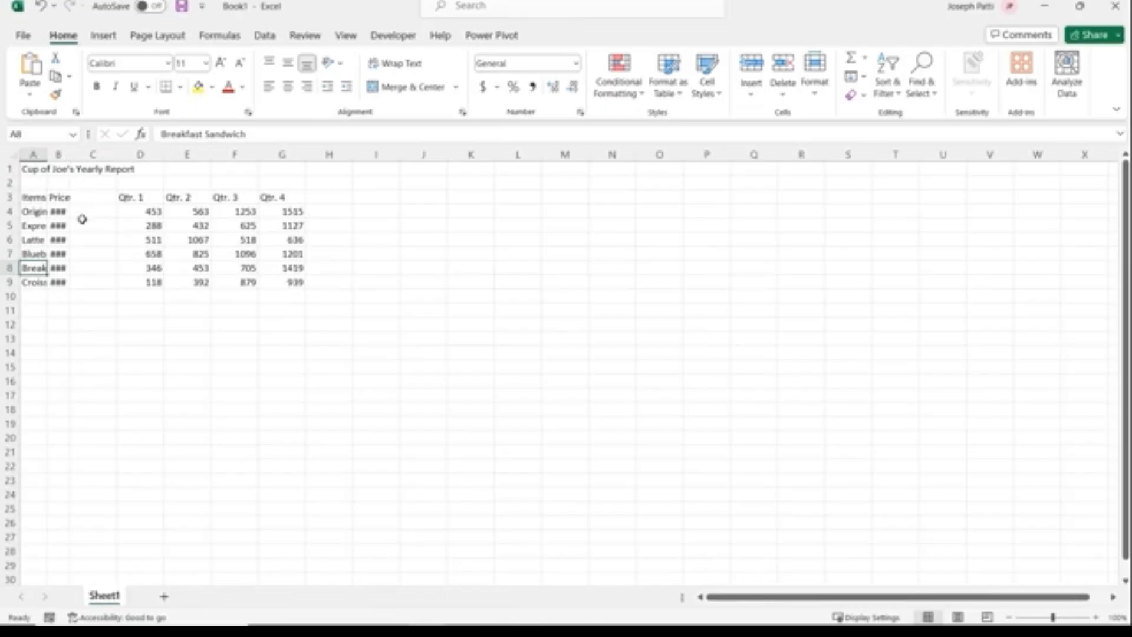
left_click(57, 212)
left_click(61, 227)
left_click(61, 240)
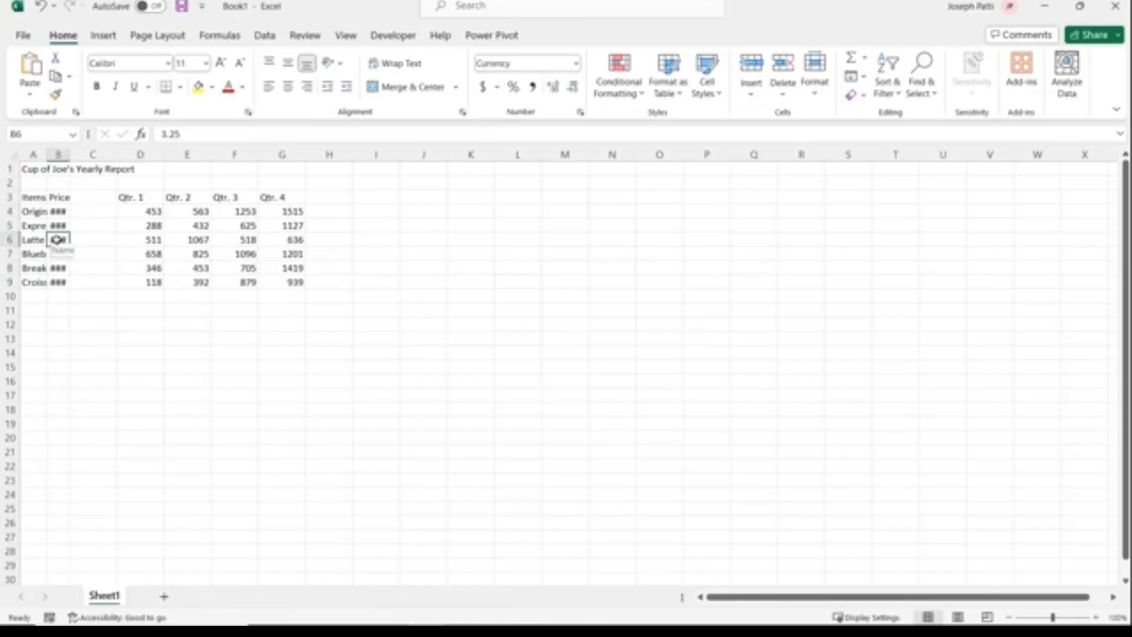
mouse_move(61, 246)
left_click_drag(164, 154, 188, 154)
left_click_drag(117, 156, 93, 155)
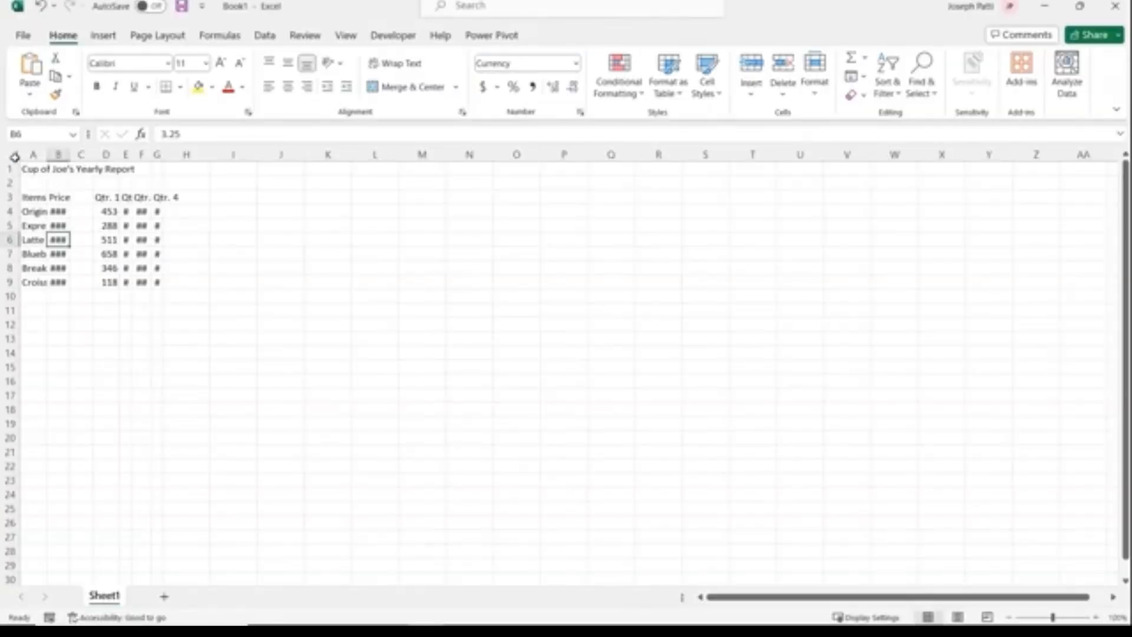
AutoFit the widths of all columns in the whole sheet at once
left_click(14, 156)
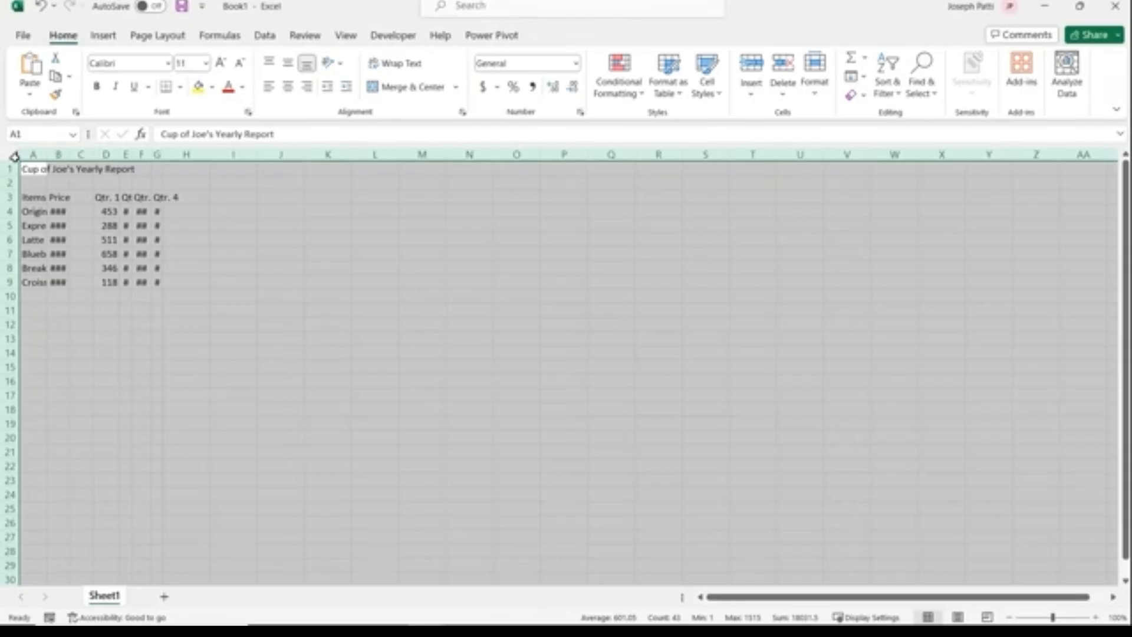
double_click(93, 155)
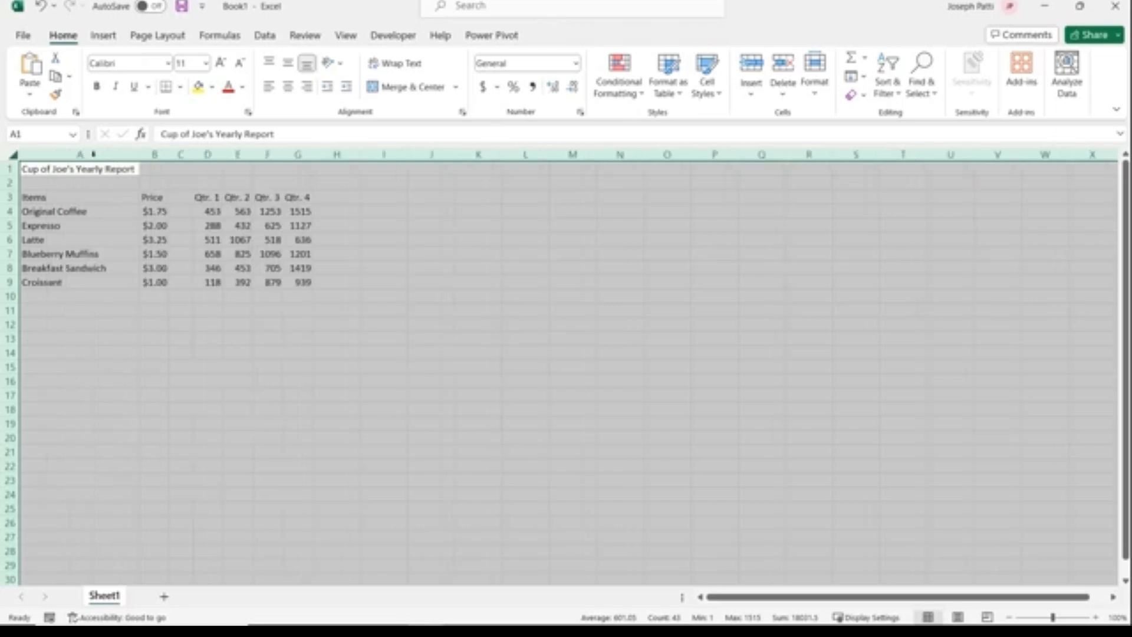
left_click(96, 198)
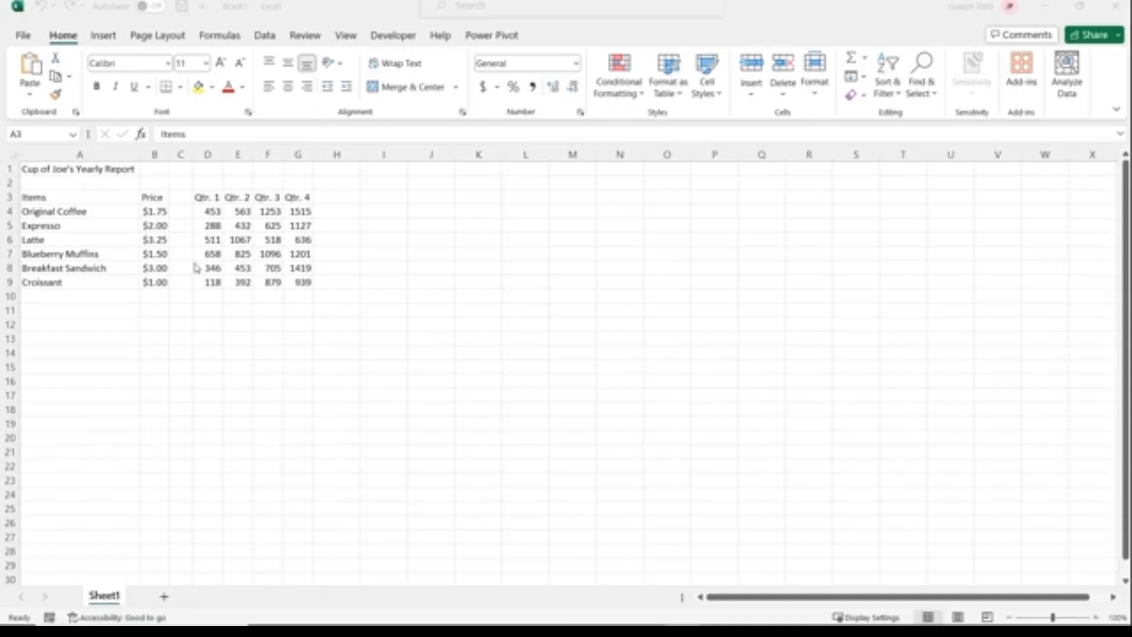
Enter the headings Calculations, Formulas and Functions in H24:J24 and widen columns H to J to fit them
scroll(335, 350, "down", 1)
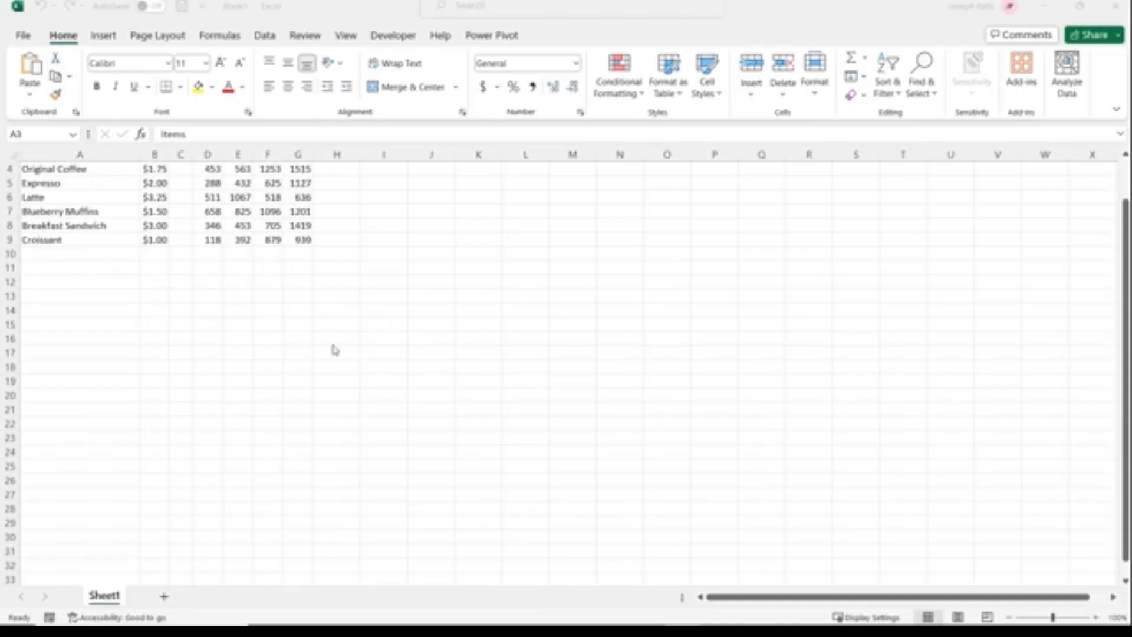
scroll(335, 350, "down", 4)
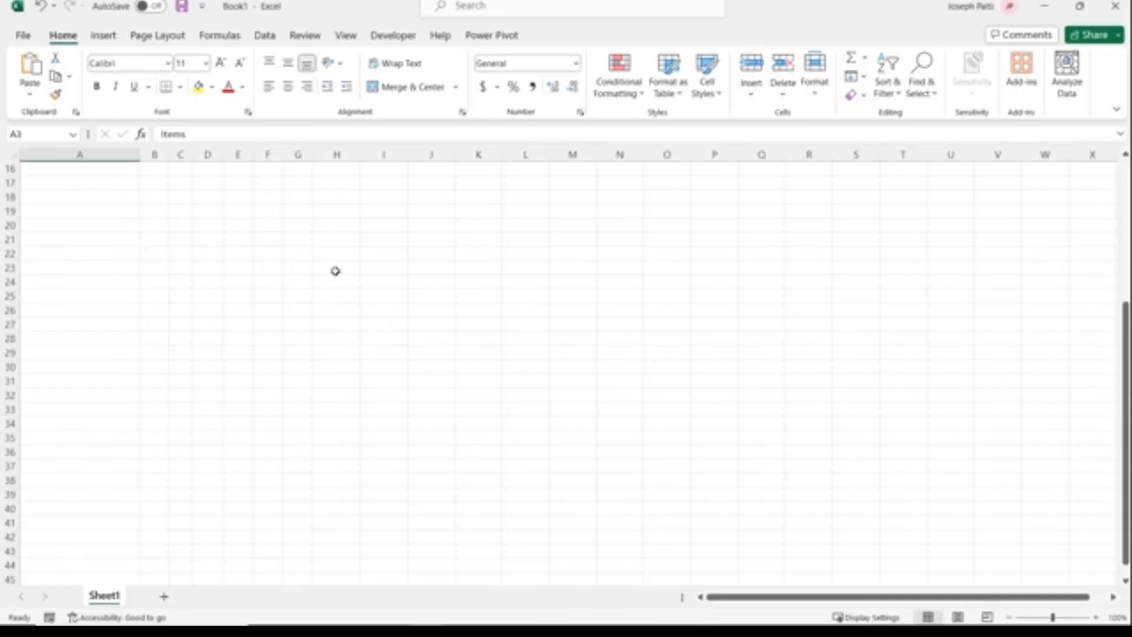
scroll(306, 277, "up", 3)
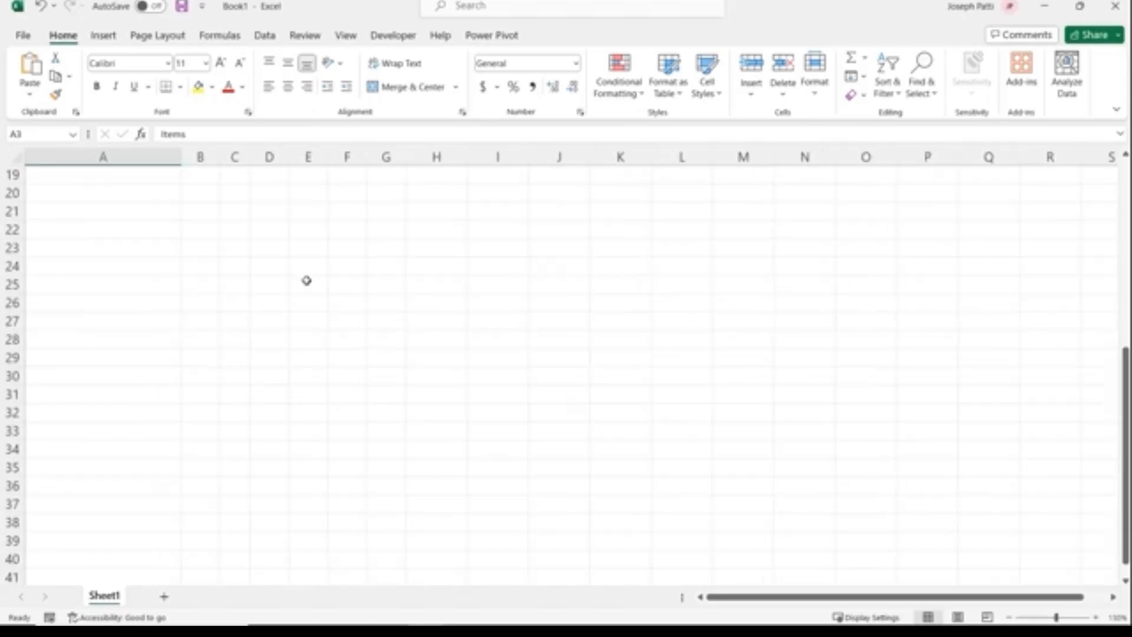
left_click(426, 266)
type("Cal")
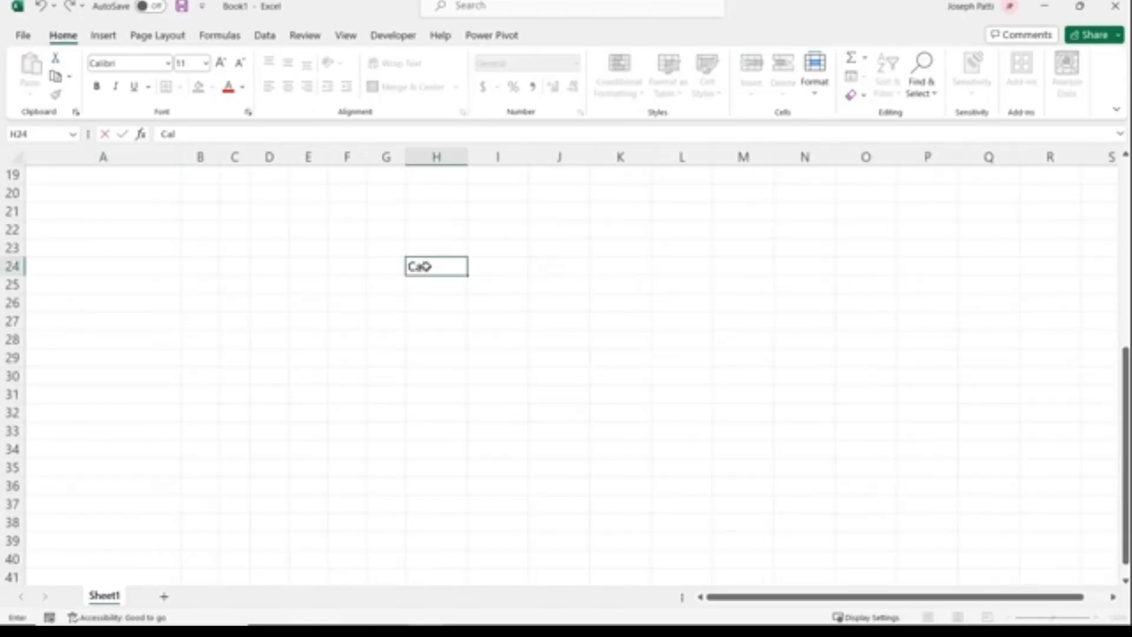
type("culations")
key("Tab")
type("Formulas")
key("Tab")
type("Functions")
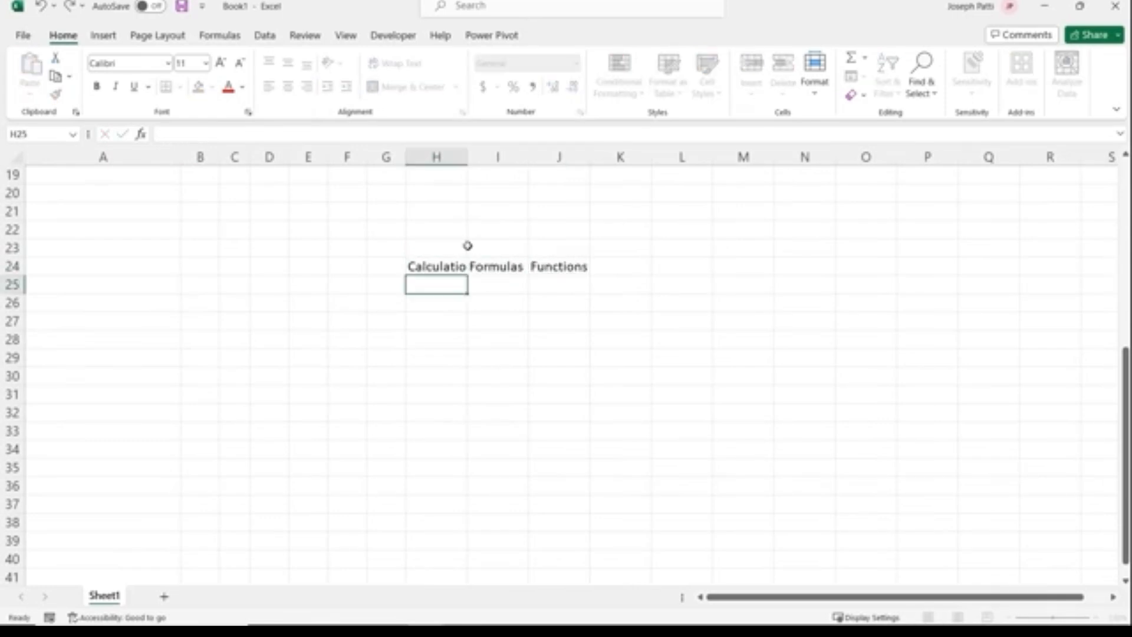
key("Return")
double_click(466, 158)
left_click_drag(543, 157, 628, 158)
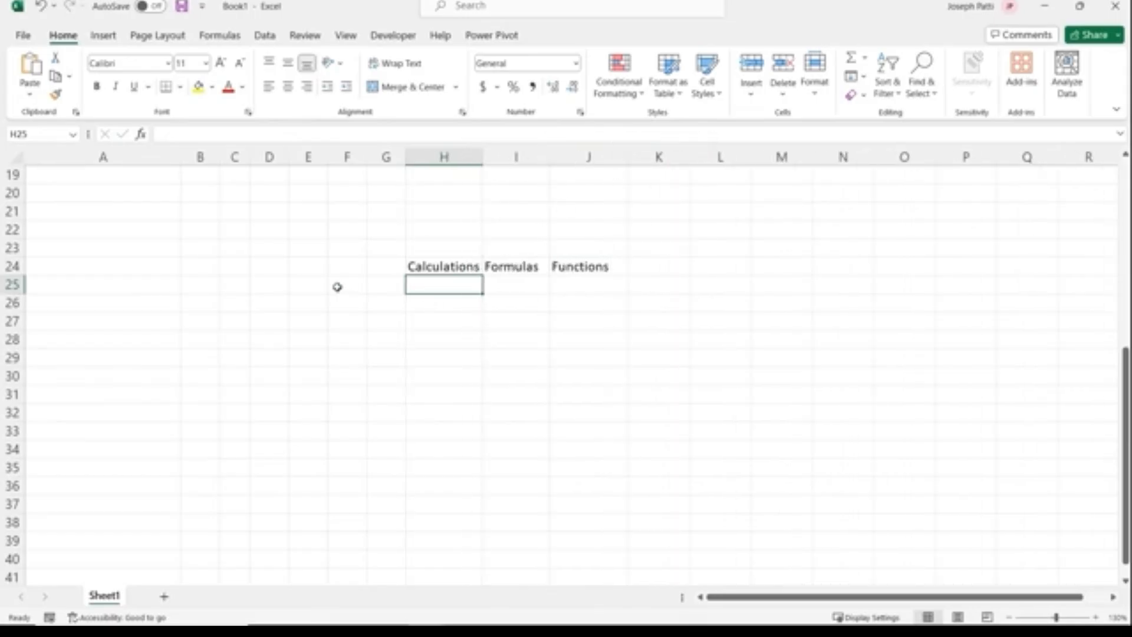
Enter the numbers 1, 2, 3, 4 and 5 down cells E24:E28
left_click(314, 268)
type("1 2")
key("Return")
type("3")
key("Return")
type("4")
key("Return")
type("5")
key("Return")
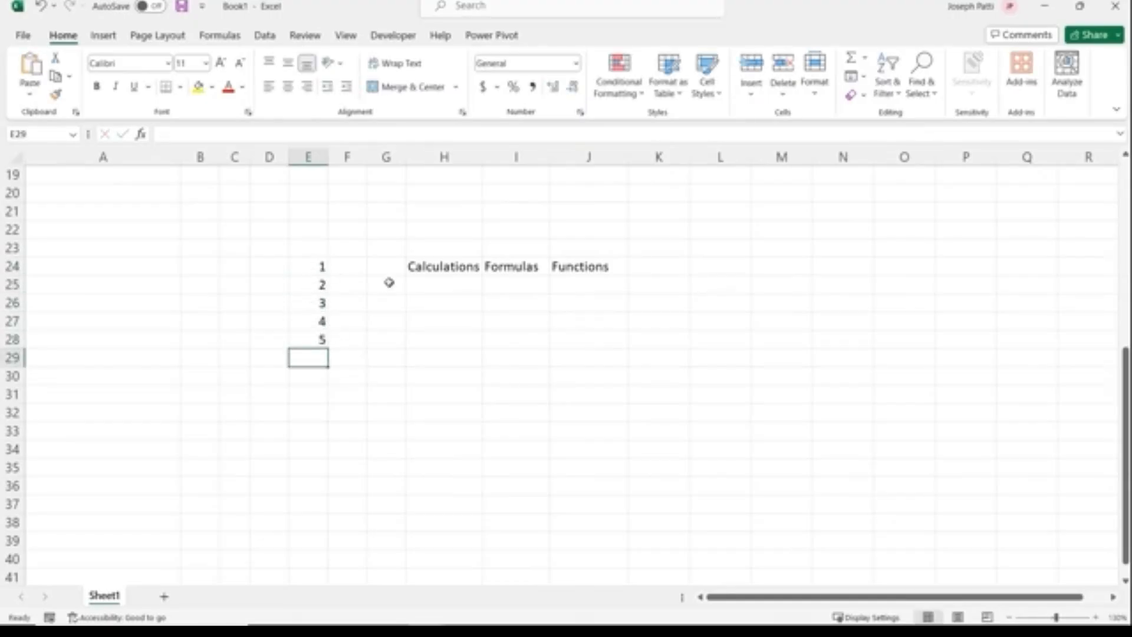
Add the typed numbers in H25 with =1+2+3+4+5 and note Slow in H26
left_click(456, 286)
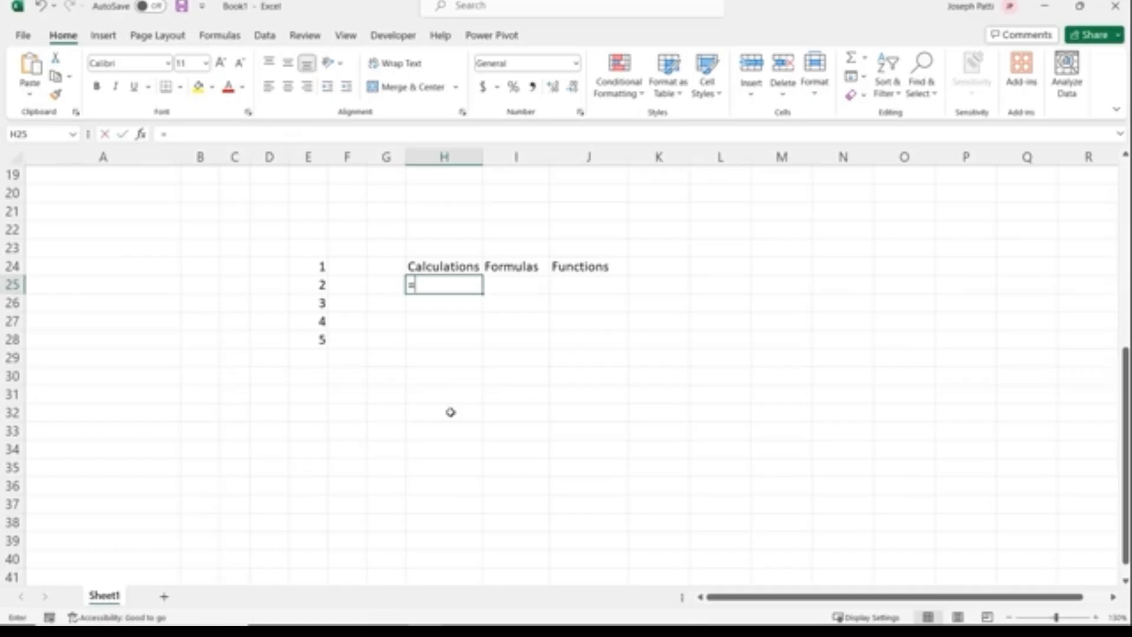
type("=")
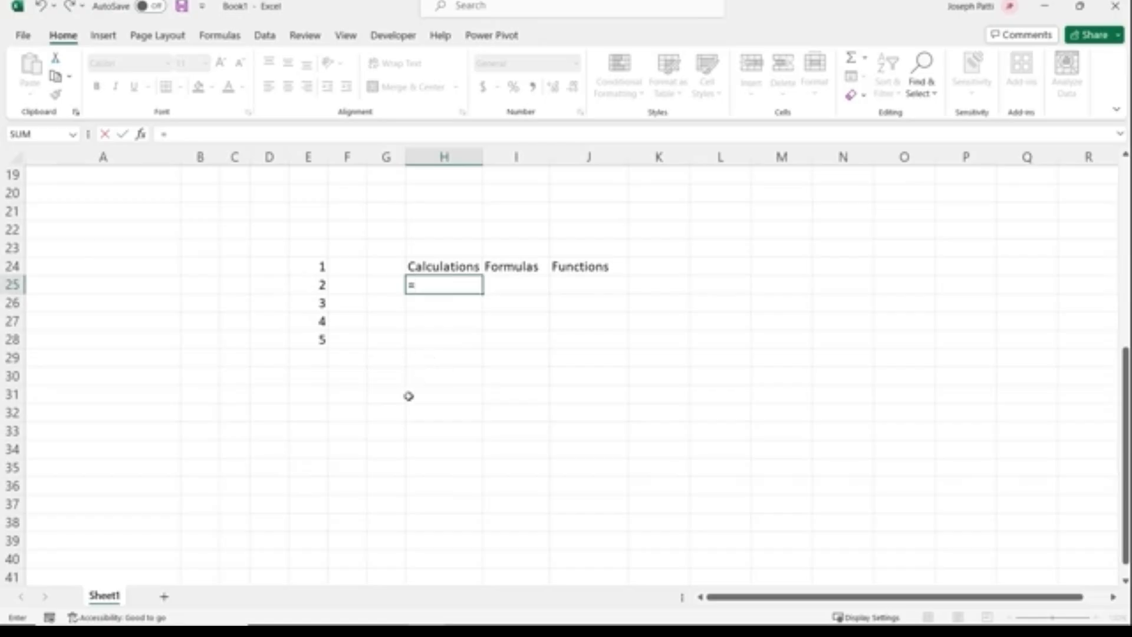
type("1+2+3+4+5")
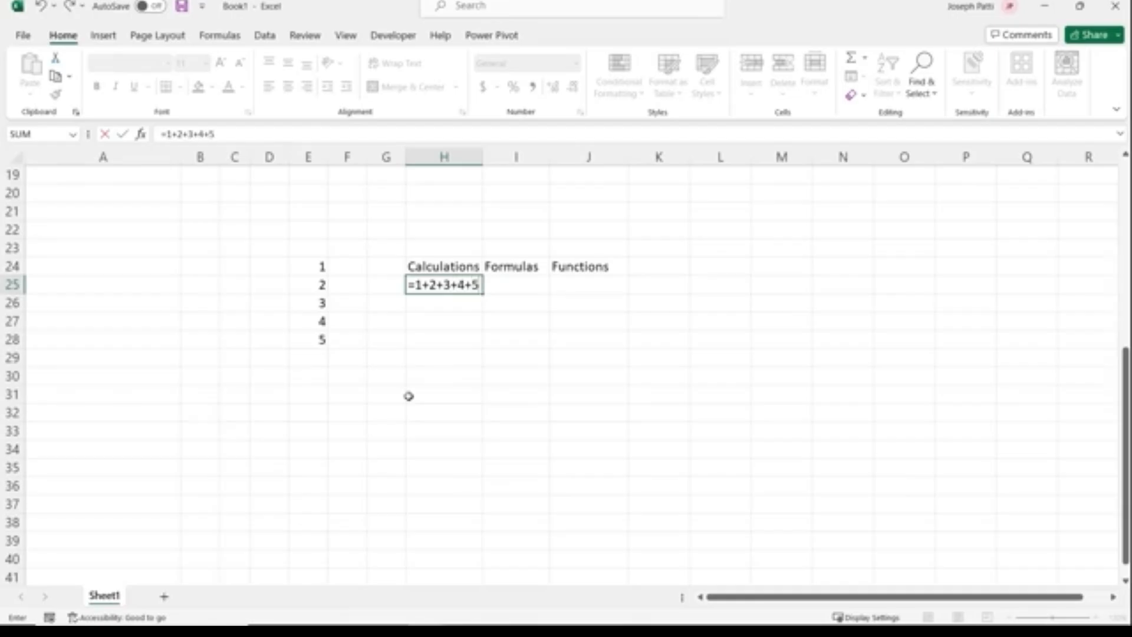
key("Return")
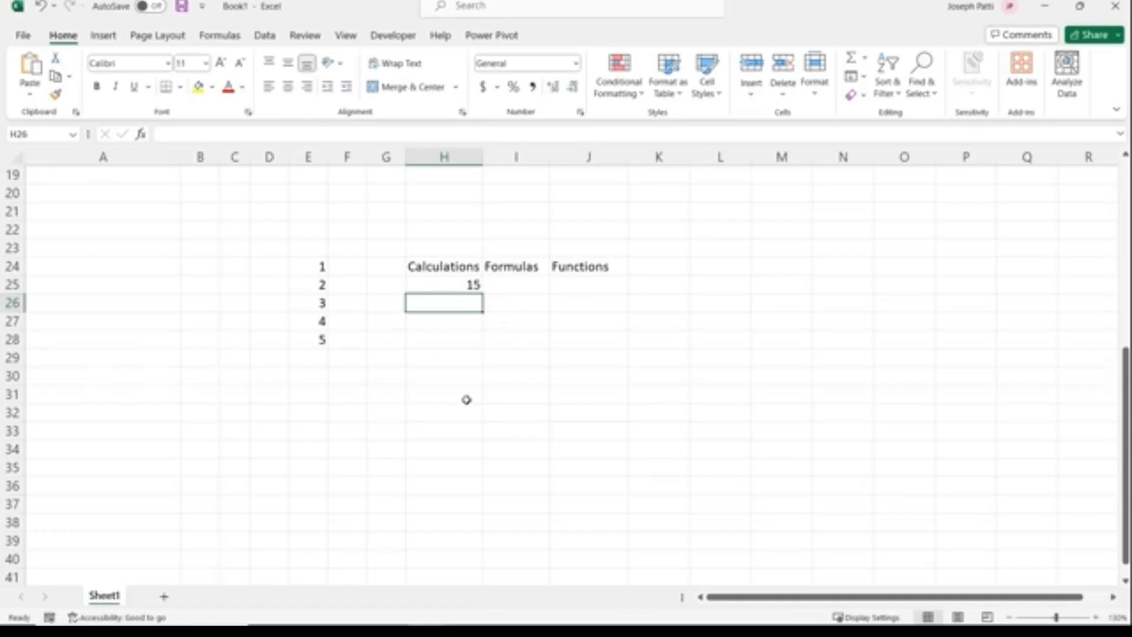
type("Slow")
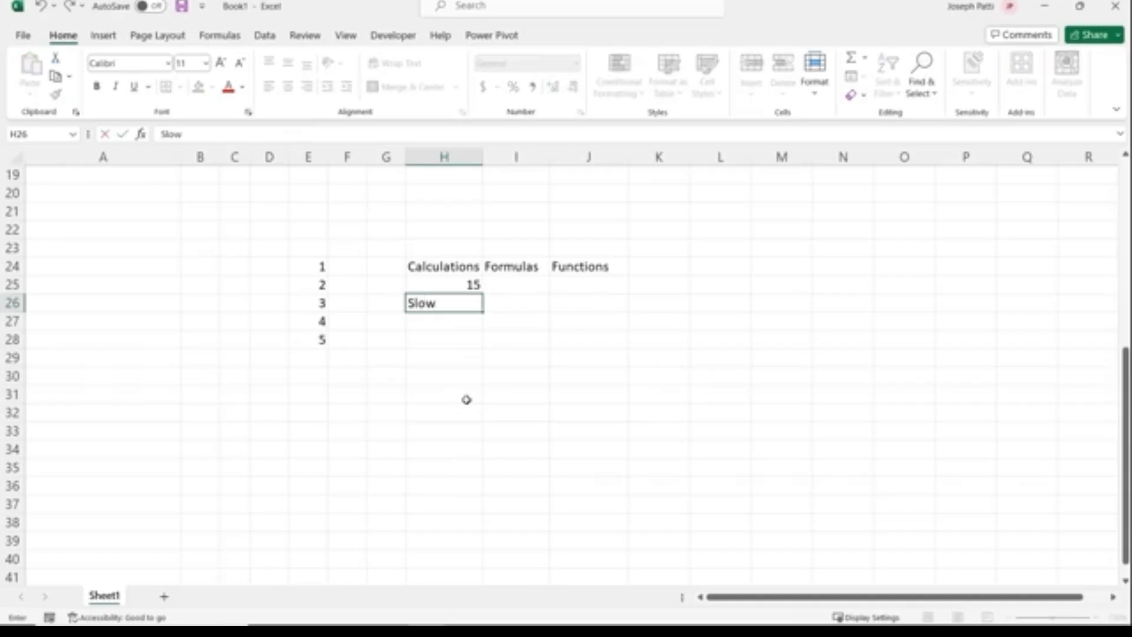
key("Return")
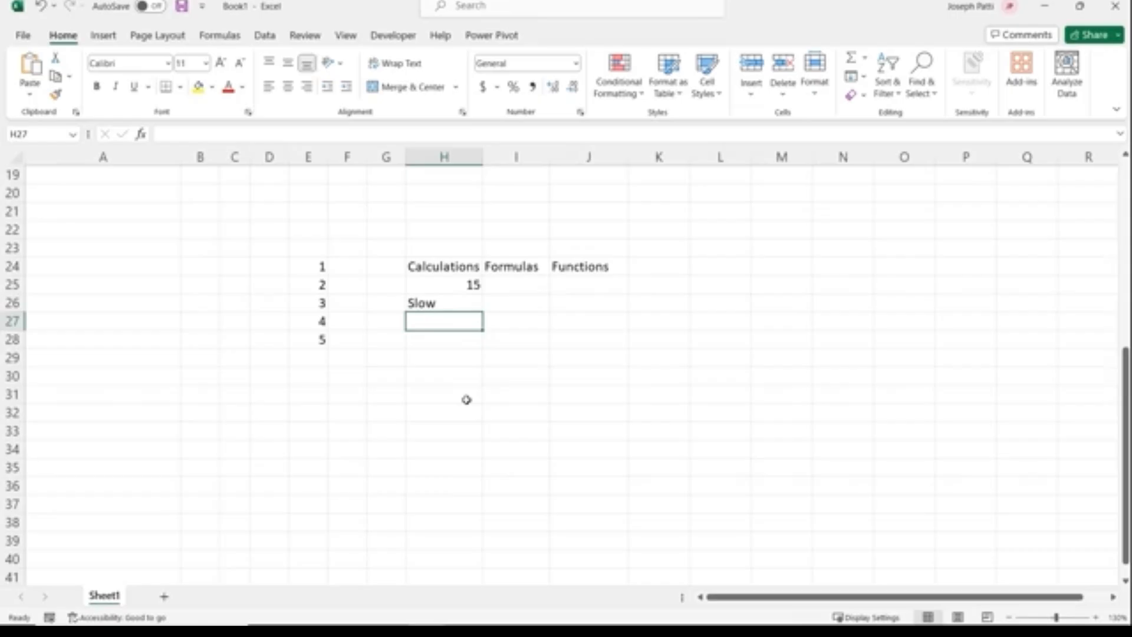
Change E28 to 10 to test the hard-coded calculation, and set it back to 5
left_click(319, 342)
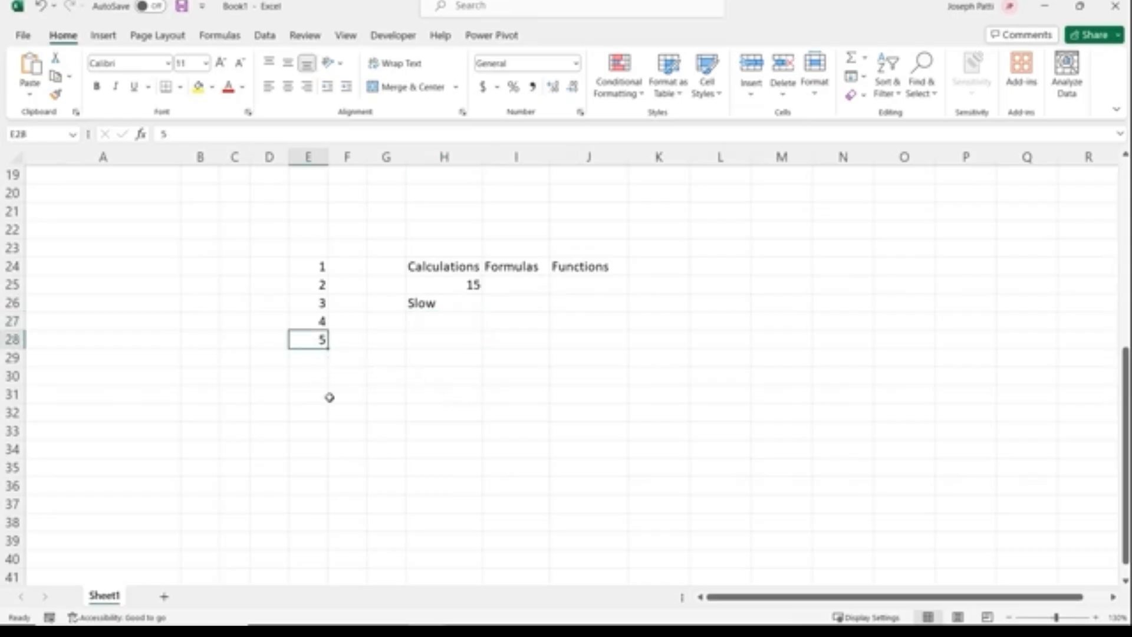
type("10")
key("Return")
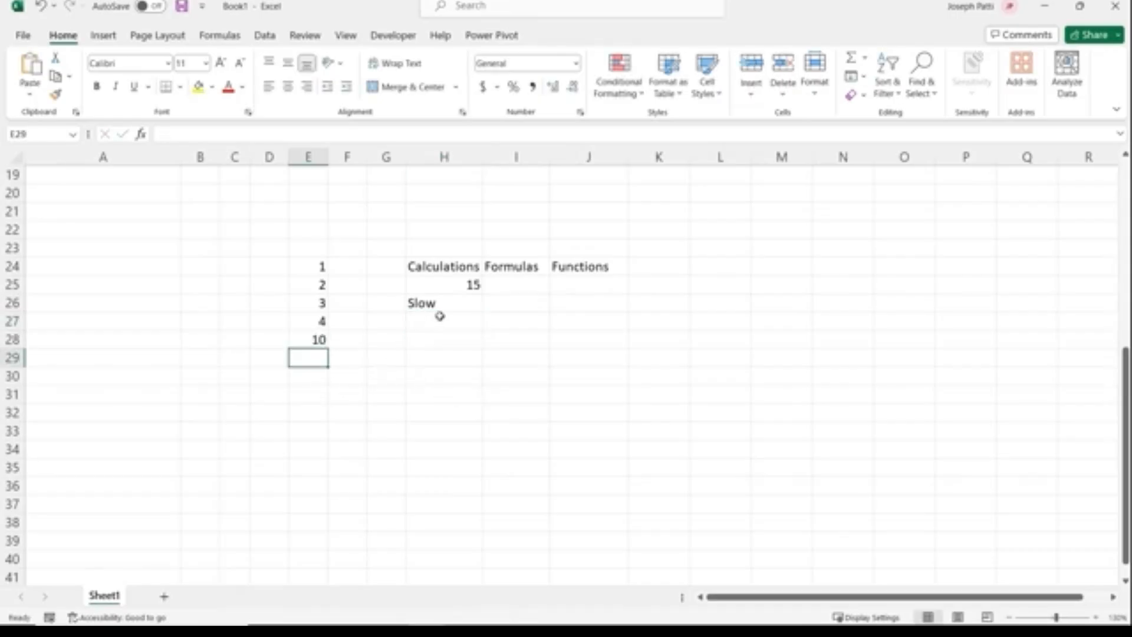
left_click(319, 341)
type("5")
Note Not Dynamic in H27 and AutoFit column H to the text
left_click(425, 321)
type("Not Dynamic")
left_click(451, 375)
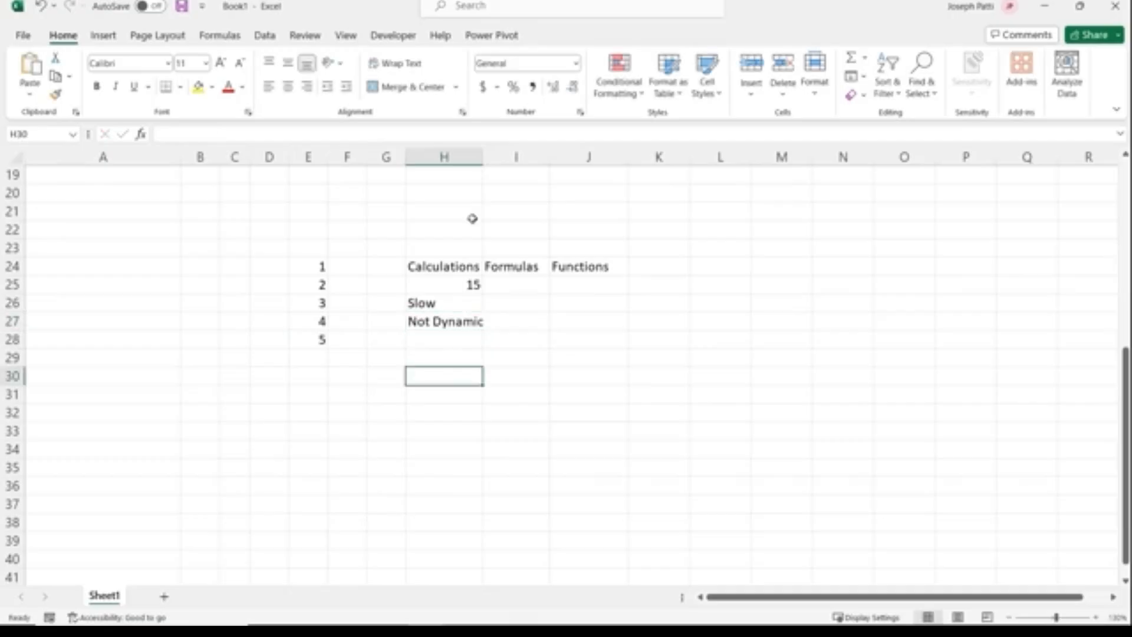
double_click(483, 157)
Sum the five cells in I25 with the formula =E24+E25+E26+E27+E28 and note Slow in I26
left_click(539, 284)
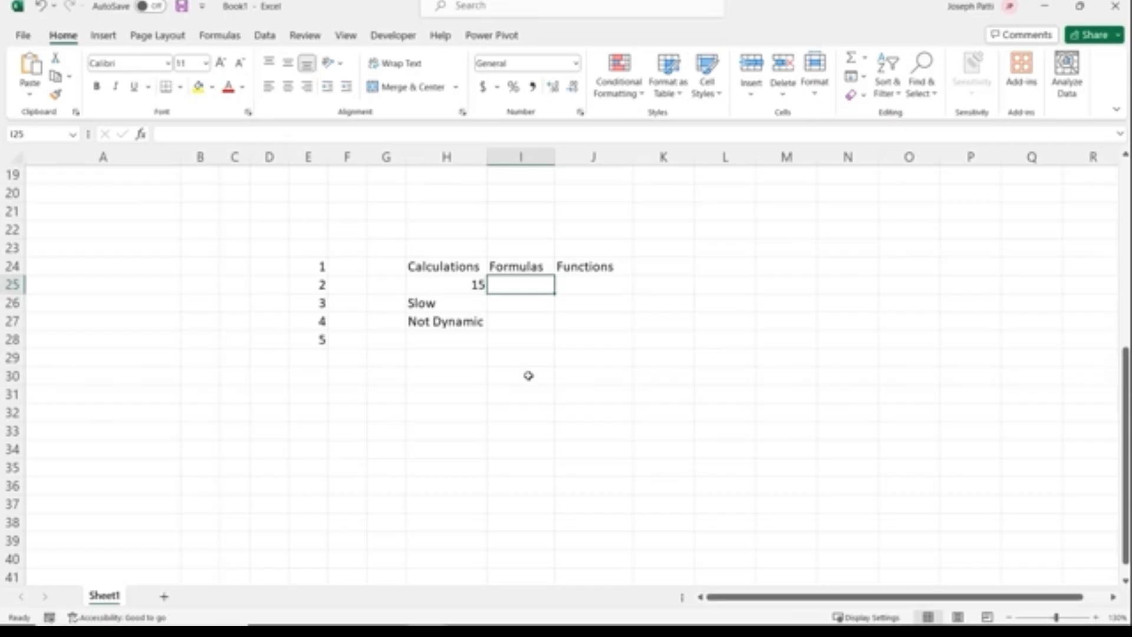
type("=")
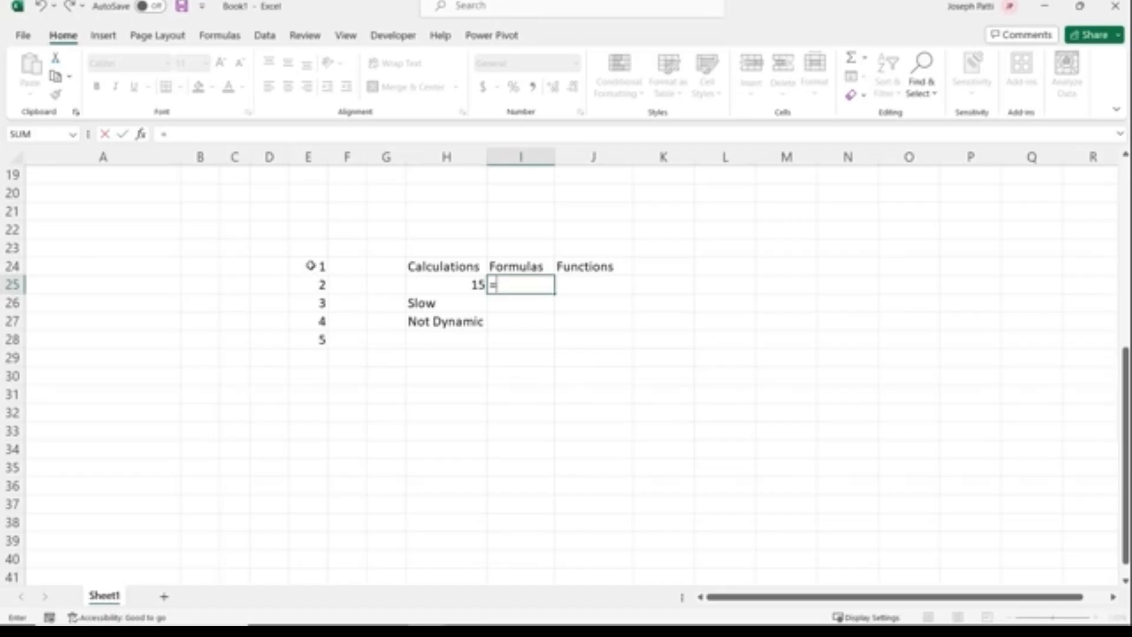
left_click(310, 266)
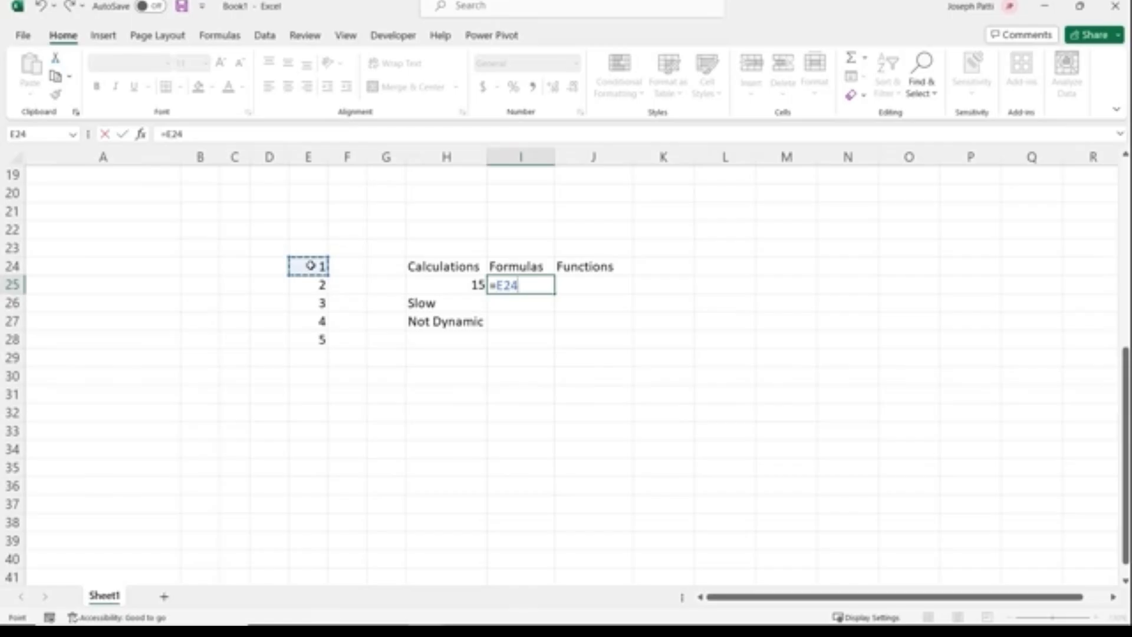
type("+")
left_click(308, 284)
type("+")
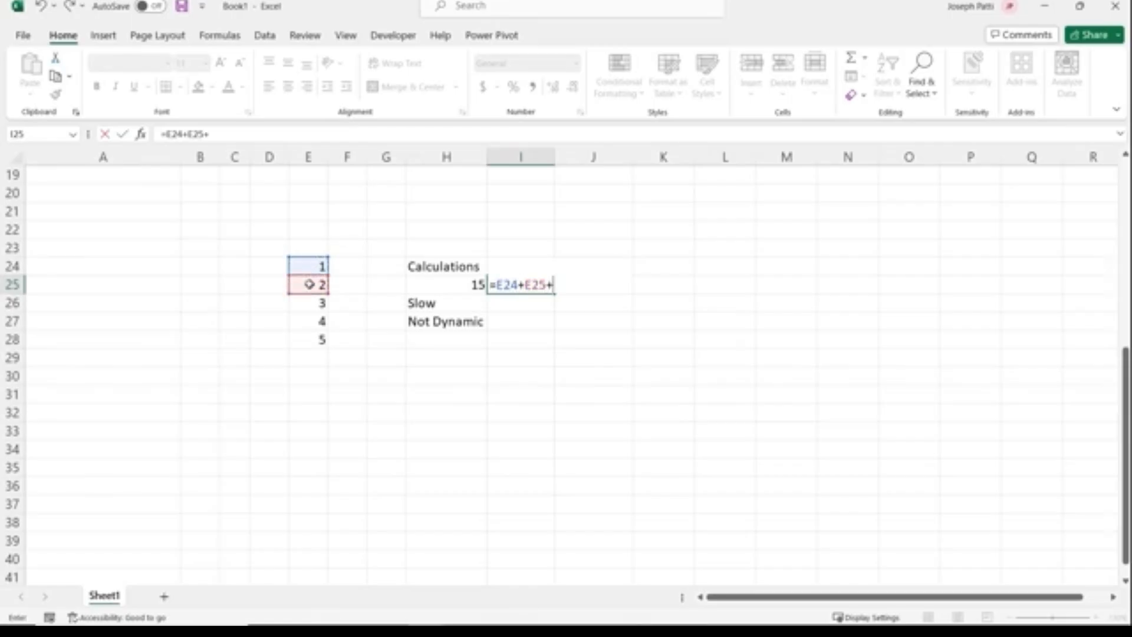
left_click(309, 302)
type("+")
left_click(305, 322)
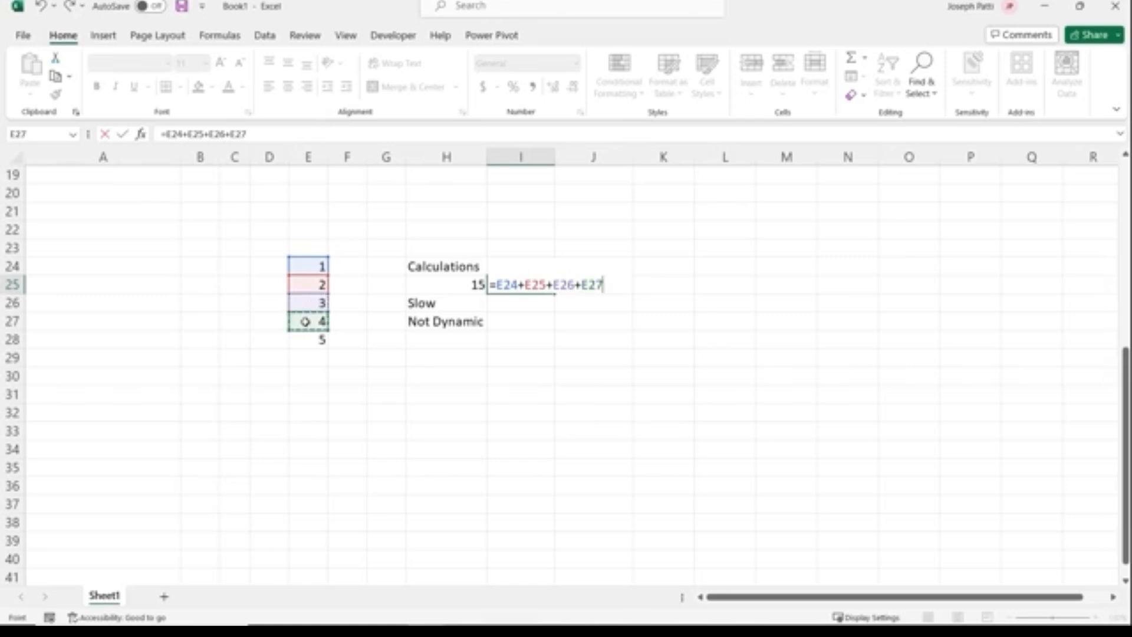
type("+")
left_click(306, 339)
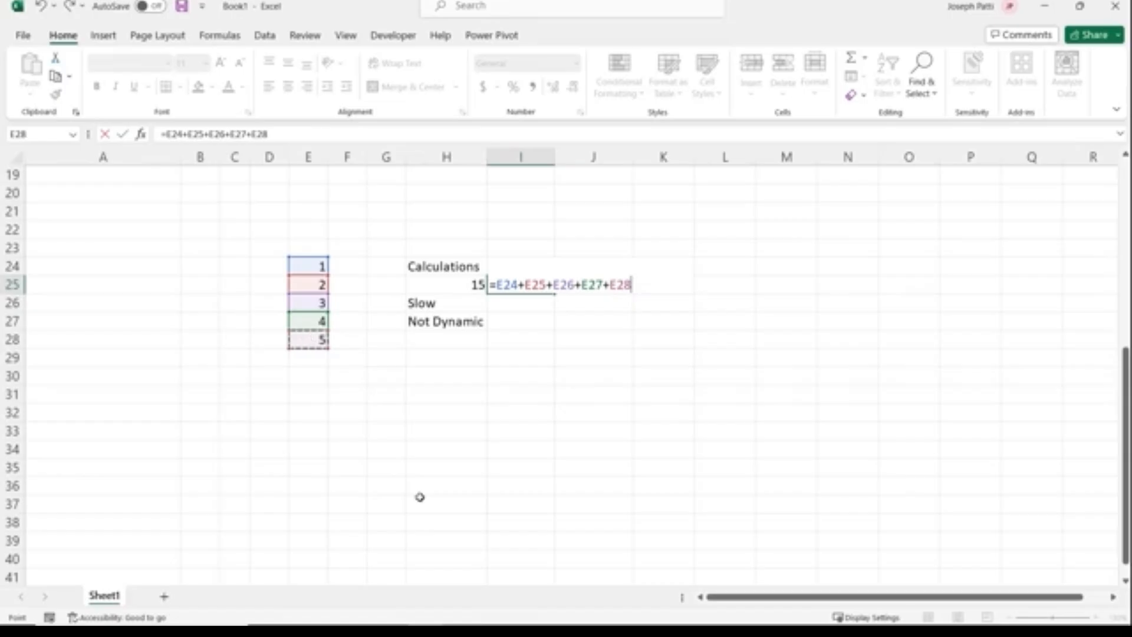
key("Return")
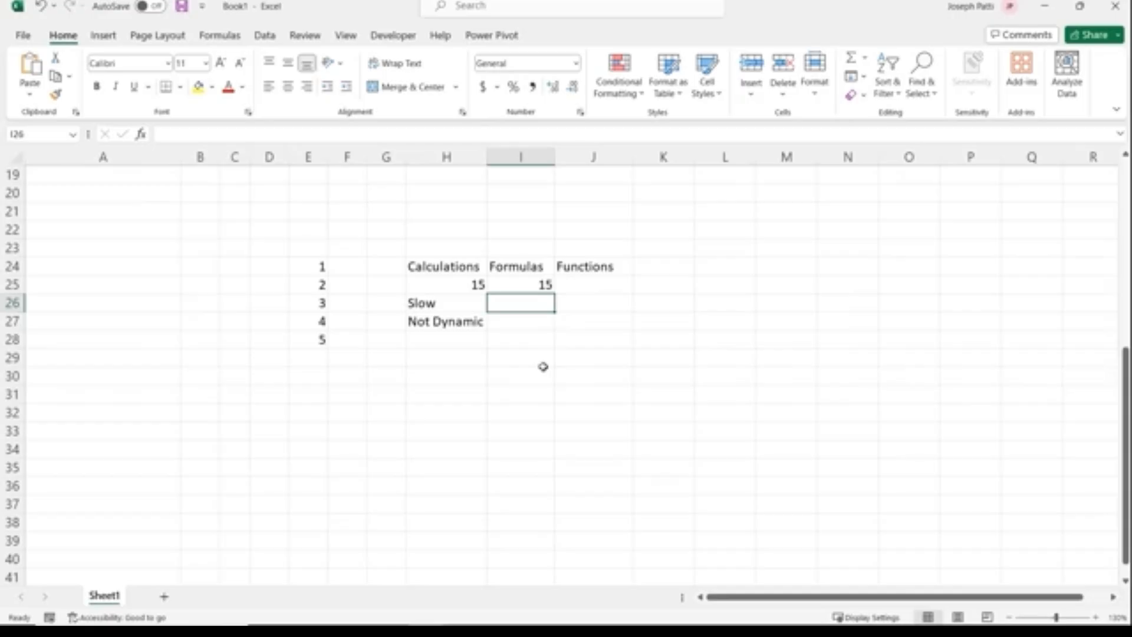
type("Slow")
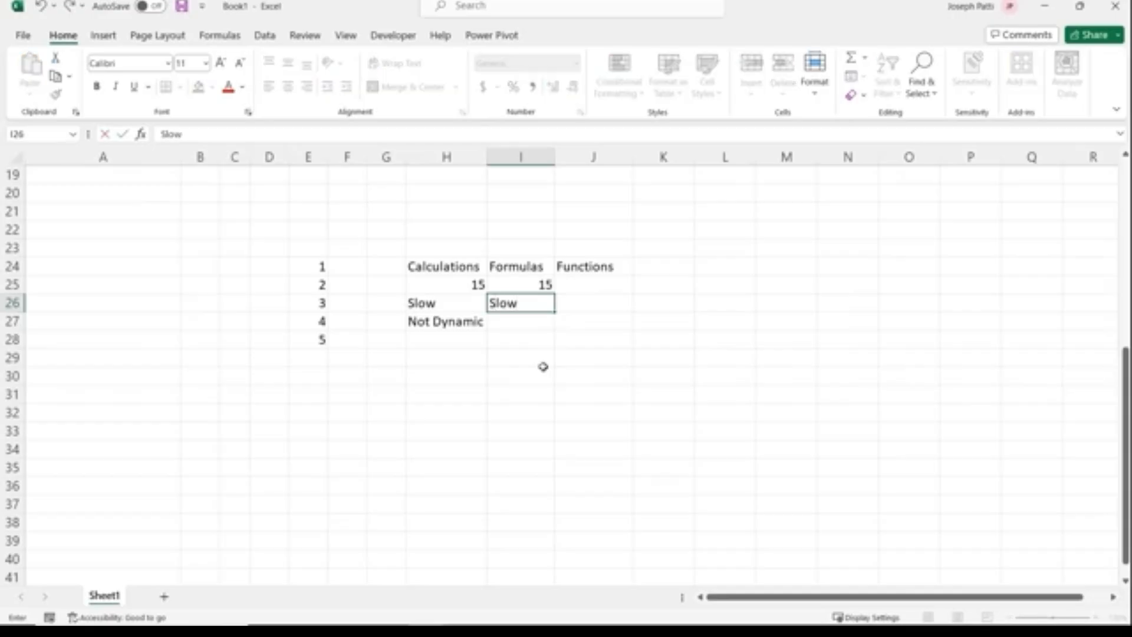
left_click(522, 323)
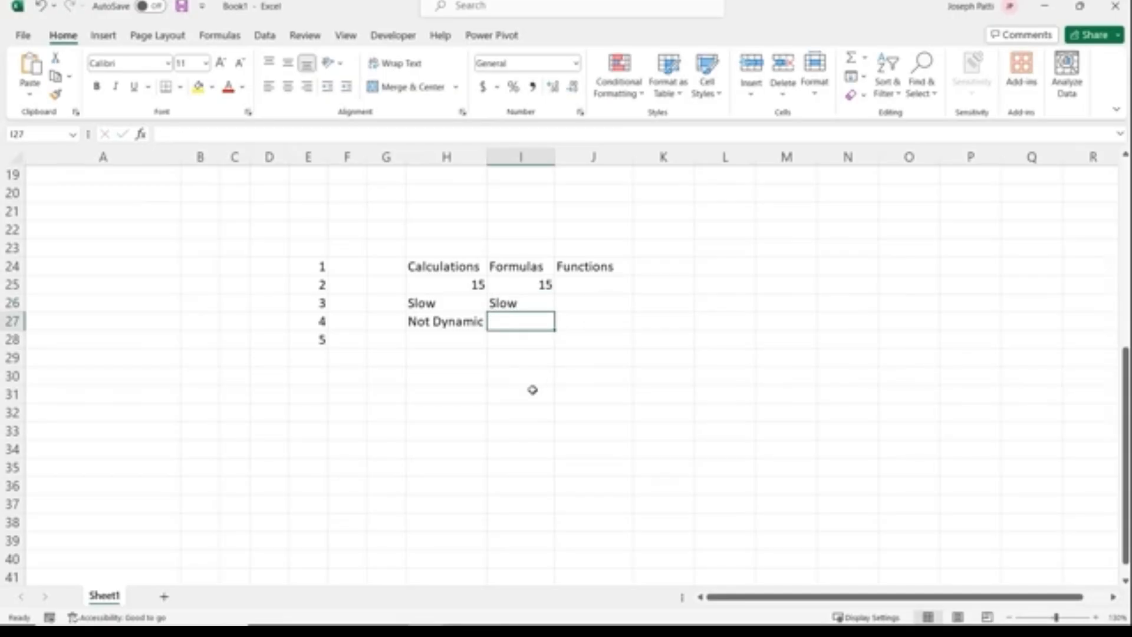
Change the last number, in E28, to 10 to test the cell-reference formula
left_click(310, 343)
type("10")
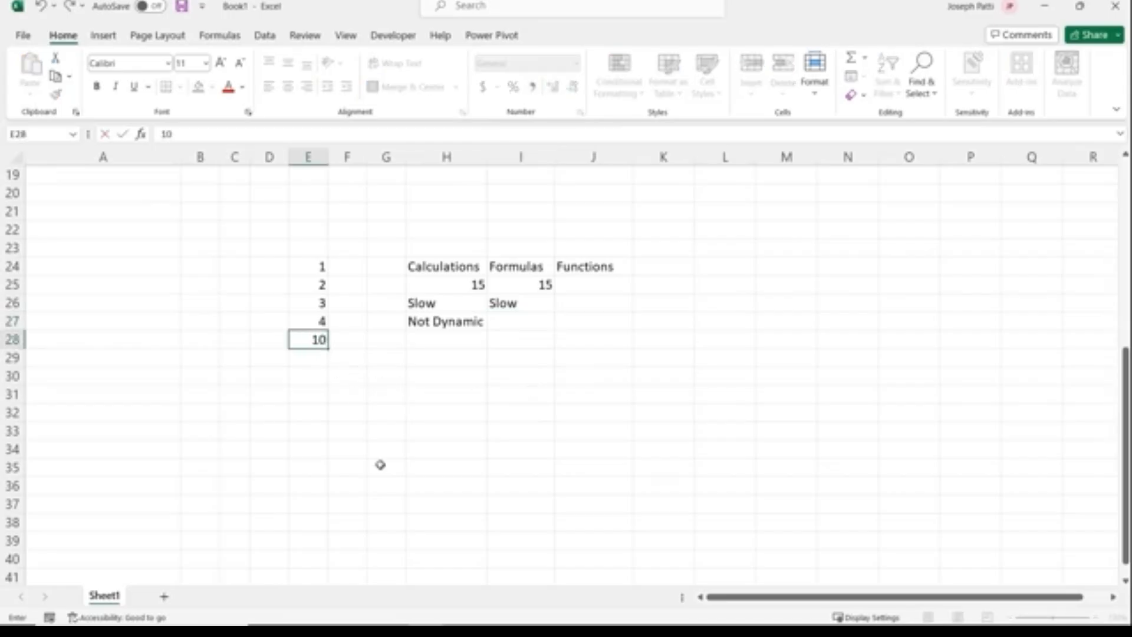
key("Return")
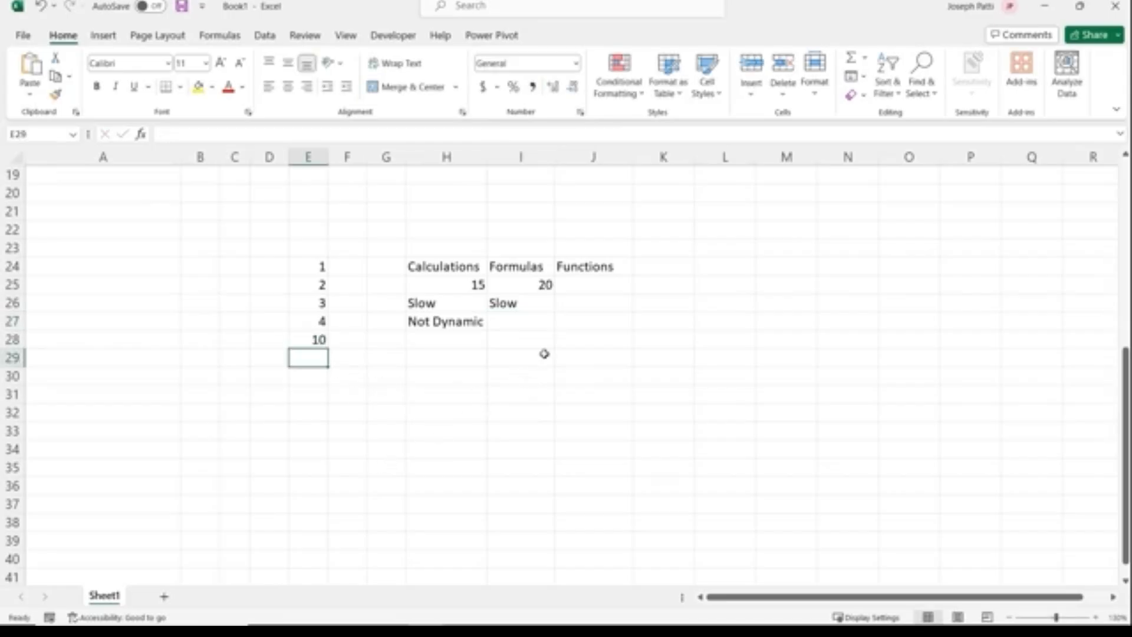
Note Dynamic in I27 under Formulas and set E28 back to 5
left_click(532, 323)
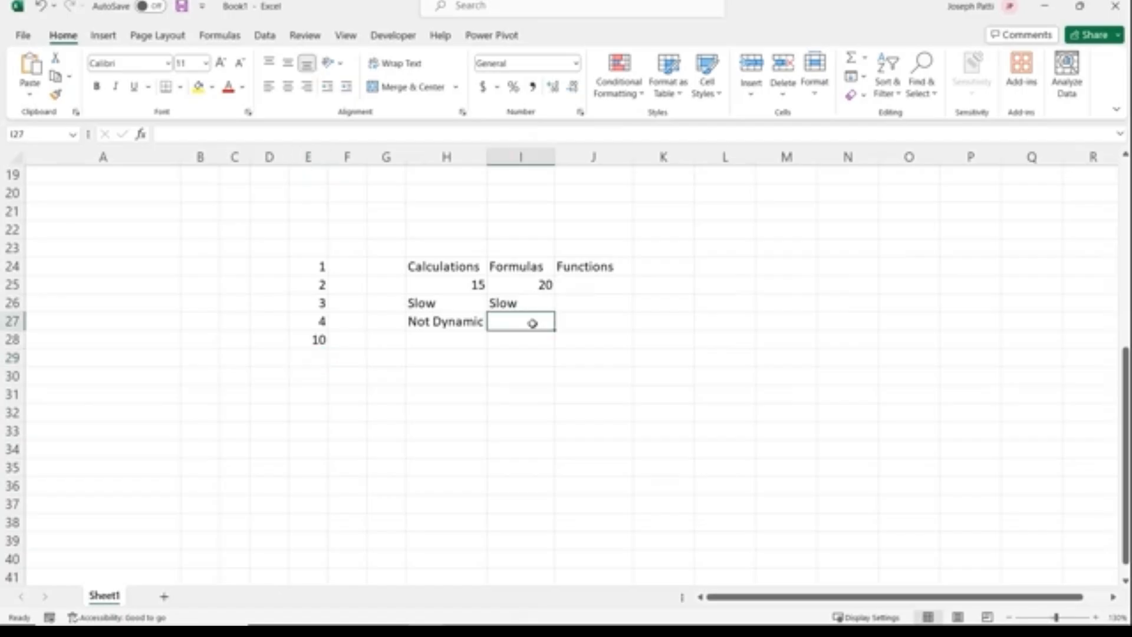
type("Dynamic")
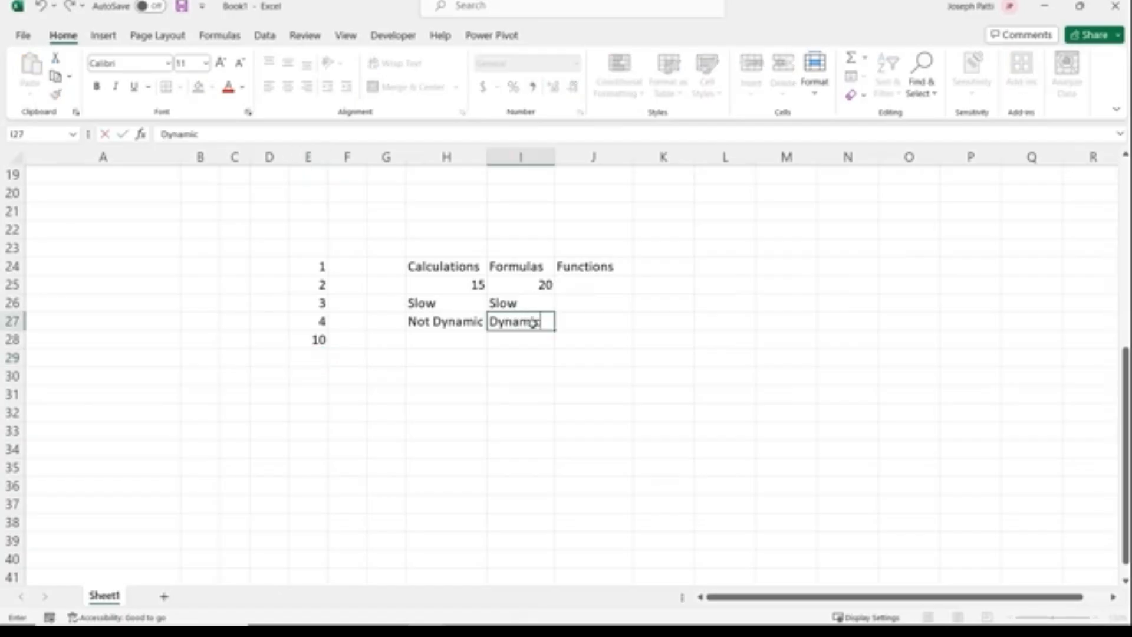
key("Return")
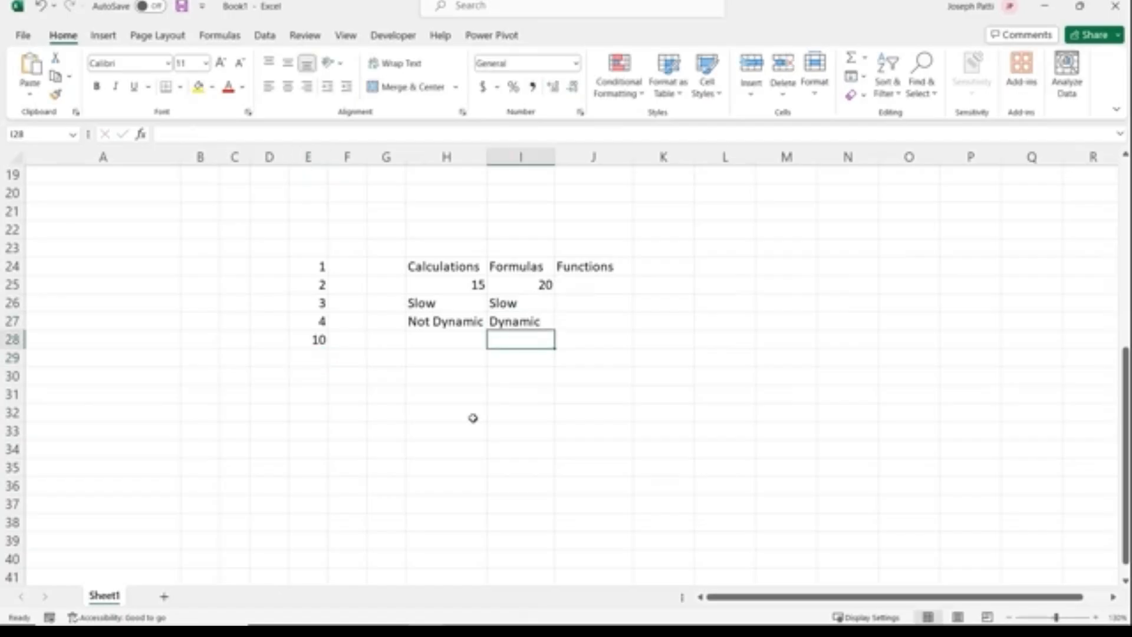
left_click(308, 339)
type("5")
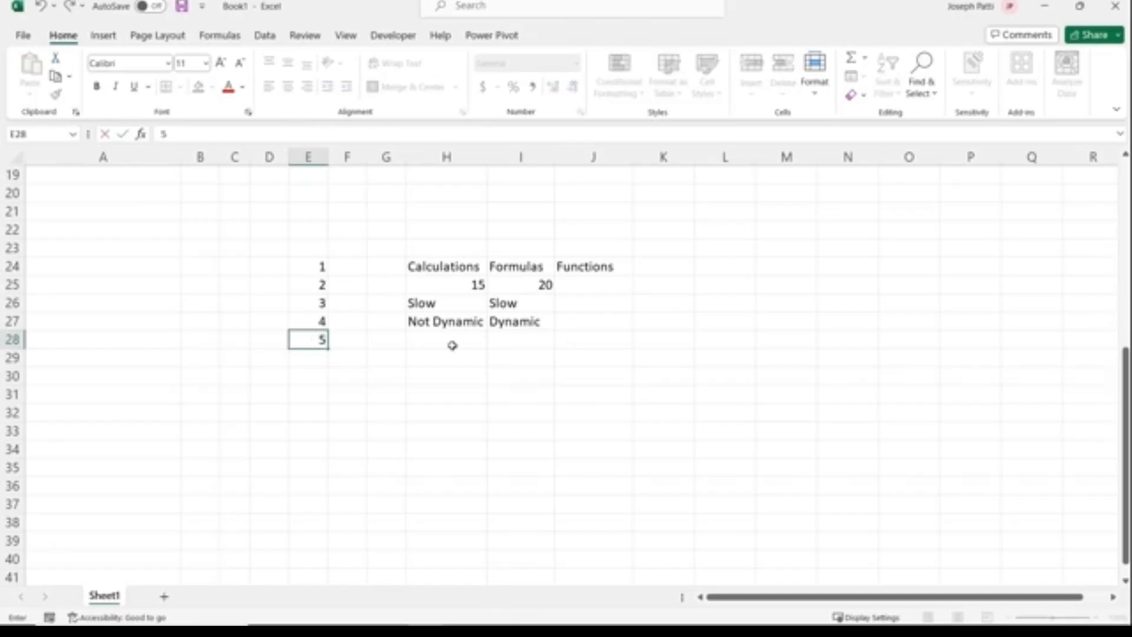
List Mutiply, Divide and Subtract down cells I28:I30 under the Formulas notes
left_click(525, 341)
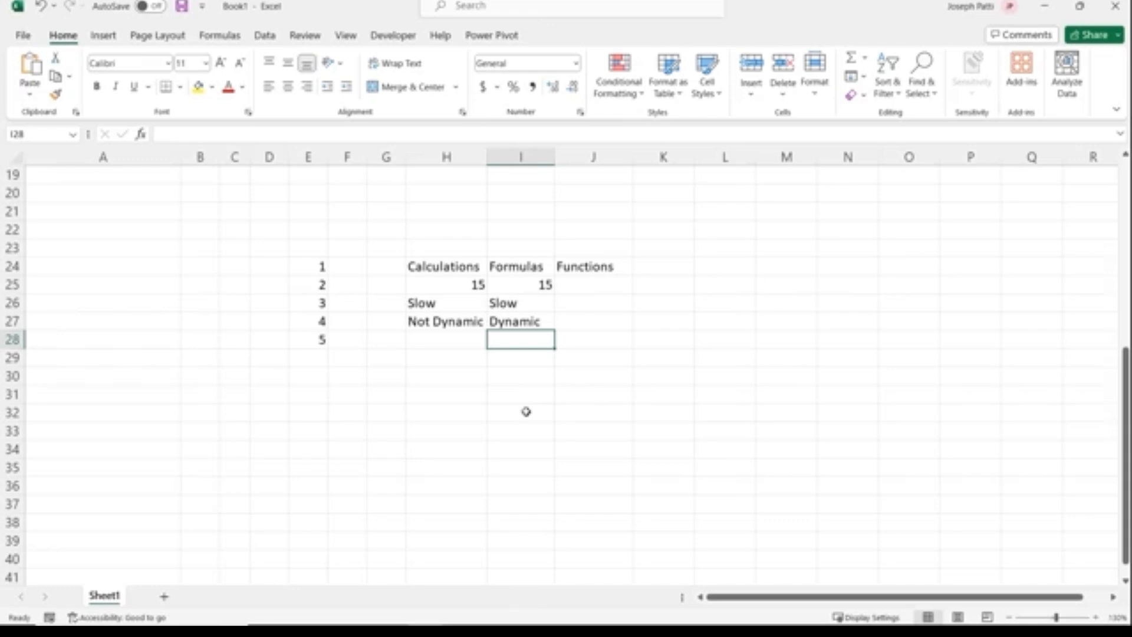
type("Mutlp")
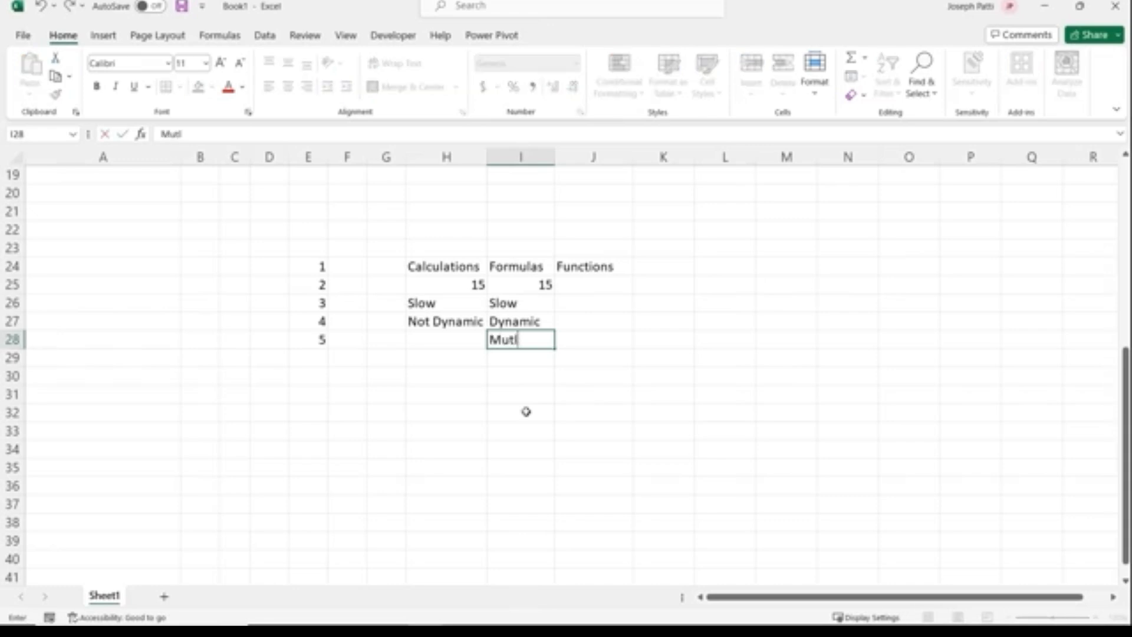
key("BackSpace")
key("BackSpace")
key("BackSpace")
type("tiply")
key("Return")
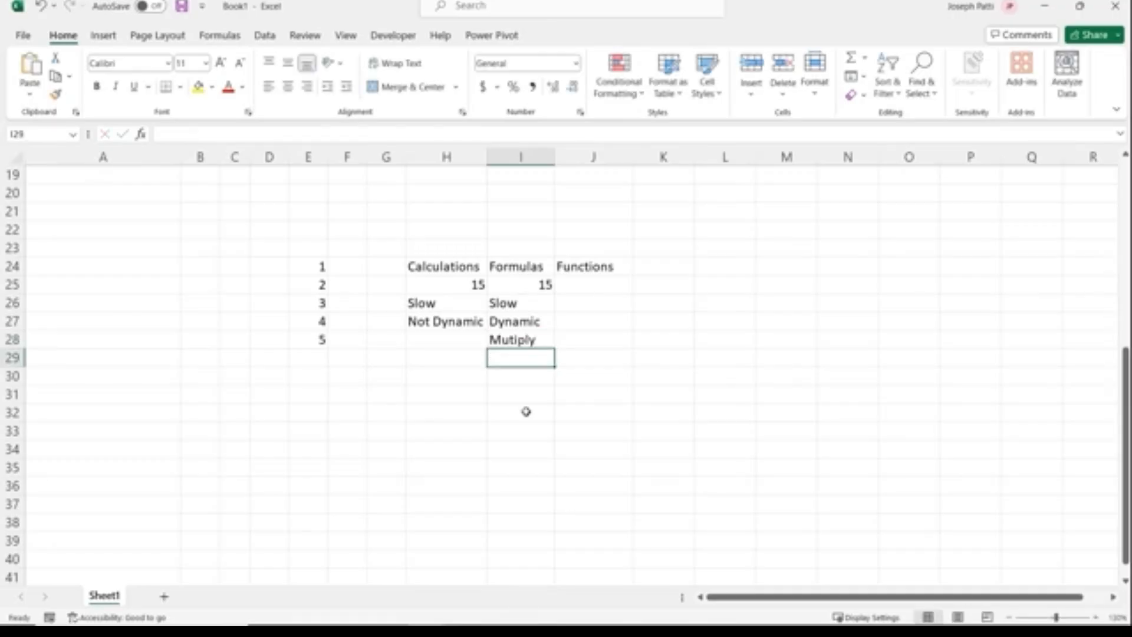
type("Divide")
key("Return")
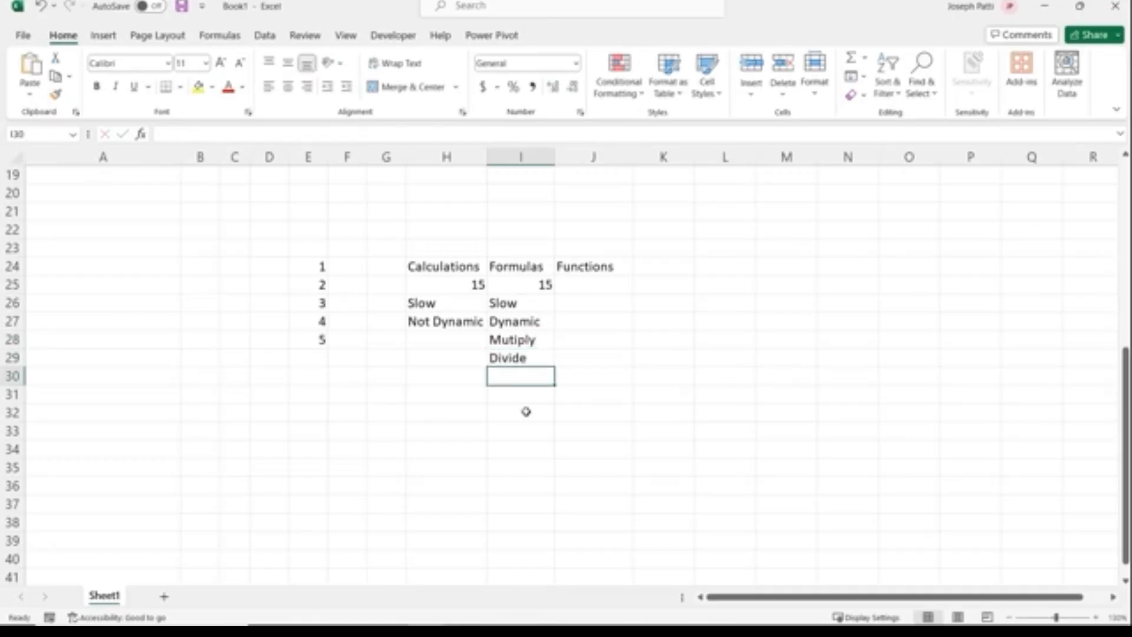
type("Subtract")
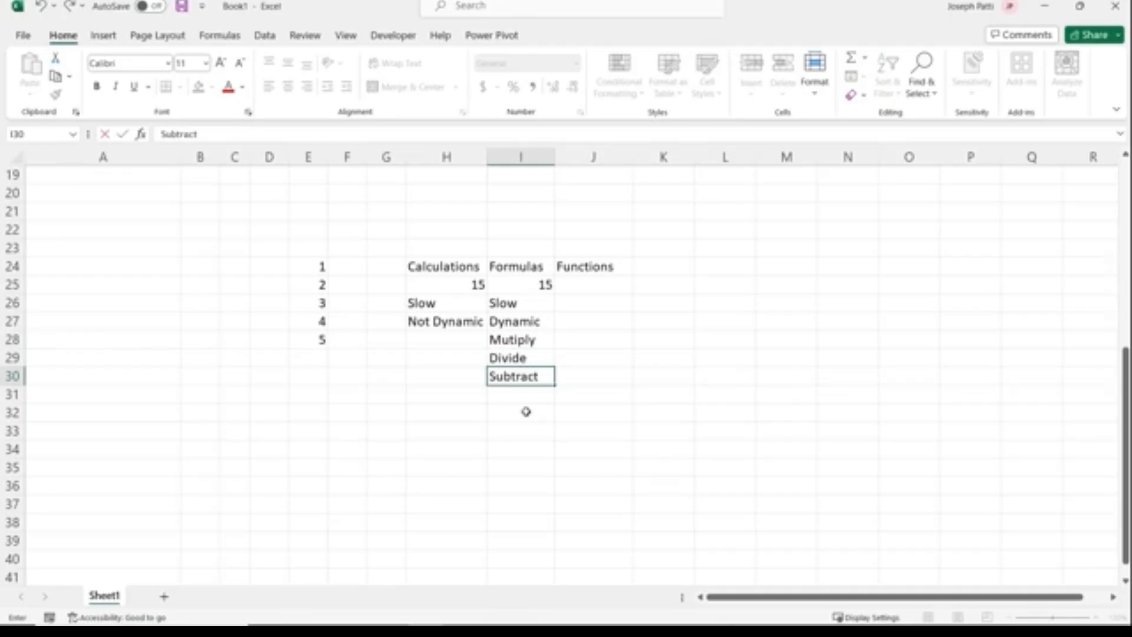
left_click(526, 412)
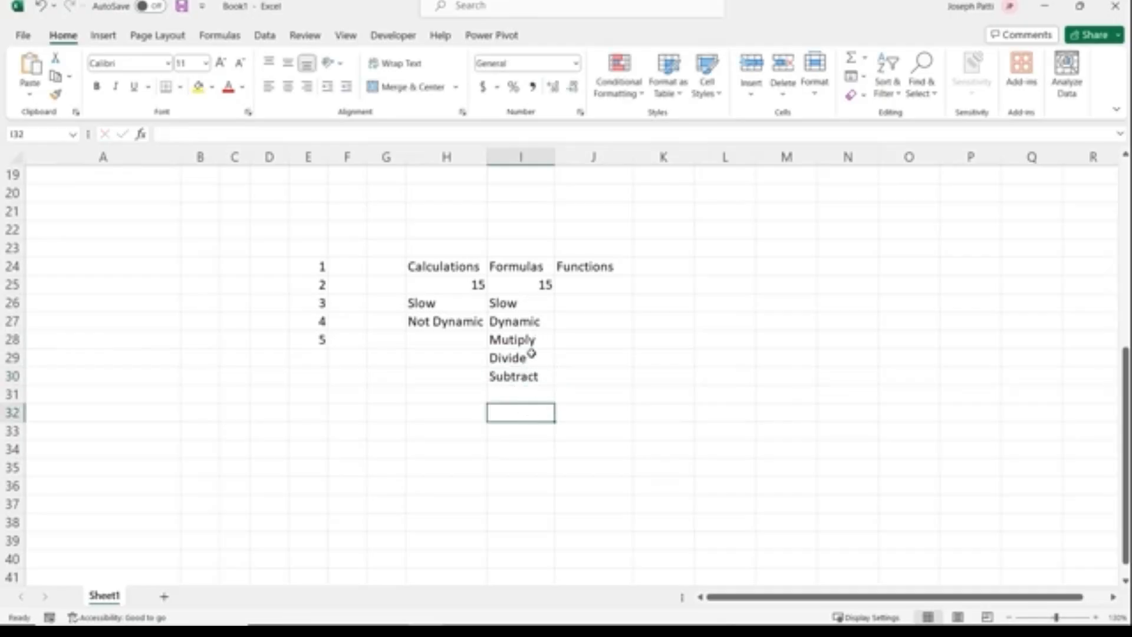
Browse the suggested functions starting with S for a formula in J25, and discard the entry
left_click(595, 289)
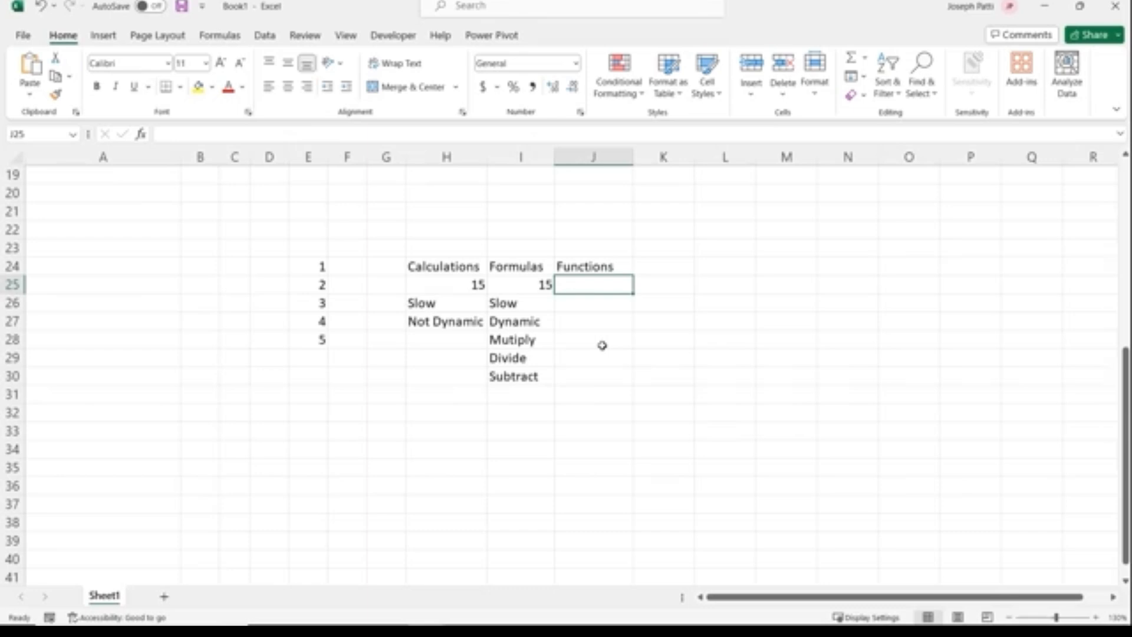
type("=")
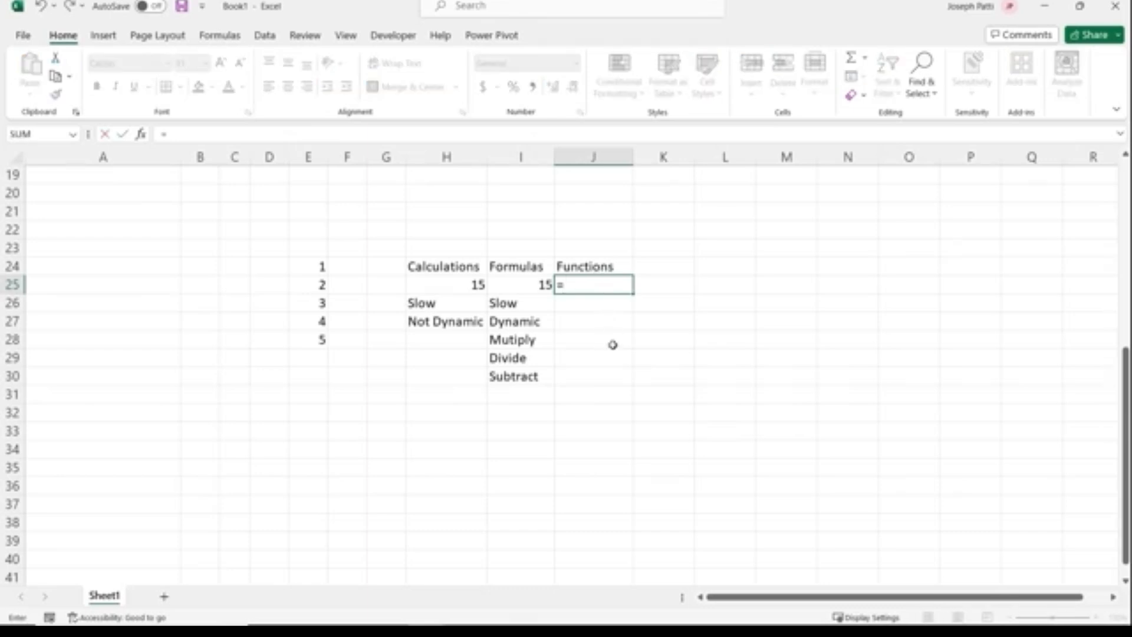
type("s")
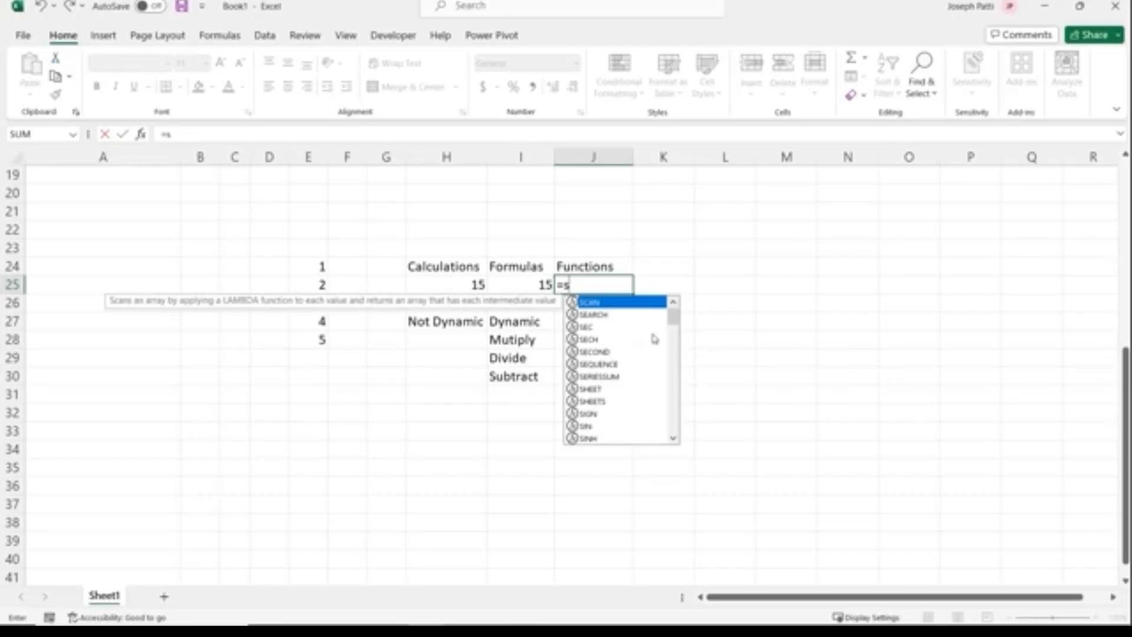
mouse_move(672, 318)
left_mouse_down()
mouse_move(680, 433)
mouse_move(686, 314)
left_mouse_up()
key("BackSpace")
key("Escape")
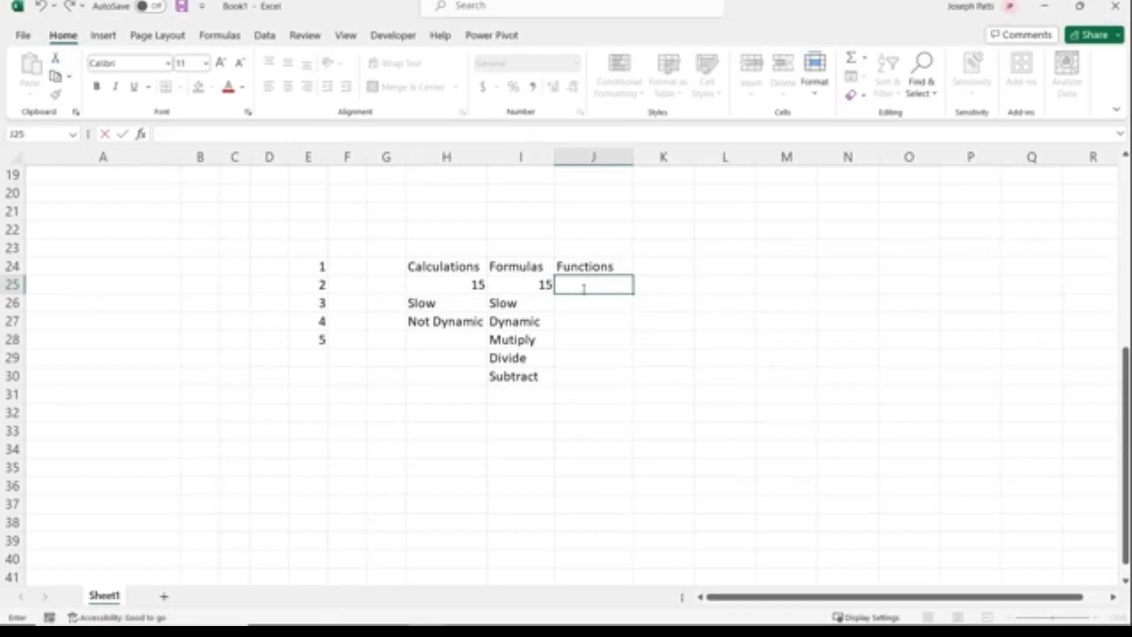
Browse the Math & Trig function list down to the SUM functions
left_click(220, 35)
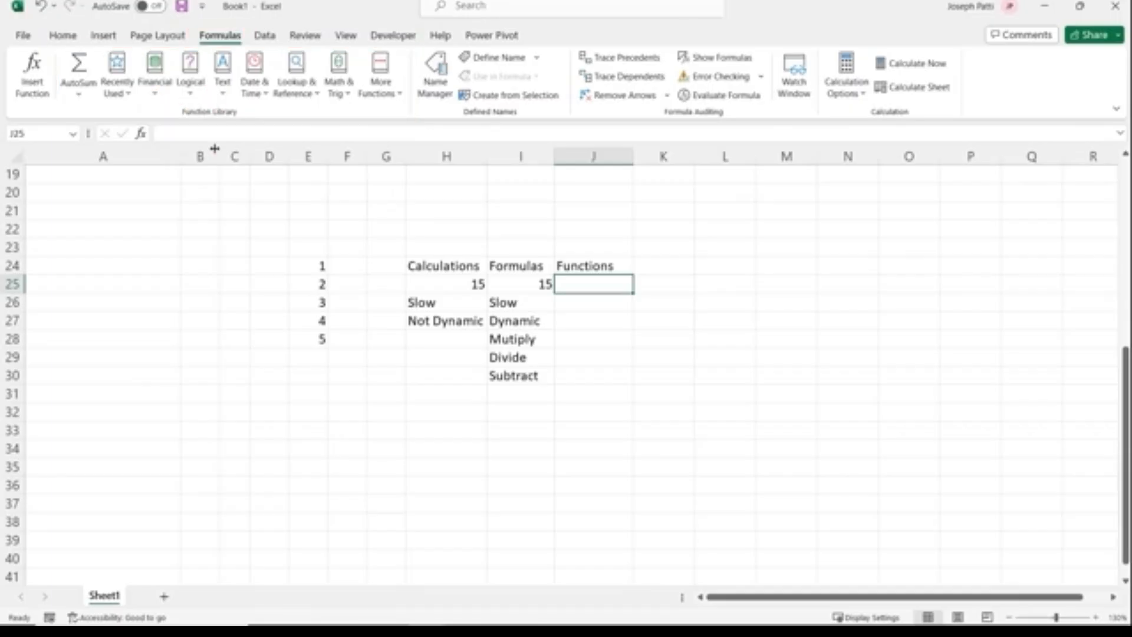
left_click(338, 72)
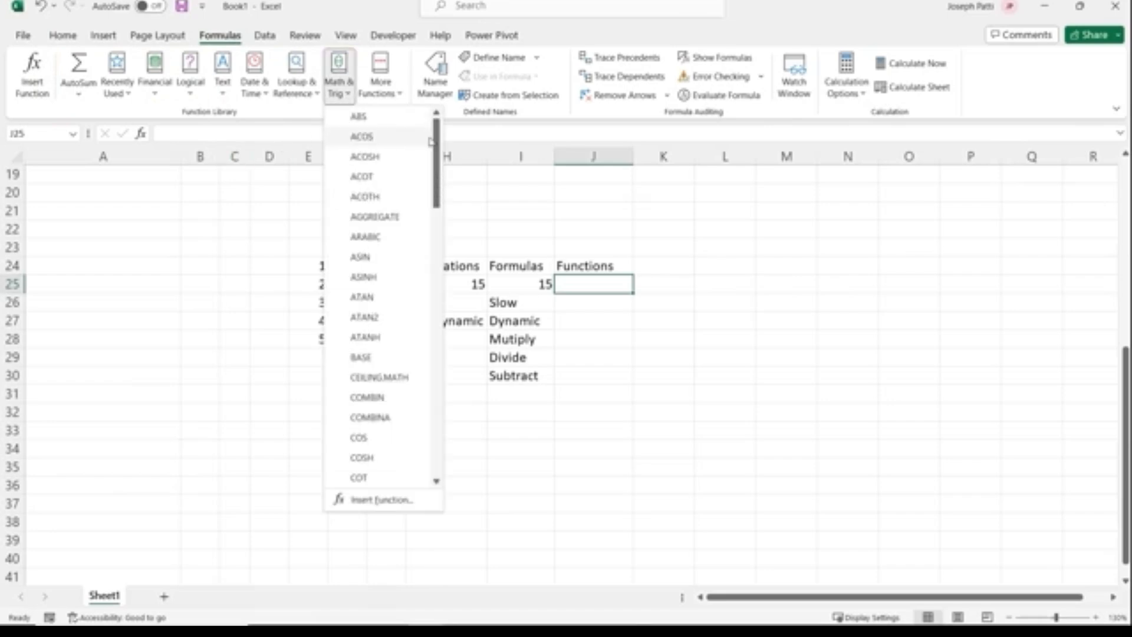
scroll(437, 155, "down", 1)
left_click_drag(436, 155, 446, 393)
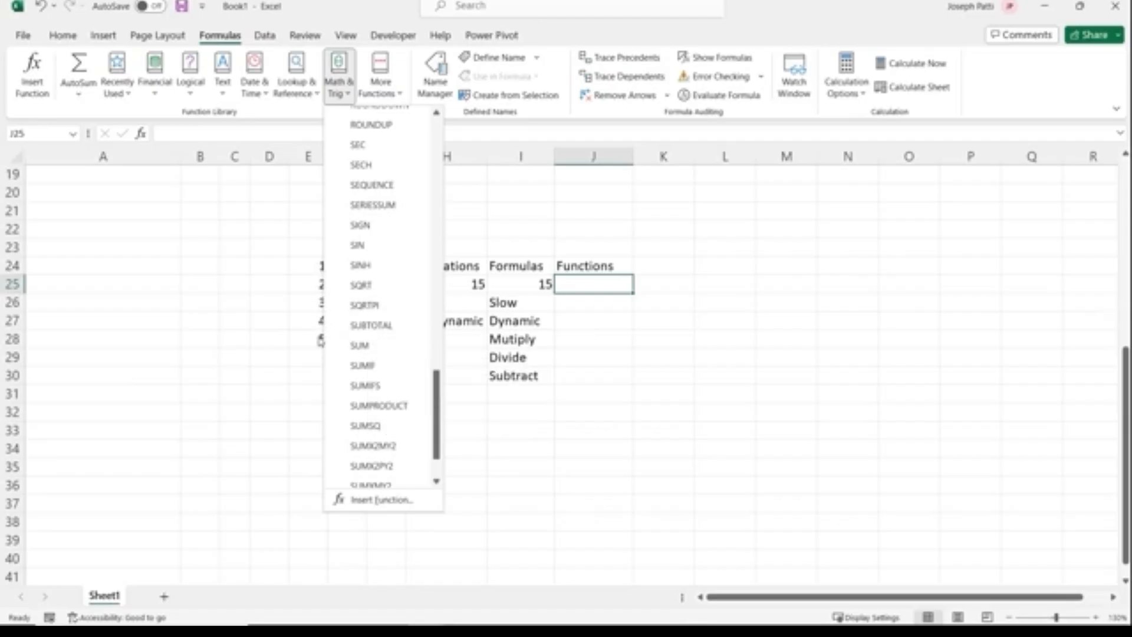
Enter =SUM(E24:E28) in J25 under Functions to add the five sample numbers
left_click(597, 286)
type("=")
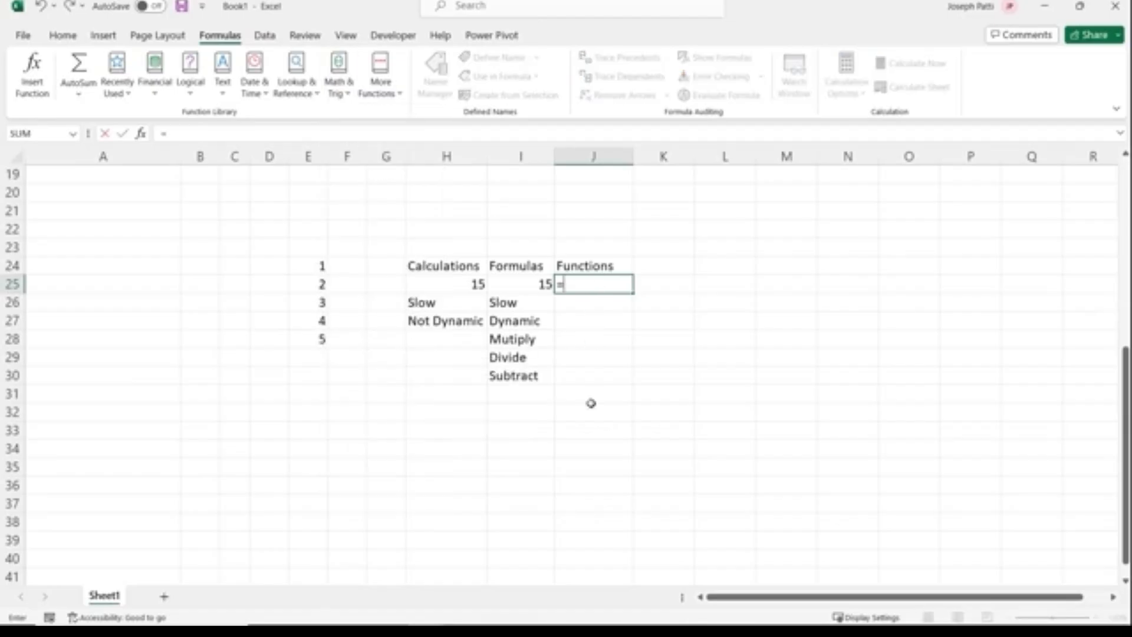
type("sum")
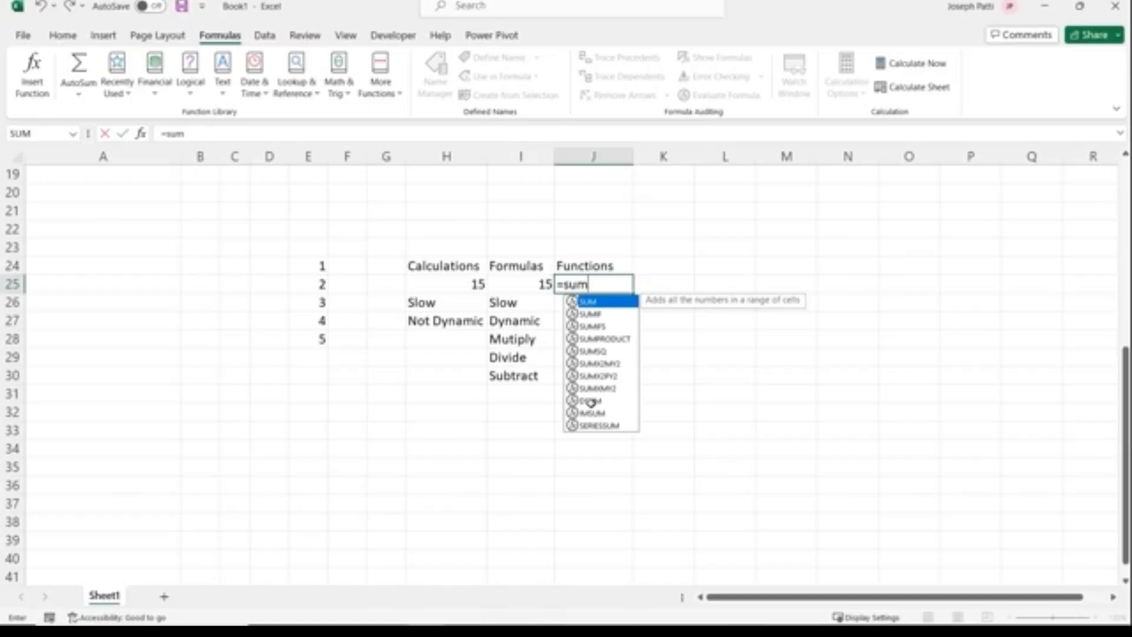
type("(")
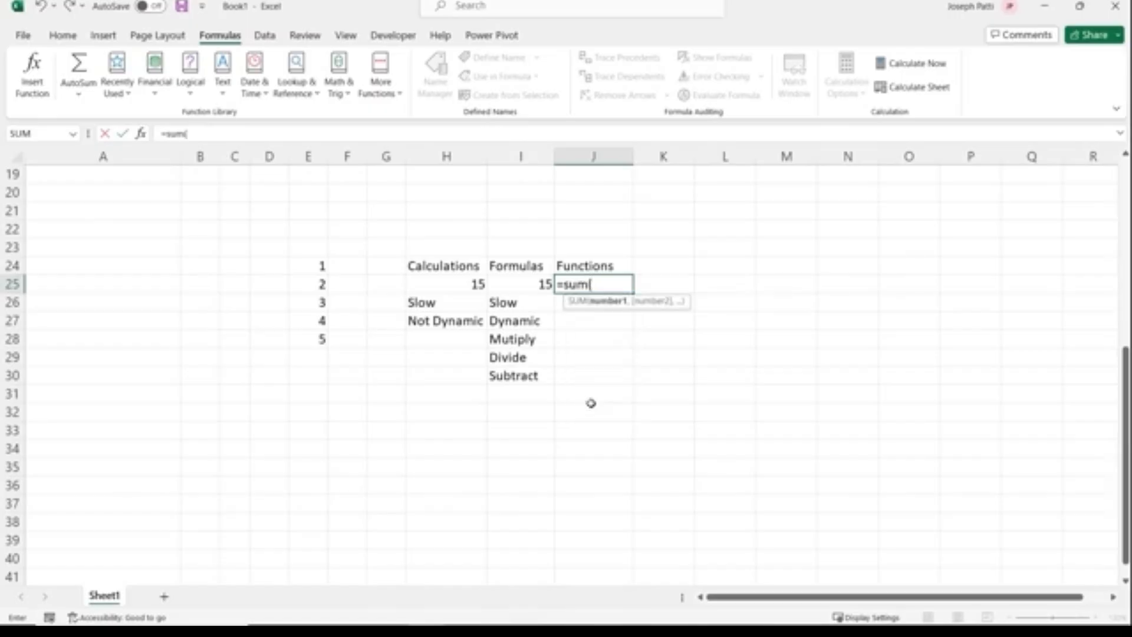
key("BackSpace")
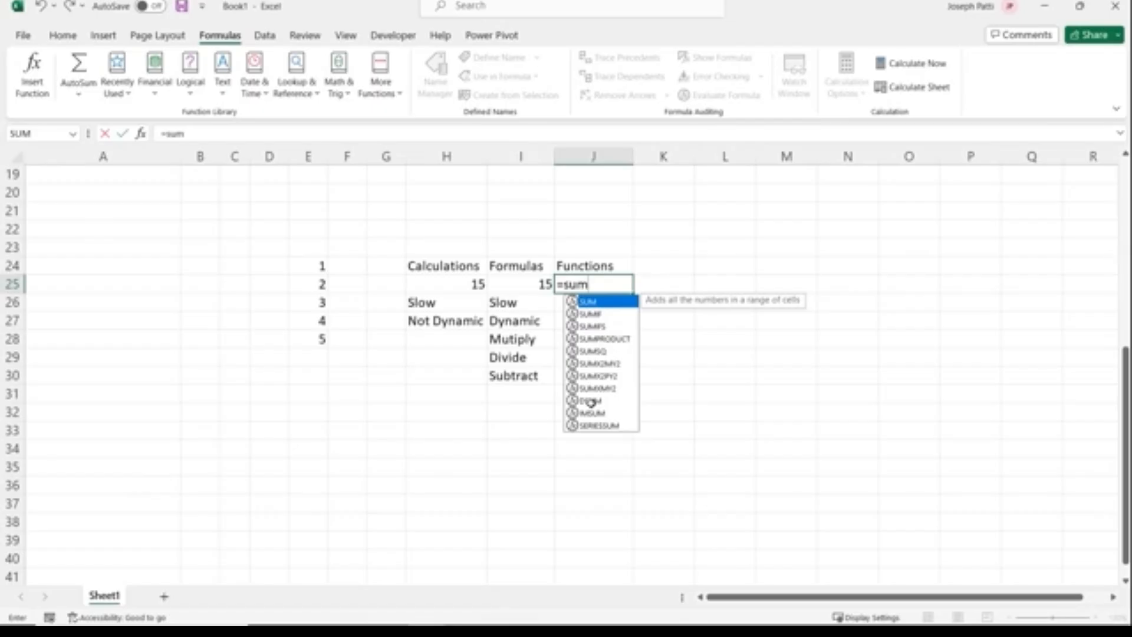
key("Tab")
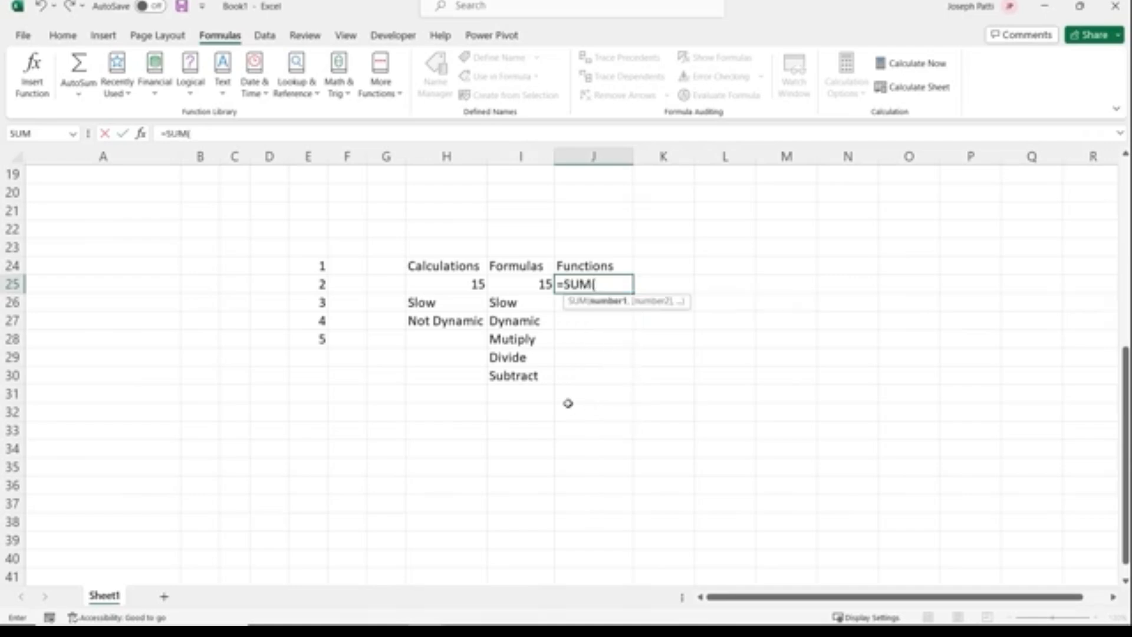
left_click(315, 269)
left_click_drag(316, 269, 313, 339)
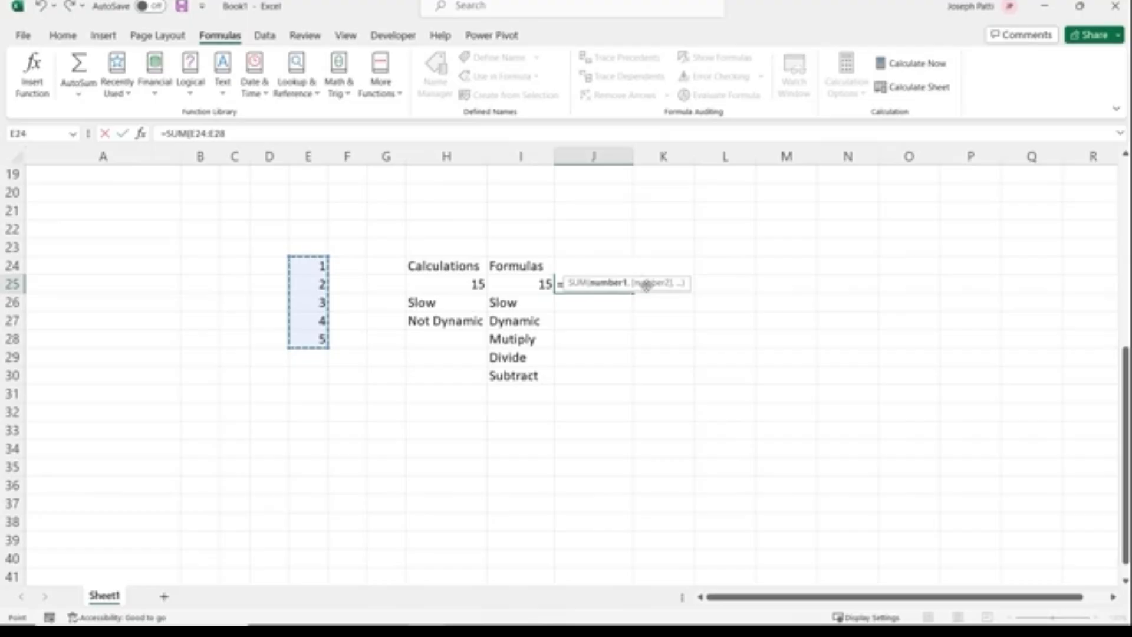
left_click_drag(644, 283, 651, 246)
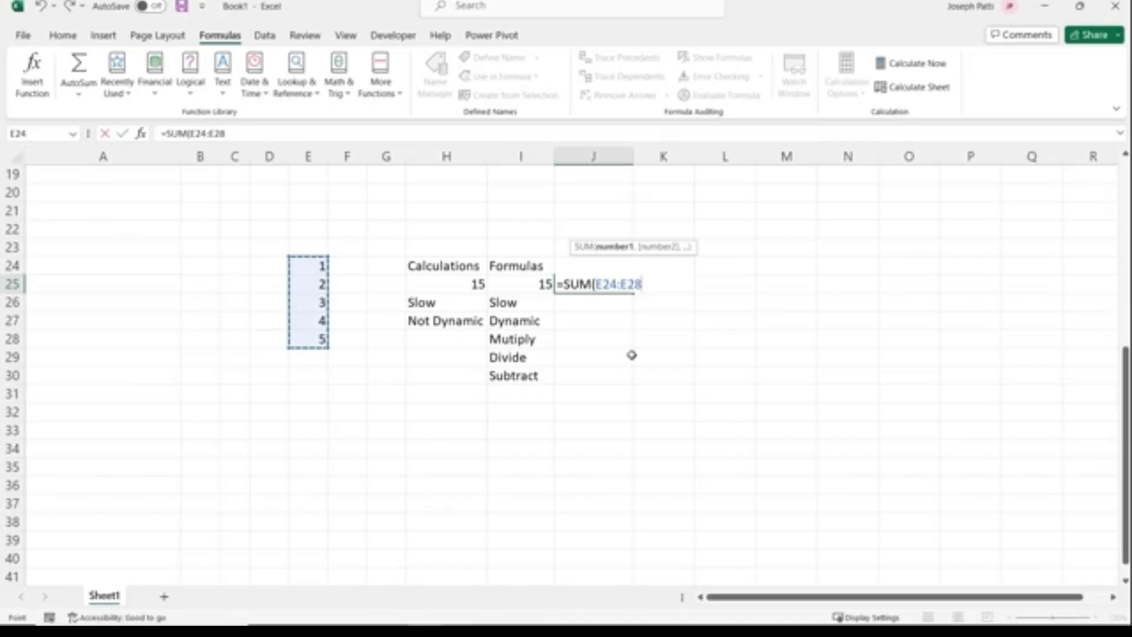
key("Return")
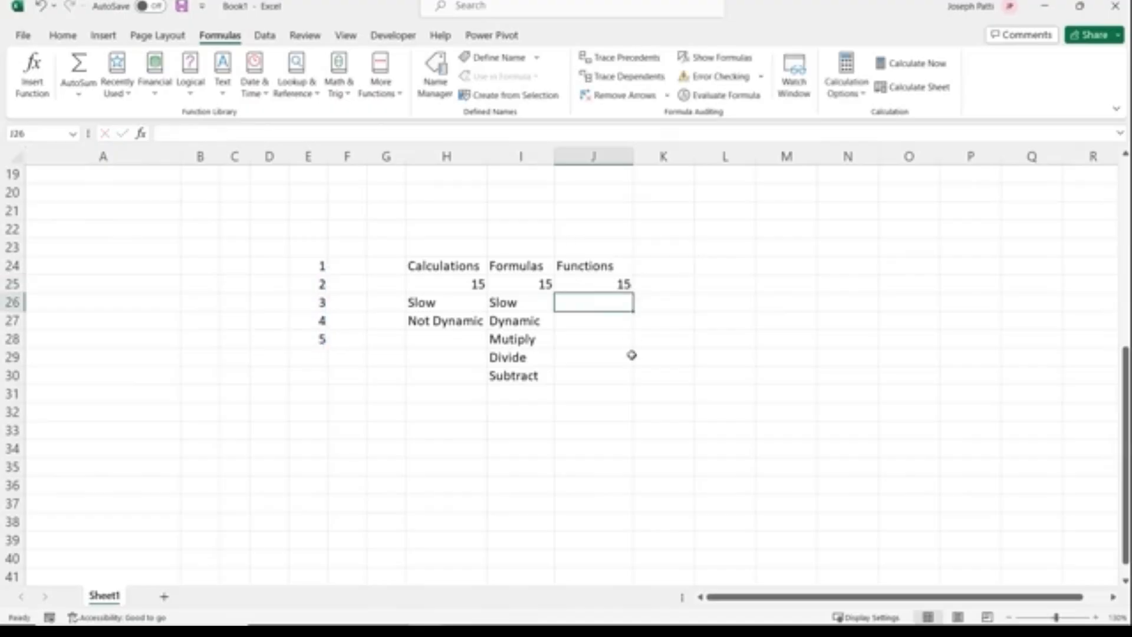
Re-enter the SUM of E24:E28 in J25 and note Fast in J26 below it
key("Up")
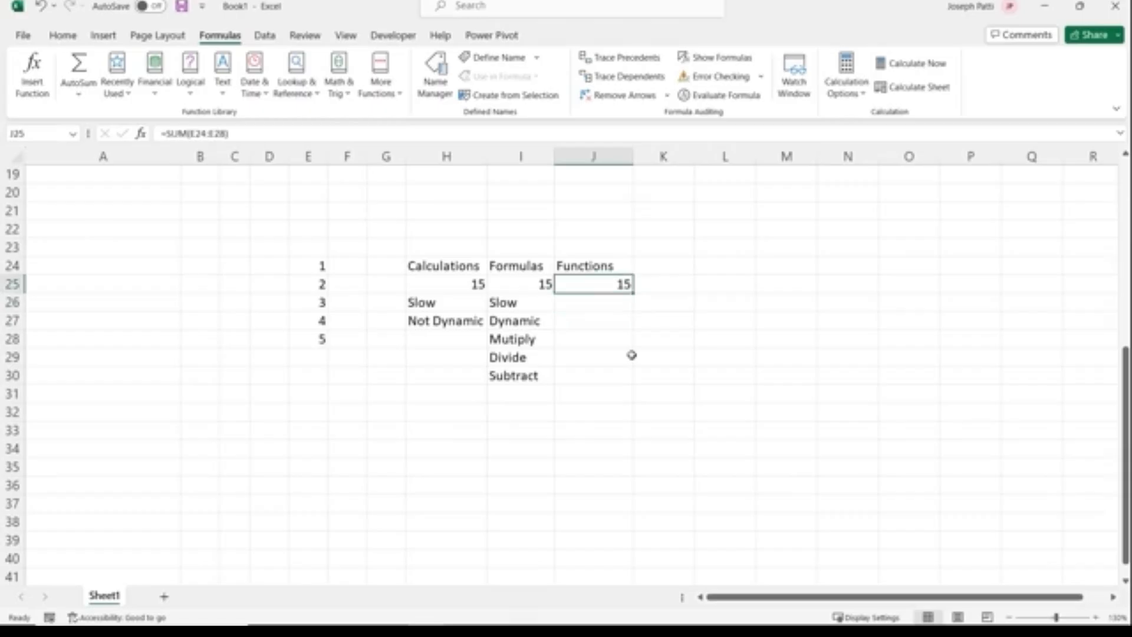
type("=sum")
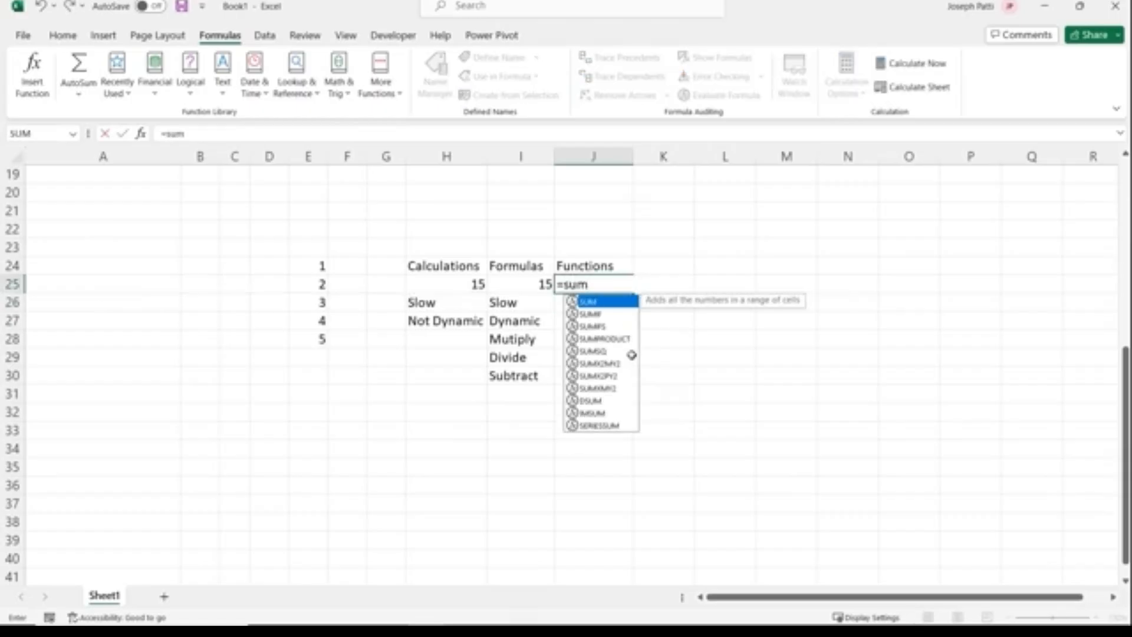
key("Tab")
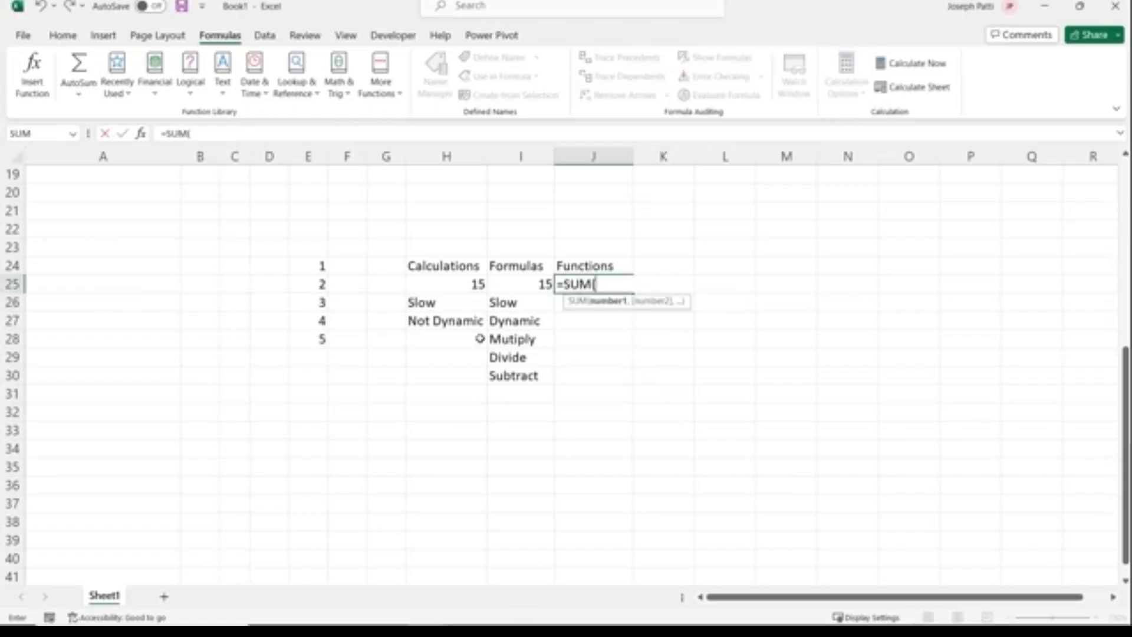
left_click_drag(319, 267, 319, 338)
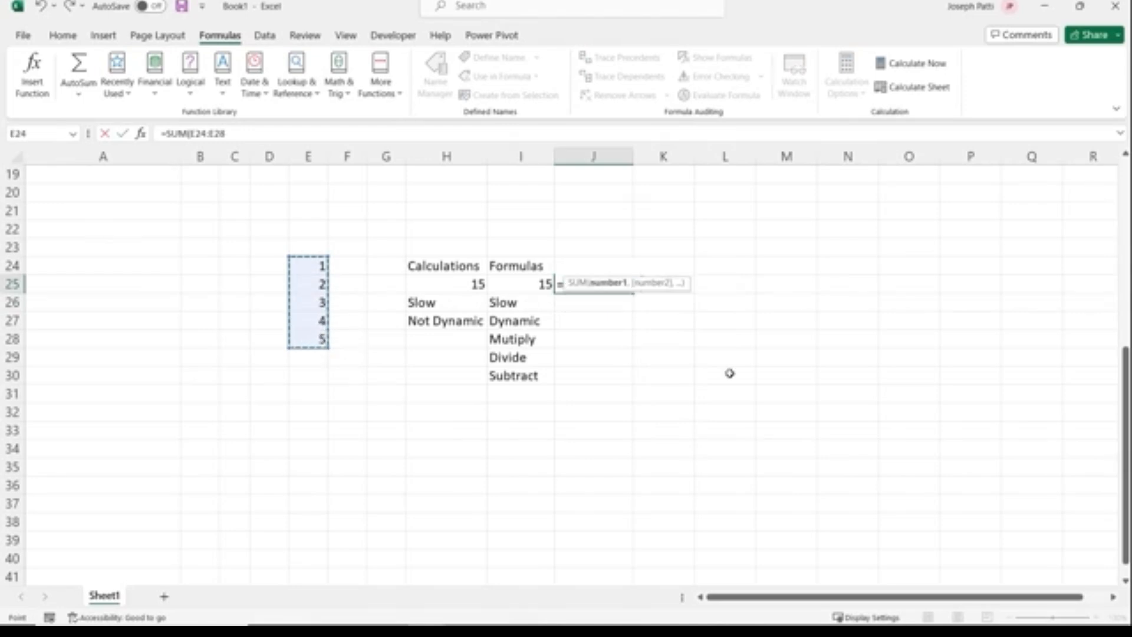
key("Return")
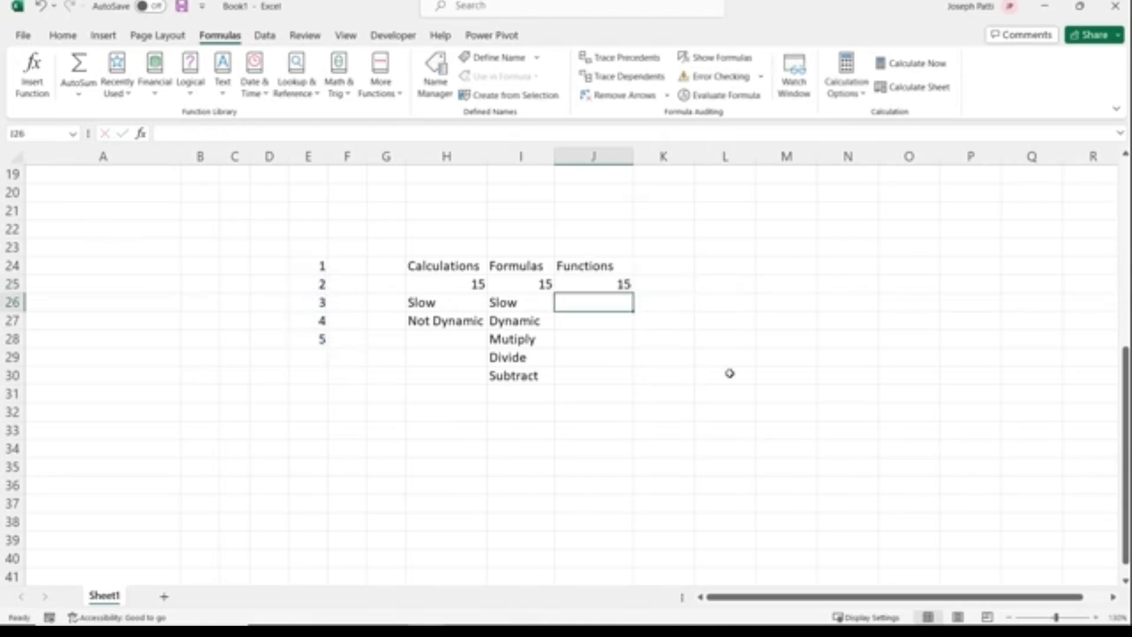
type("Fast")
key("Tab")
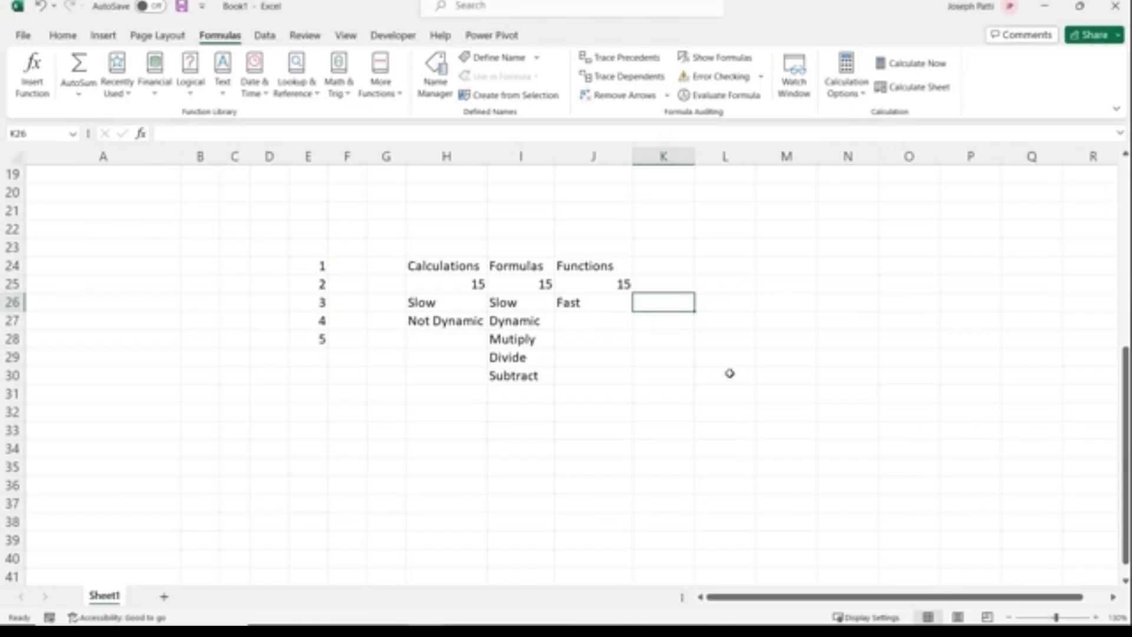
Change E28 to 10 to test the SUM function, and set it back to 5
left_click(319, 344)
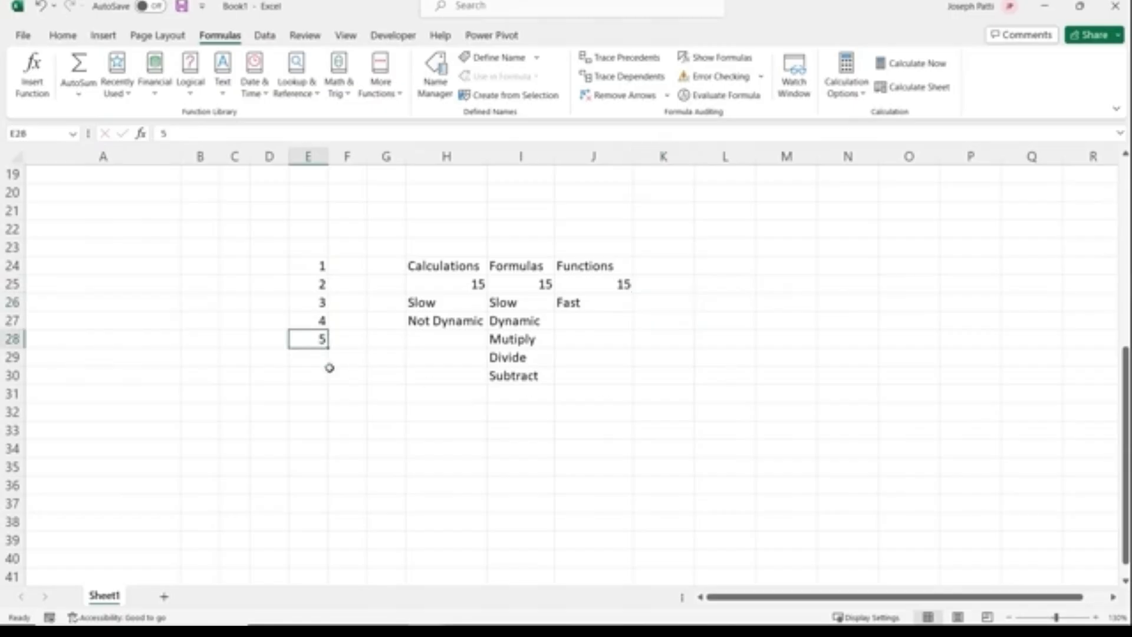
type("10")
key("Return")
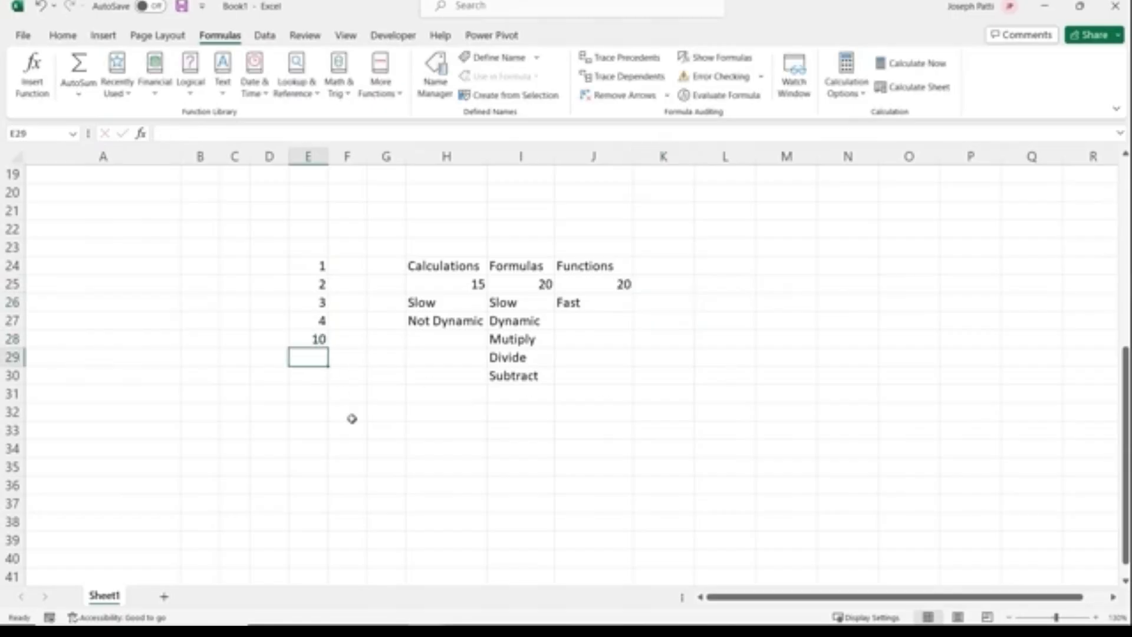
left_click(306, 337)
type("5")
key("Return")
Note Dynamic in J27 under Functions
left_click(587, 322)
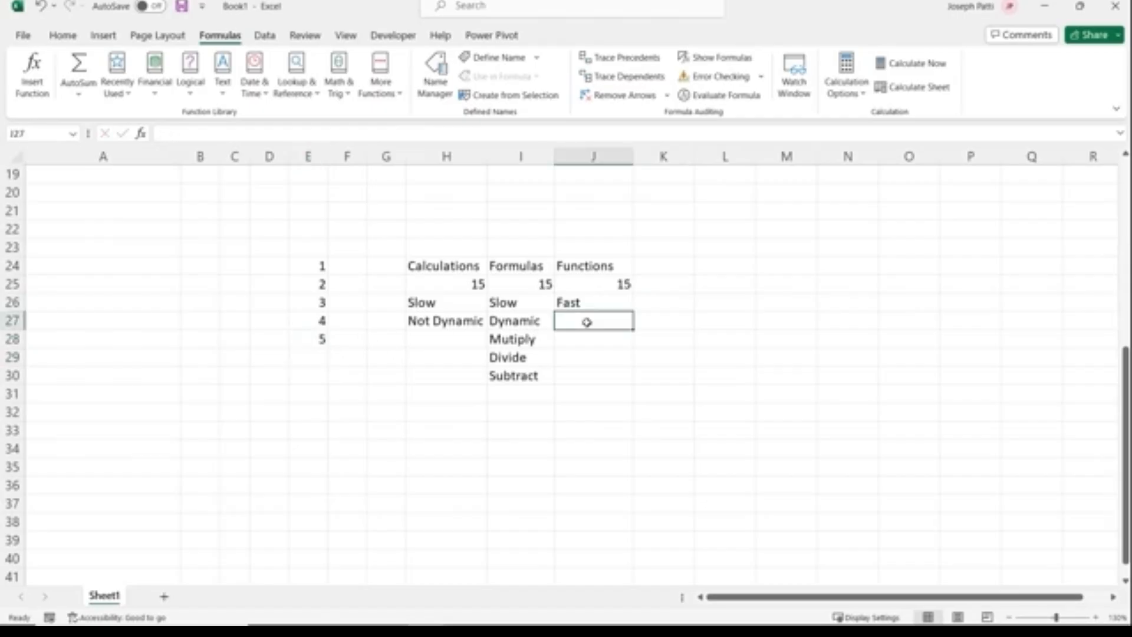
type("Dynamic")
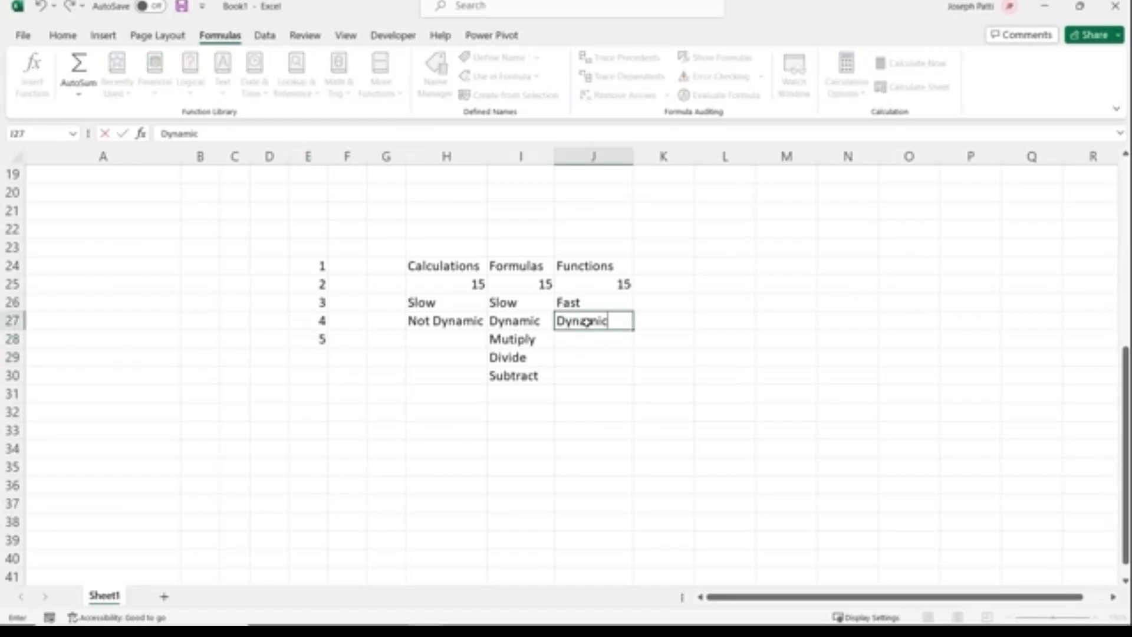
left_click(614, 367)
key("ctrl+2")
mouse_move(485, 255)
left_mouse_down()
mouse_move(559, 351)
mouse_move(640, 393)
left_mouse_up()
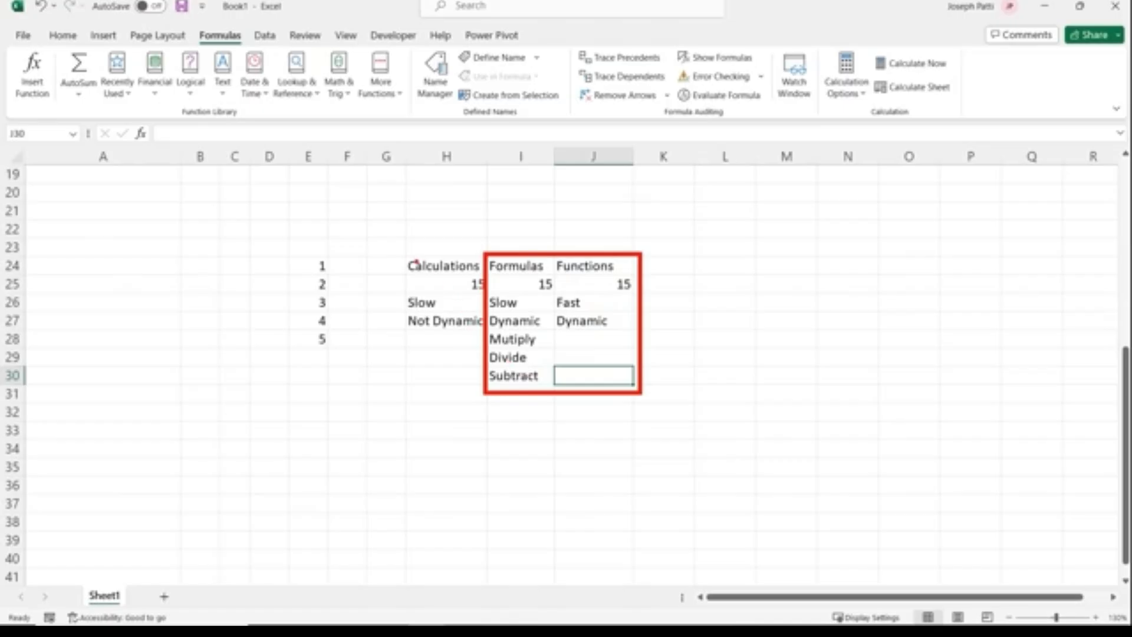
left_click_drag(413, 260, 467, 328)
left_click_drag(469, 263, 411, 328)
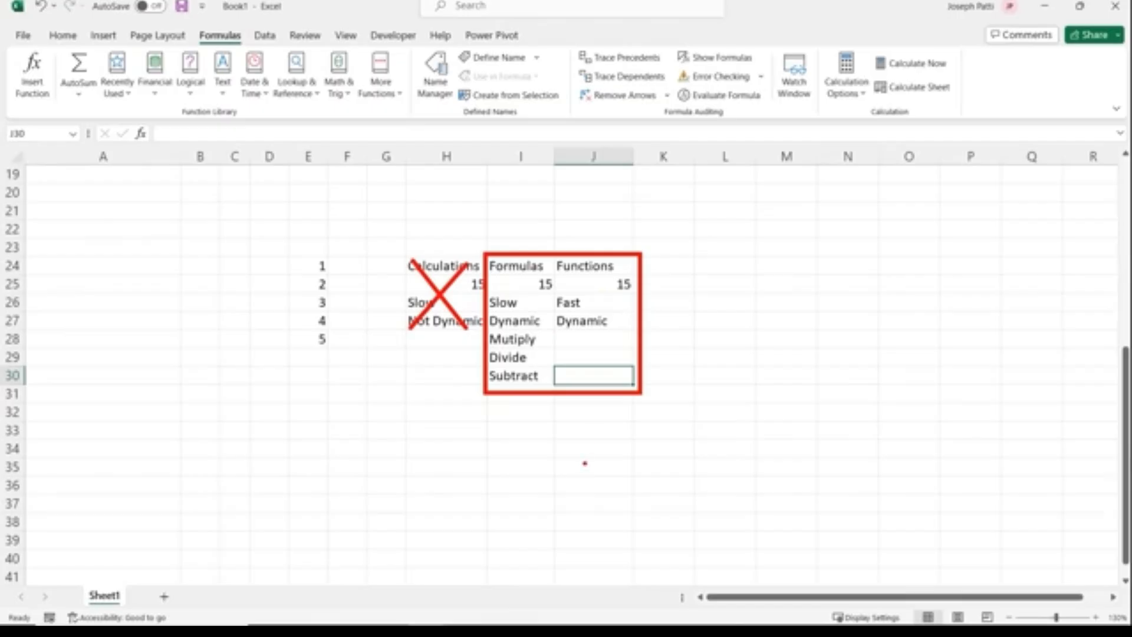
key("Escape")
Clear the sample numbers and the calculation, formula and function notes in E24:J30
mouse_move(305, 260)
left_mouse_down()
mouse_move(490, 351)
mouse_move(594, 389)
mouse_move(606, 373)
left_mouse_up()
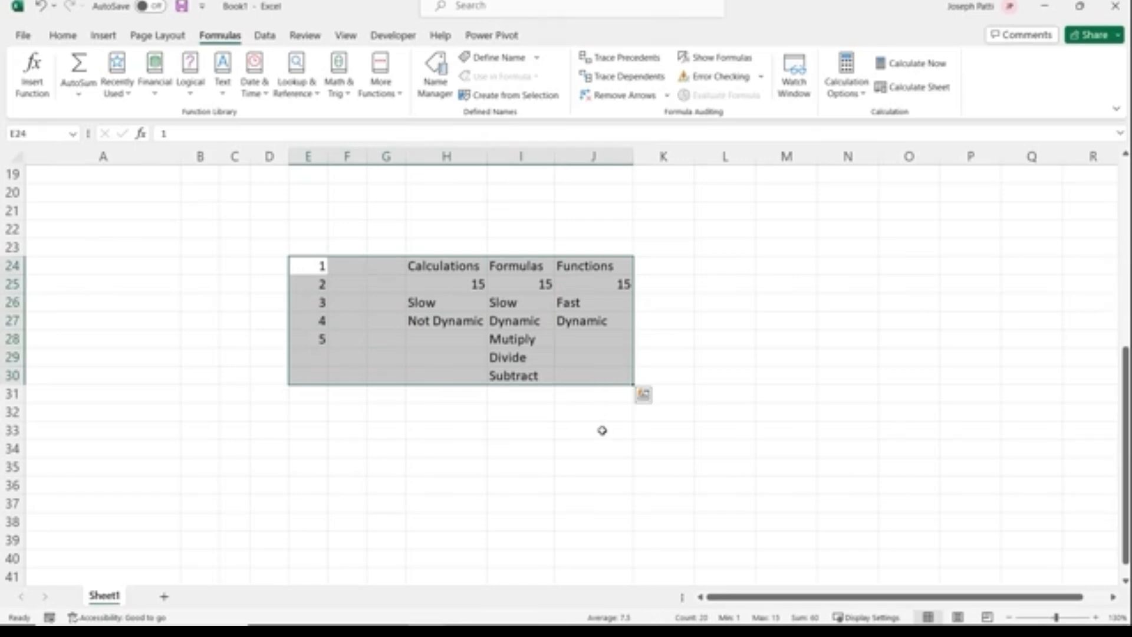
key("Delete")
scroll(157, 316, "up", 6)
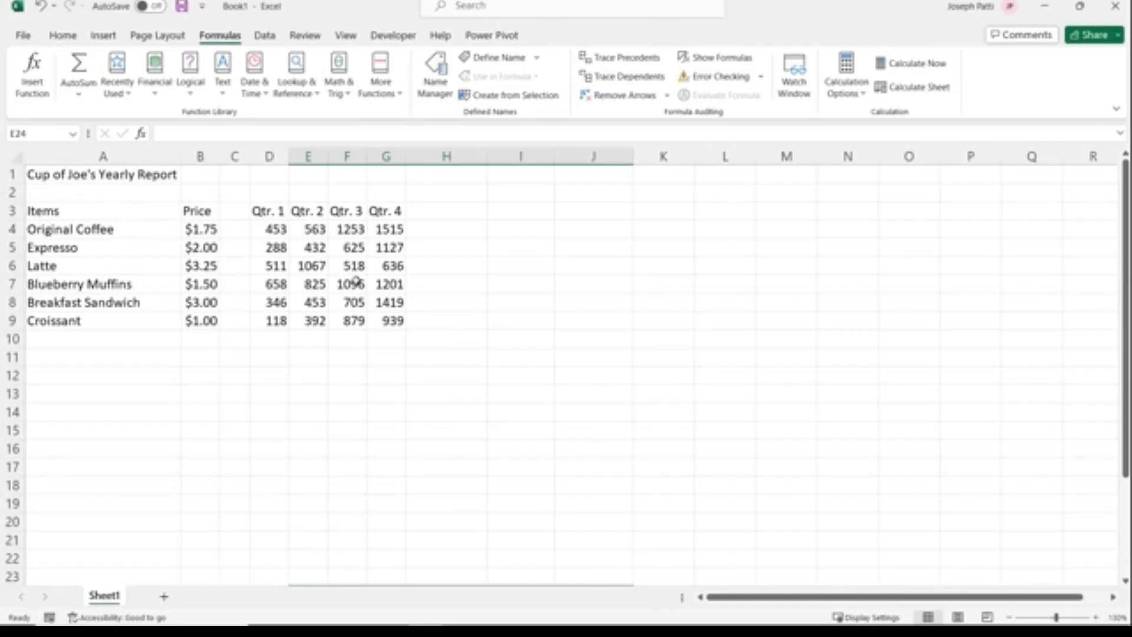
Add the column headers Total Items Sold in H3 and Total Sales in I3 beside the quarterly figures
left_click(461, 211)
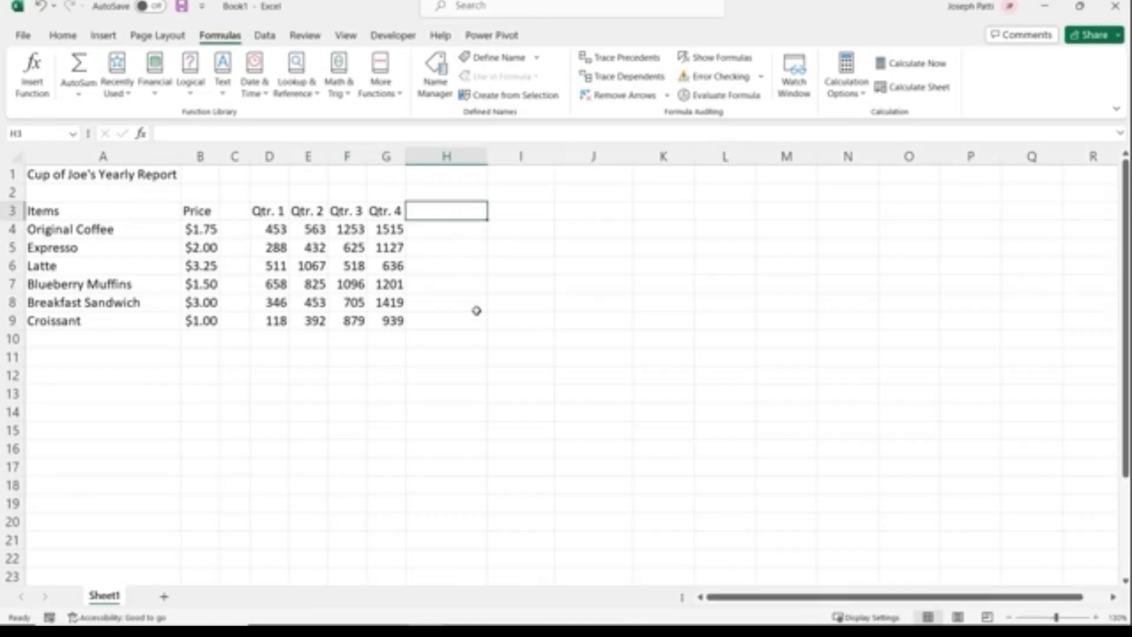
left_click(276, 231)
left_click(310, 231)
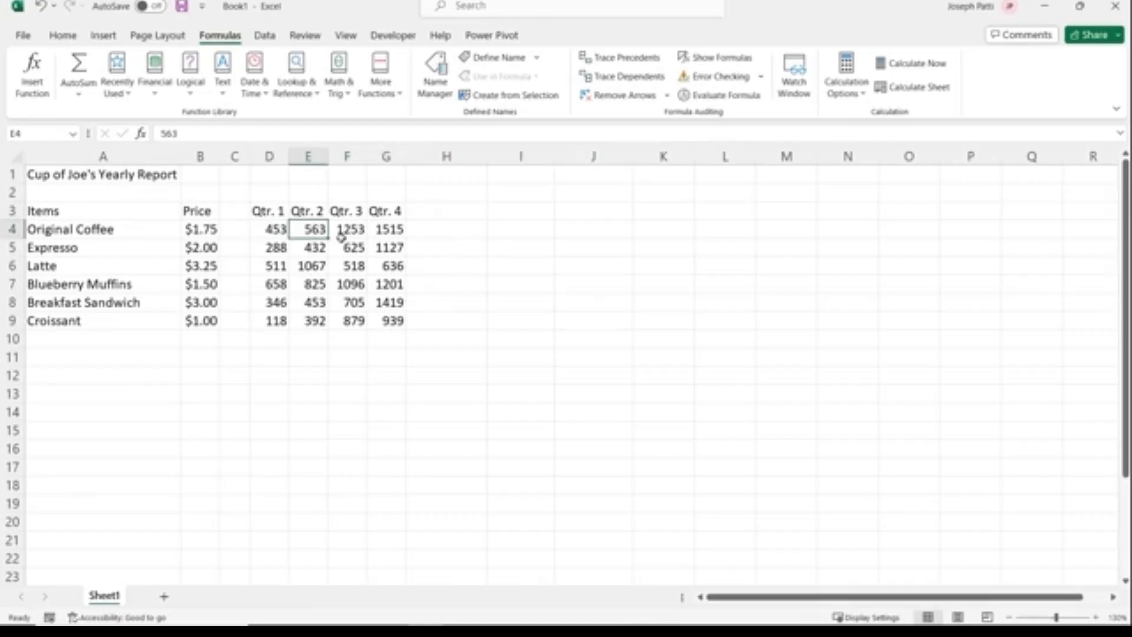
left_click(349, 231)
left_click(382, 233)
left_click(451, 216)
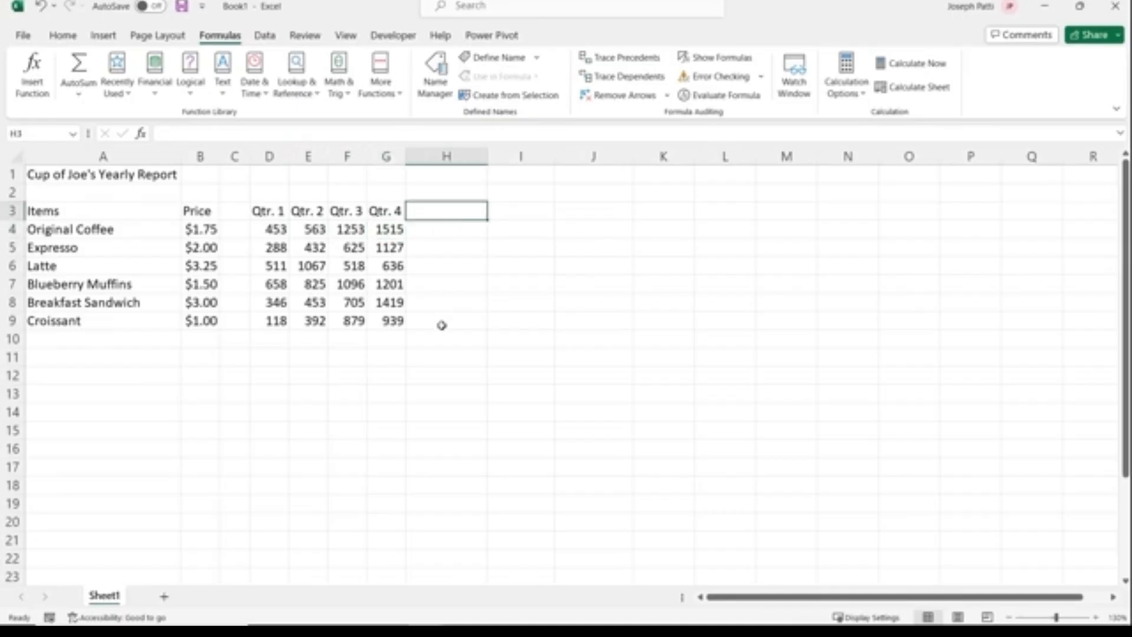
type("Total ")
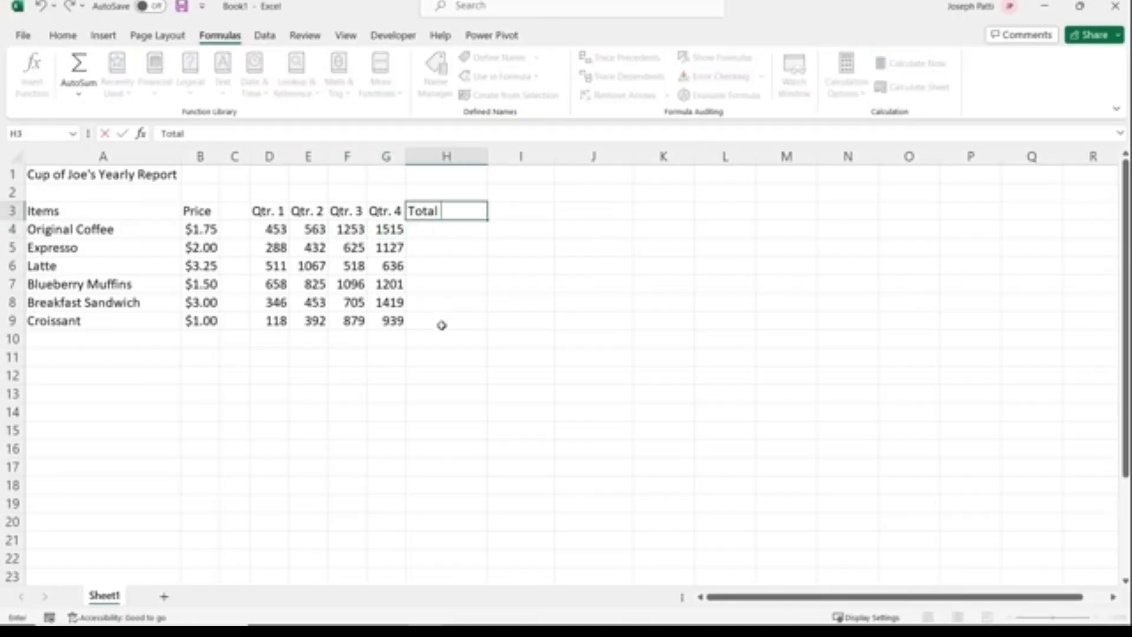
type("Items Sold")
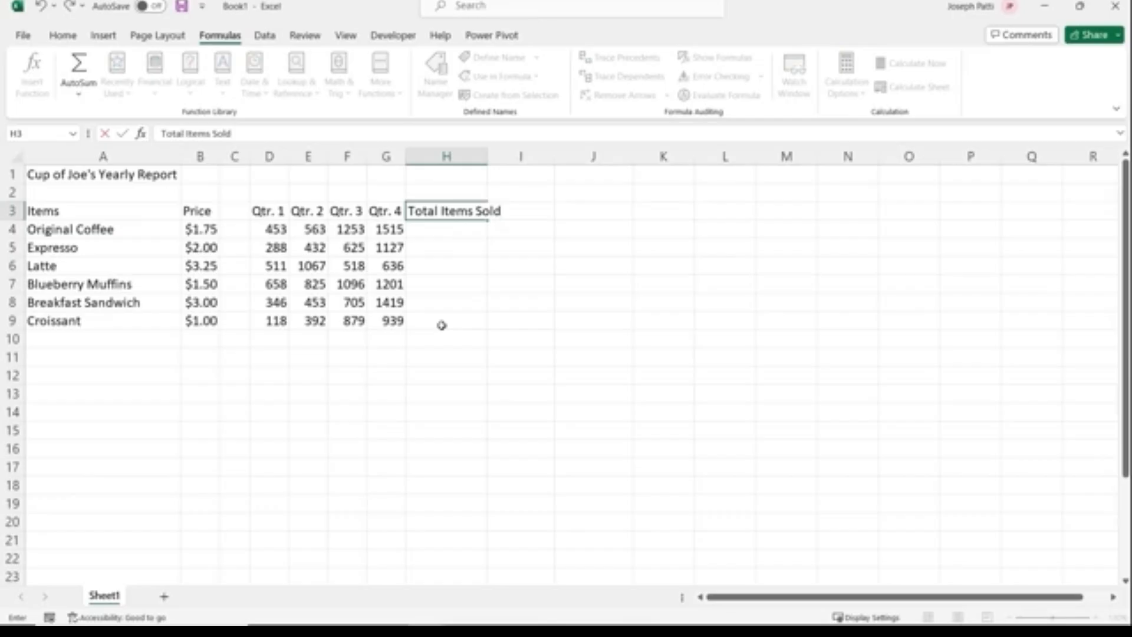
key("Tab")
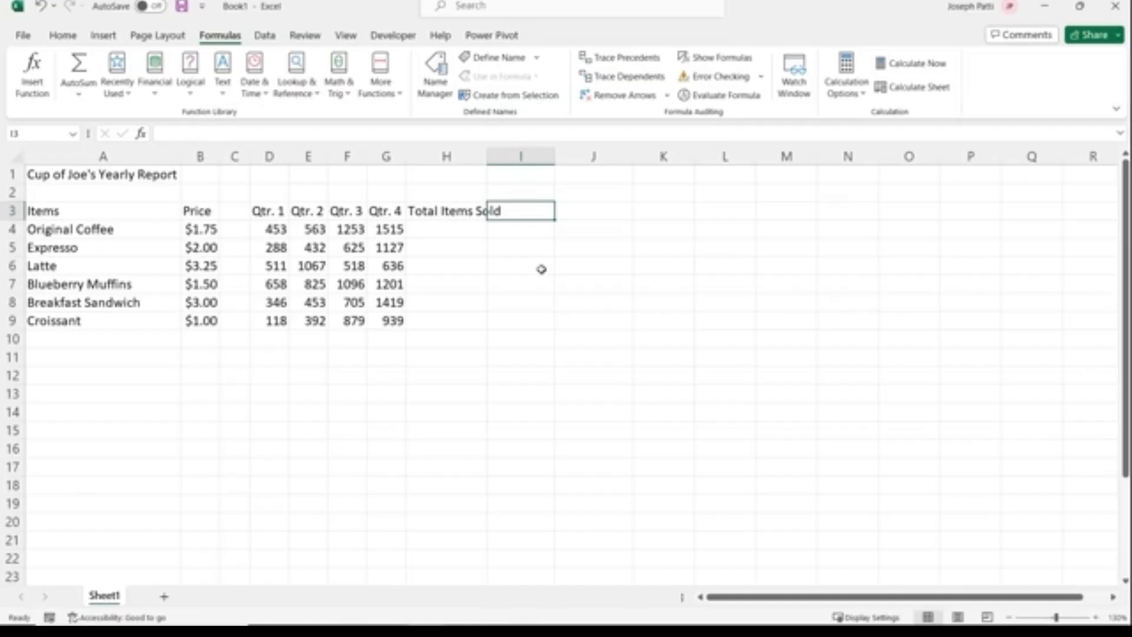
type("Total Sales")
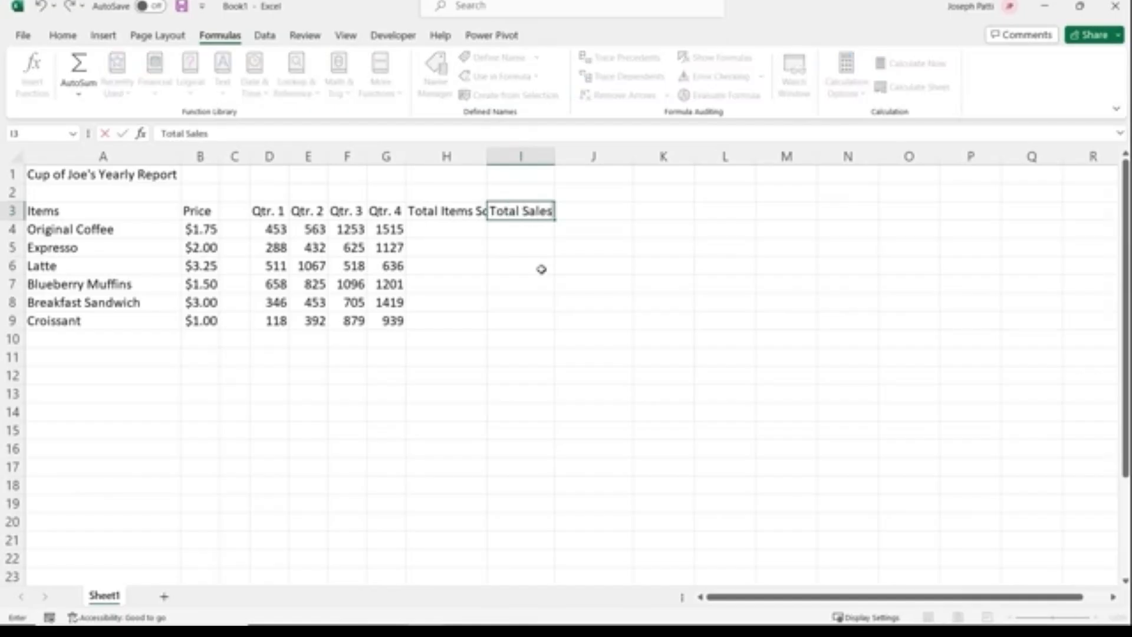
key("Tab")
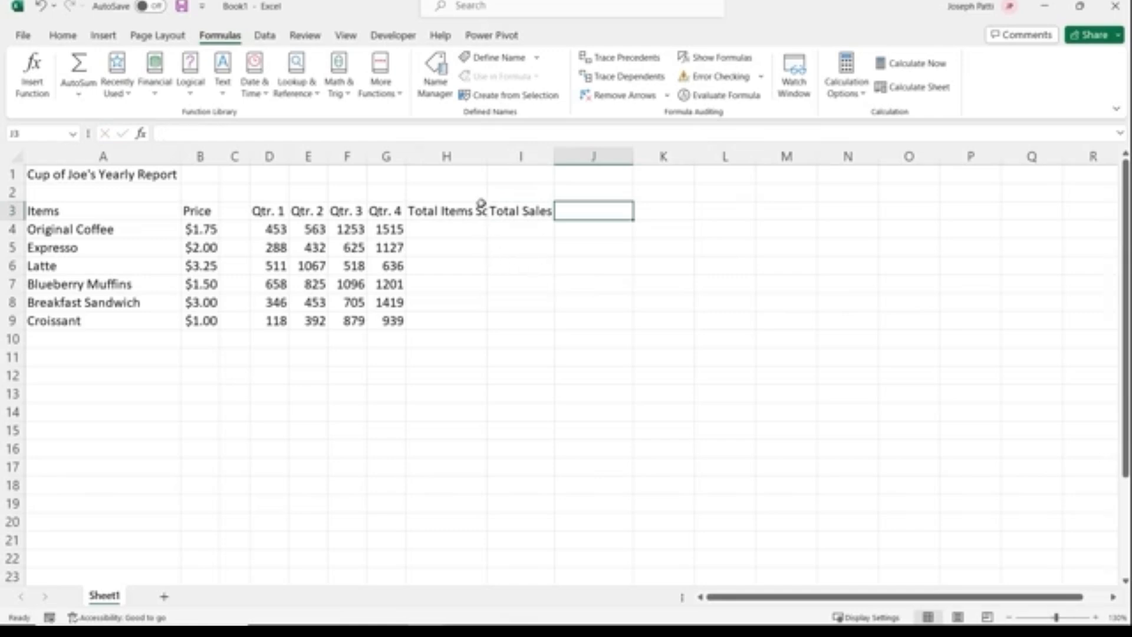
Auto-fit the width of all columns on the sheet so the Total Items Sold header fits
left_click(434, 213)
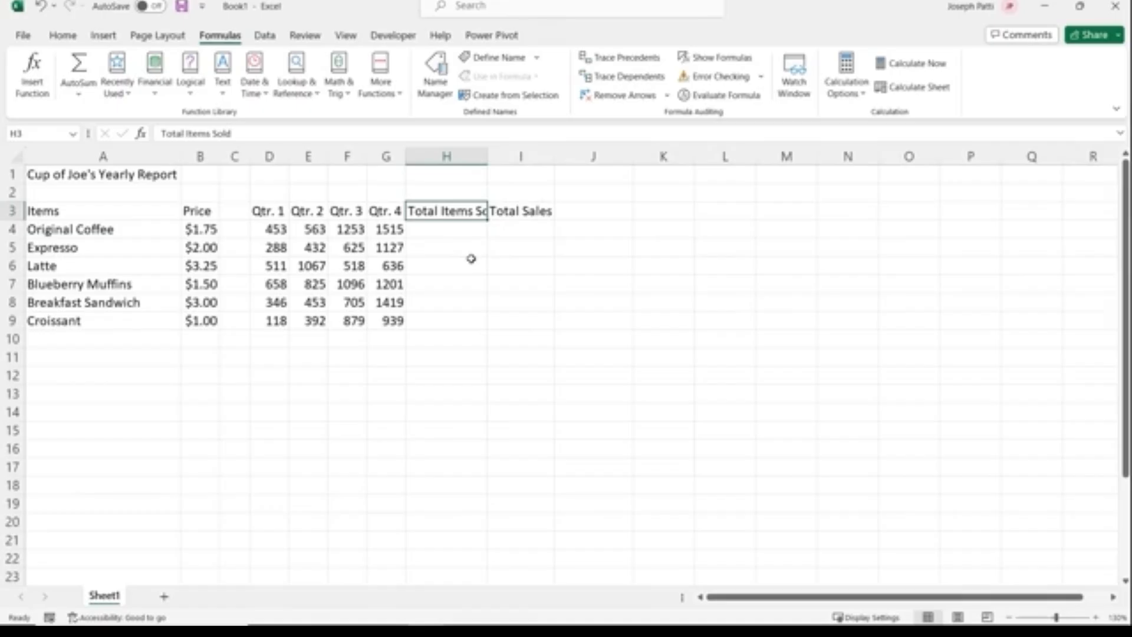
left_click(18, 156)
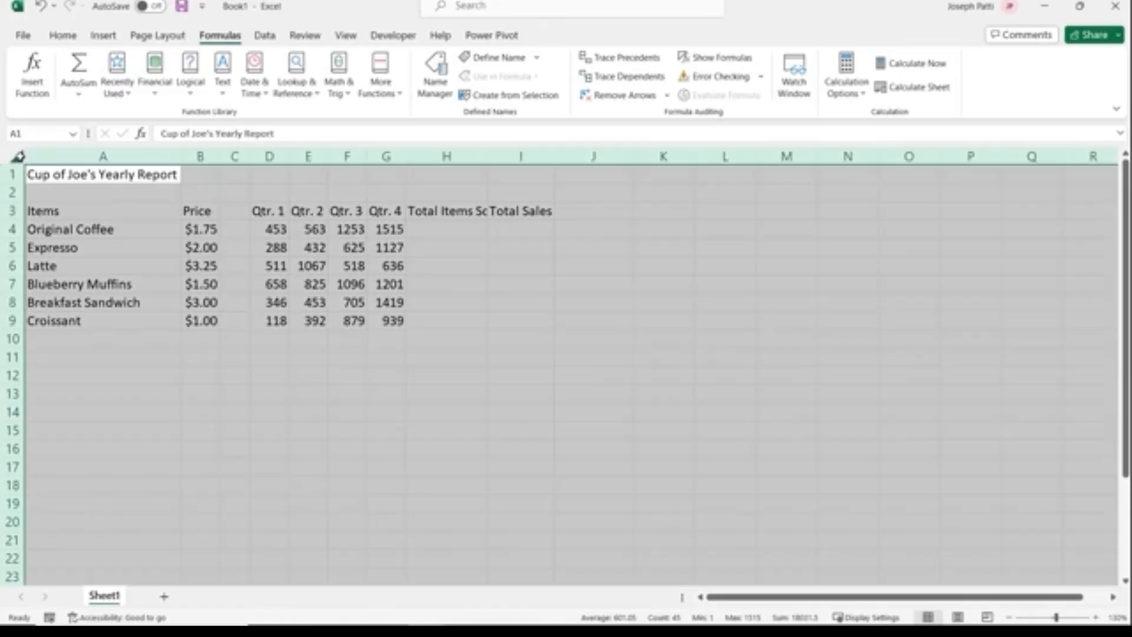
double_click(181, 156)
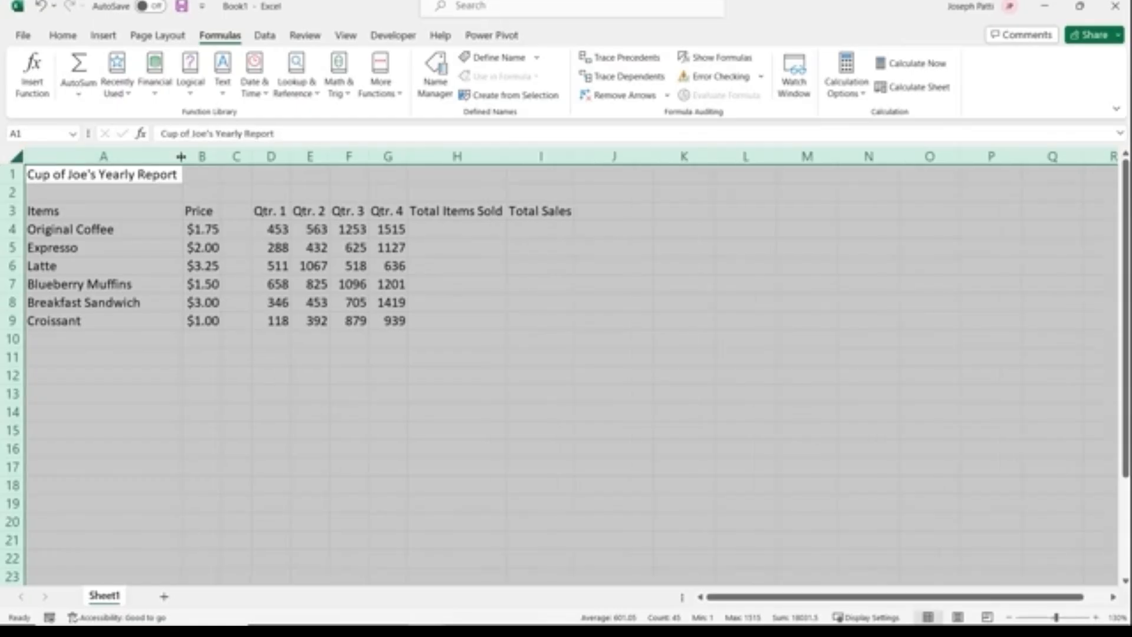
Total the four quarters for Original Coffee in H4 with a SUM function over D4:G4
left_click(473, 237)
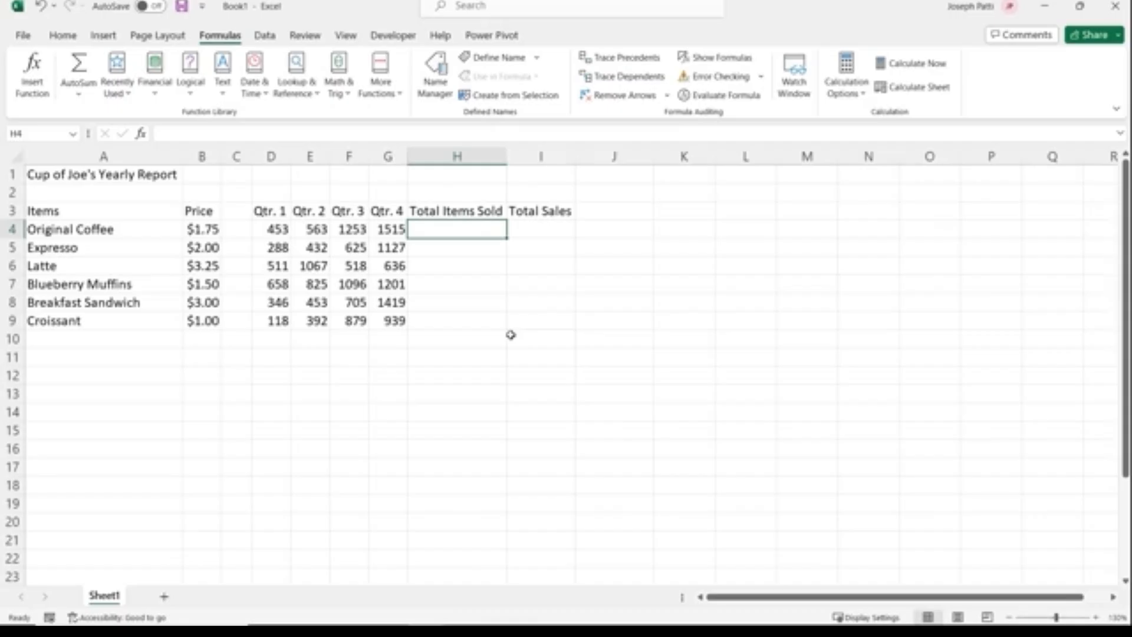
type("=sum")
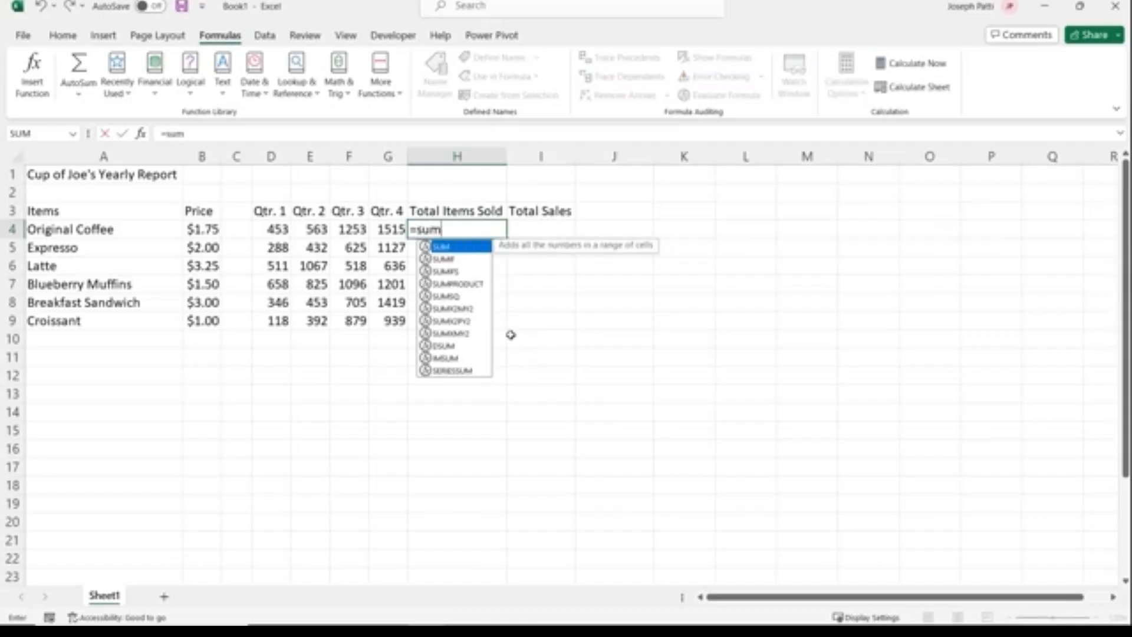
key("Tab")
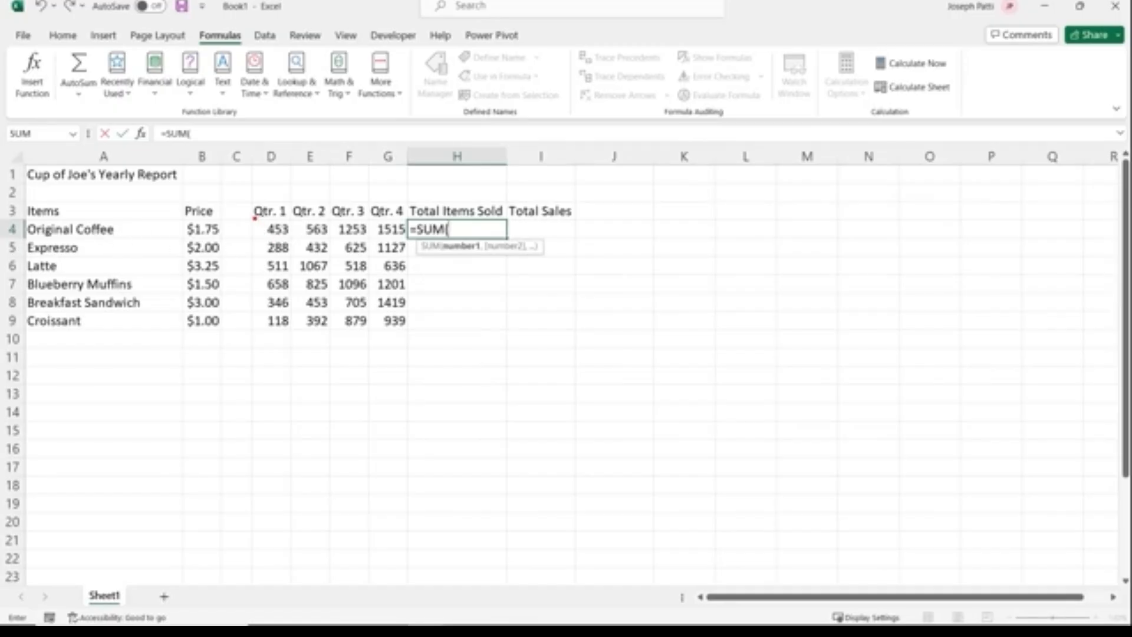
mouse_move(254, 218)
left_mouse_down()
mouse_move(300, 239)
mouse_move(521, 237)
left_mouse_up()
left_click_drag(276, 229, 390, 229)
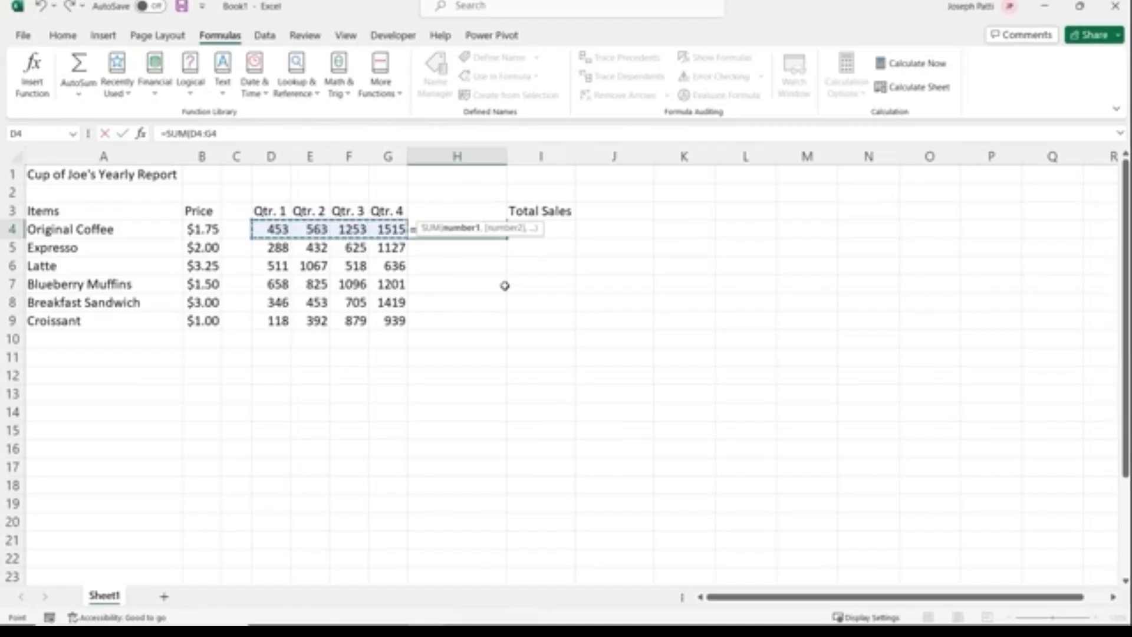
key("Return")
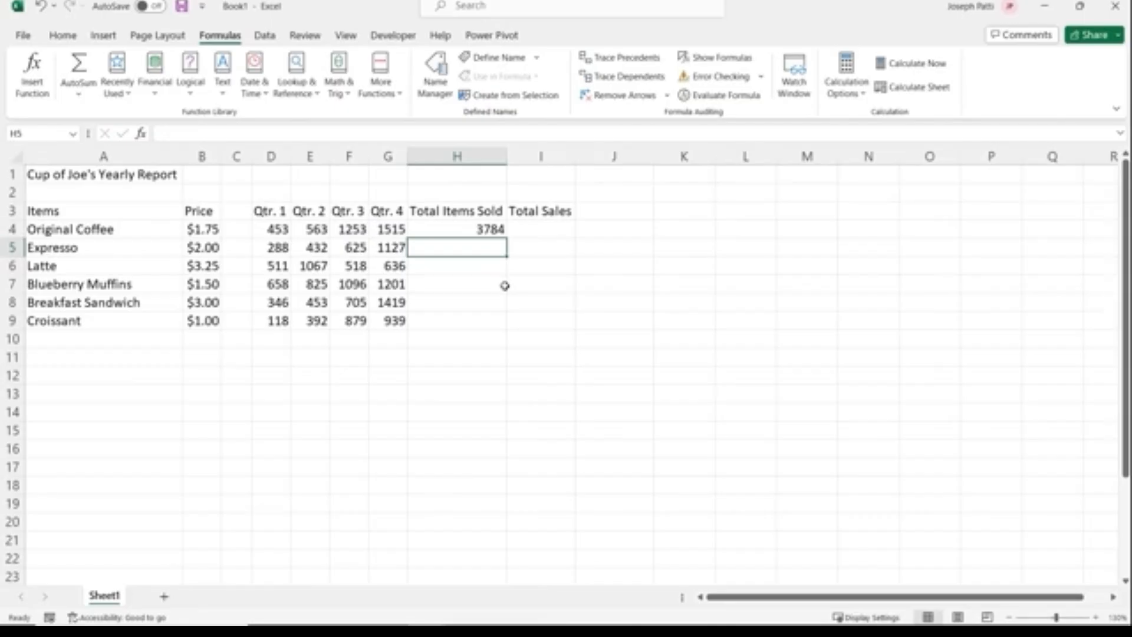
Total the four quarters for Expresso in H5 with a SUM function over D5:G5
left_click(478, 231)
left_click(469, 250)
type("=")
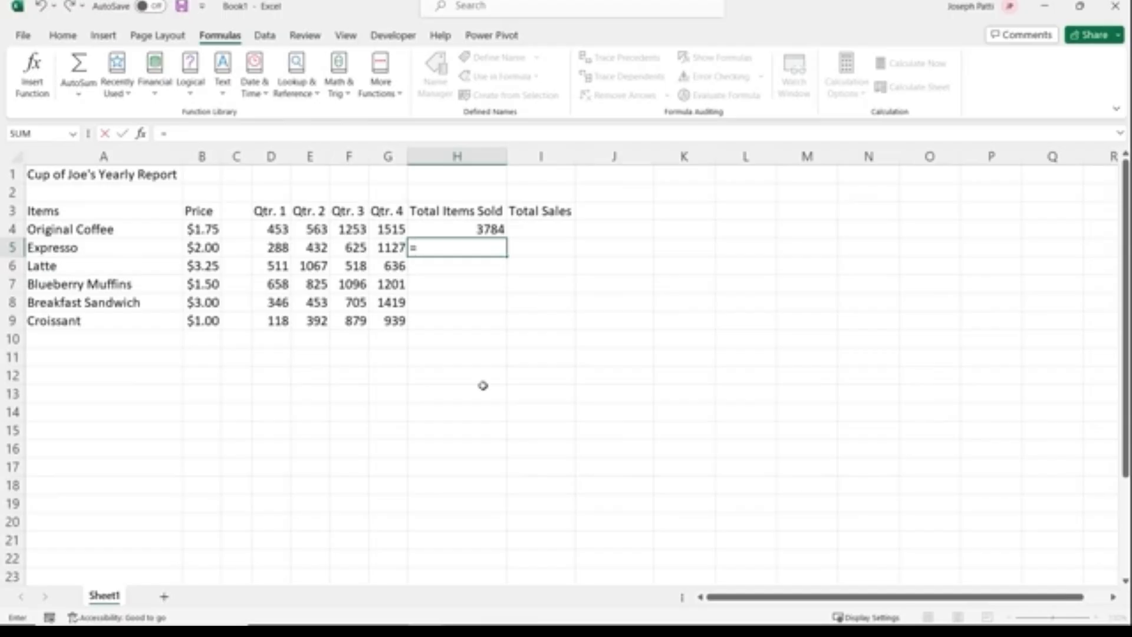
type("sum")
key("Tab")
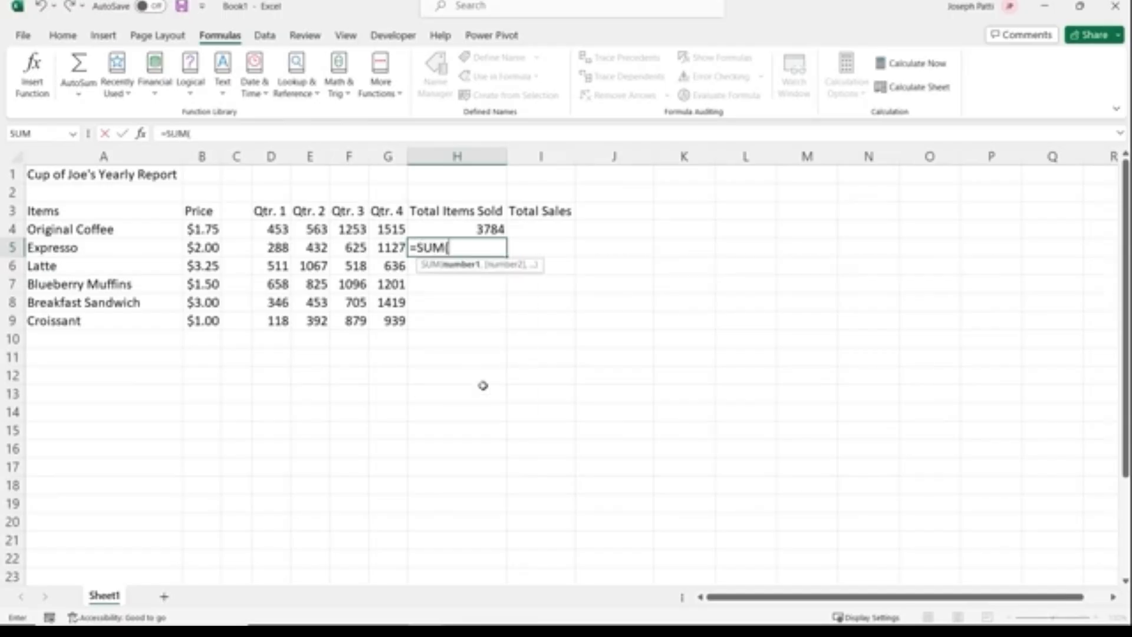
left_click_drag(276, 247, 384, 251)
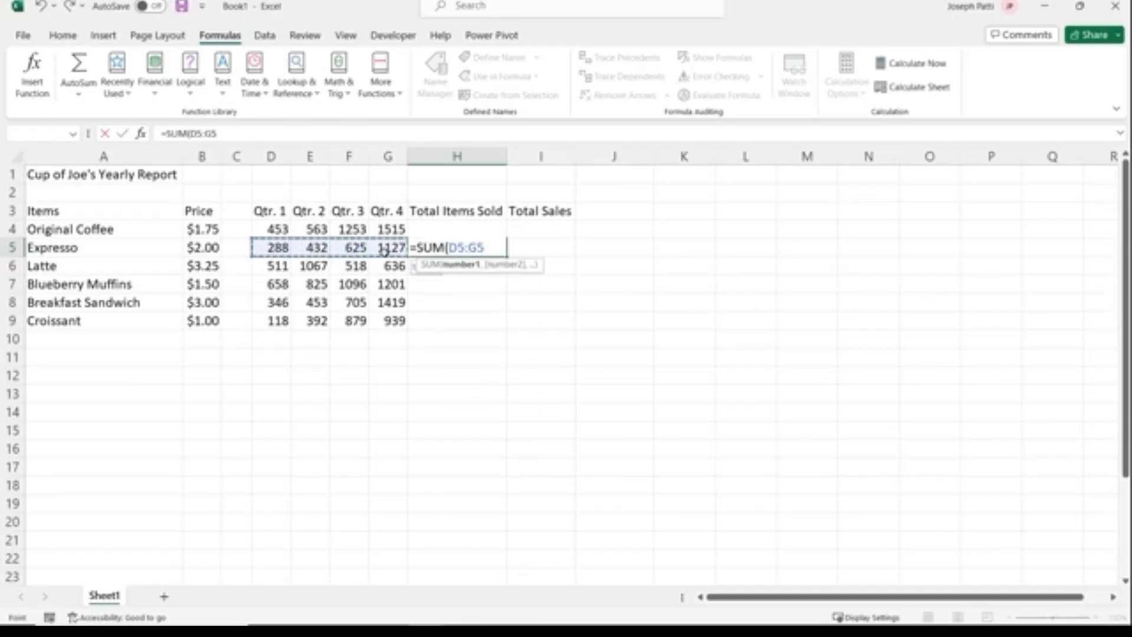
key("Return")
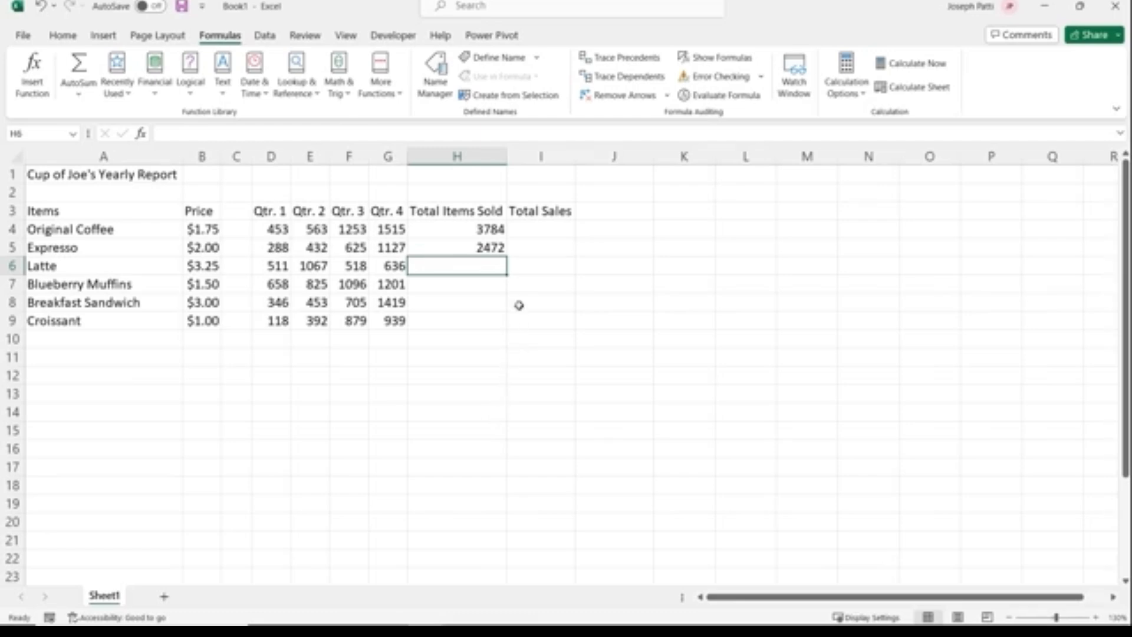
Review the SUM formula in H5 and fill it down through H9 for the remaining items
left_click(467, 246)
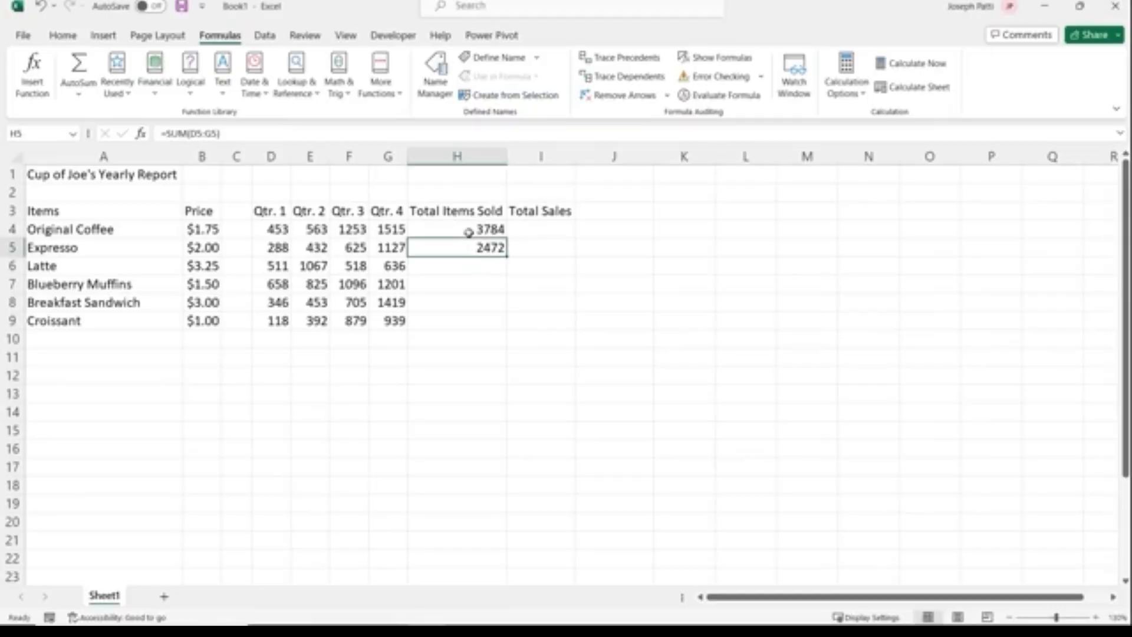
left_click(430, 124)
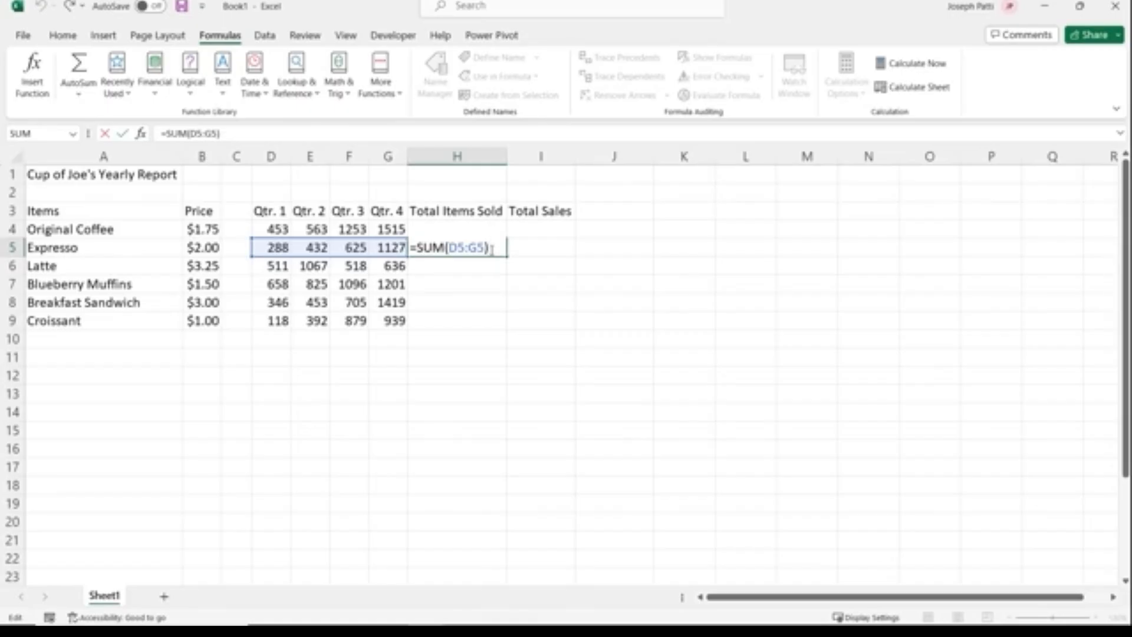
key("Return")
left_click(479, 249)
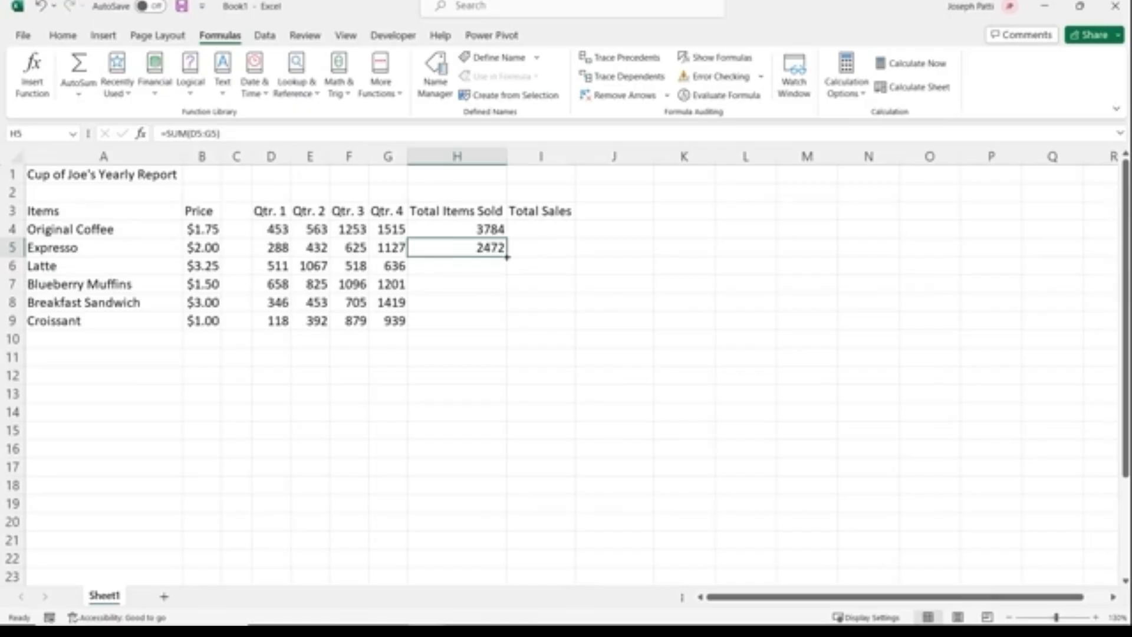
double_click(507, 257)
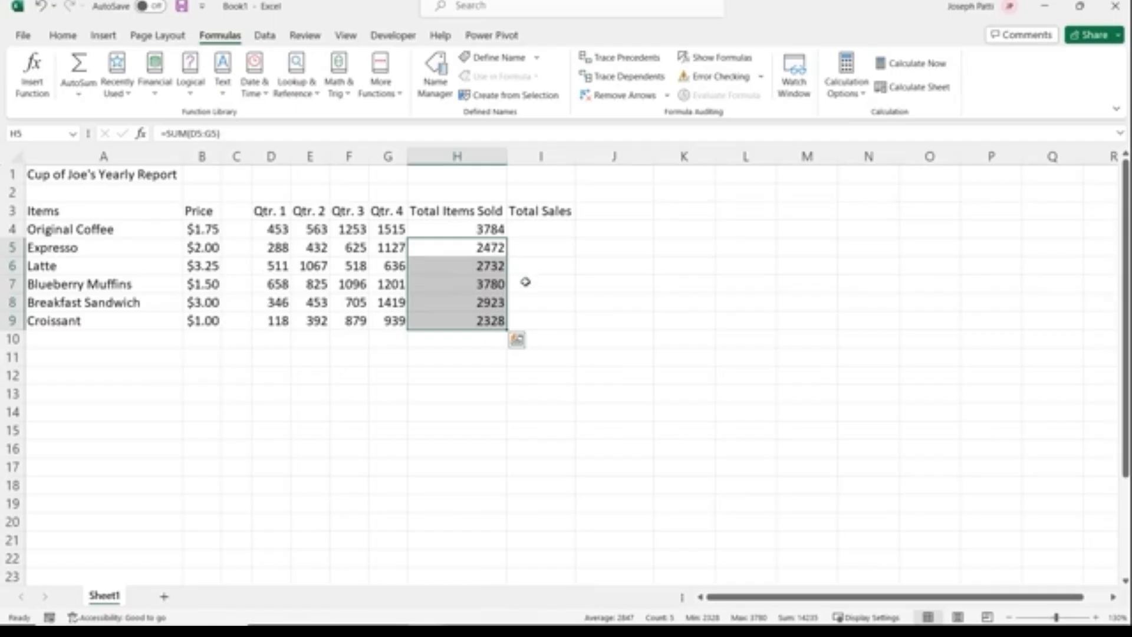
Examine the formula in each Total Items Sold cell from H4 to H9 to check which quarterly cells it references
double_click(487, 235)
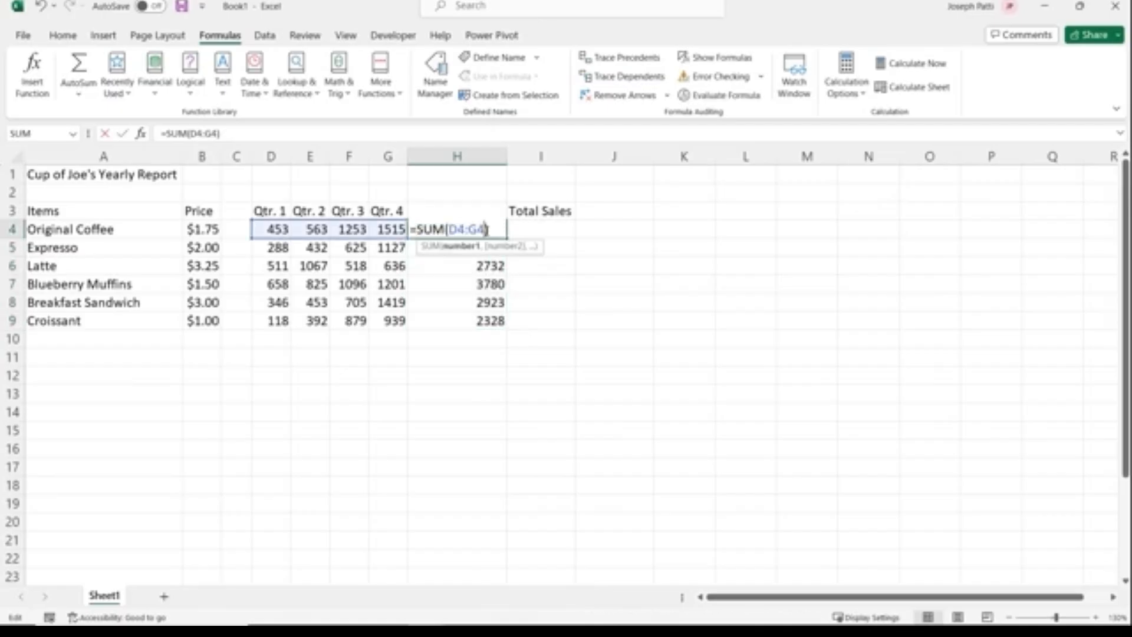
key("Return")
key("F2")
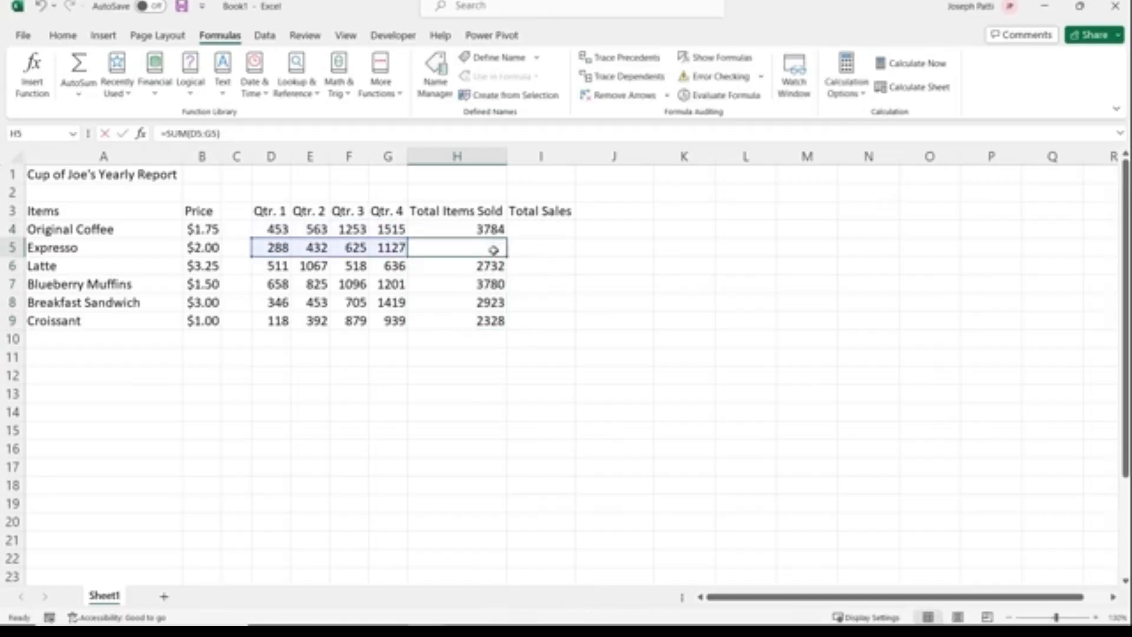
key("Return")
double_click(493, 266)
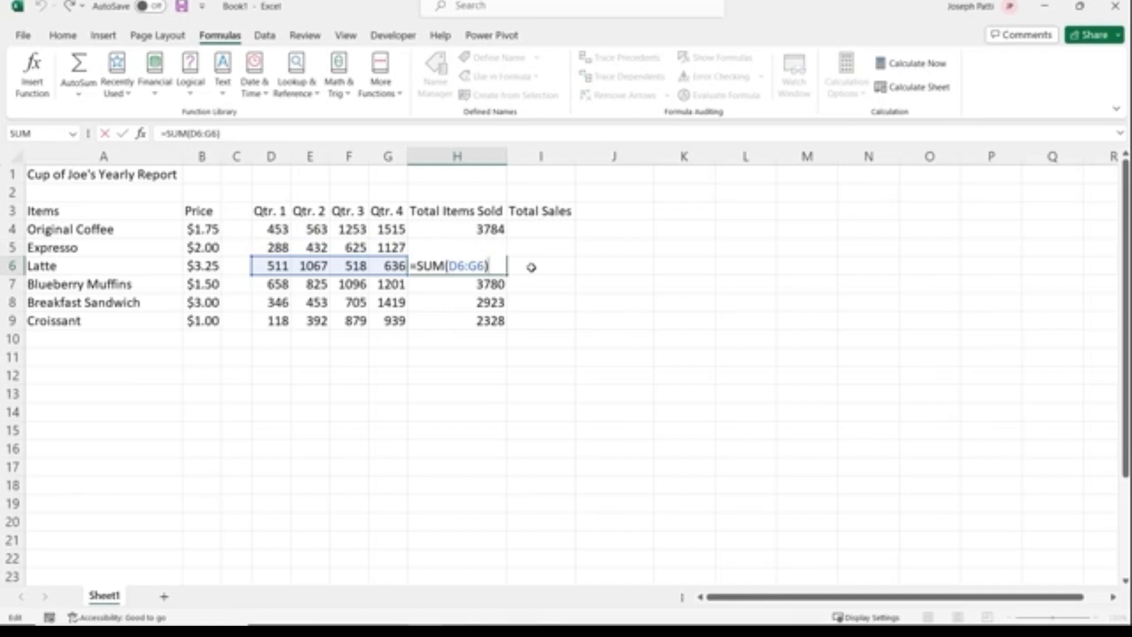
key("Return")
double_click(494, 284)
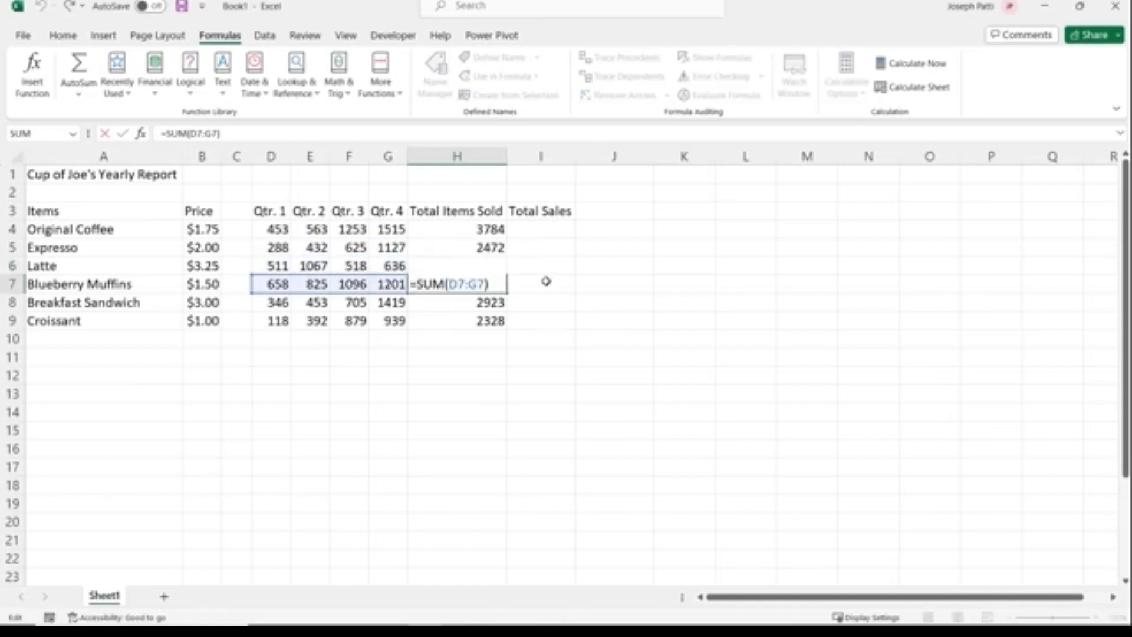
key("Return")
double_click(500, 302)
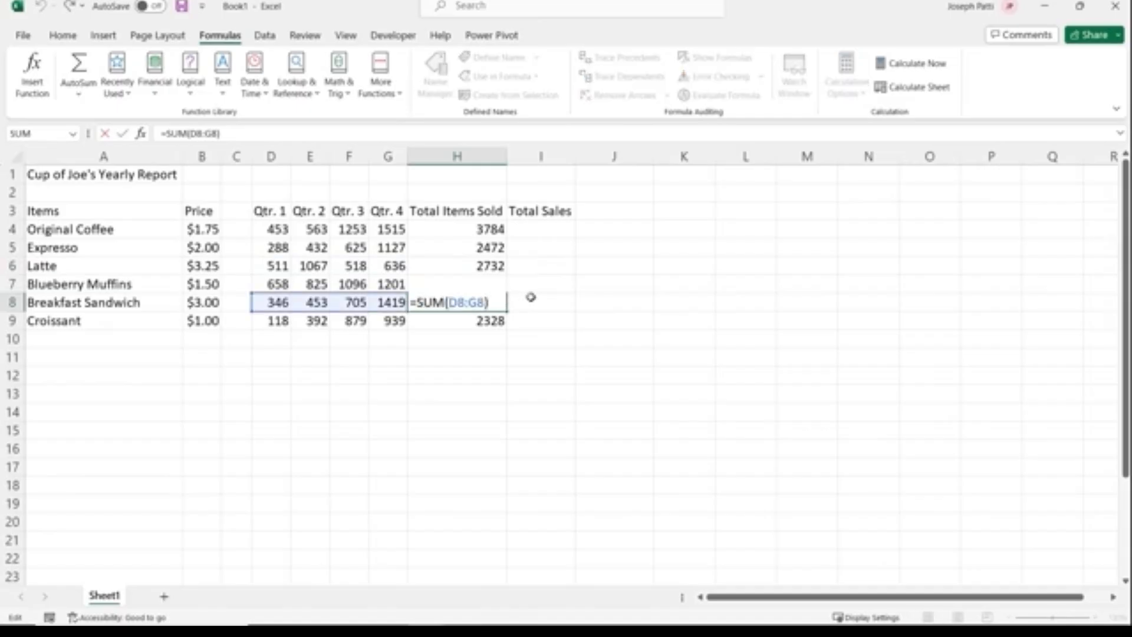
key("Return")
double_click(501, 320)
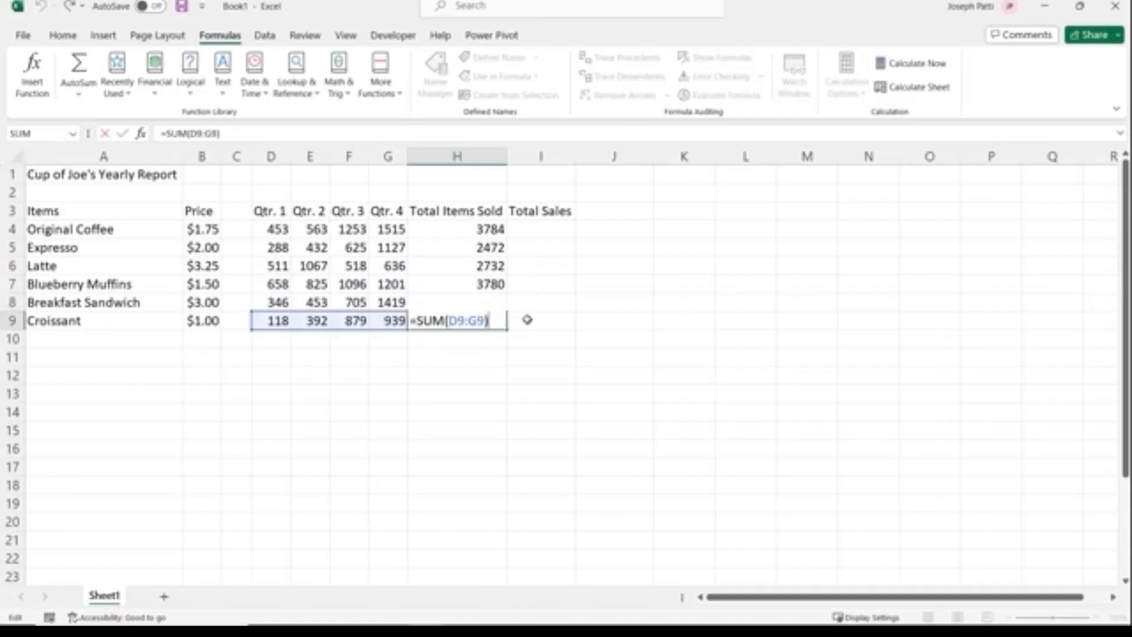
key("Return")
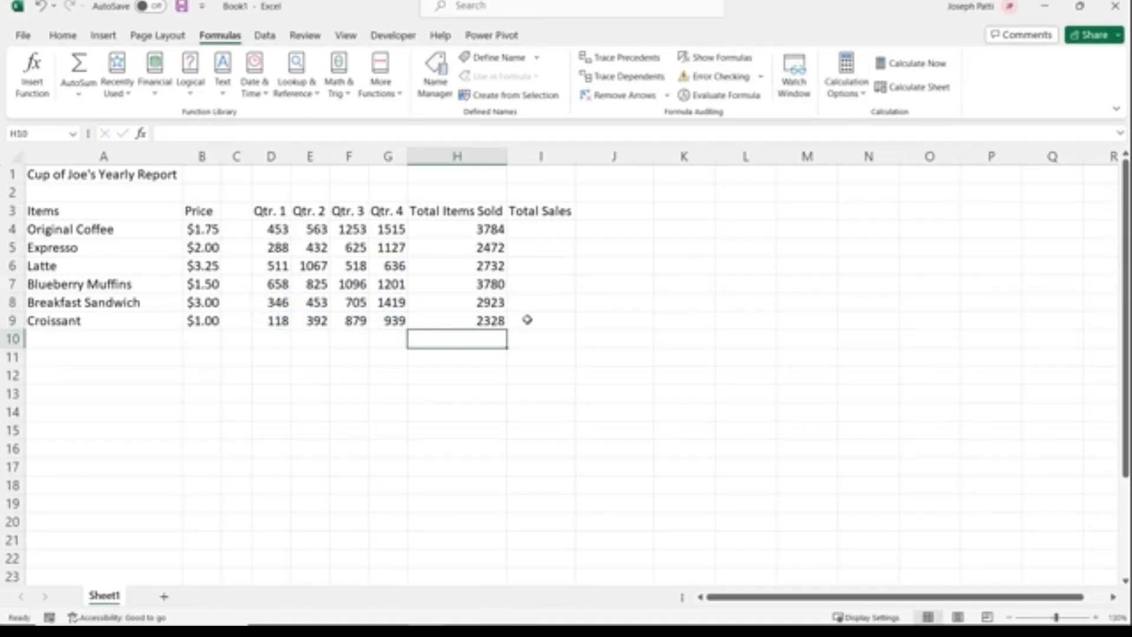
Fill the SUM formula from H4 down the Total Items Sold column through H9
left_click(475, 228)
left_click_drag(511, 241, 513, 326)
left_click(498, 230)
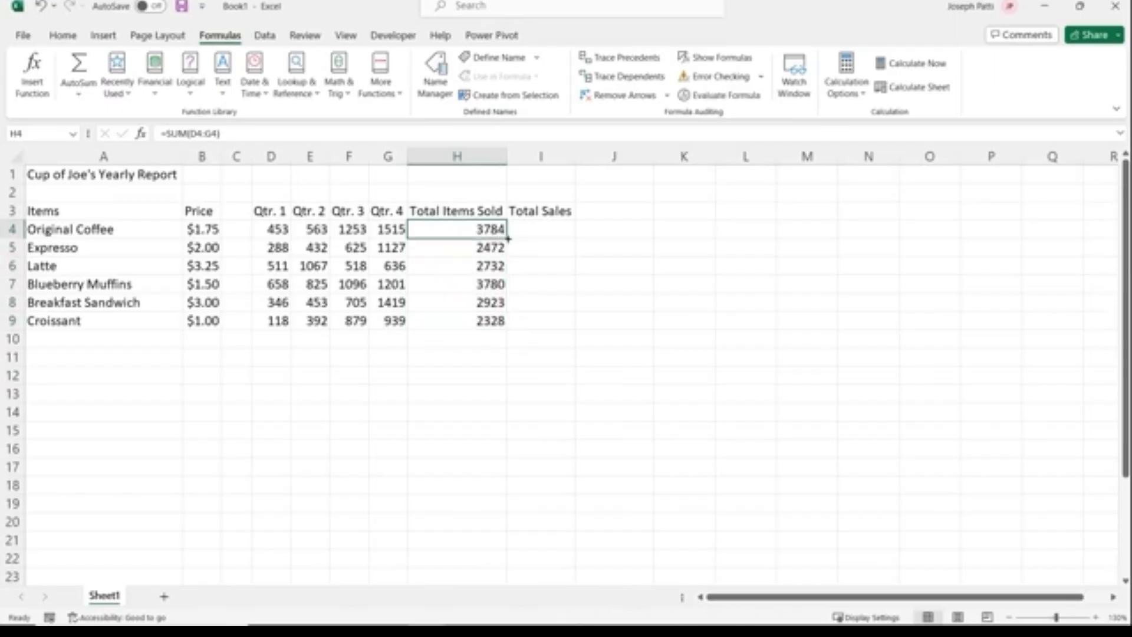
double_click(508, 238)
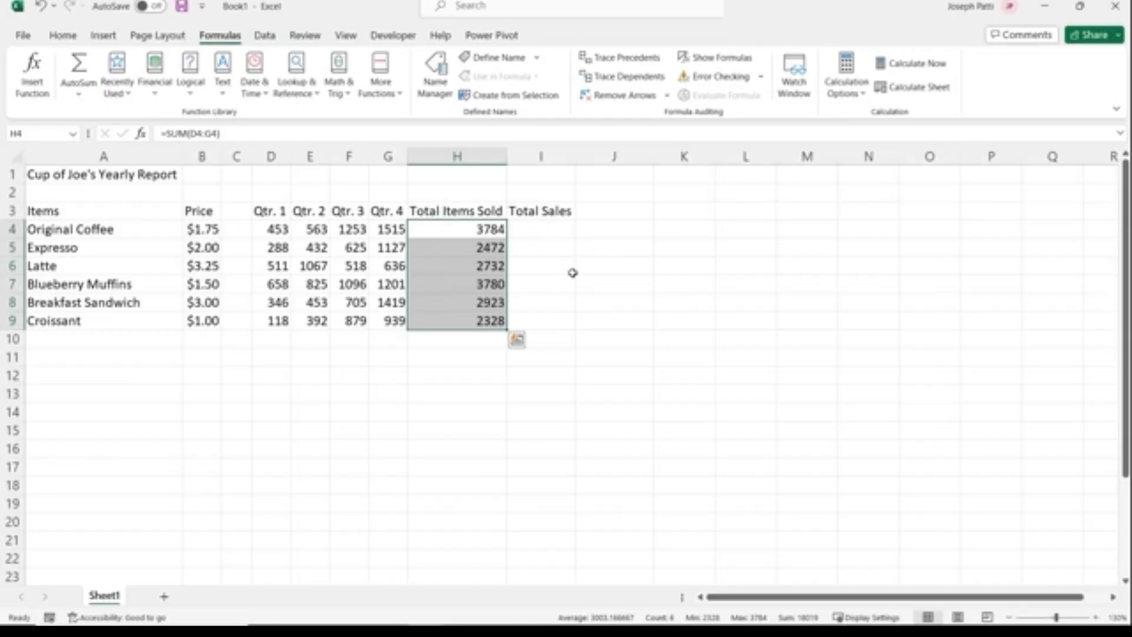
Calculate Total Sales for Original Coffee in I4 with the formula =B4*H4
left_click(557, 230)
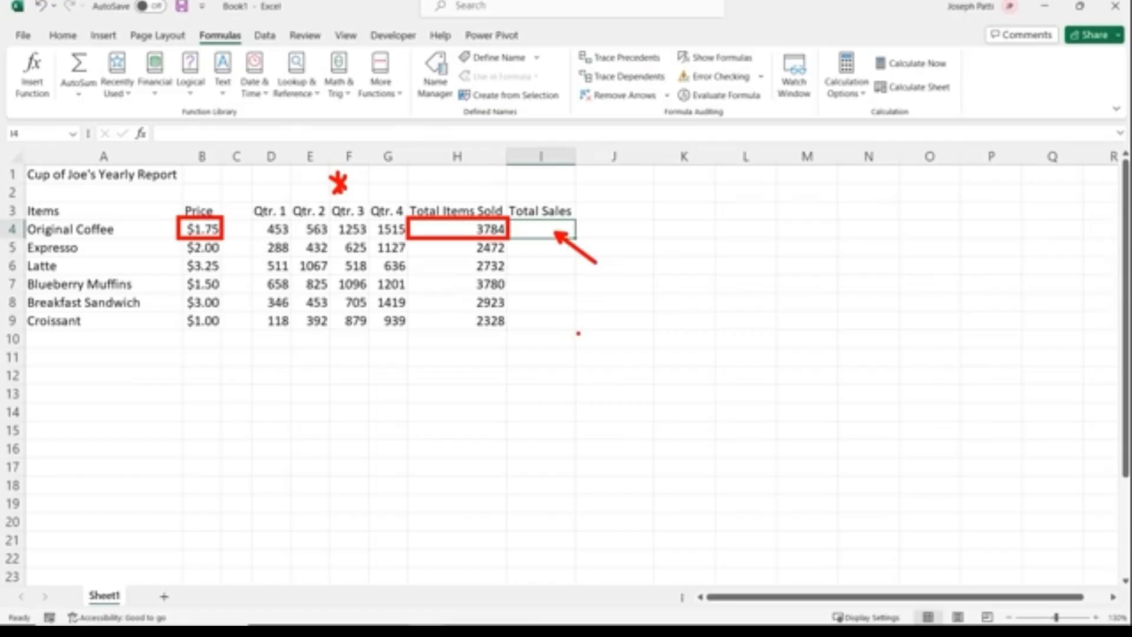
type("=")
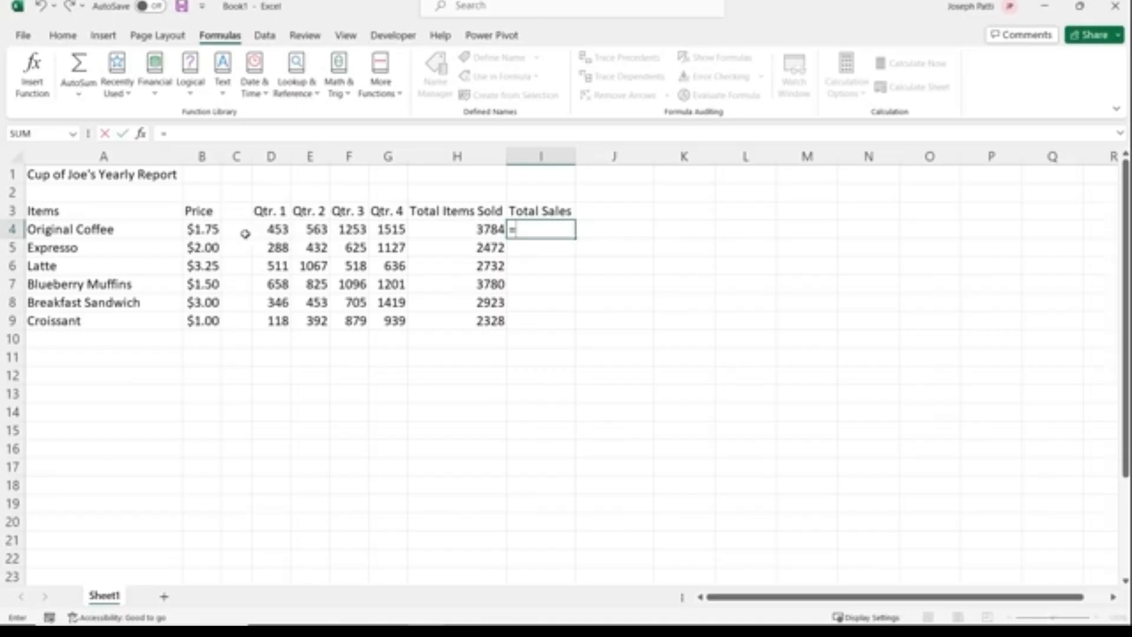
left_click(200, 230)
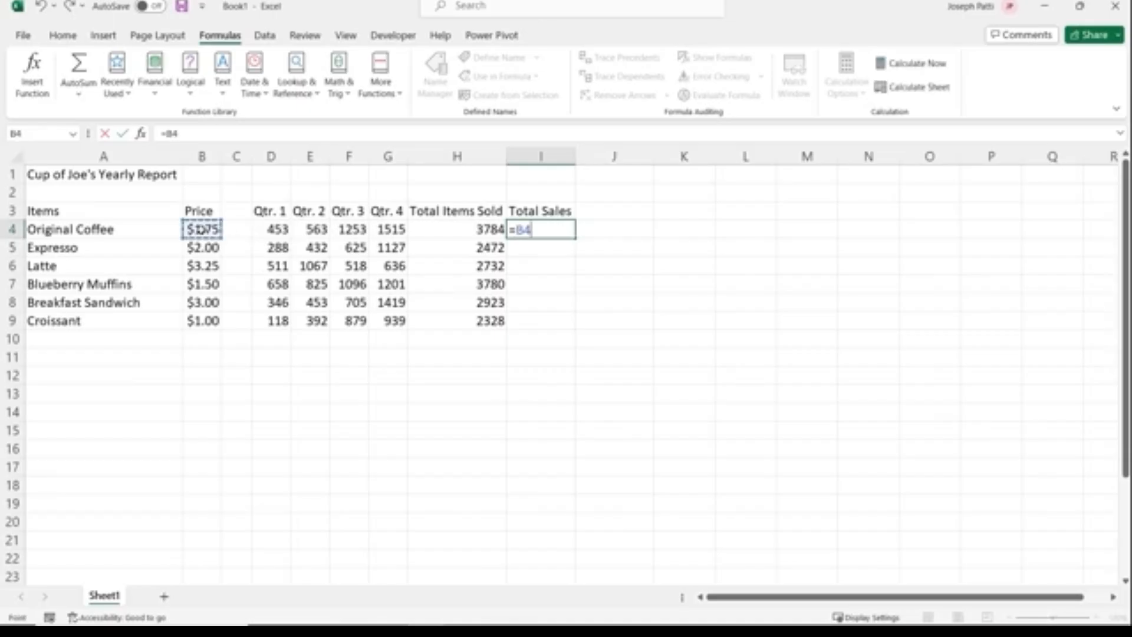
type("*")
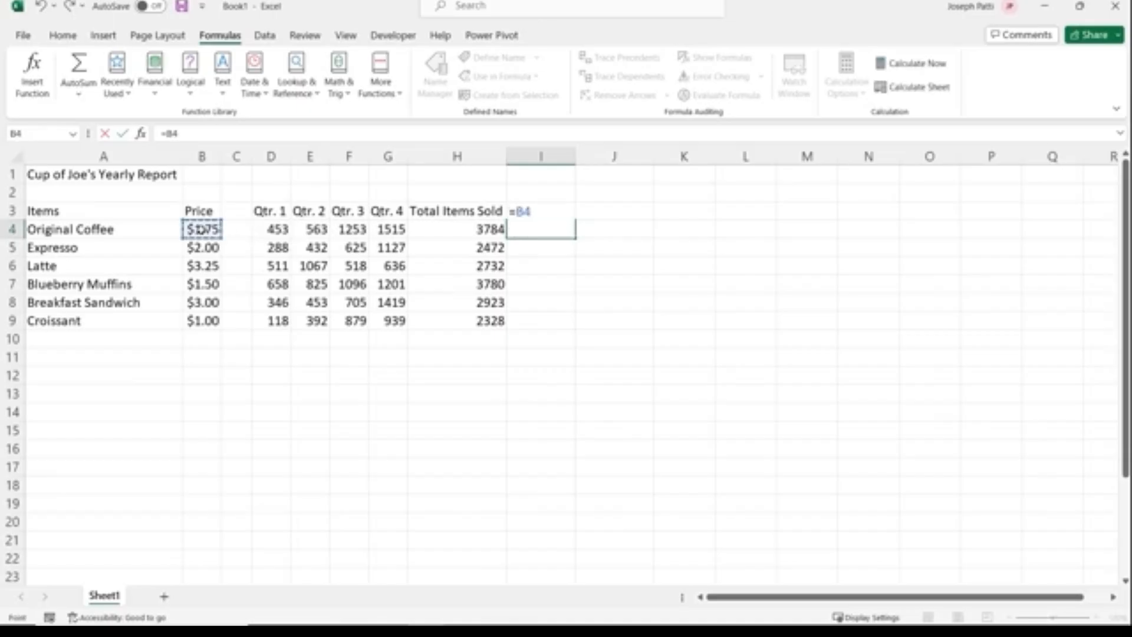
left_click(446, 230)
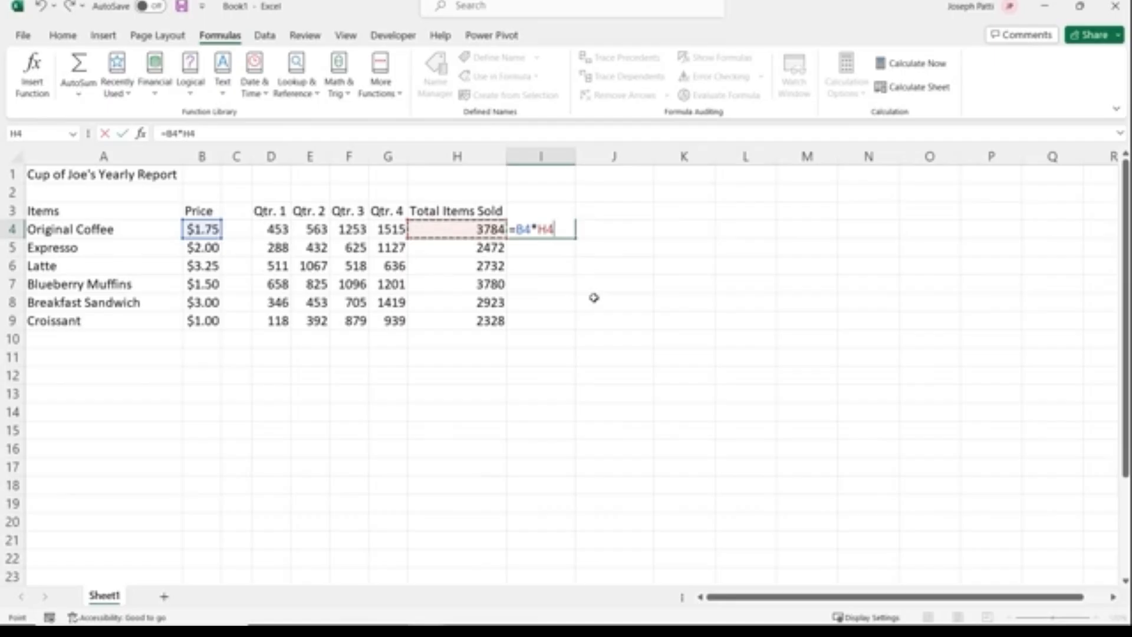
key("Return")
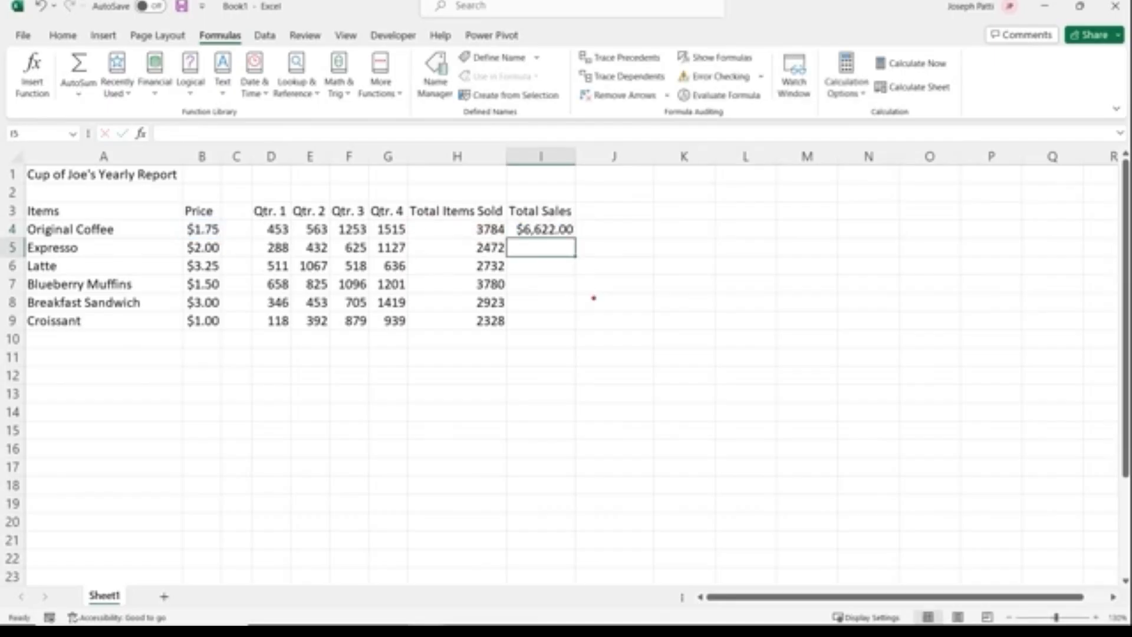
Fill the Total Sales formula from I4 down through I9 and deselect the range
mouse_move(180, 218)
left_mouse_down()
mouse_move(223, 238)
mouse_move(240, 181)
left_mouse_up()
left_click(541, 232)
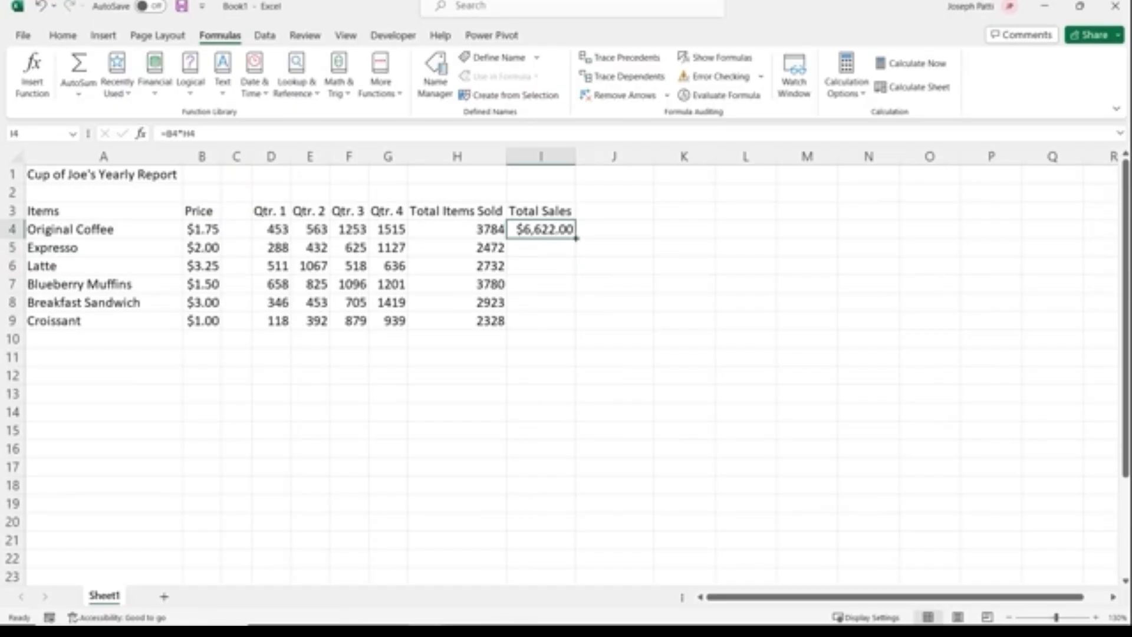
double_click(576, 238)
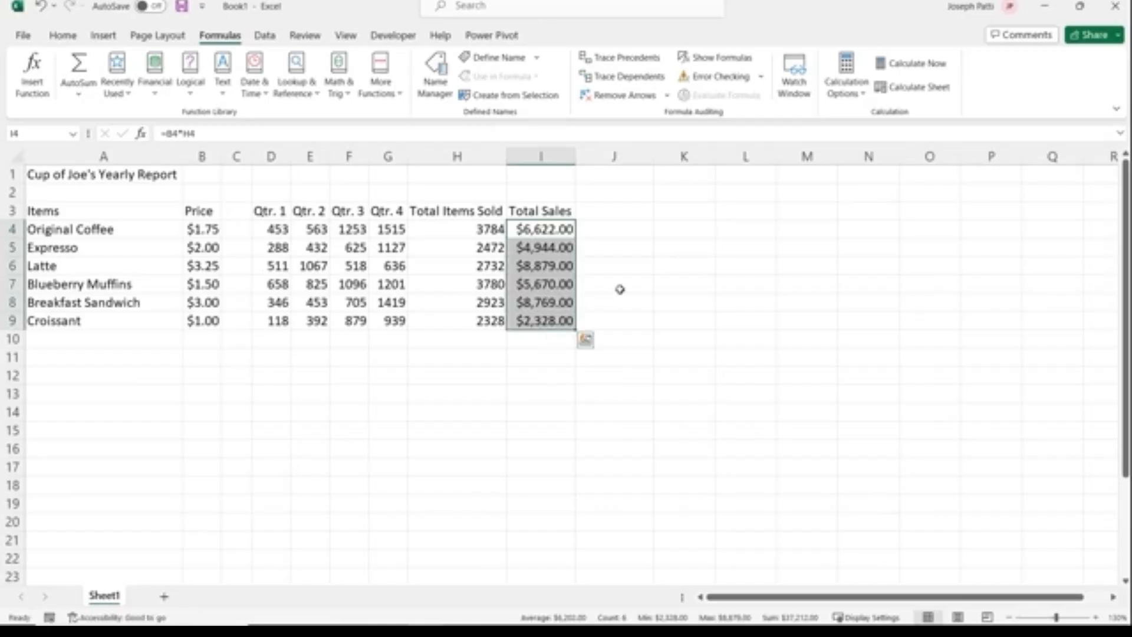
left_click(629, 213)
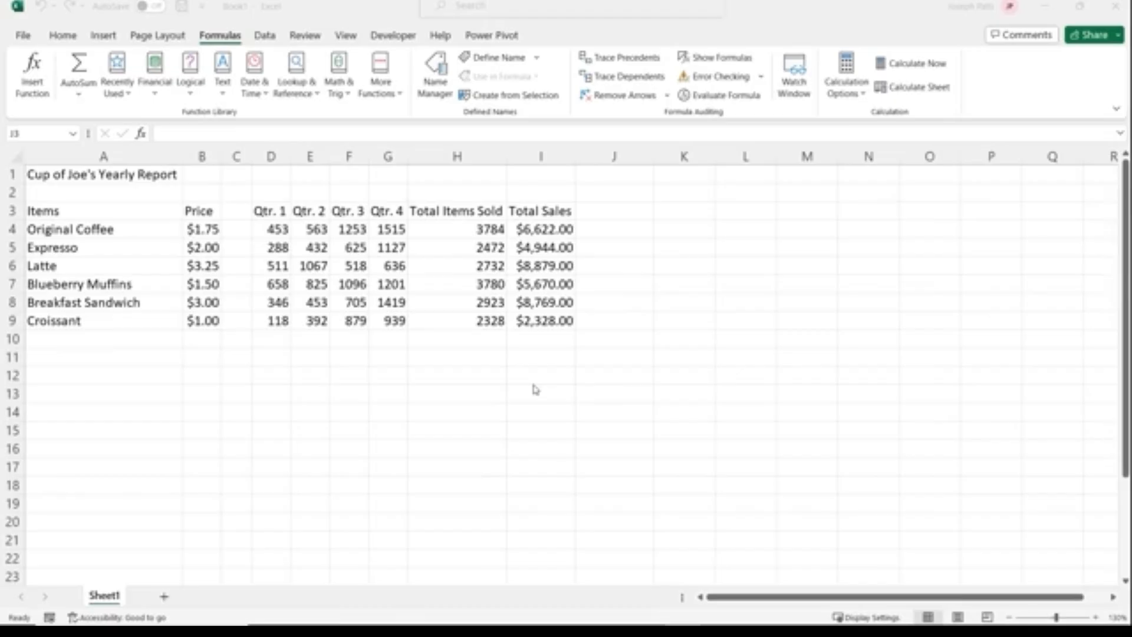
left_click(81, 378)
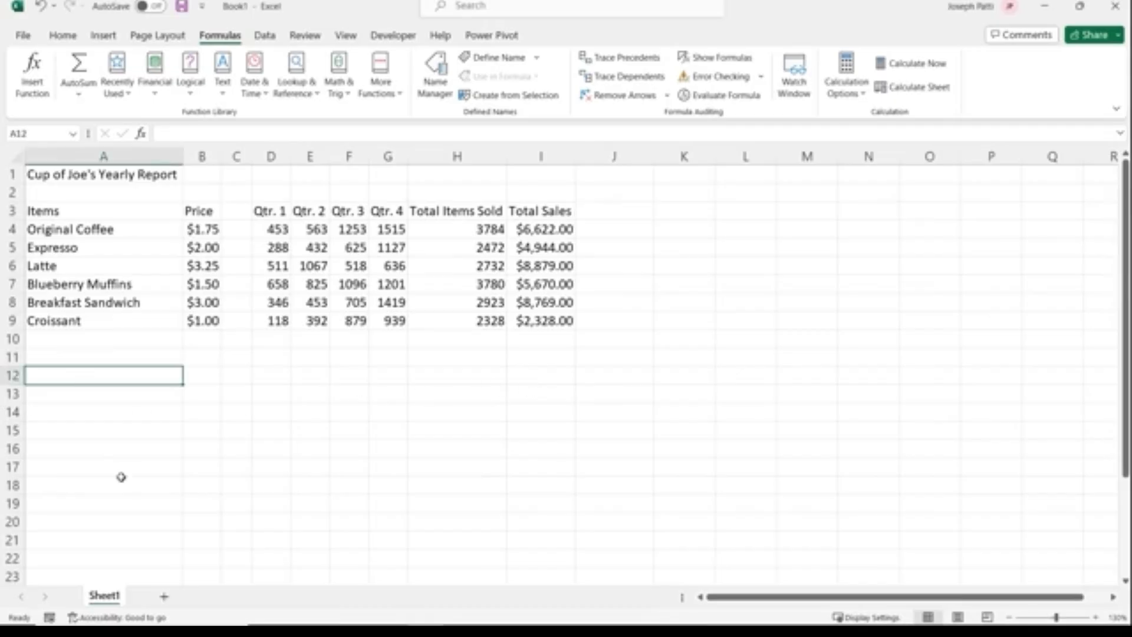
Enter the summary labels Total Items Sold, Average Items Sold, Min. Items Sold and Max. Items Sold in cells A12 through A15
type("Tot")
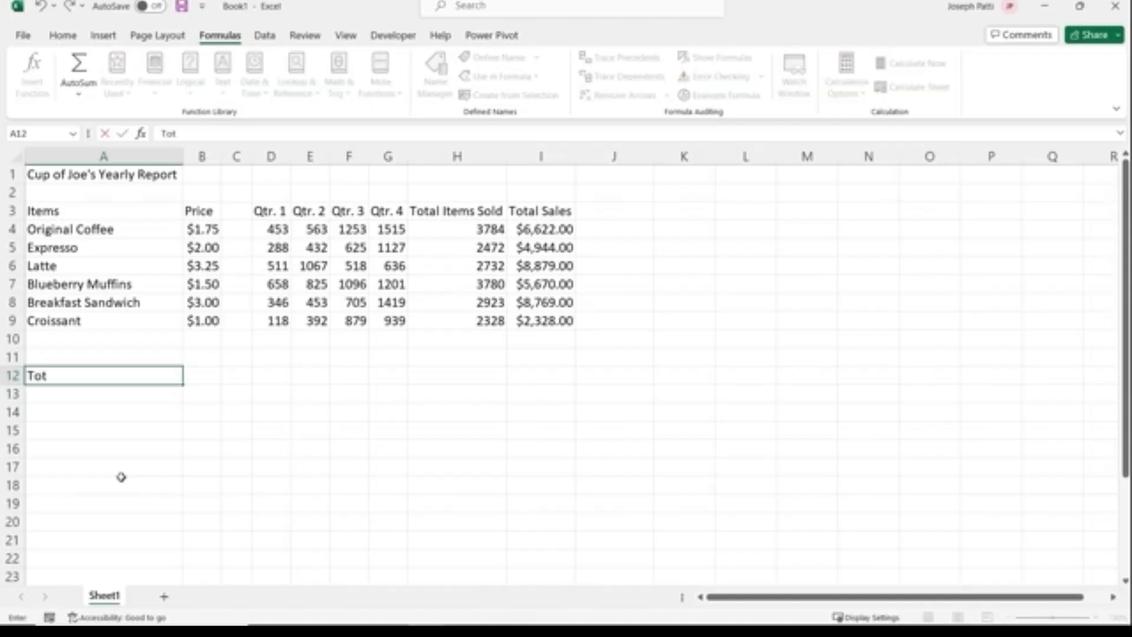
type("al Items Sold")
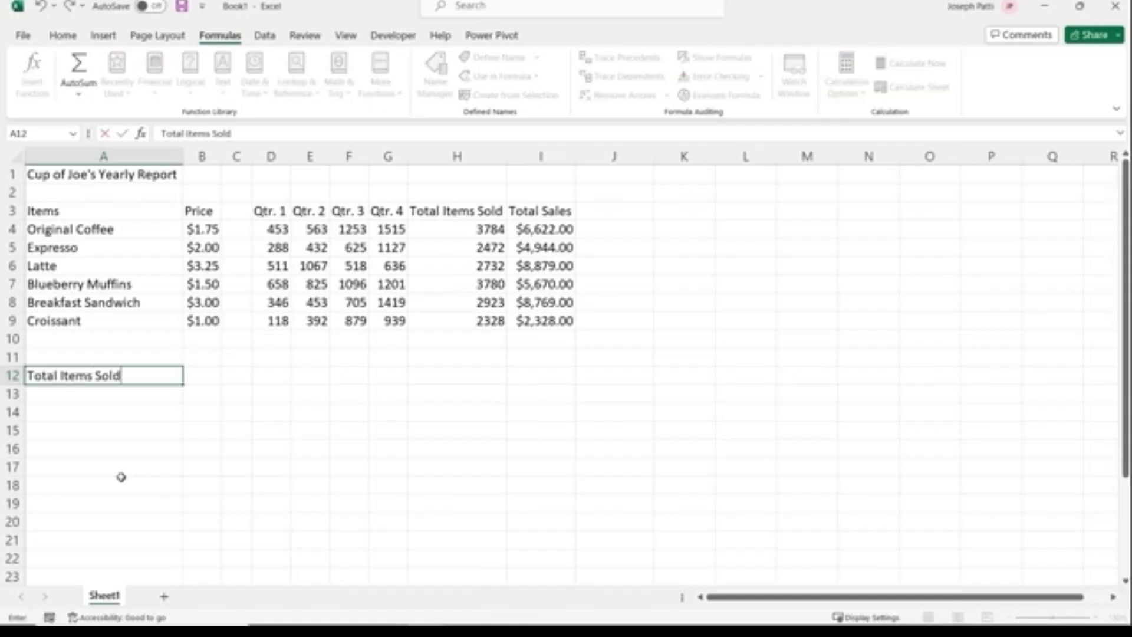
key("Return")
type("Avera")
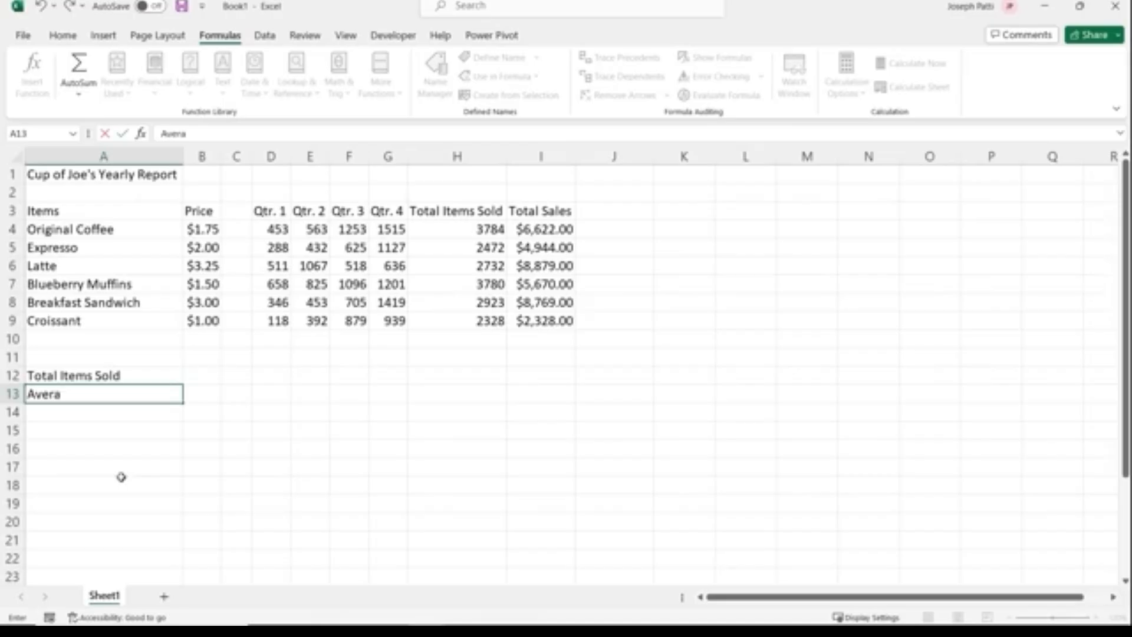
type("ge Items Sold")
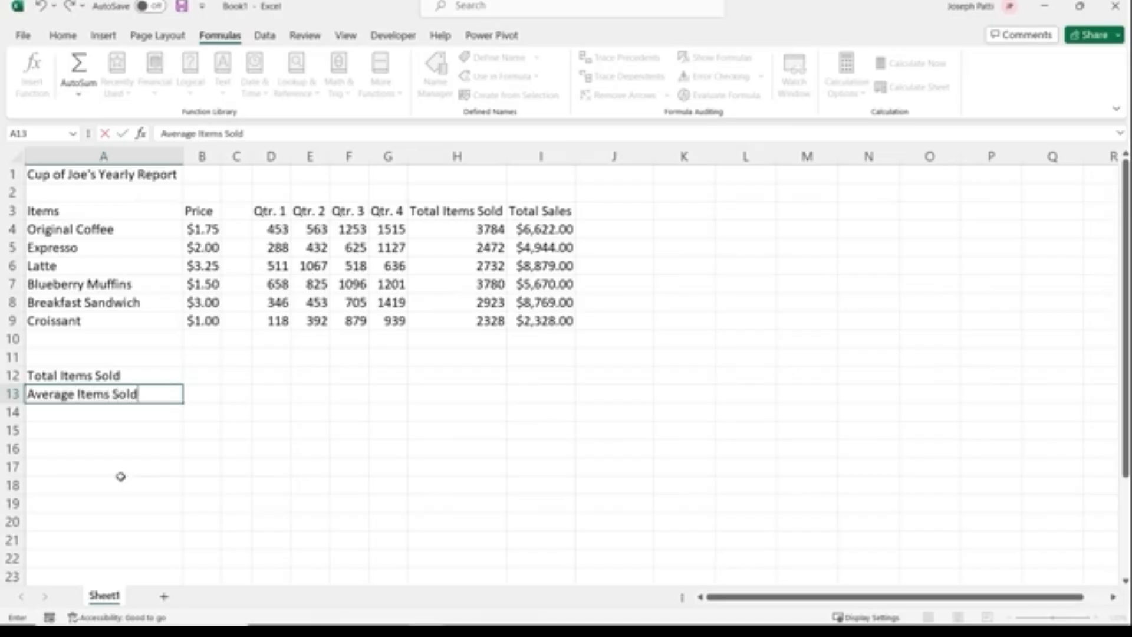
key("Return")
type("Min")
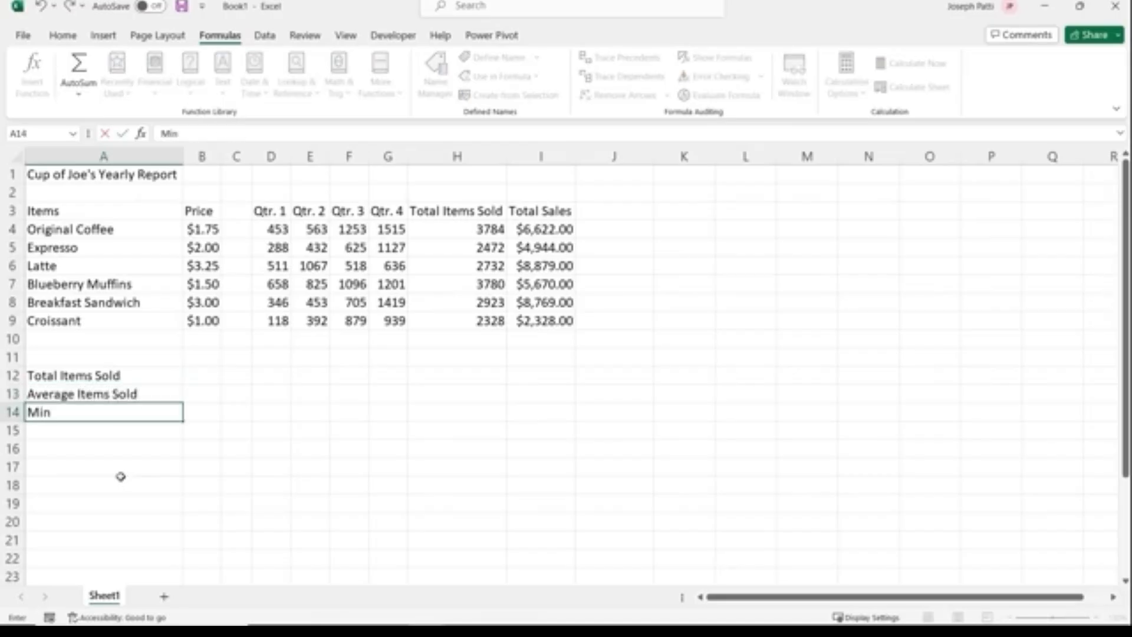
type(". Items Sold")
key("Return")
type("Max. ")
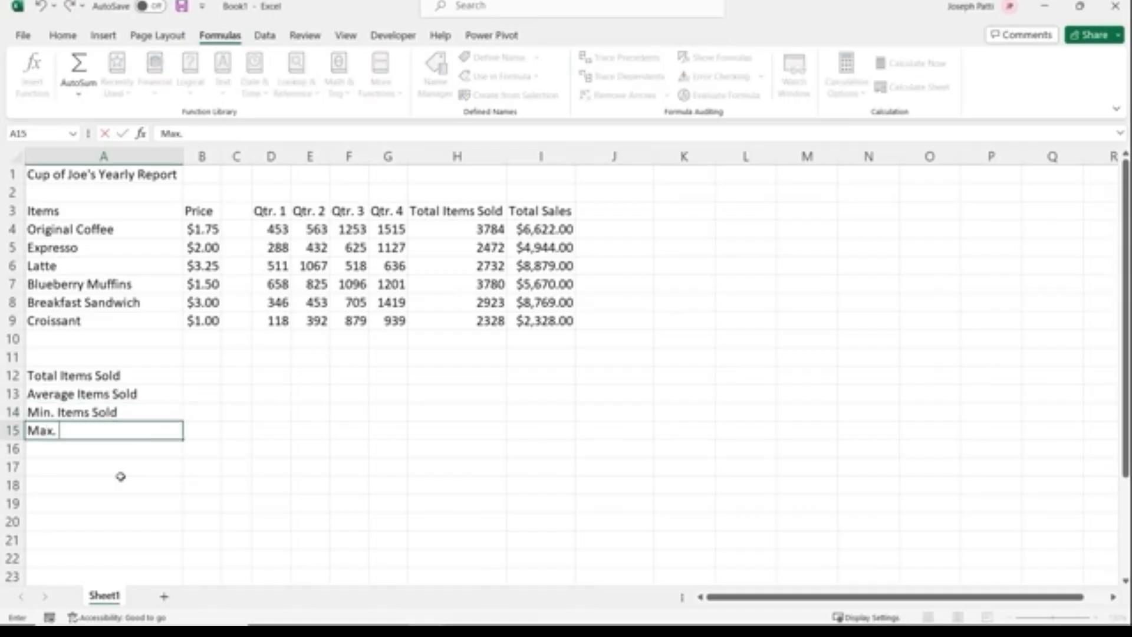
type("Items Sold")
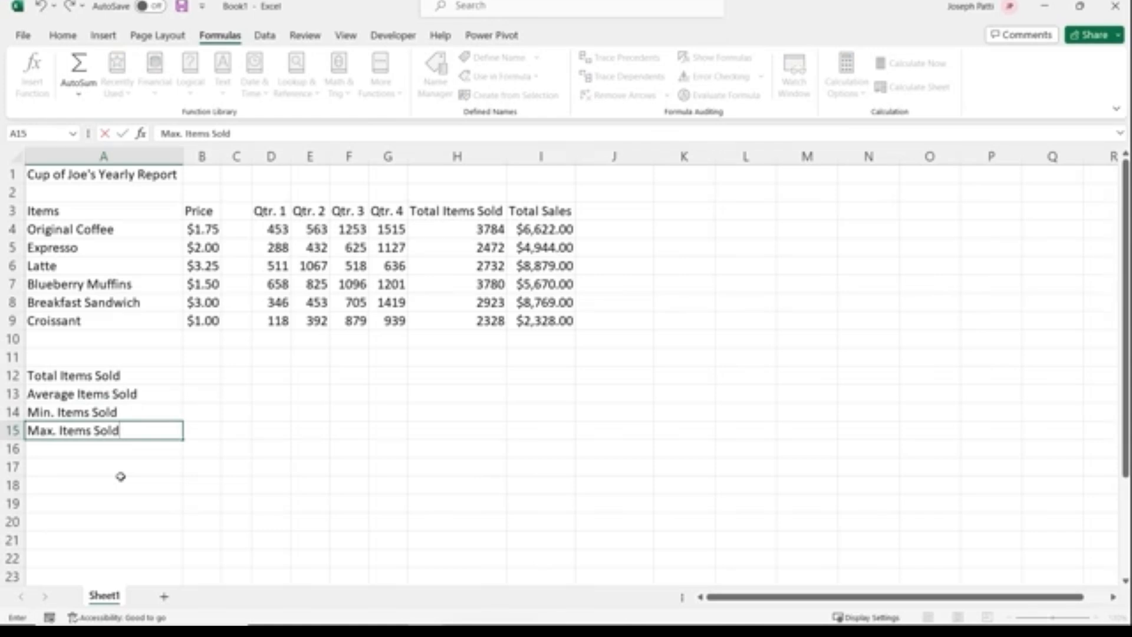
key("Return")
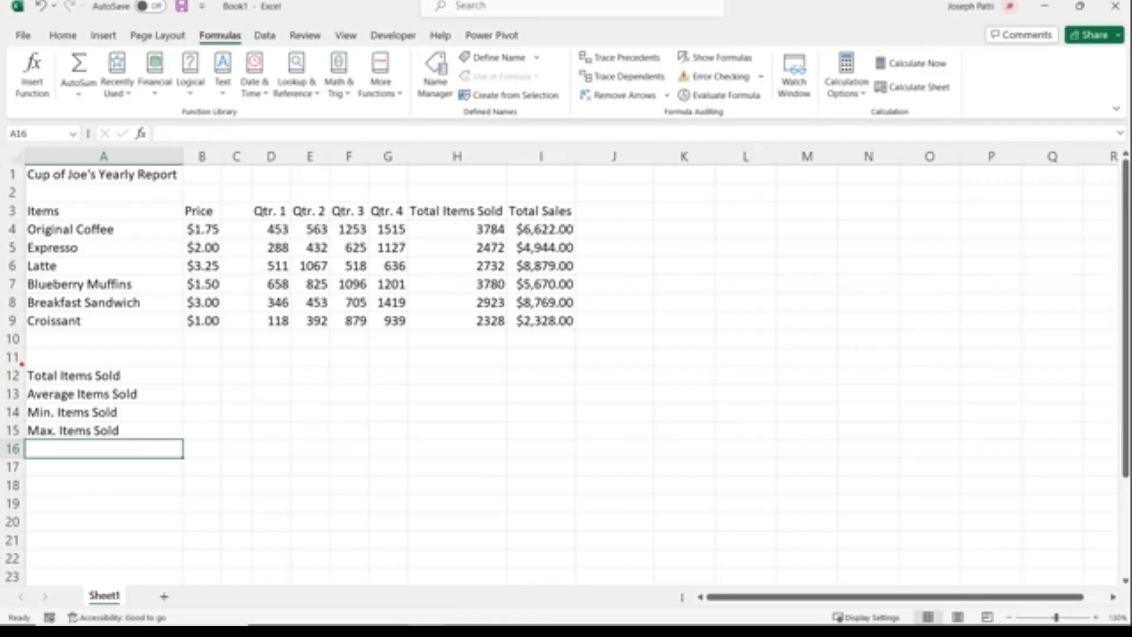
mouse_move(25, 363)
left_mouse_down()
mouse_move(125, 388)
mouse_move(254, 387)
left_mouse_up()
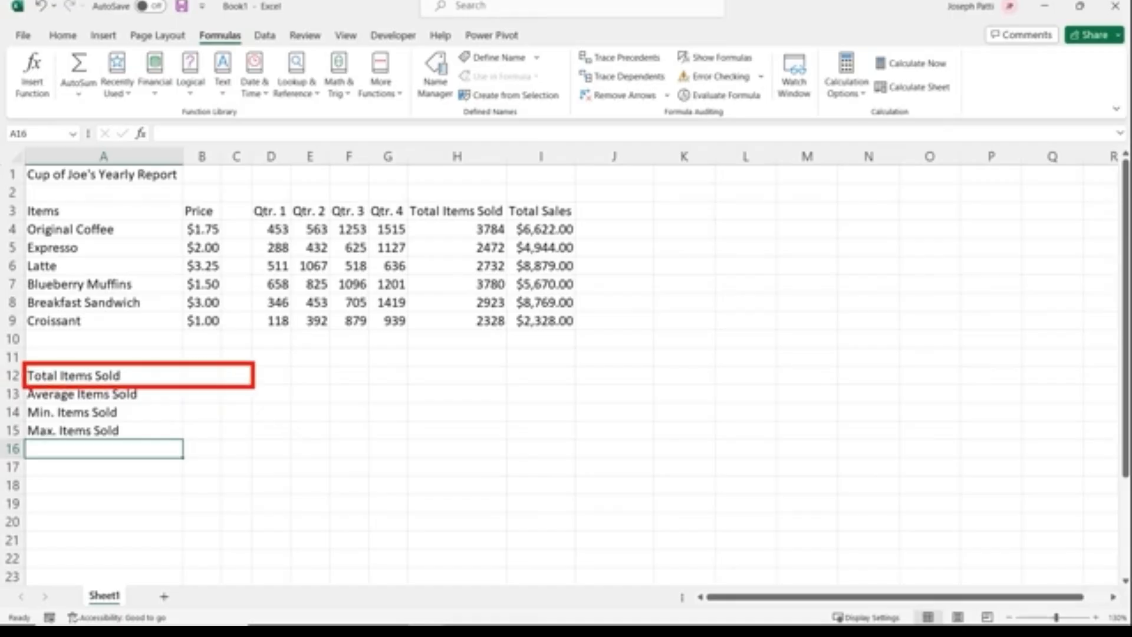
left_click_drag(24, 384, 254, 406)
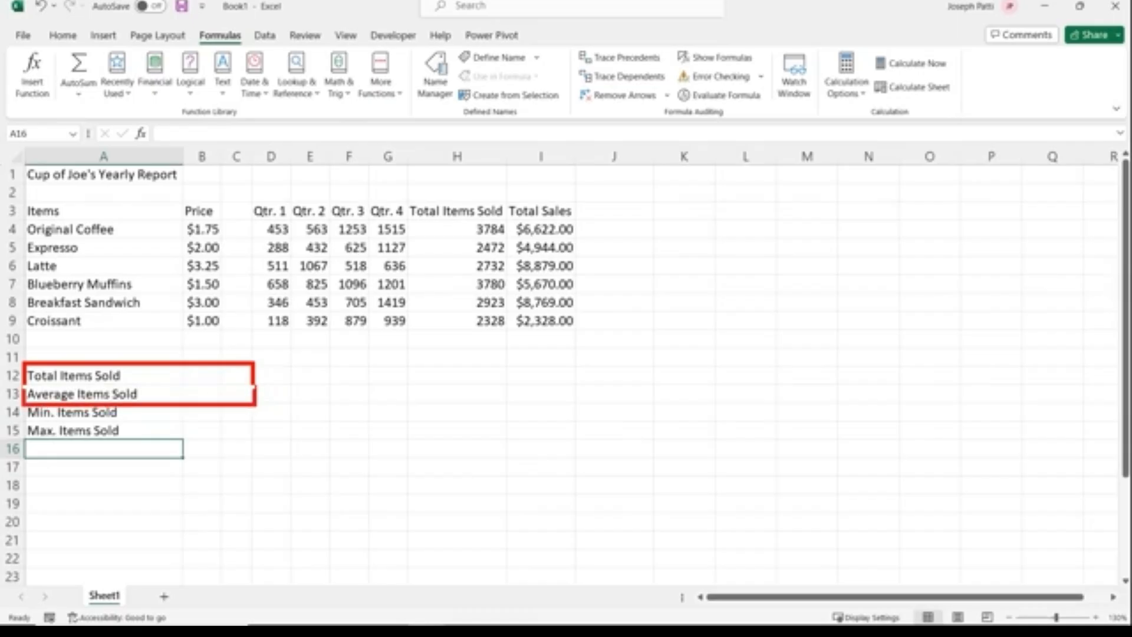
left_click_drag(24, 403, 254, 423)
left_click_drag(23, 422, 254, 442)
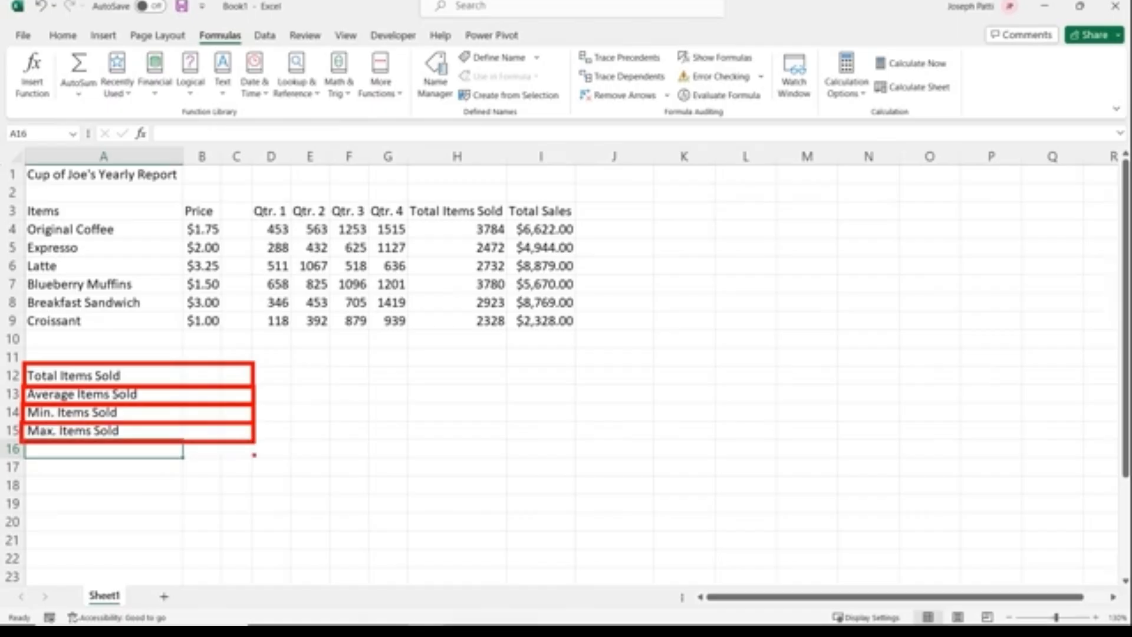
key("Escape")
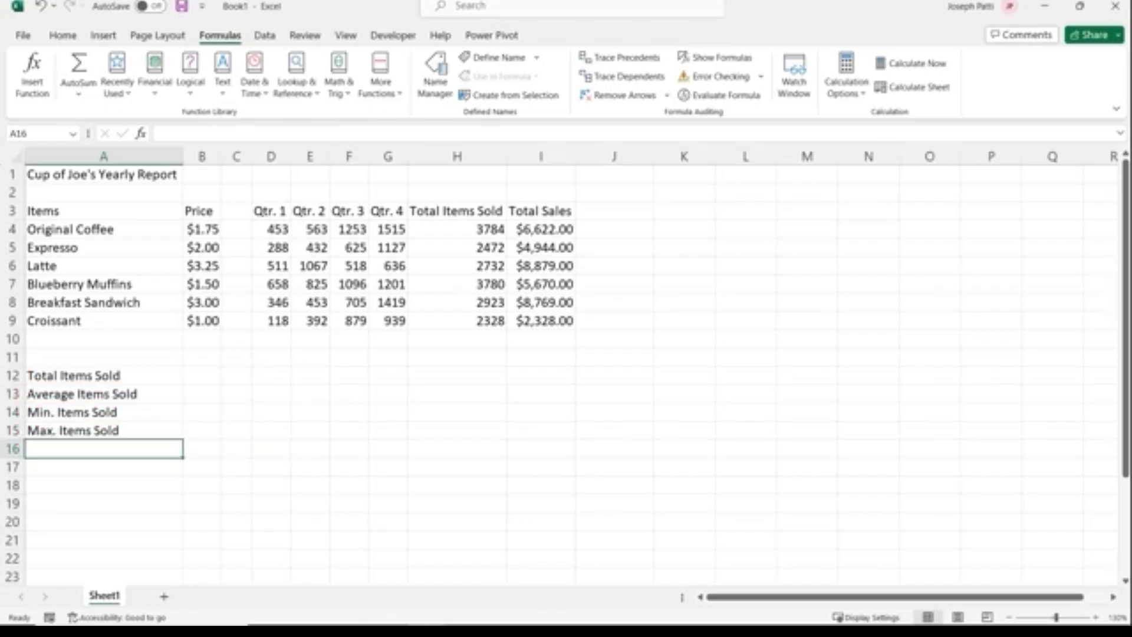
Merge and center the Total Items Sold label across A12:C12
left_click(68, 40)
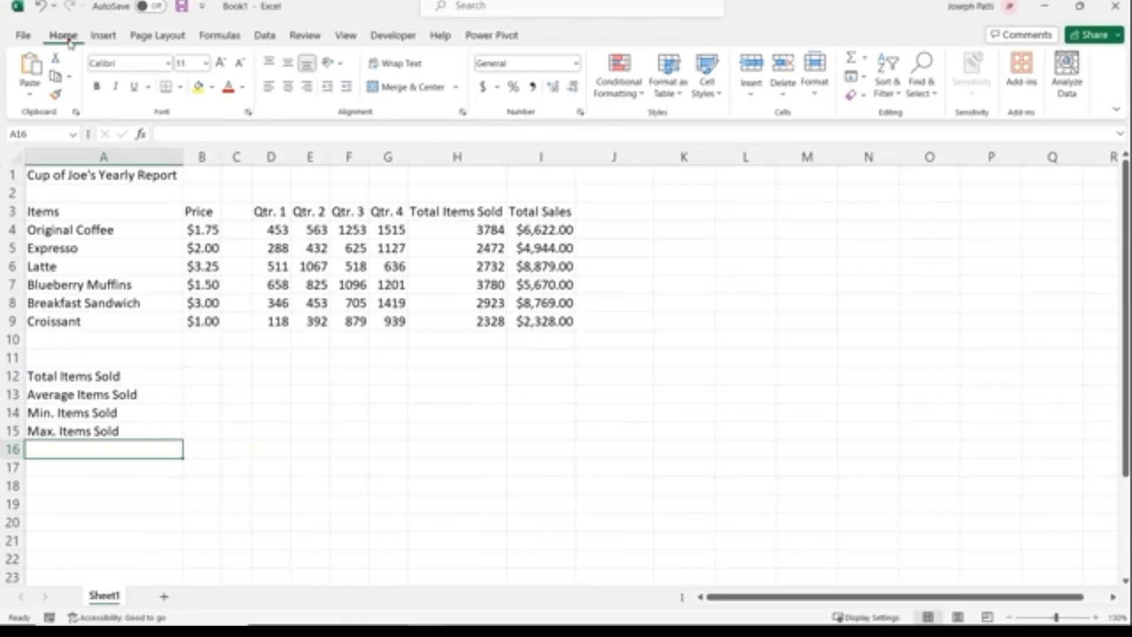
left_click_drag(38, 20, 87, 45)
mouse_move(252, 41)
left_mouse_down()
mouse_move(261, 58)
mouse_move(435, 122)
mouse_move(470, 122)
left_mouse_up()
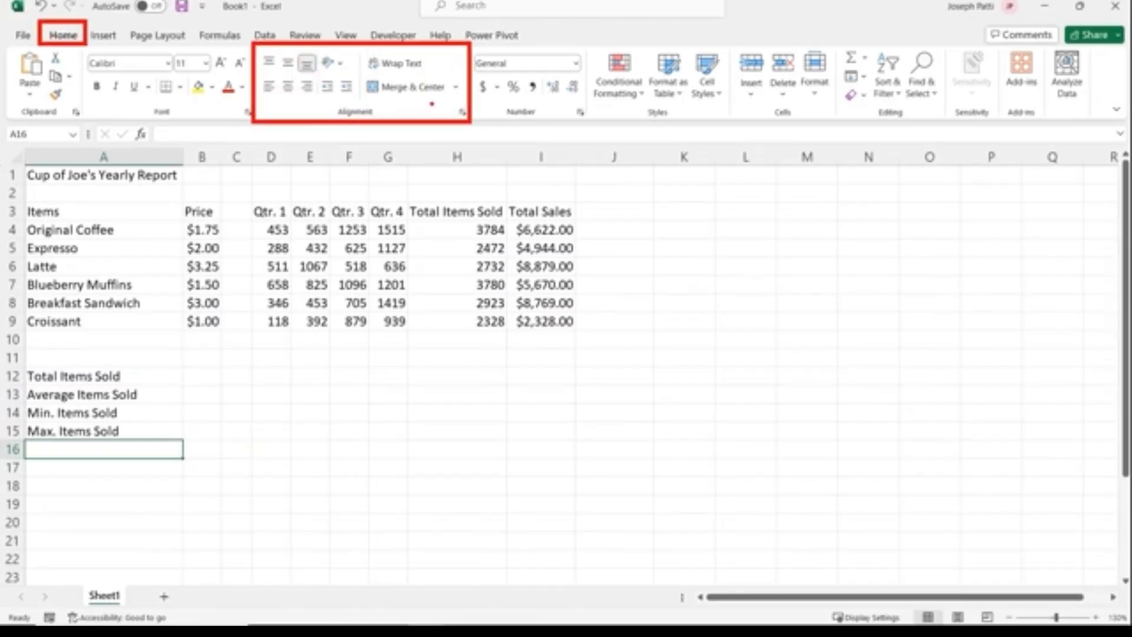
left_click_drag(414, 95, 413, 119)
key("Escape")
left_click(77, 375)
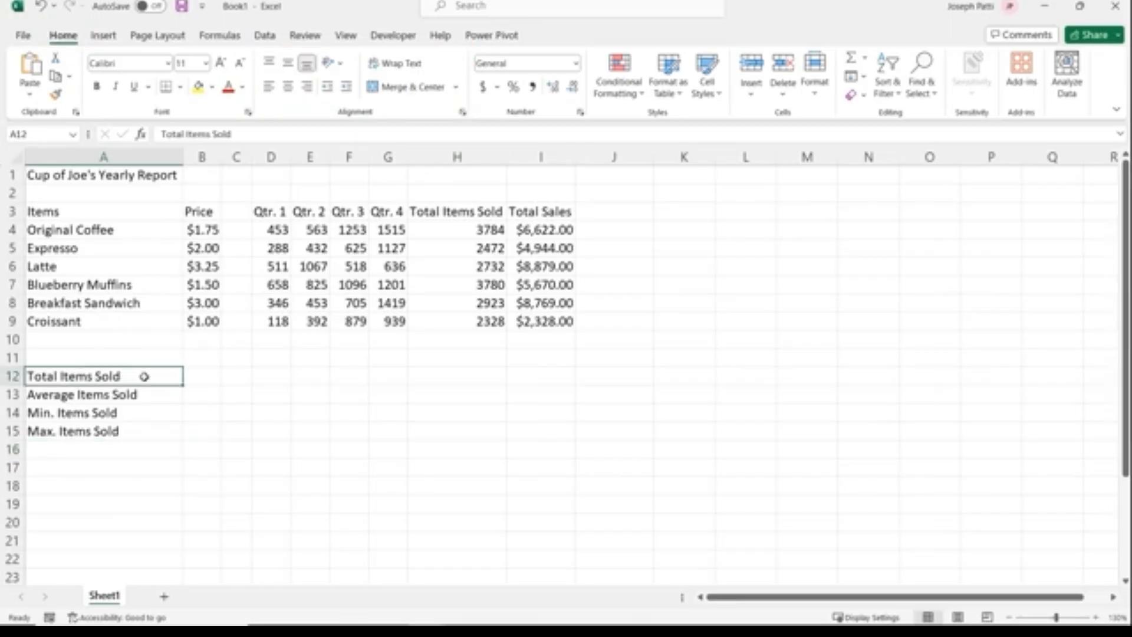
left_click_drag(144, 377, 230, 375)
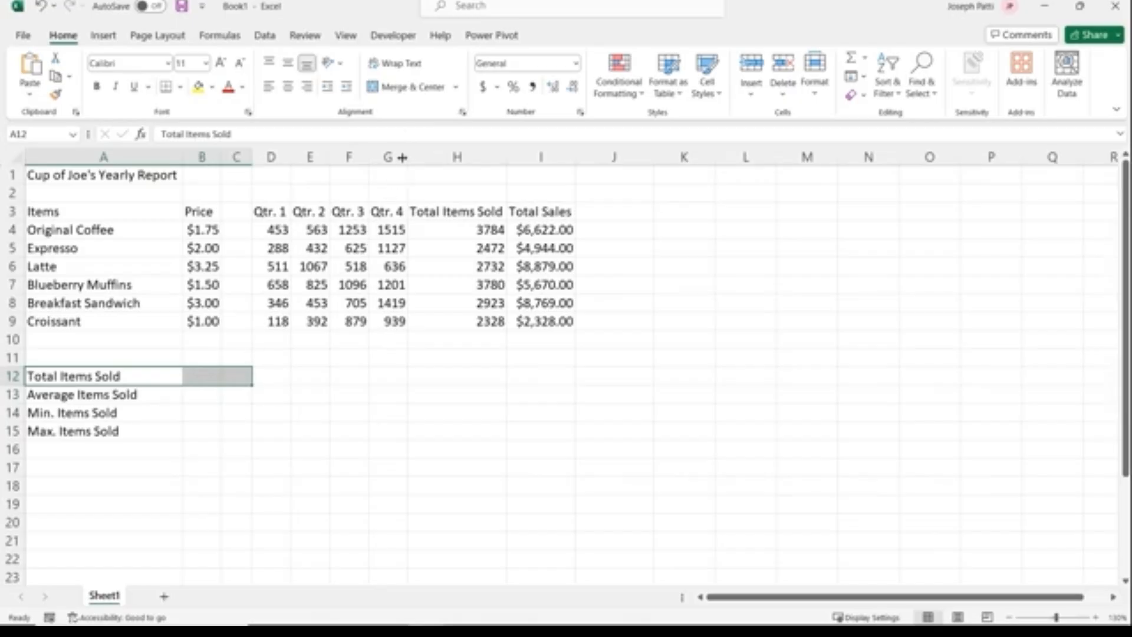
left_click(411, 89)
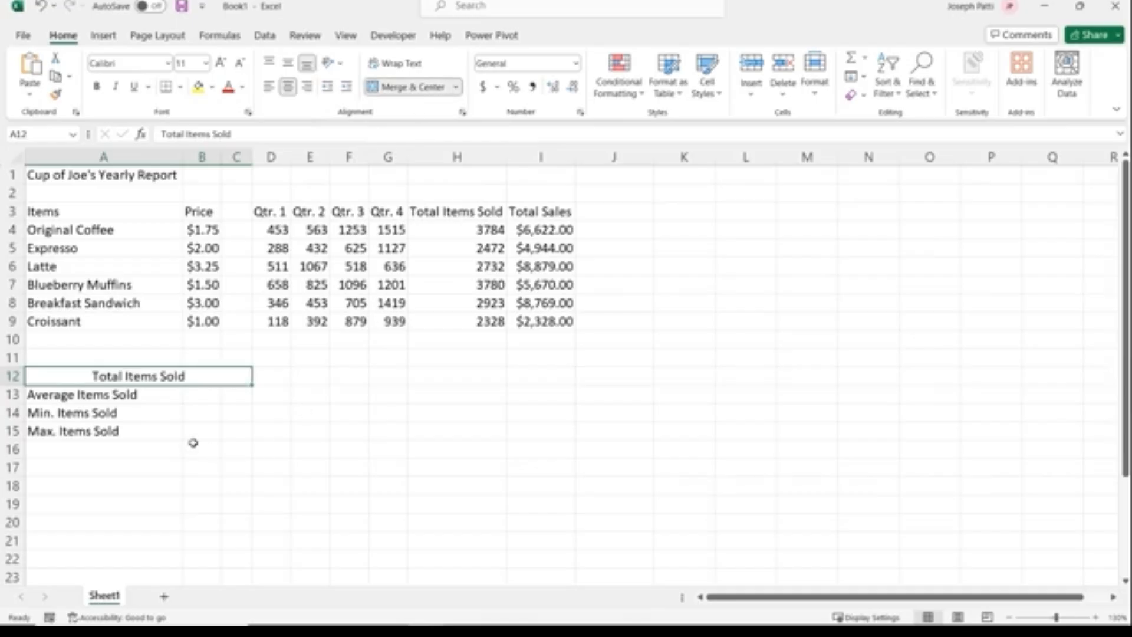
left_click(159, 464)
Merge and center the Average, Min. and Max. Items Sold labels across columns A to C, each in its own row
left_click_drag(137, 398, 235, 392)
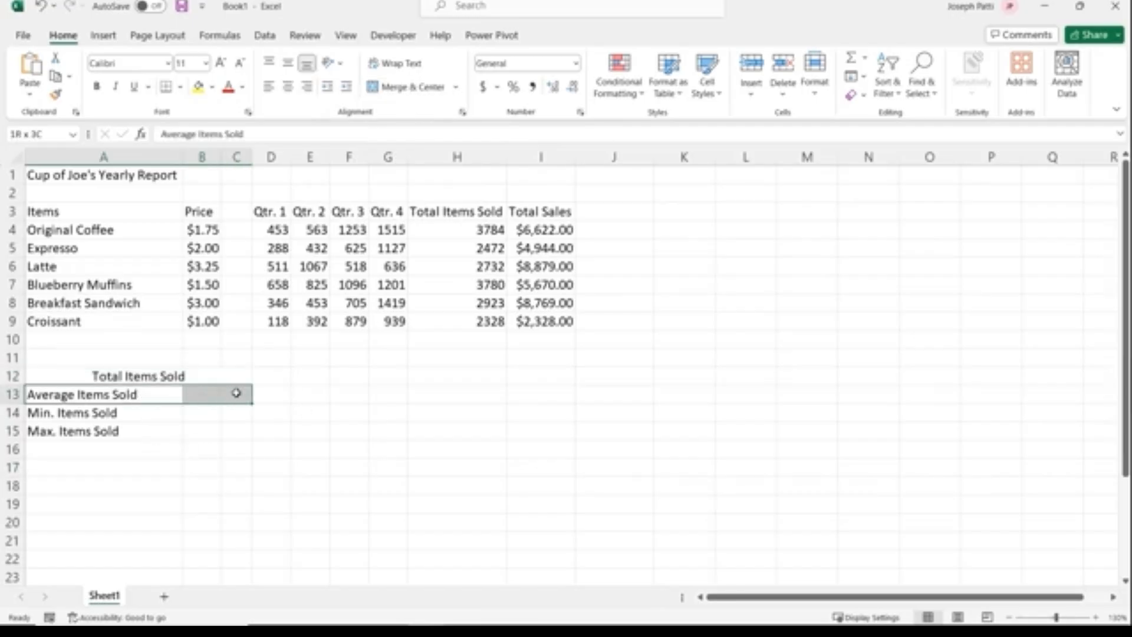
left_click(414, 88)
left_click_drag(121, 413, 236, 413)
left_click(407, 87)
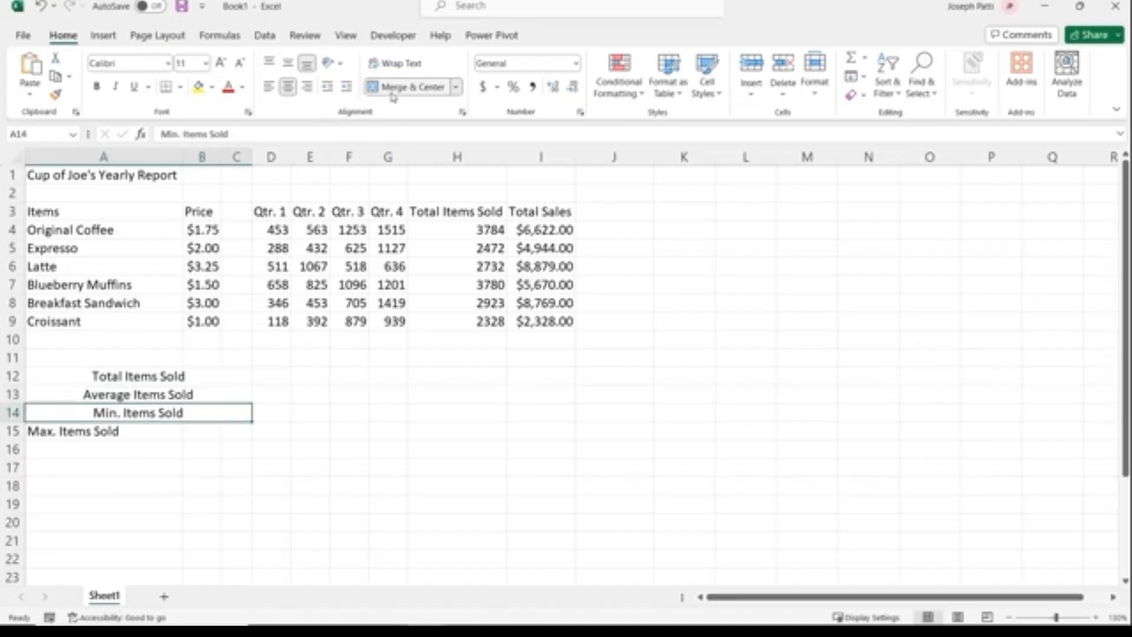
left_click_drag(95, 431, 228, 431)
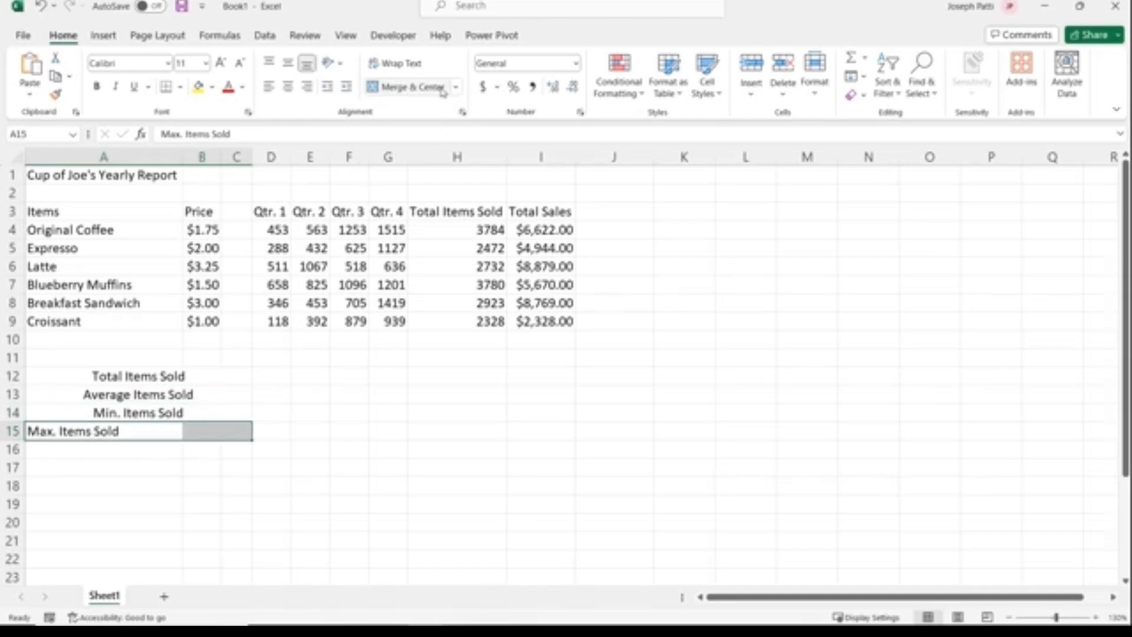
left_click(413, 87)
left_click(275, 378)
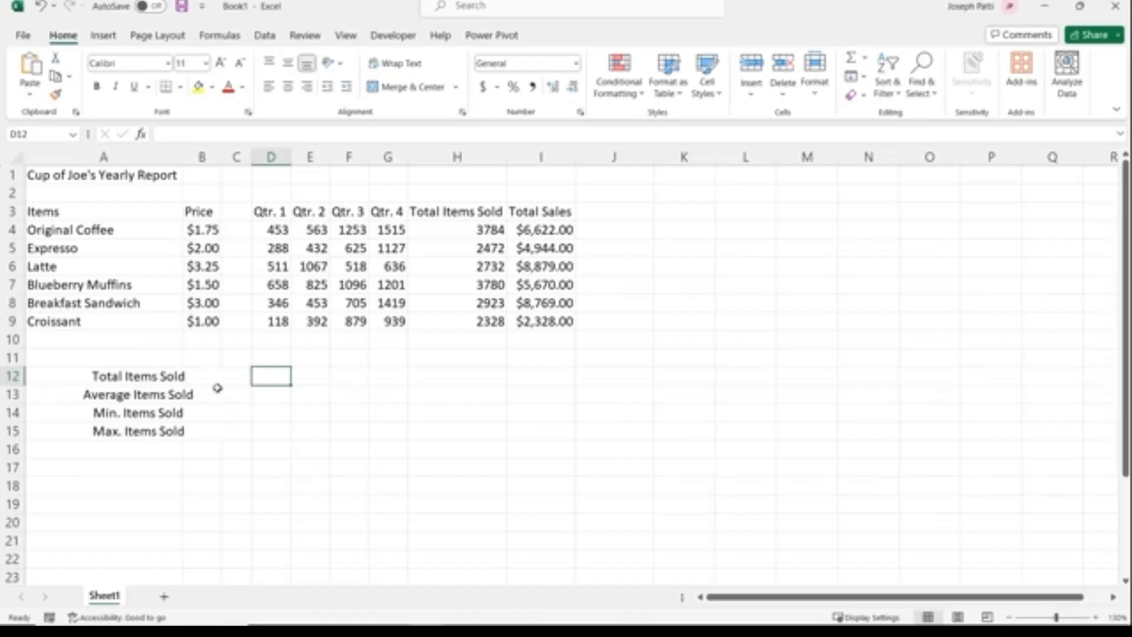
left_click(475, 231)
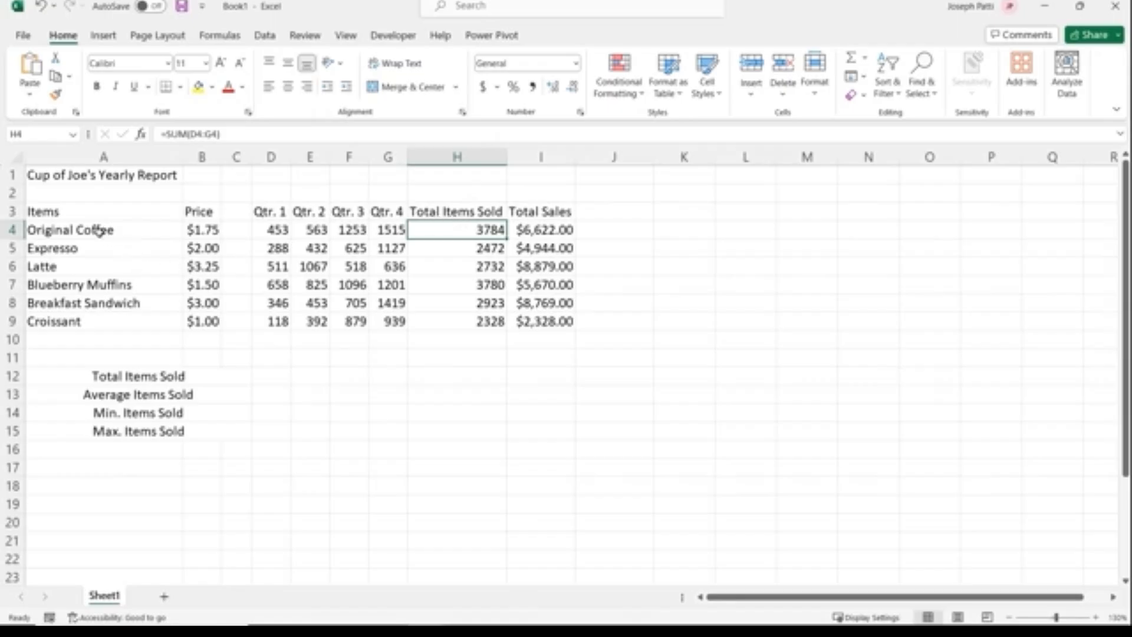
left_click(462, 249)
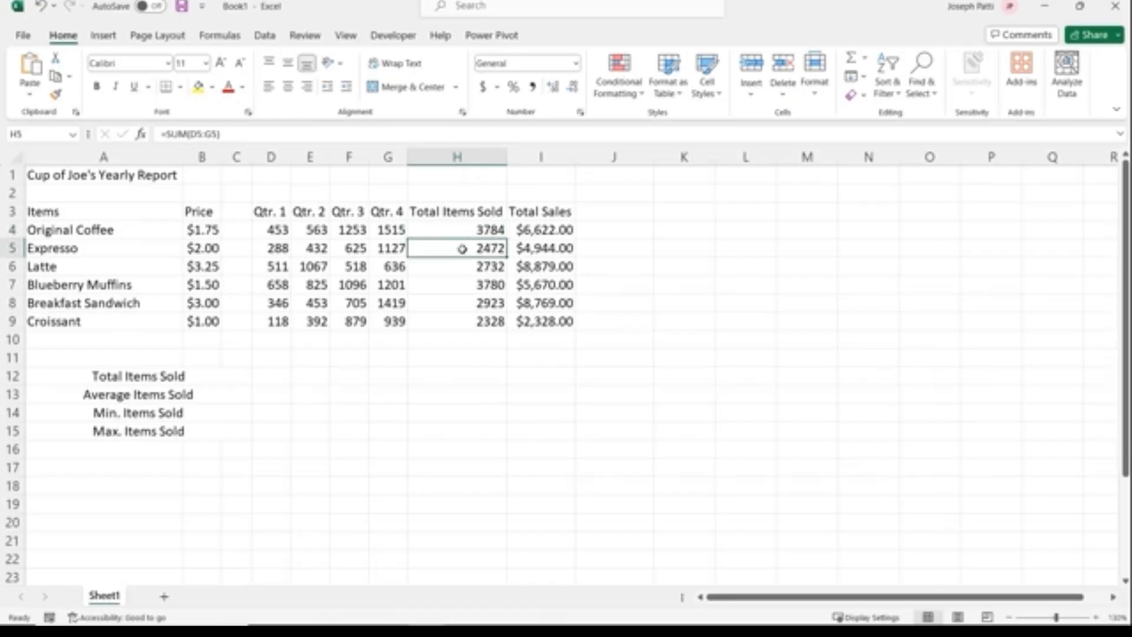
Calculate the Qtr. 1 Total Items Sold in D12 with a SUM of D4:D9
left_click(272, 378)
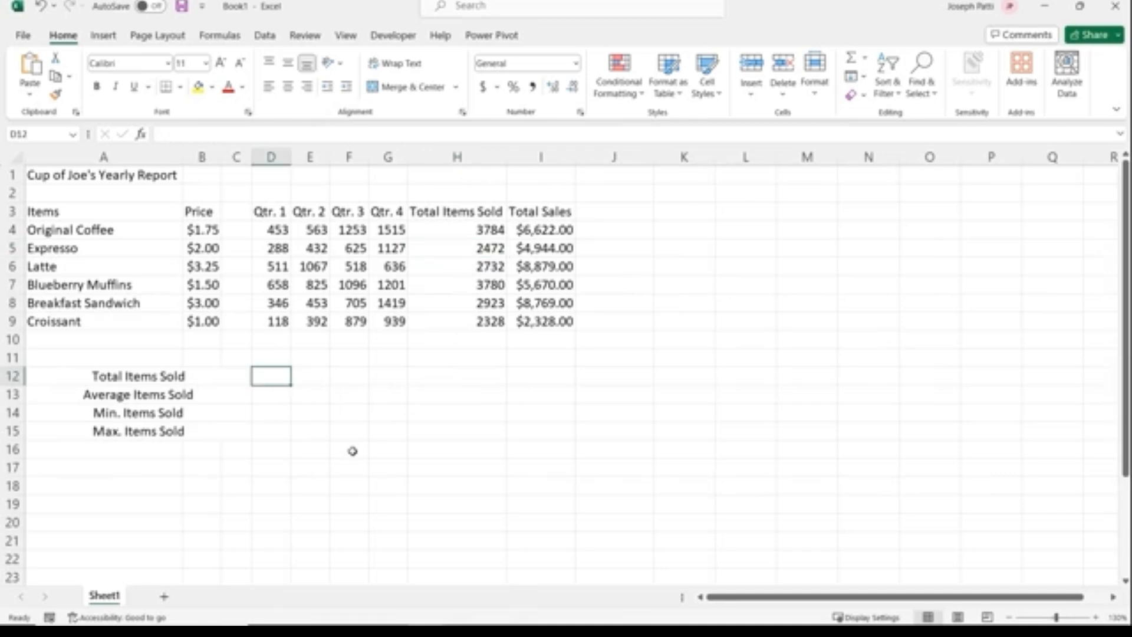
type("=sum")
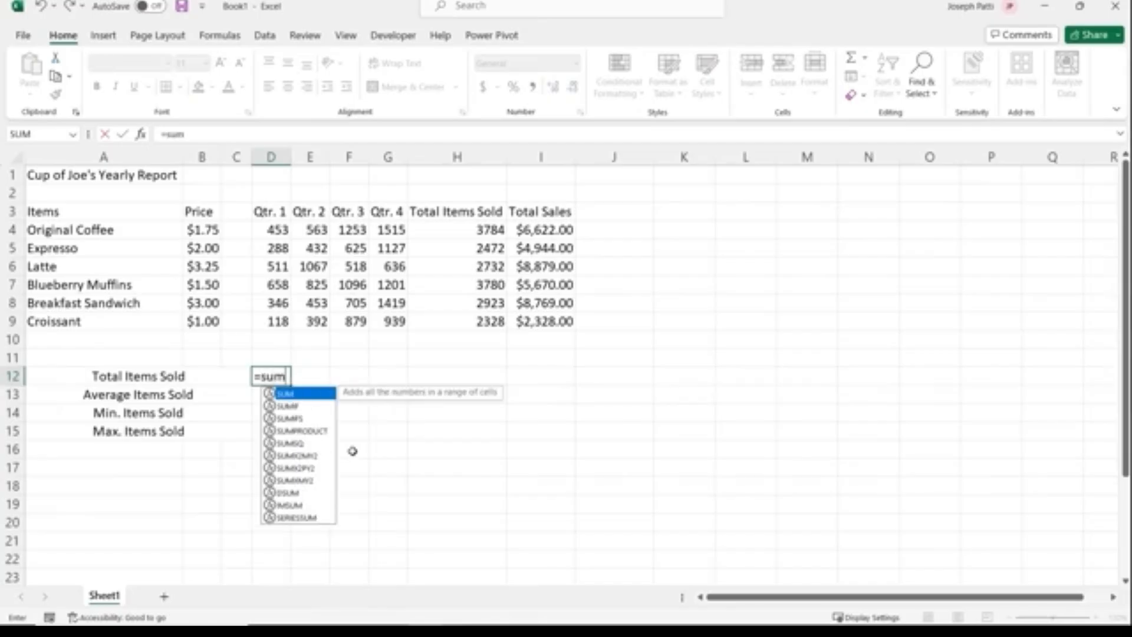
key("Tab")
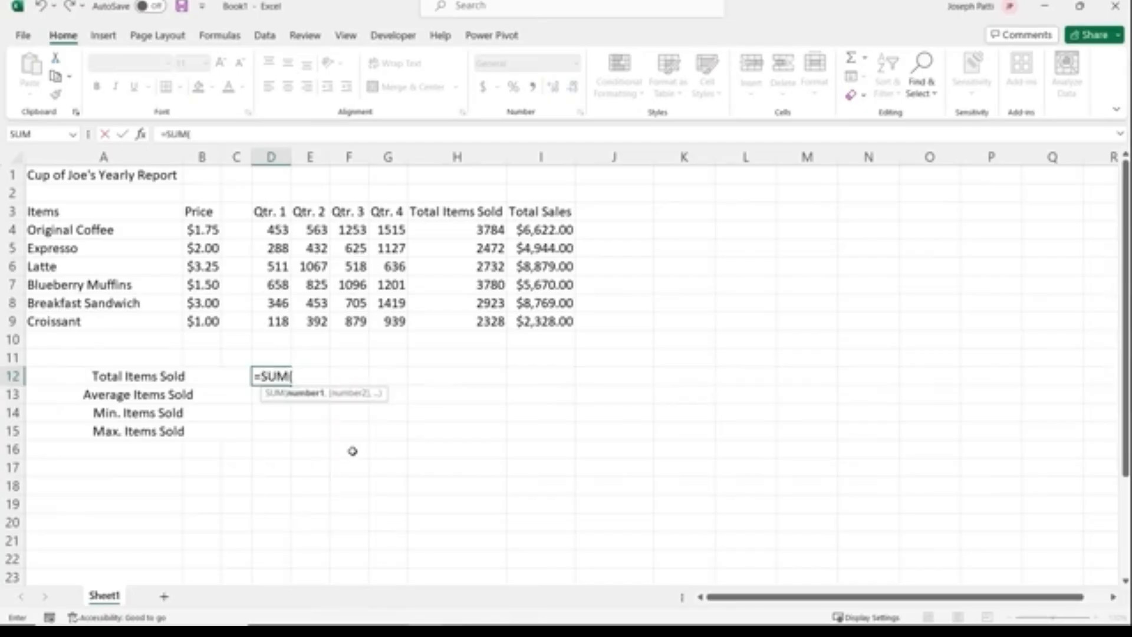
left_click_drag(275, 230, 275, 321)
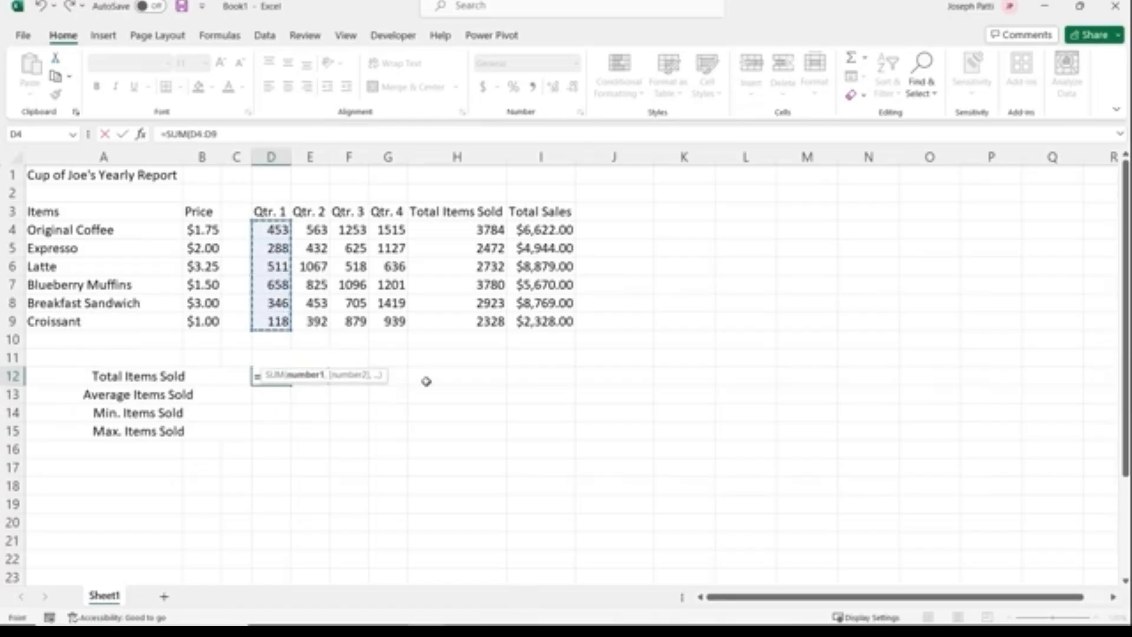
key("Return")
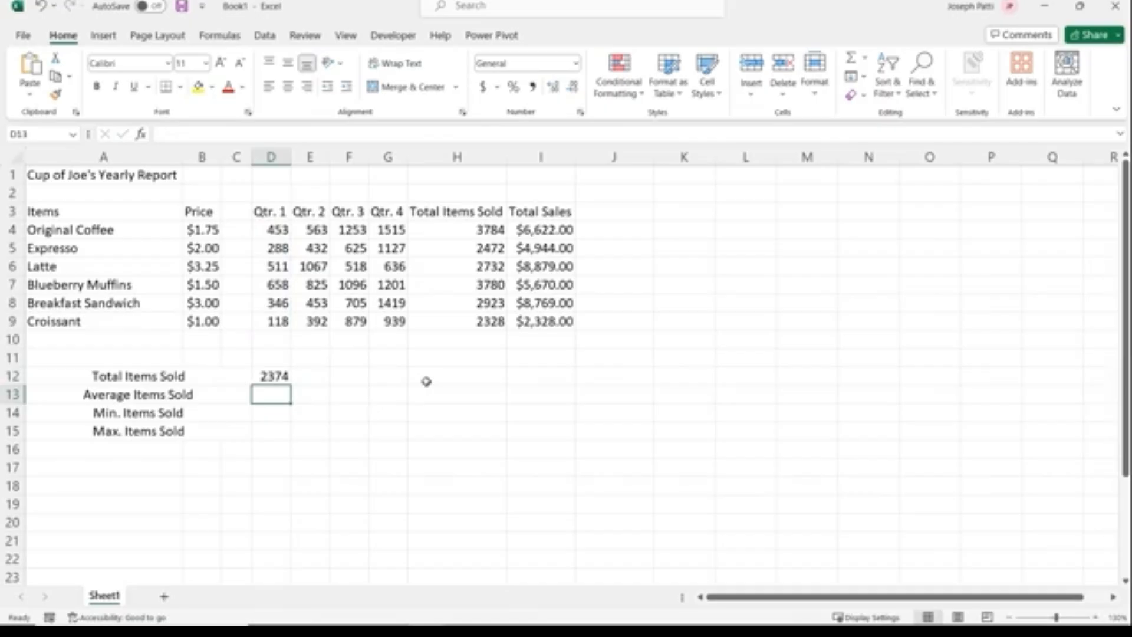
left_click(314, 380)
left_click(349, 383)
left_click(378, 383)
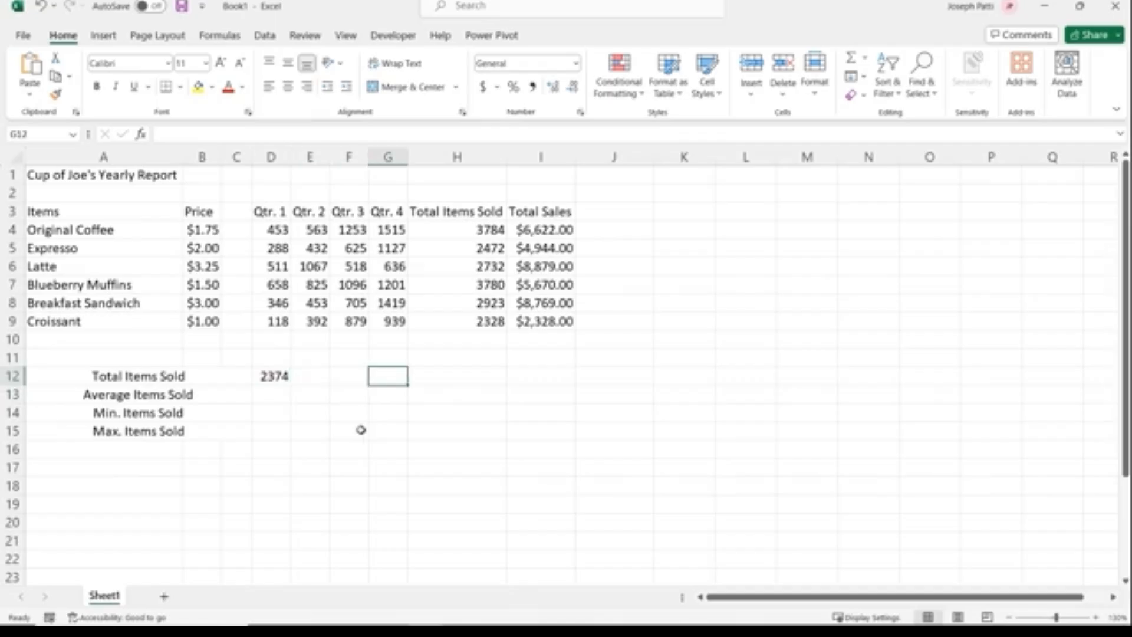
left_click(273, 377)
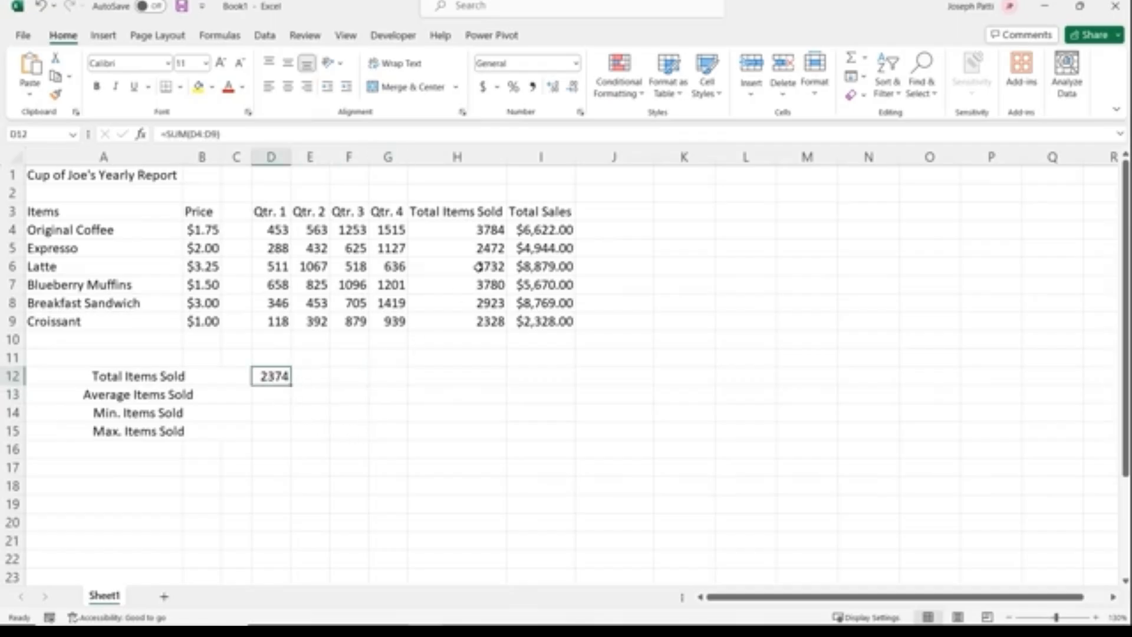
left_click(491, 233)
left_click_drag(506, 239, 506, 328)
Fill the Total Items Sold formula from D12 across to G12 and check the formulas in the filled cells
left_click(277, 378)
left_click_drag(352, 382, 394, 383)
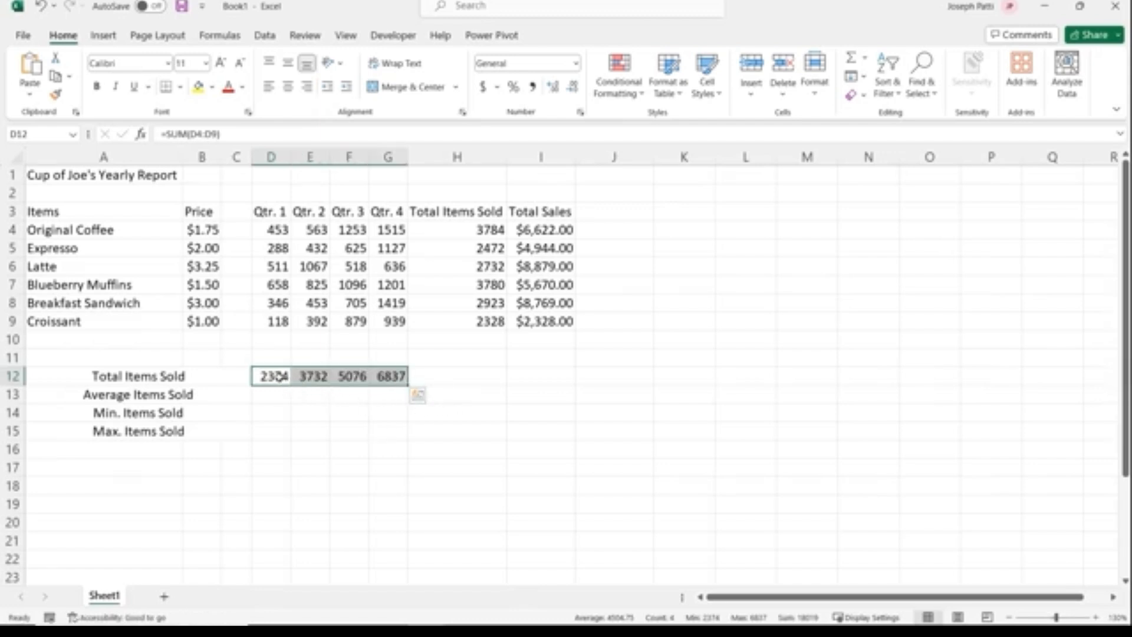
left_click(311, 376)
left_click(354, 377)
left_click(392, 377)
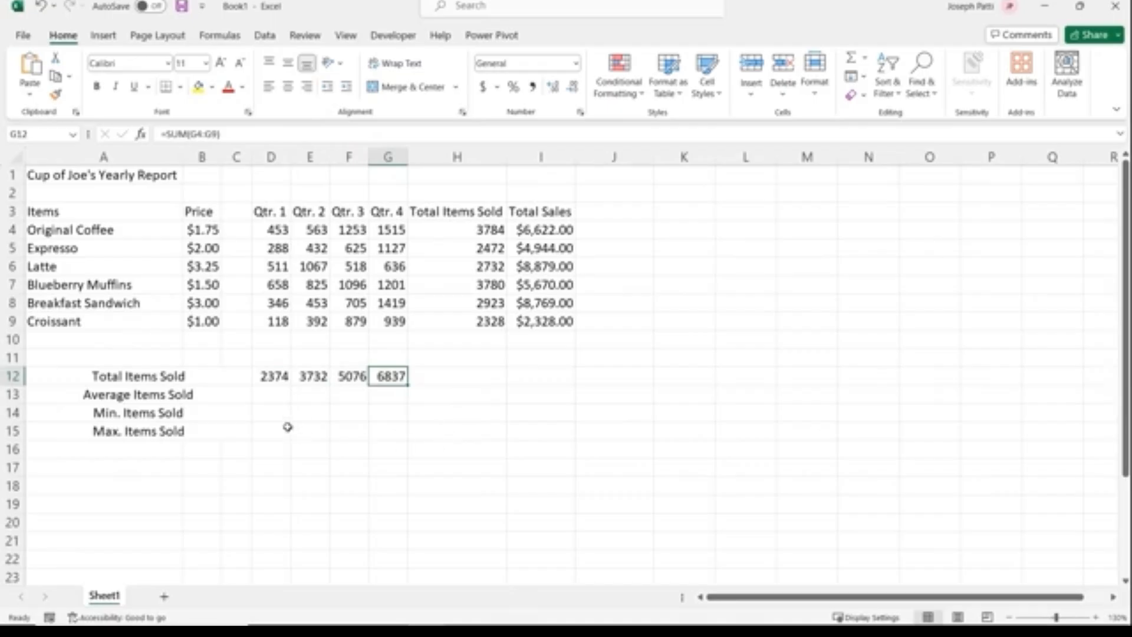
Calculate the Qtr. 1 Average Items Sold in D13 with an AVERAGE of D4:D9 and fill the formula across to G13
left_click(265, 392)
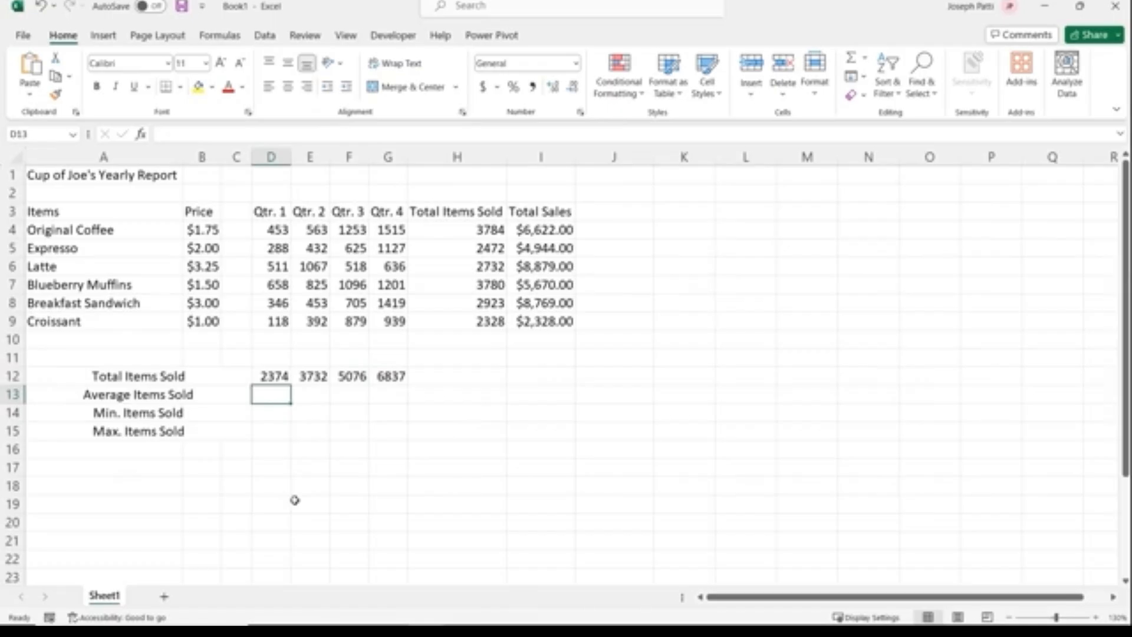
type("=")
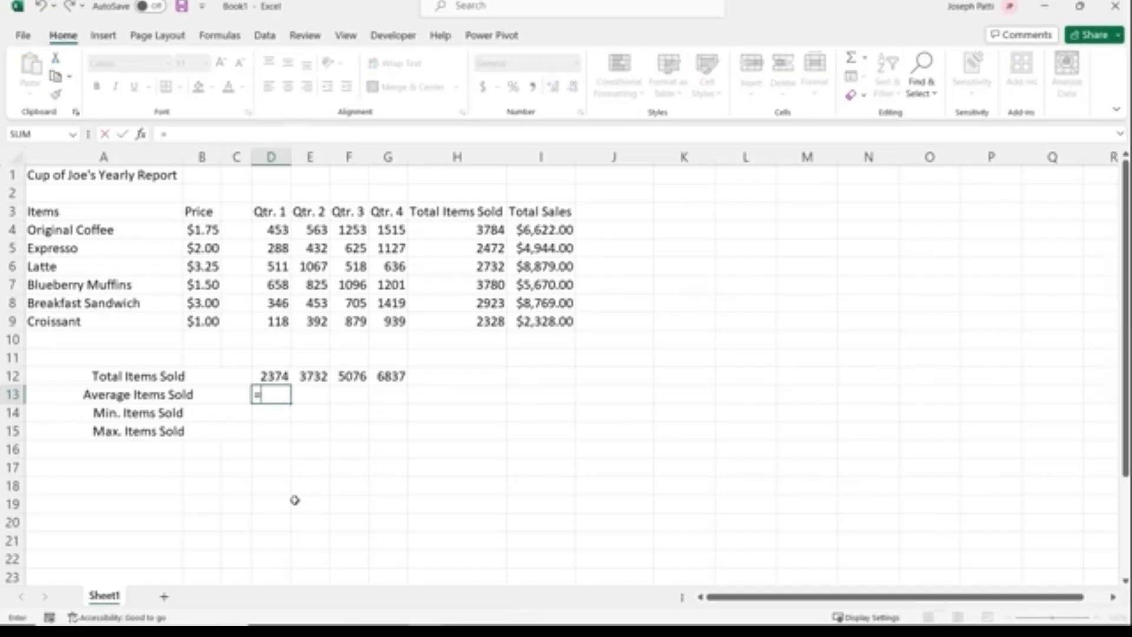
type("aver")
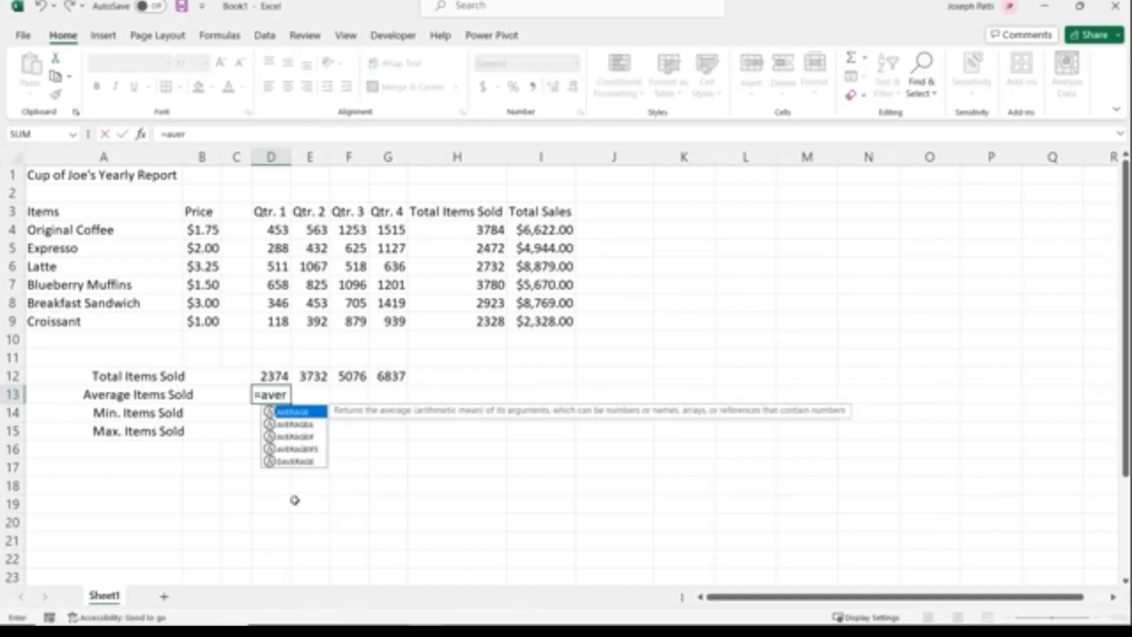
double_click(314, 415)
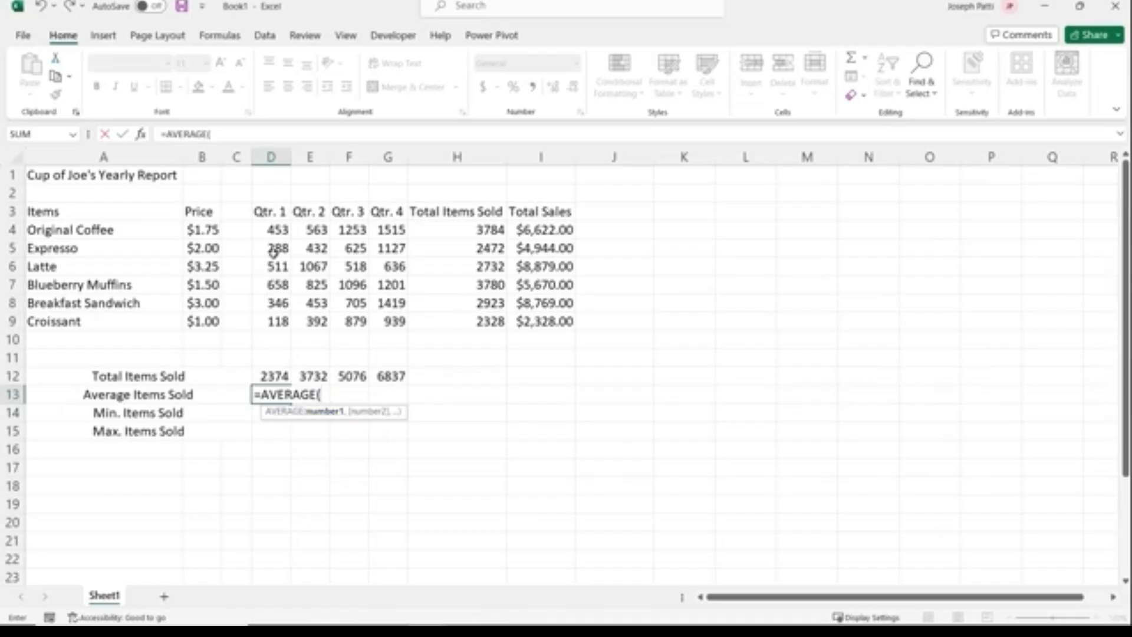
left_click_drag(277, 233, 274, 320)
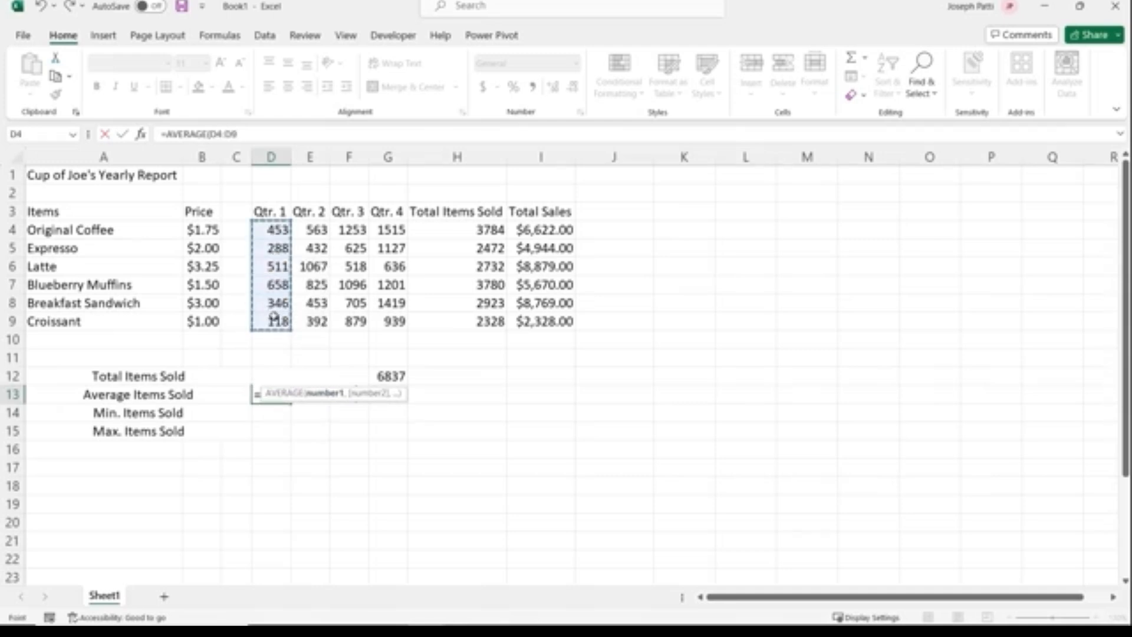
key("Return")
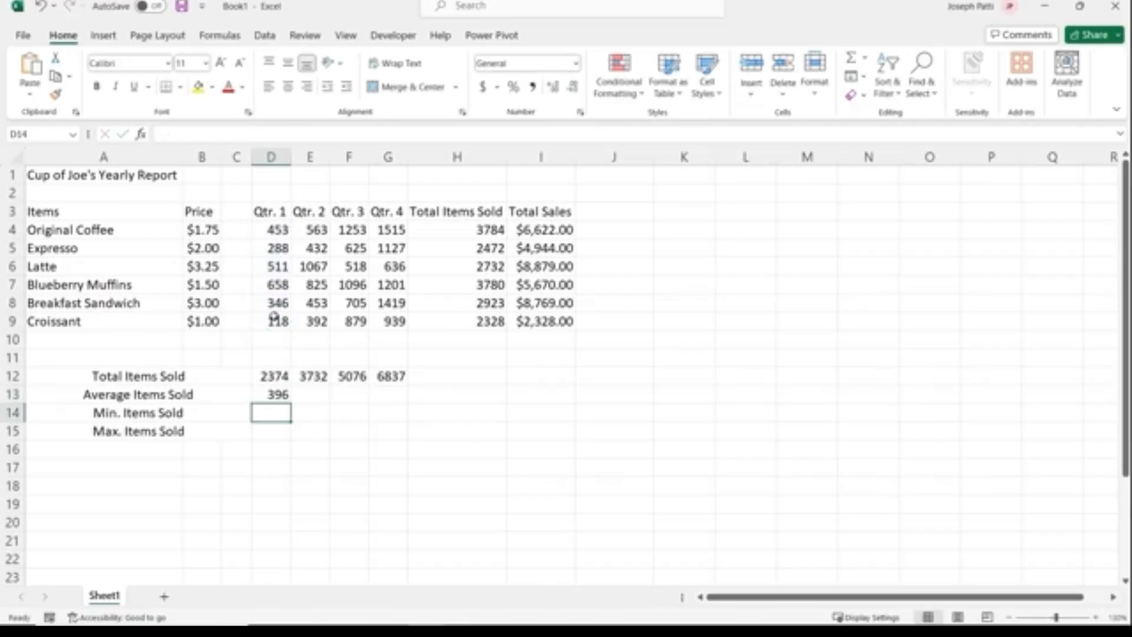
left_click(276, 396)
left_click_drag(292, 404, 400, 402)
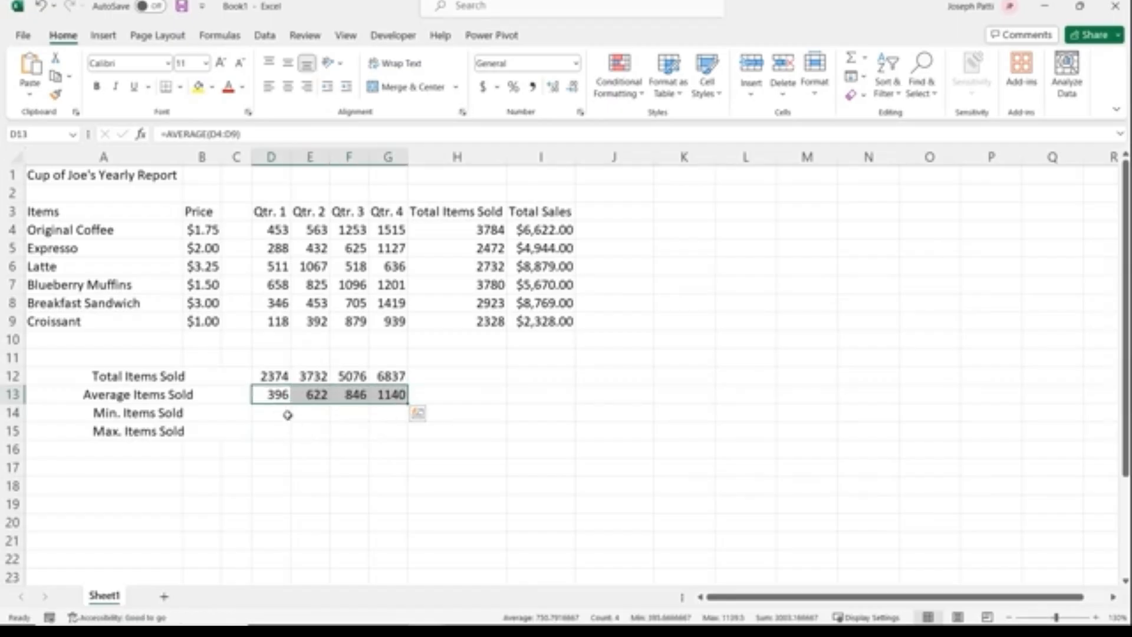
left_click(277, 412)
Increase the decimal places shown for the quarterly averages in D13:G13 to four
left_click_drag(276, 403, 392, 395)
left_click(553, 87)
left_click(553, 87)
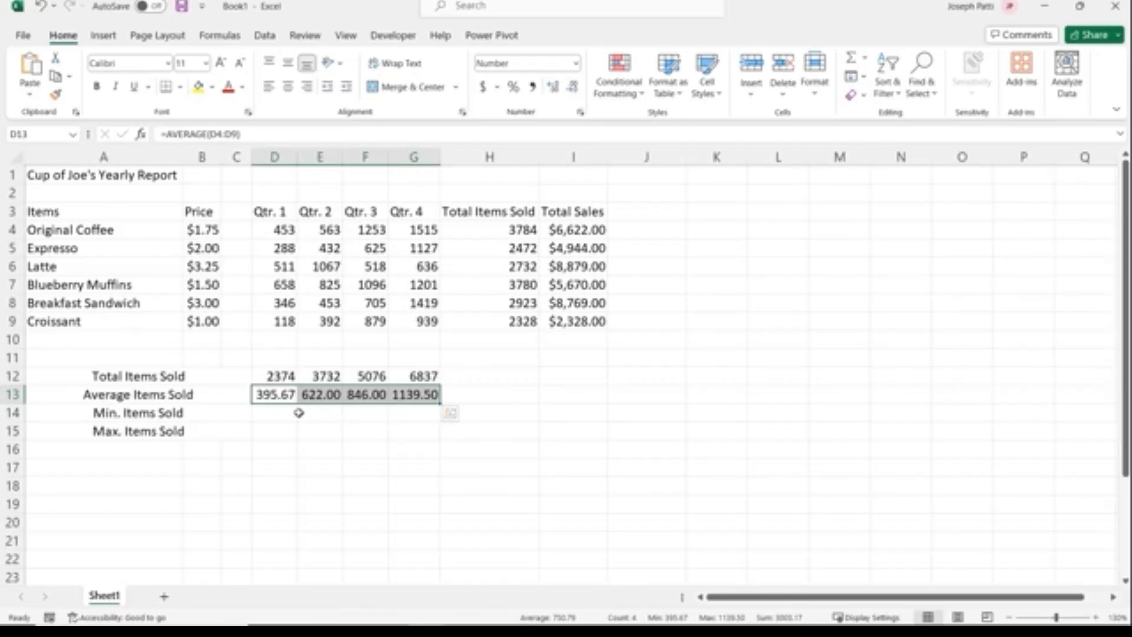
left_click_drag(274, 394, 401, 400)
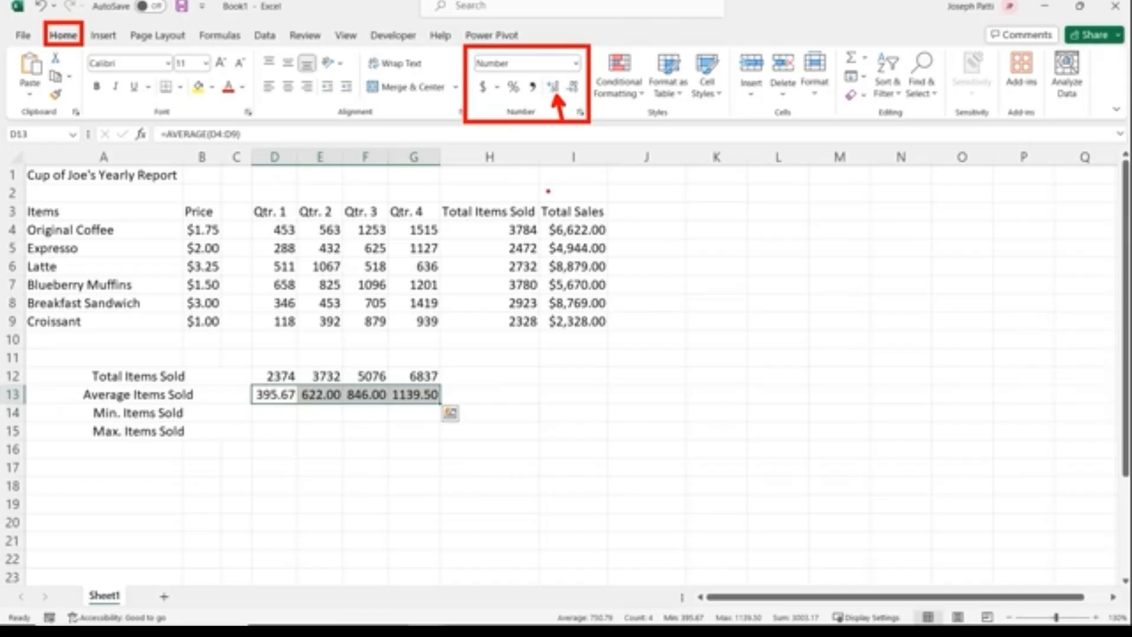
left_click(554, 89)
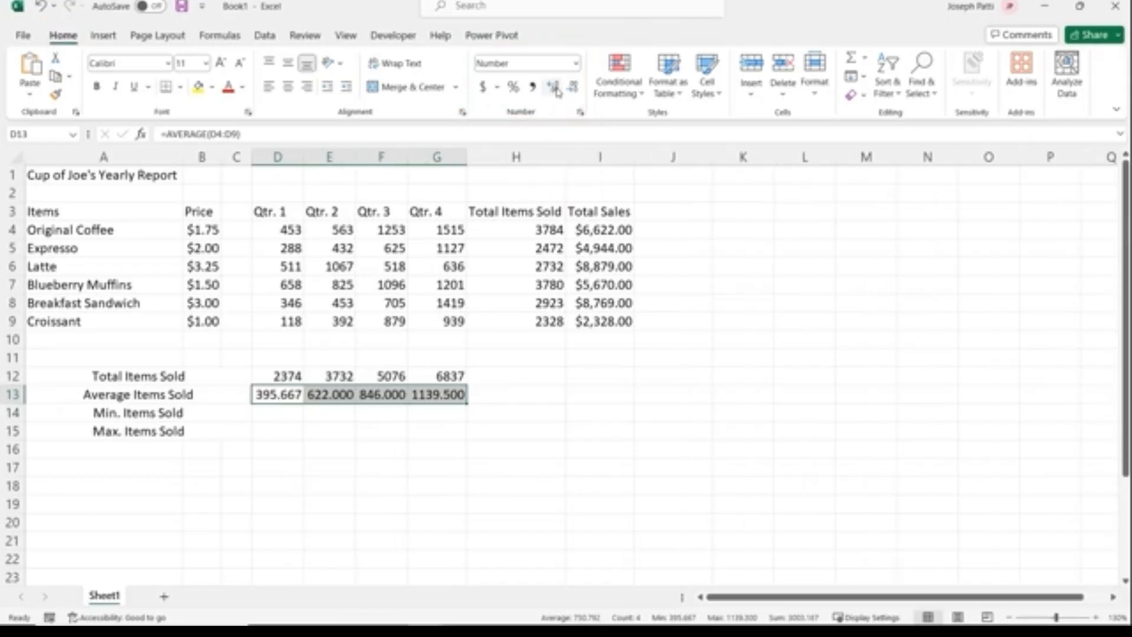
left_click(554, 88)
Decrease the decimal places of the averages in D13:G13 to zero so they show as whole numbers
left_click(573, 88)
left_click(573, 88)
left_click(574, 89)
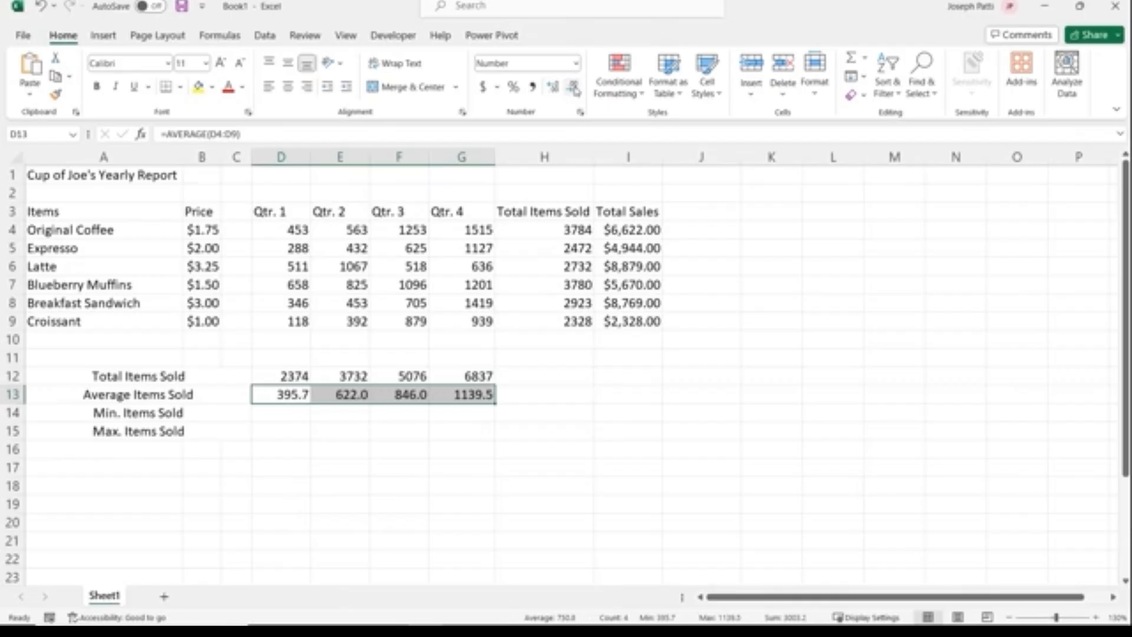
left_click(574, 89)
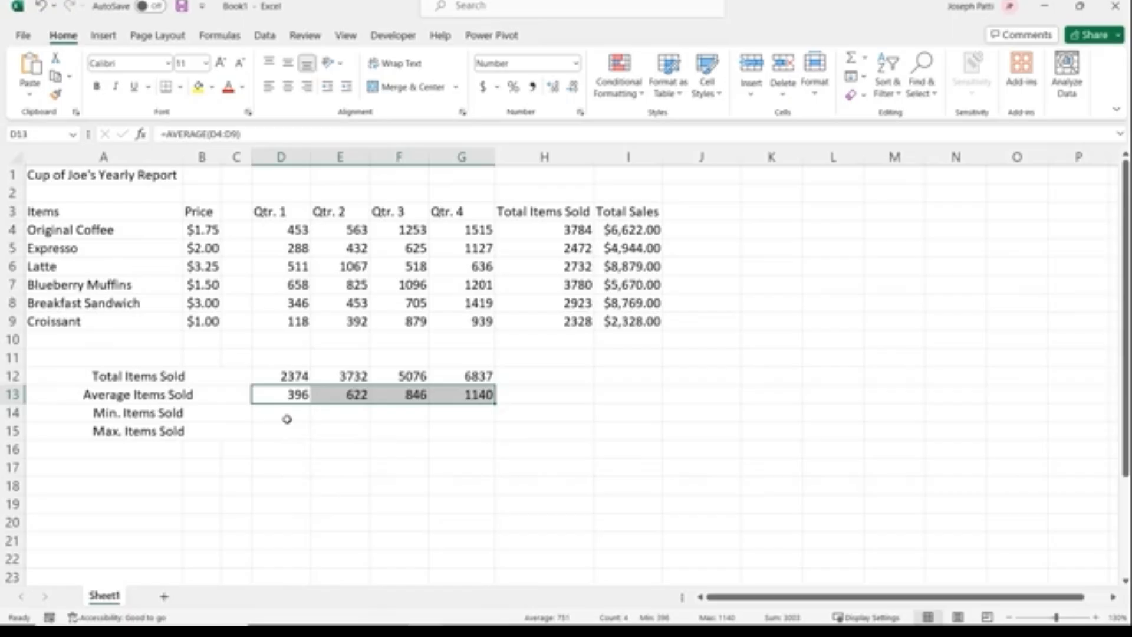
Calculate the Qtr. 1 Min. Items Sold in D14 with a MIN of D4:D9 and fill the formula across to G14
left_click(285, 416)
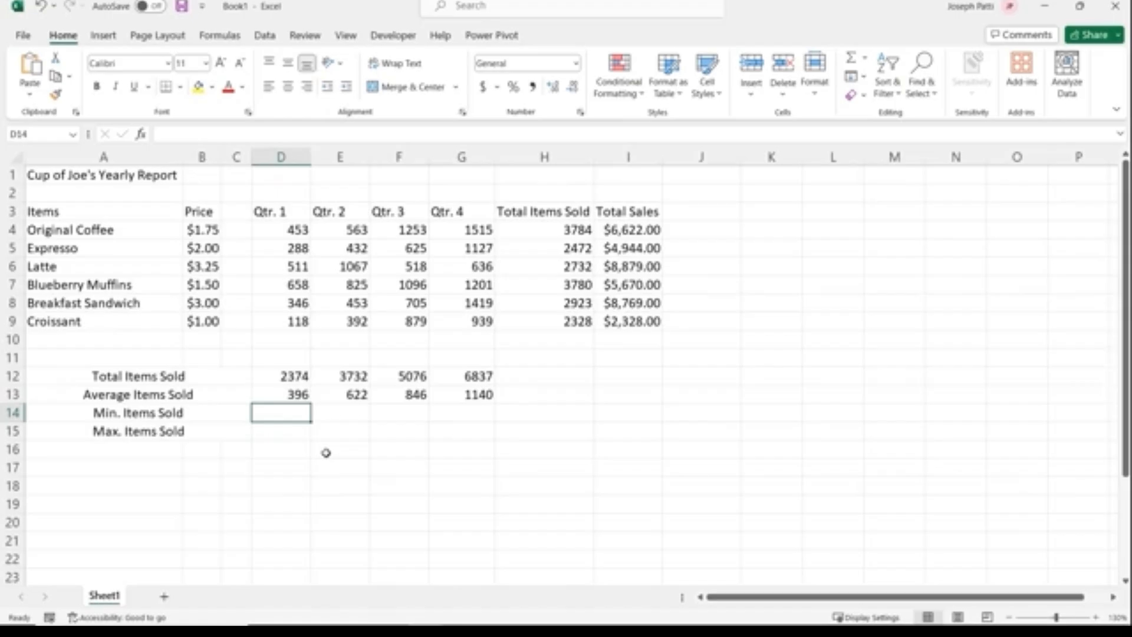
type("=")
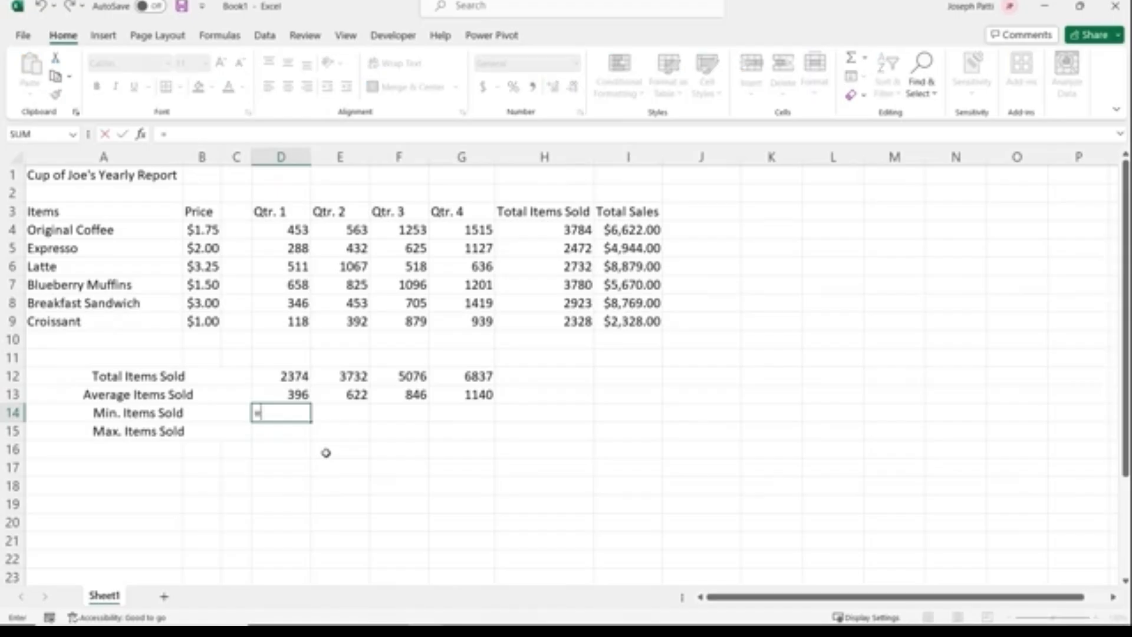
type("min")
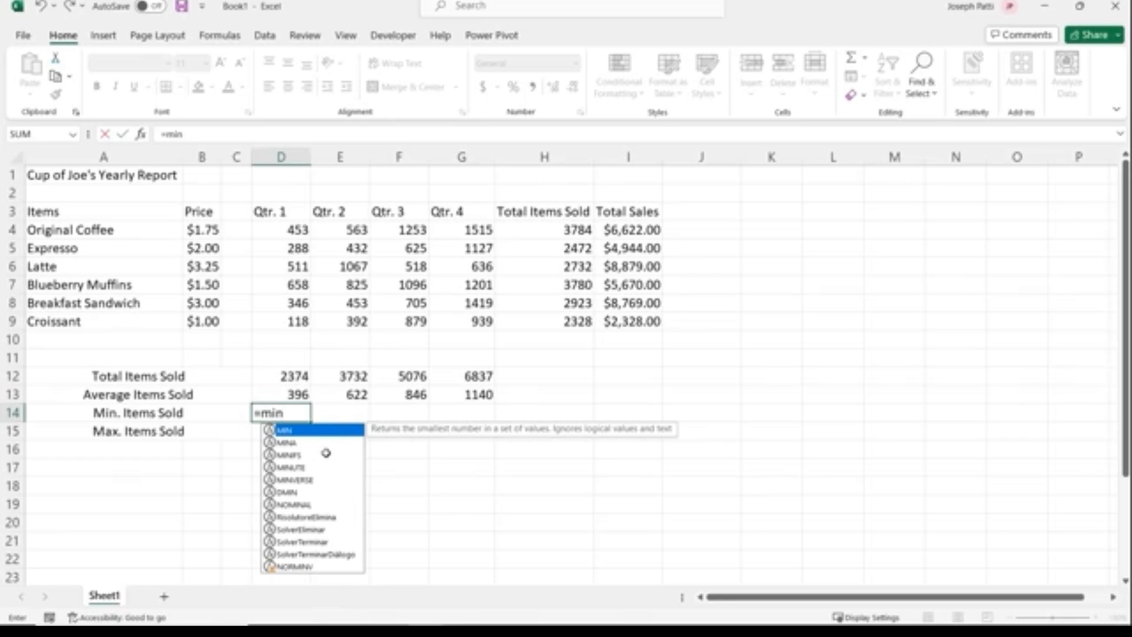
key("Tab")
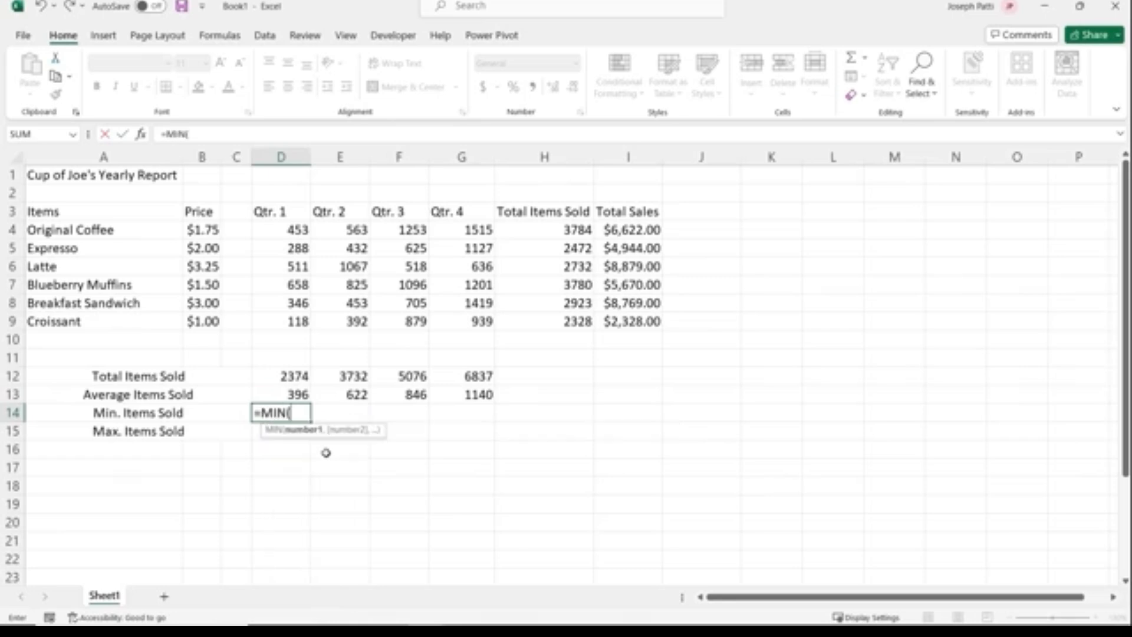
left_click_drag(288, 230, 284, 319)
key("Return")
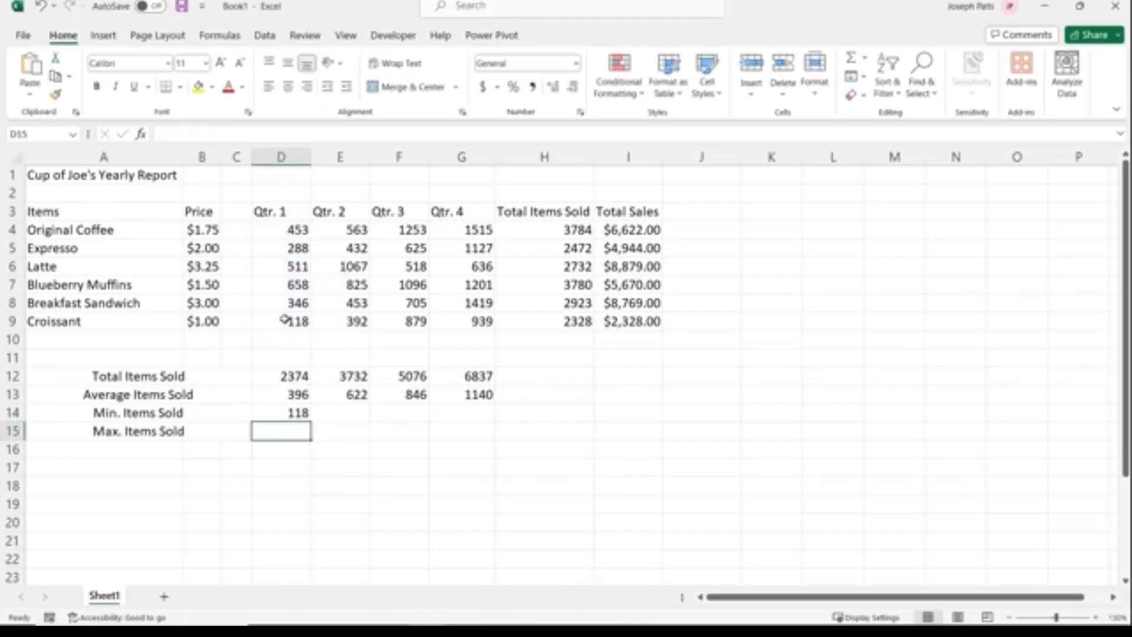
left_click(298, 412)
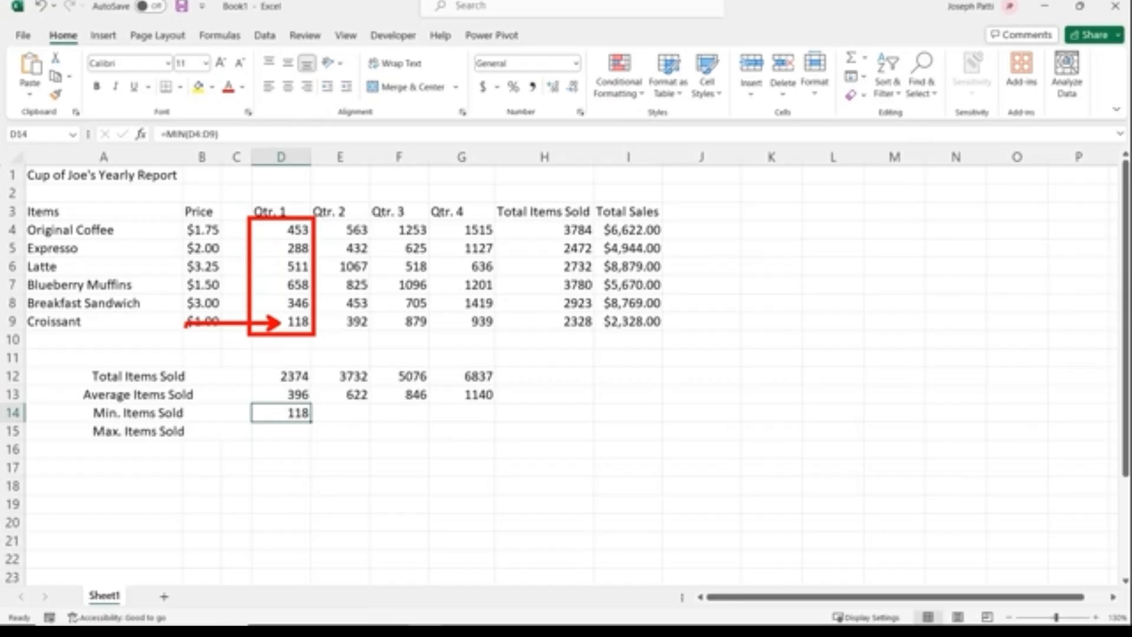
left_click_drag(311, 421, 489, 422)
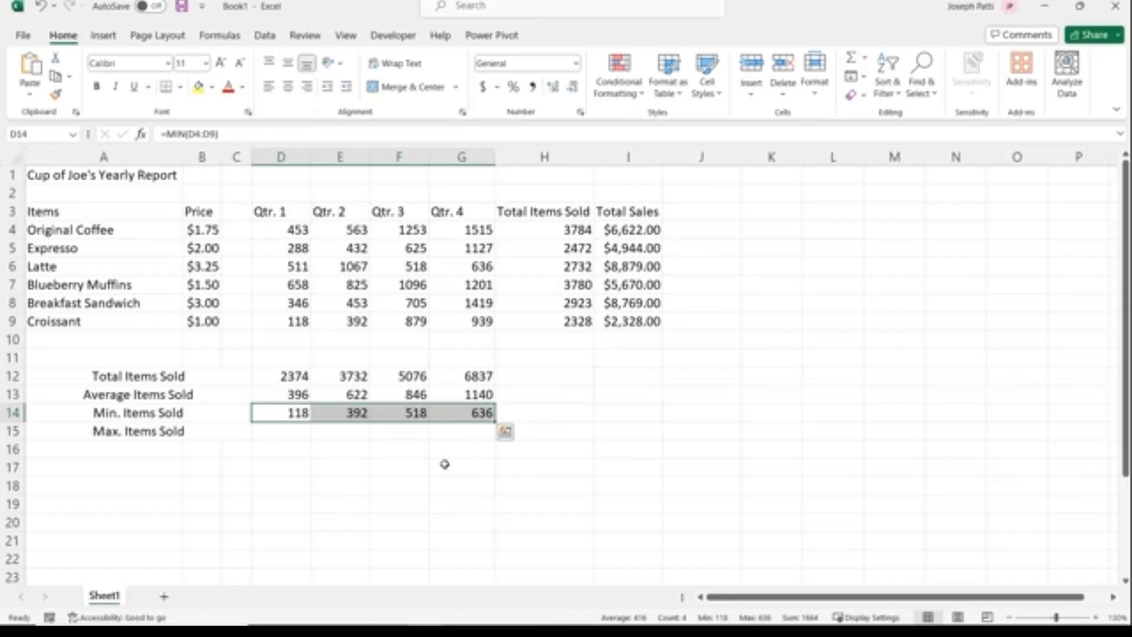
Calculate the Qtr. 1 Max. Items Sold in D15 with a MAX of D4:D9 and fill the formula across to G15
left_click(293, 430)
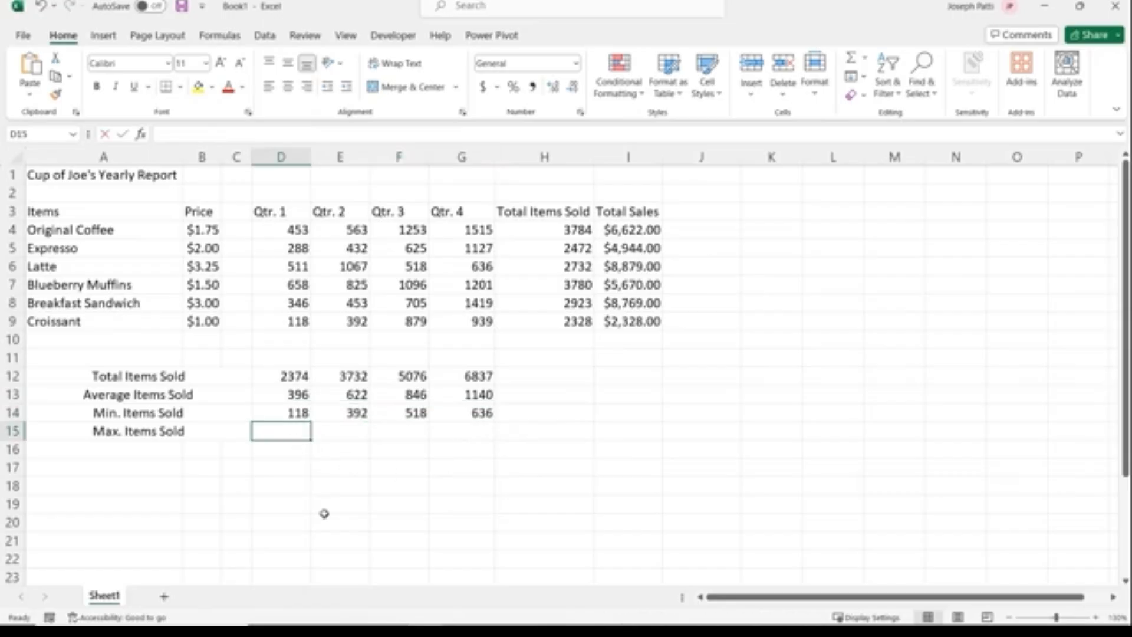
type("=max")
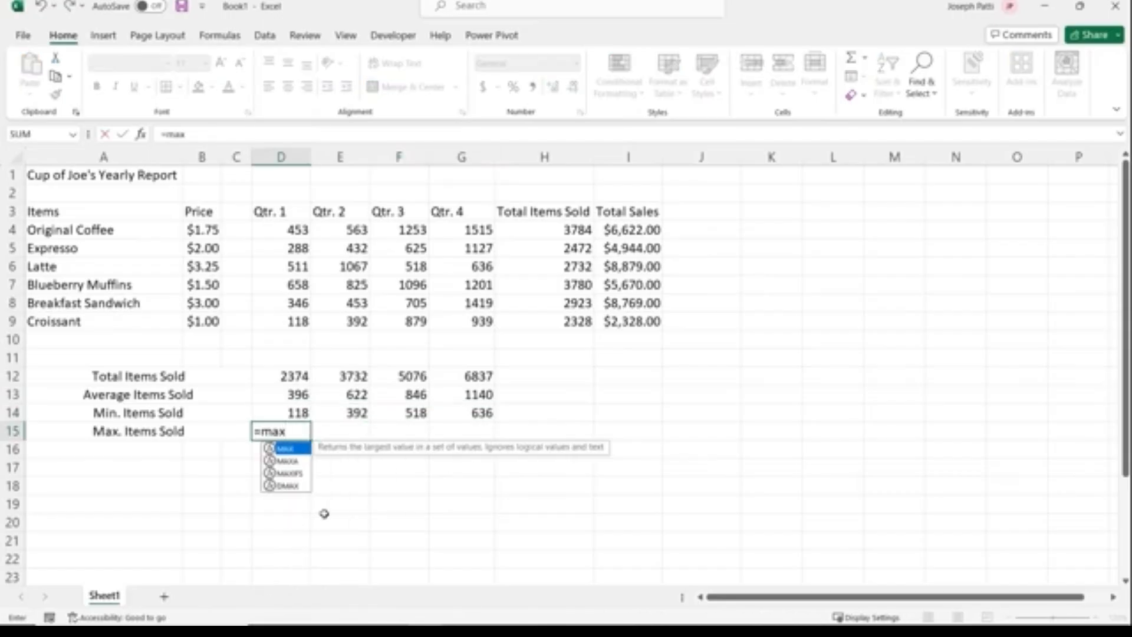
key("Tab")
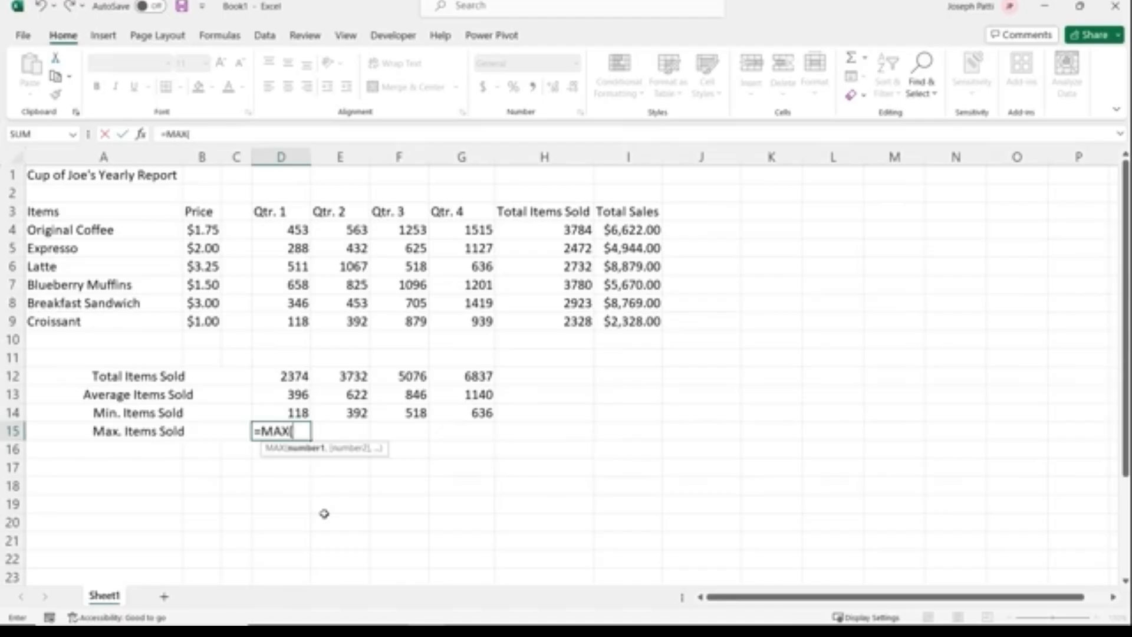
left_click(296, 231)
left_click_drag(296, 232, 295, 318)
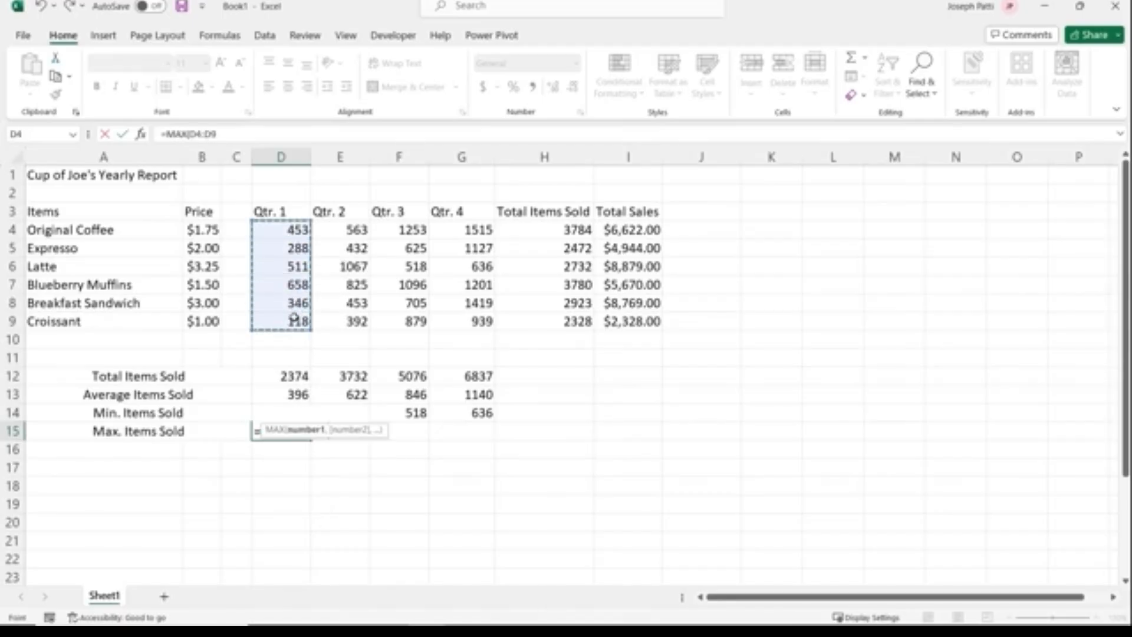
key("Return")
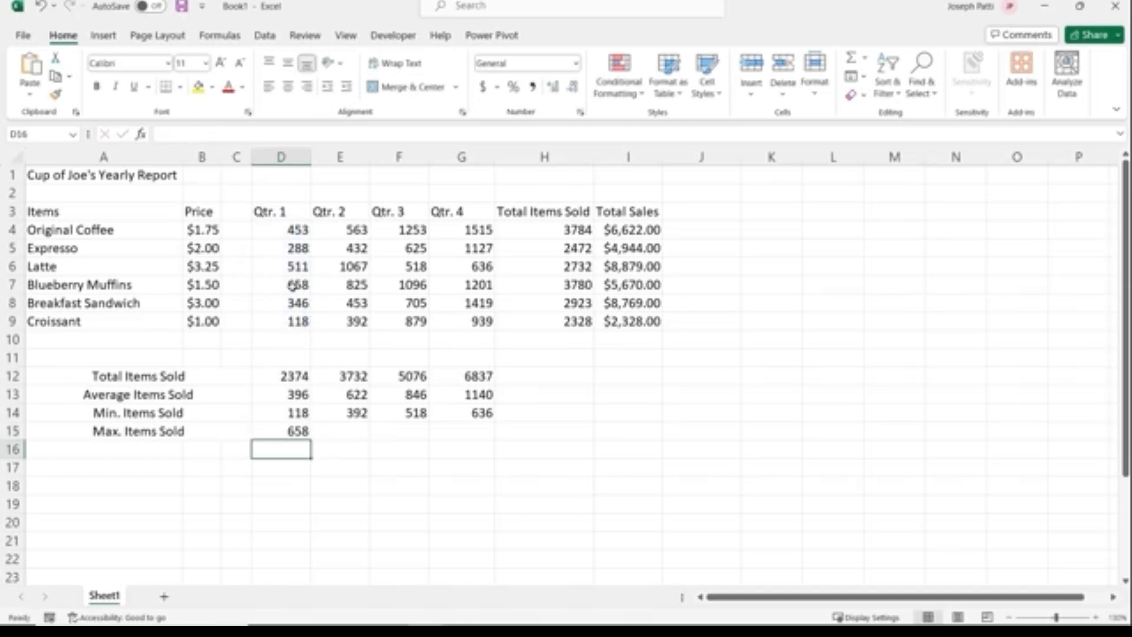
left_click(302, 431)
left_click_drag(310, 440, 465, 435)
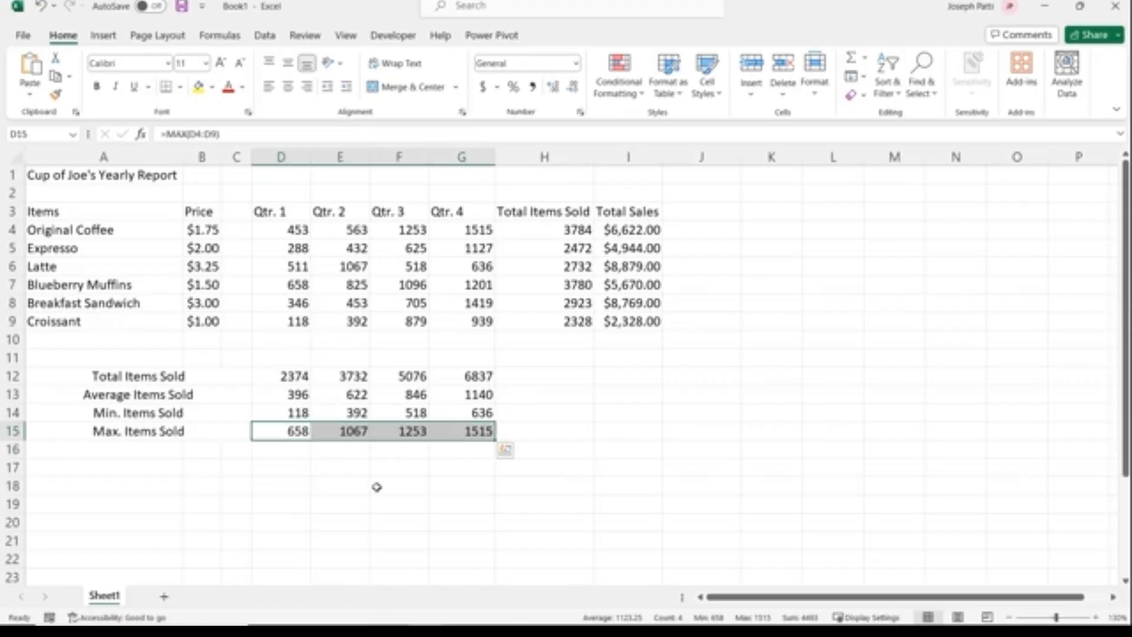
left_click(294, 450)
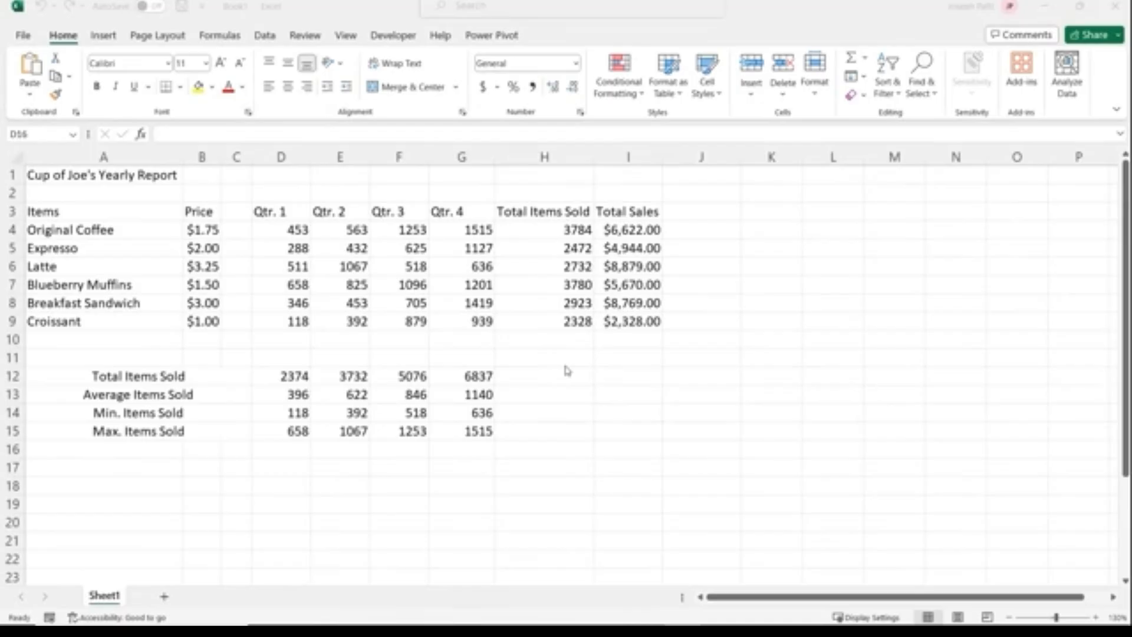
Refill the formulas in H4 and I4 down to row 9 and the quarterly total in D12 across to G12
left_click(557, 234)
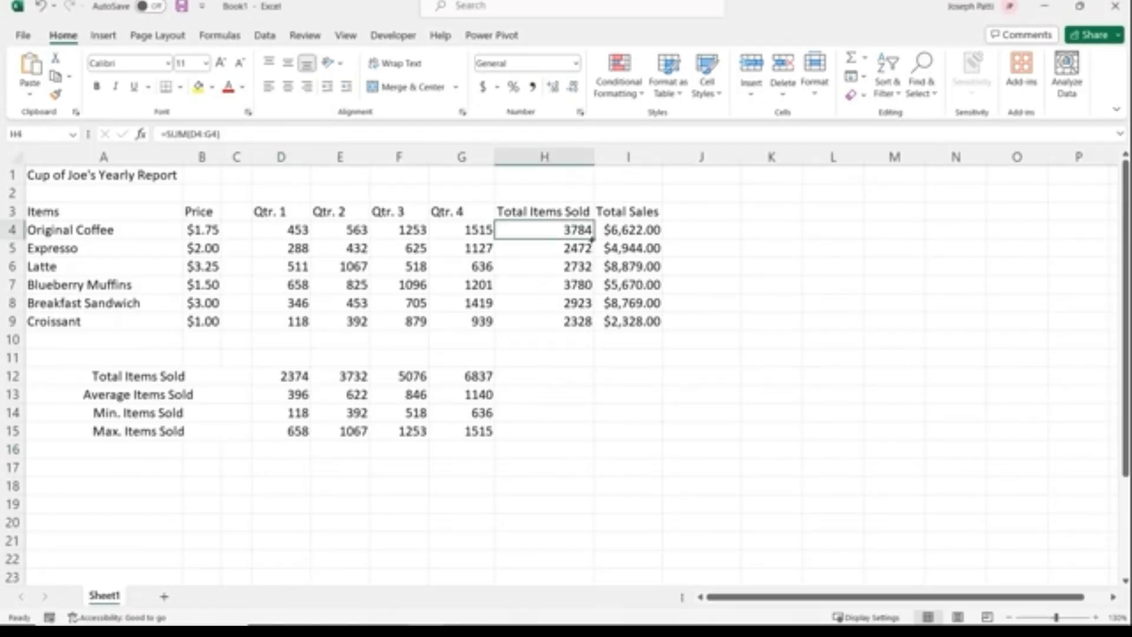
left_click_drag(592, 238, 592, 326)
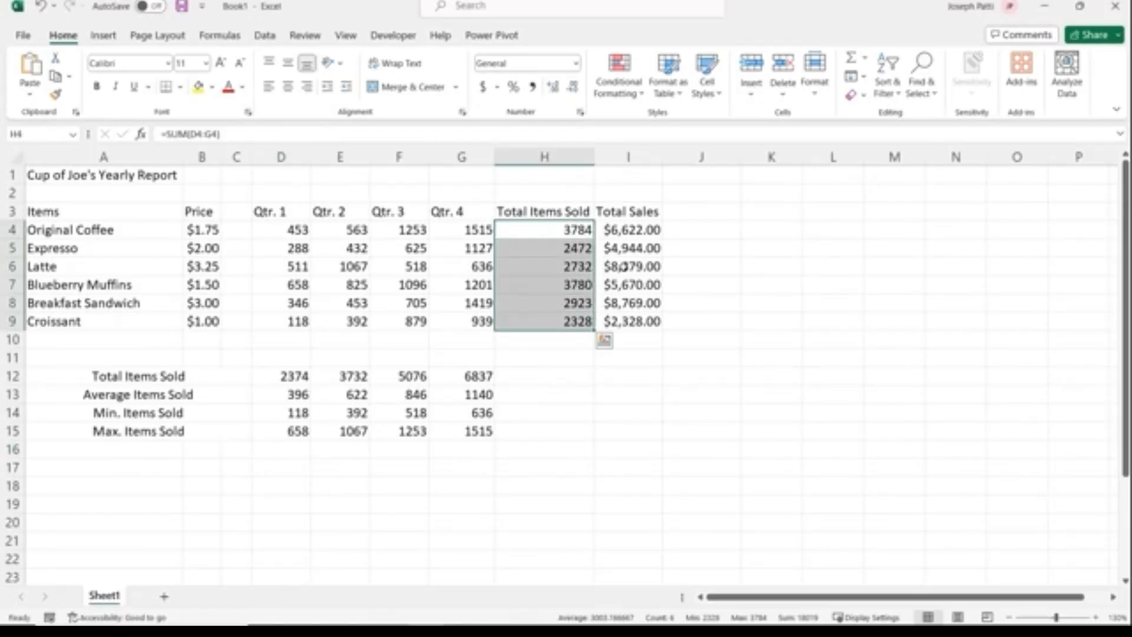
left_click(645, 231)
left_click_drag(661, 238, 656, 325)
left_click(289, 380)
left_click_drag(311, 384, 498, 382)
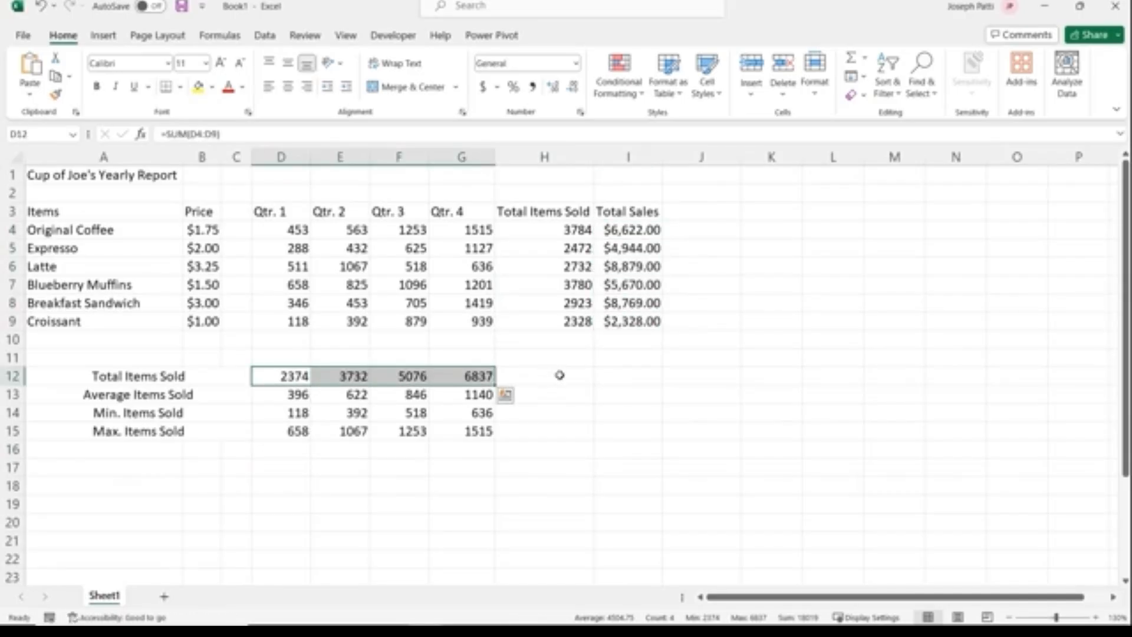
left_click(559, 375)
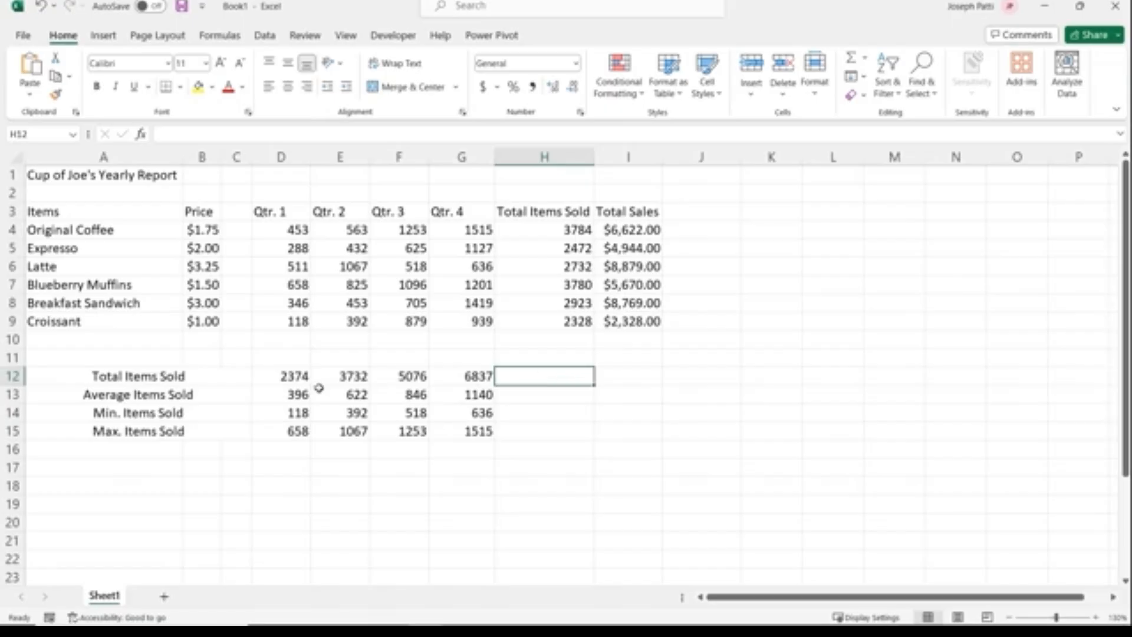
Enter 1 in the empty cell D35 and copy it down to D46 with AutoFill
scroll(325, 327, "down", 2)
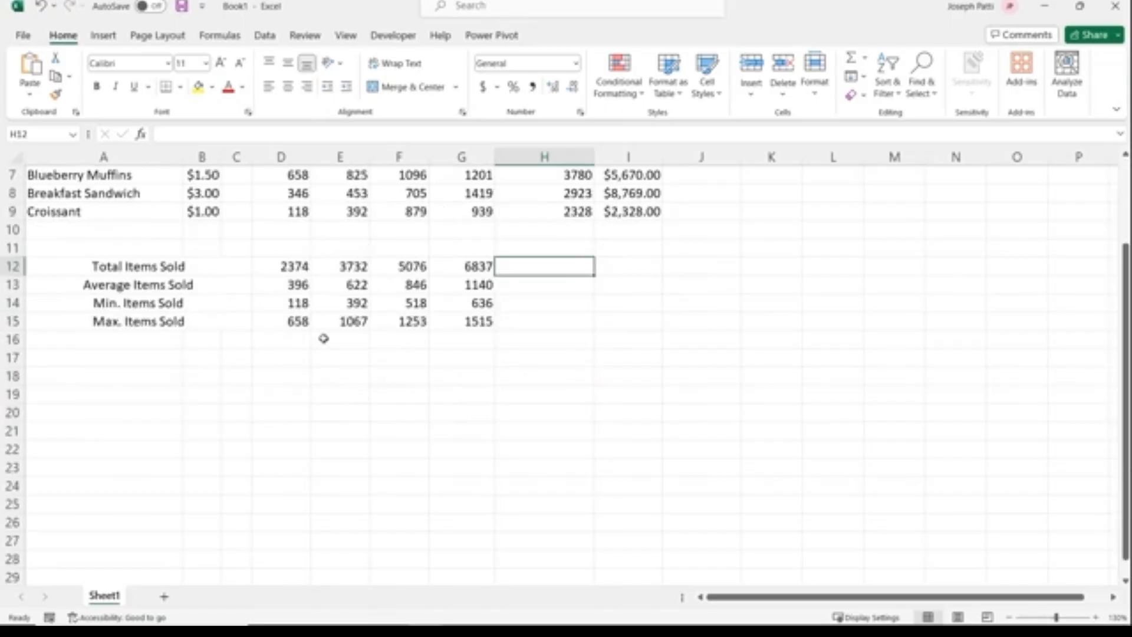
scroll(324, 338, "down", 8)
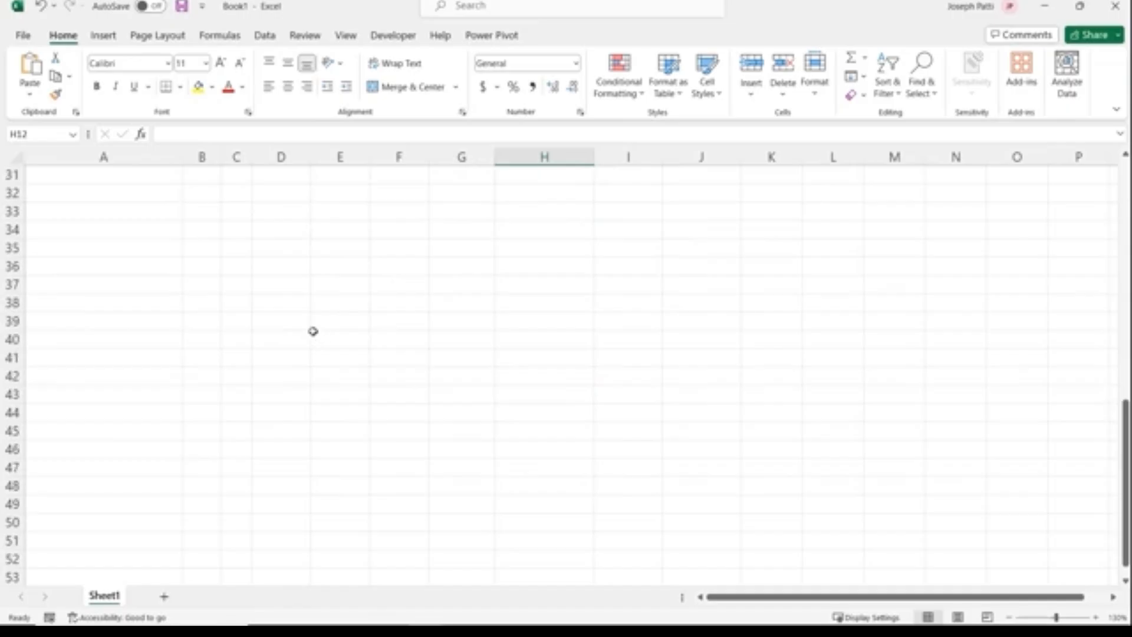
left_click(285, 251)
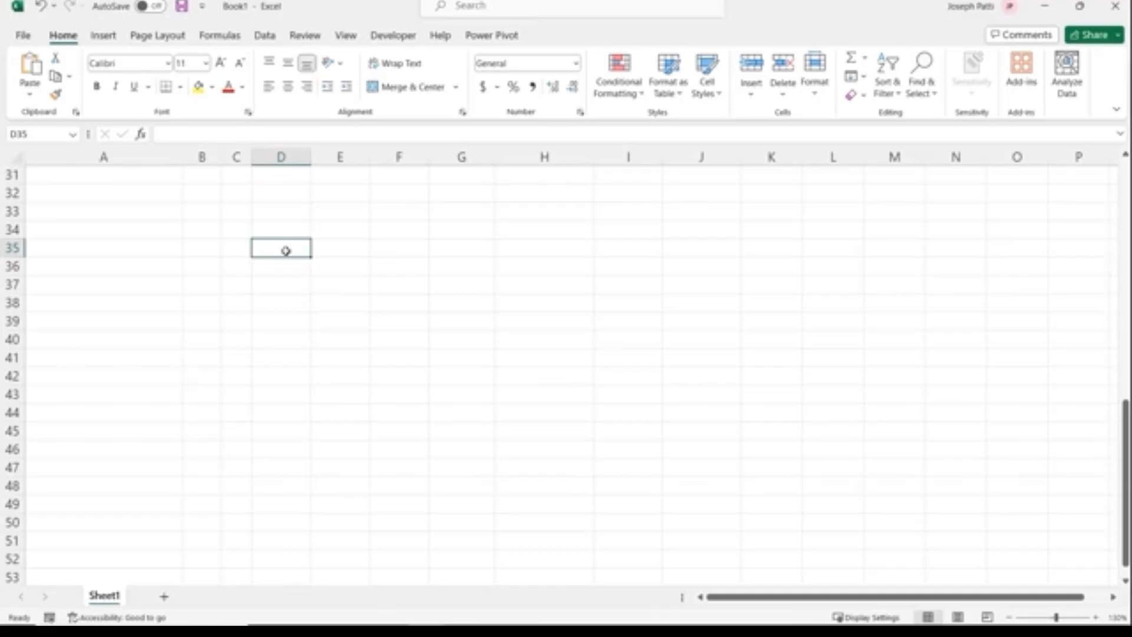
type("1")
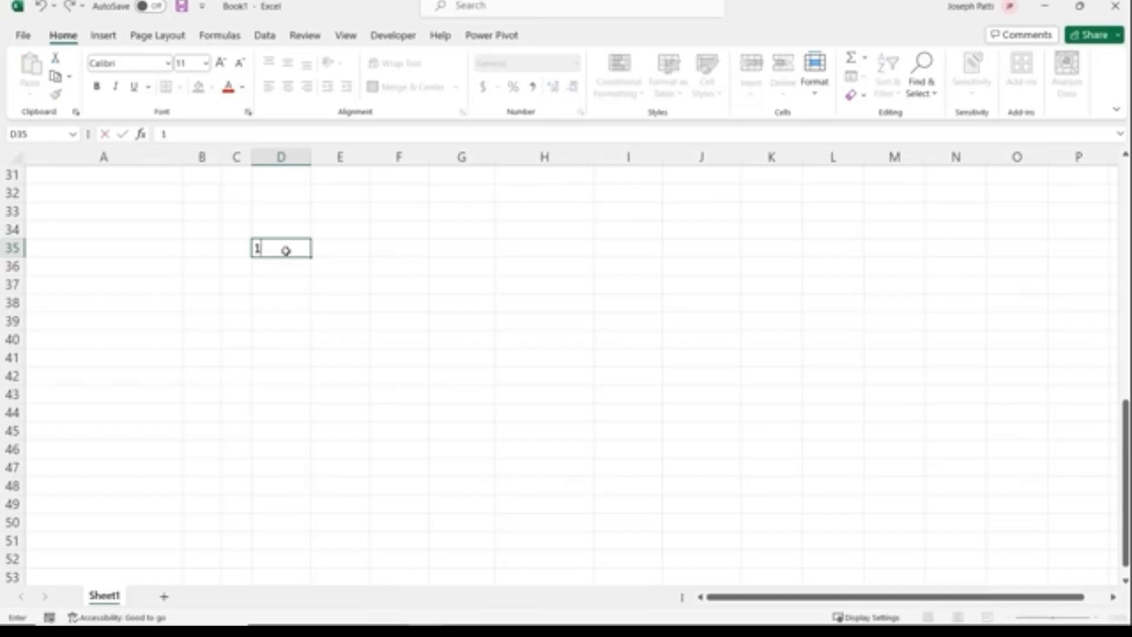
left_click_drag(309, 256, 309, 458)
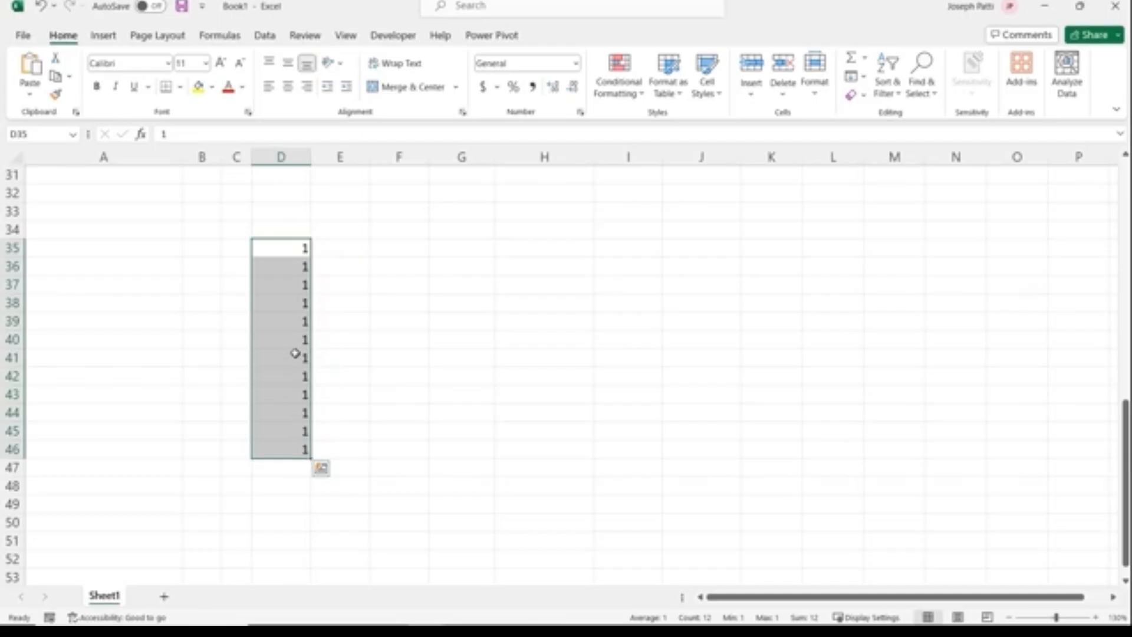
Enter 1 in E35 and AutoFill it down to E46 as a number series from 1 to 12
left_click(345, 250)
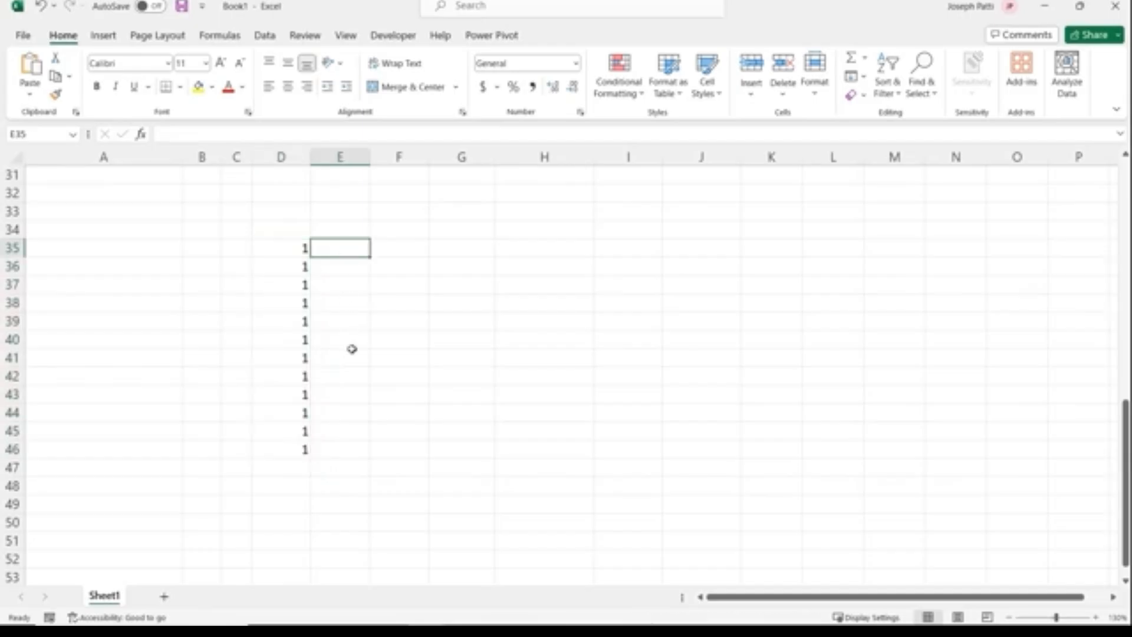
type("1")
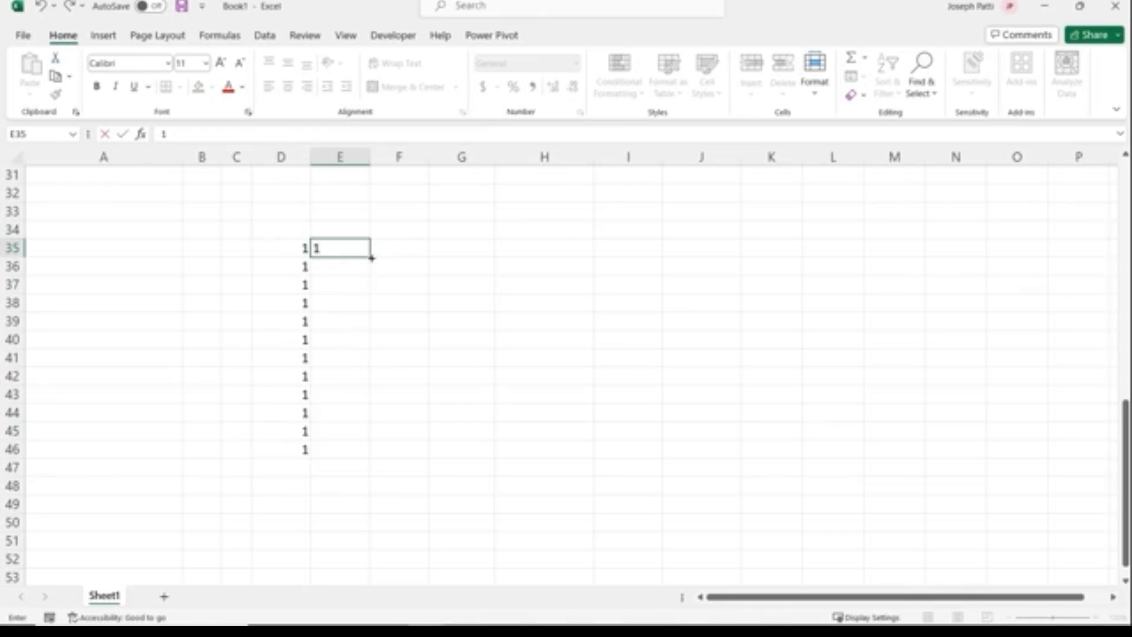
left_click_drag(371, 258, 366, 452)
left_click_drag(354, 376, 362, 411)
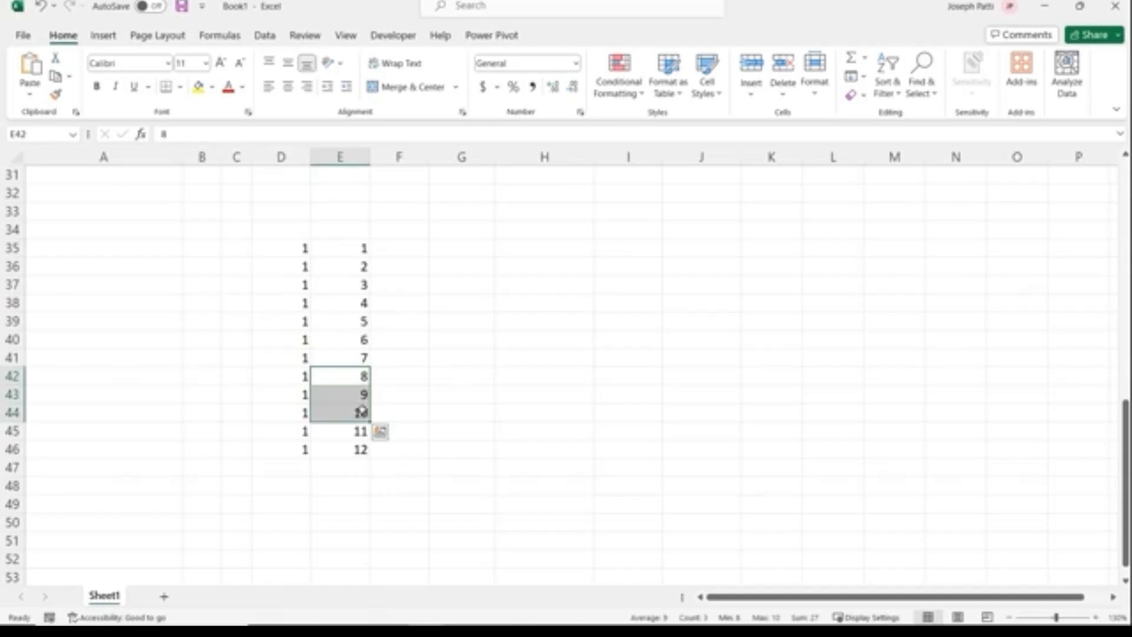
Compare the repeated values in D35:D46 with the counting series in E35:E46
left_click(359, 451)
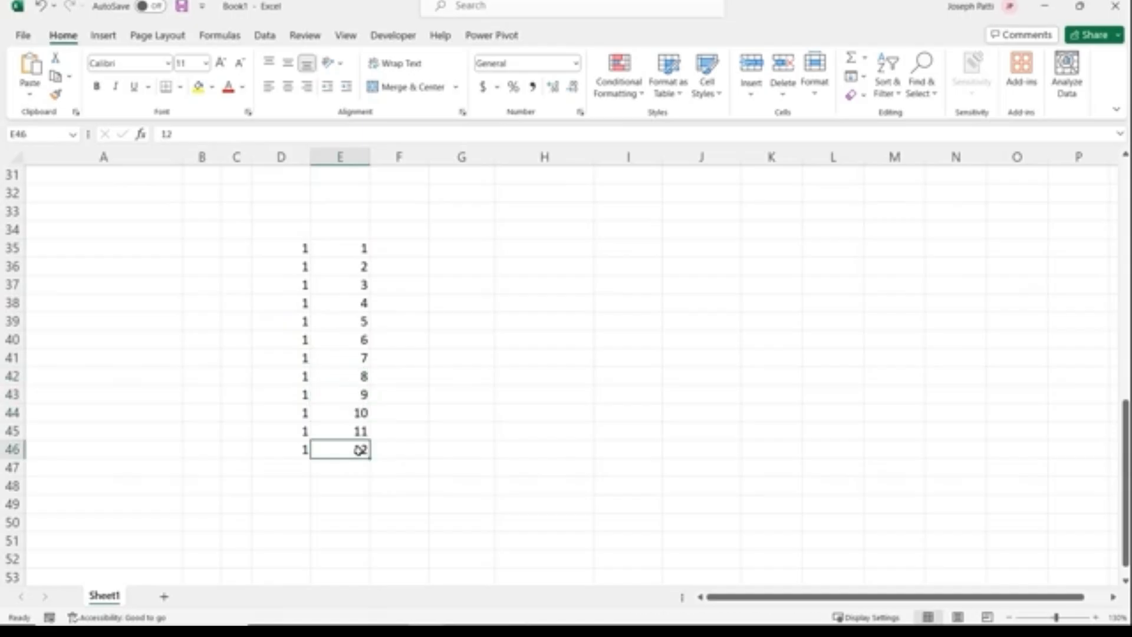
left_click(301, 247)
left_click_drag(311, 250, 311, 454)
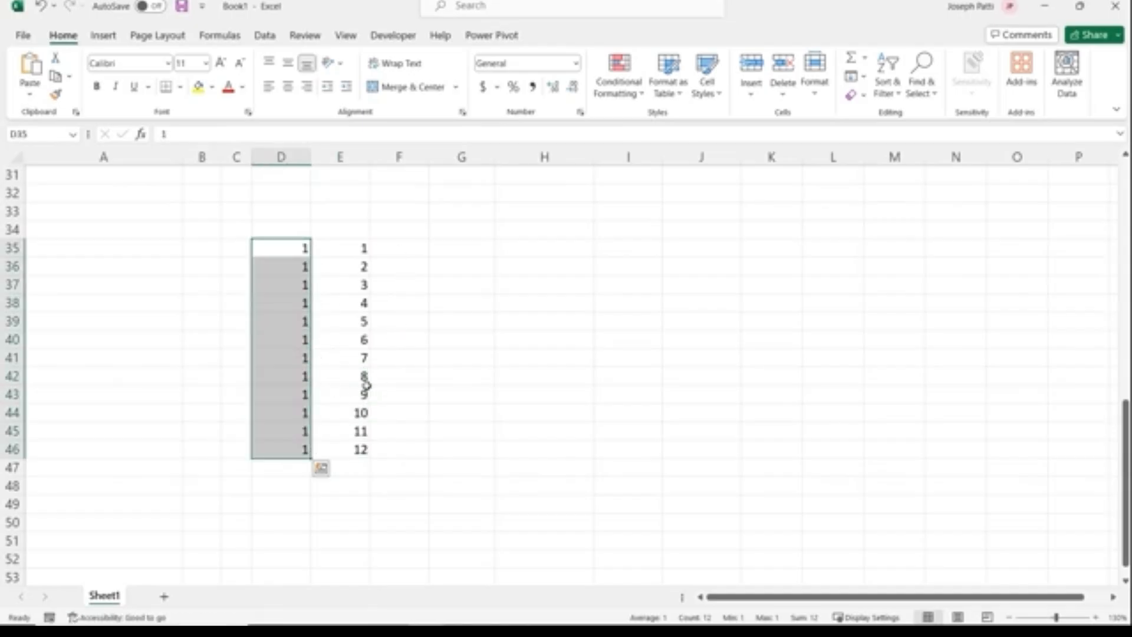
left_click(352, 251)
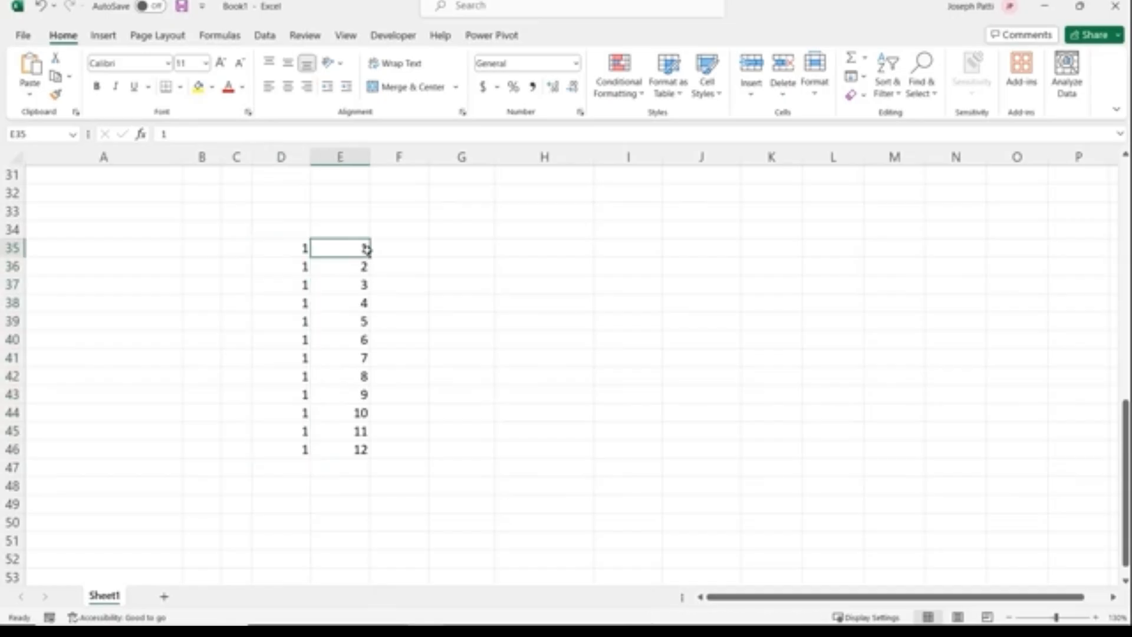
left_click_drag(368, 255, 371, 452)
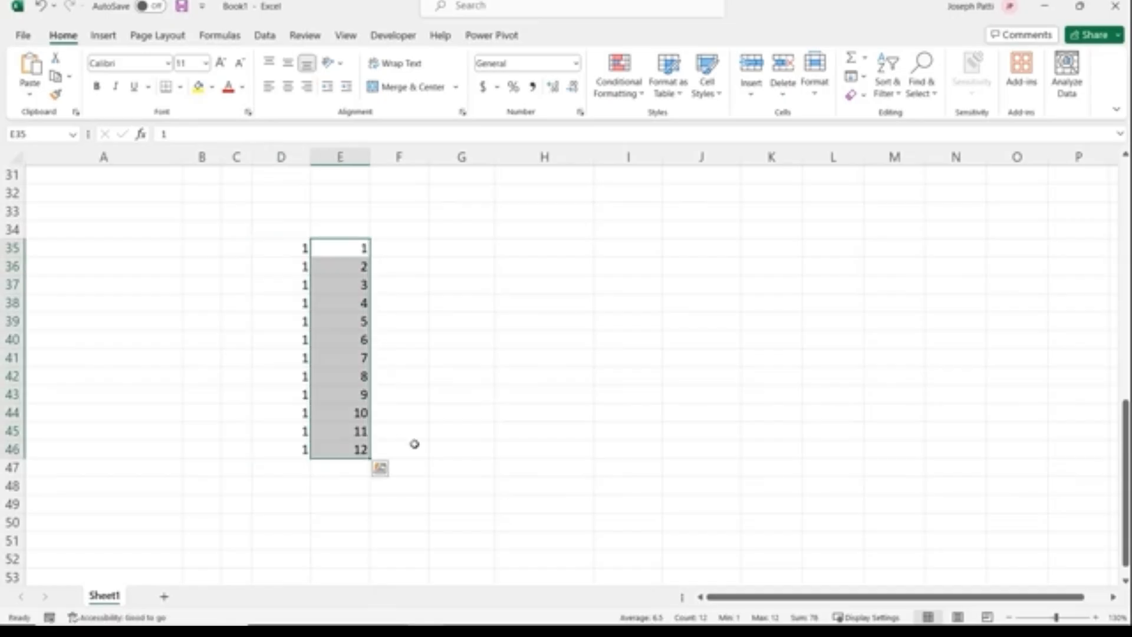
Enter 2 in F35 and 4 in F36, and fill the series down to F46
left_click(394, 244)
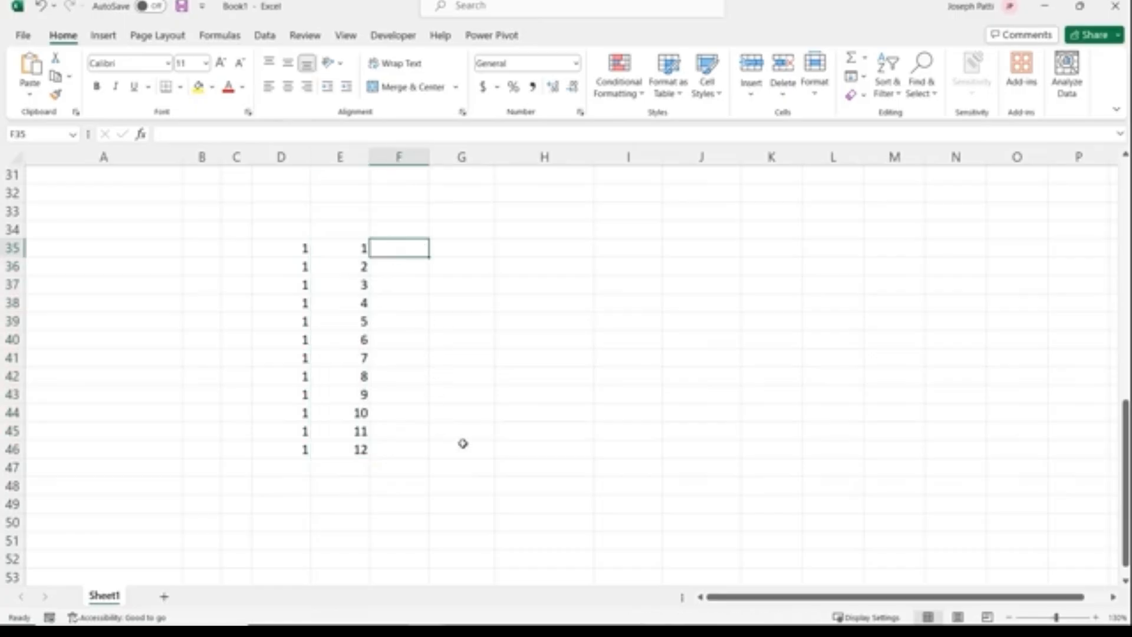
type("2")
key("Return")
type("4")
key("Return")
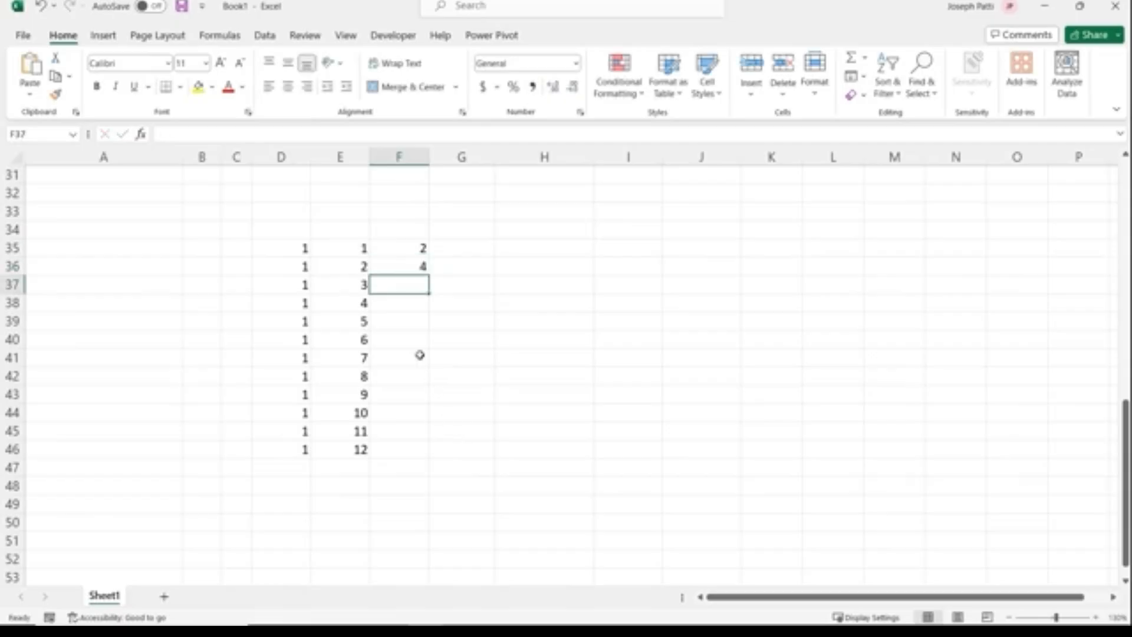
left_click_drag(409, 248, 409, 267)
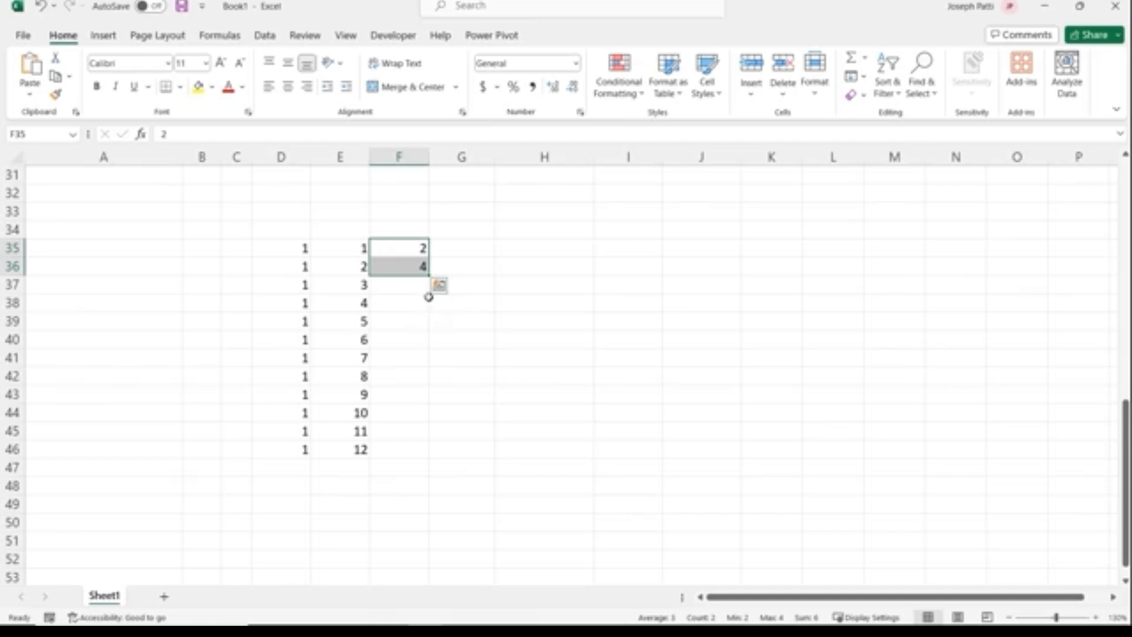
double_click(429, 276)
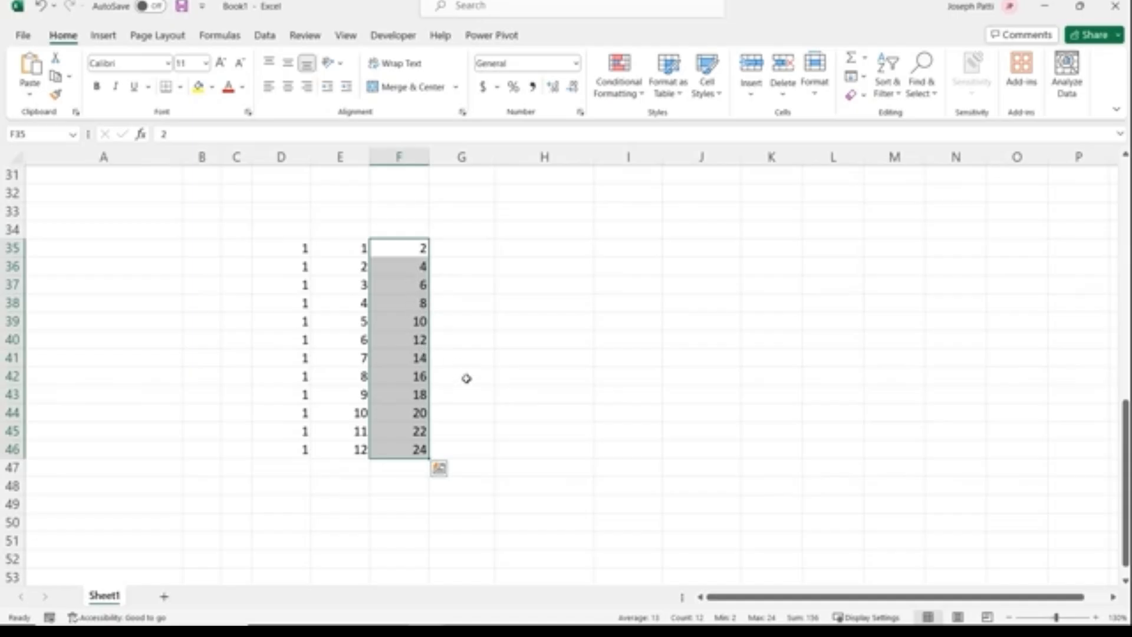
Enter 3 in G35 and 6 in G36, and fill the series from both cells down to G46
left_click(448, 248)
type("3")
key("Return")
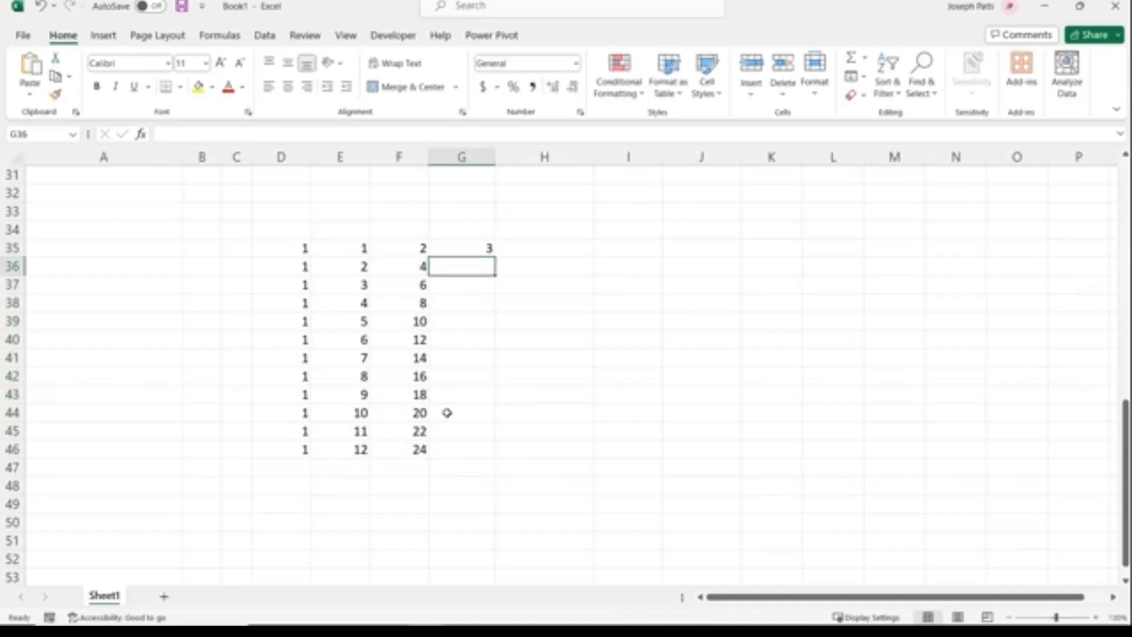
type("6")
left_click(471, 247)
left_click_drag(480, 248, 497, 306)
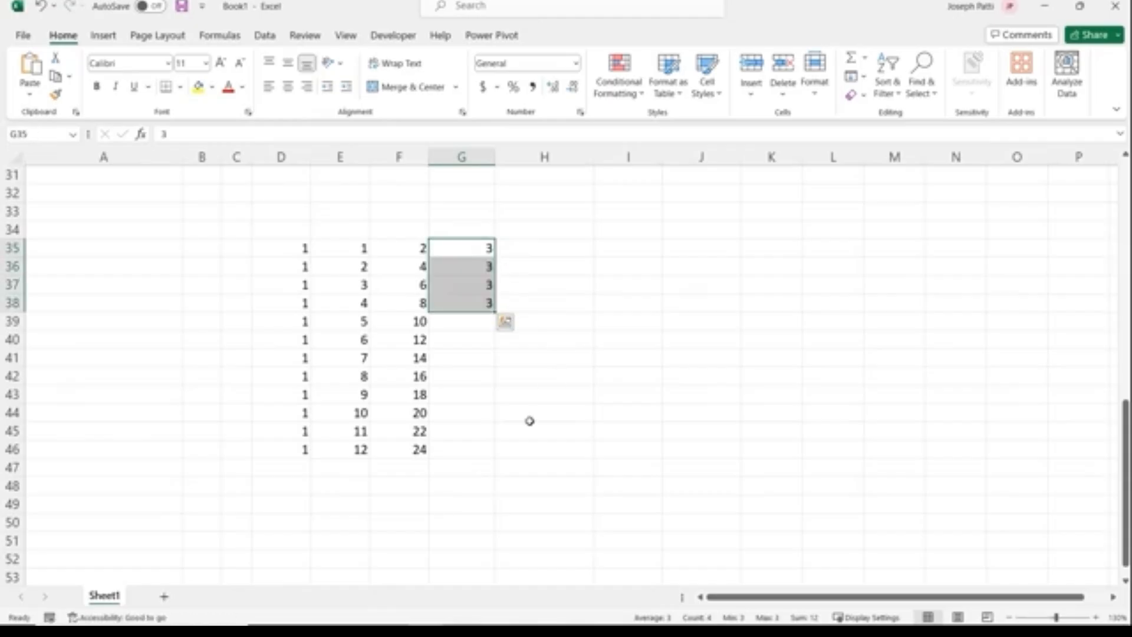
key("ctrl+z")
left_click_drag(480, 246, 488, 263)
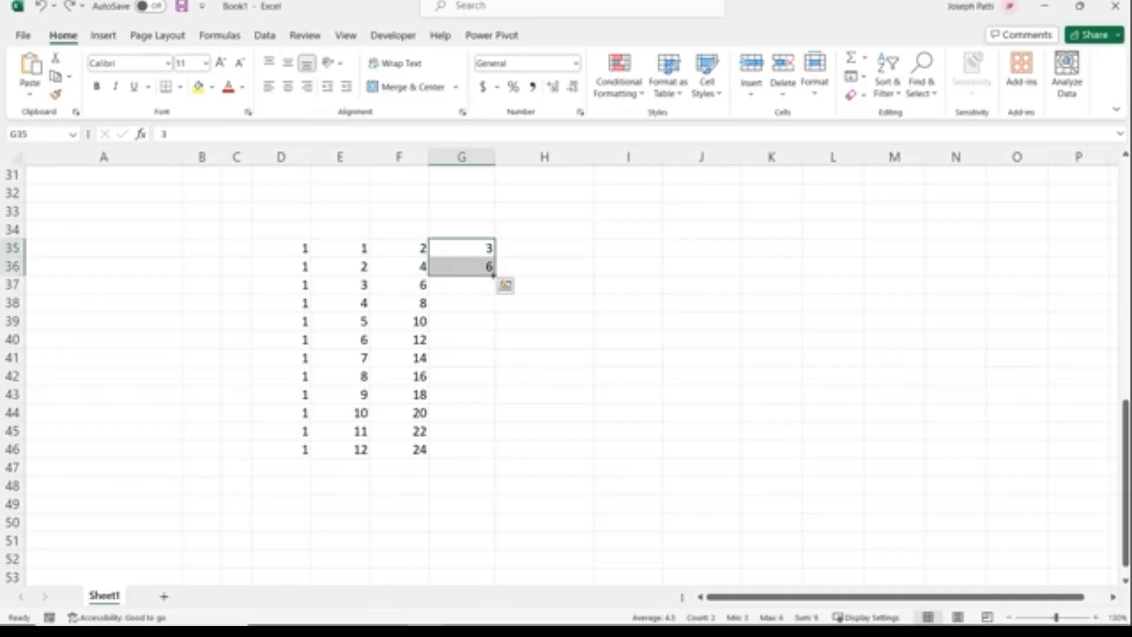
double_click(496, 275)
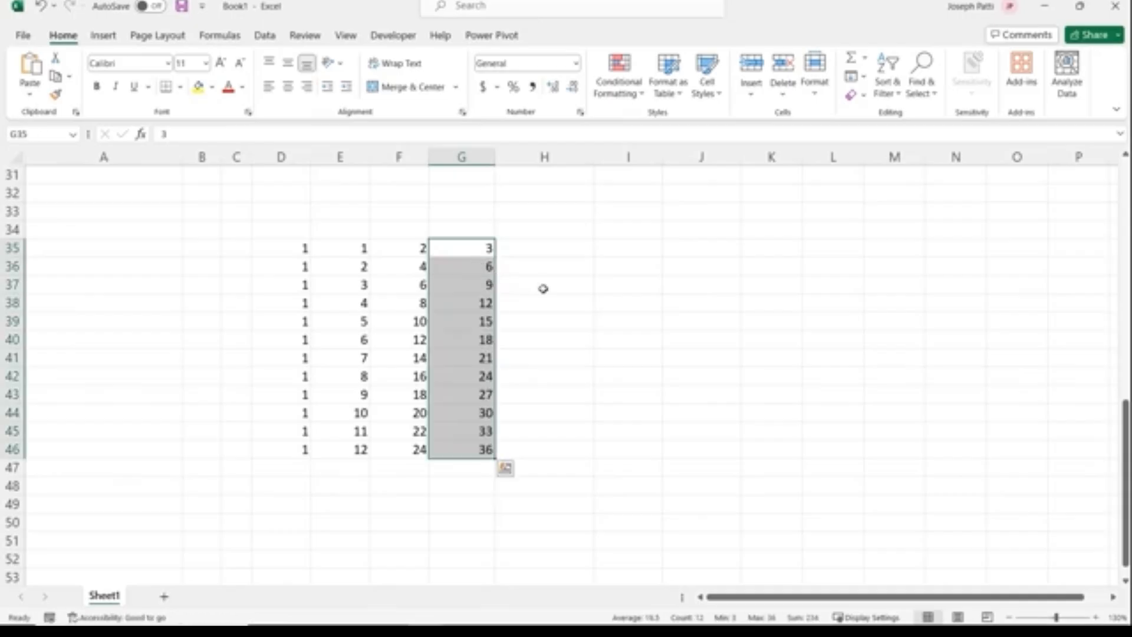
Enter the date 12/27/2023 in H35 and fill consecutive days down to H46
left_click(545, 252)
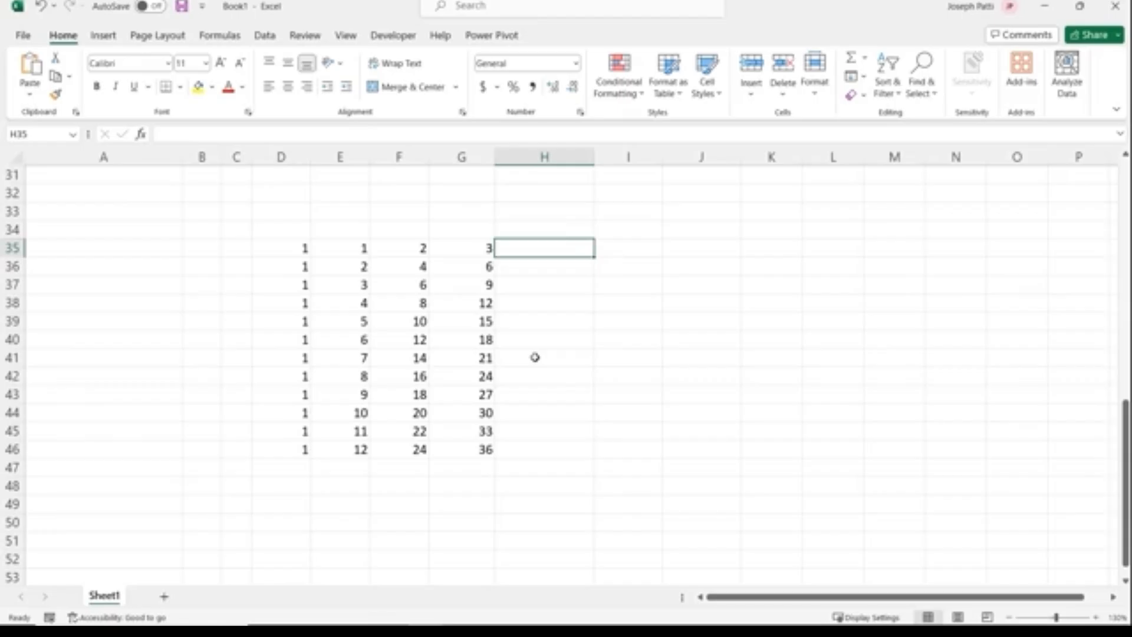
type("12/27")
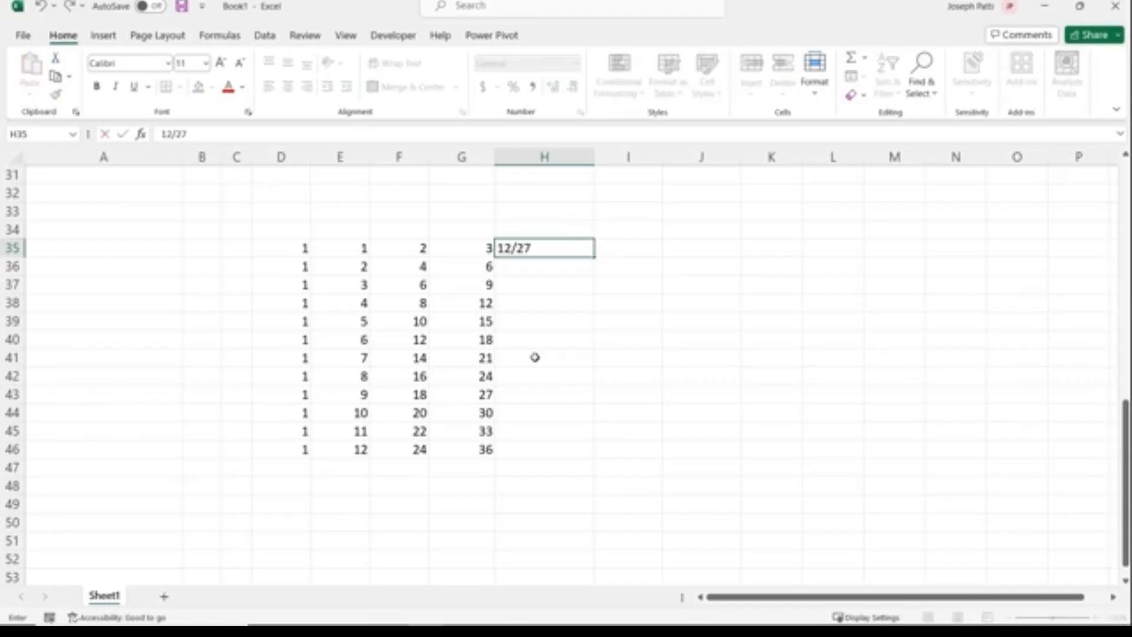
type("/2023")
key("Return")
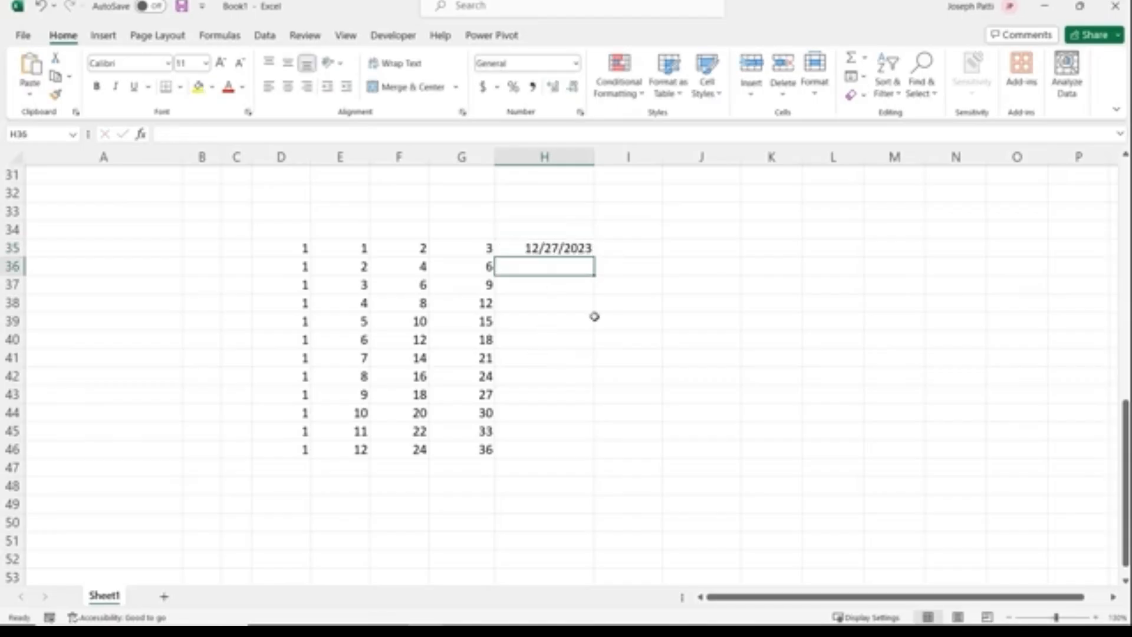
left_click(568, 250)
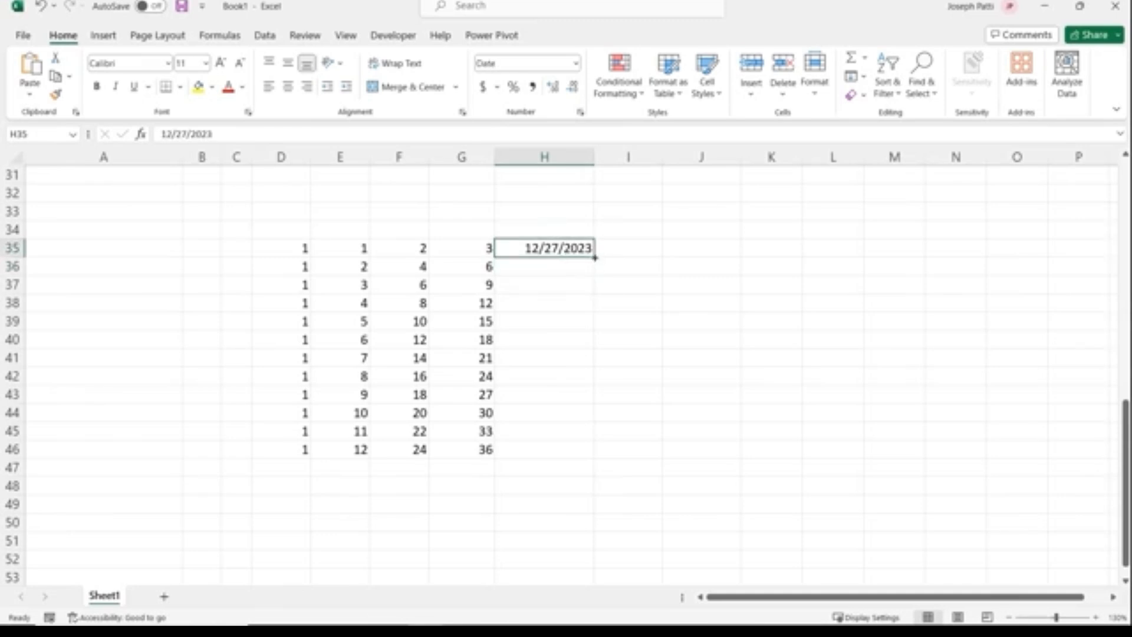
left_click_drag(595, 258, 595, 456)
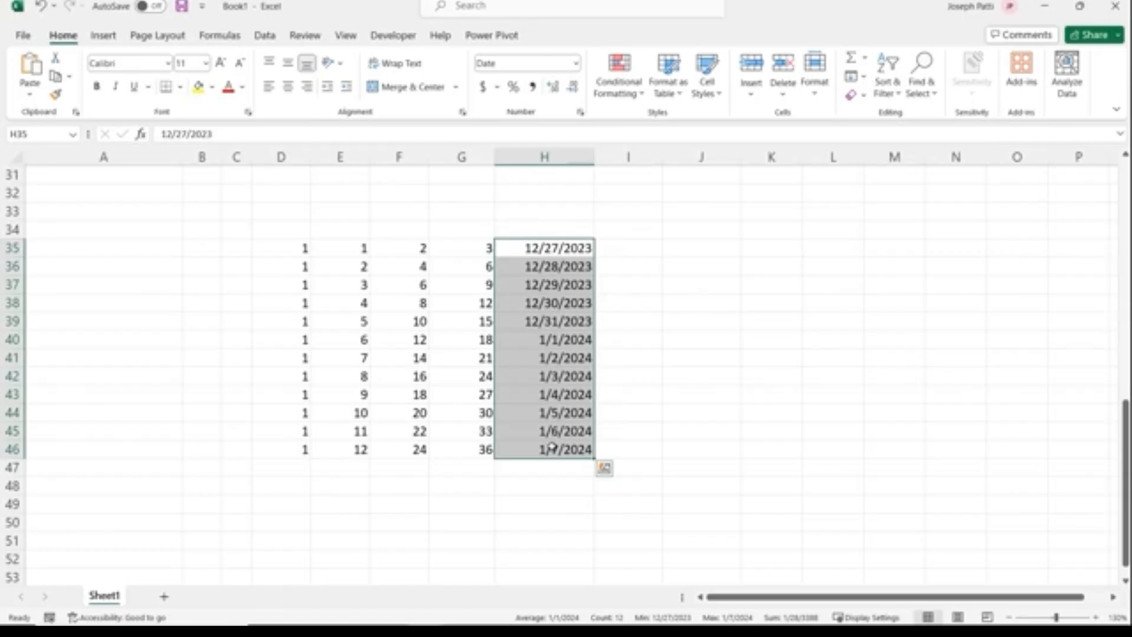
Enter the date 12/27/2023 in I35 and copy the identical date down to I46
left_click(625, 248)
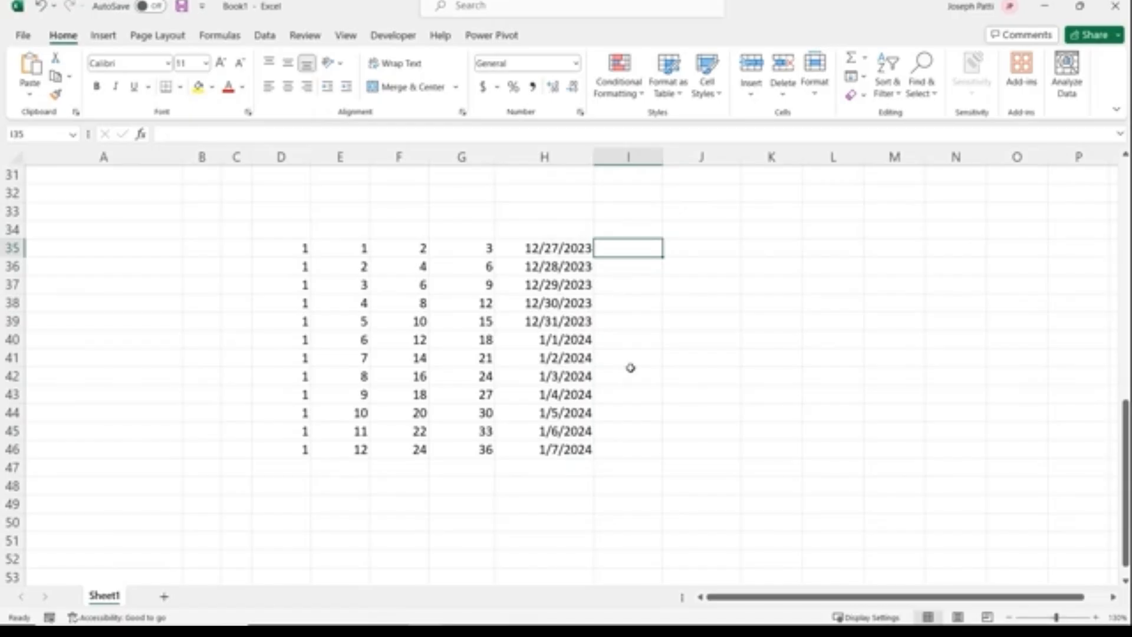
type("12/27/2")
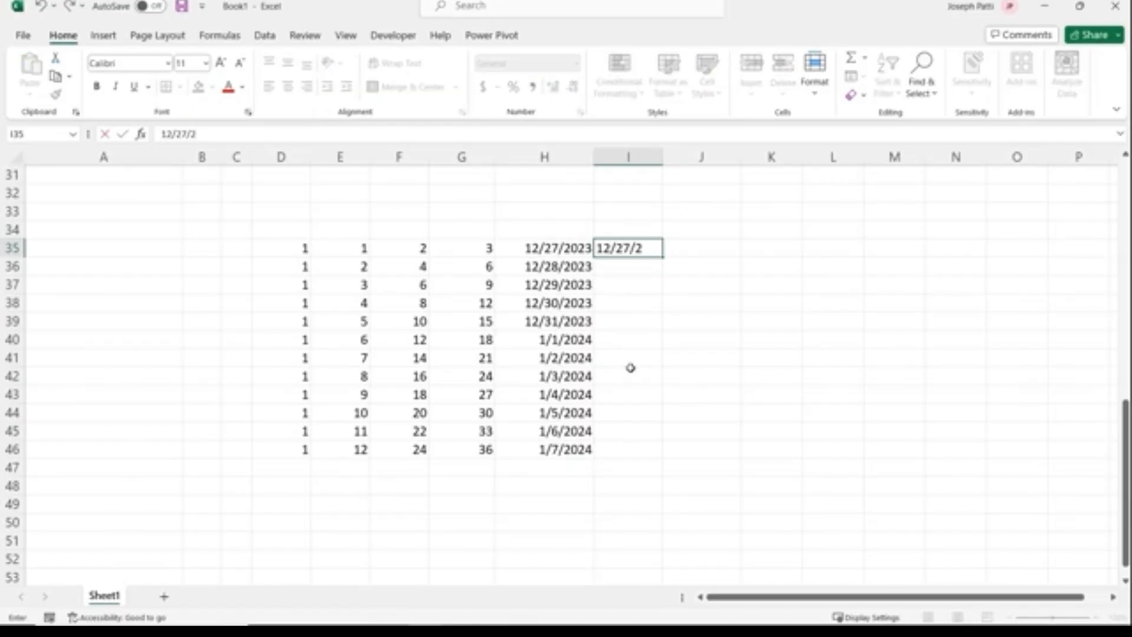
type("023")
key("Return")
left_click(652, 246)
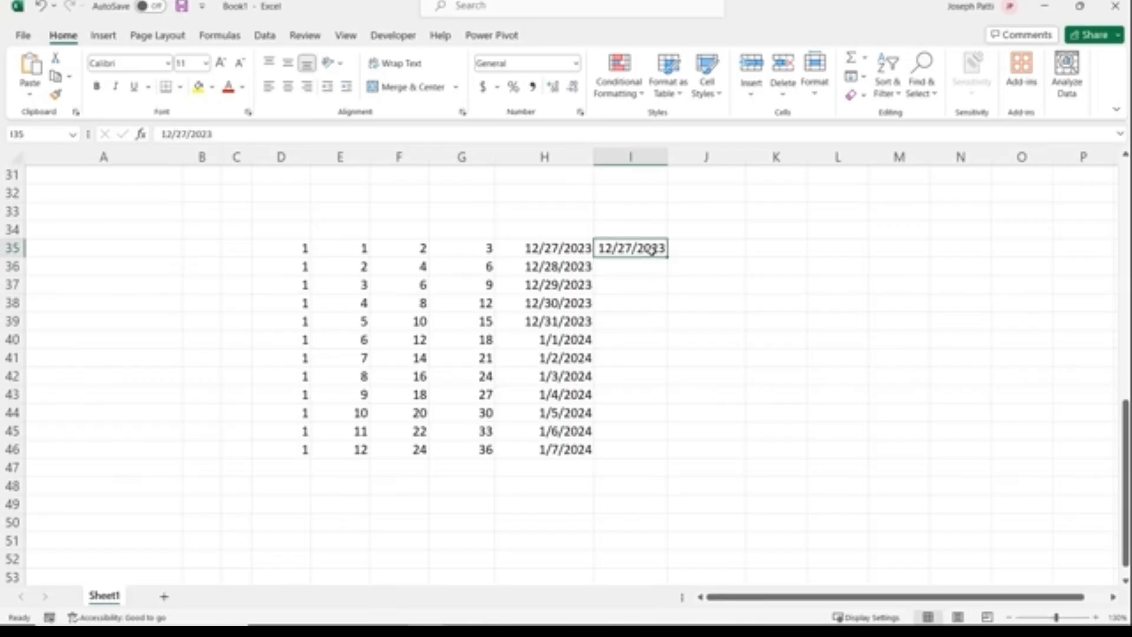
left_click_drag(670, 258, 659, 456)
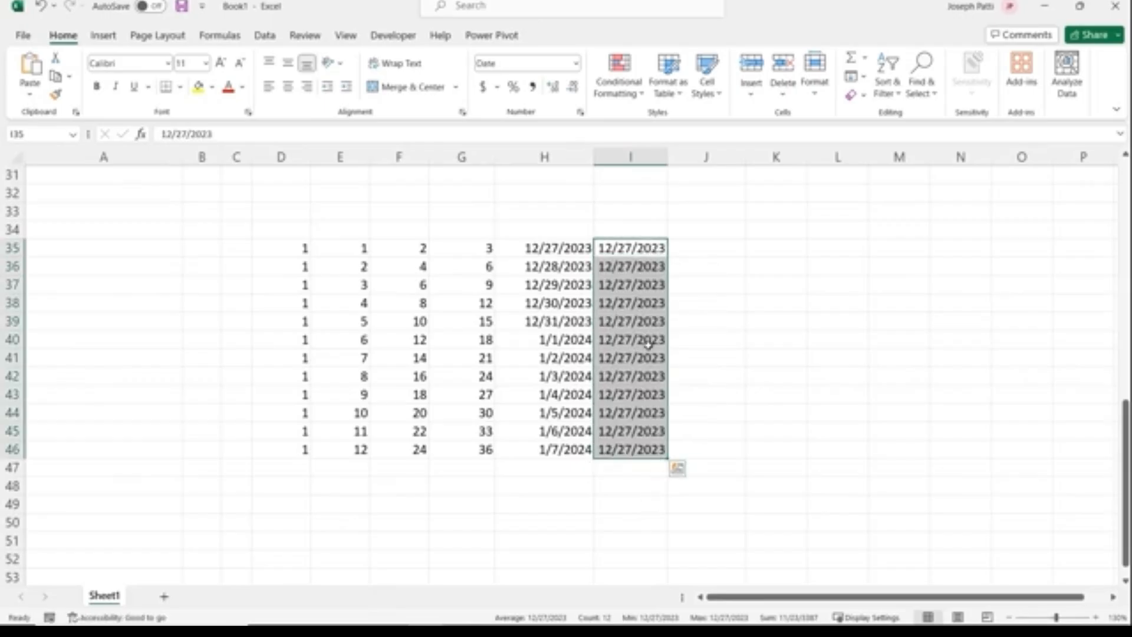
Enter a first name followed by 1 in J35 and fill the numbered names down to J46
left_click(697, 249)
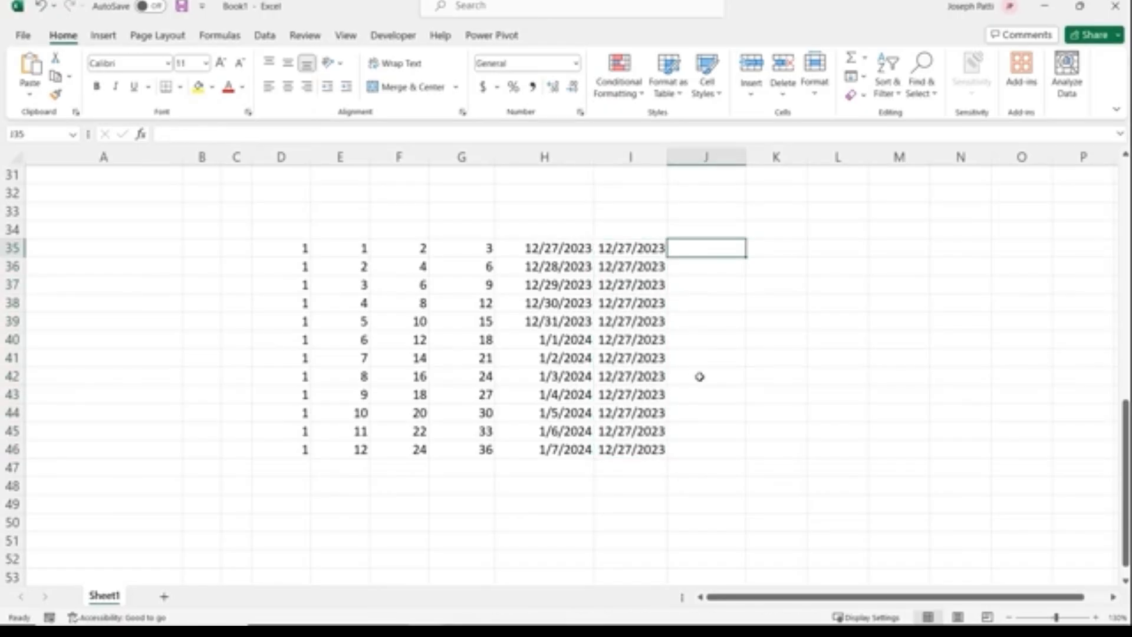
type("Joe 1")
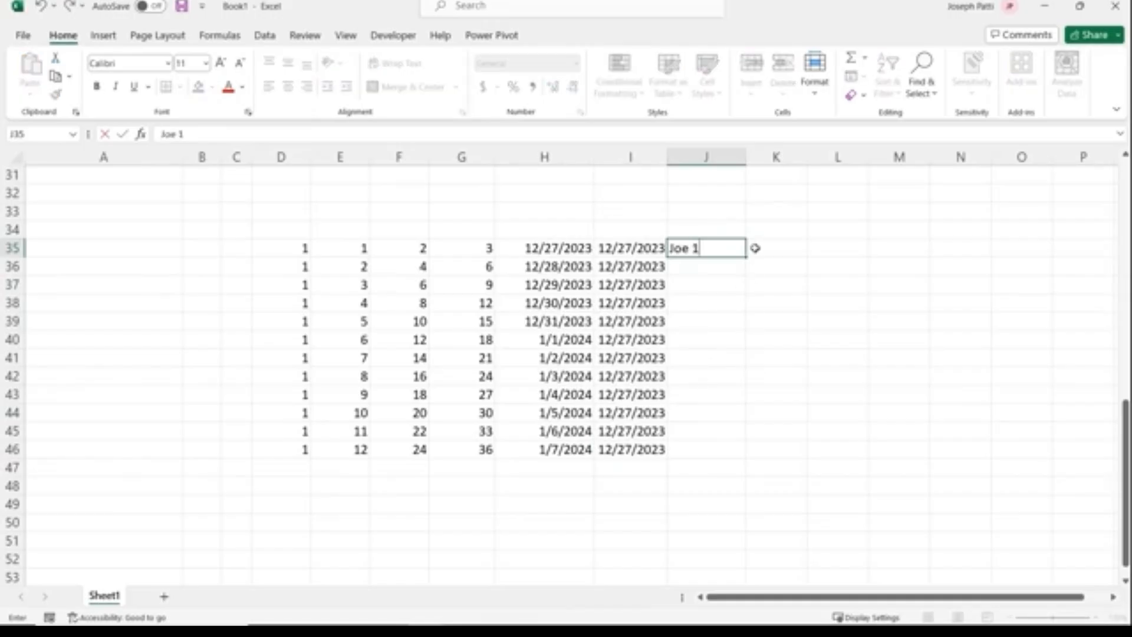
left_click_drag(745, 256, 749, 455)
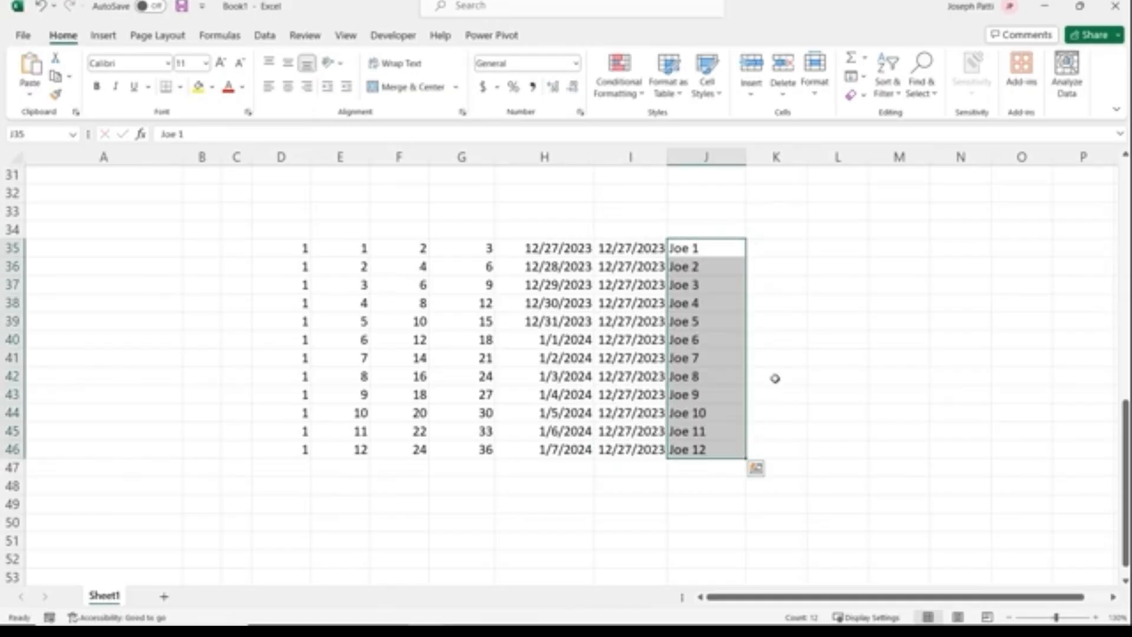
Replace J35 with "Week 1" and fill the numbered weeks down to J46
left_click(730, 255)
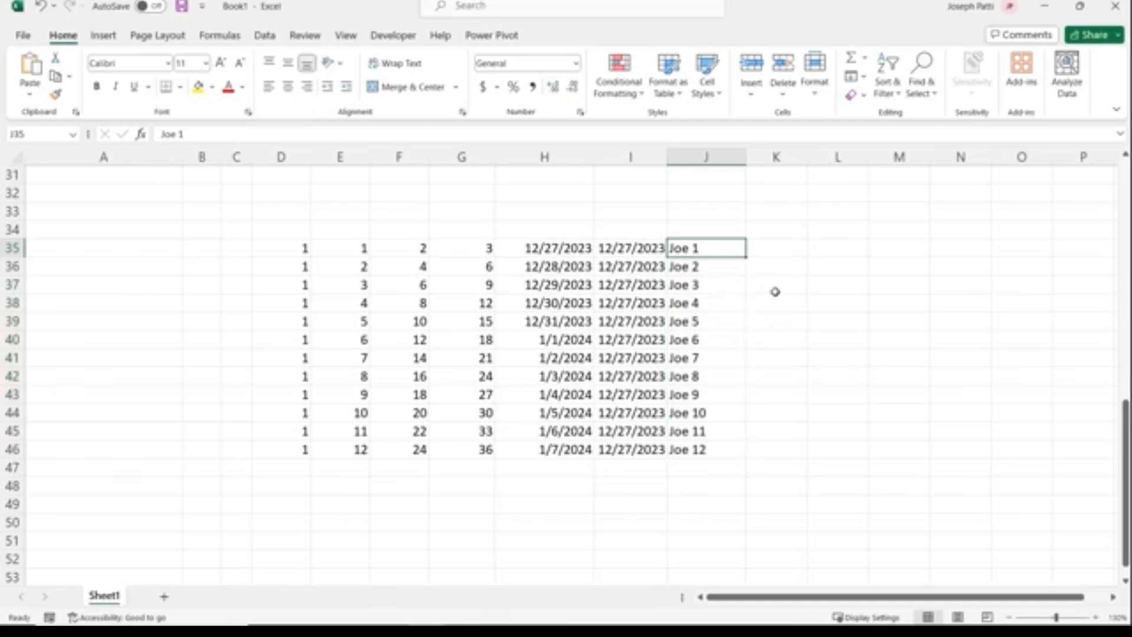
type("Week 1")
left_click_drag(745, 255, 747, 454)
Replace J35 with "Qtr. 1" and fill the repeating quarters down to J46
left_click(725, 247)
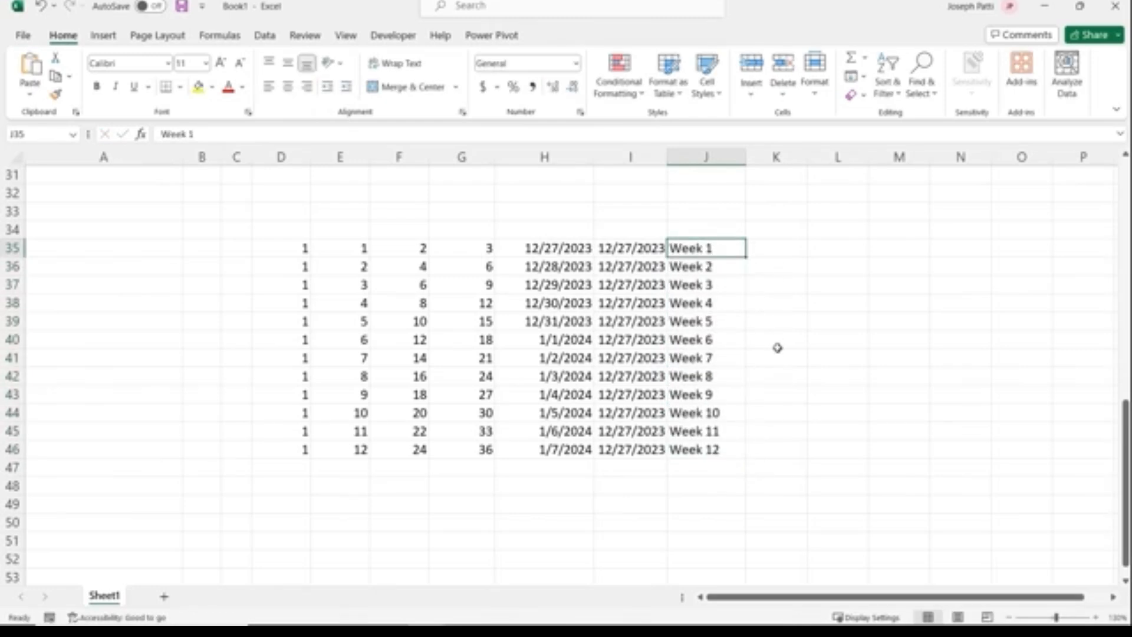
type("Qtr. 1")
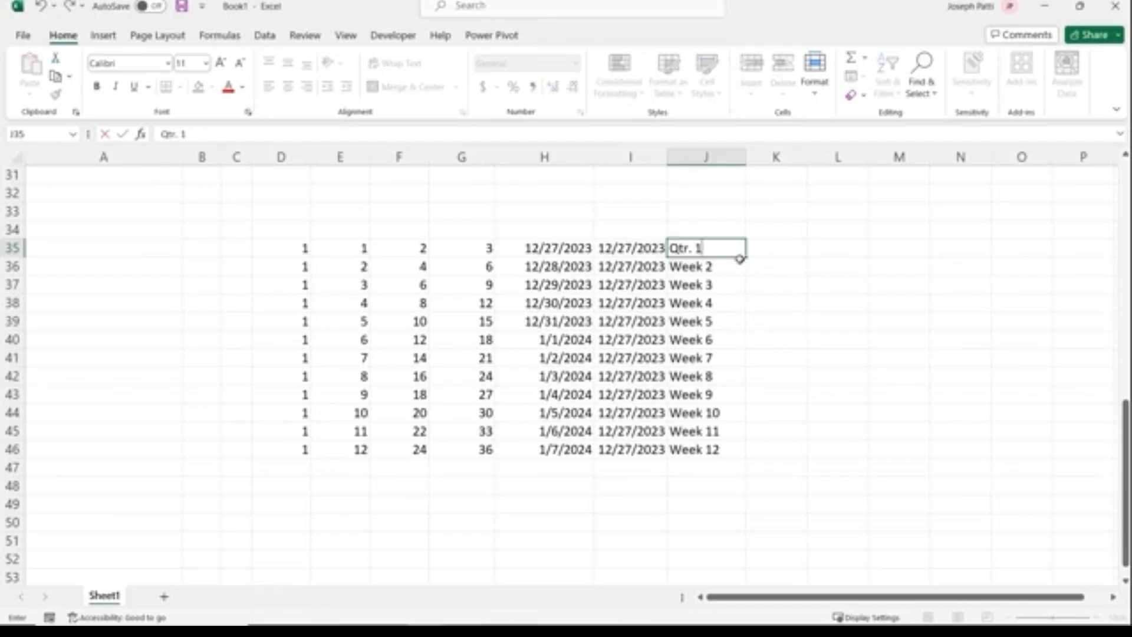
left_click_drag(745, 255, 747, 455)
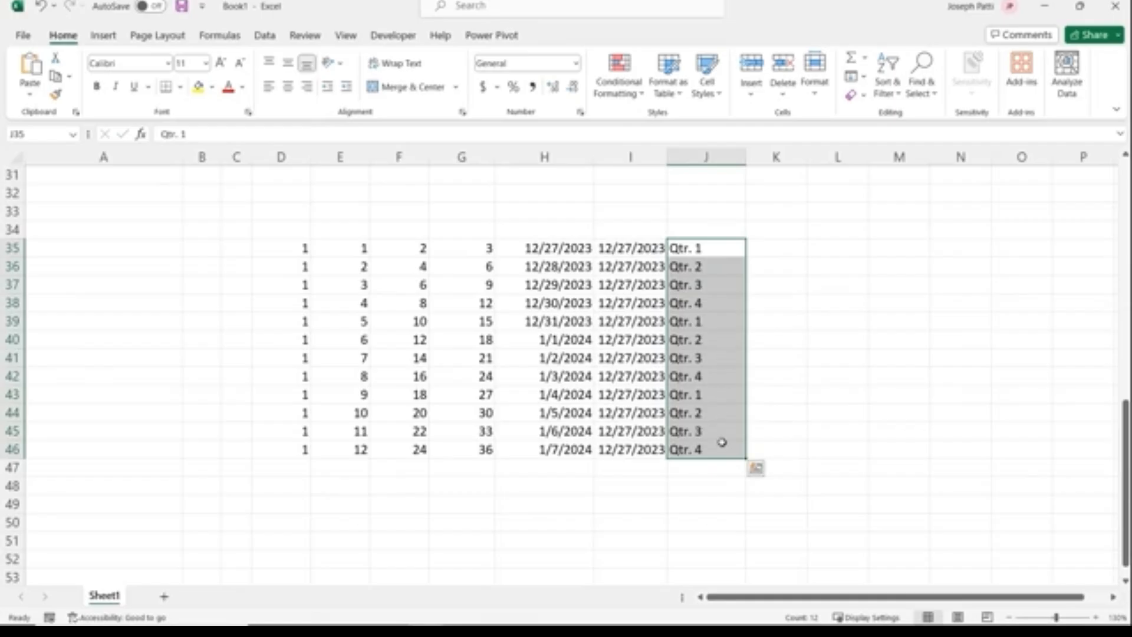
Replace J35 with "Item 1" and fill the numbered items down to J46
left_click(710, 248)
type("Item 1")
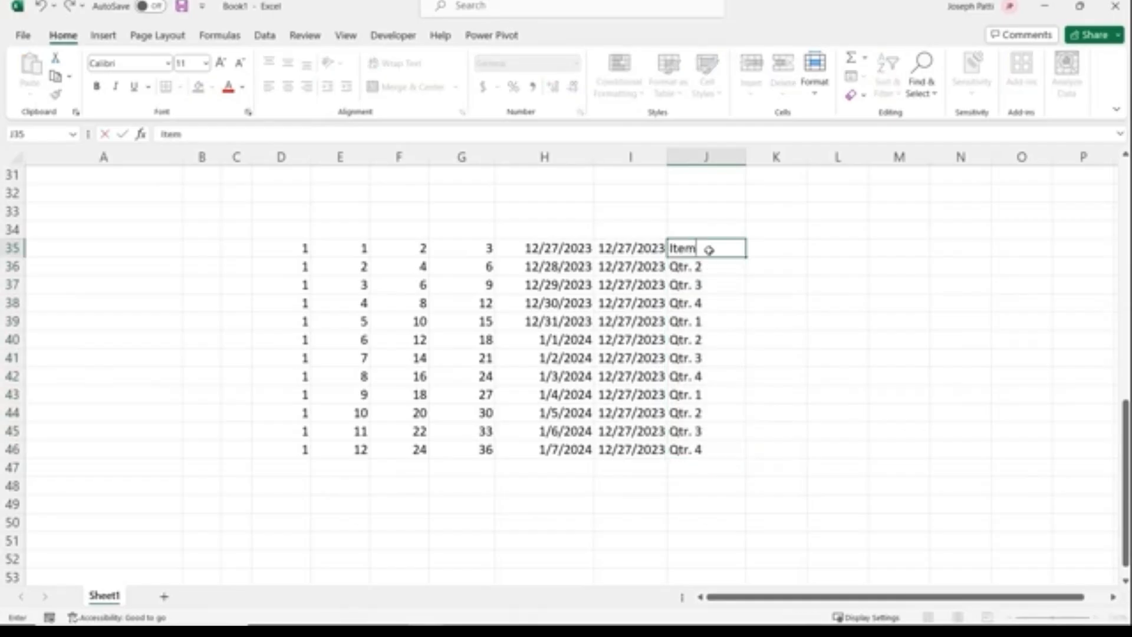
left_click(749, 260)
left_click(736, 249)
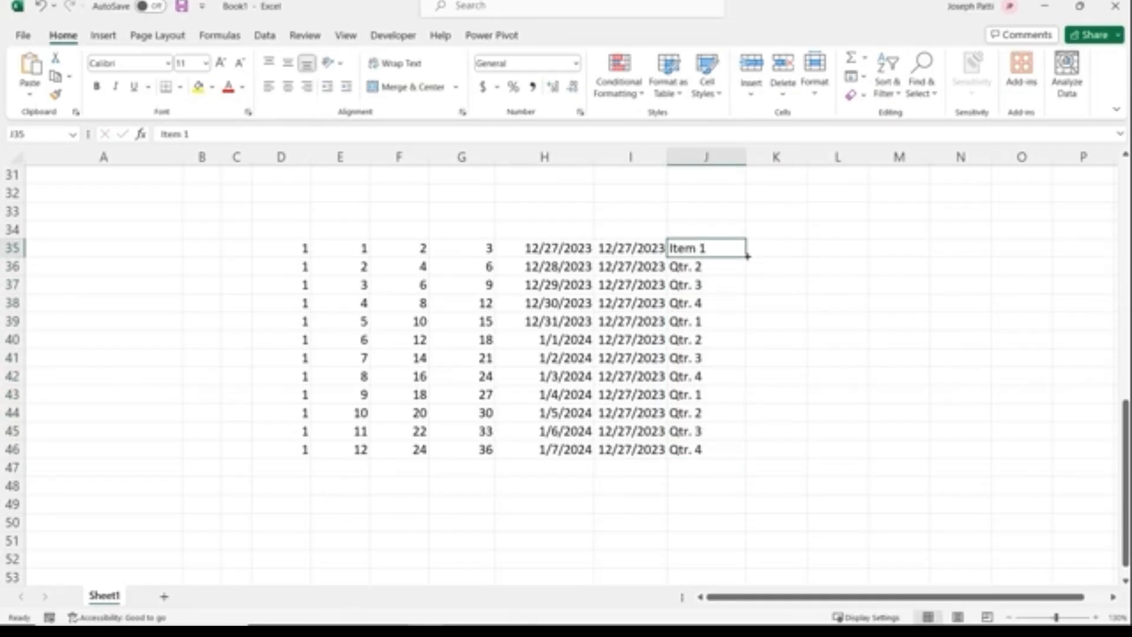
double_click(746, 257)
Enter "Jan" in K35 and fill the abbreviated month names down to K46
left_click(777, 252)
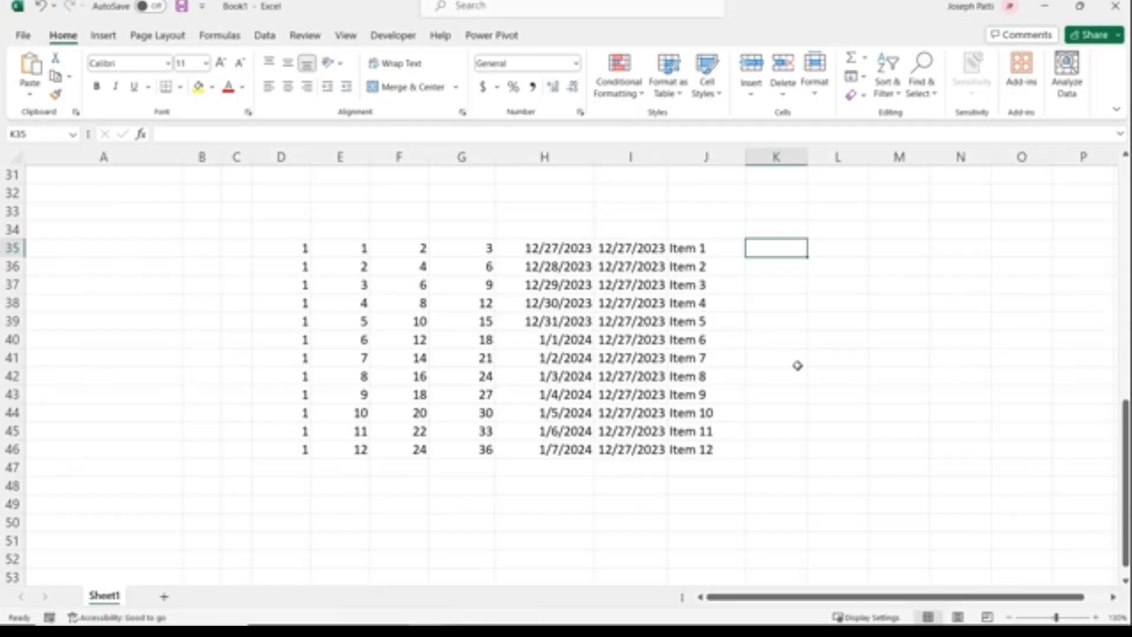
type("Jan")
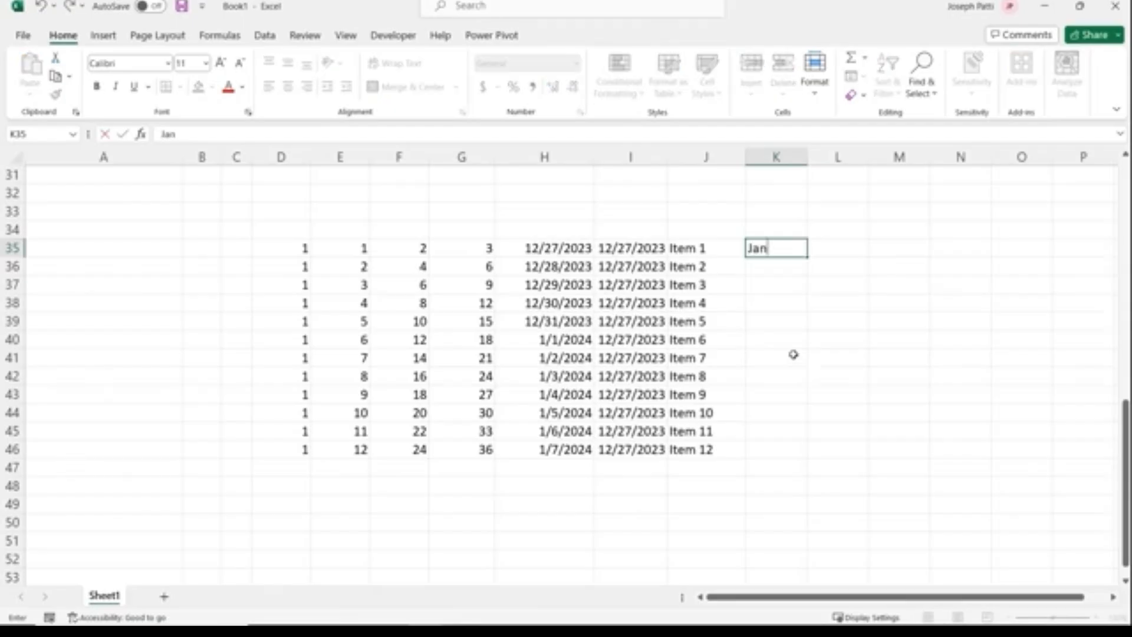
double_click(807, 257)
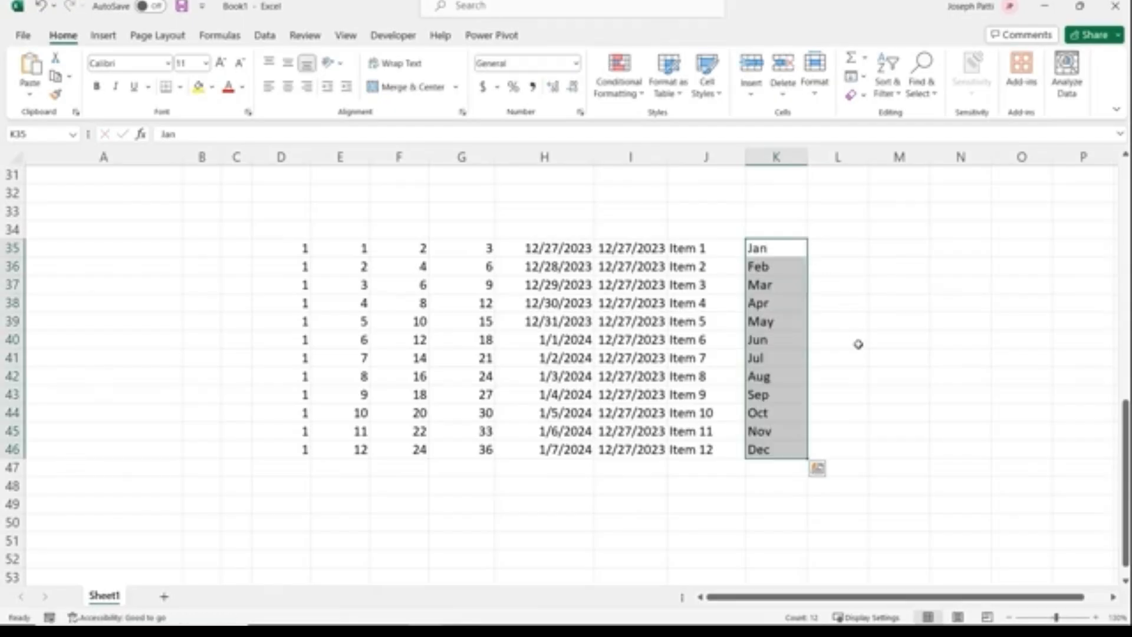
Enter "January" in L35, fill the full month names down to L46 and autofit column L's width
left_click(824, 251)
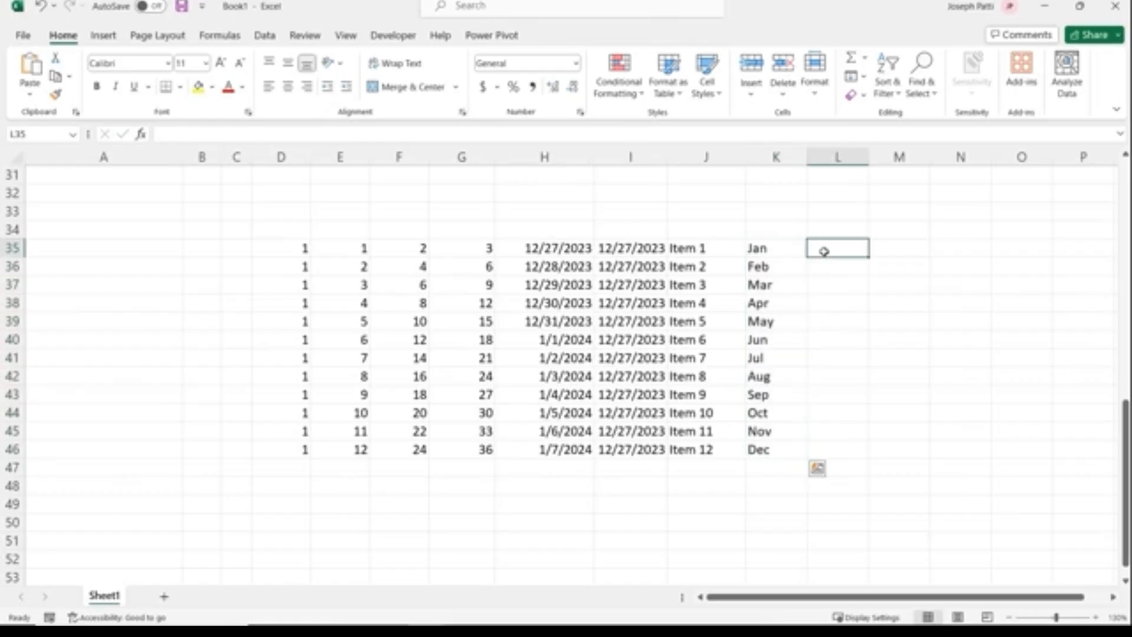
type("January")
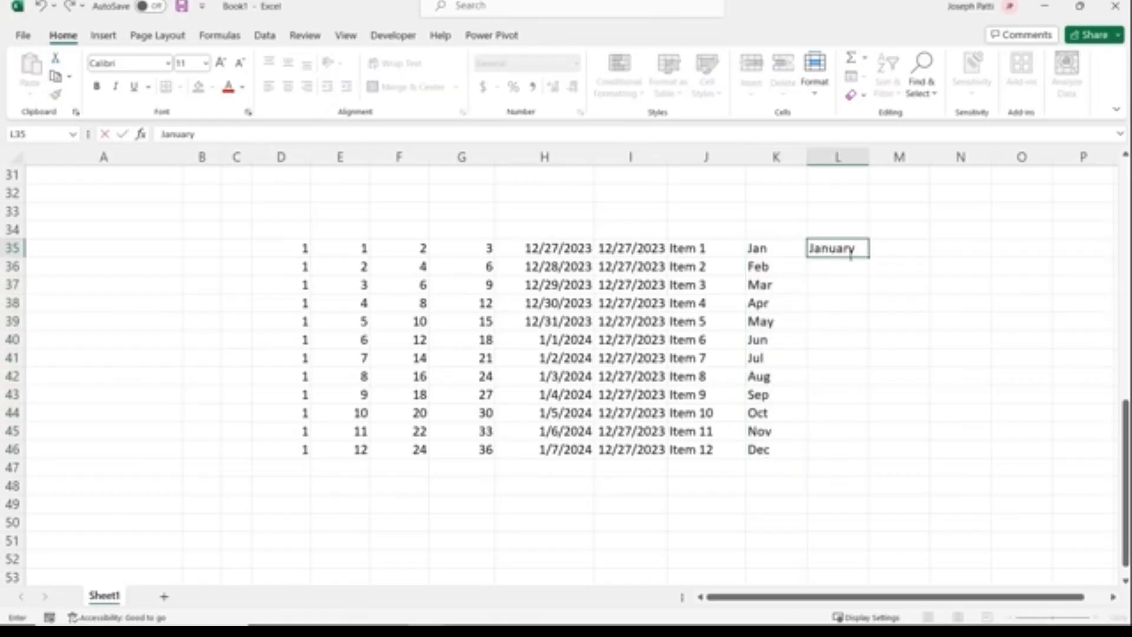
double_click(869, 258)
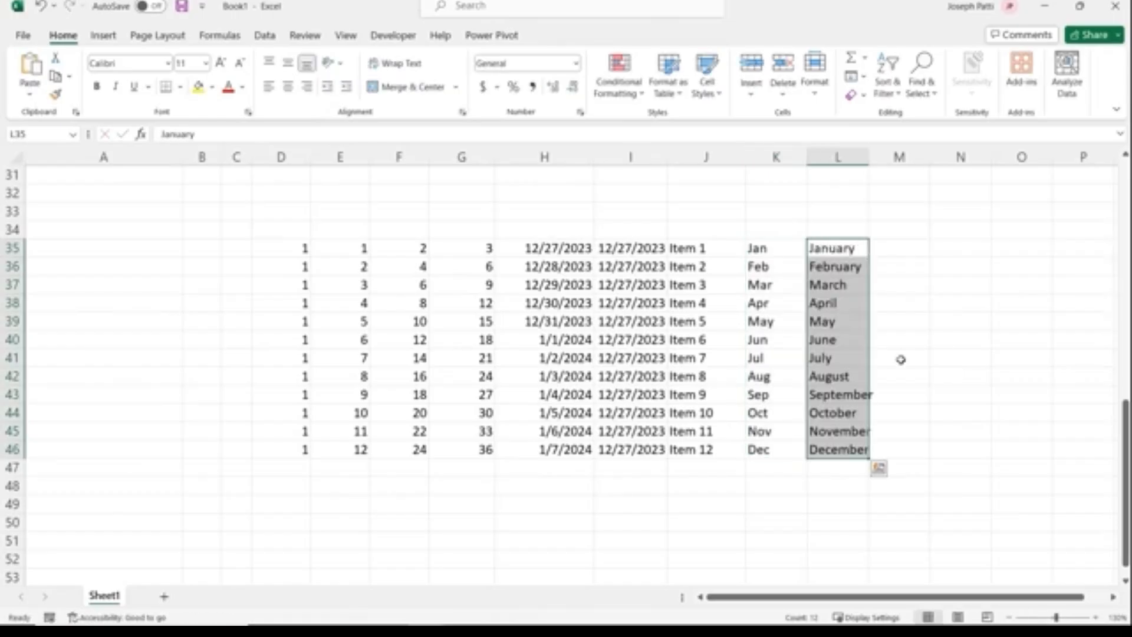
double_click(869, 157)
Enter "Mon" in M35 and fill the abbreviated weekday names down to M46
left_click(909, 252)
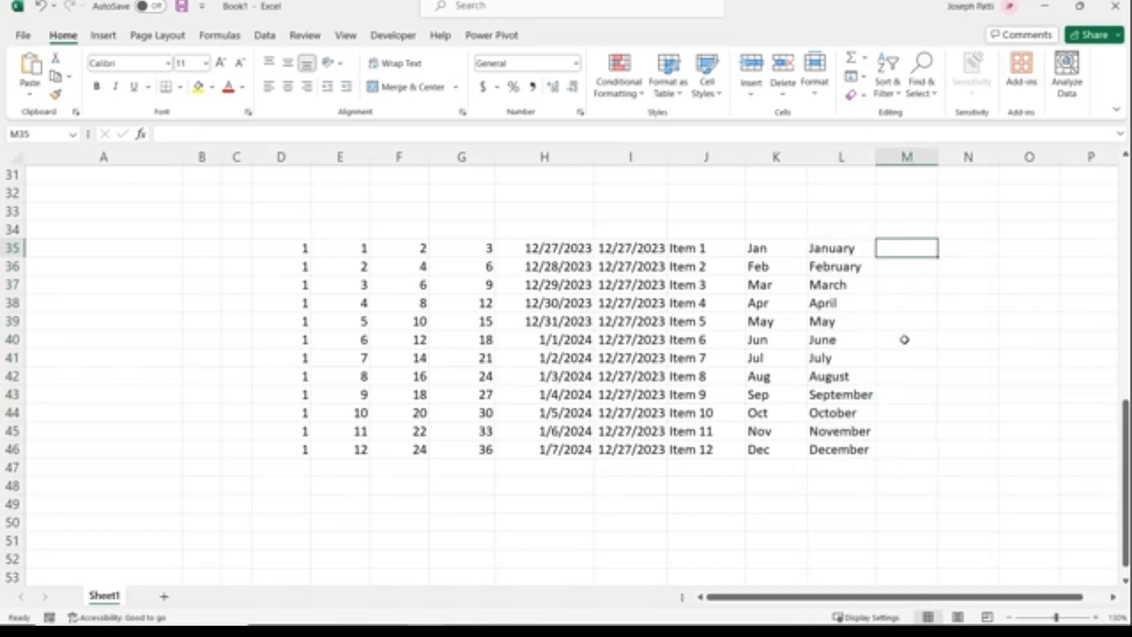
type("Mon")
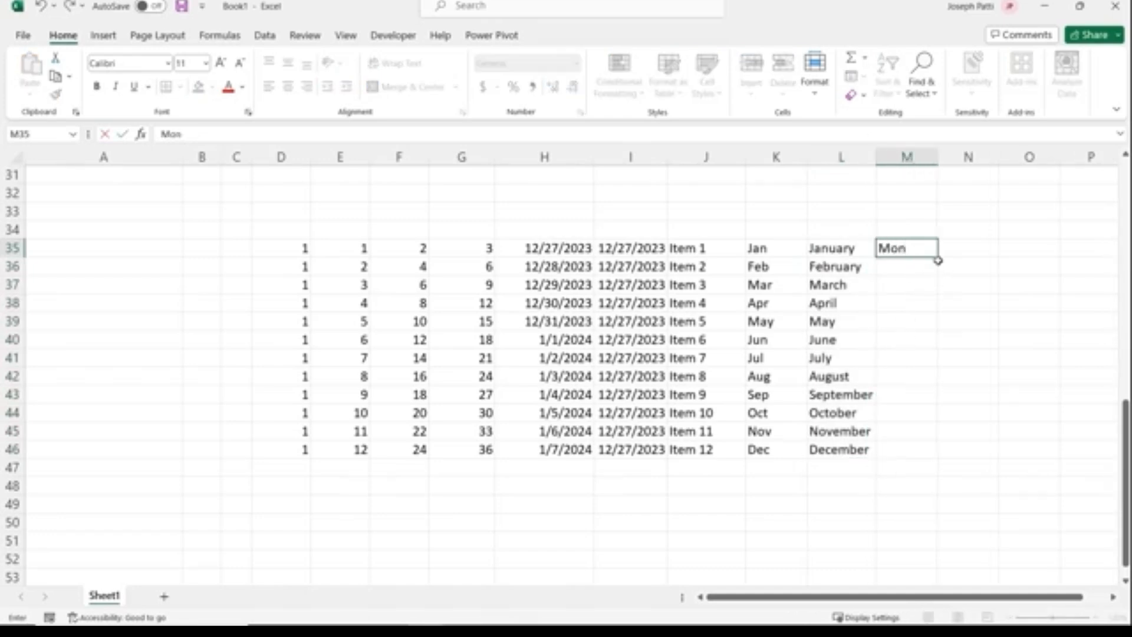
double_click(938, 258)
Enter "Monday" in N35, fill the full weekday names down to N46 and autofit column N's width
left_click(968, 246)
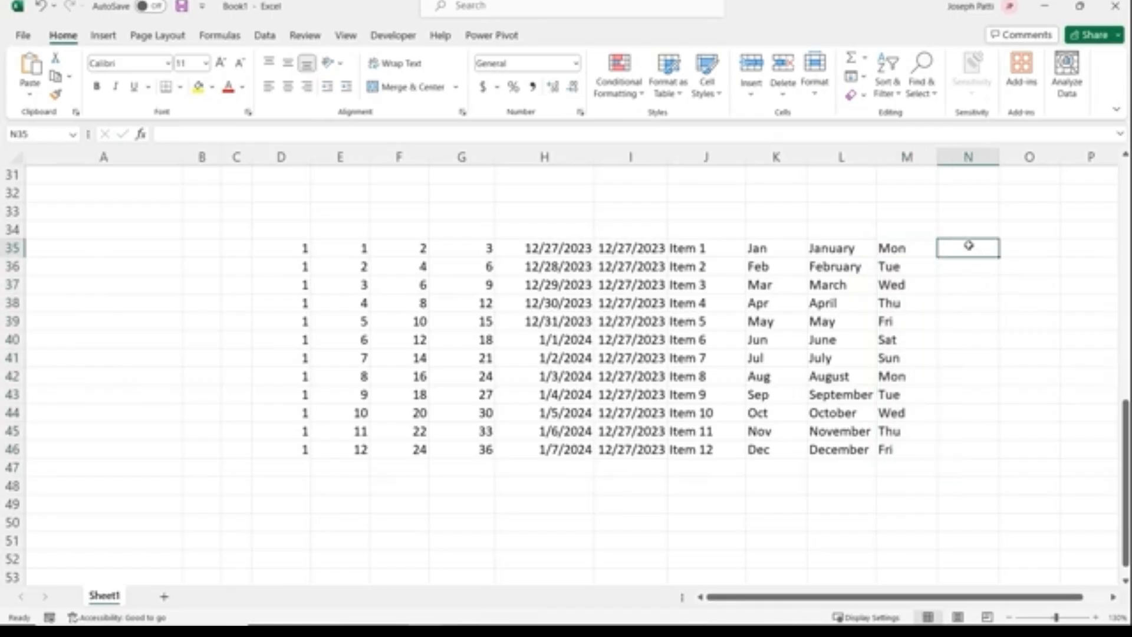
type("Monday")
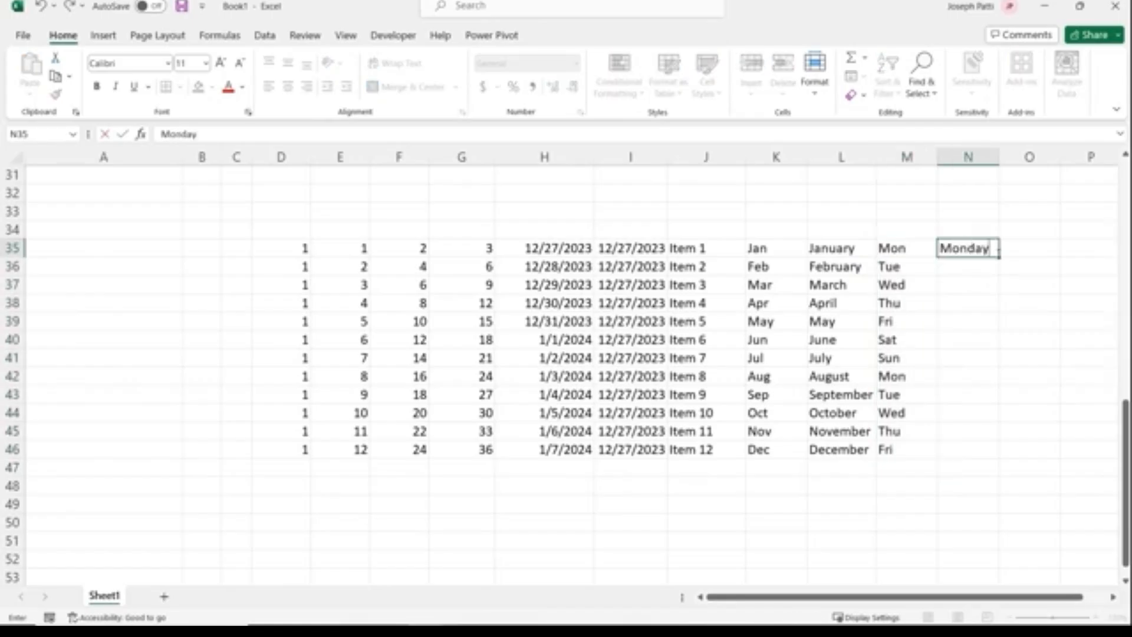
double_click(1000, 257)
double_click(1001, 159)
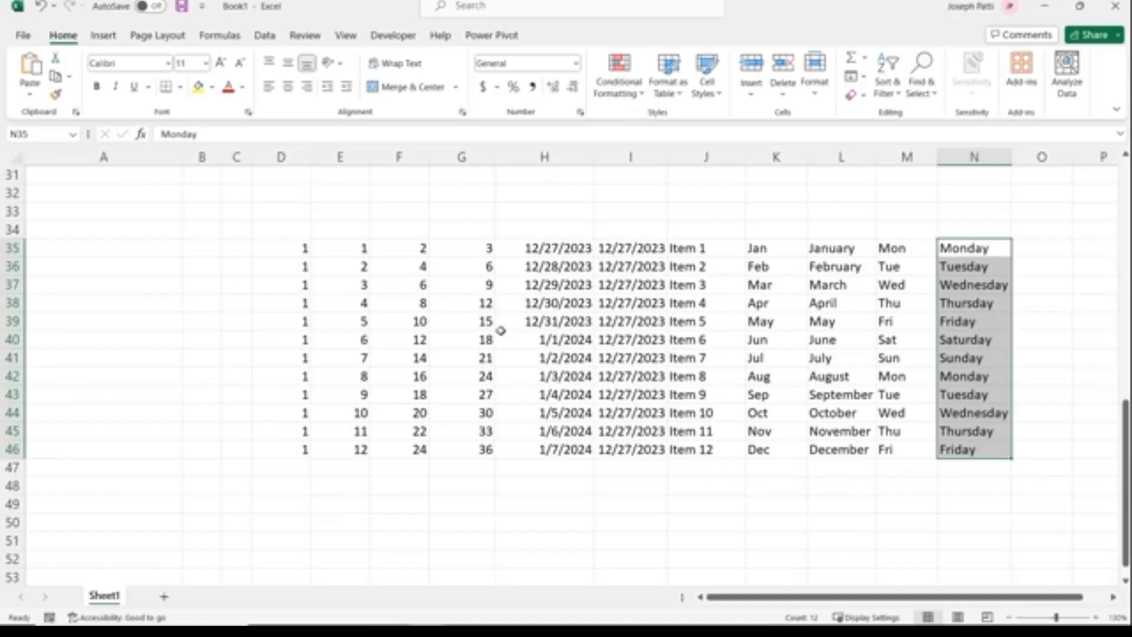
Clear all the practice series from the range D35:N46
left_click_drag(293, 247, 1003, 453)
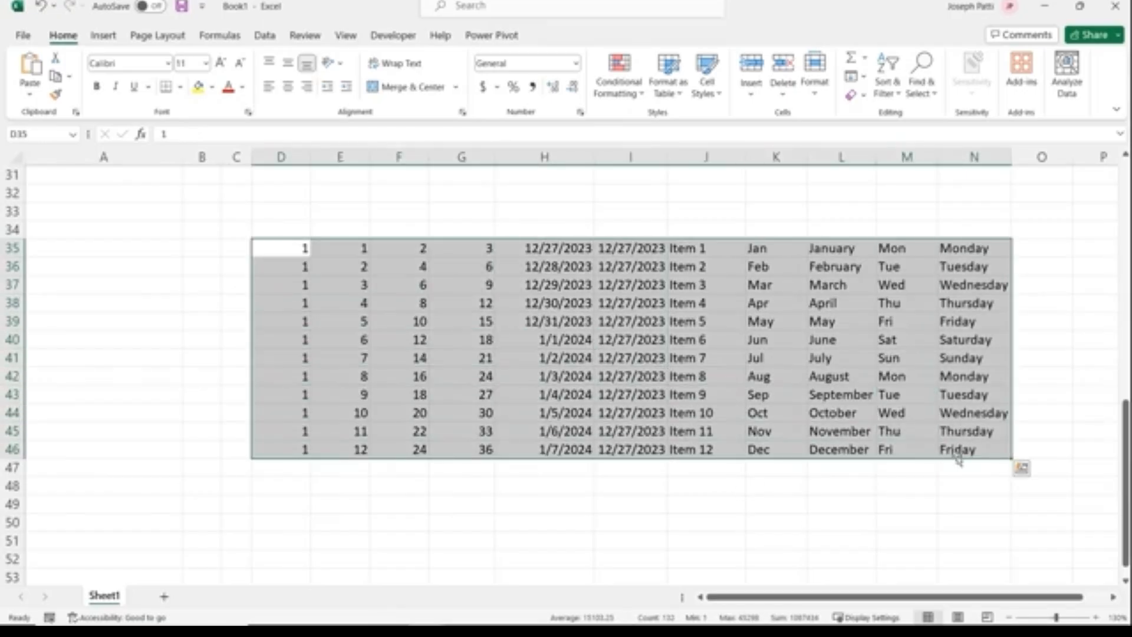
key("Delete")
key("Up")
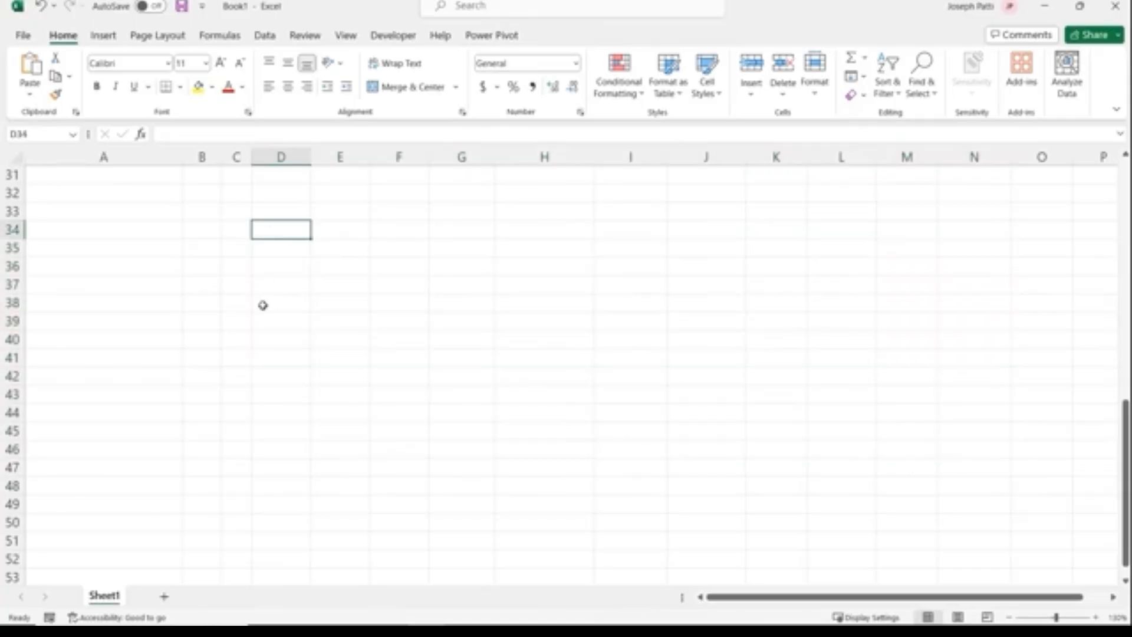
Add the column heading "Taxes" in J3 of the yearly report, beside Total Sales
scroll(263, 301, "up", 10)
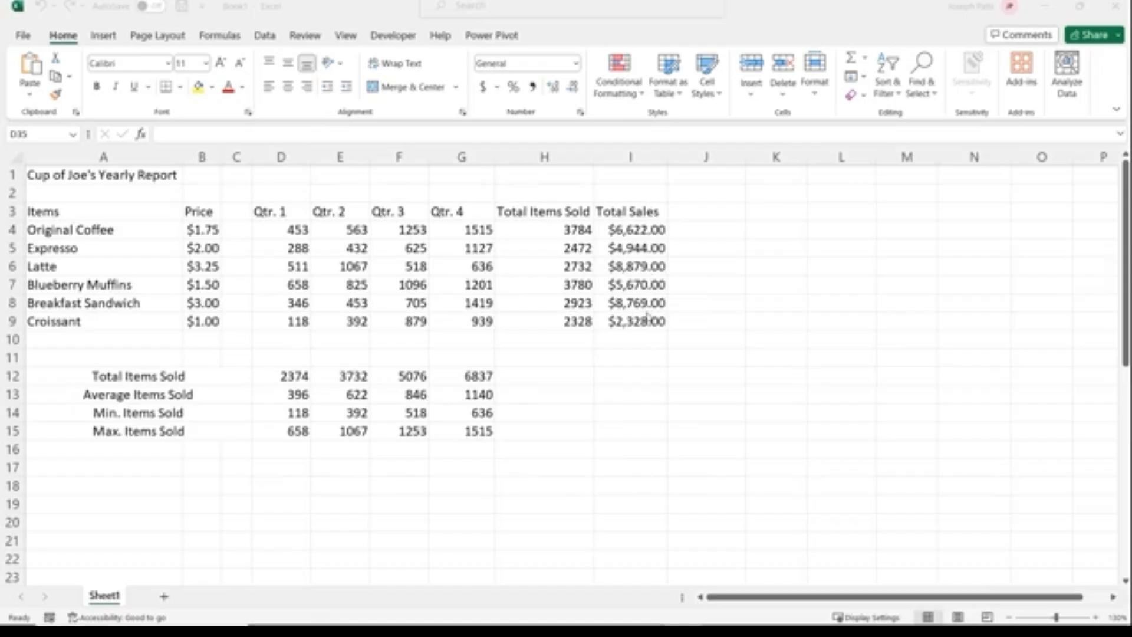
left_click(713, 212)
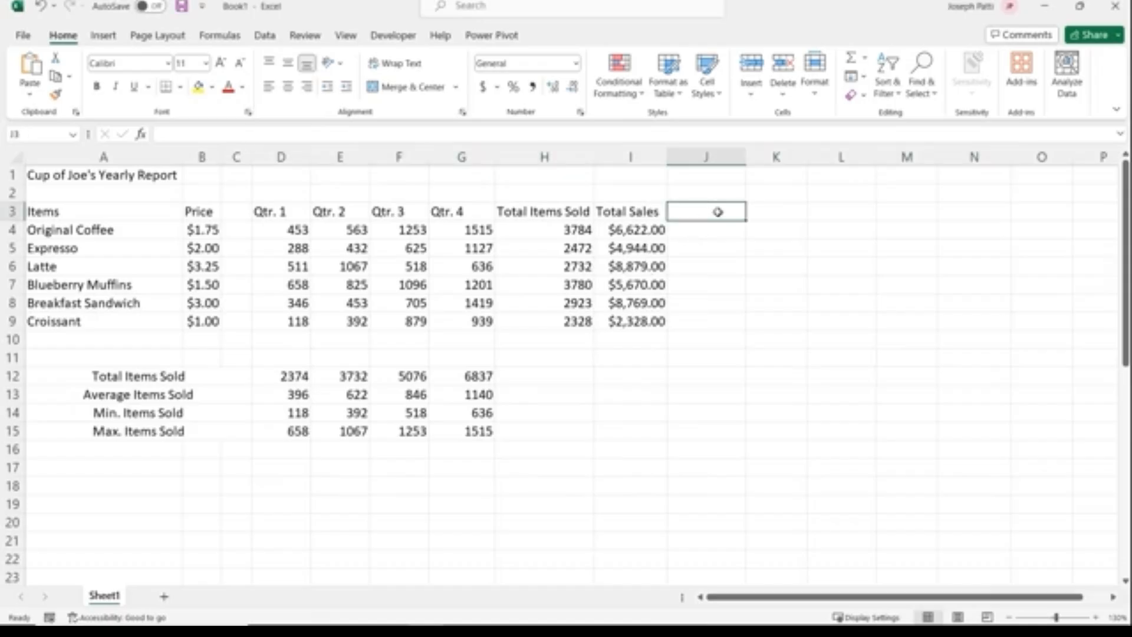
type("Taxes")
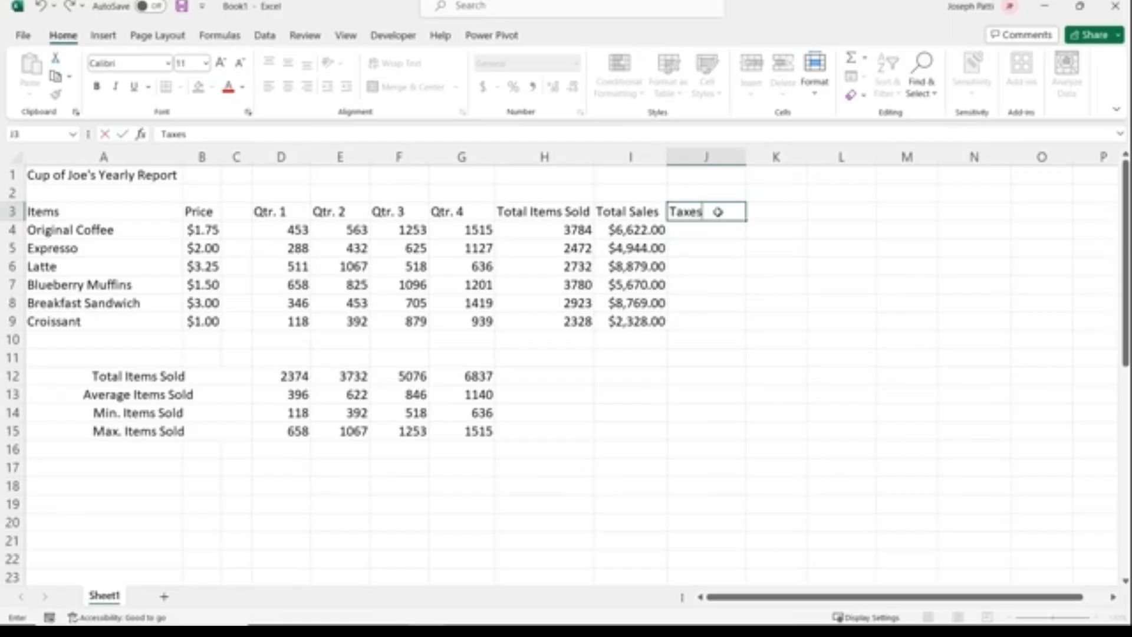
Label cell I1 "Tax Rate" and enter 7.25% in J1
left_click(630, 177)
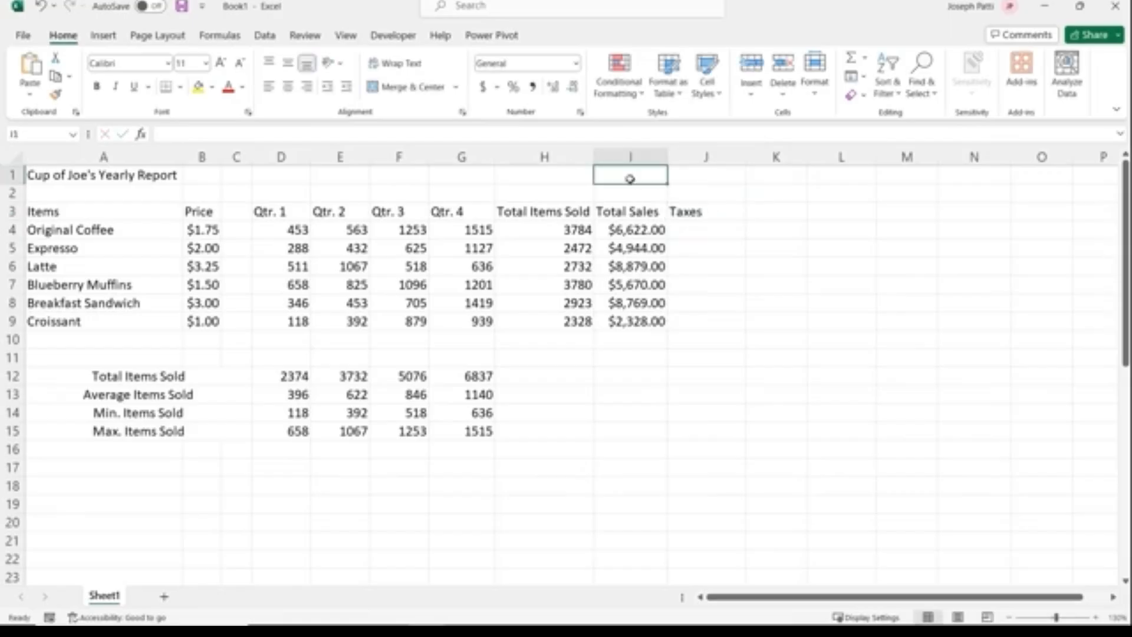
type("Tax Rate")
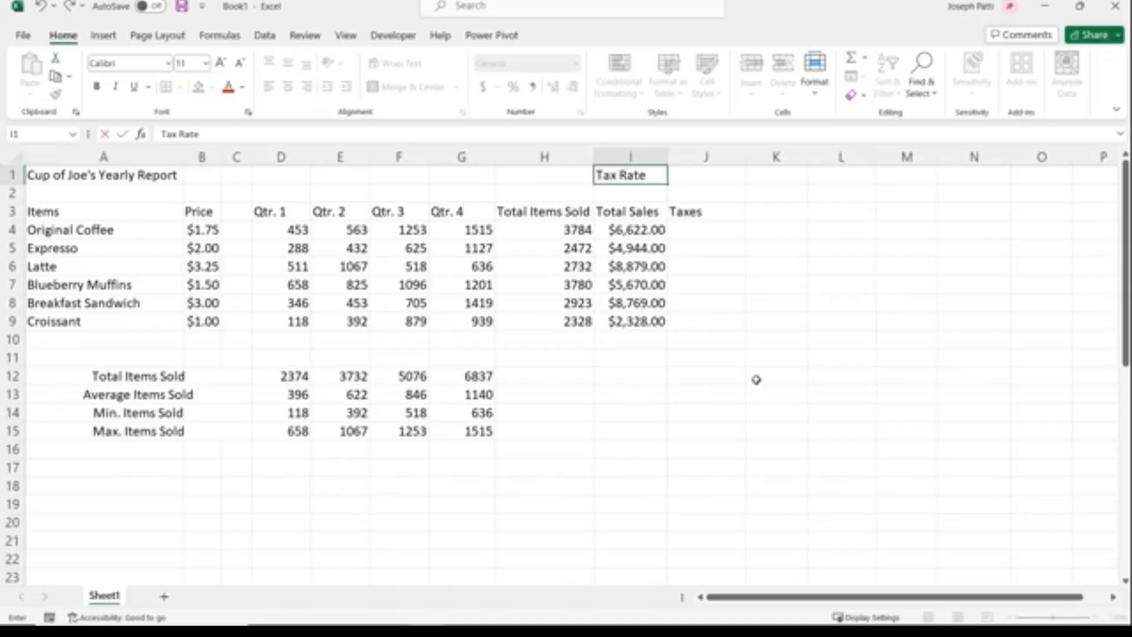
left_click(712, 176)
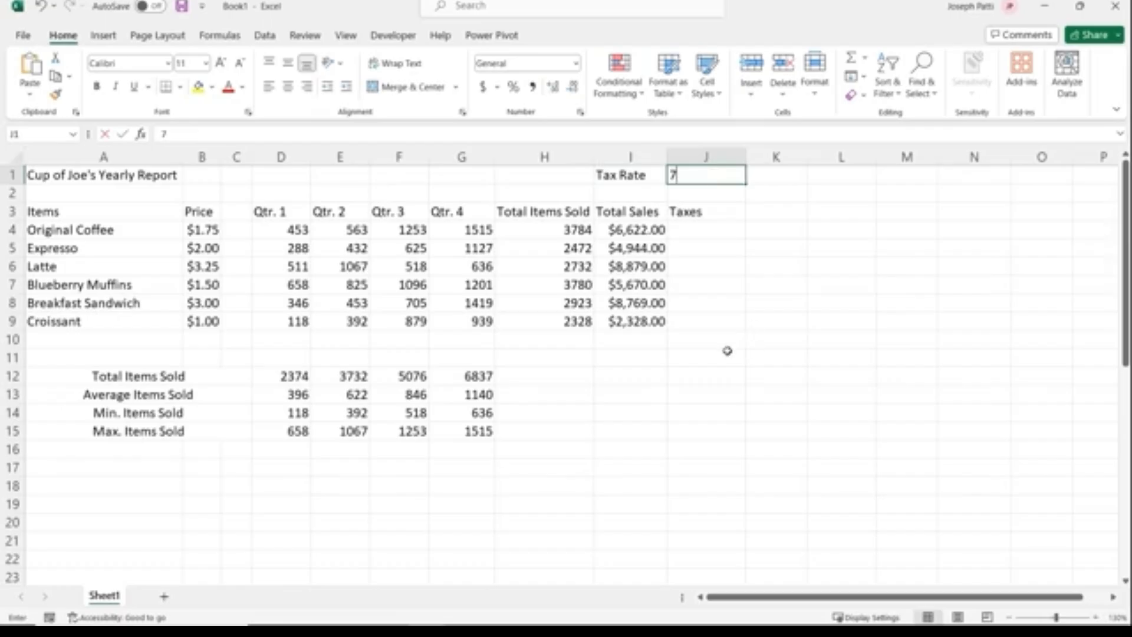
type("7.25%")
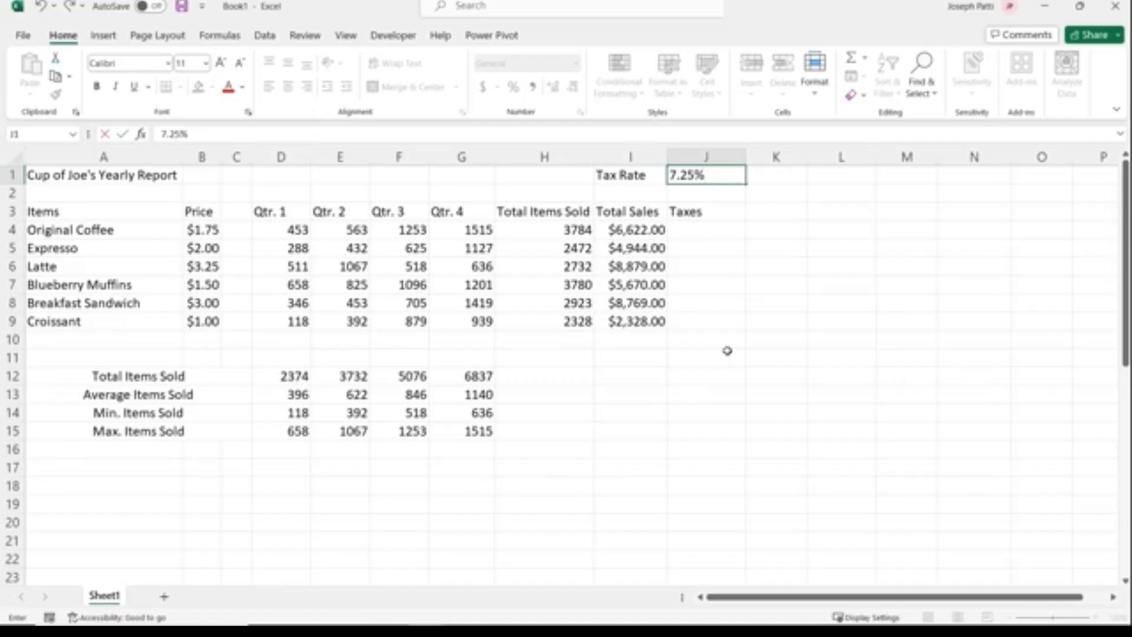
left_click(707, 229)
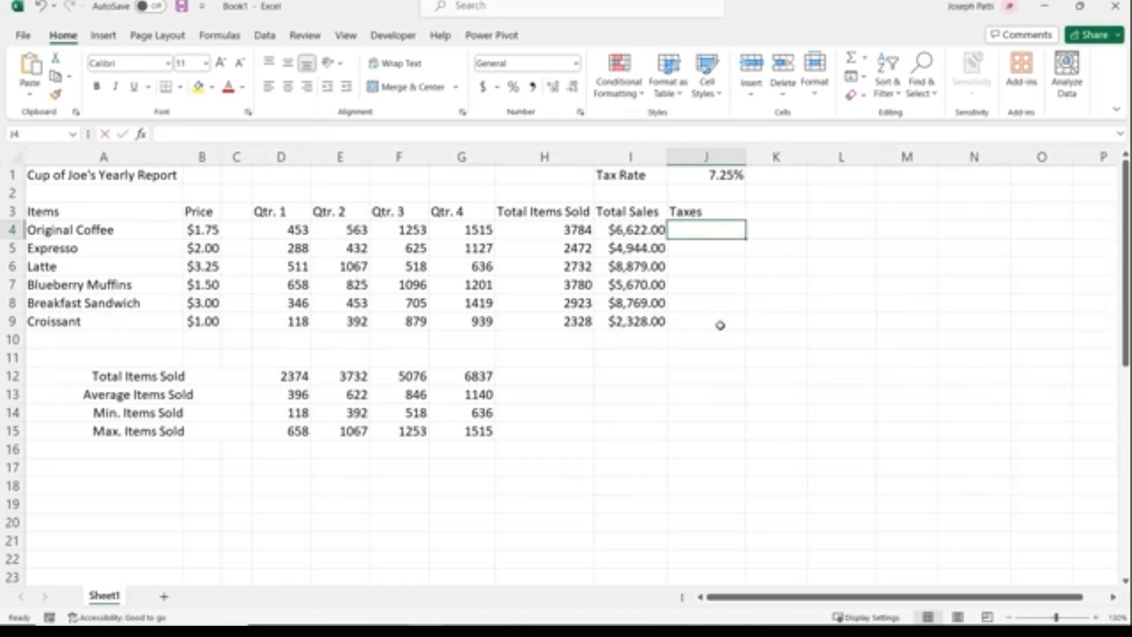
key("F2")
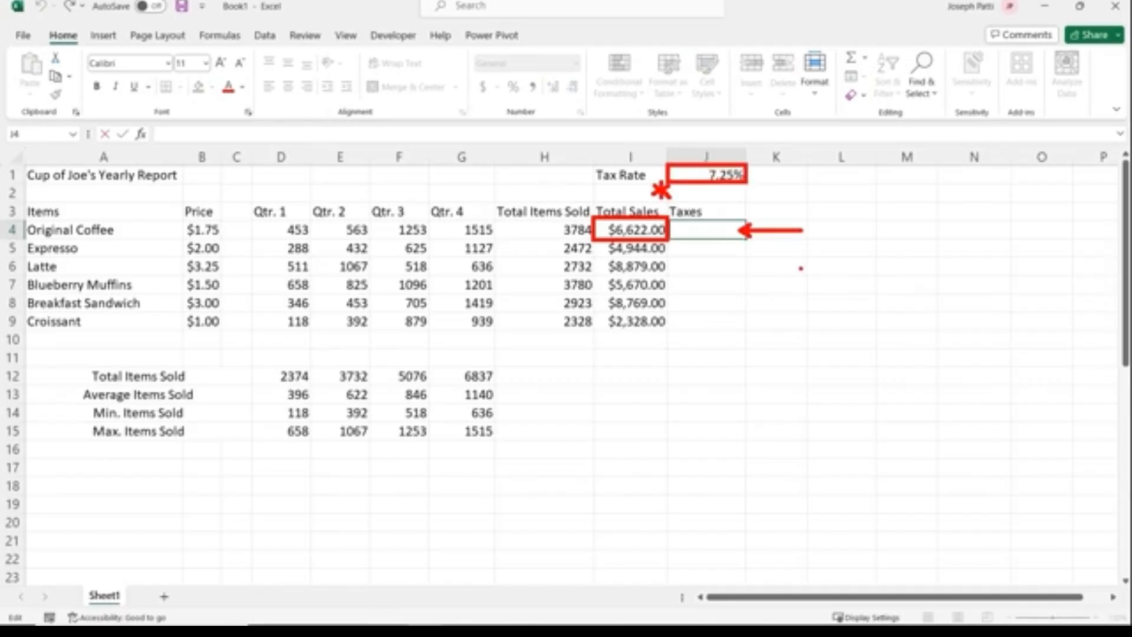
key("Escape")
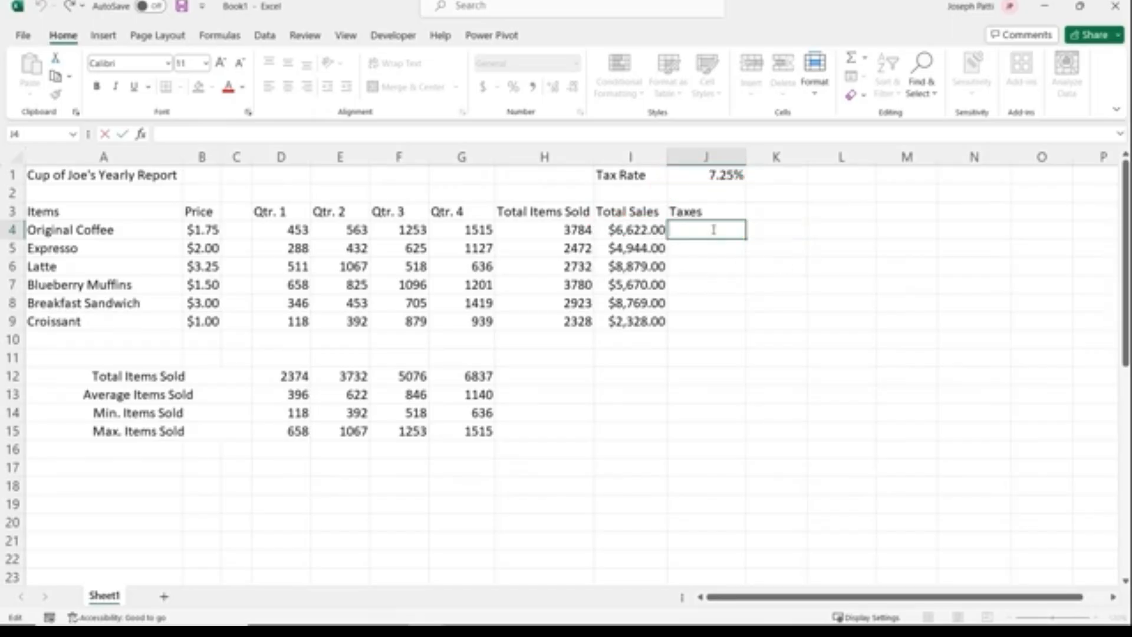
left_click(711, 253)
Enter the formula =I4*J1 in J4 to calculate the taxes on Original Coffee's total sales
left_click(704, 231)
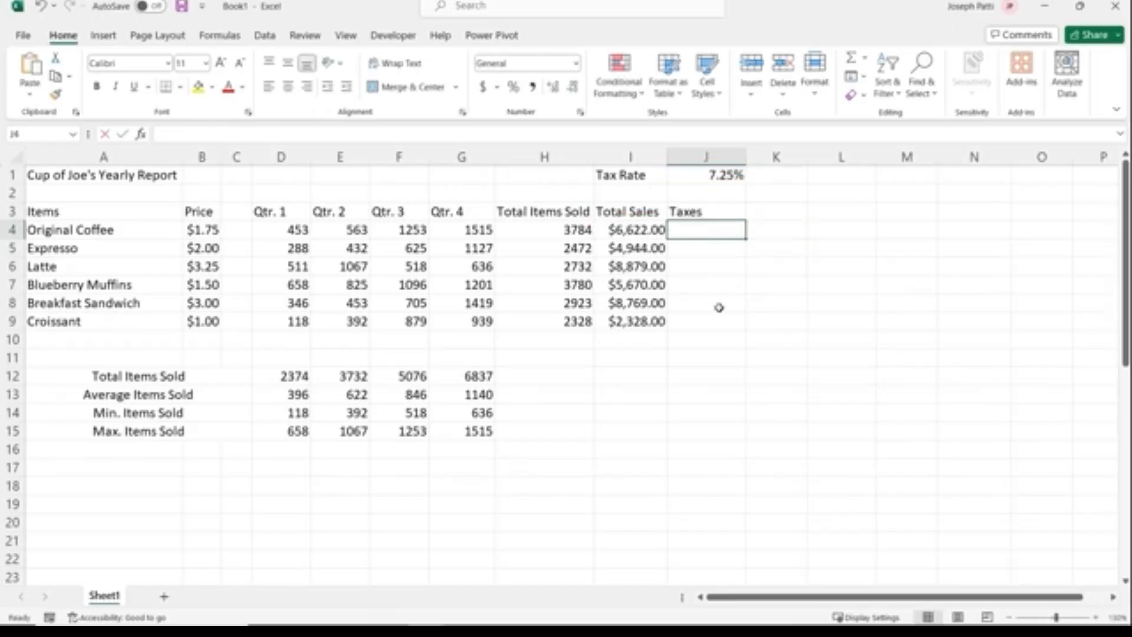
type("=")
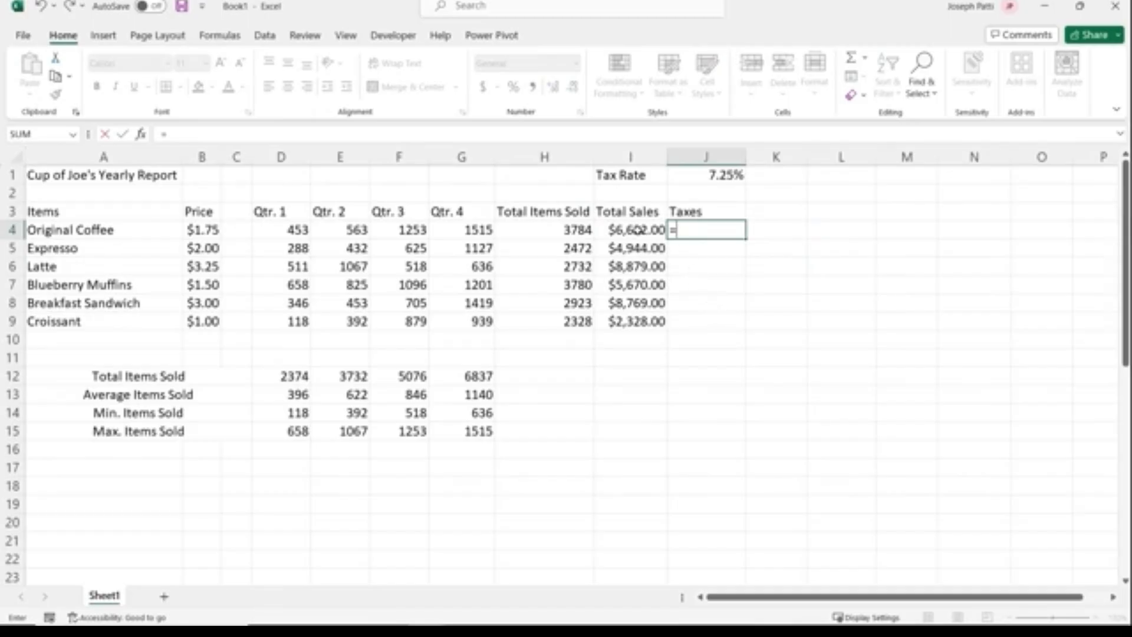
left_click(638, 230)
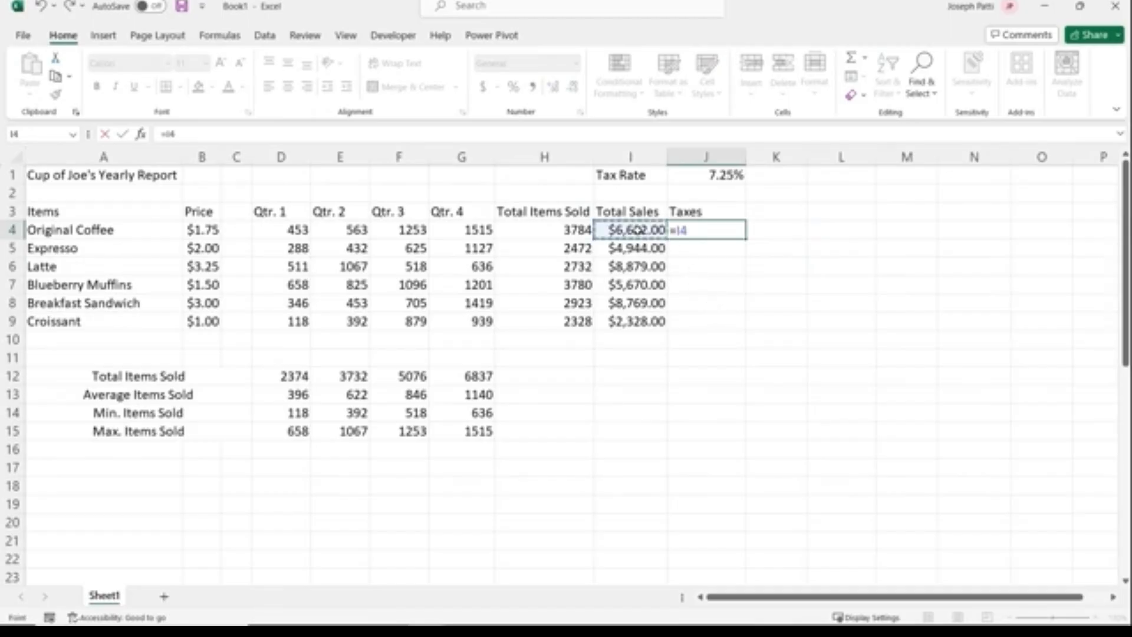
type("*")
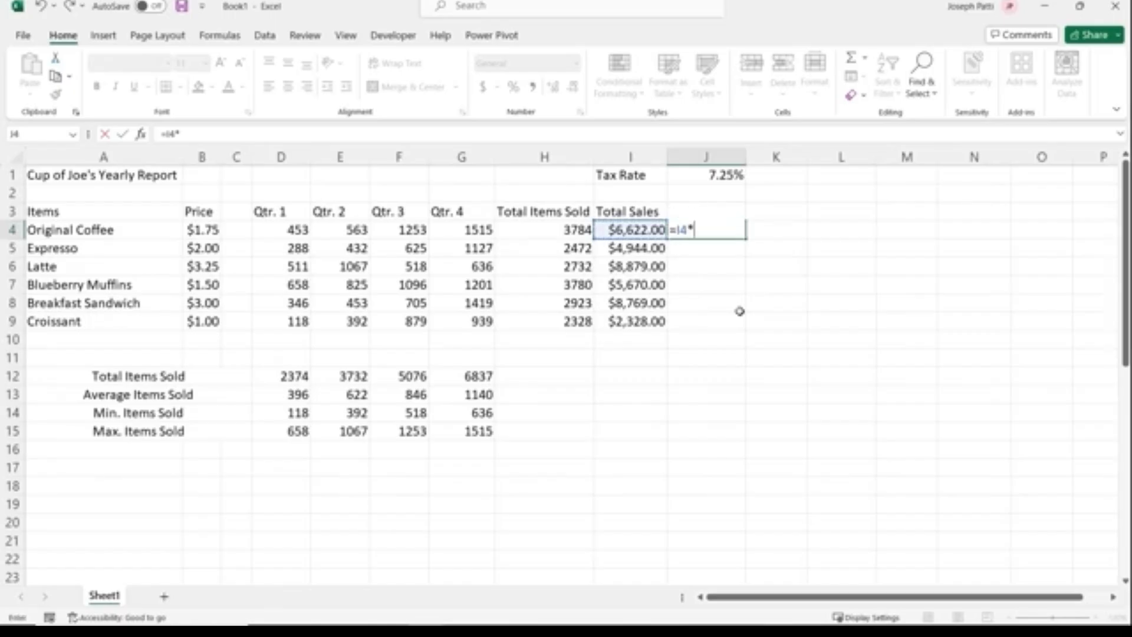
left_click(717, 176)
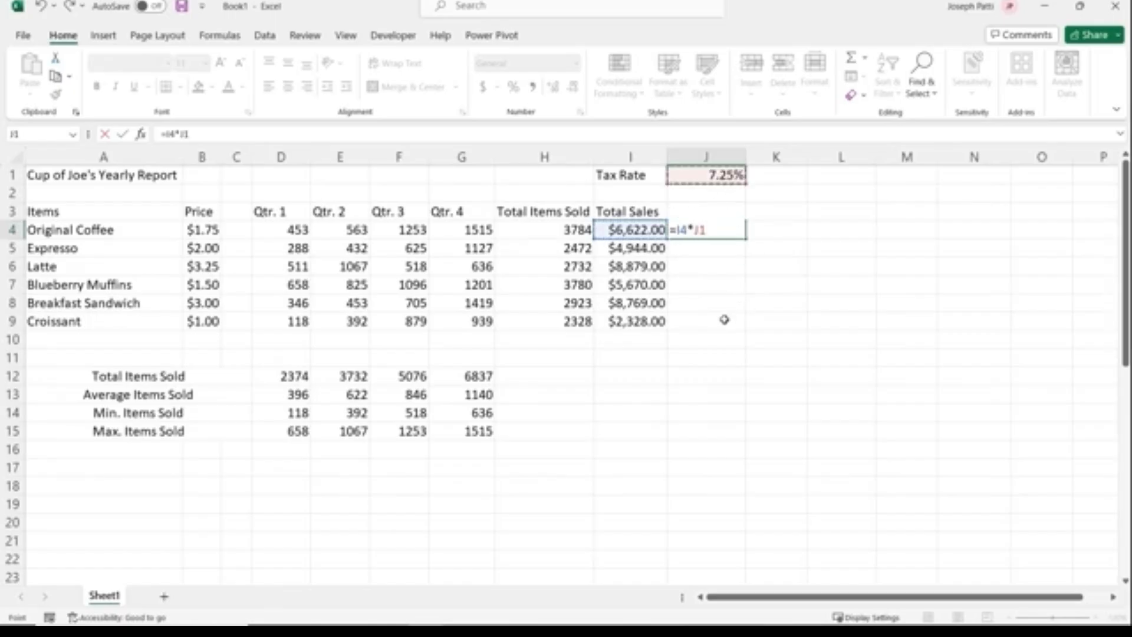
key("Return")
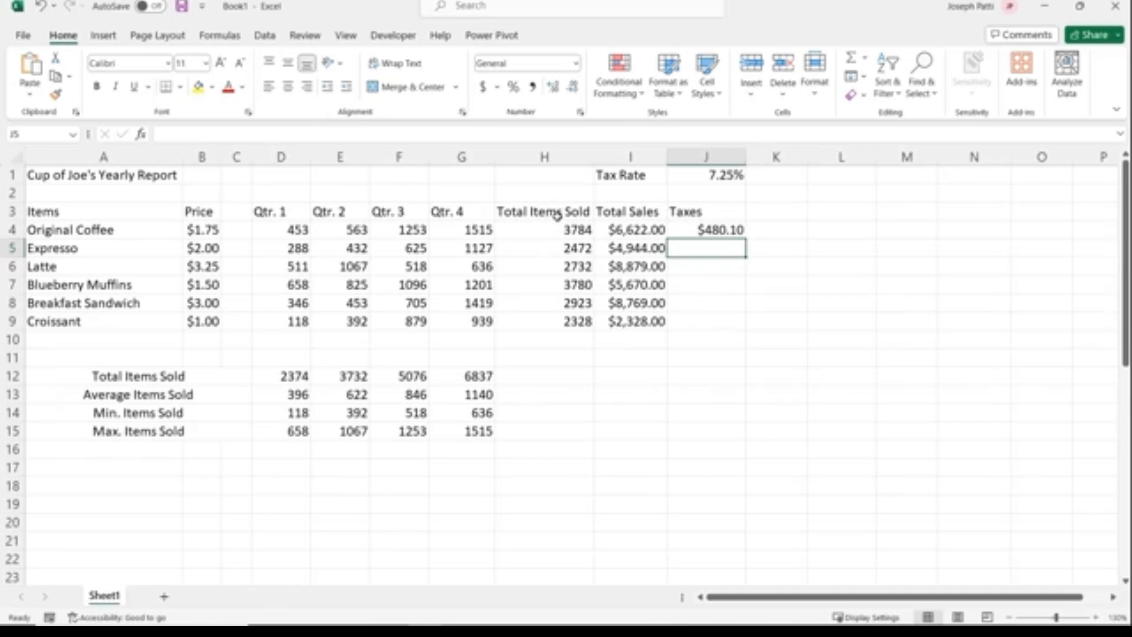
Examine the cell references in the Total Items Sold formulas in H4:H6 and in the tax formula in J4
double_click(564, 230)
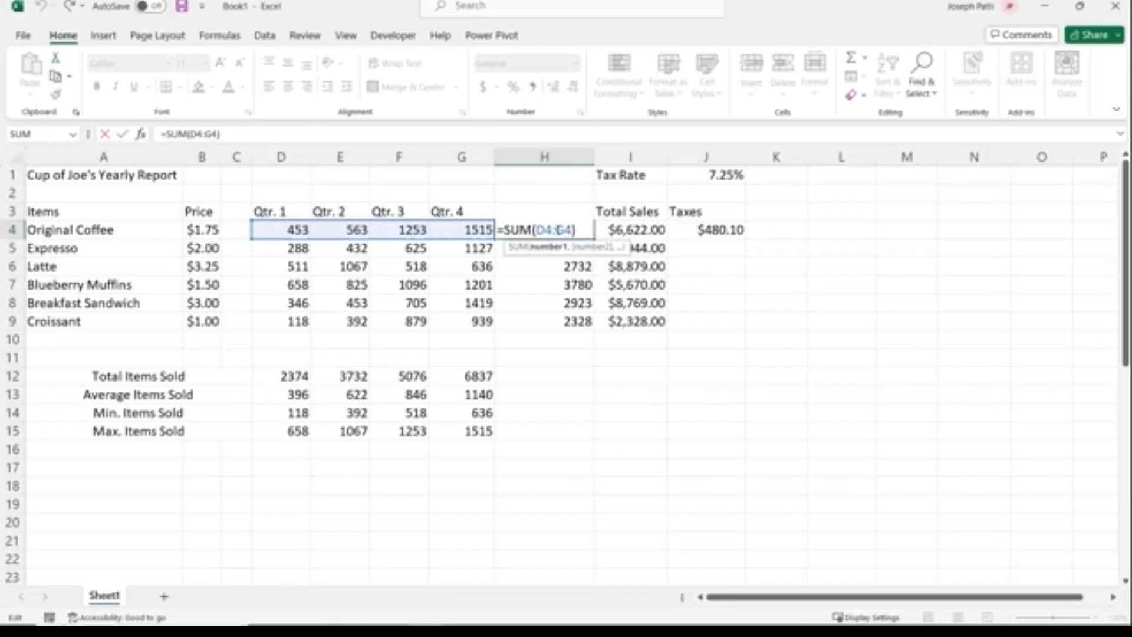
key("Return")
double_click(587, 250)
key("Return")
double_click(587, 266)
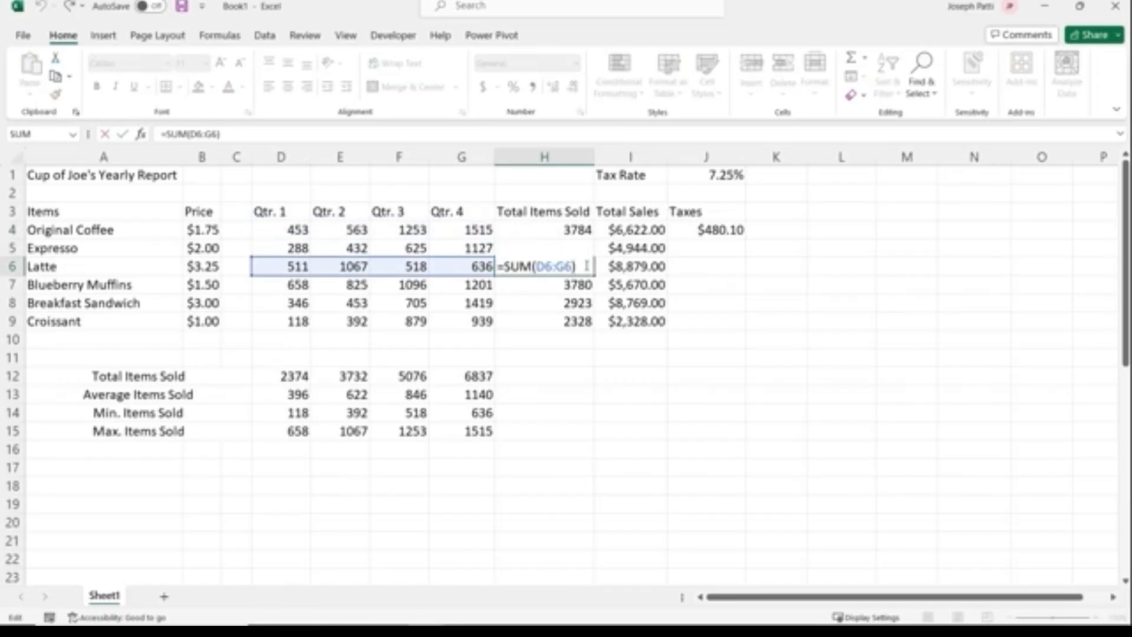
key("Return")
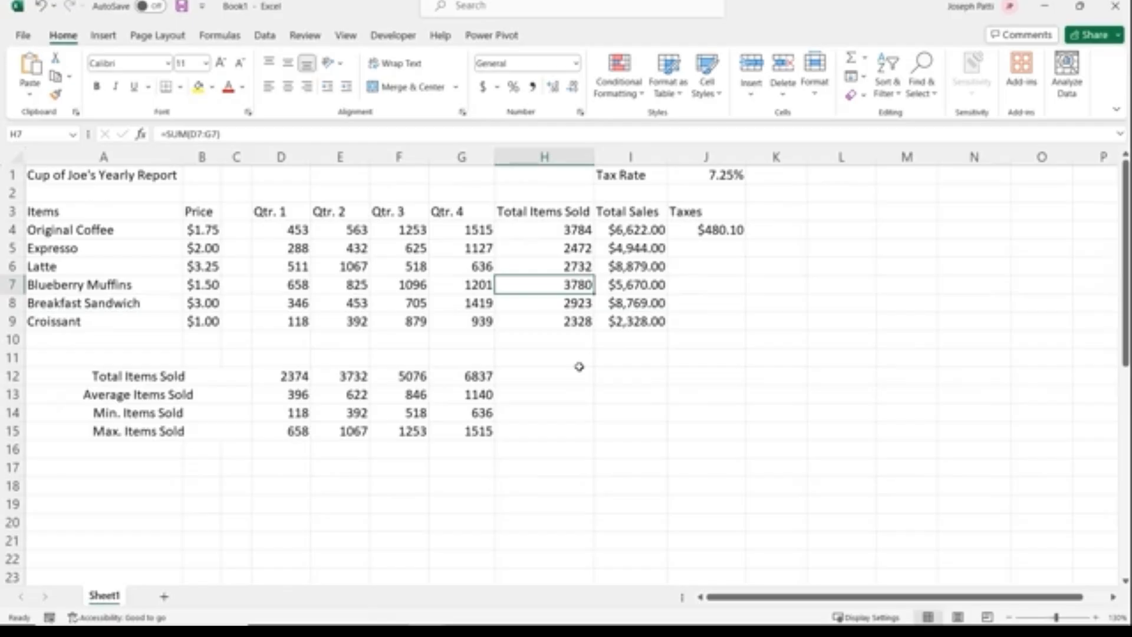
left_click(715, 231)
double_click(714, 233)
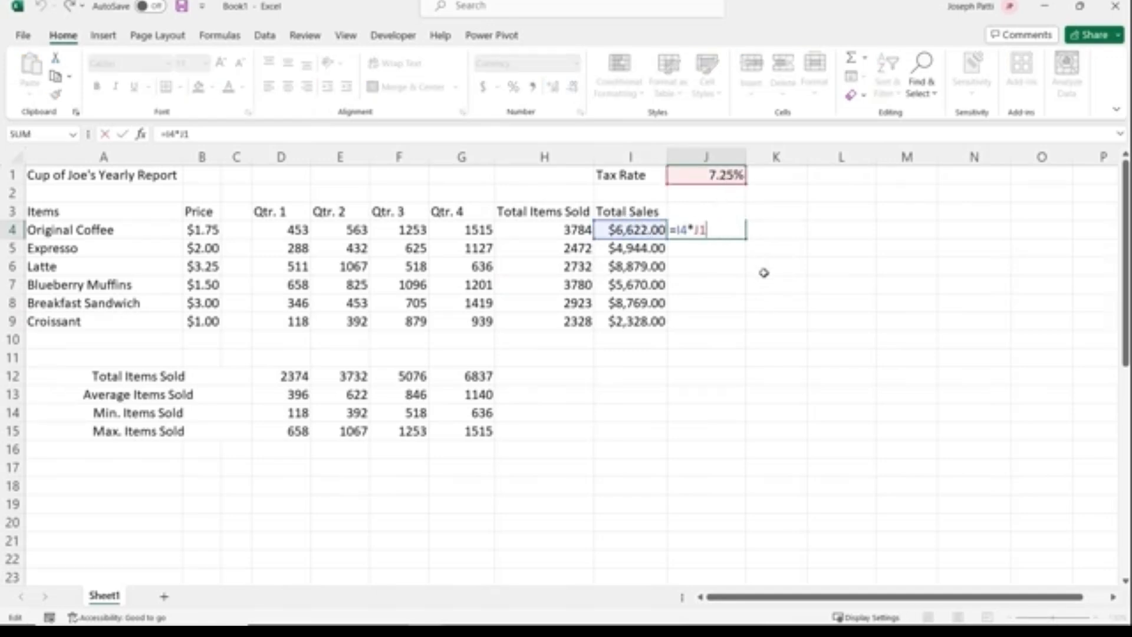
key("Return")
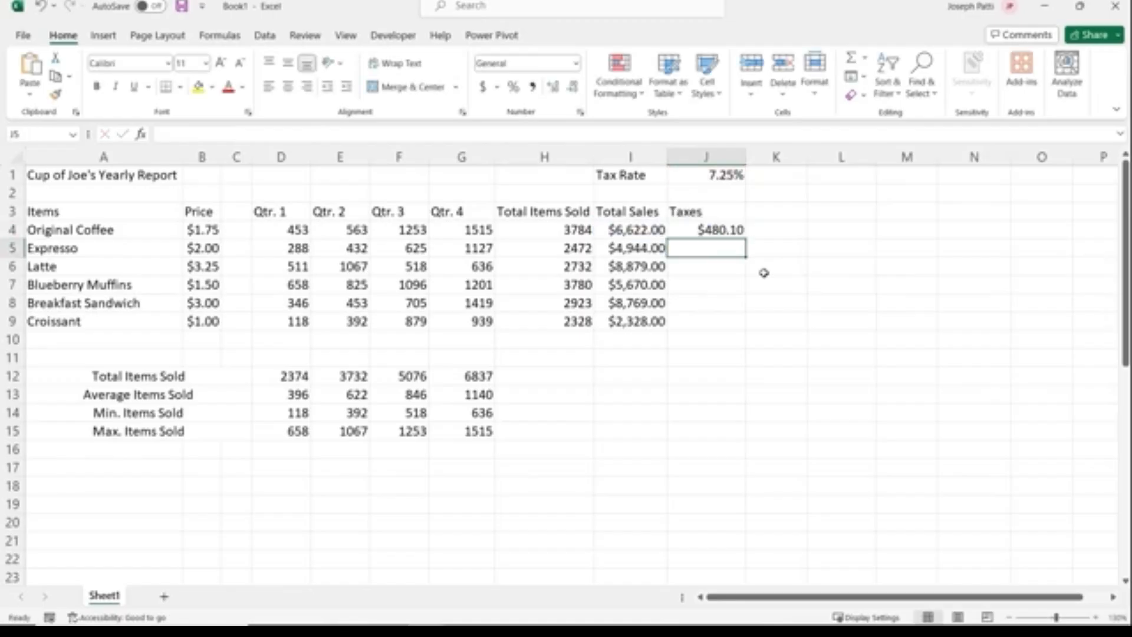
Fill the tax formula from J4 down to J9 and inspect the references in J4
left_click(724, 230)
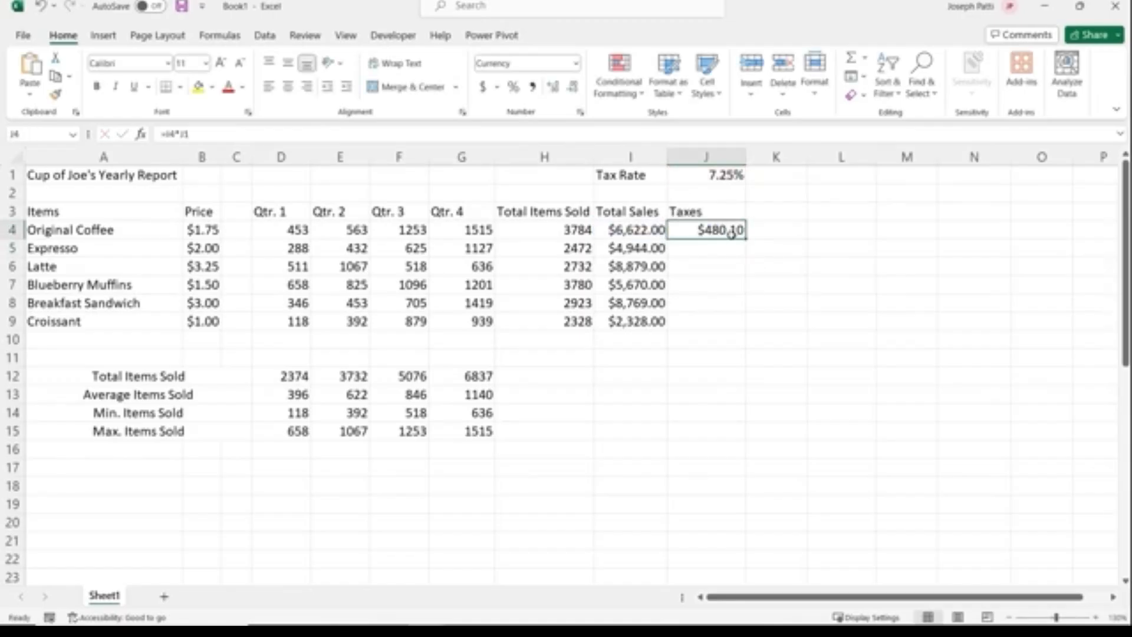
left_click_drag(745, 236, 746, 331)
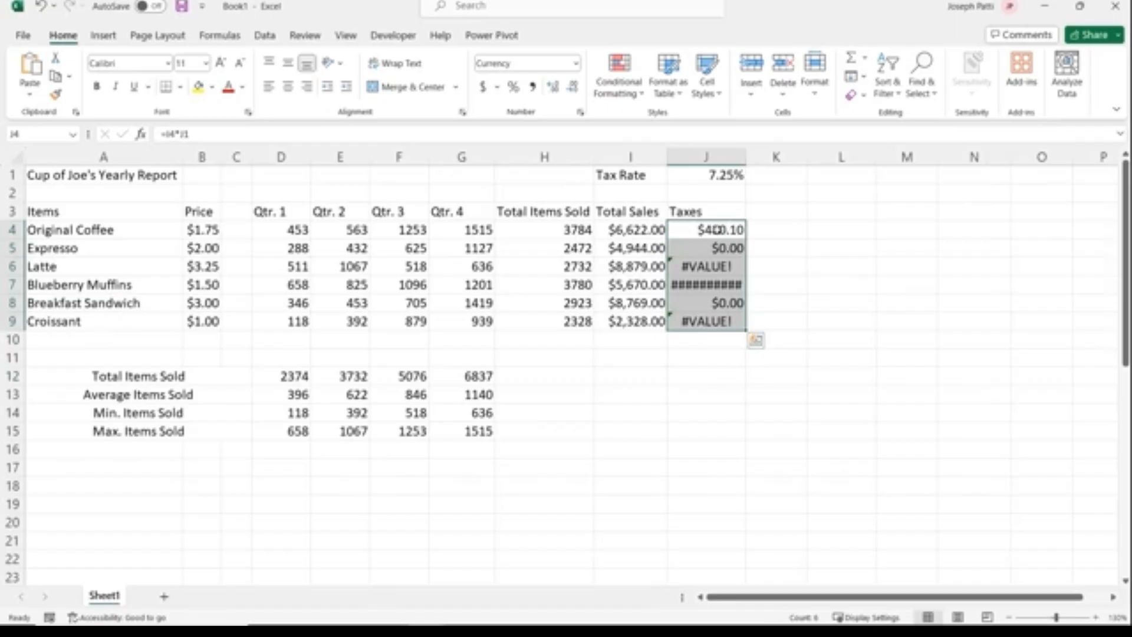
double_click(718, 230)
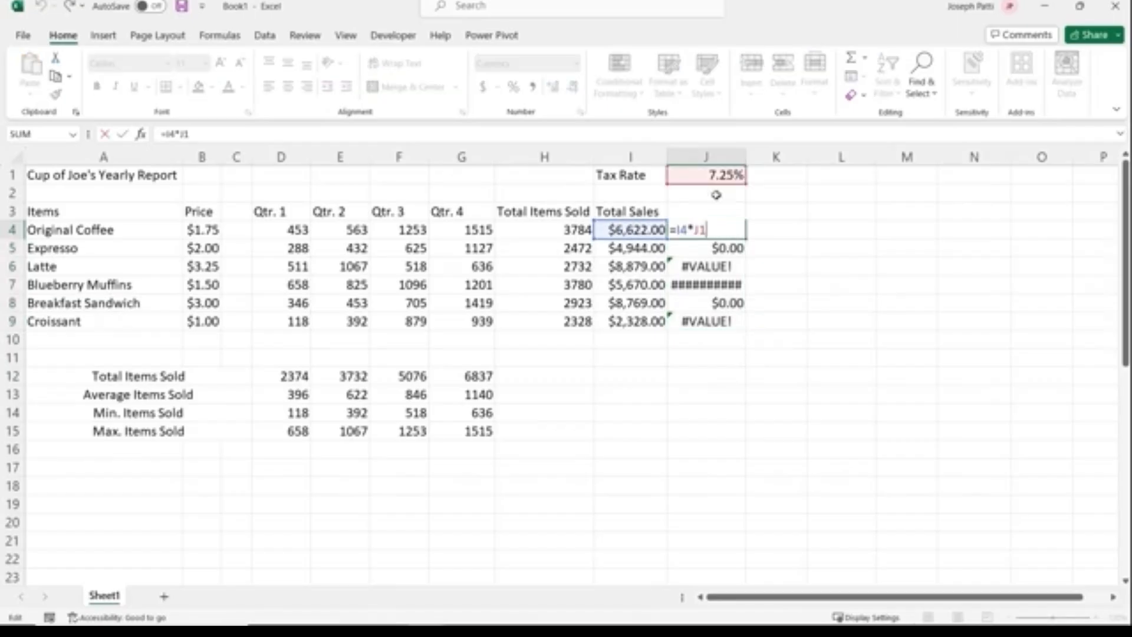
key("Return")
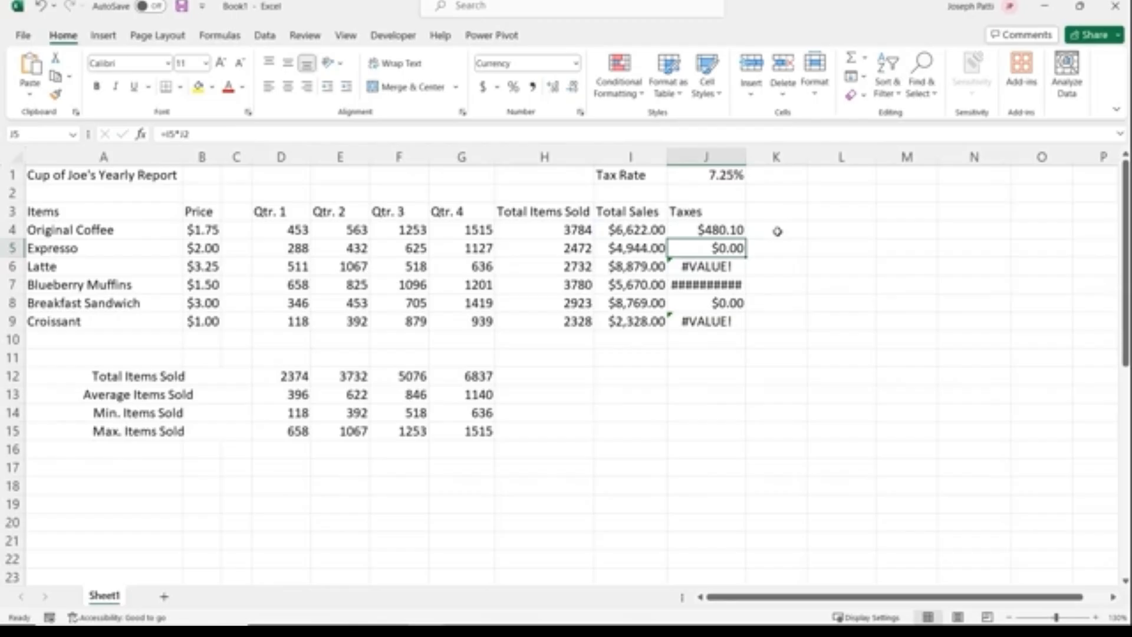
Examine the cell references in the copied tax formulas in J5 and J6 against the Total Sales column and the tax rate cell
double_click(728, 246)
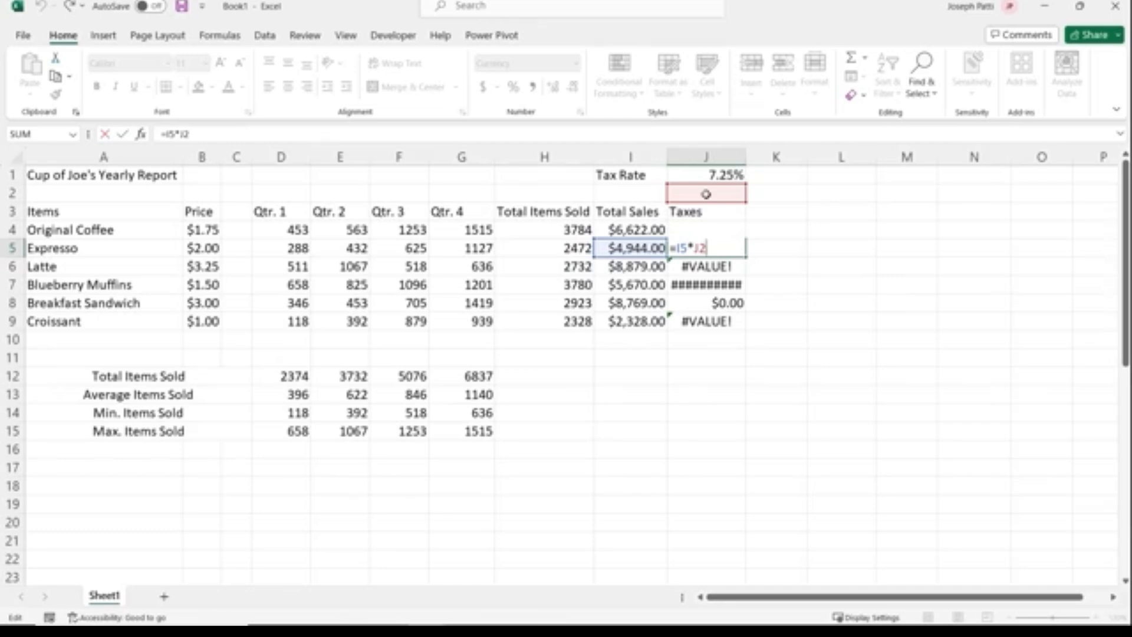
key("Return")
key("F2")
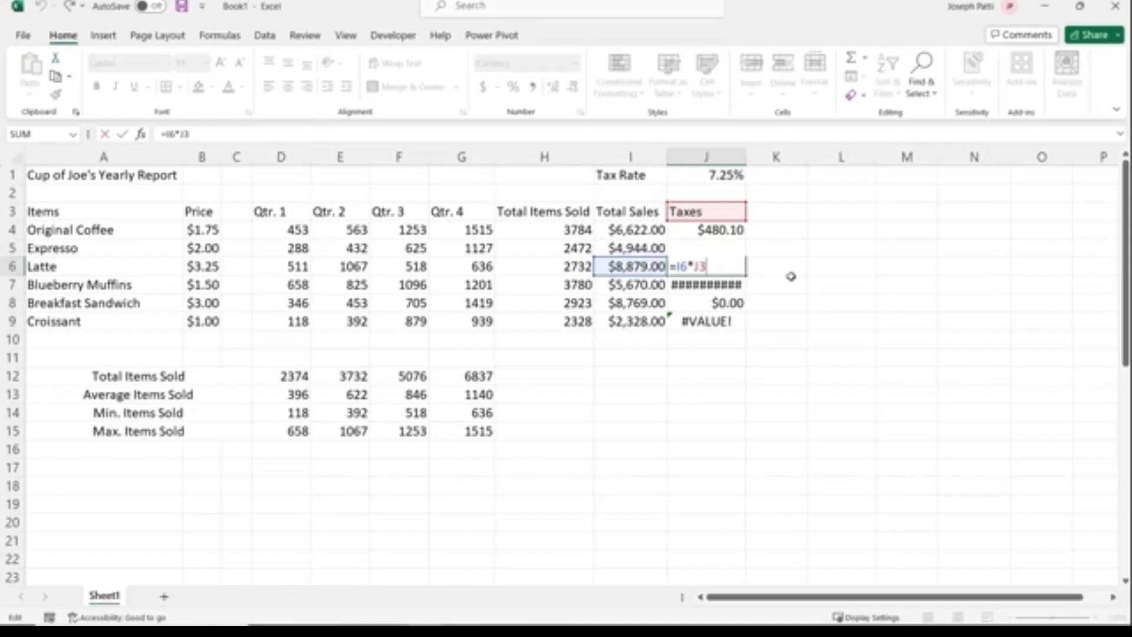
key("Return")
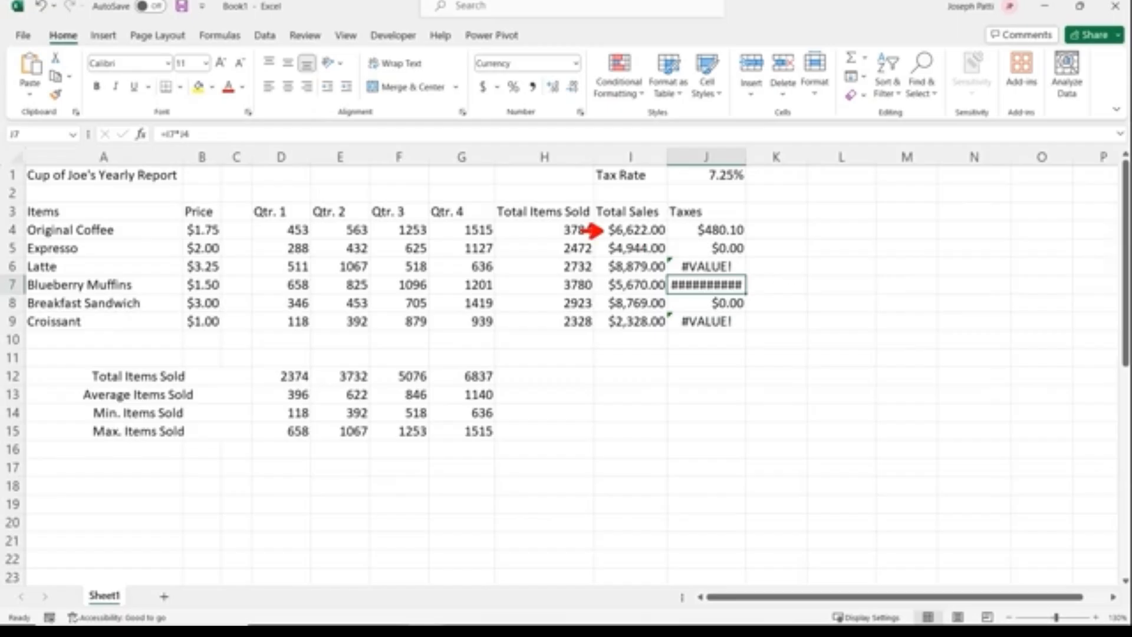
left_click(594, 266)
left_click(594, 284)
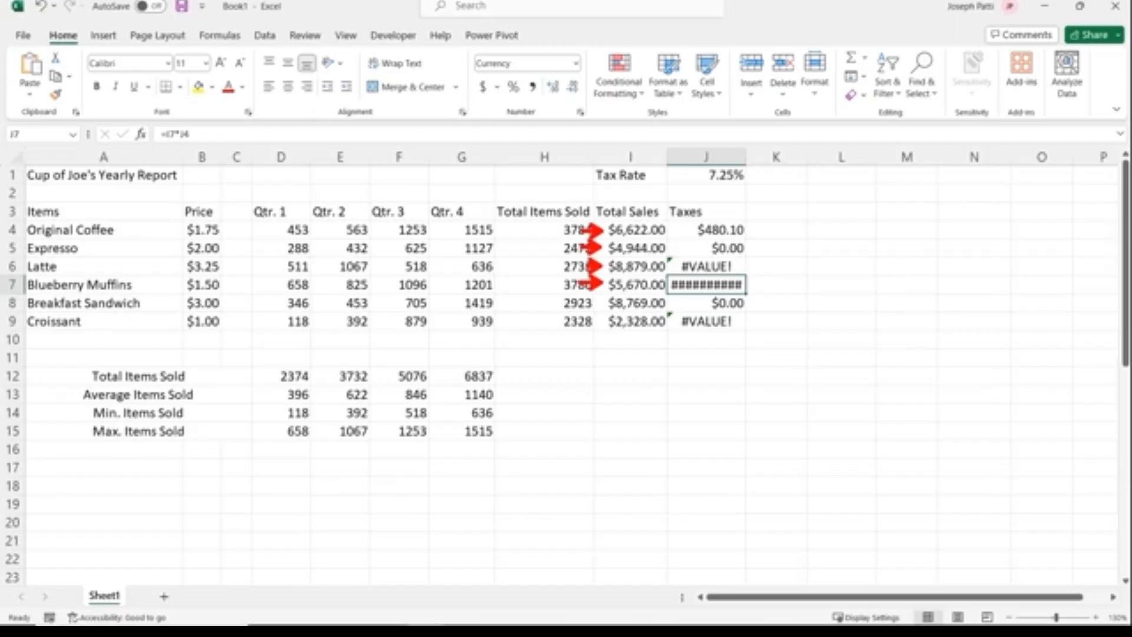
left_click_drag(665, 166, 784, 201)
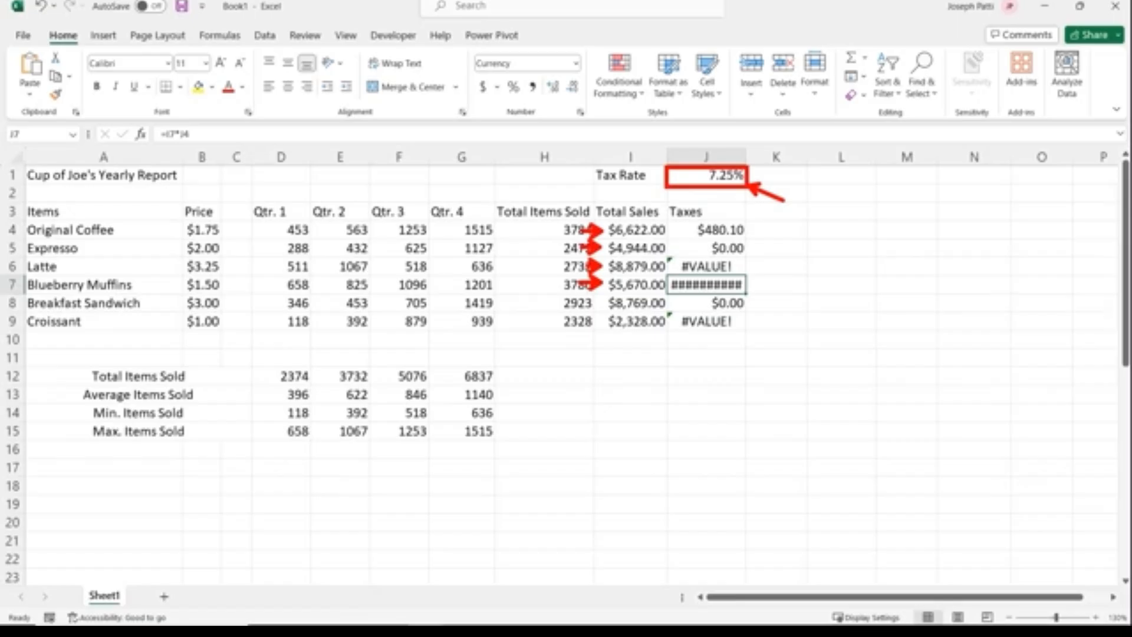
key("Escape")
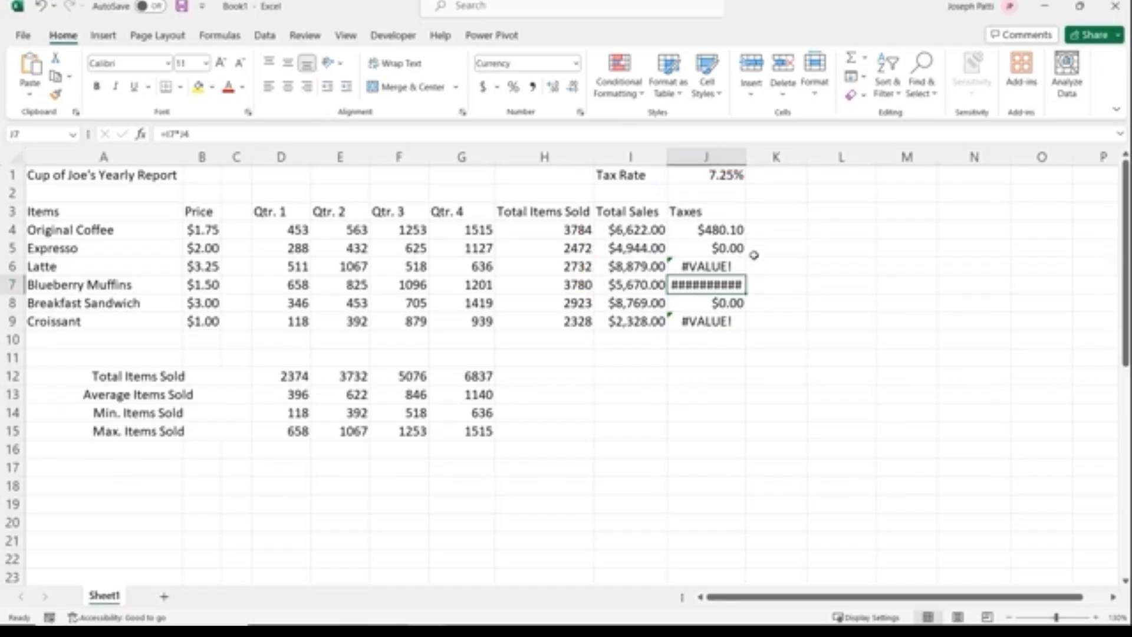
Clear the tax formulas in J5:J9 and make the tax rate reference in J4 absolute, giving =I4*$J$1
left_click_drag(726, 239, 731, 318)
key("Delete")
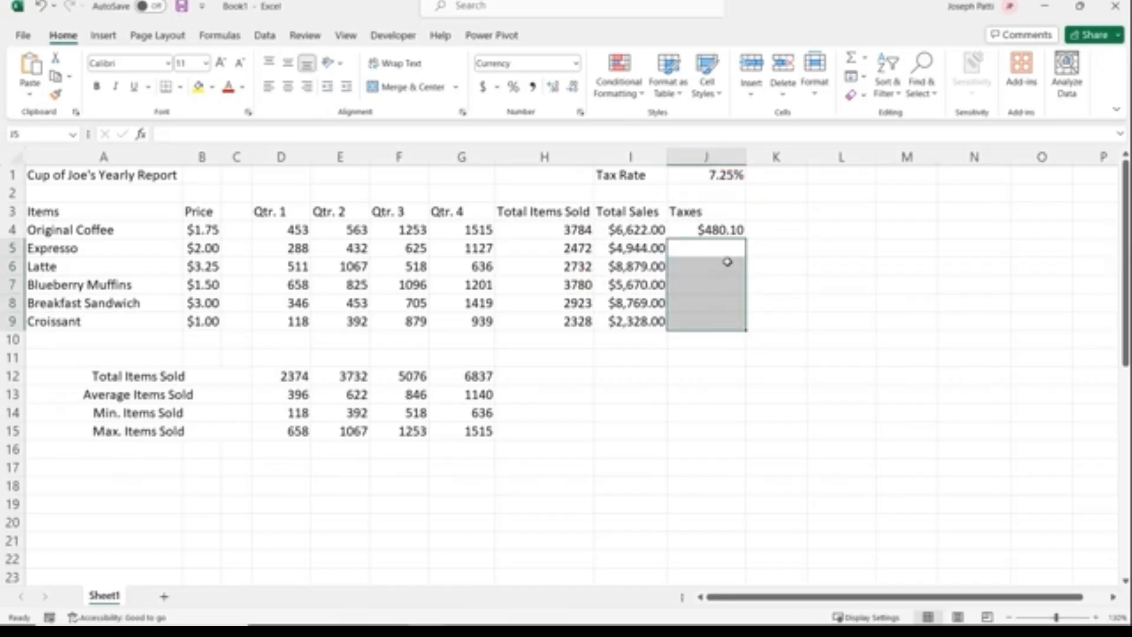
double_click(713, 231)
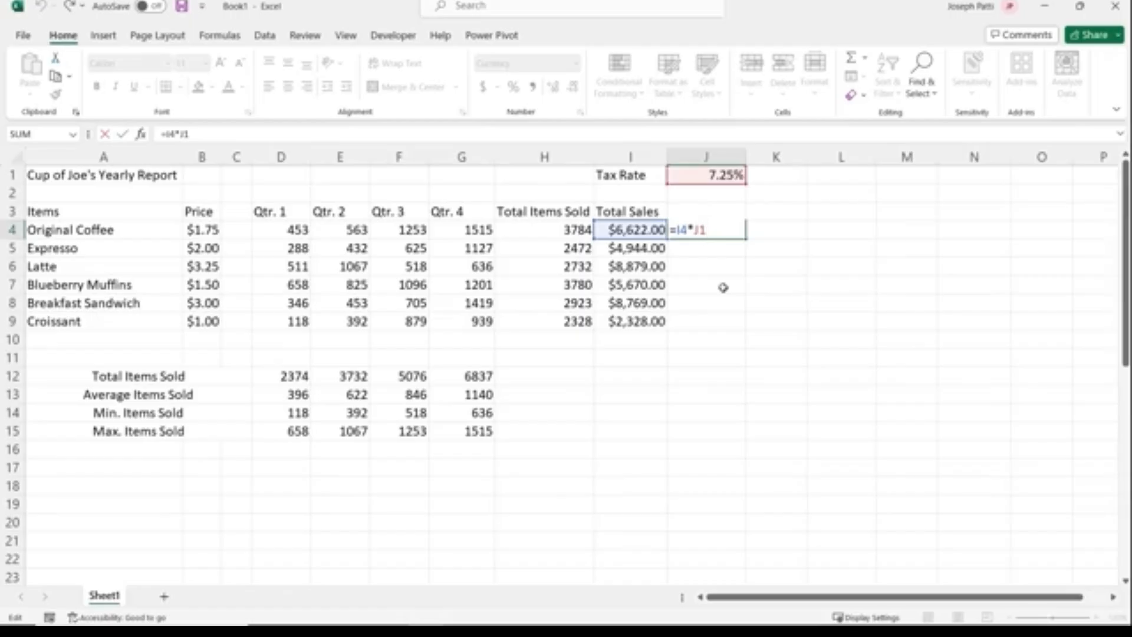
left_click(695, 229)
type("$")
key("Right")
type("$")
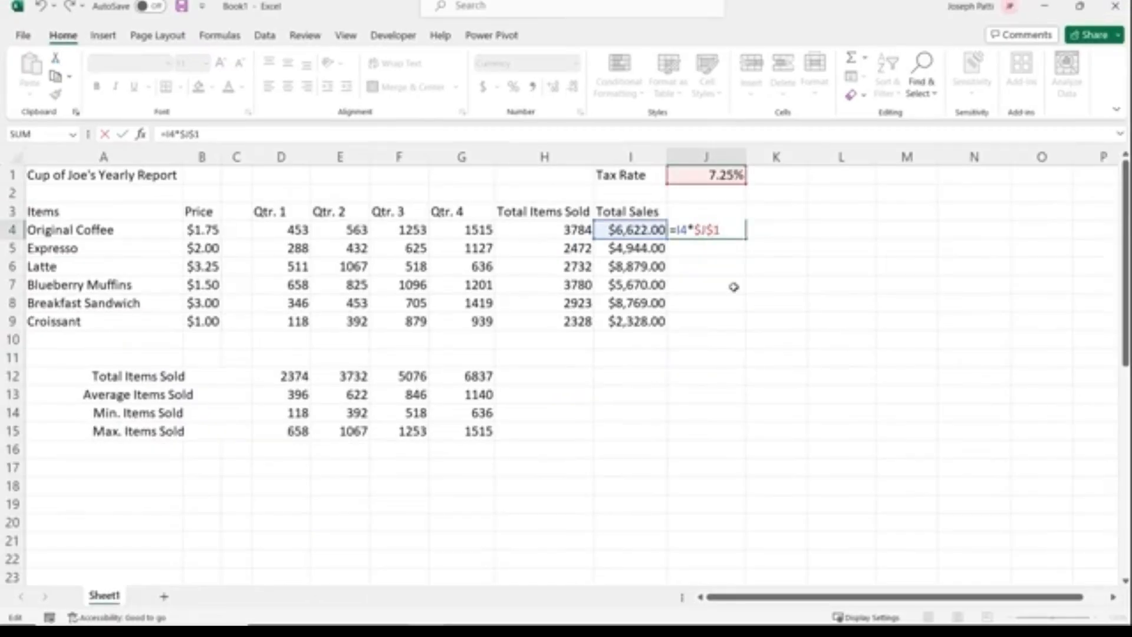
key("Return")
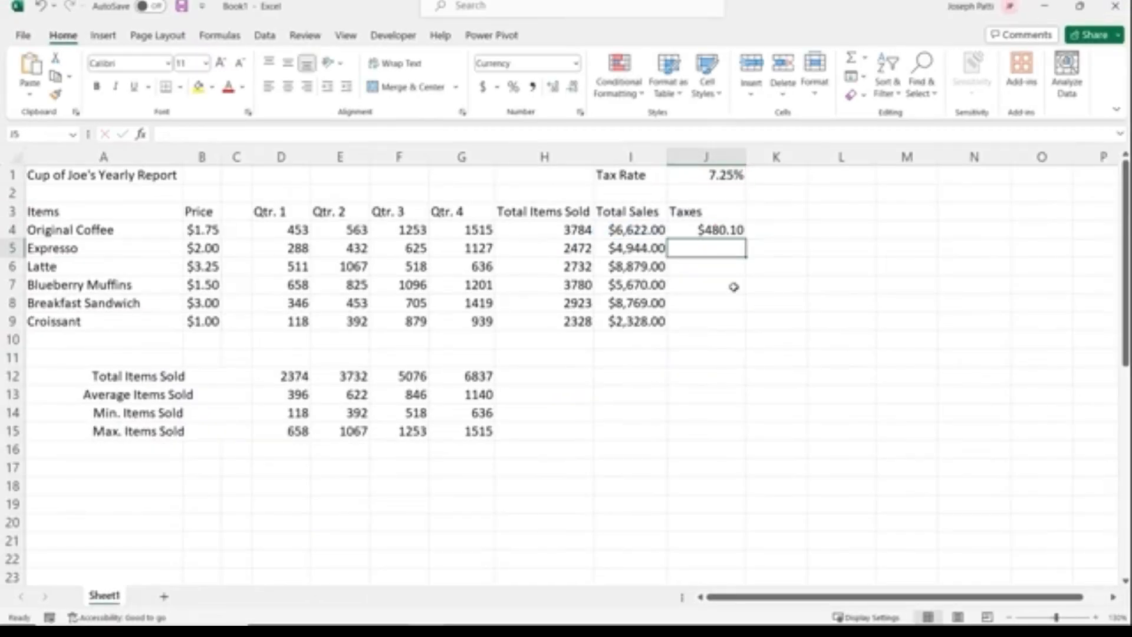
Fill the absolute-reference tax formula from J4 down to J9 and inspect the references in the filled cells
left_click(733, 231)
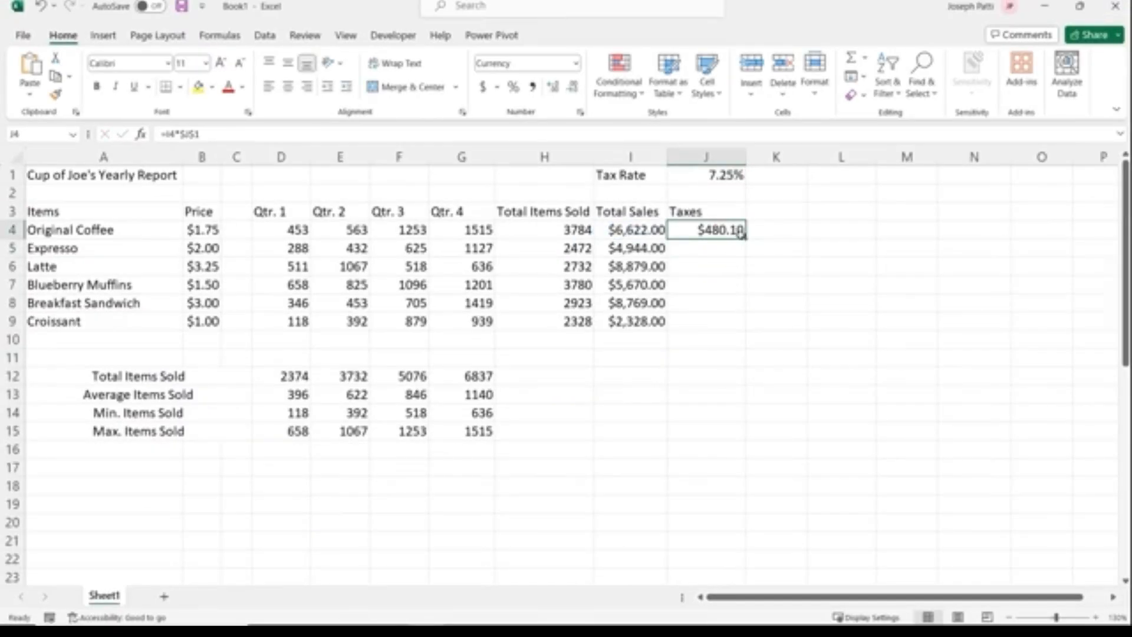
left_click_drag(746, 240, 746, 331)
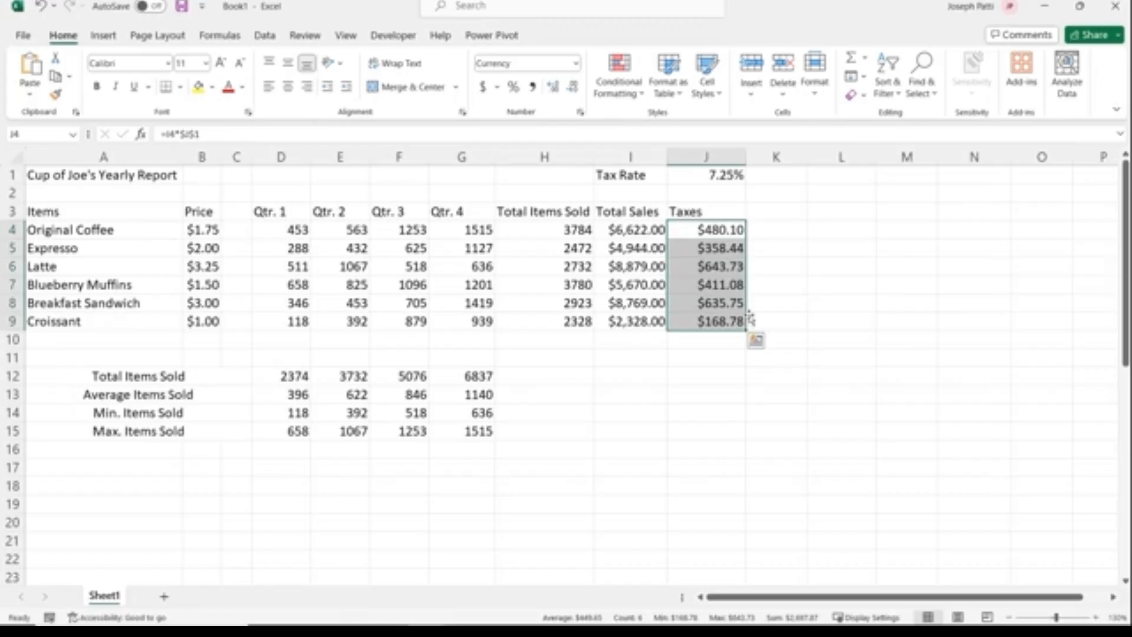
double_click(728, 231)
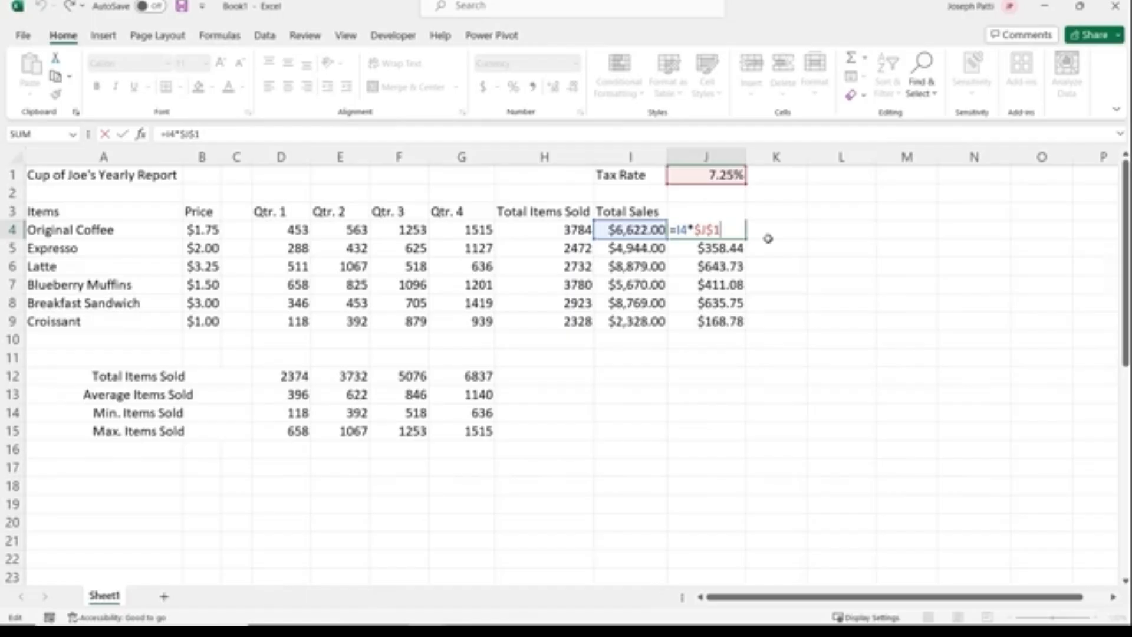
key("Return")
key("F2")
key("Return")
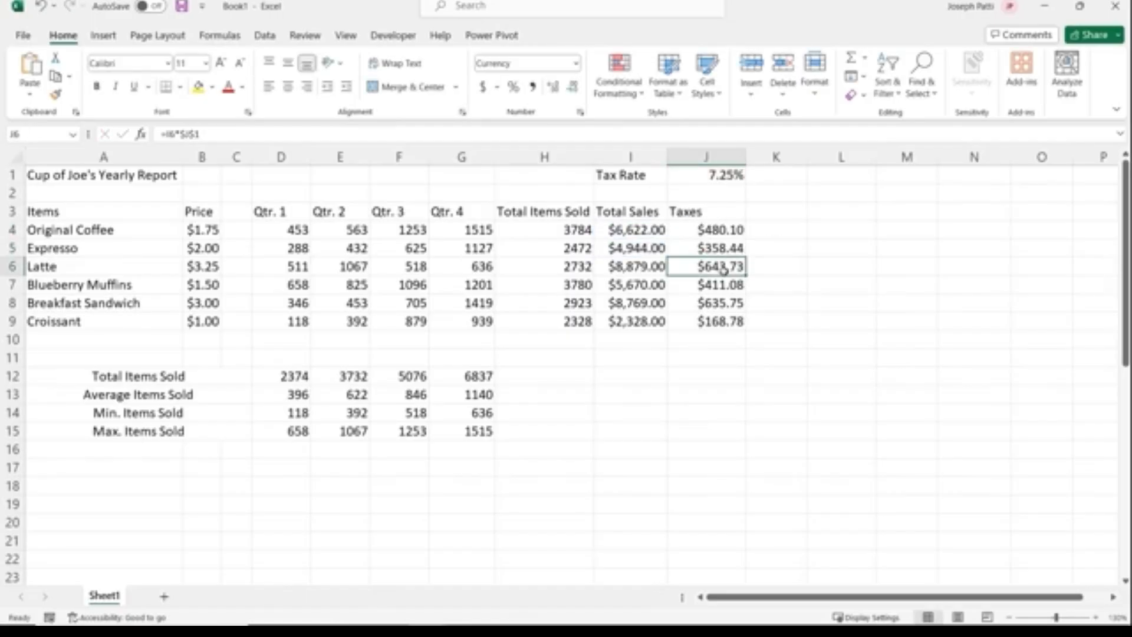
key("F2")
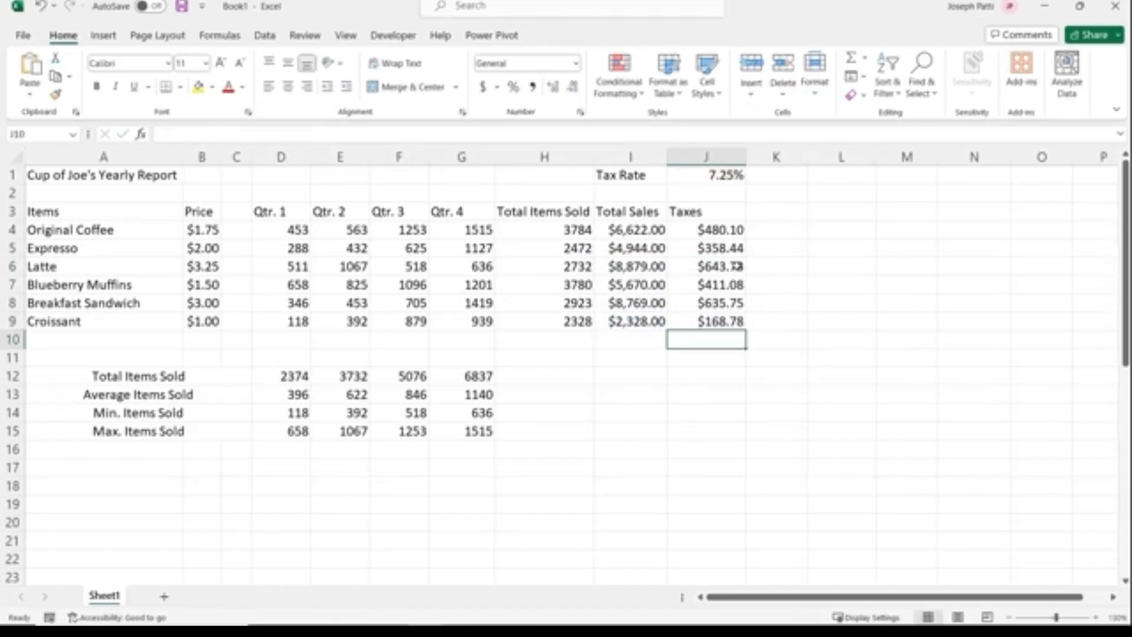
Clear J5:J9 and rebuild the Original Coffee tax formula in J4 as =I4*J1
left_click_drag(729, 245, 733, 318)
key("Delete")
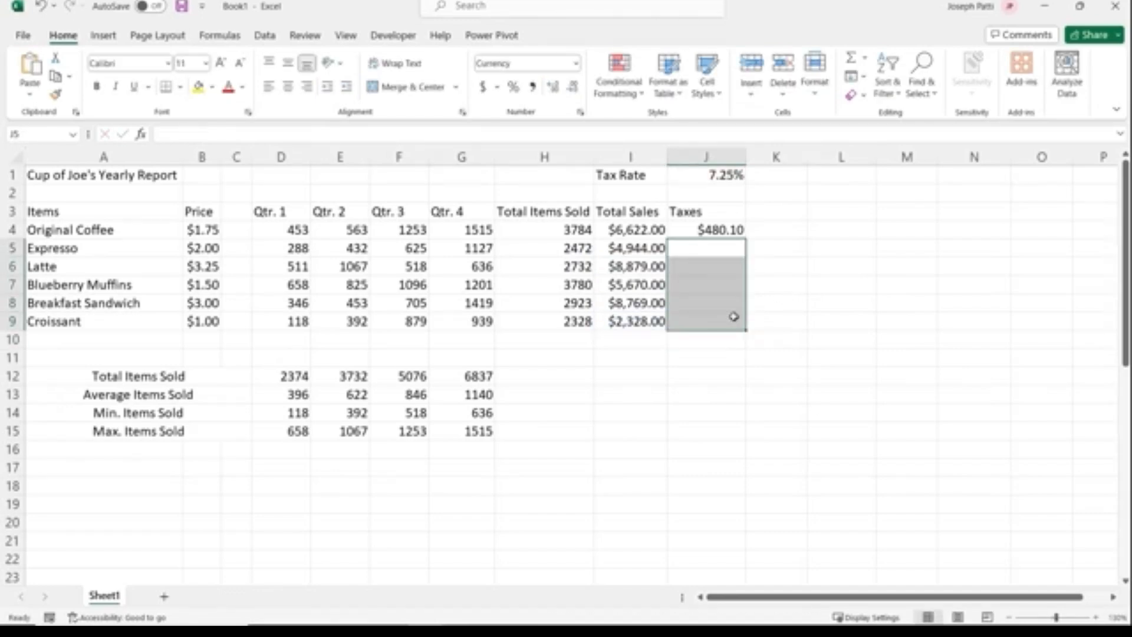
left_click(714, 228)
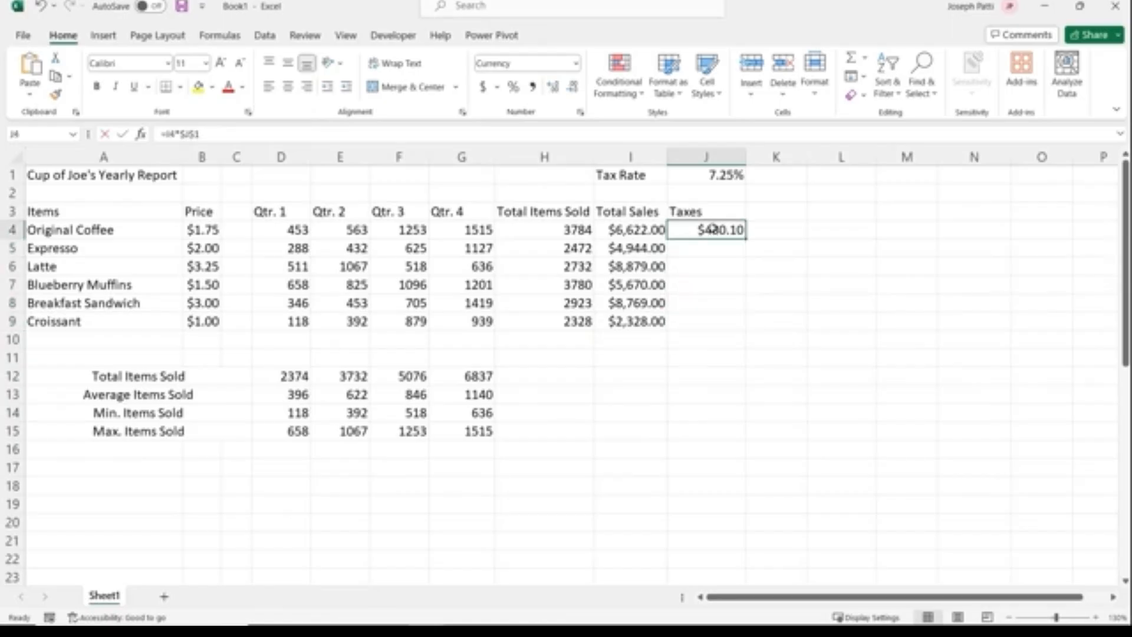
double_click(714, 229)
left_click_drag(720, 230, 695, 229)
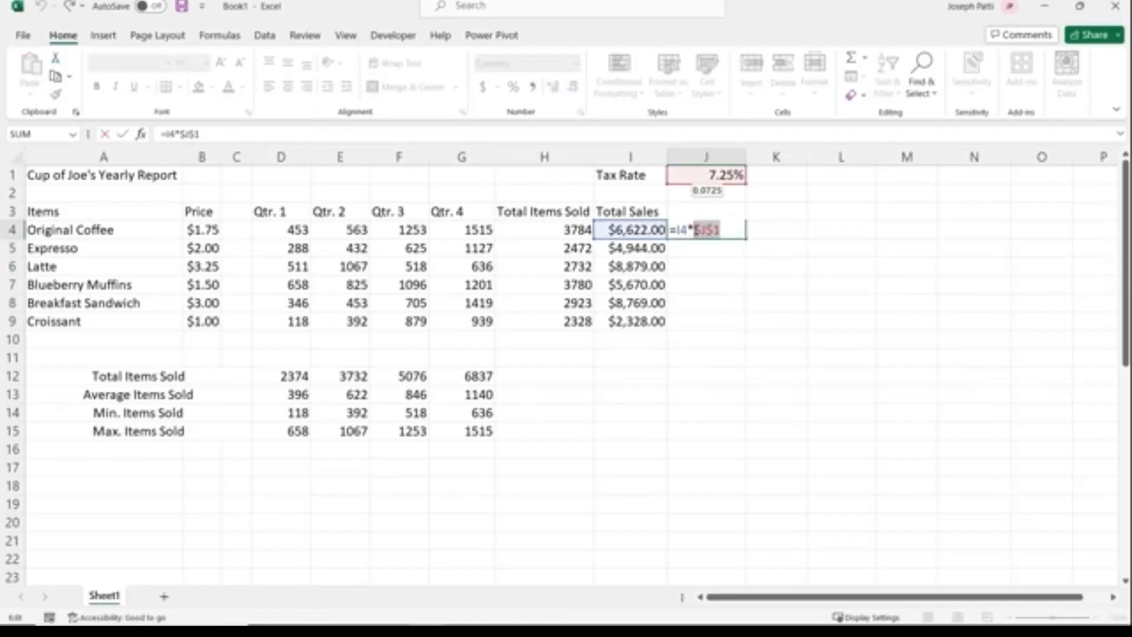
key("BackSpace")
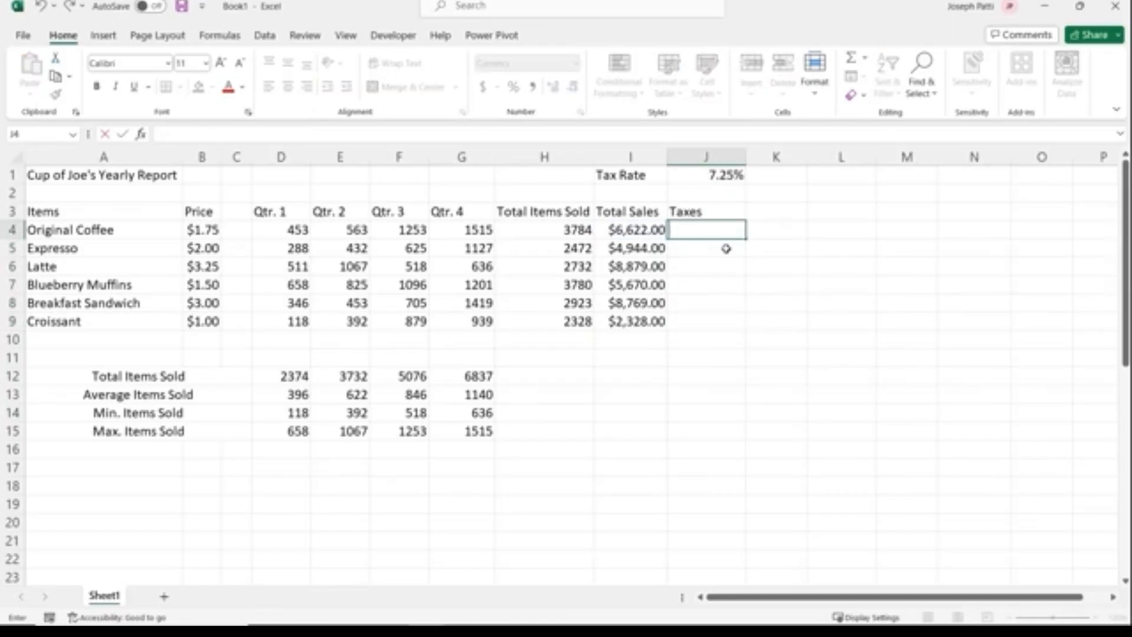
type("=")
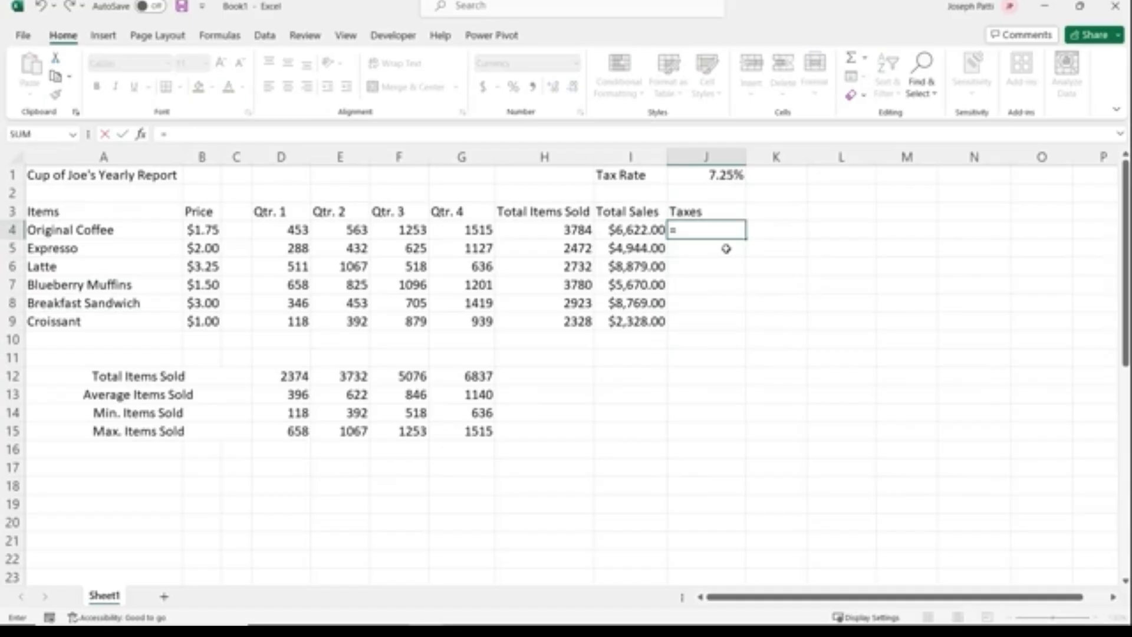
left_click(630, 228)
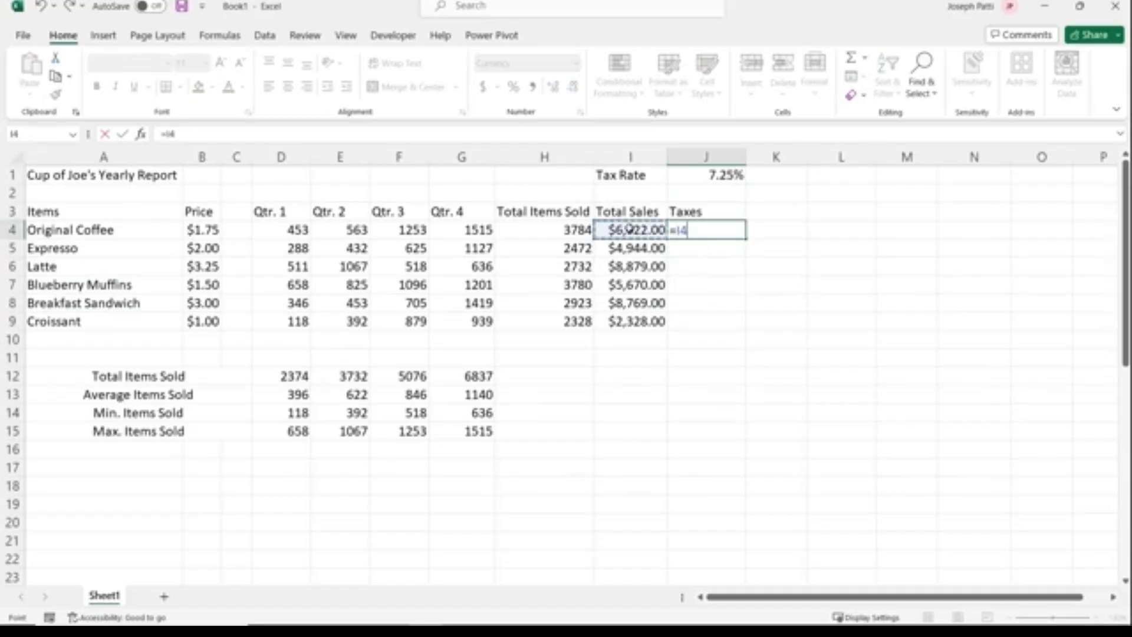
type("*")
left_click(712, 177)
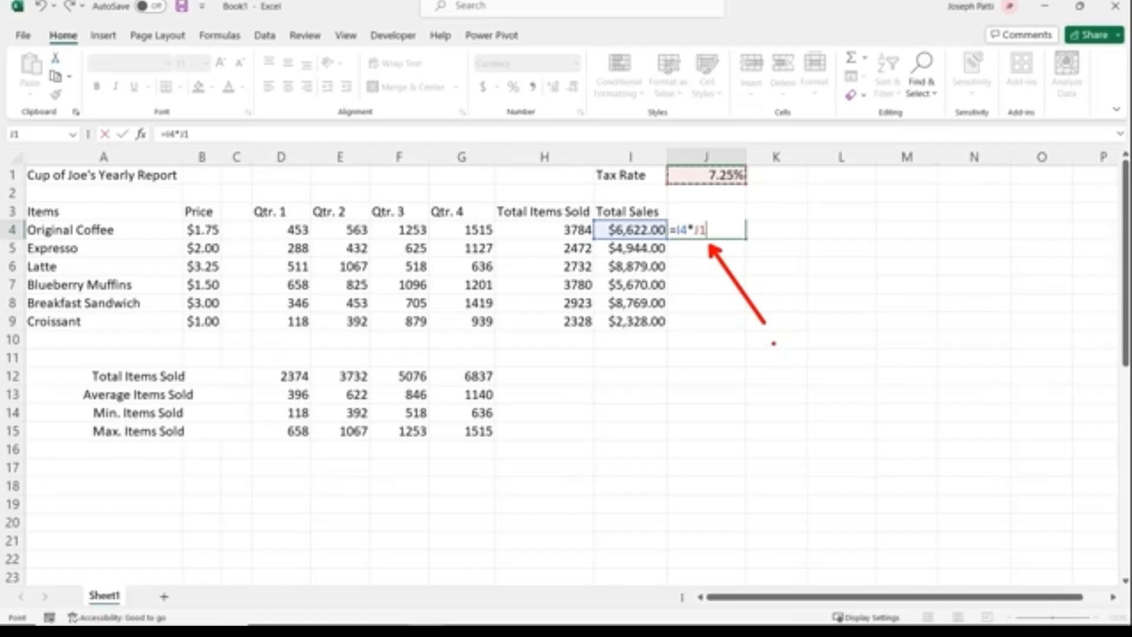
Make the J1 reference in the J4 formula absolute as $J$1 and fill the formula down to J9
mouse_move(771, 331)
left_mouse_down()
mouse_move(782, 354)
mouse_move(843, 393)
left_mouse_up()
type("tF")
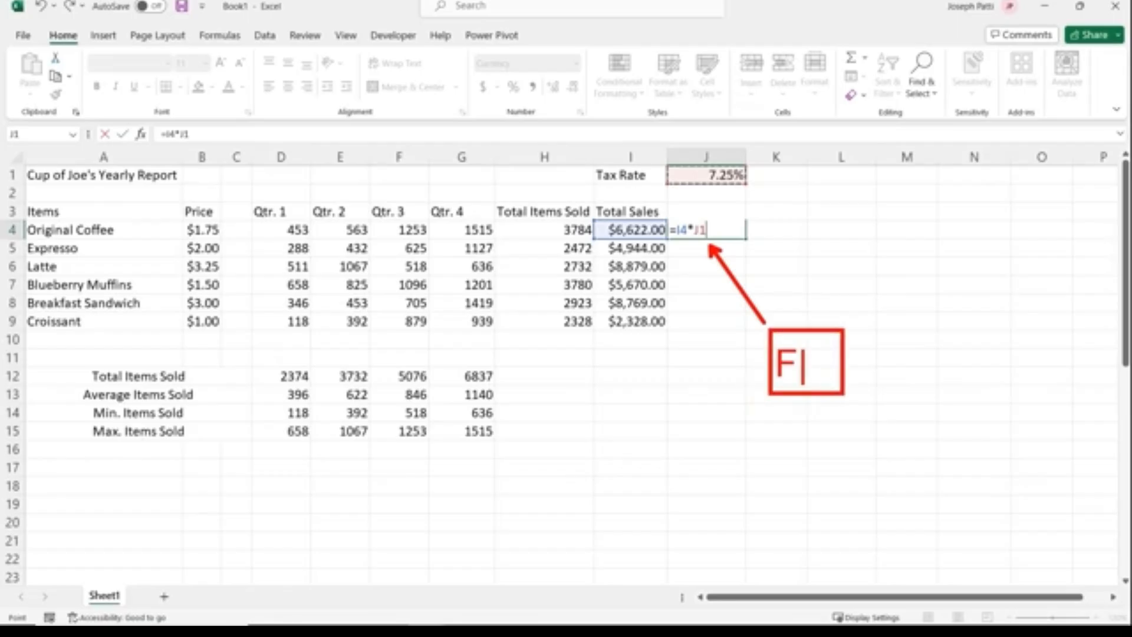
type("4")
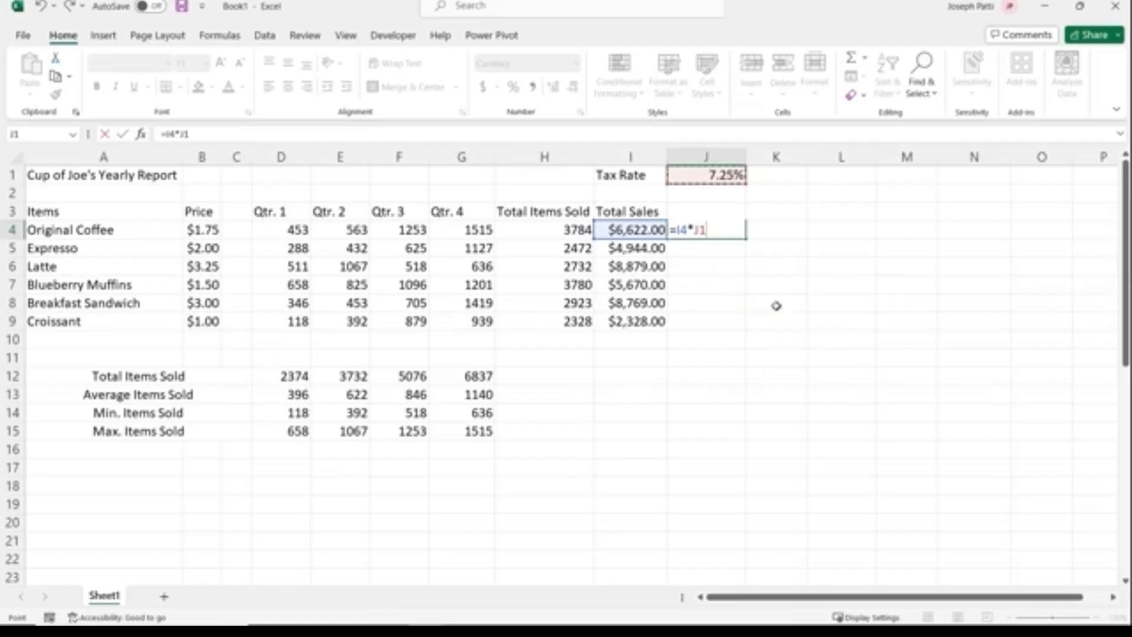
left_click(697, 230)
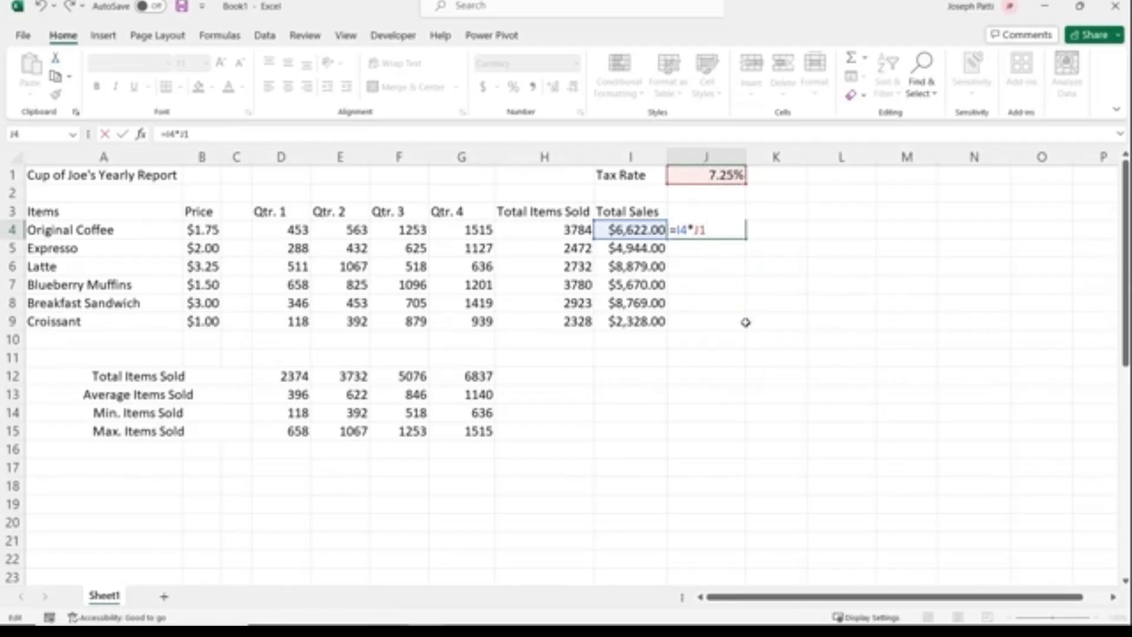
key("F4")
key("Return")
left_click(731, 231)
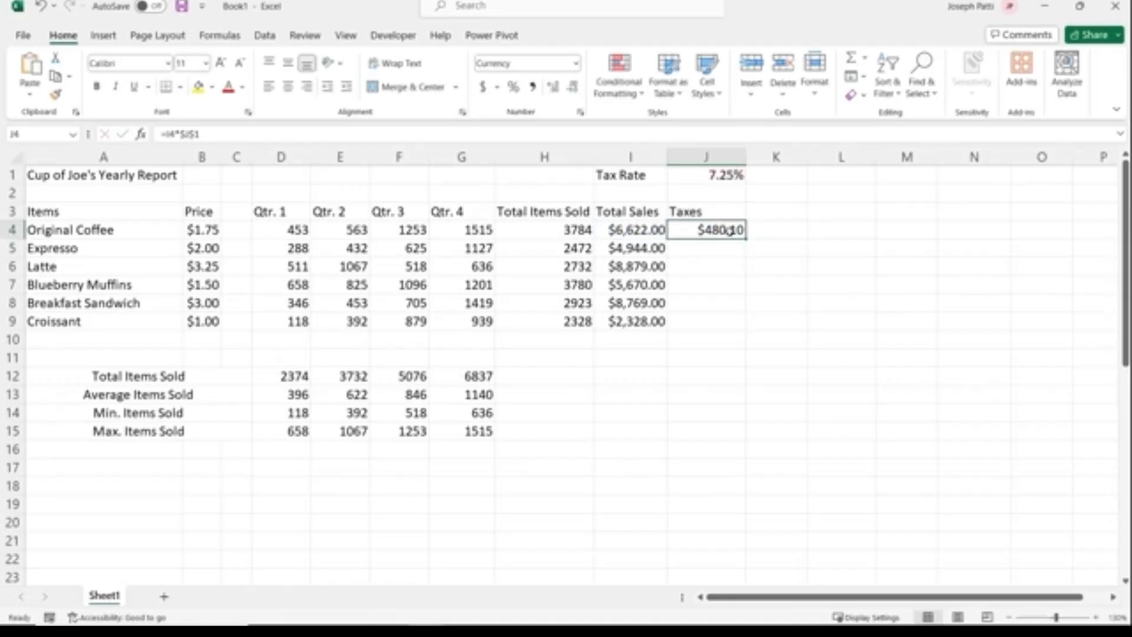
left_click_drag(745, 238, 747, 325)
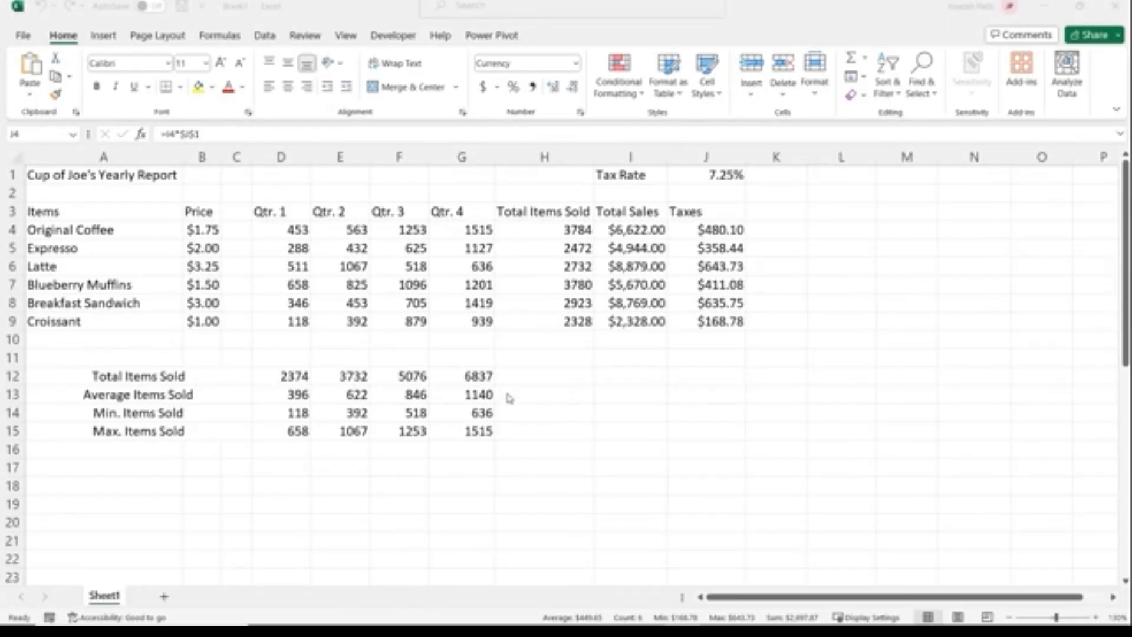
left_click(528, 356)
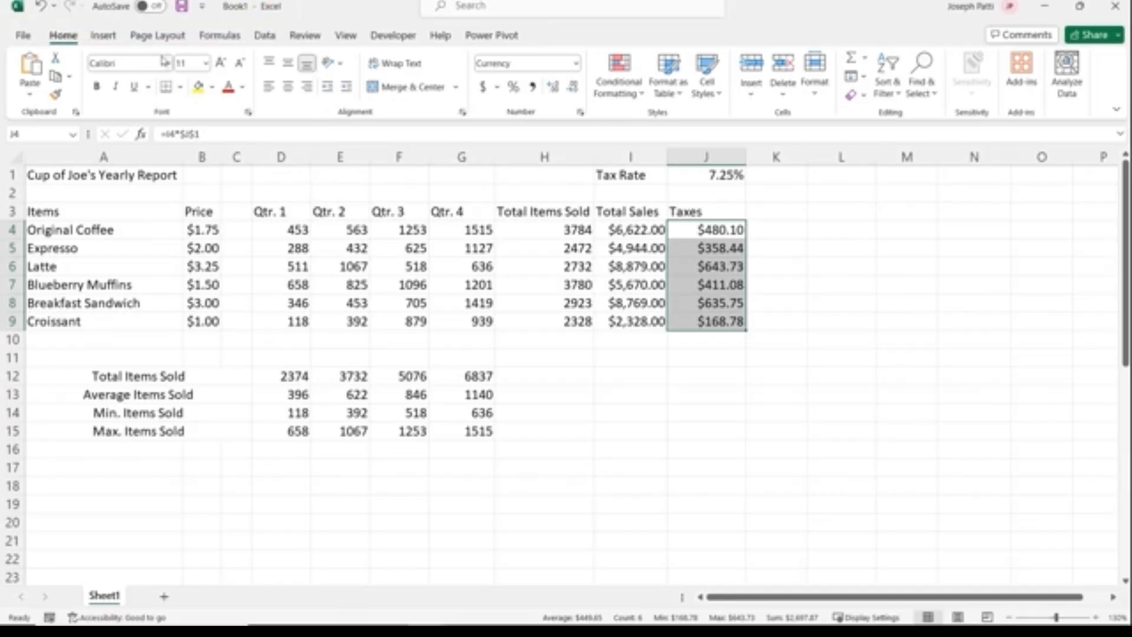
Remove the AutoSave toggle from the Quick Access Toolbar and add it back after the Save command
left_click(203, 8)
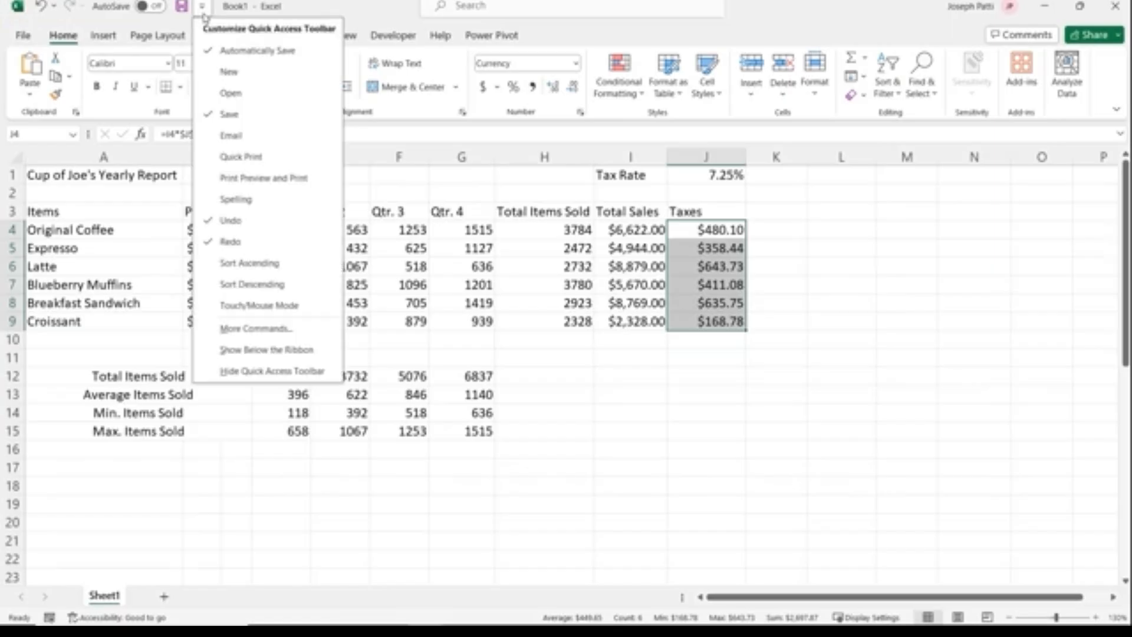
left_click(308, 59)
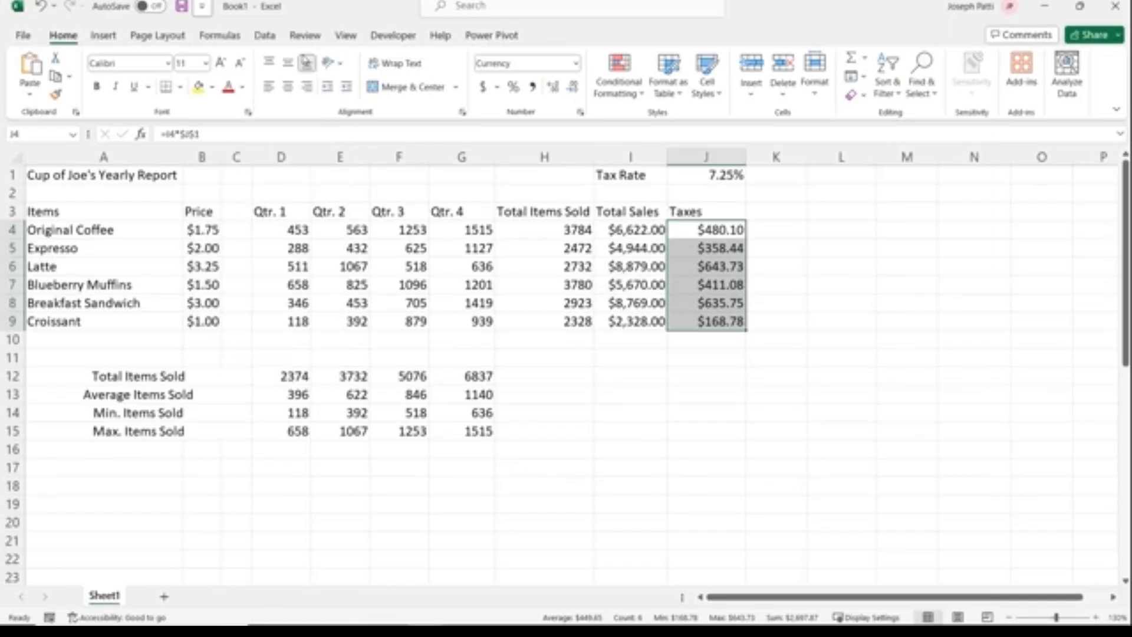
left_click(118, 7)
left_click(189, 57)
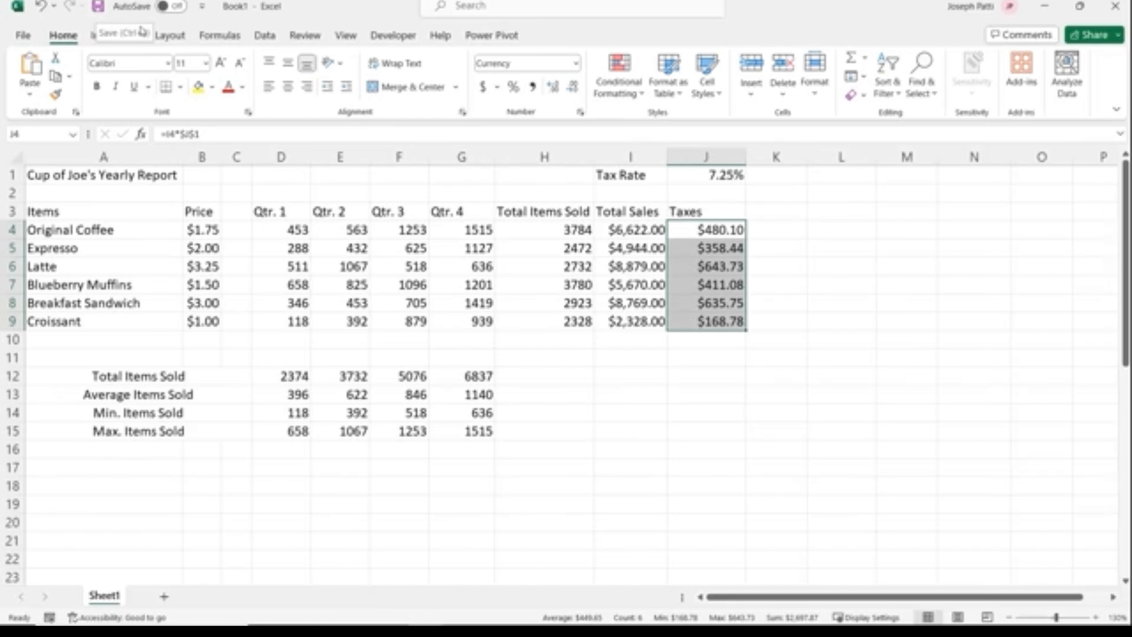
Examine the upload locations offered for turning on AutoSave and look over the workbook's file management page
left_click(167, 9)
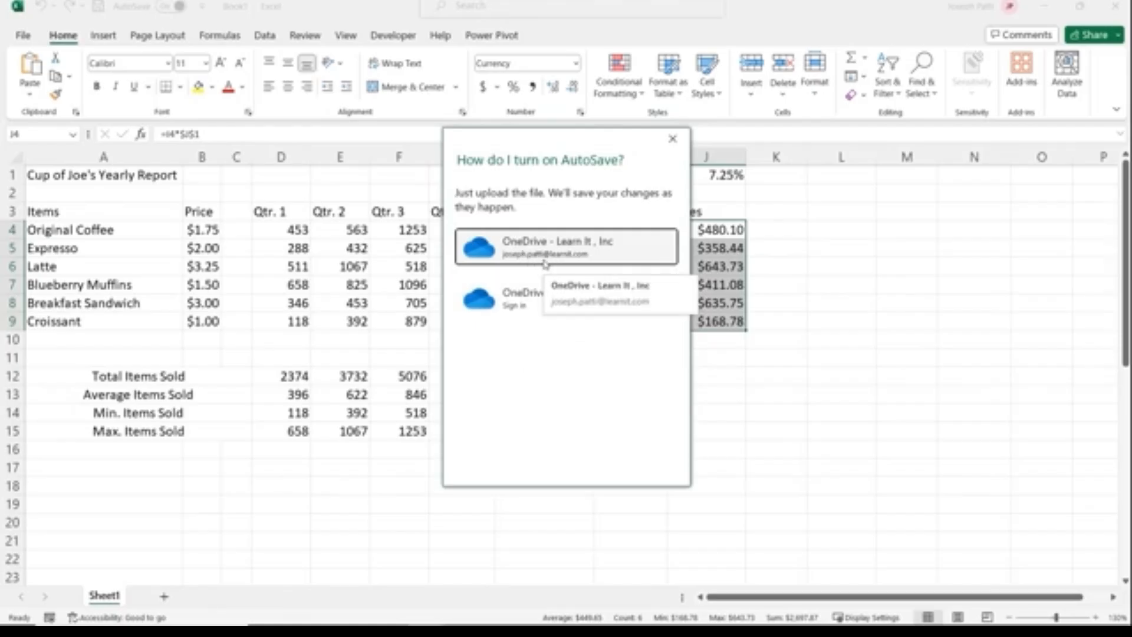
left_click(672, 139)
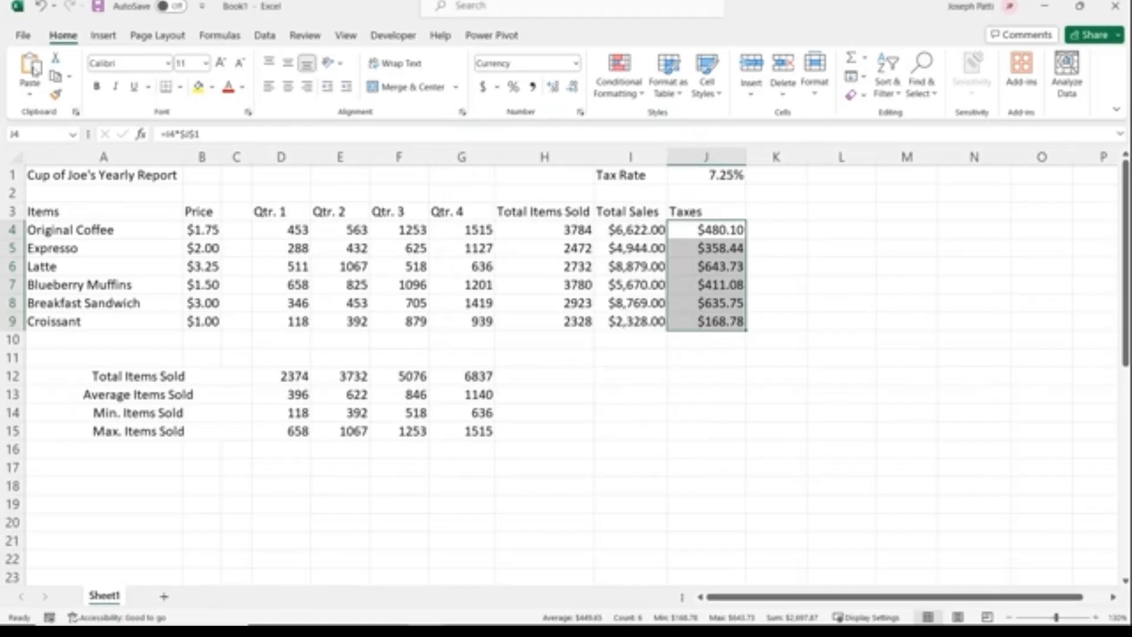
left_click(23, 36)
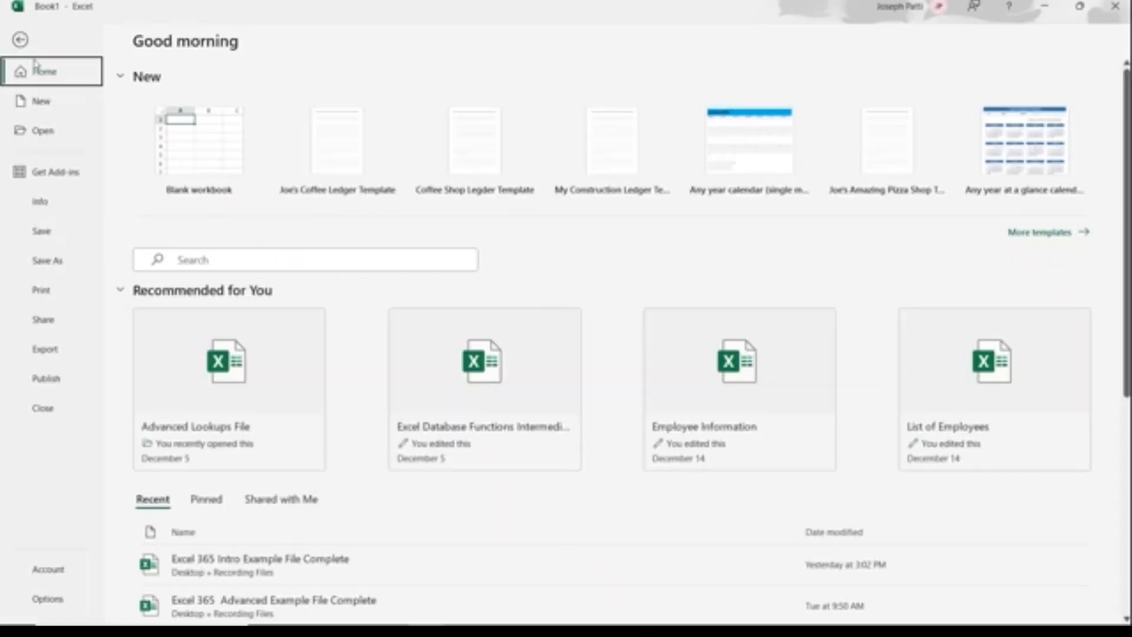
left_click(21, 40)
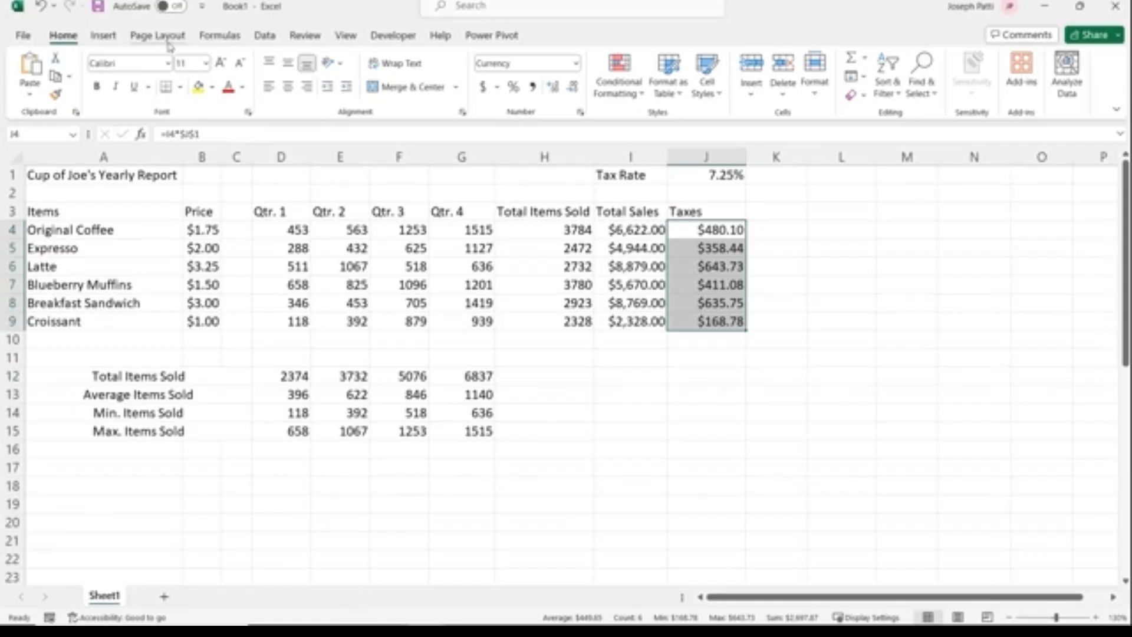
Save the workbook as "Cup of Joes Yearly Report" in the Recording Files folder on the Desktop
left_click(167, 6)
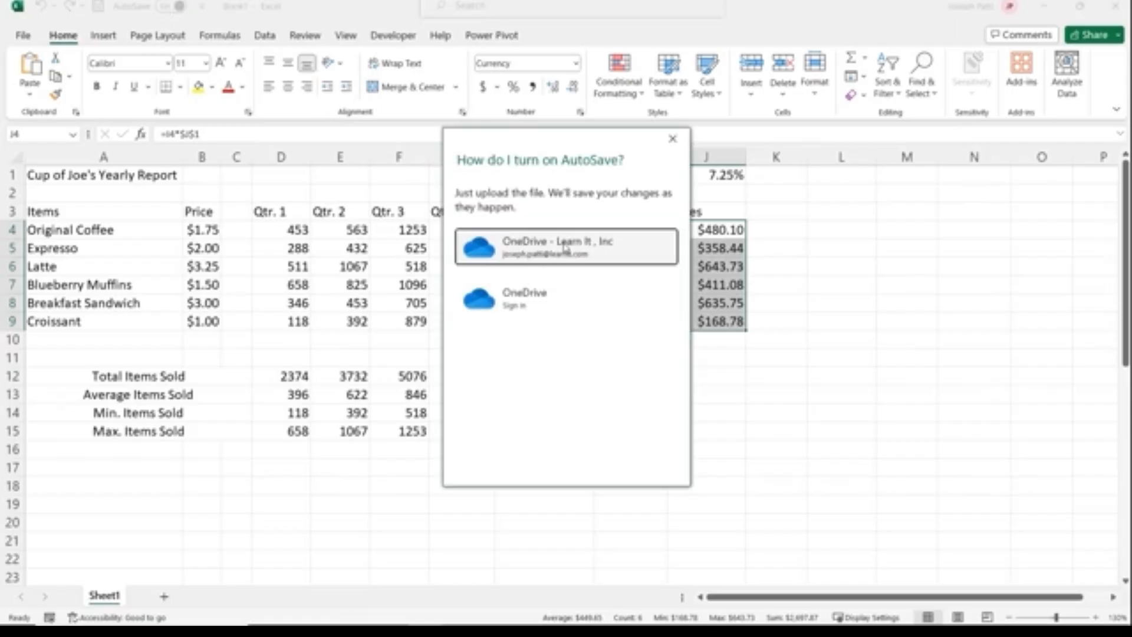
left_click(672, 139)
left_click(98, 8)
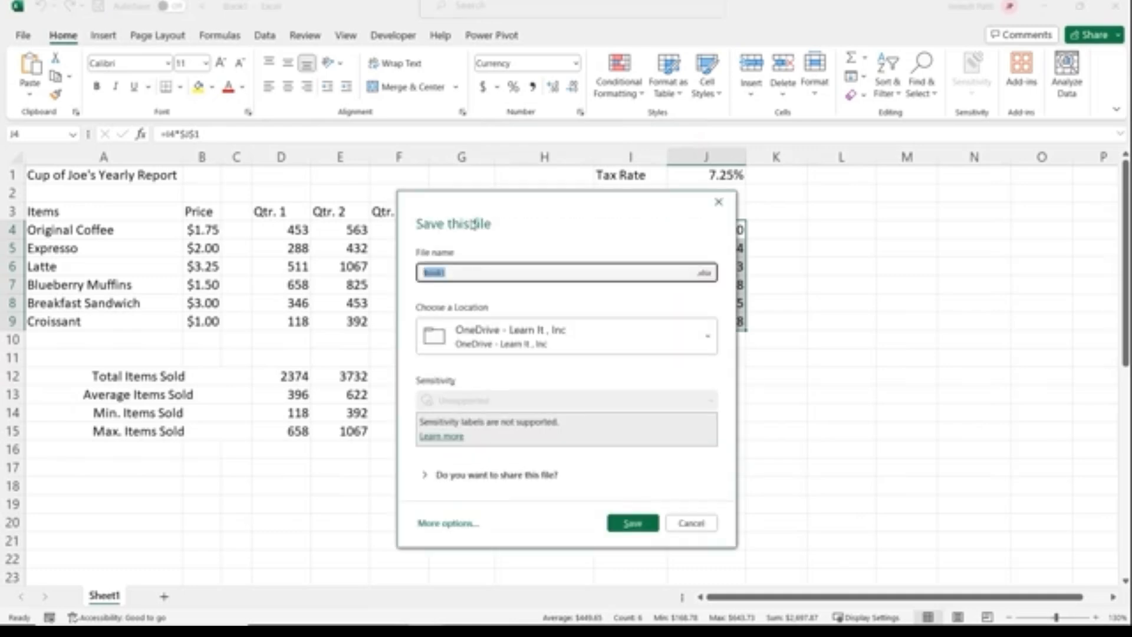
type("Cup of Joes Yearly Report")
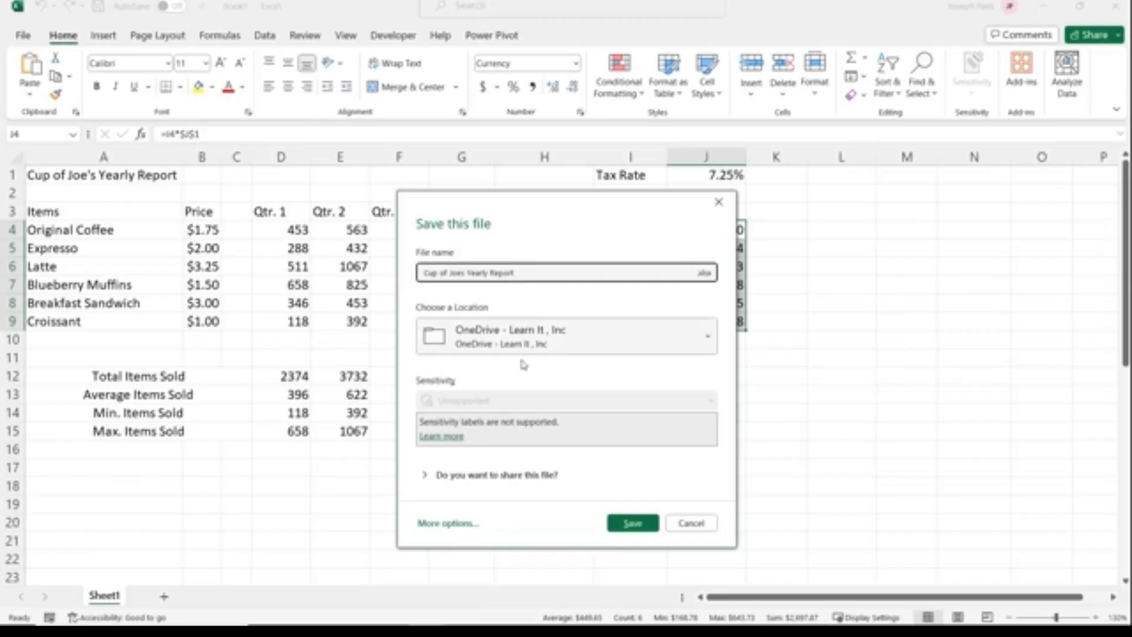
left_click(543, 345)
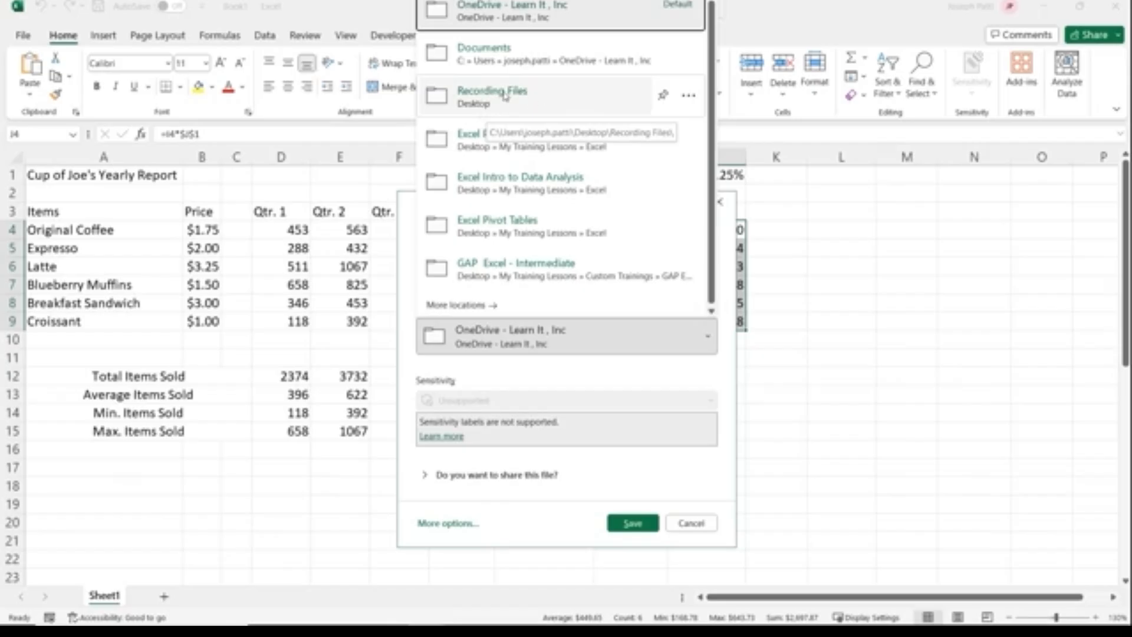
left_click(498, 96)
left_click(643, 523)
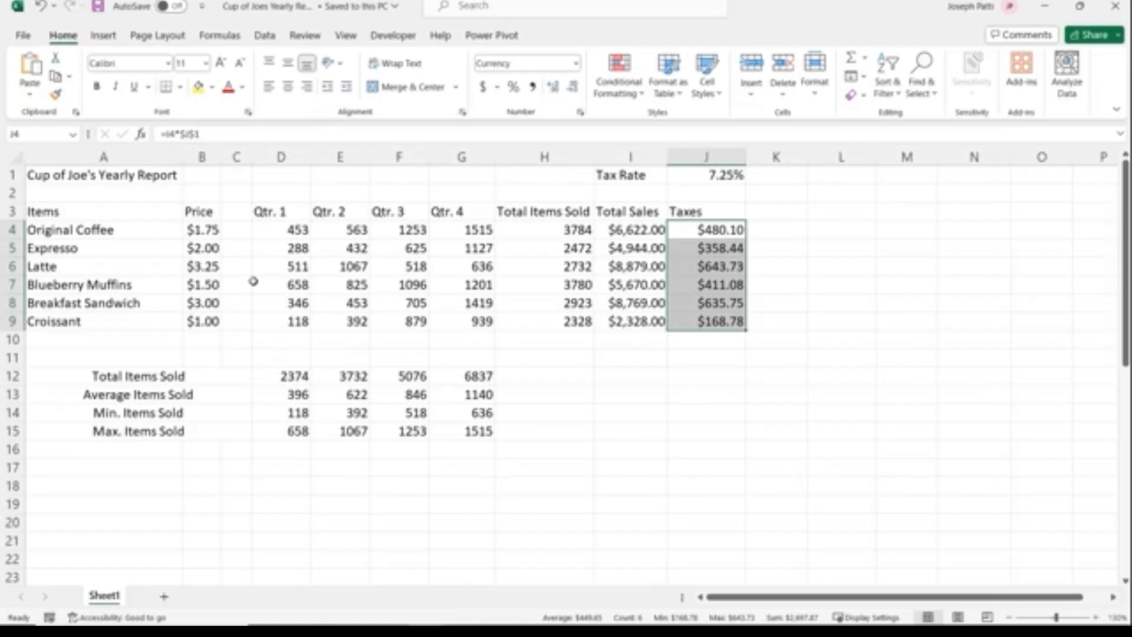
left_click(565, 359)
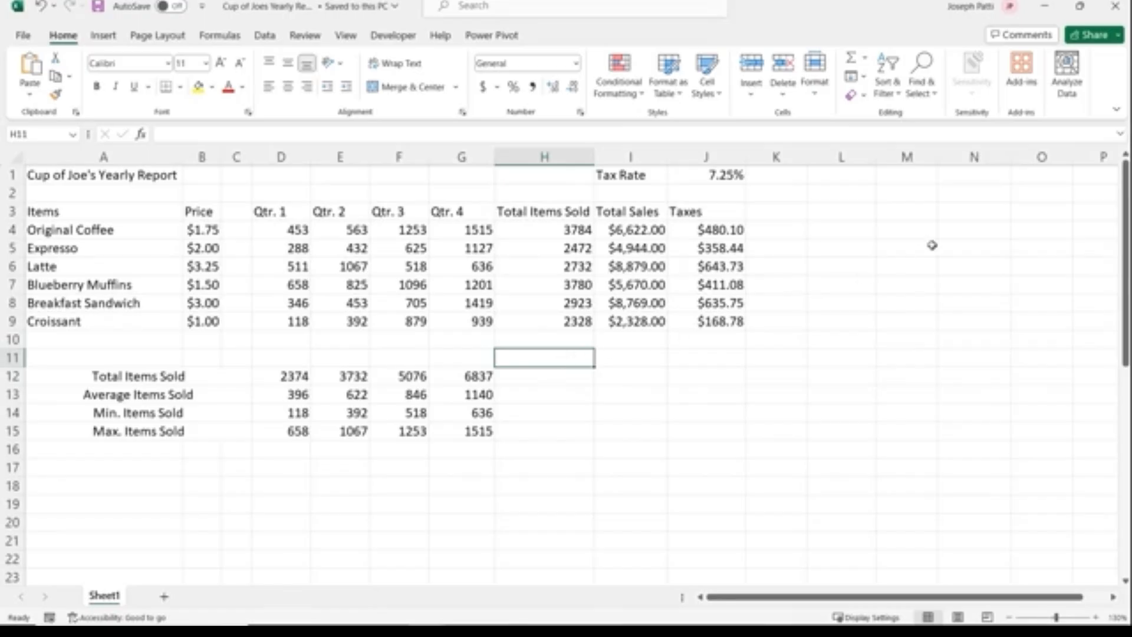
Review the workbook's sharing options, including uploading to OneDrive or attaching a copy as an Excel workbook or PDF
left_click_drag(981, 16, 1128, 49)
left_click_drag(1030, 46, 1030, 97)
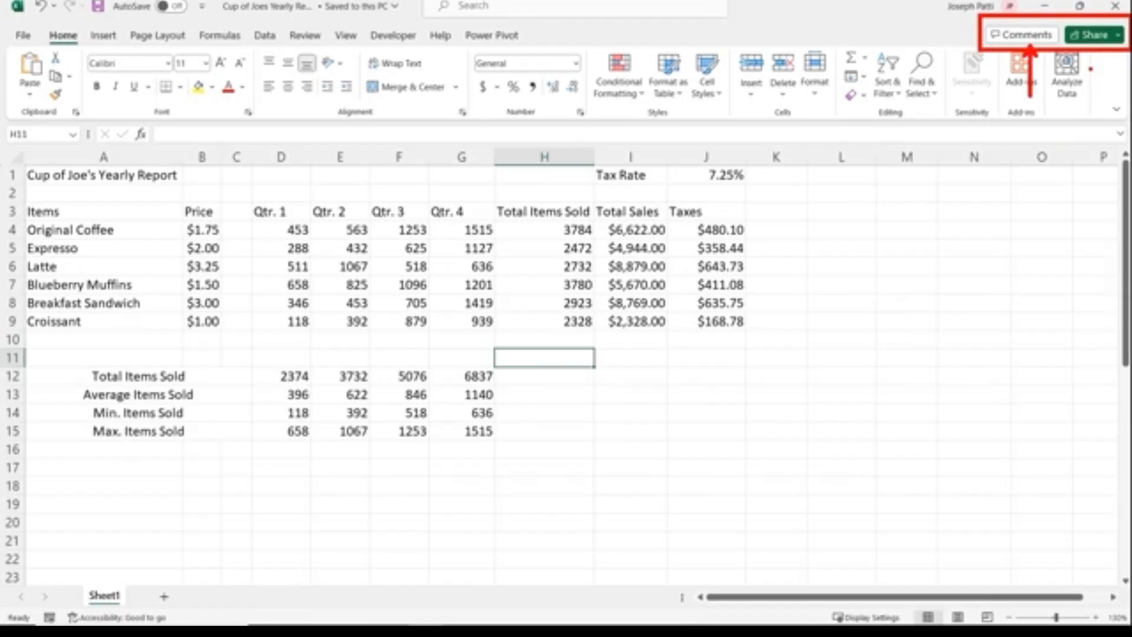
left_click(1114, 37)
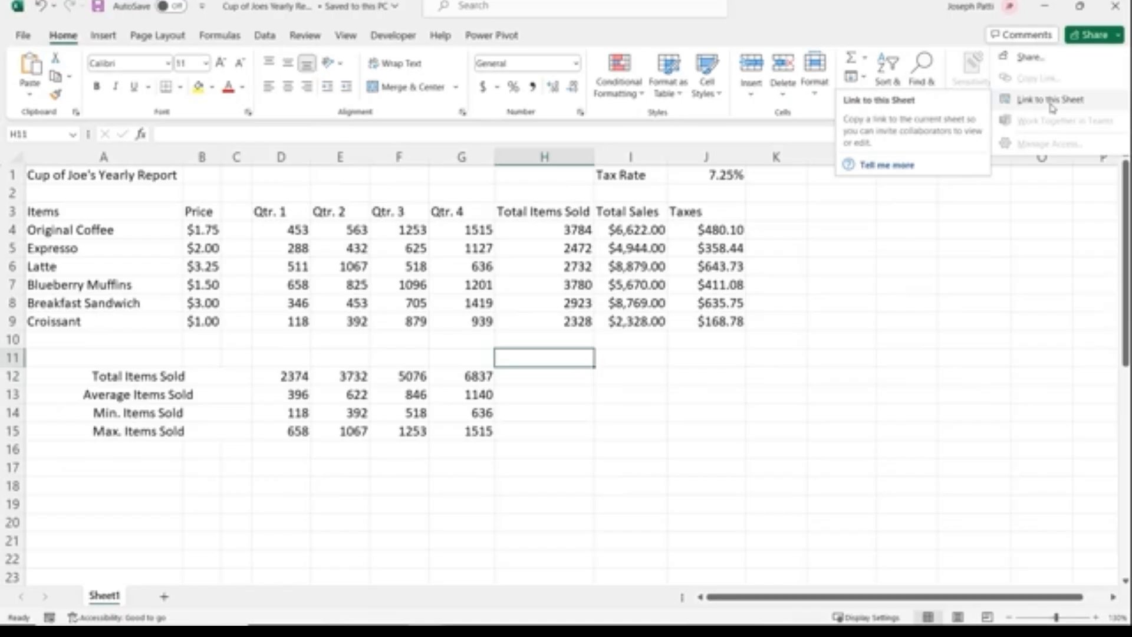
left_click(1031, 58)
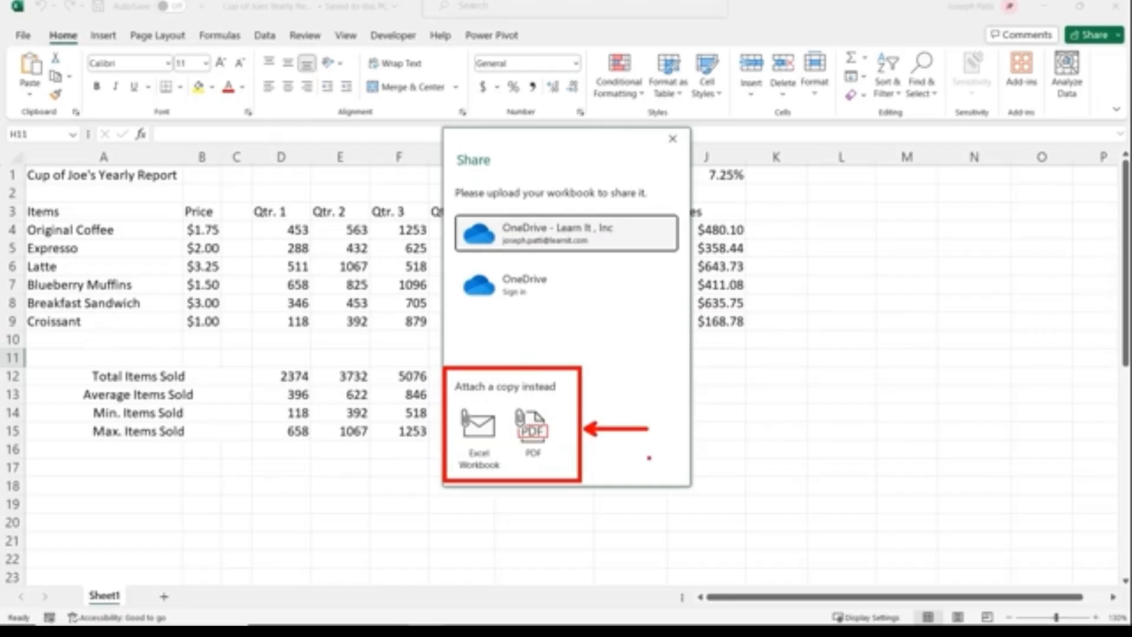
left_click(672, 139)
Upload the workbook to OneDrive - Learn It, Inc for sharing and copy its sharing link
left_click(1096, 39)
left_click(1029, 57)
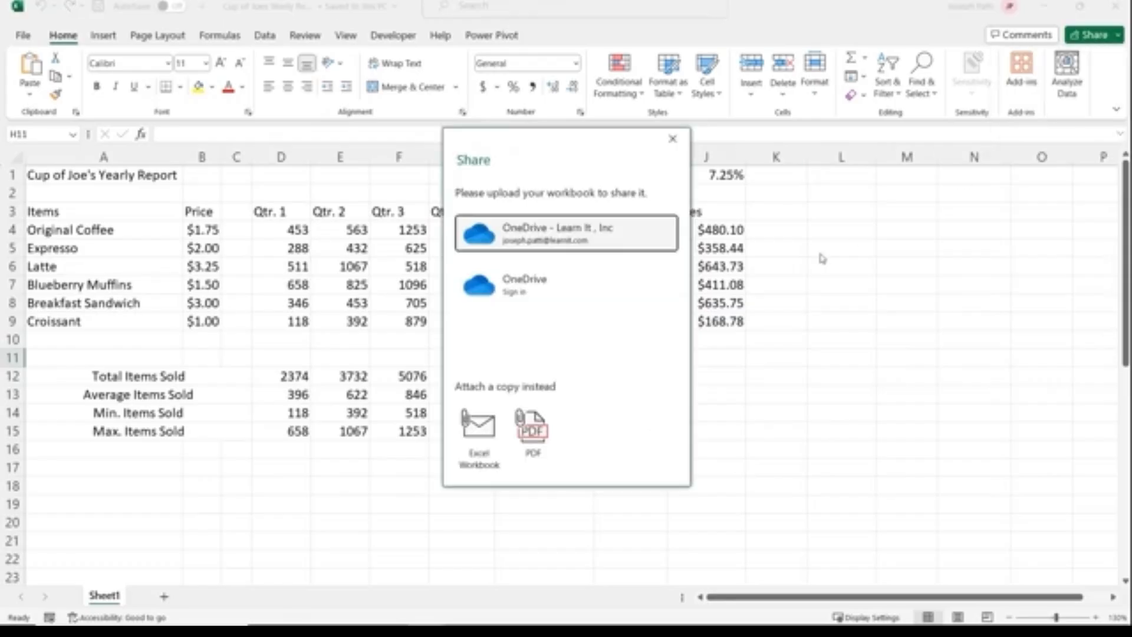
left_click(521, 234)
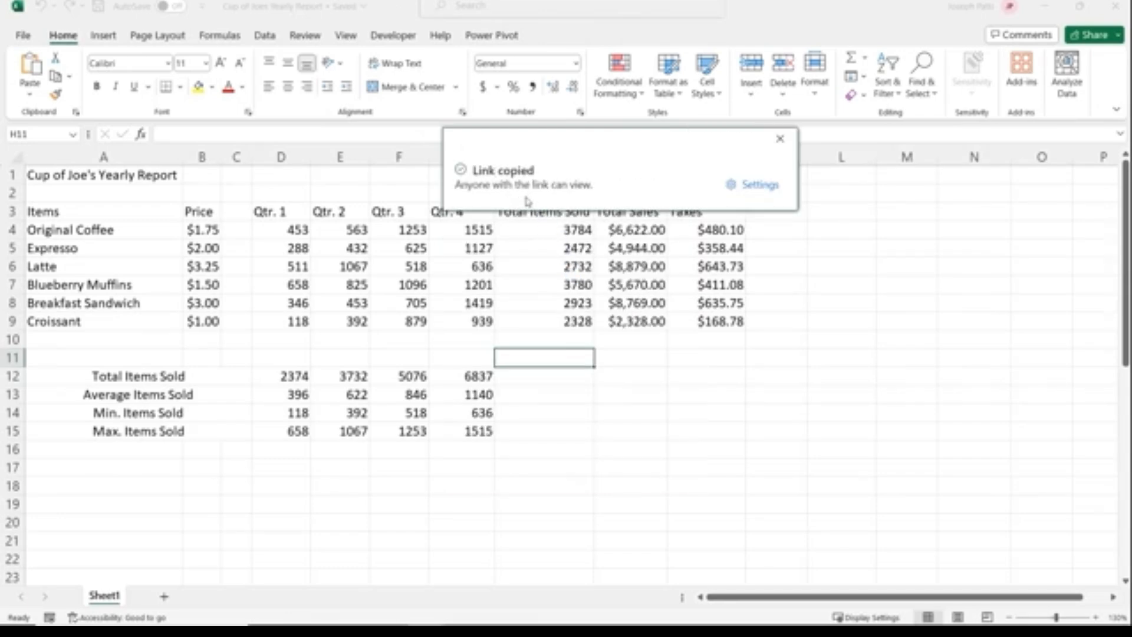
Set the Anyone sharing link to Can edit with an expiration date of Friday, Dec 29, 2023, and apply the settings
left_click(752, 185)
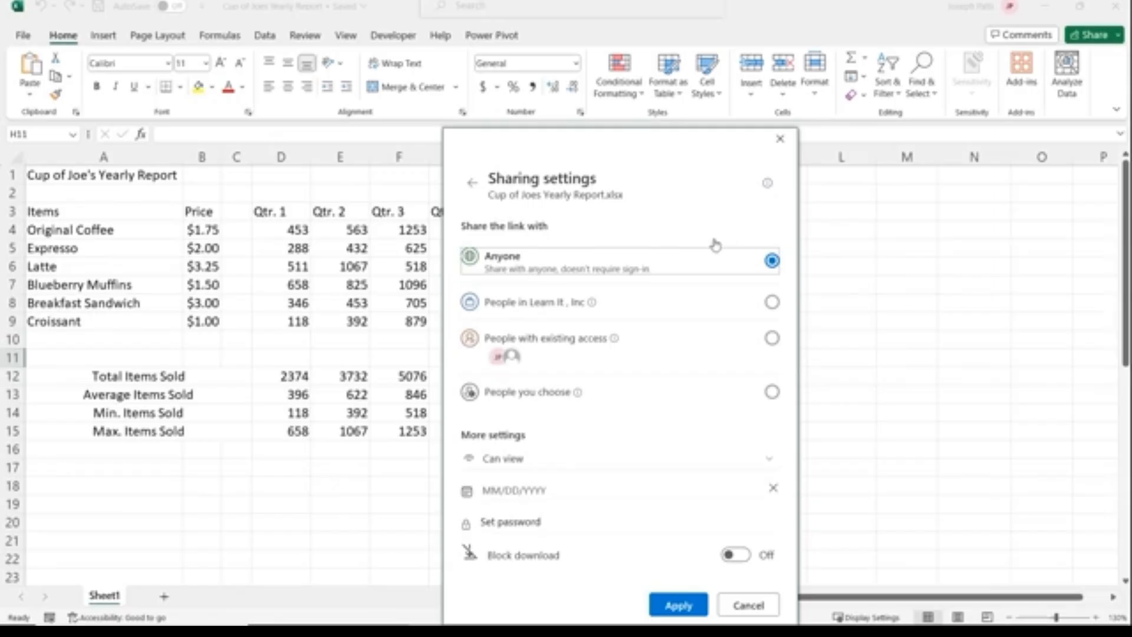
left_click(522, 465)
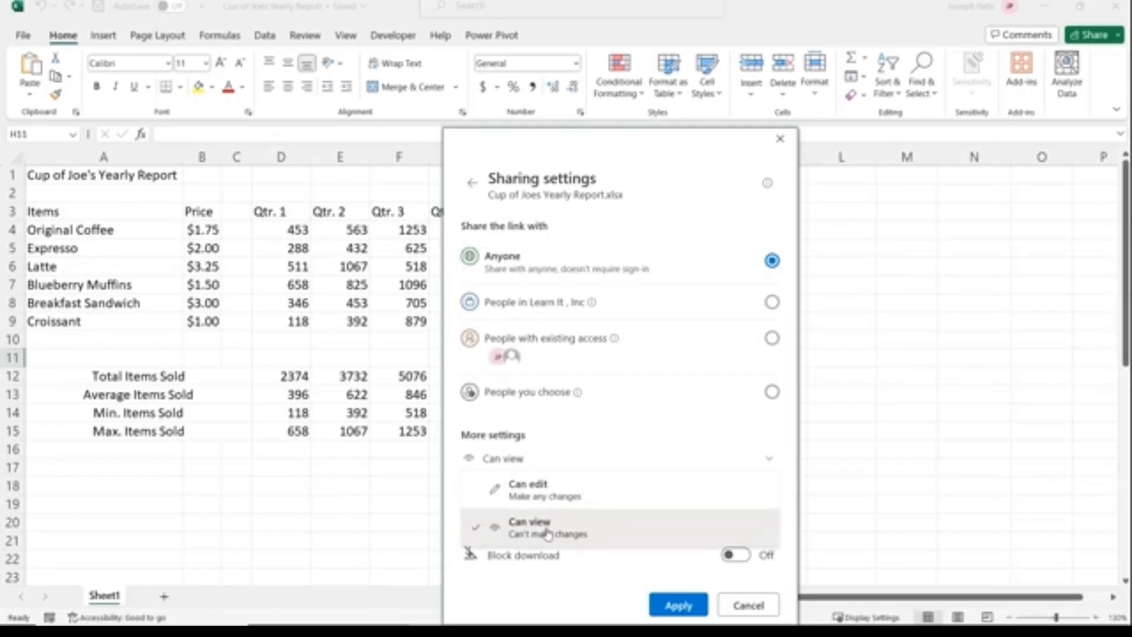
left_click(554, 490)
left_click(551, 498)
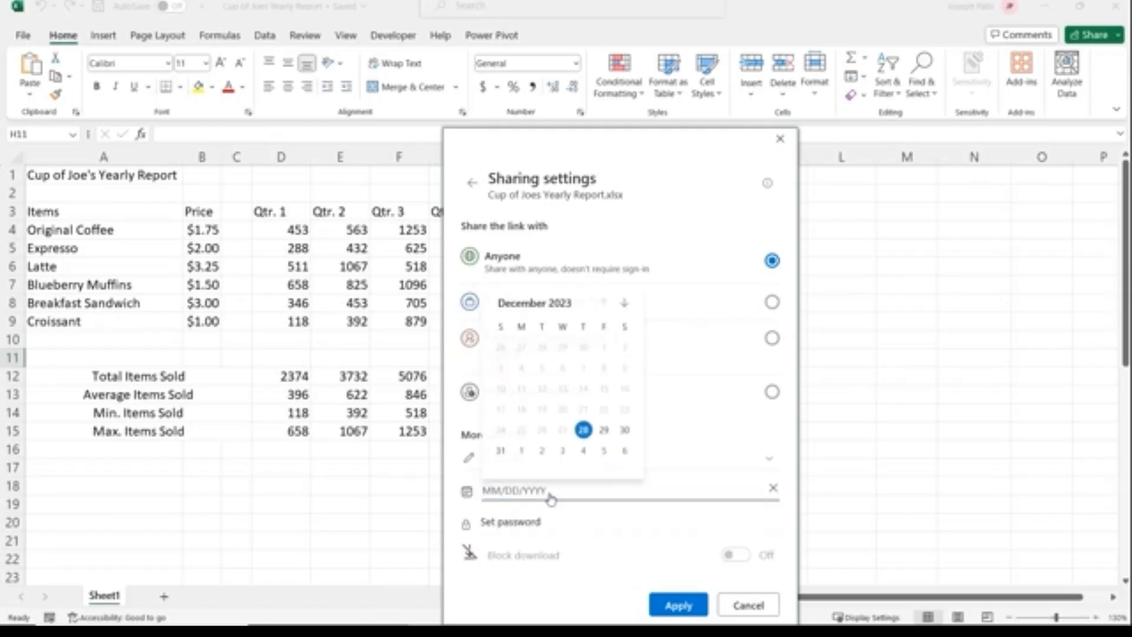
left_click(604, 430)
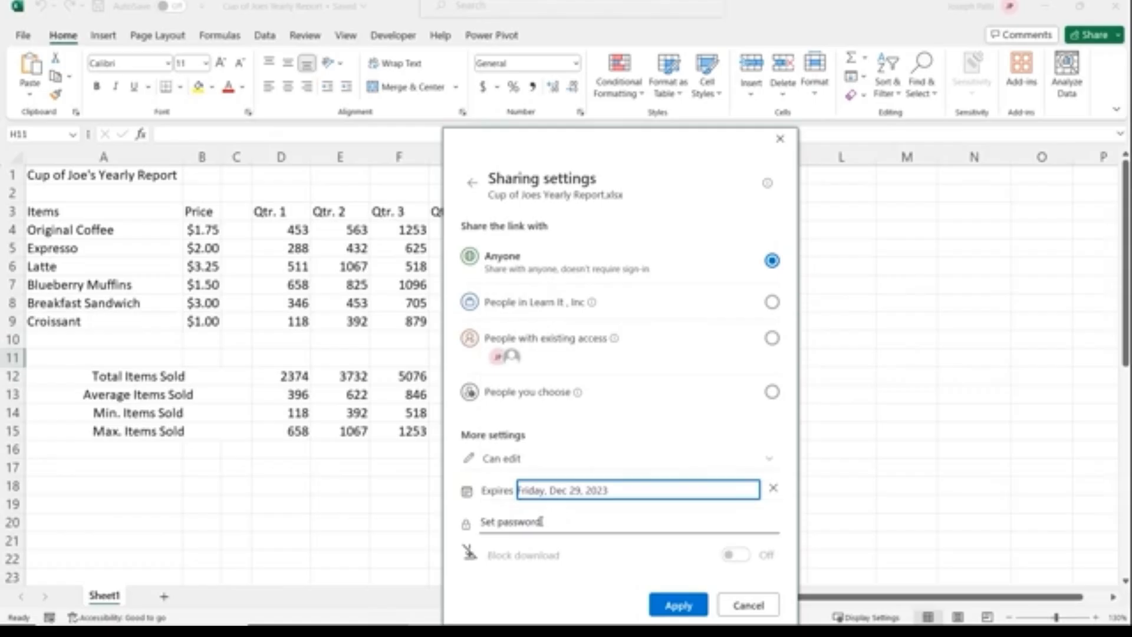
left_click(541, 521)
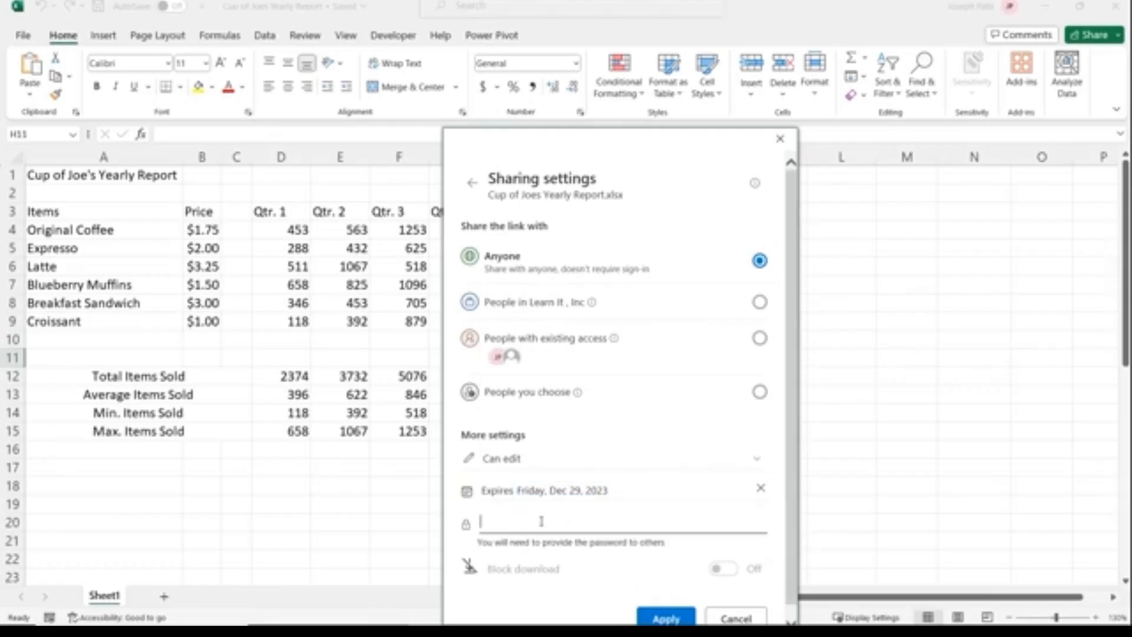
left_click(678, 619)
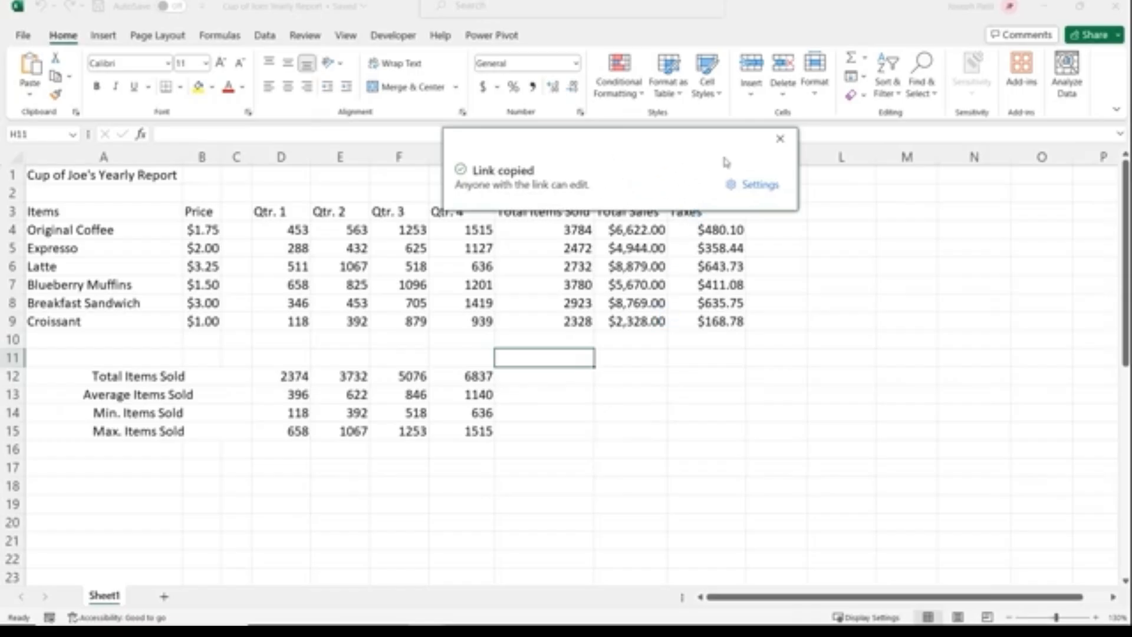
left_click(780, 139)
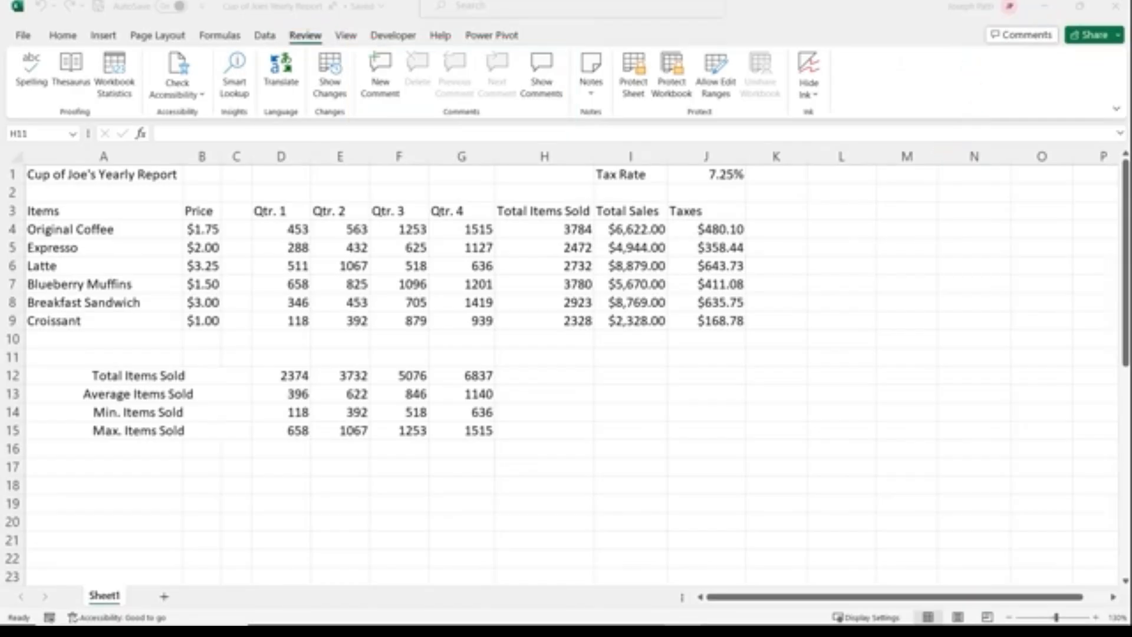
Try to post a comment on the Original Coffee cell that mentions and assigns a colleague, asking "can we please update the pricing."
left_click(96, 233)
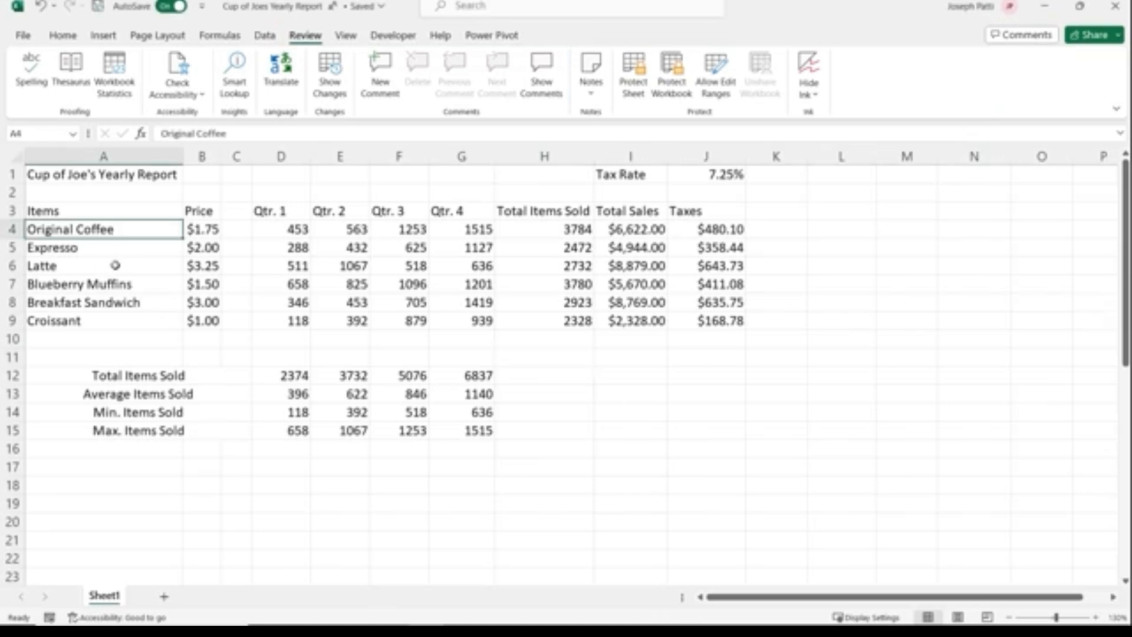
left_click(380, 74)
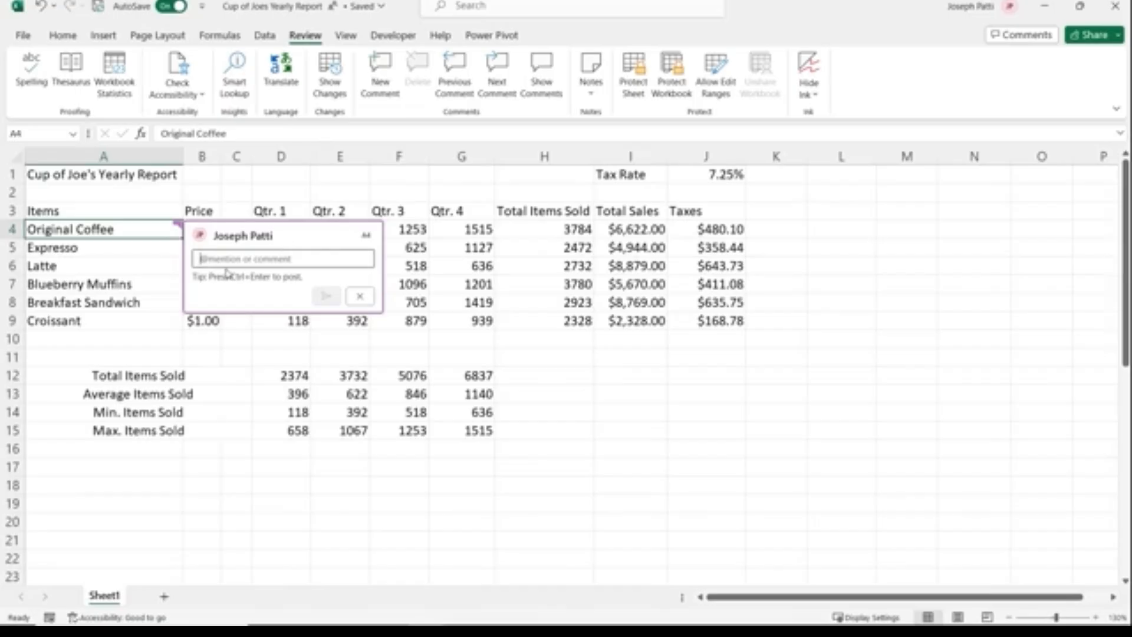
type("Hey @")
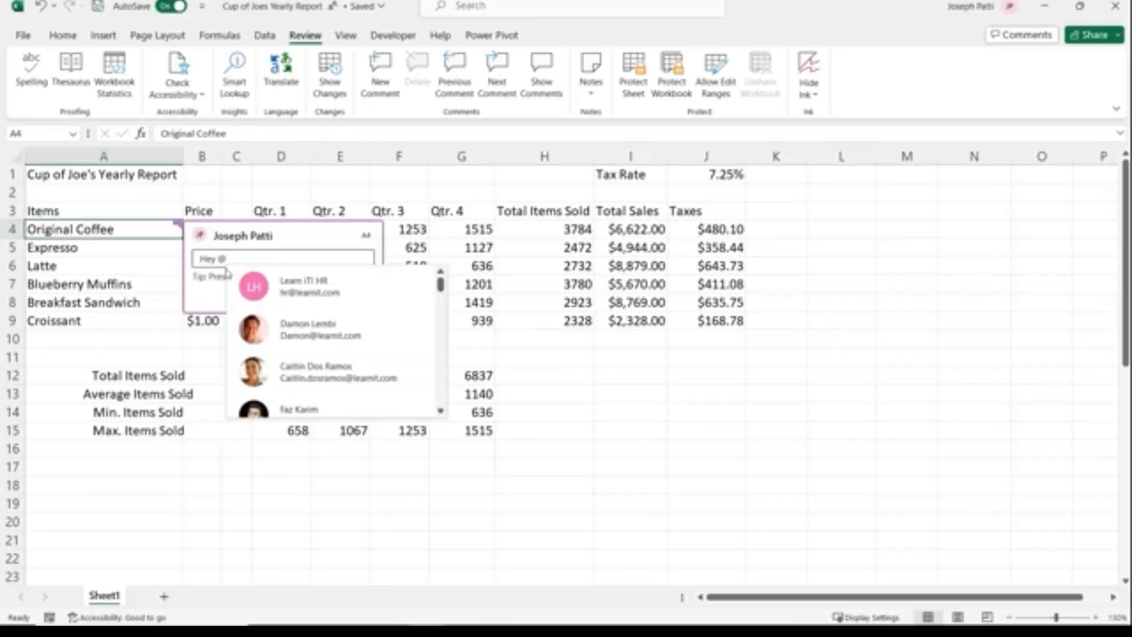
left_click_drag(440, 284, 441, 308)
scroll(437, 308, "up", 3)
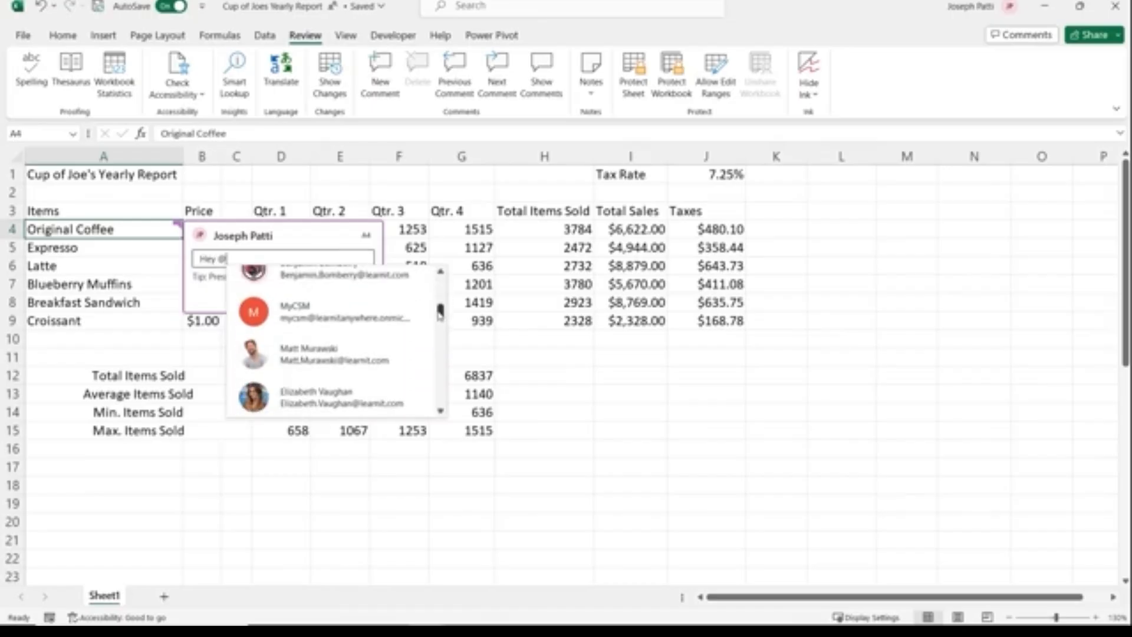
left_click(329, 331)
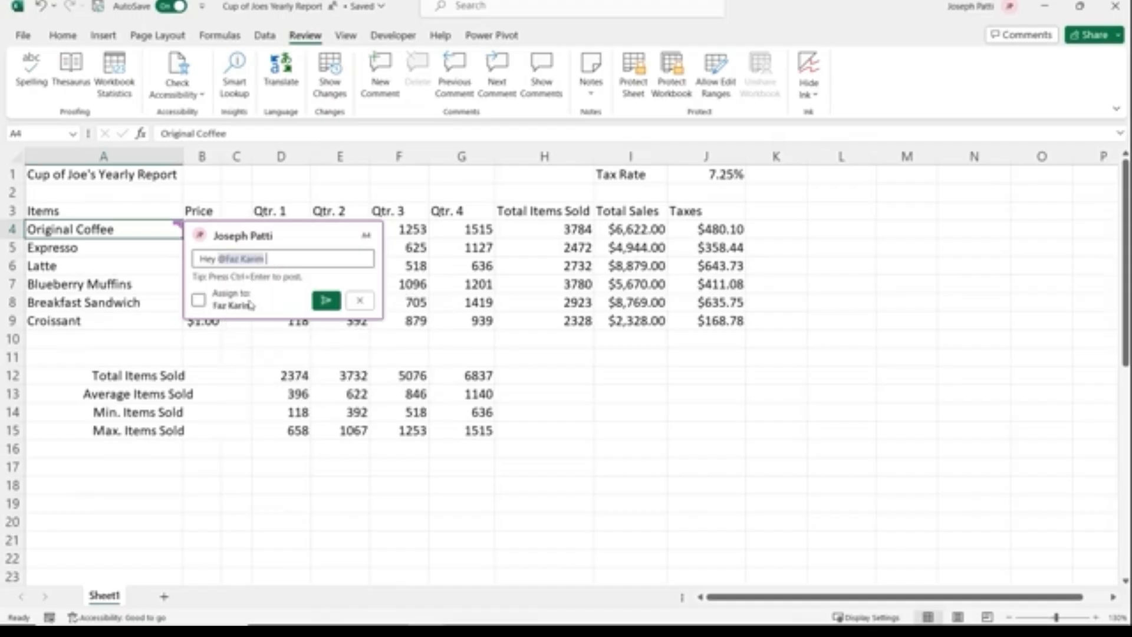
left_click(198, 300)
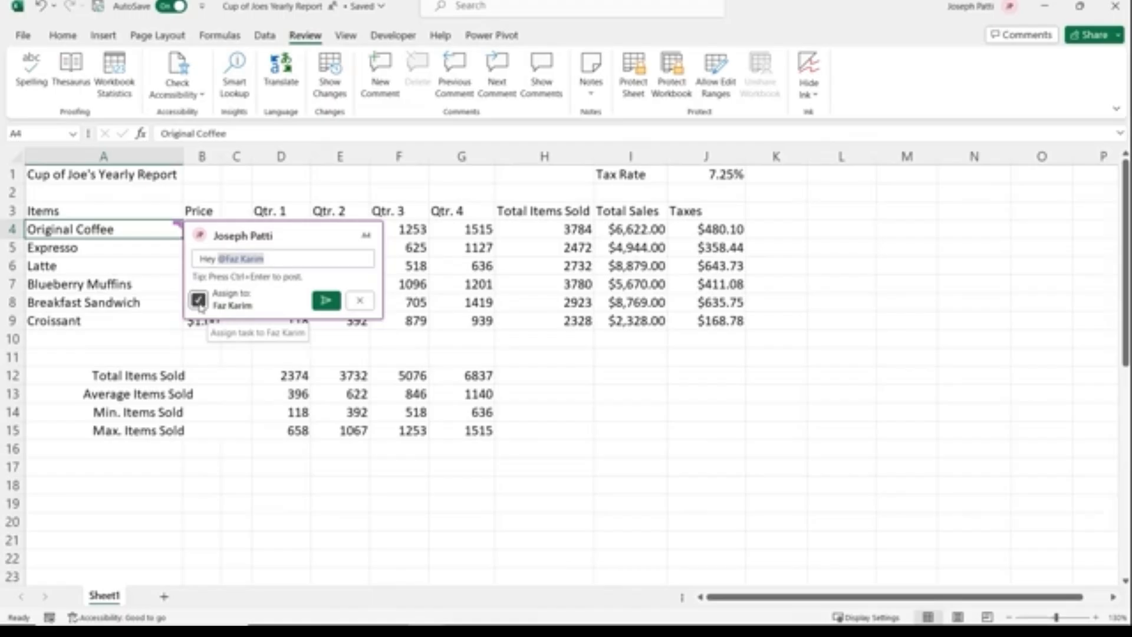
left_click(285, 258)
type(", can we please update the pricing.")
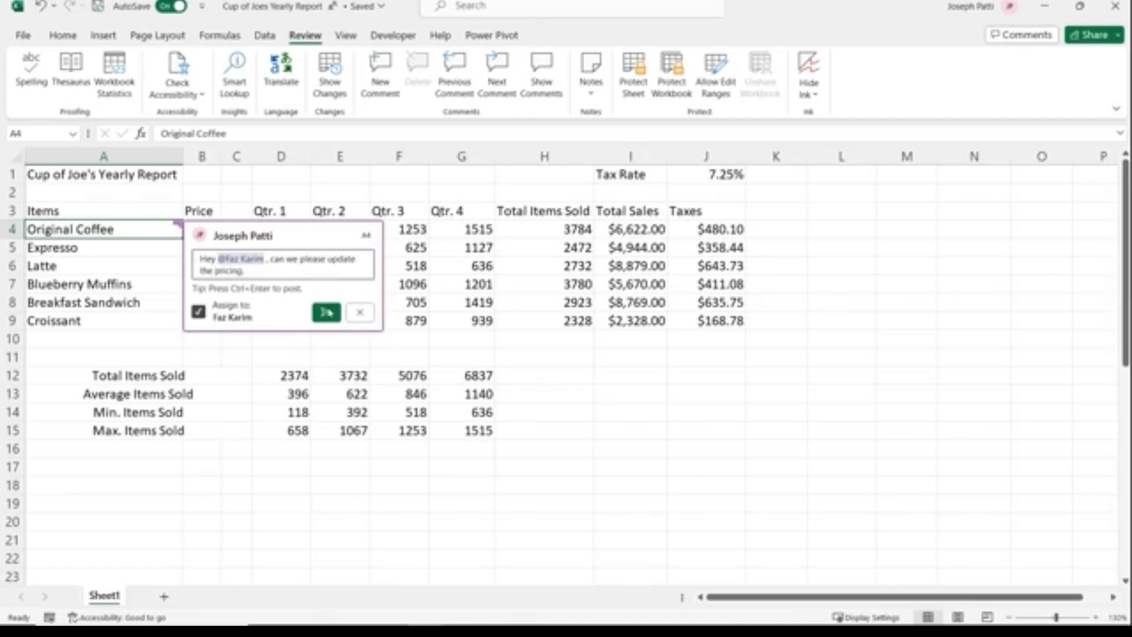
left_click(326, 313)
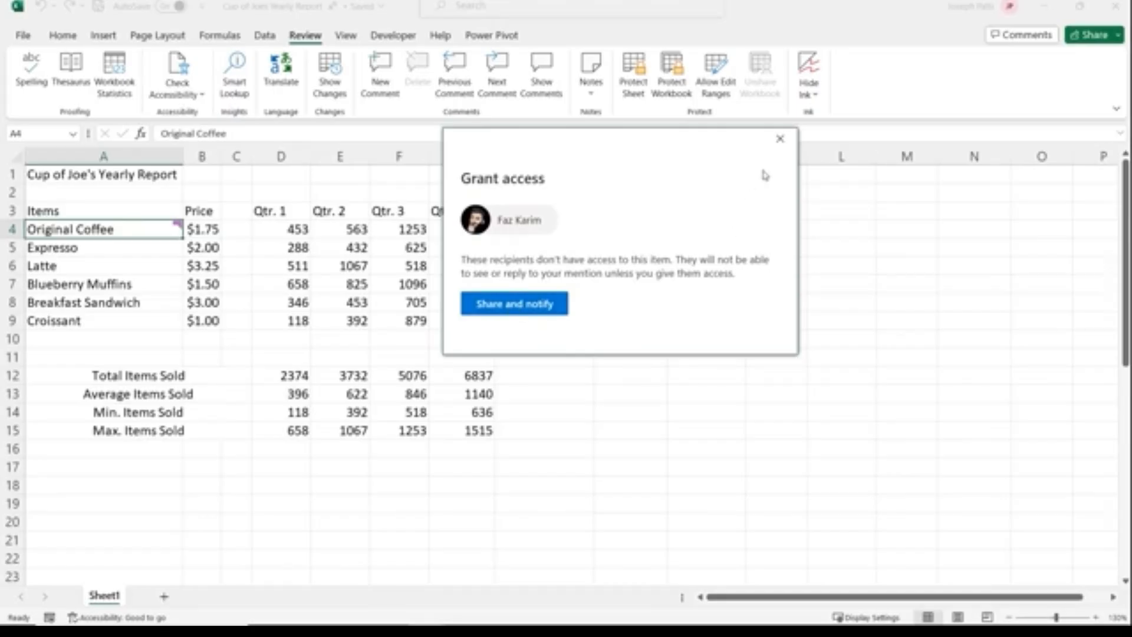
left_click(780, 139)
Replace the comment text with a greeting to the colleague without a mention and "Please change the pricing.", and post it
left_click_drag(241, 270, 193, 255)
type("Hey Faz,")
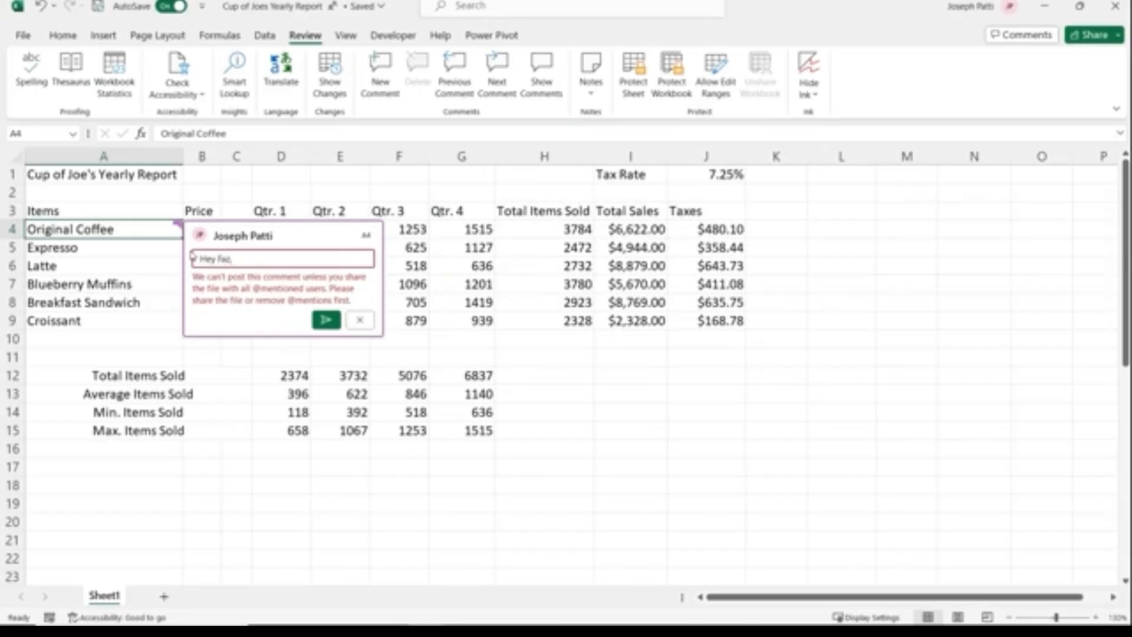
key("Return")
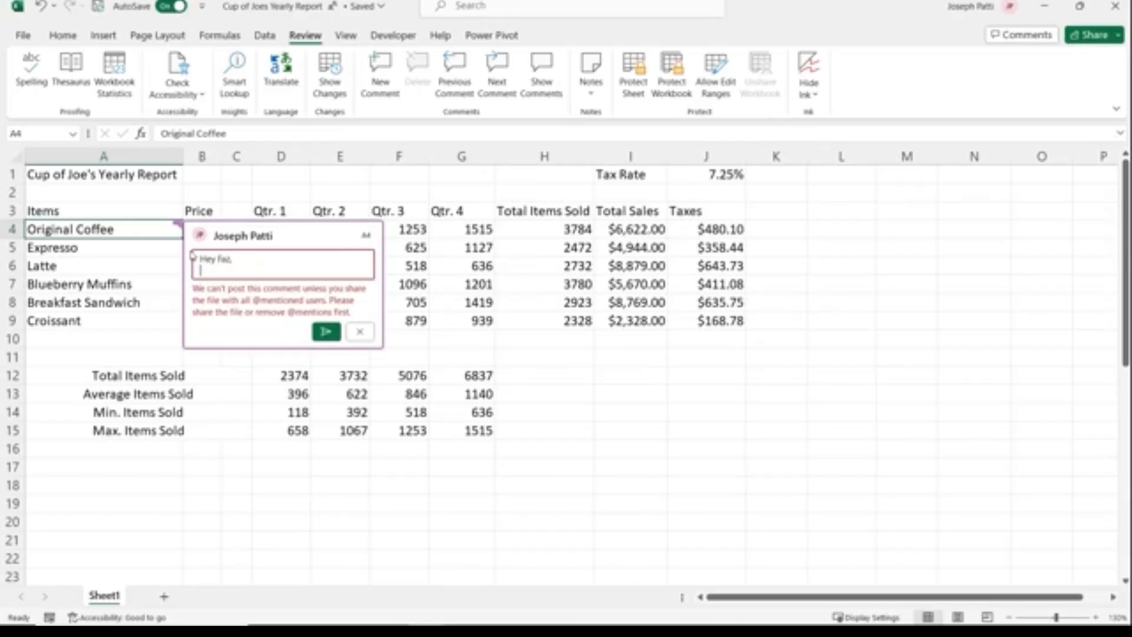
type("Please N")
key("BackSpace")
type("change the pric")
key("BackSpace")
key("BackSpace")
key("BackSpace")
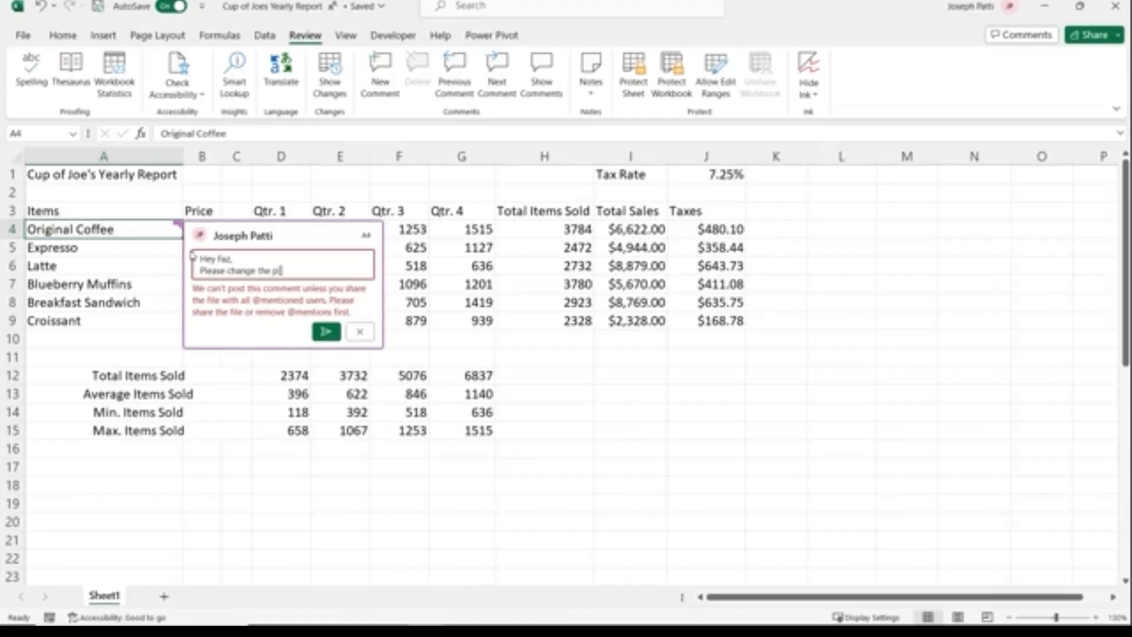
type("ricing.")
left_click(326, 331)
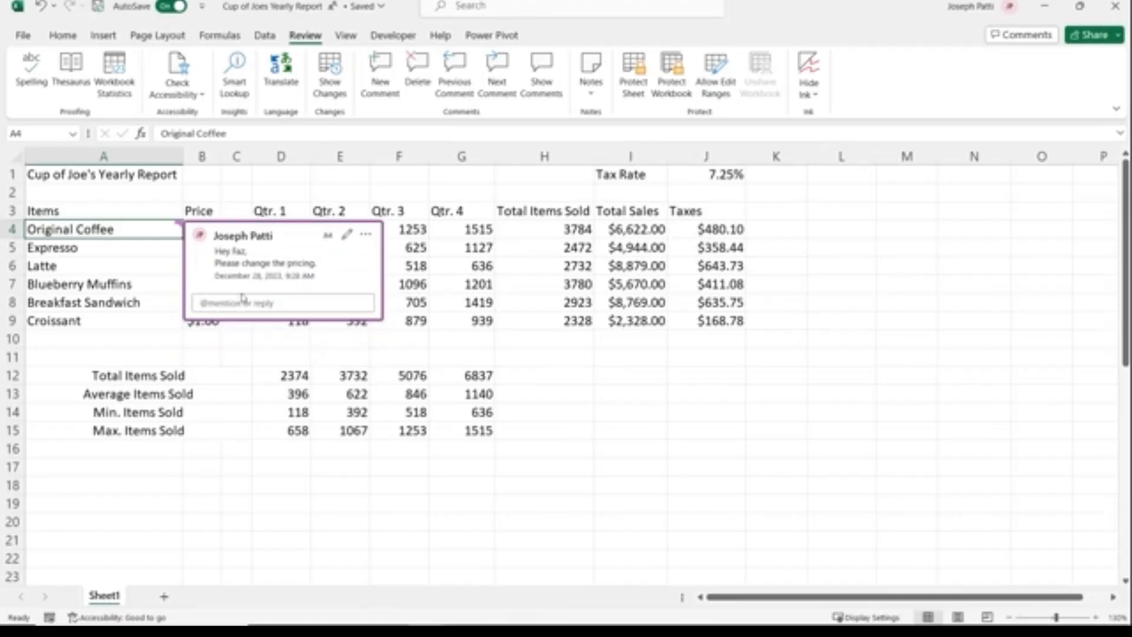
Post the reply "Already did" to the comment on the Original Coffee cell
mouse_move(111, 231)
left_click(272, 304)
type("Already did")
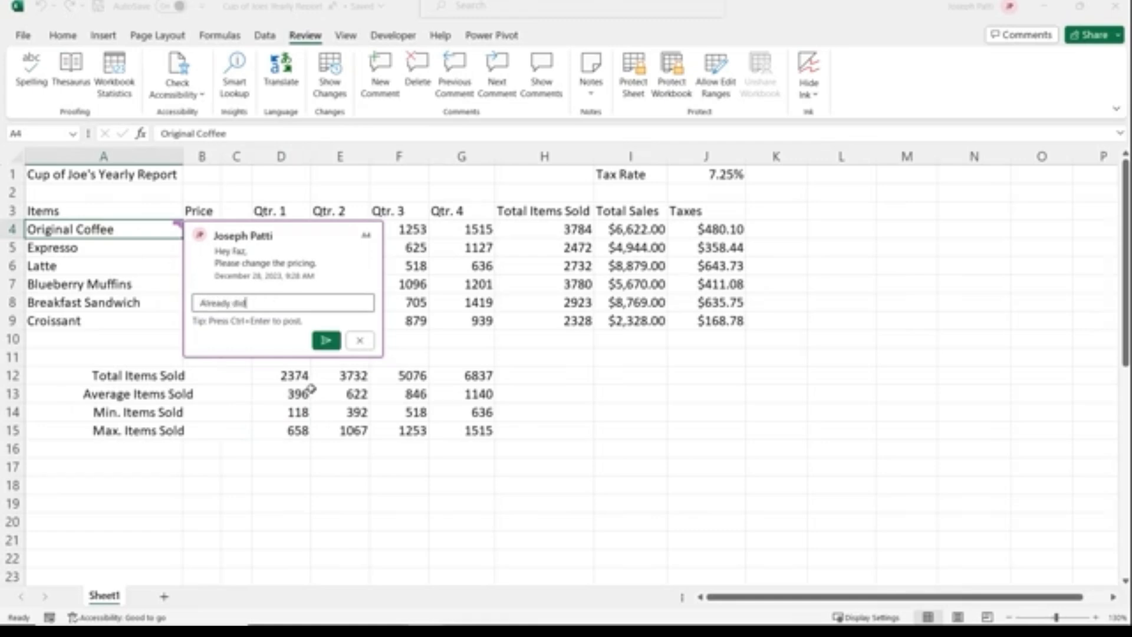
left_click(326, 341)
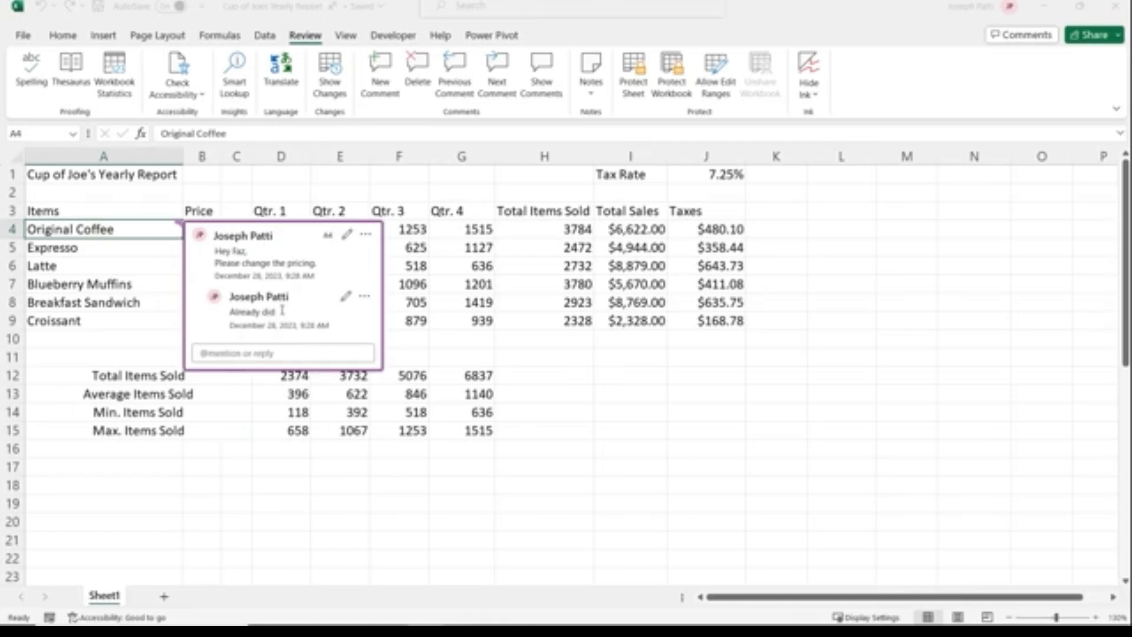
Resolve the comment thread on the Original Coffee cell and delete it
left_click(366, 236)
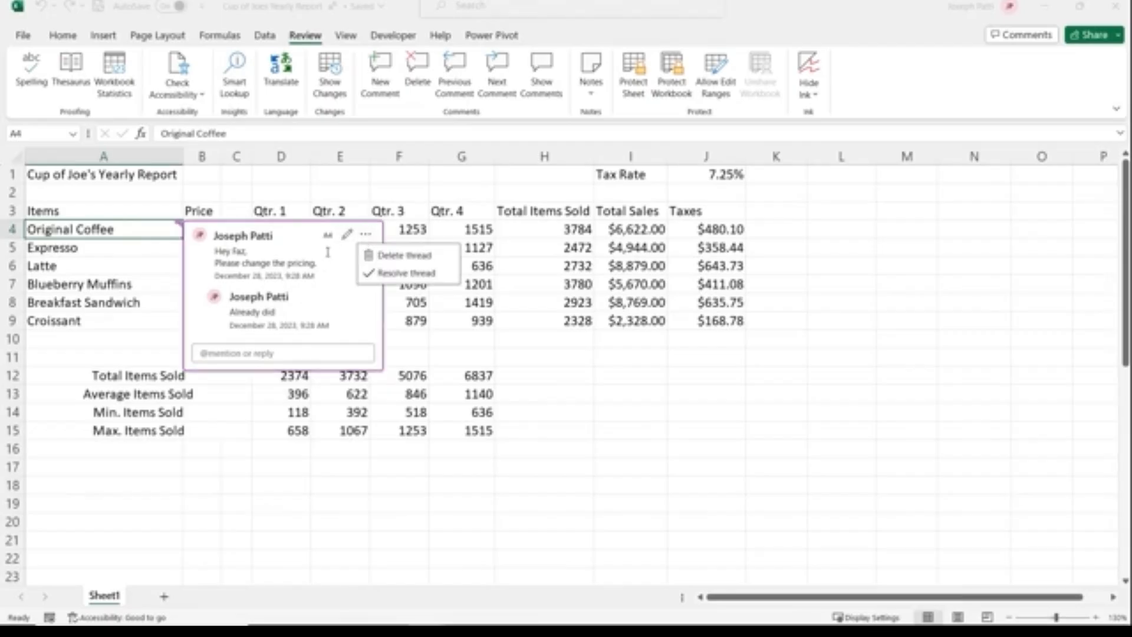
left_click(405, 274)
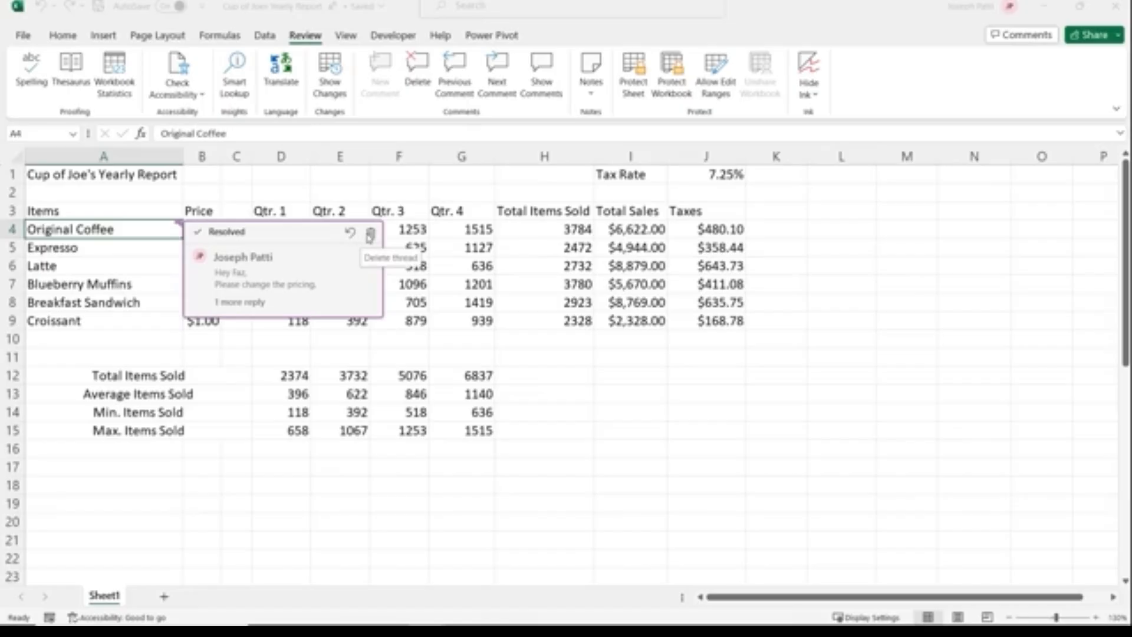
left_click(370, 233)
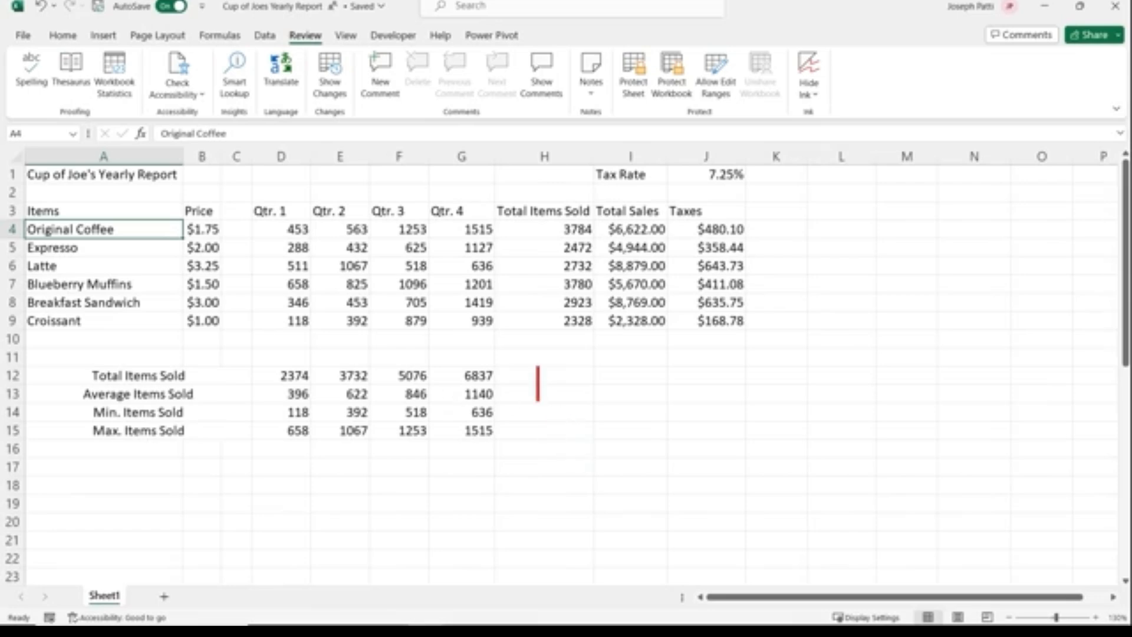
type("column ri")
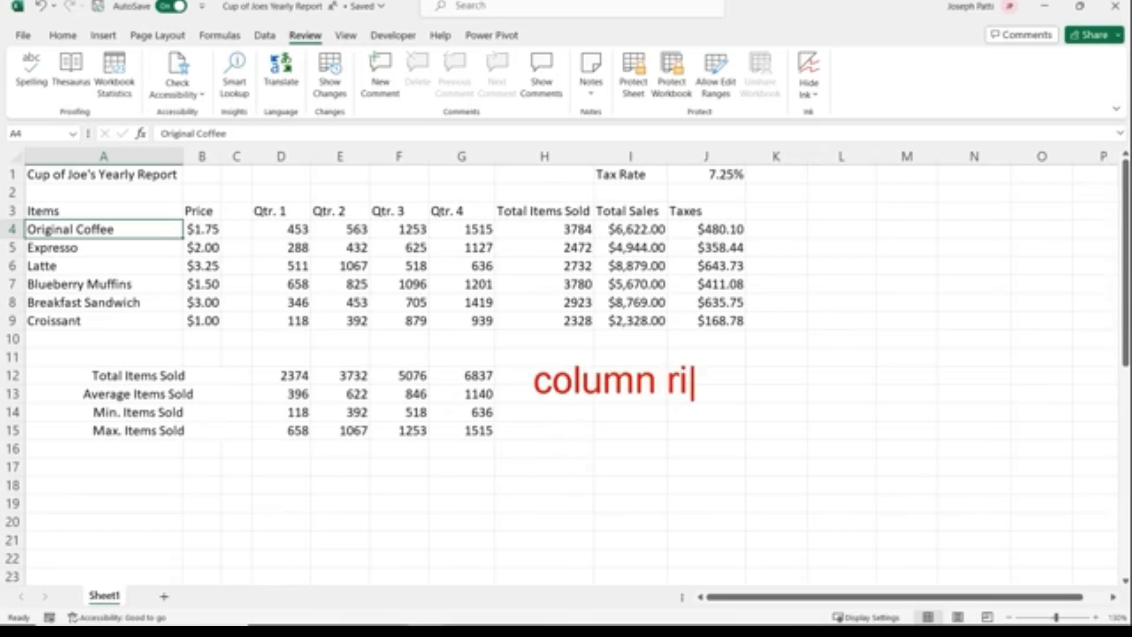
type("ght")
key("Return")
type("row above")
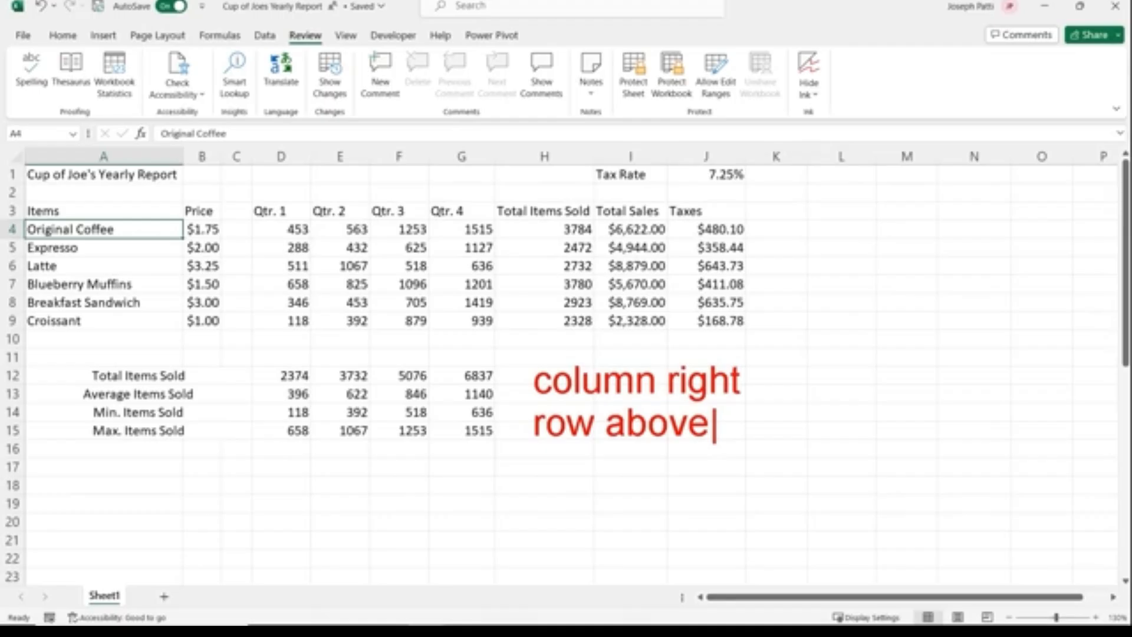
key("Escape")
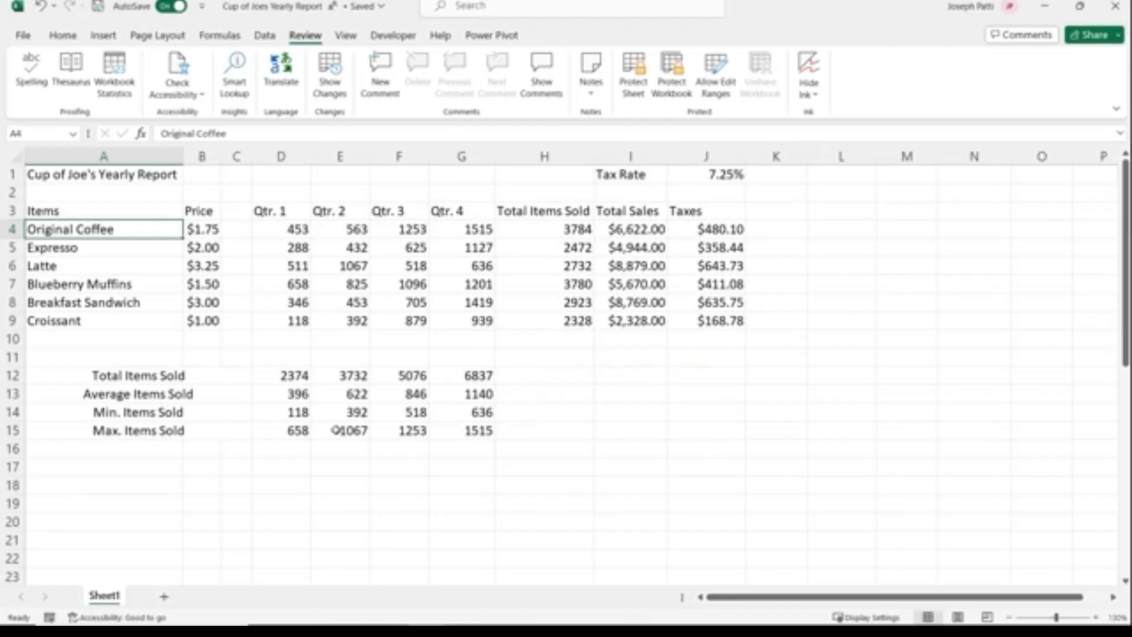
key("ctrl+2")
mouse_move(119, 342)
left_mouse_down()
mouse_move(86, 342)
mouse_move(79, 359)
left_mouse_up()
mouse_move(22, 193)
left_mouse_down()
mouse_move(207, 285)
mouse_move(750, 335)
left_mouse_up()
mouse_move(61, 370)
left_mouse_down()
mouse_move(324, 446)
mouse_move(502, 445)
left_mouse_up()
key("Escape")
Insert a blank row above the Total Items Sold row and select cell A12
left_click(10, 375)
right_click(10, 375)
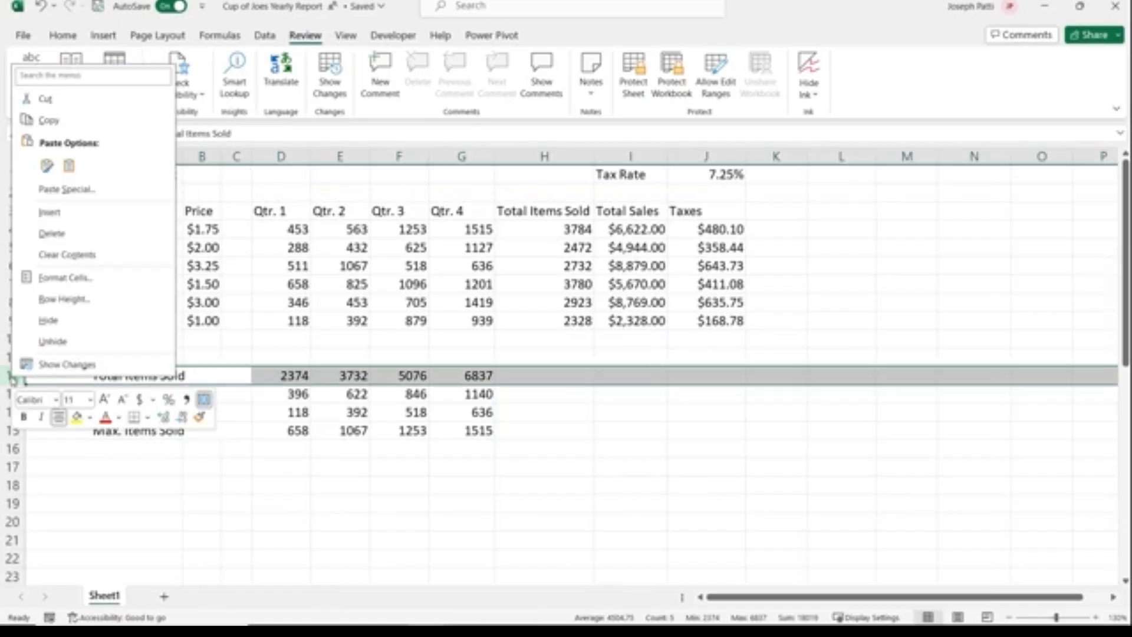
left_click(69, 217)
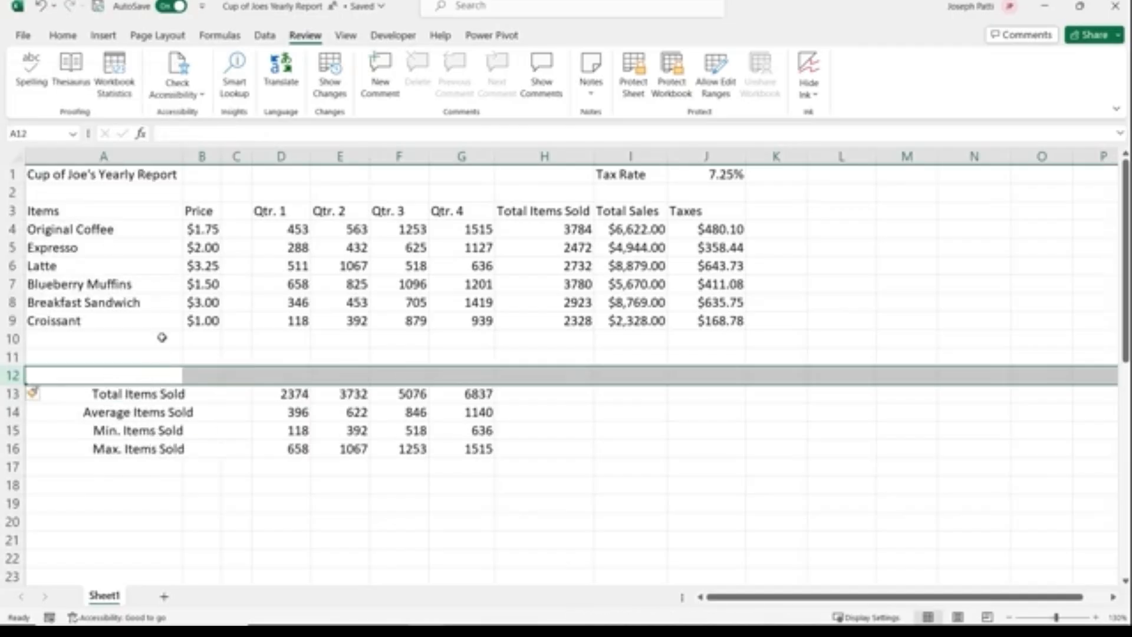
left_click(162, 373)
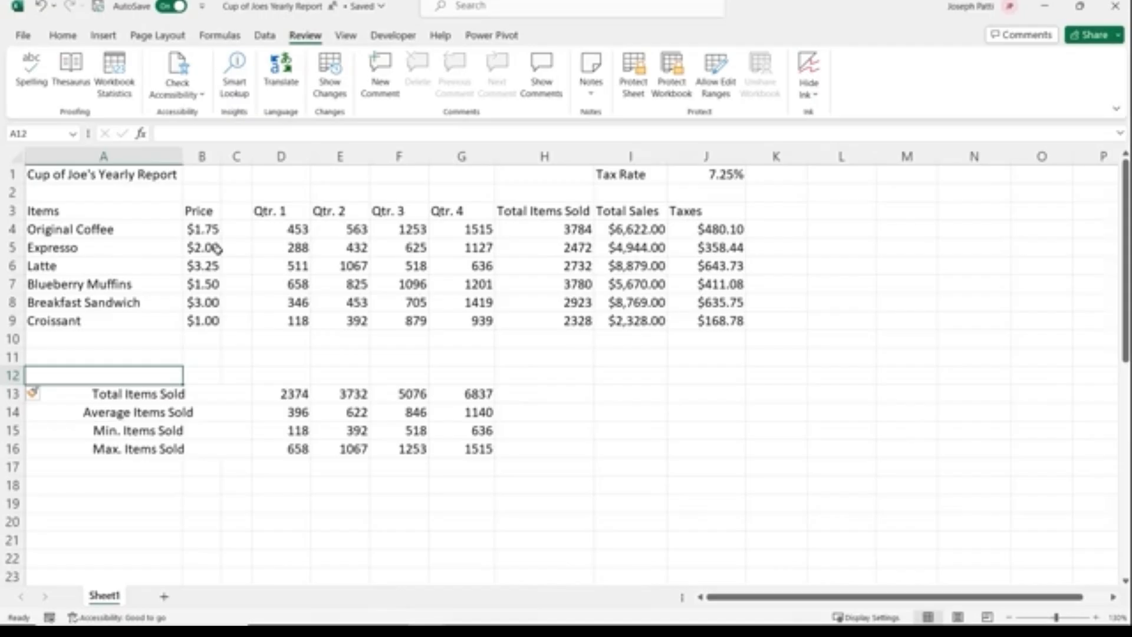
Insert three blank columns before column A, adding them one at a time
left_click(104, 156)
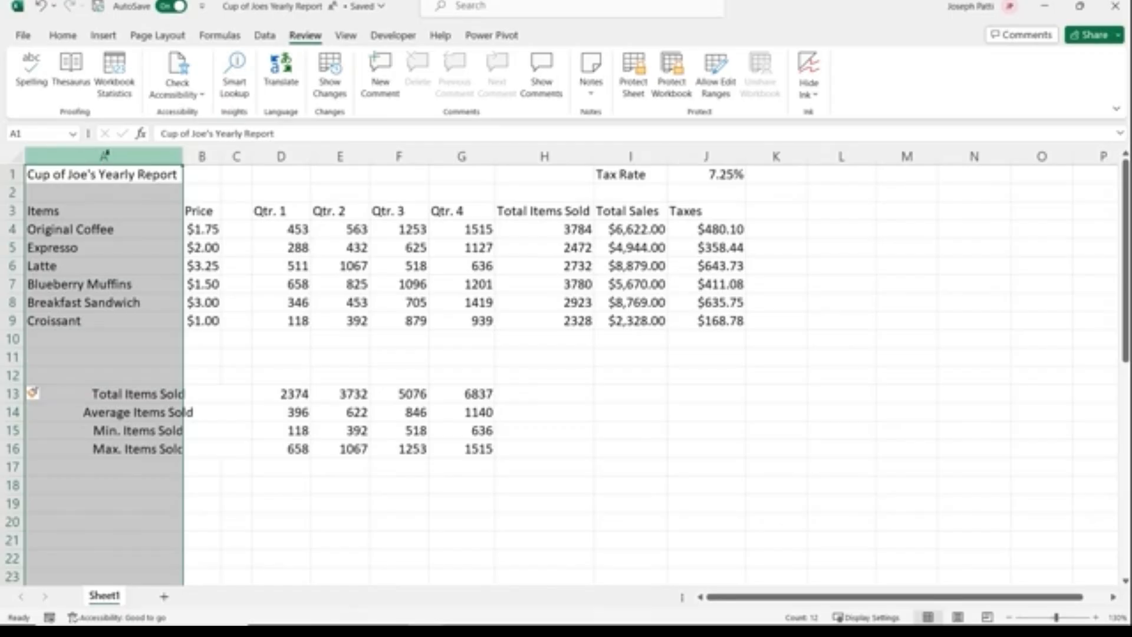
right_click(105, 156)
left_click(159, 304)
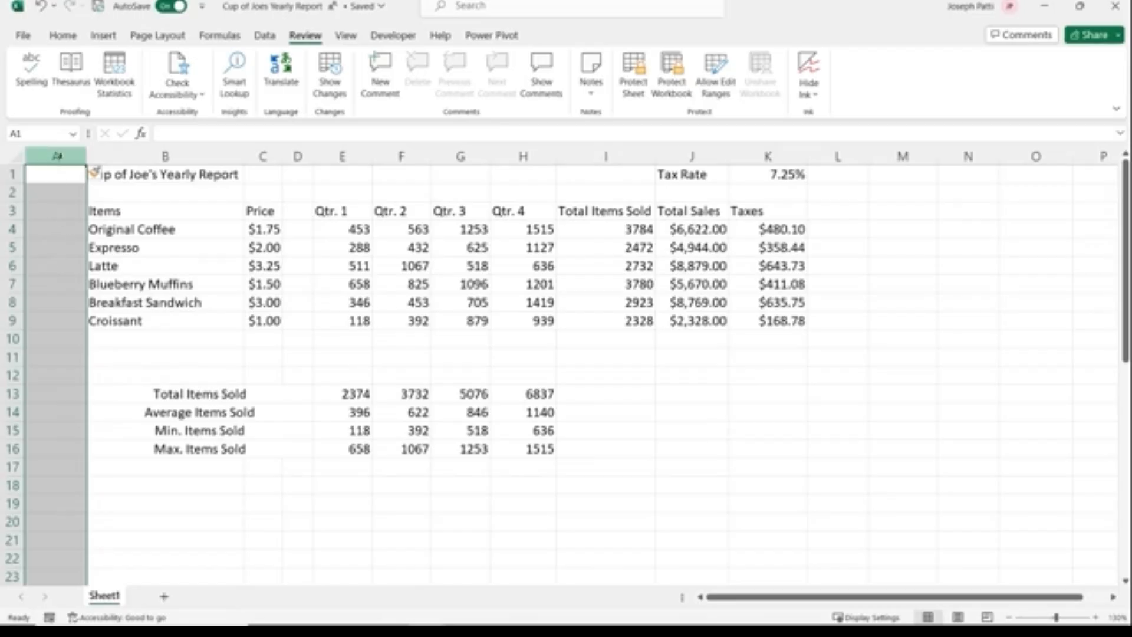
right_click(54, 157)
left_click(96, 307)
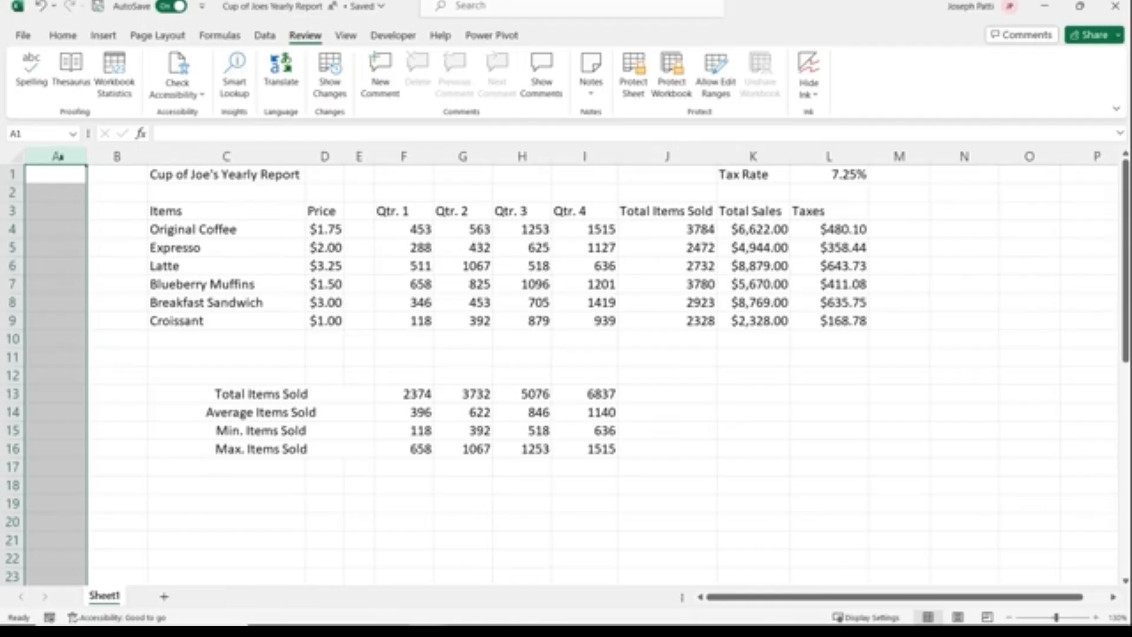
right_click(55, 156)
left_click(96, 306)
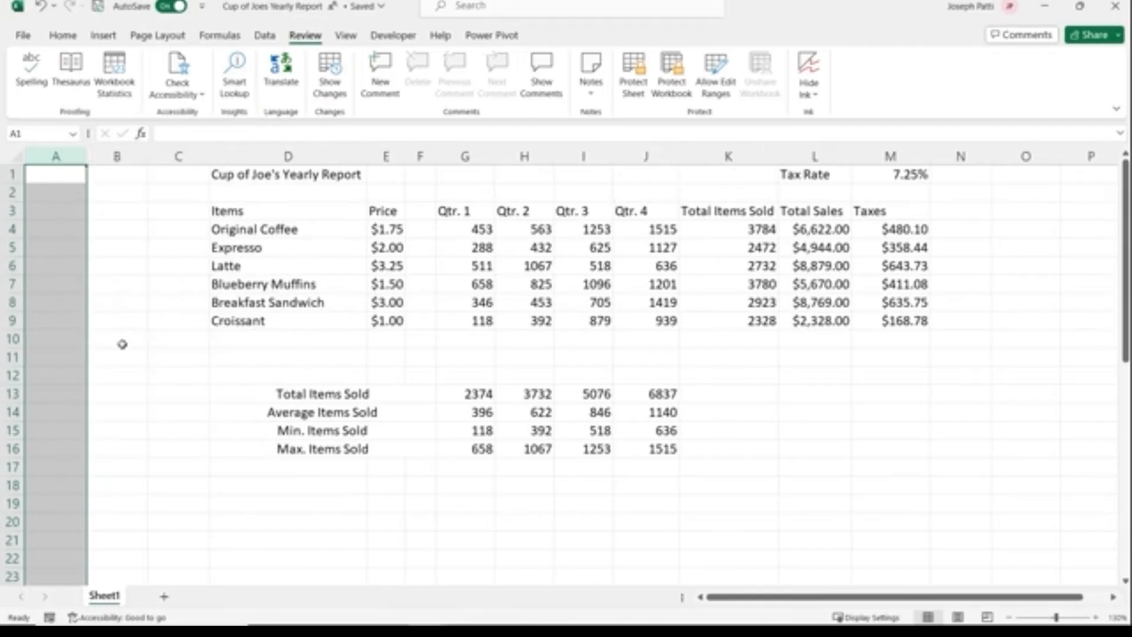
Delete the three blank columns A through C together
left_click_drag(56, 156, 166, 156)
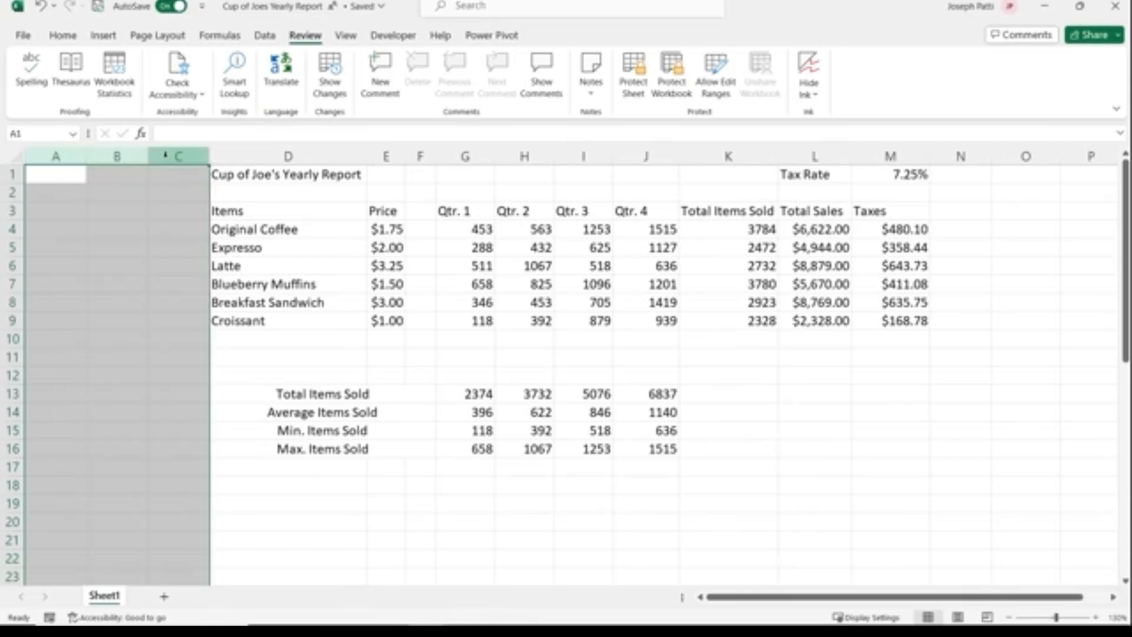
left_click_drag(57, 156, 165, 156)
right_click(168, 158)
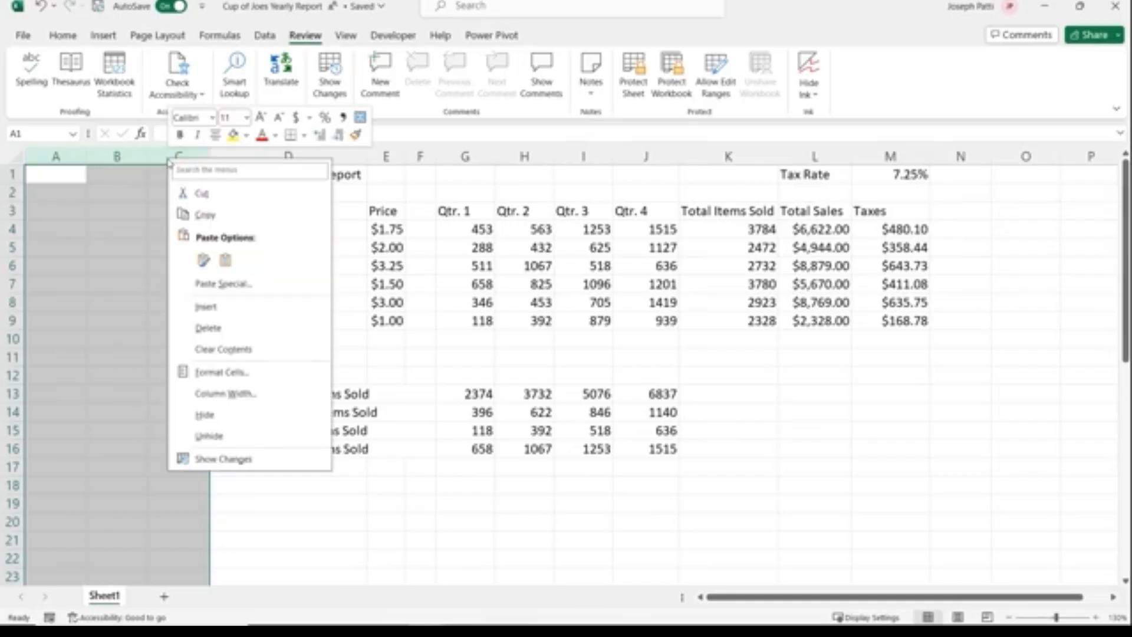
left_click(209, 328)
Insert three blank columns at once in front of the report by using columns A through C as the selection
left_click(156, 156)
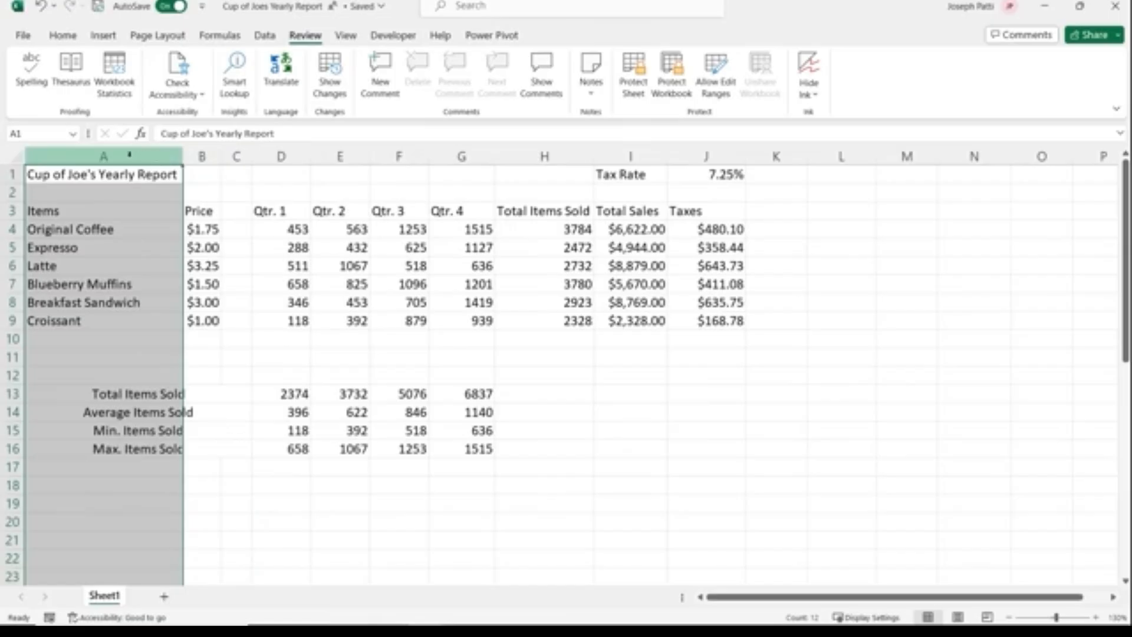
right_click(128, 154)
left_click(108, 152)
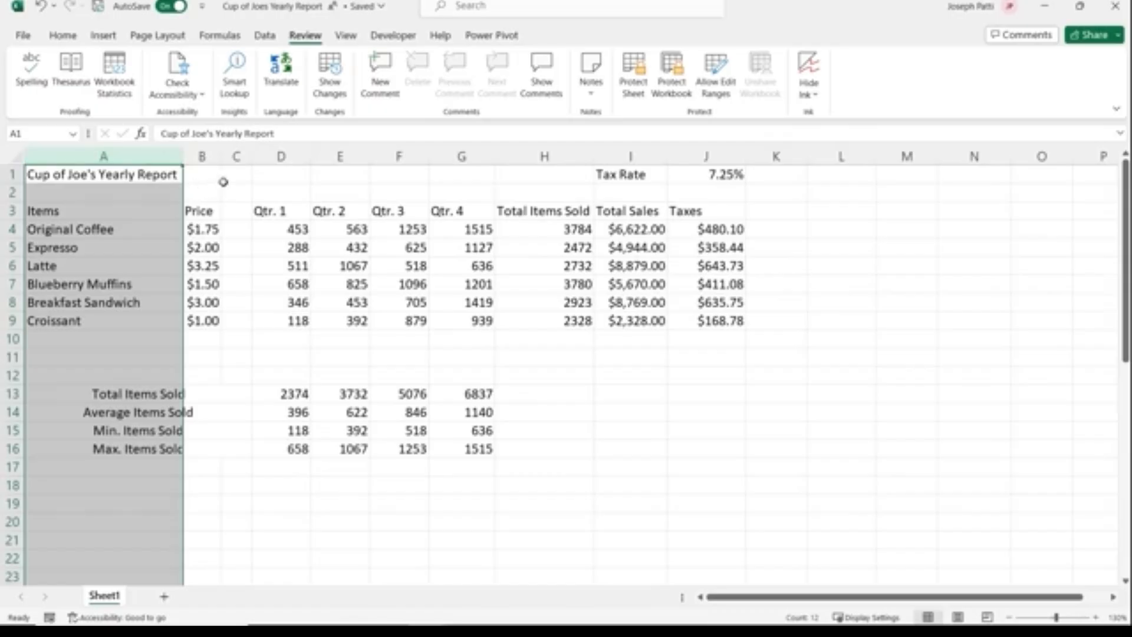
left_click_drag(235, 156, 142, 156)
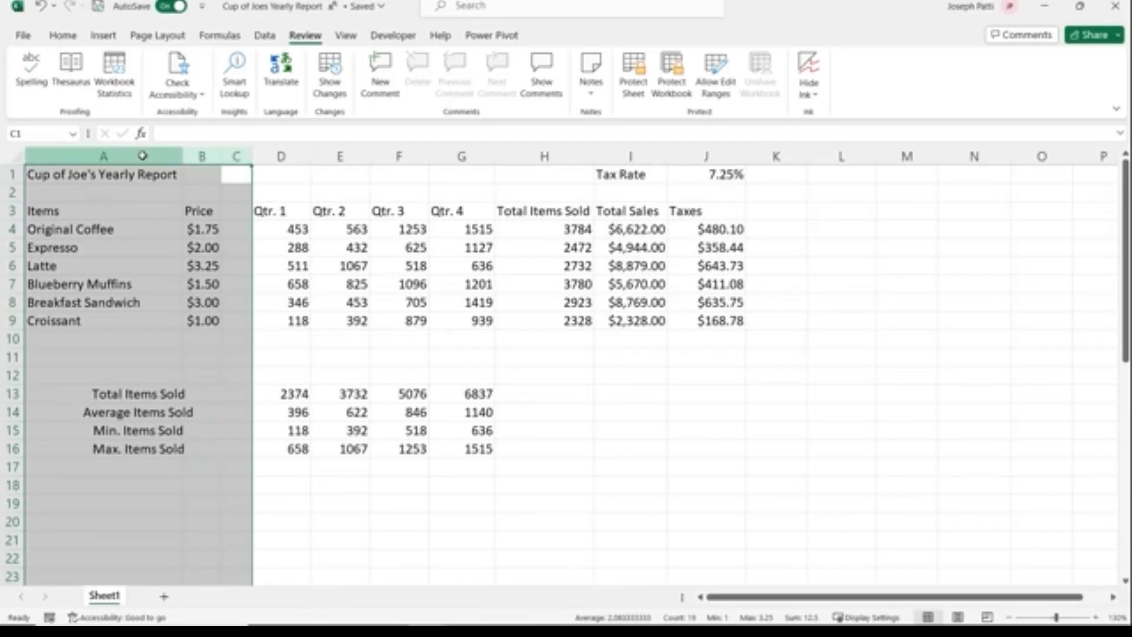
right_click(144, 156)
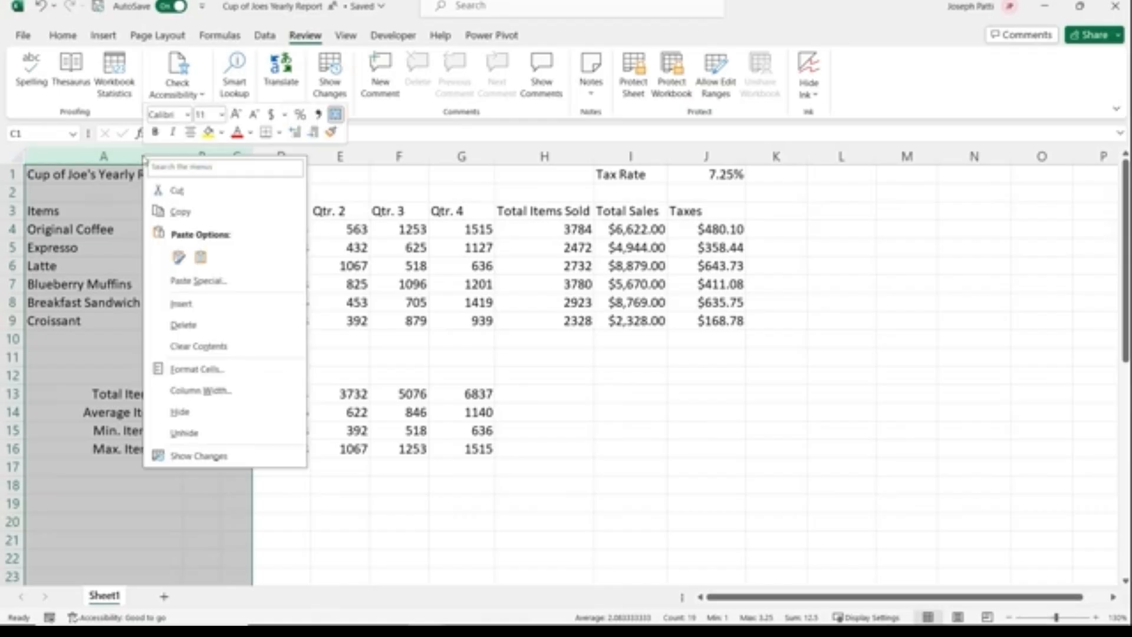
left_click(183, 305)
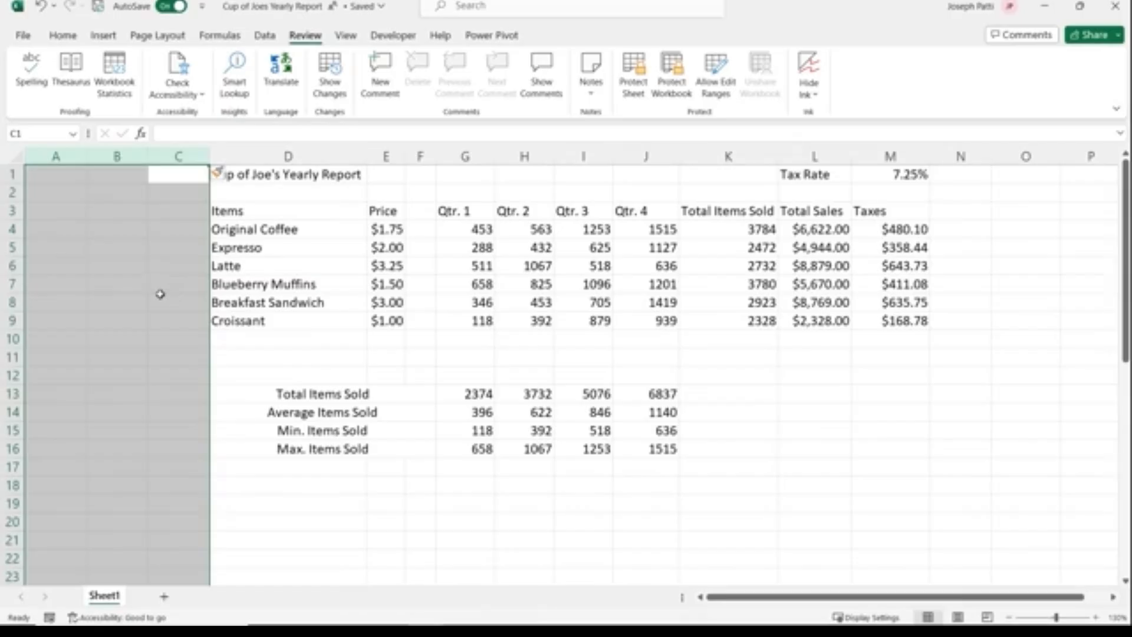
Enter the headers Date in A3 and Notes in B3, and widen the Notes column
left_click(58, 212)
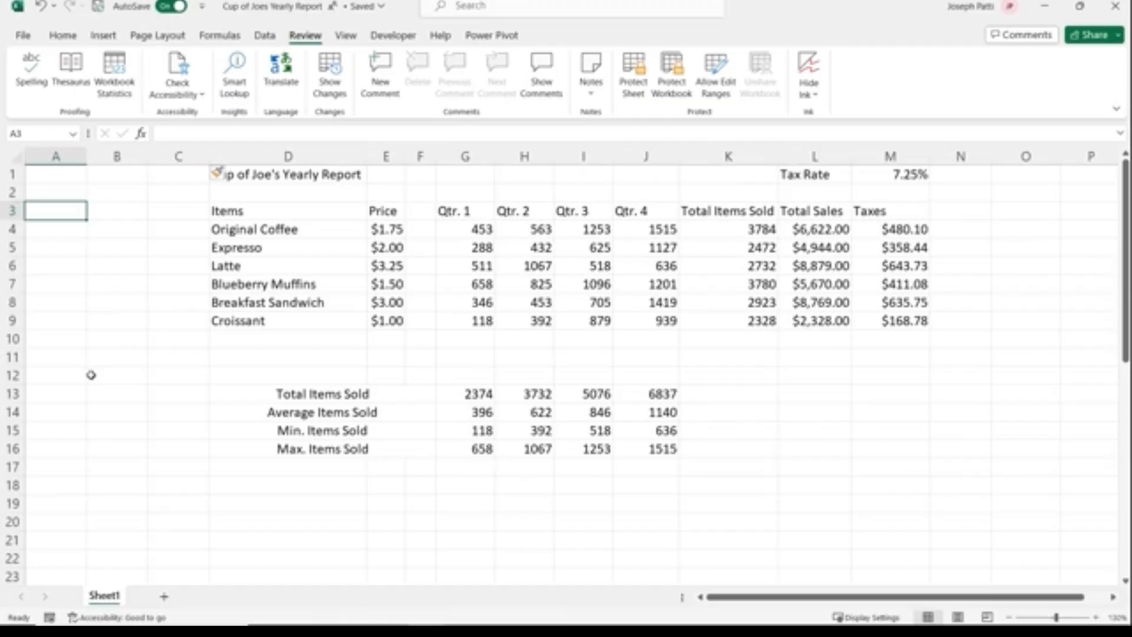
type("Date")
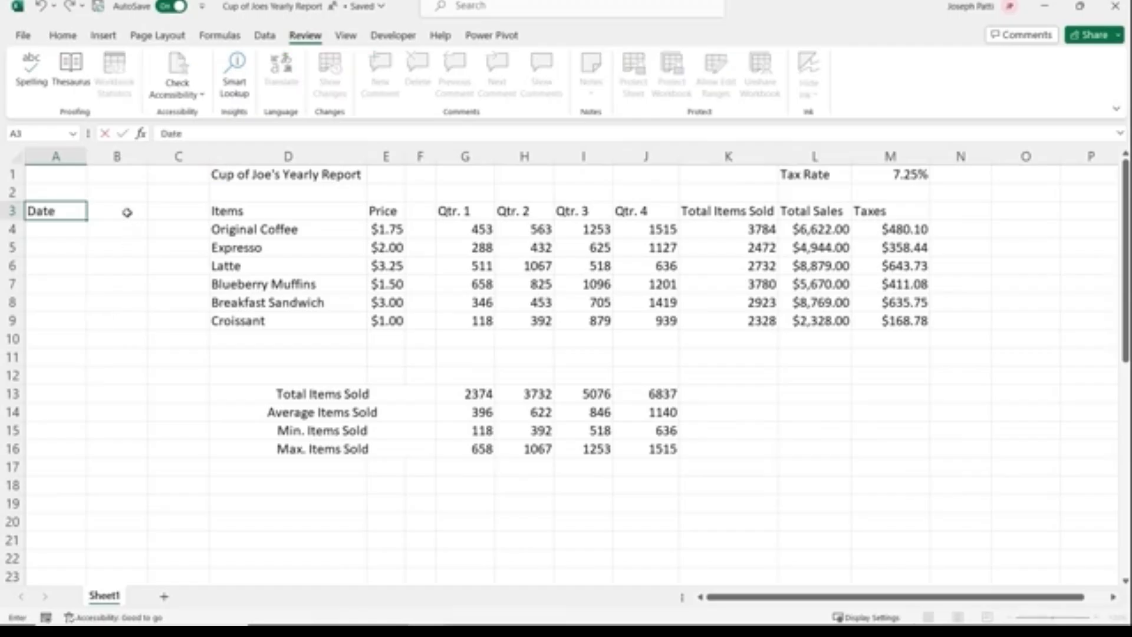
left_click(127, 212)
type("Notes")
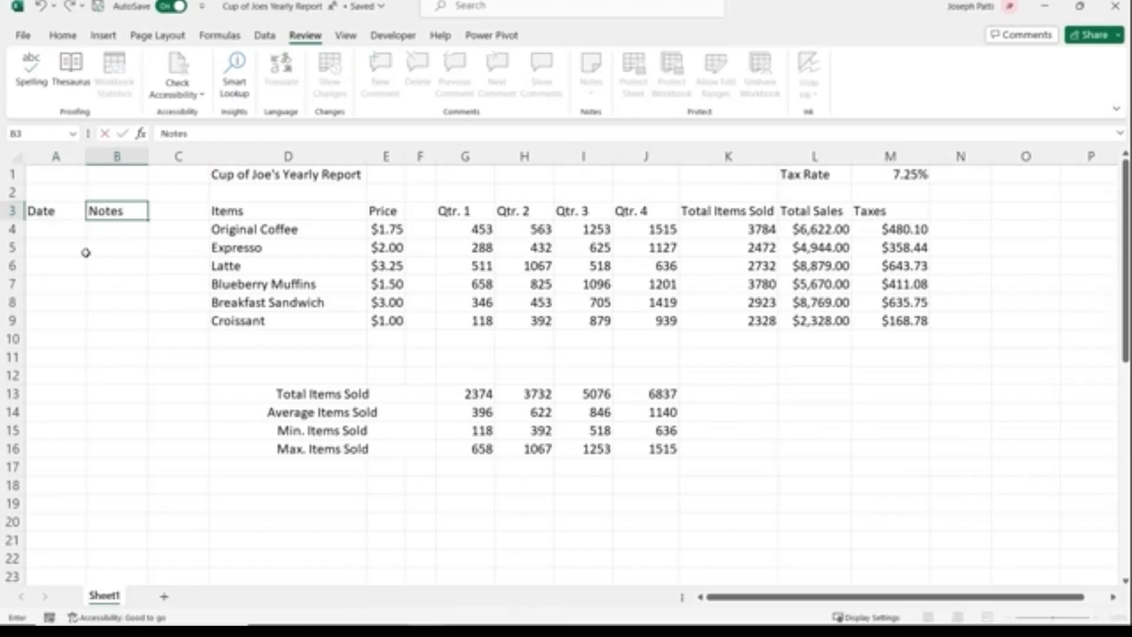
left_click(82, 248)
left_click_drag(151, 159, 208, 166)
scroll(265, 232, "down", 1, "ctrl")
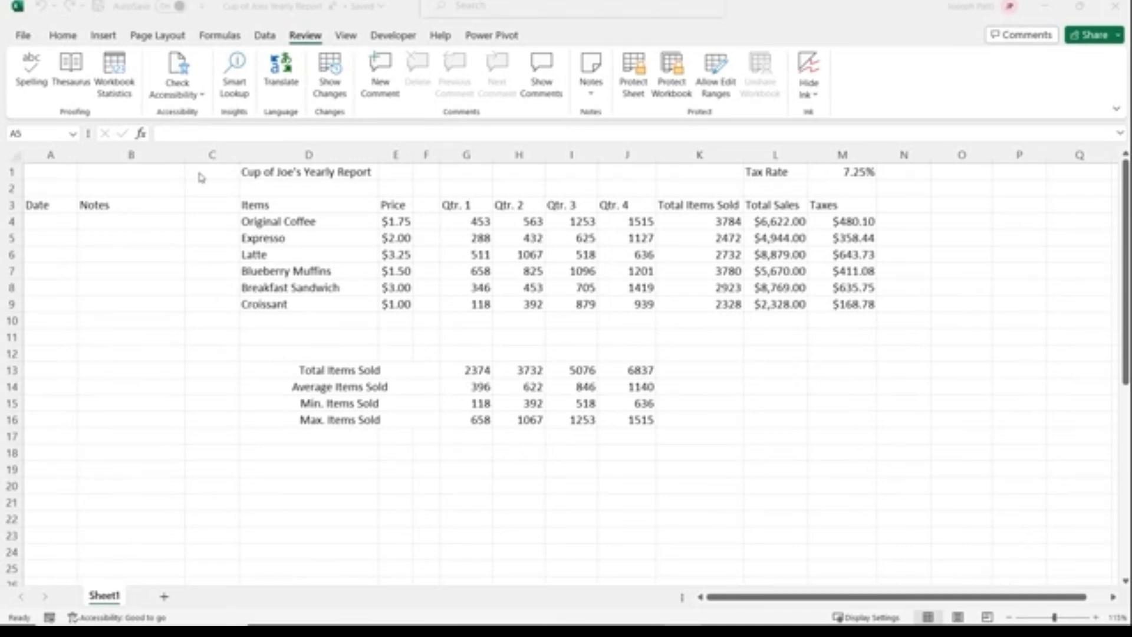
left_click_drag(233, 173, 71, 173)
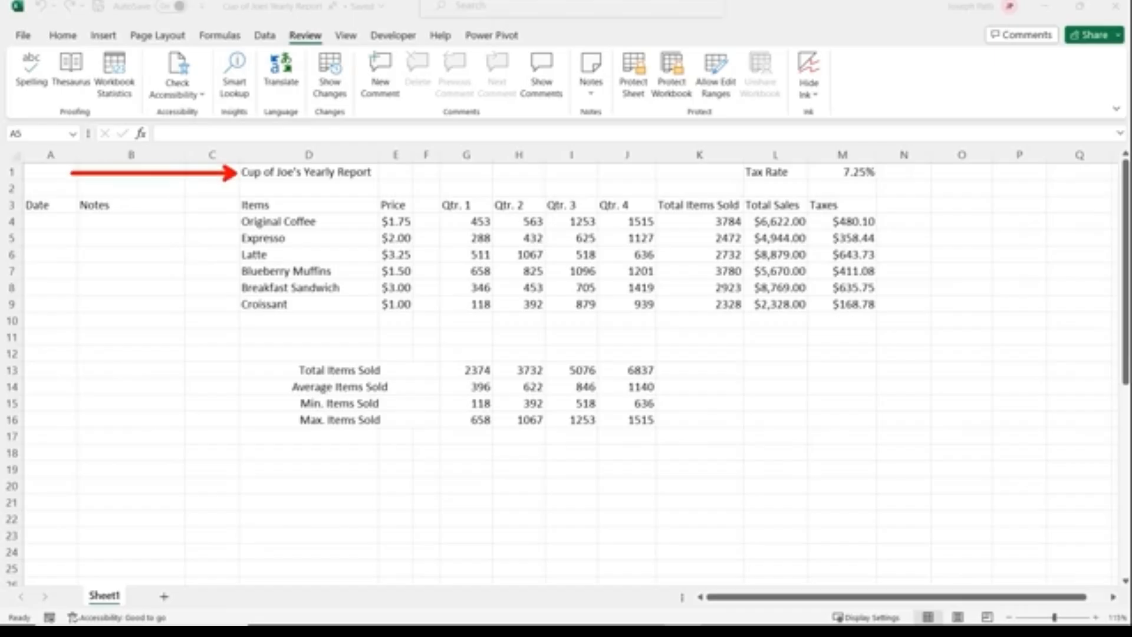
key("Escape")
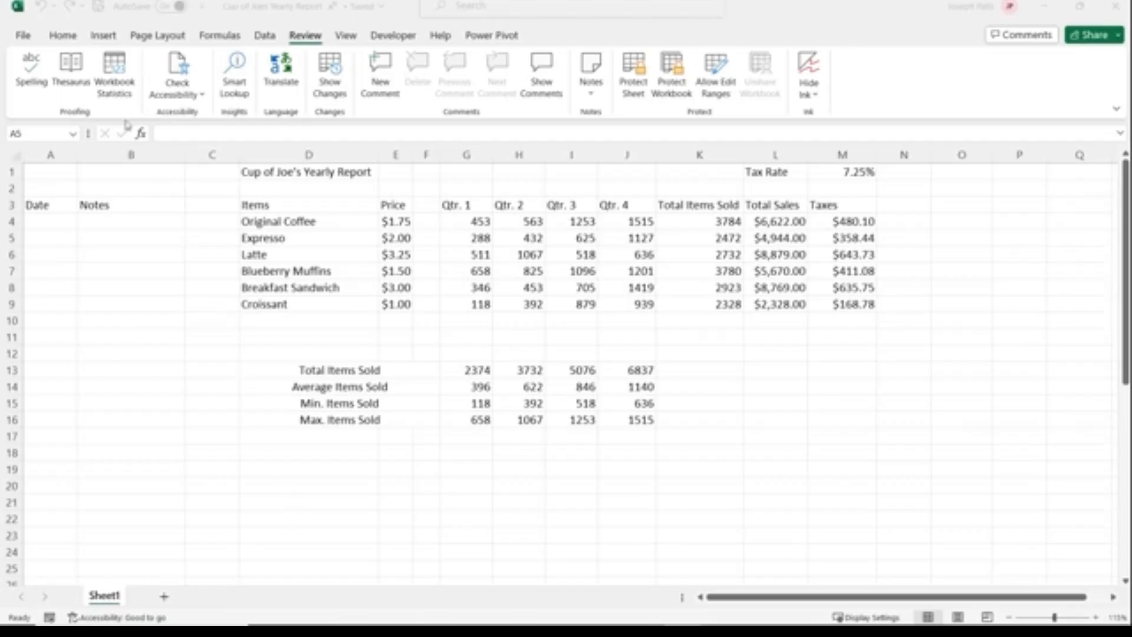
Cut the report title from cell D1 and paste it into cell A1
left_click(63, 36)
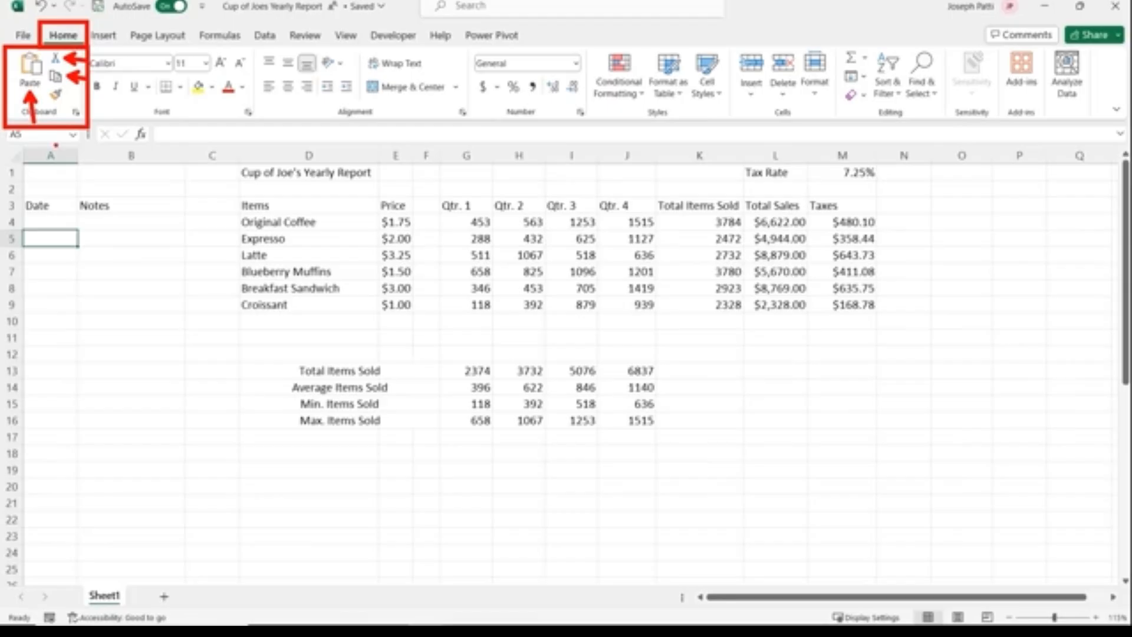
left_click(318, 176)
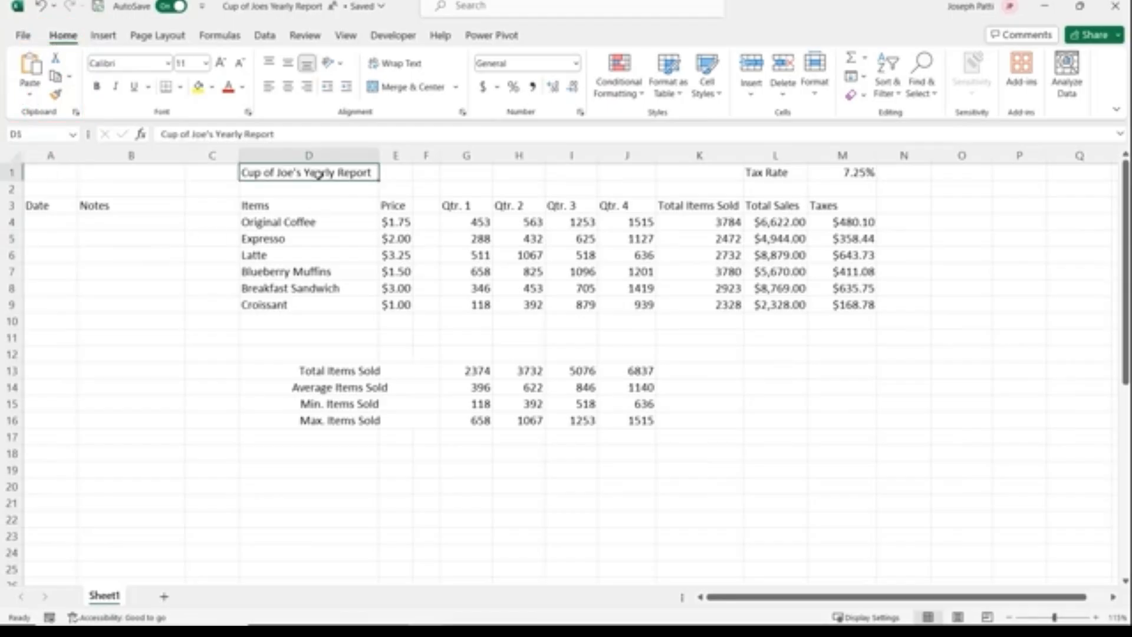
left_click(56, 61)
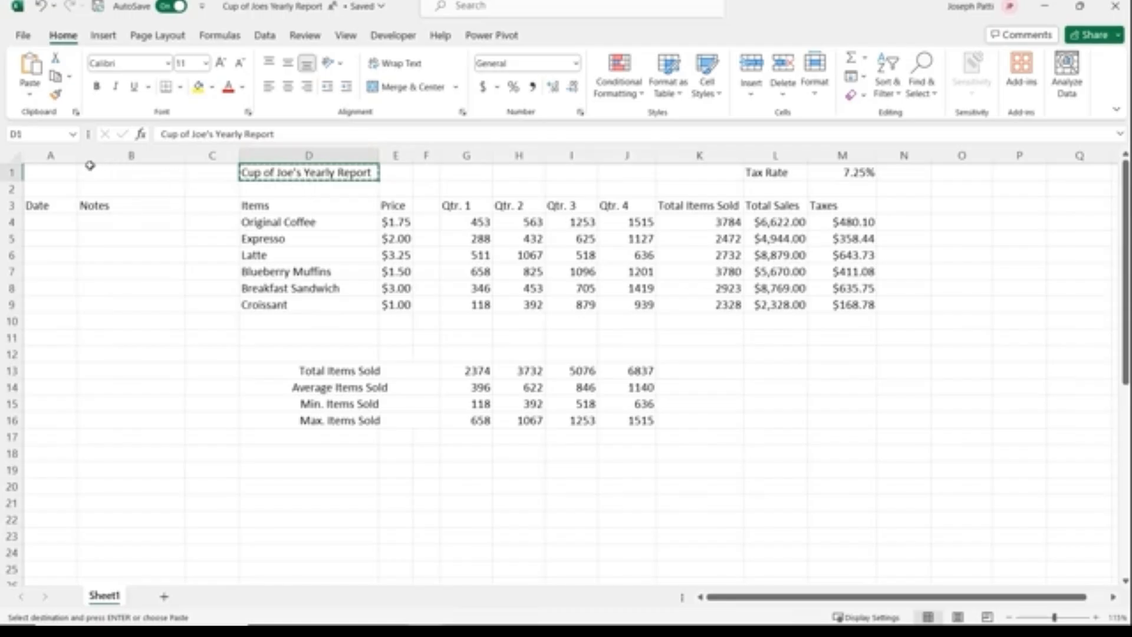
left_click(67, 172)
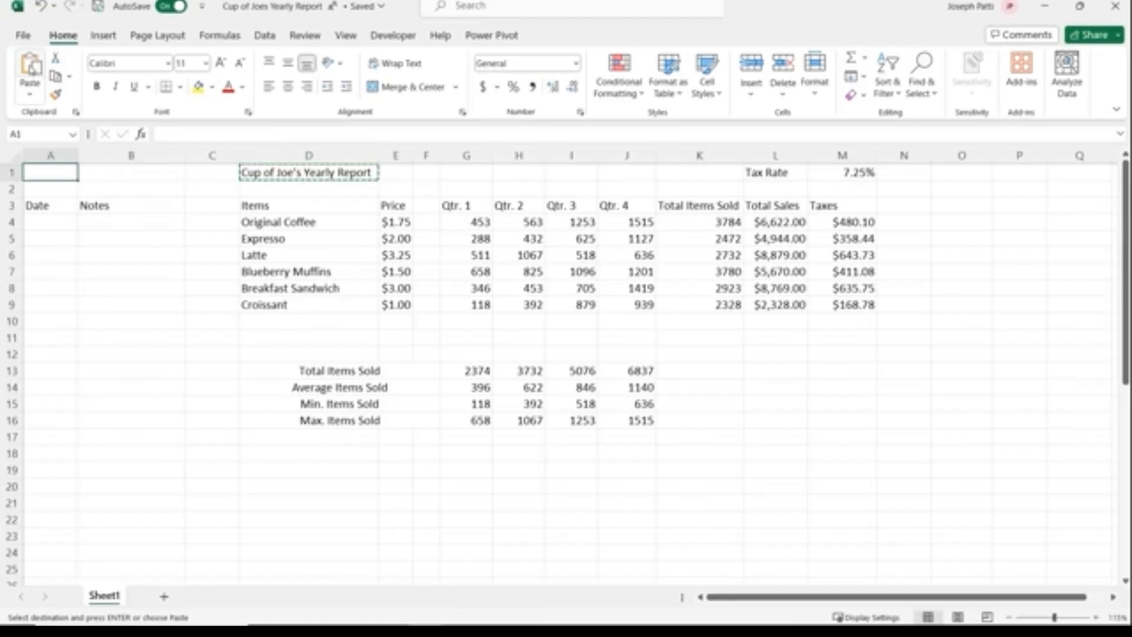
left_click(32, 70)
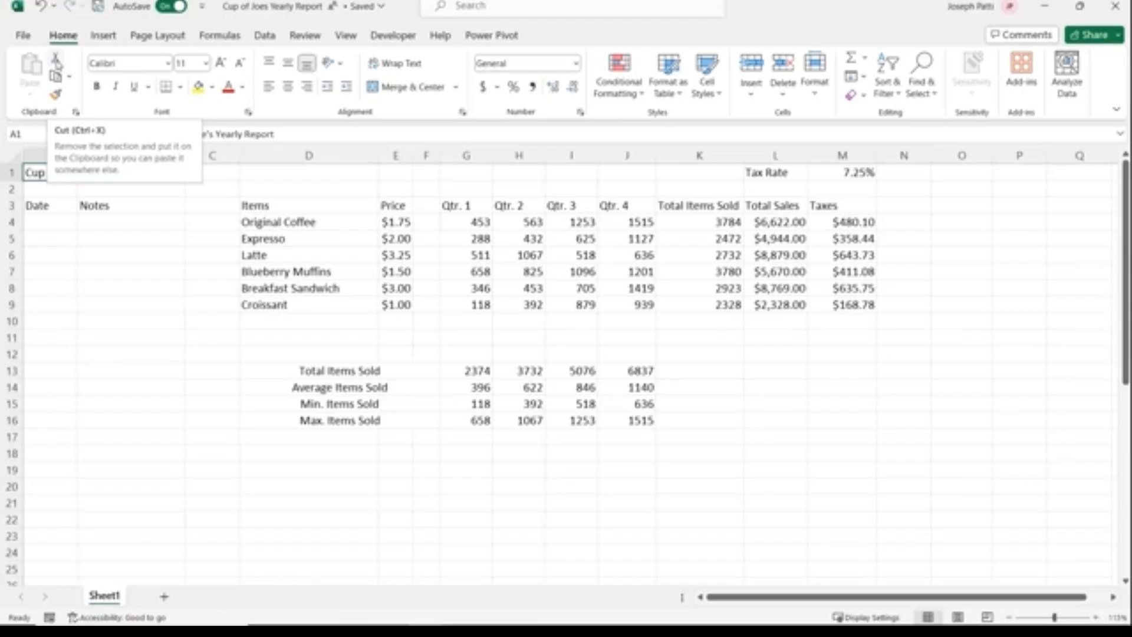
Move the report title from cell A1 back to cell D1
left_click(57, 77)
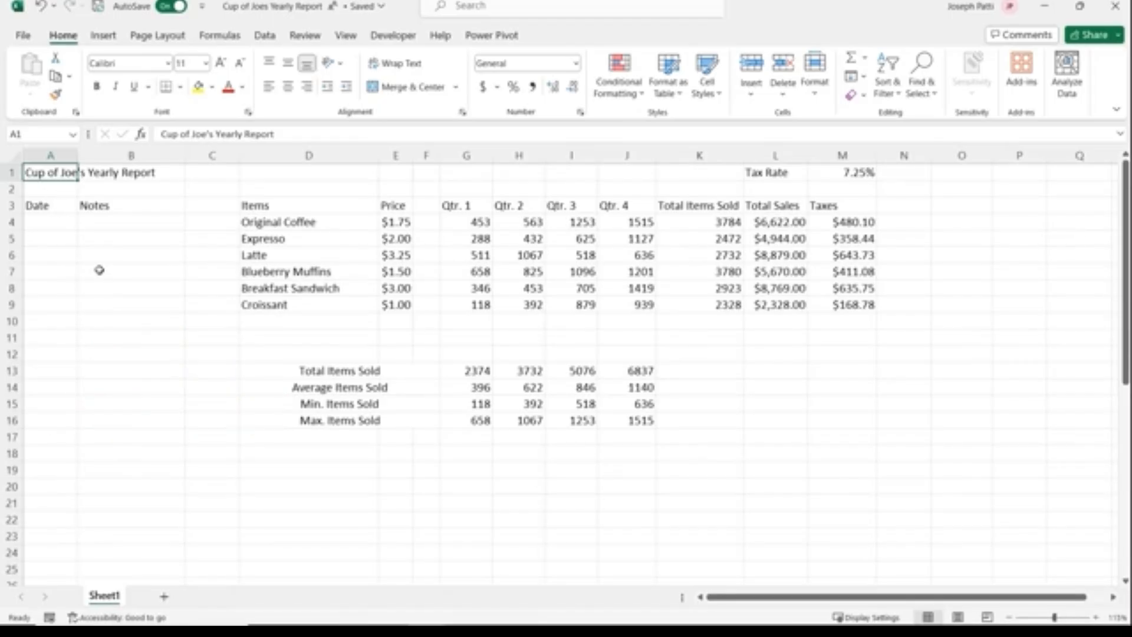
key("ctrl+c")
left_click(310, 175)
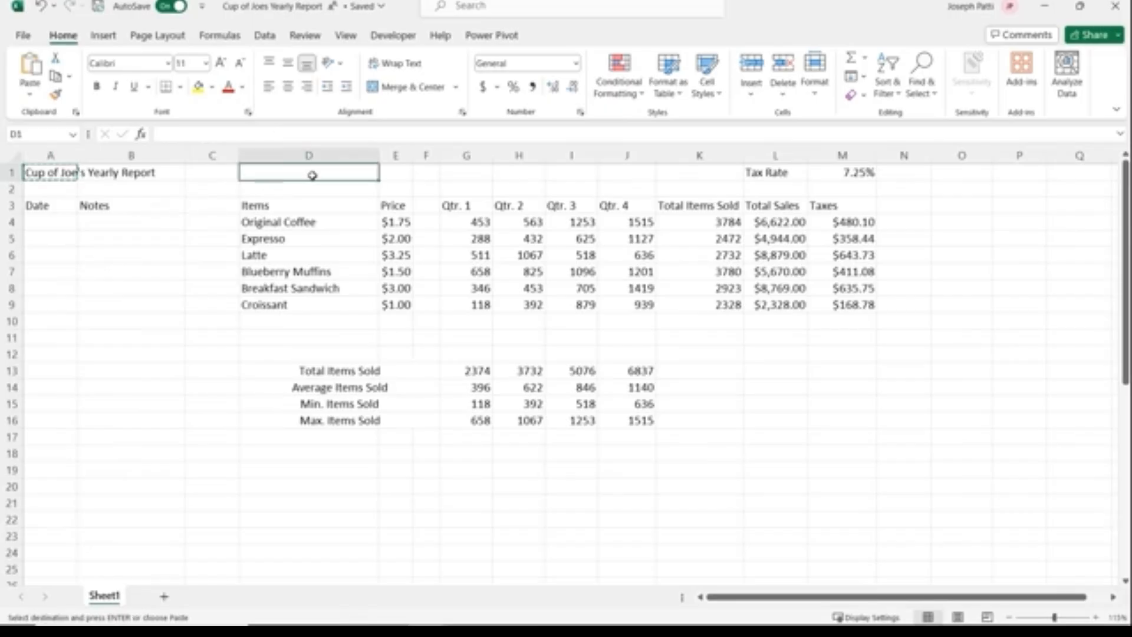
key("ctrl+v")
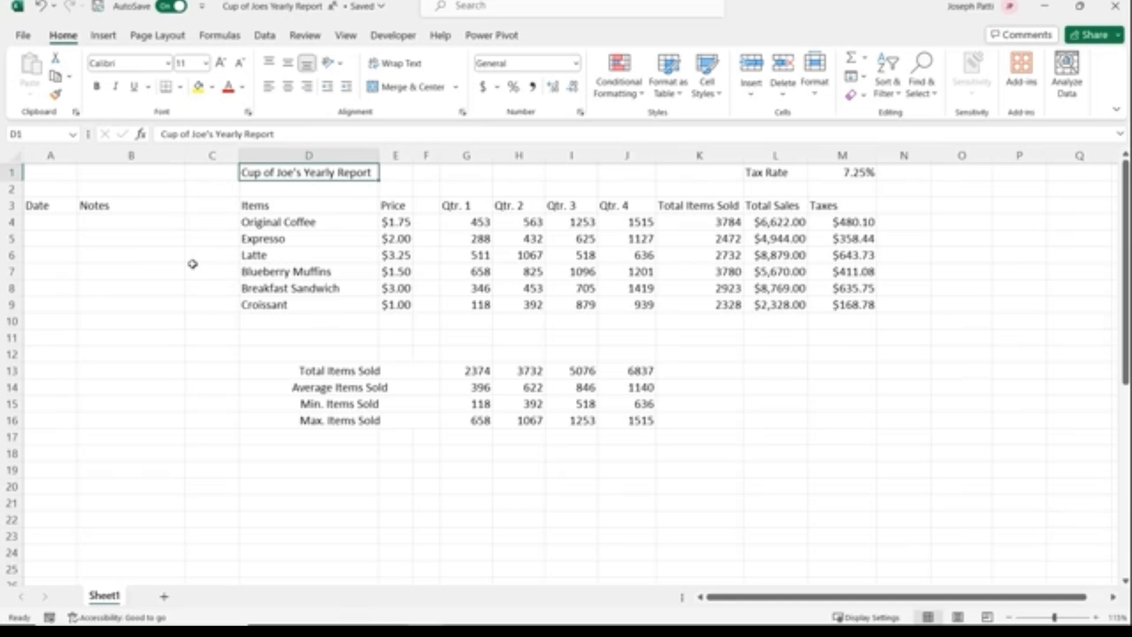
Try copying the report title from D1 into A1, undo the paste, and select D1 again
key("ctrl+x")
left_click(50, 172)
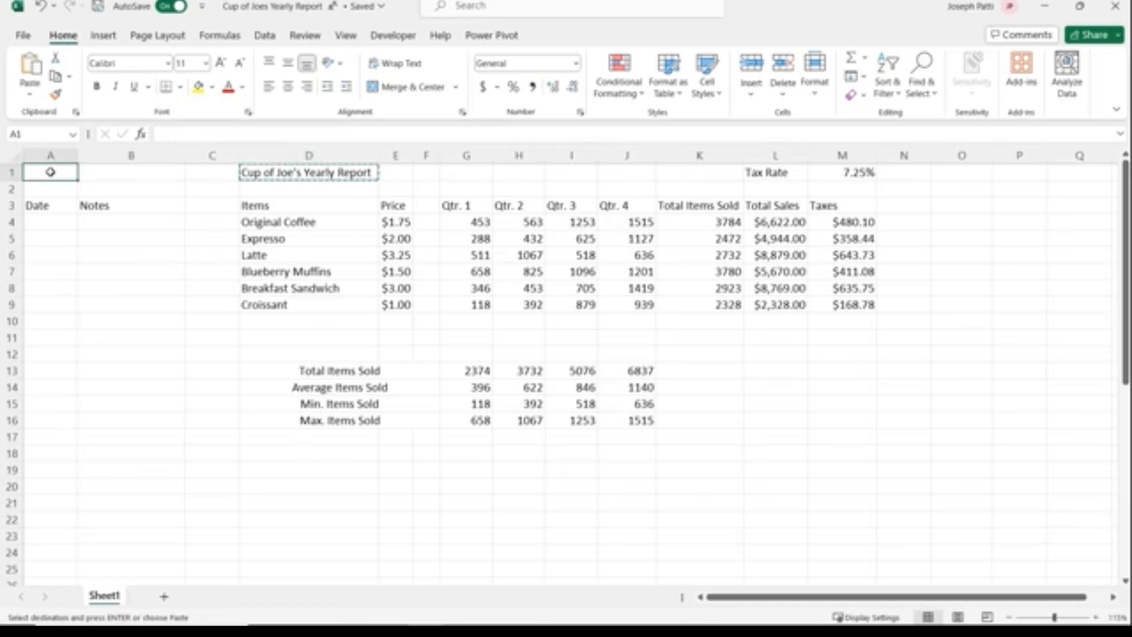
key("ctrl+v")
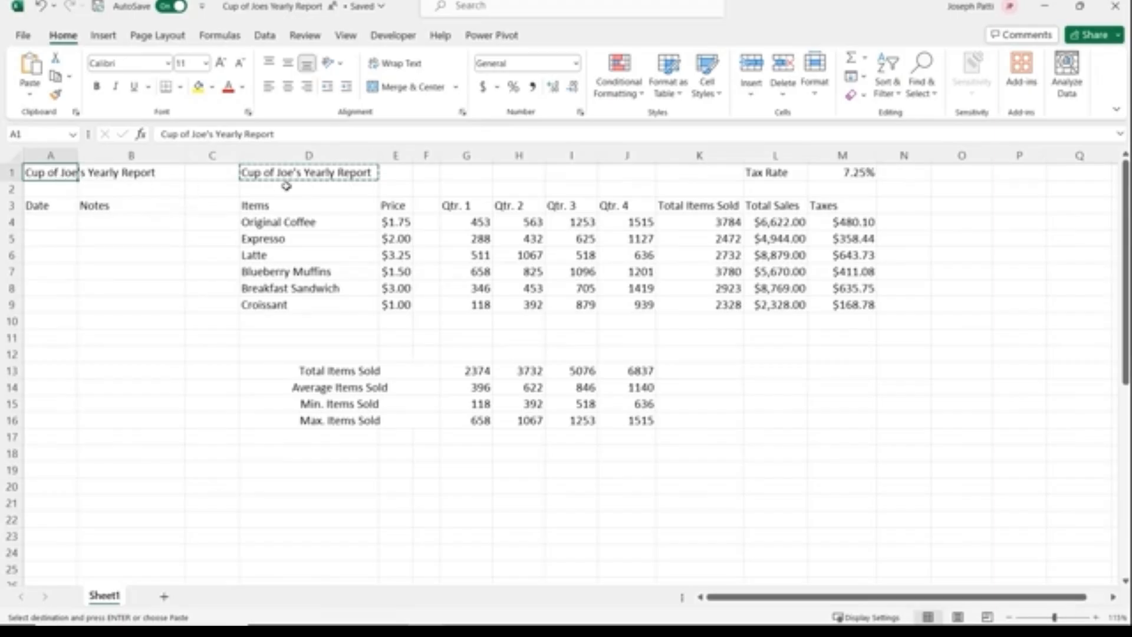
key("ctrl+z")
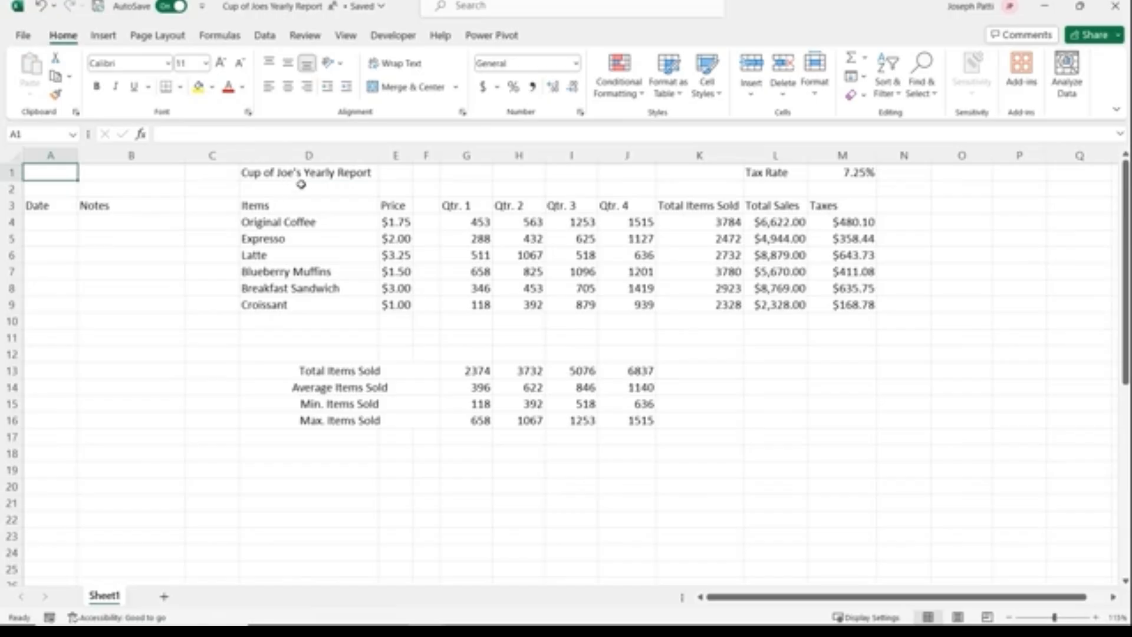
left_click(306, 175)
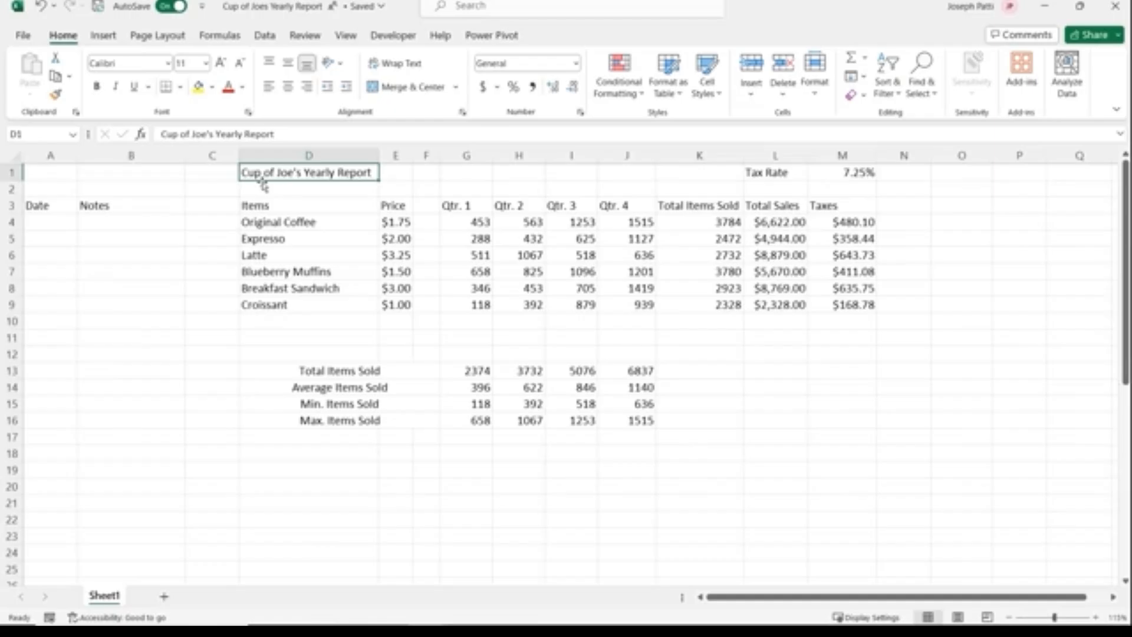
Move the report title from cell D1 to B13 and on to A1, and clear the range B12:B19
left_click_drag(263, 185, 105, 370)
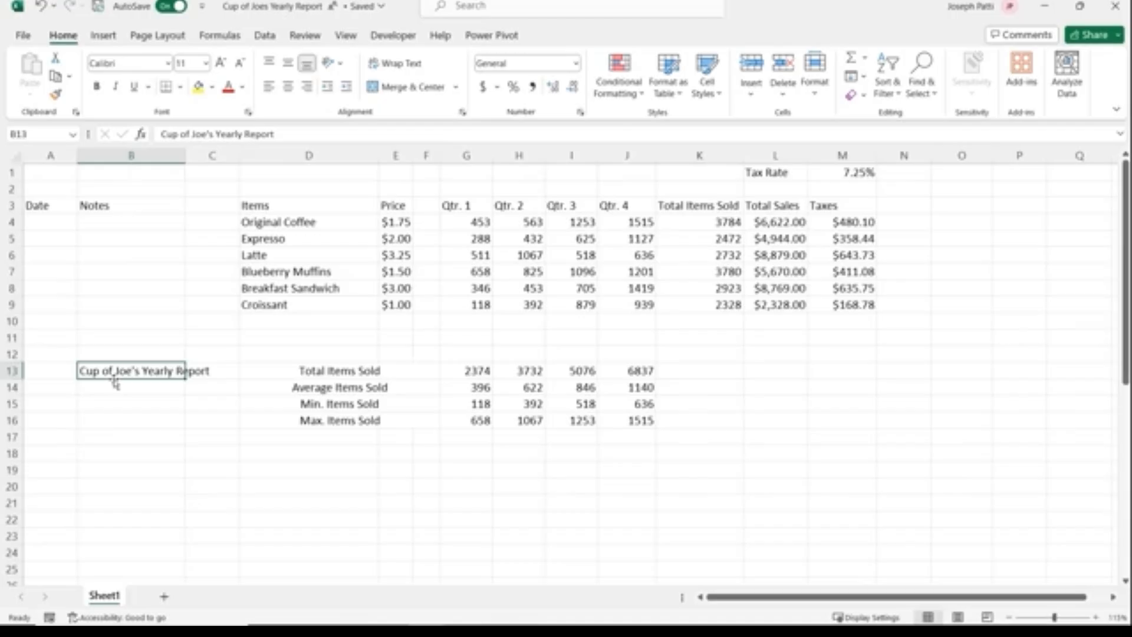
left_click_drag(115, 383, 63, 186)
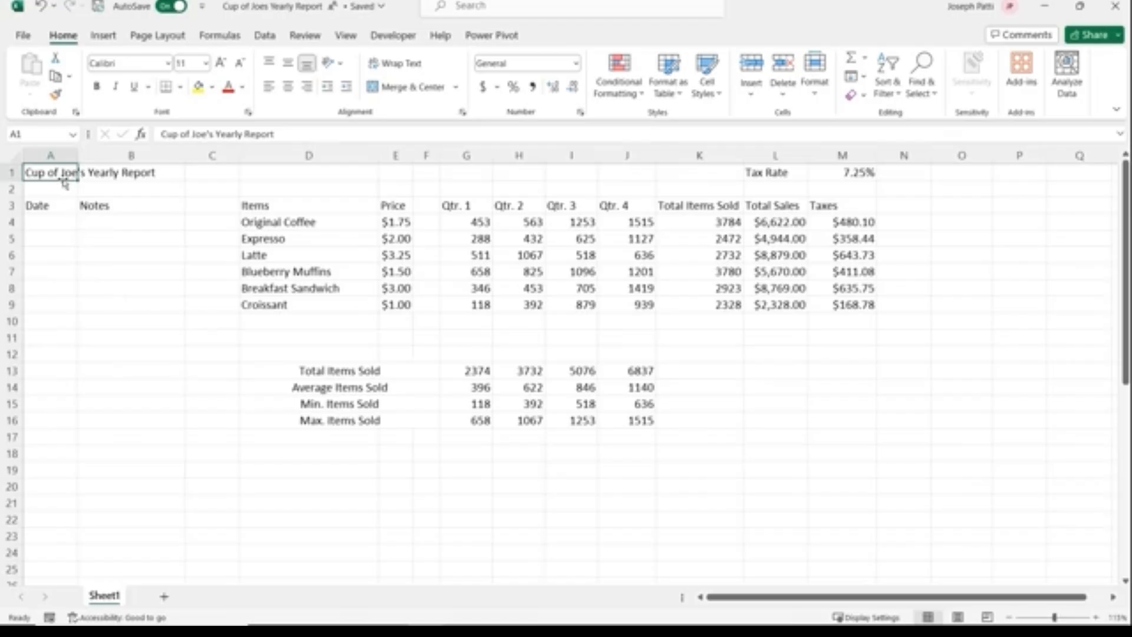
left_click_drag(59, 184, 145, 481)
left_click_drag(154, 354, 163, 472)
key("Delete")
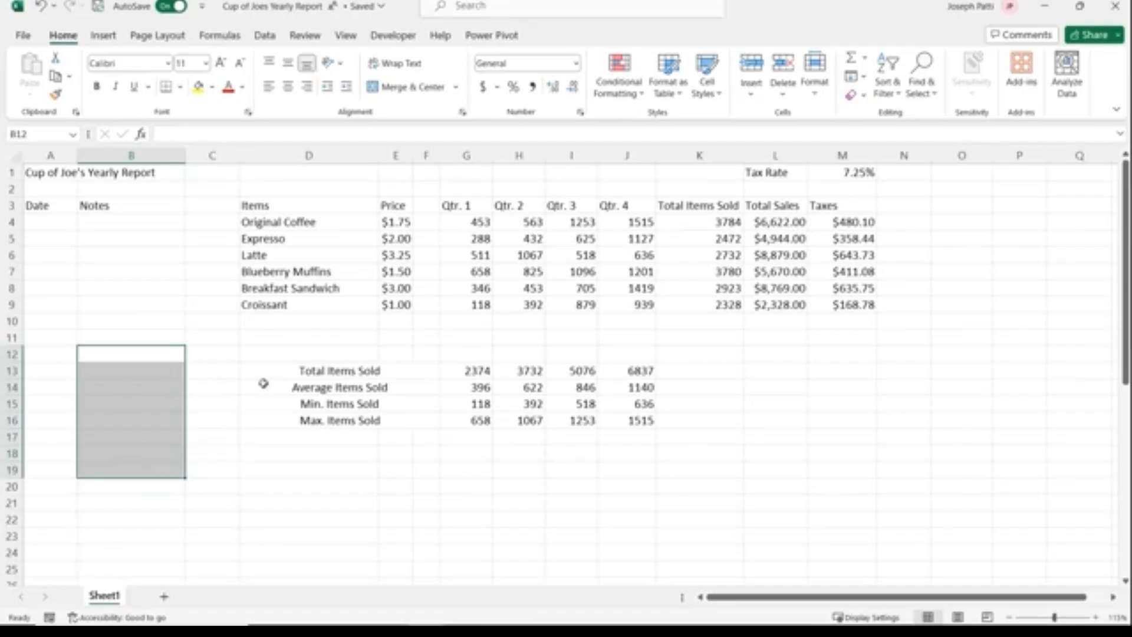
Review the areas to format by selecting the item table D3:M9, title cell A1, block A3:B9 and header row D3:M3 in turn
left_click(282, 204)
mouse_move(281, 204)
left_mouse_down()
mouse_move(766, 311)
mouse_move(849, 307)
left_mouse_up()
left_click_drag(342, 313, 299, 316)
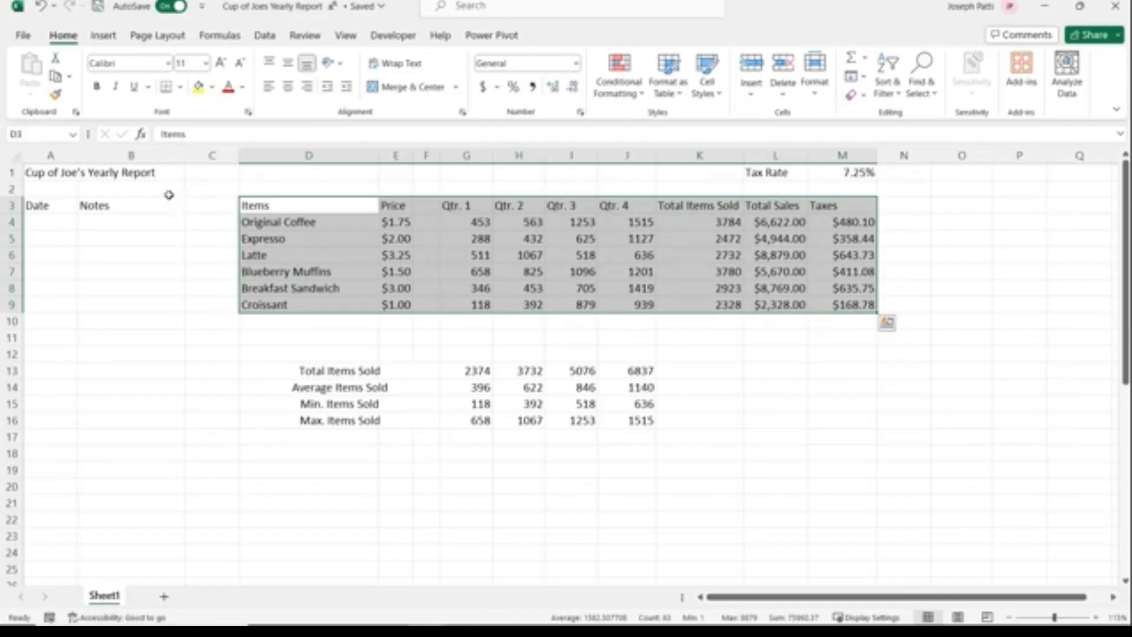
left_click(62, 172)
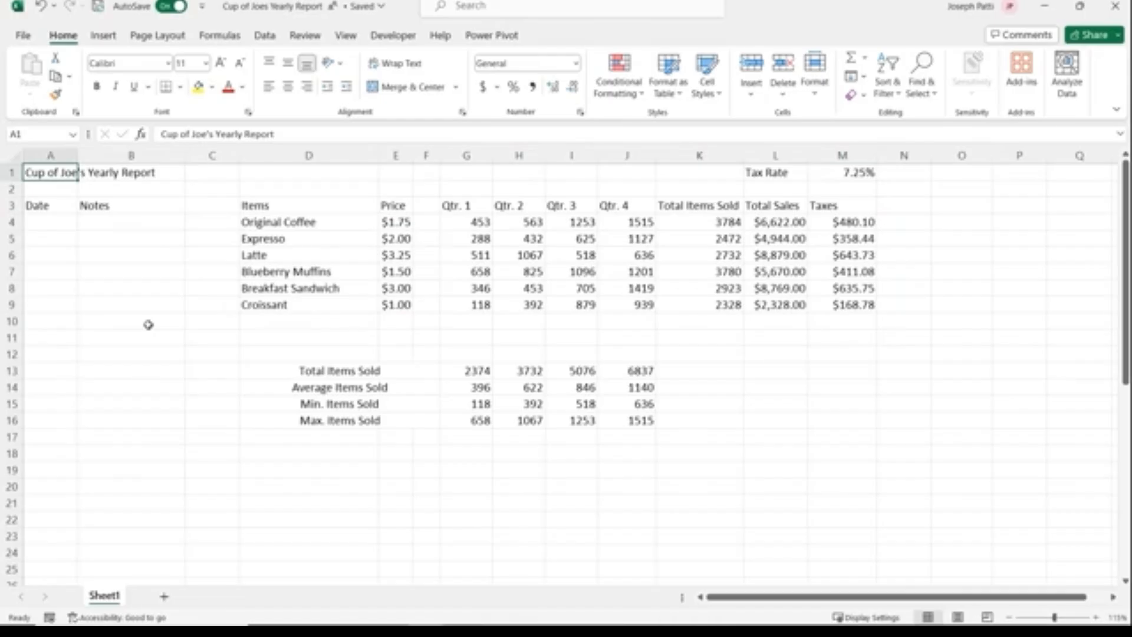
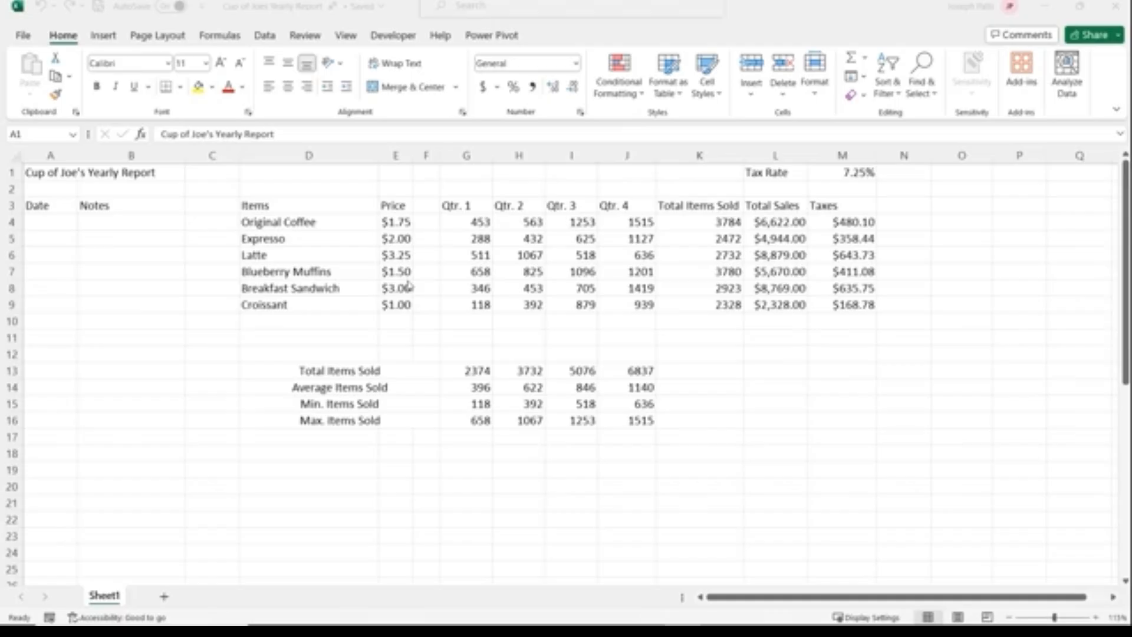
left_click(52, 180)
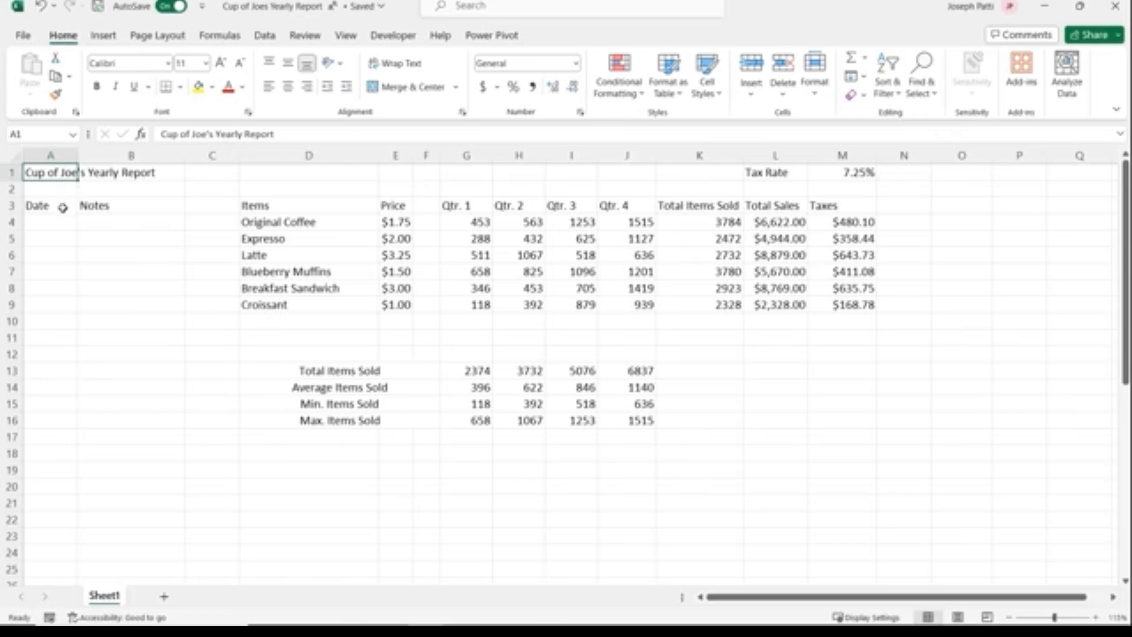
left_click_drag(54, 206, 154, 302)
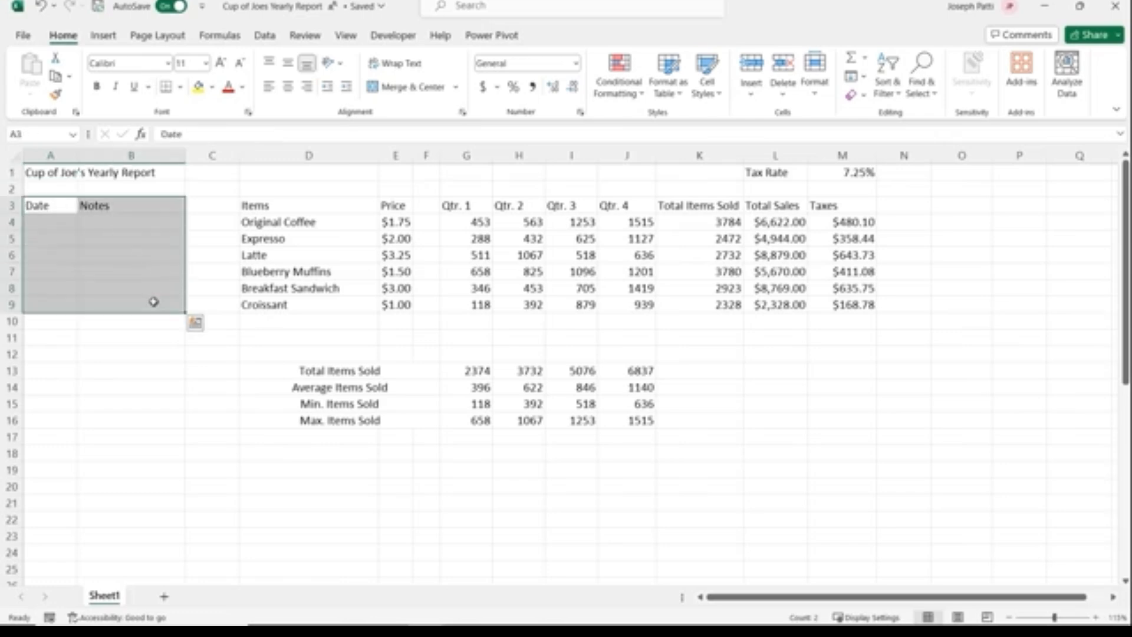
left_click(373, 209)
key("shift+Right")
key("shift+Right")
key("shift+Right")
key("shift+Right")
key("shift+Right")
key("shift+Right")
key("shift+Right")
key("shift+Right")
key("shift+Right")
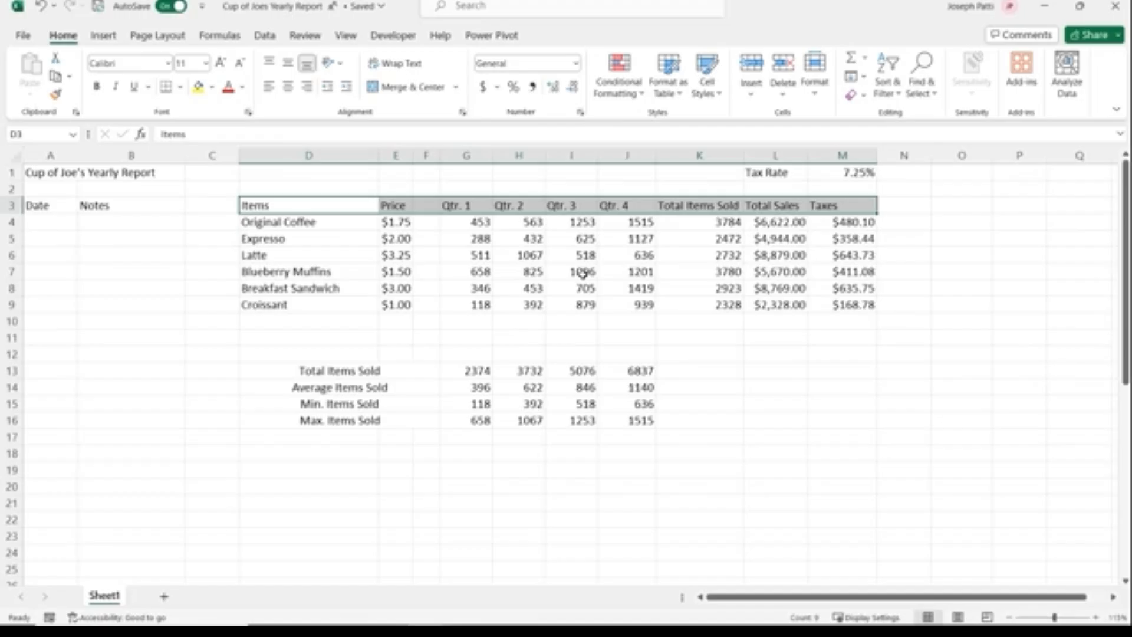
Set the font colour of the Tax Rate label and its value in L1:M1 to red
left_click_drag(772, 175, 821, 175)
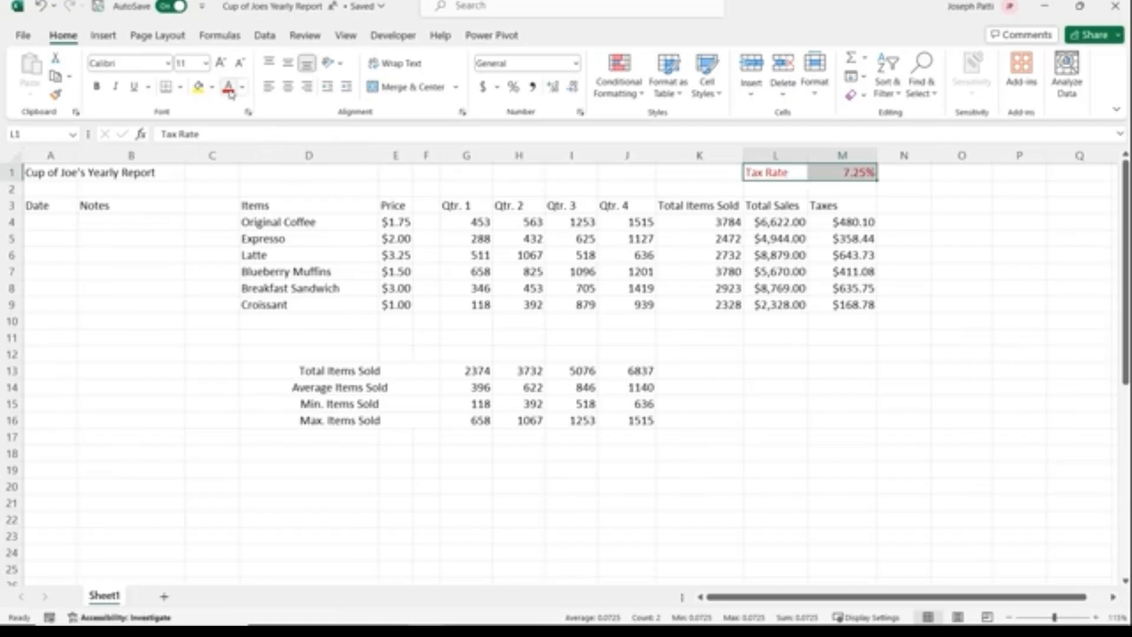
left_click(242, 87)
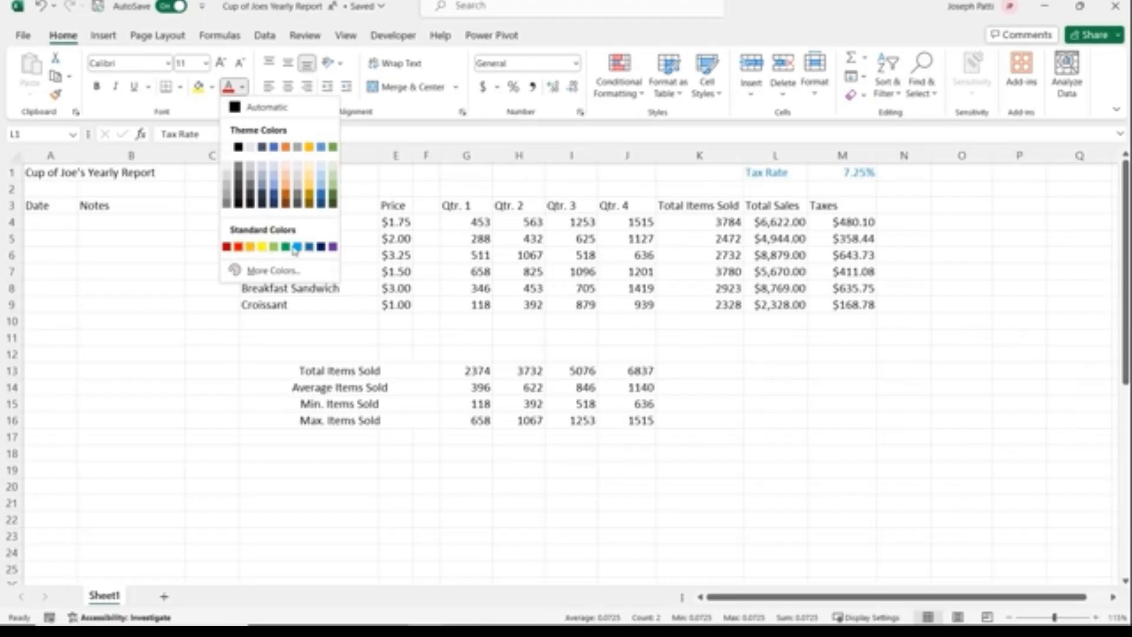
left_click(239, 247)
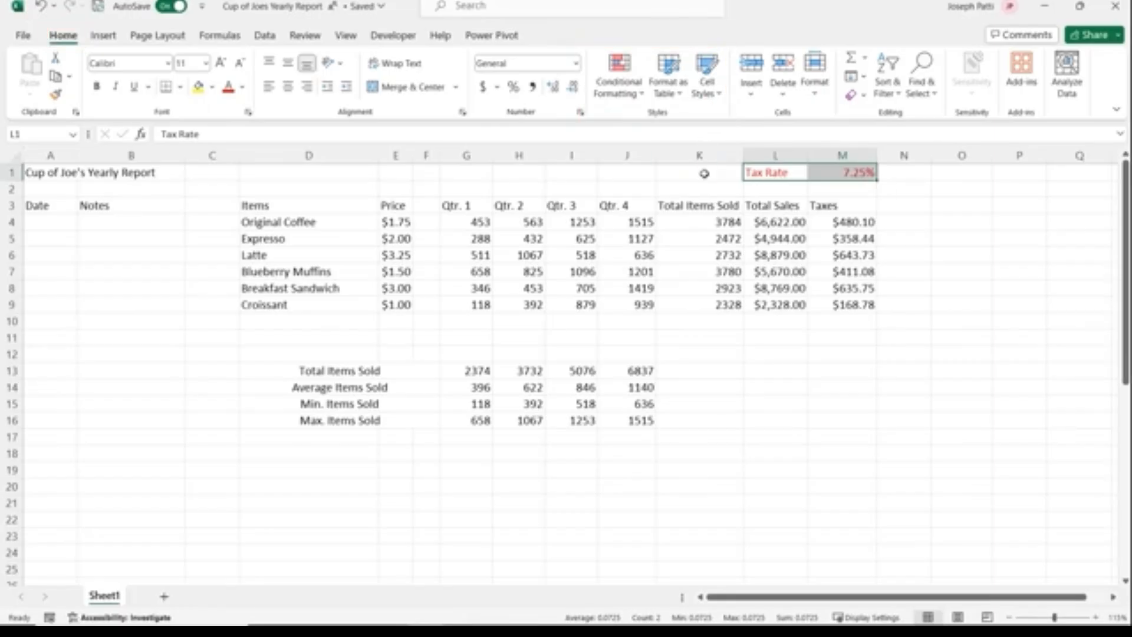
Look over the available cell styles, including the Good, Bad and Neutral, Data and Model, and Titles and Headings groups
left_click(707, 83)
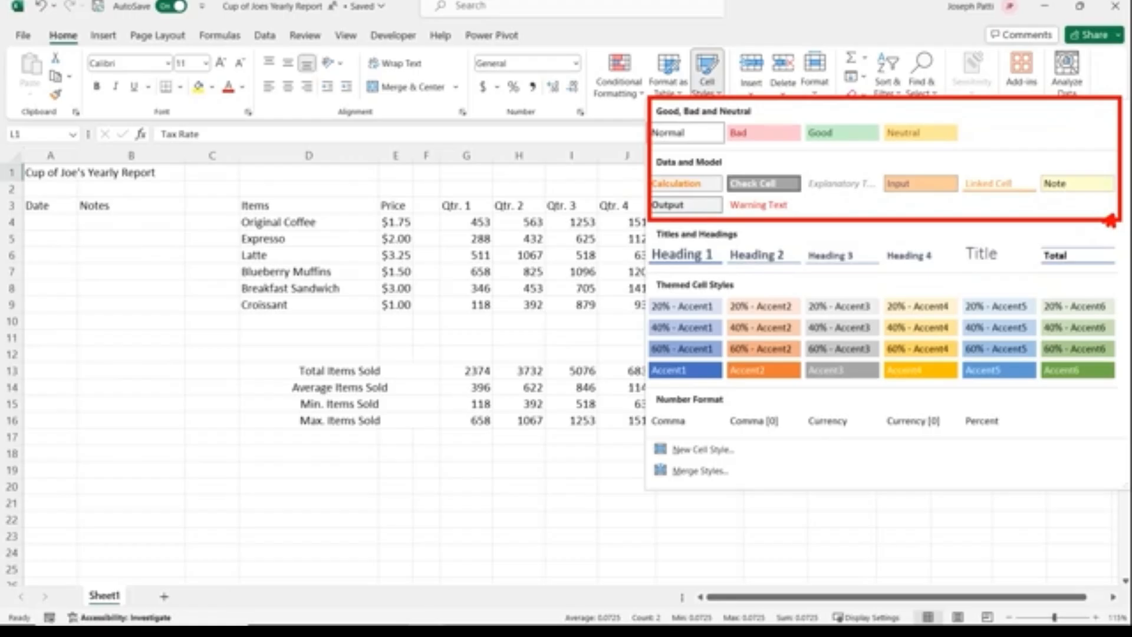
key("Escape")
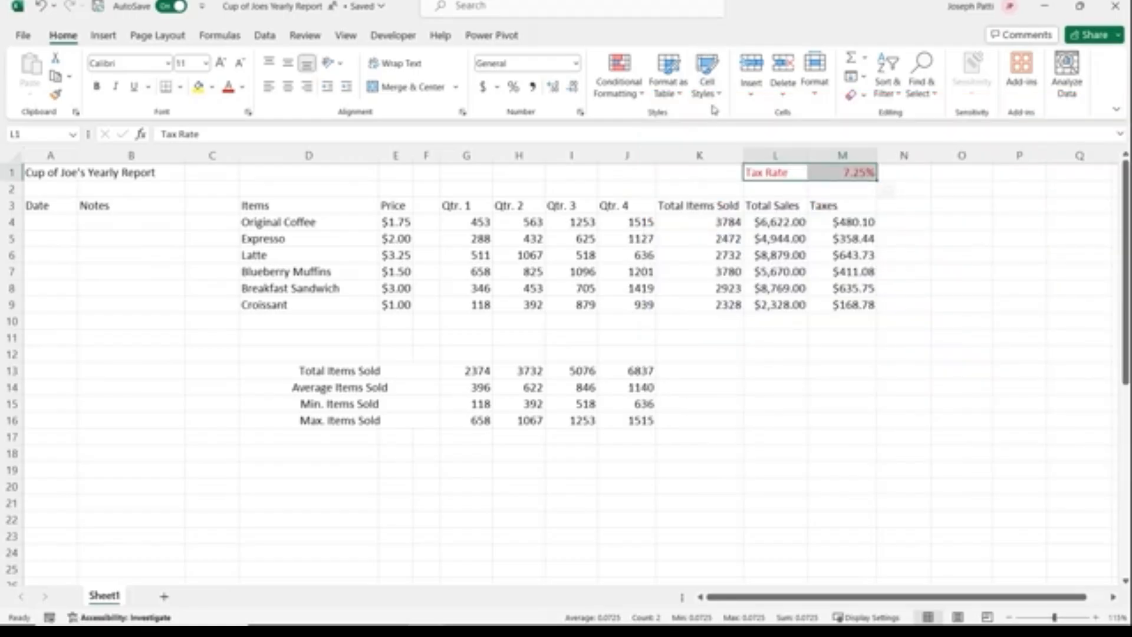
left_click(713, 89)
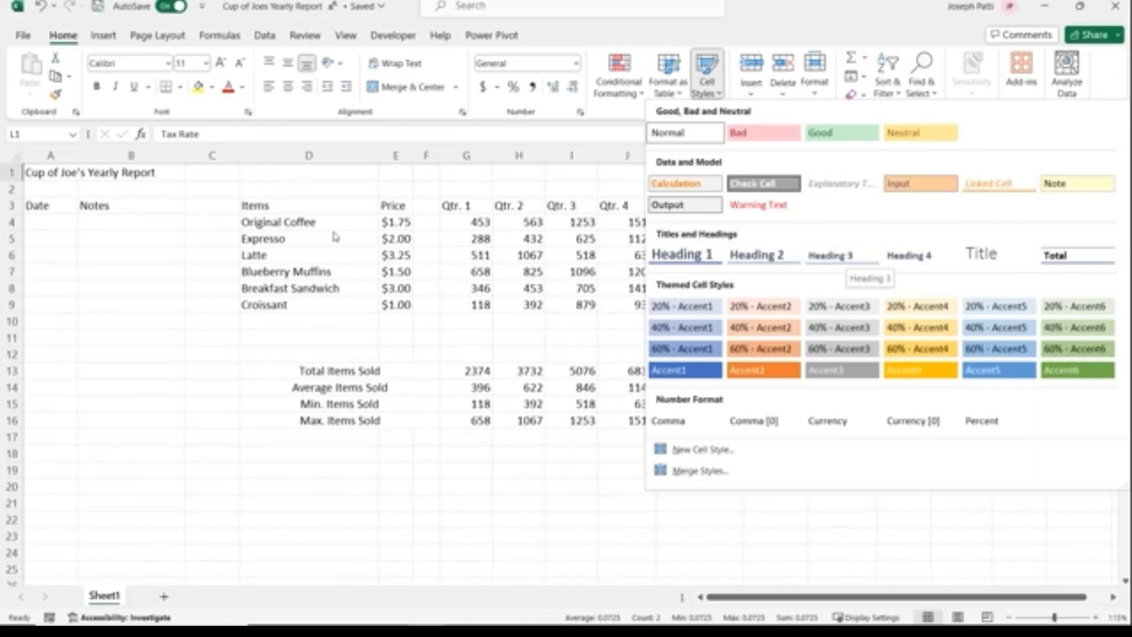
left_click(76, 184)
Apply the Title cell style to the report title in A1
left_click(51, 180)
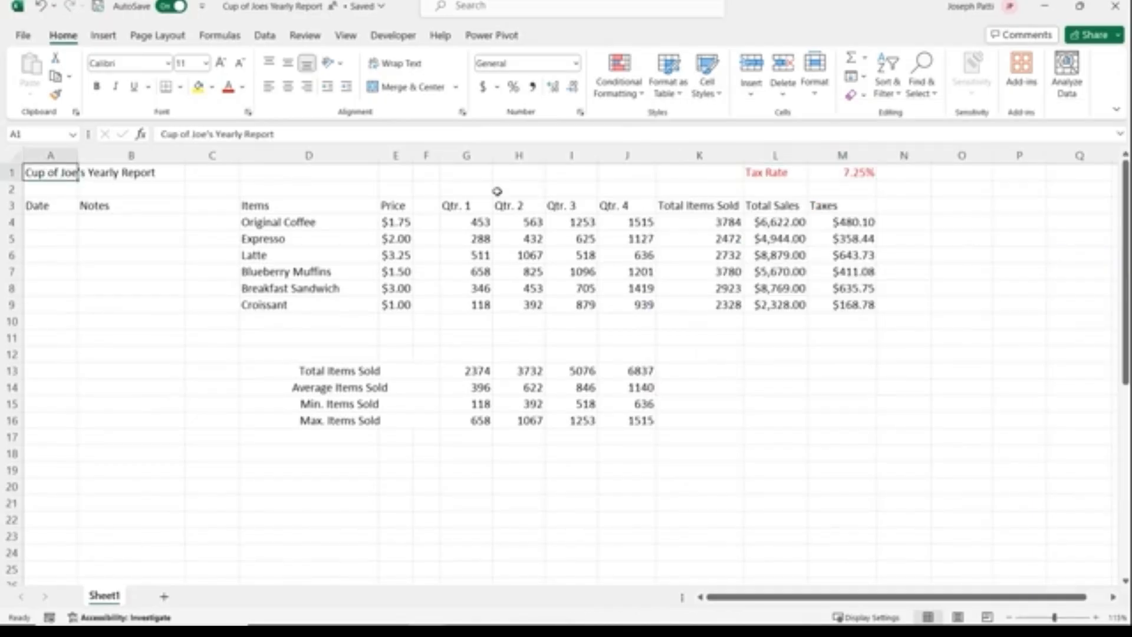
left_click(715, 94)
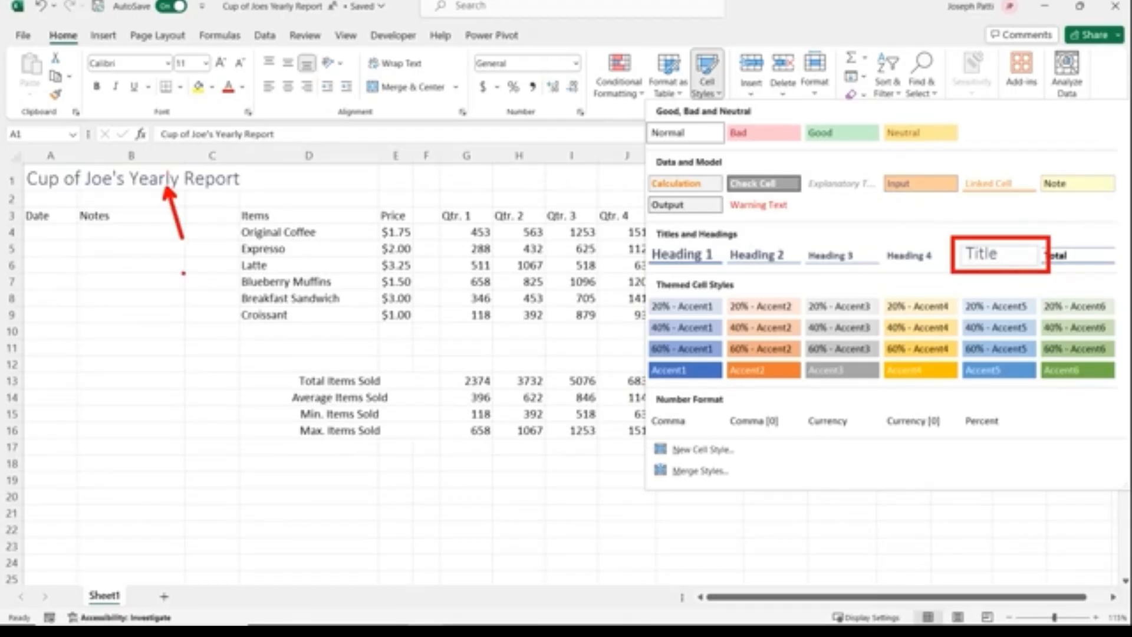
key("Escape")
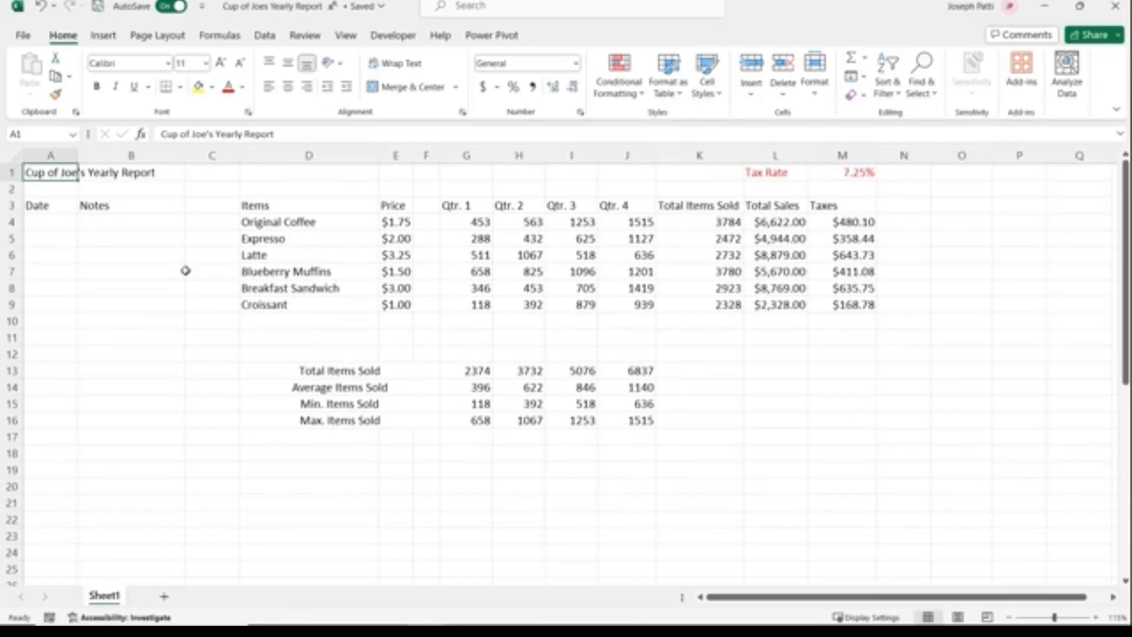
left_click(712, 95)
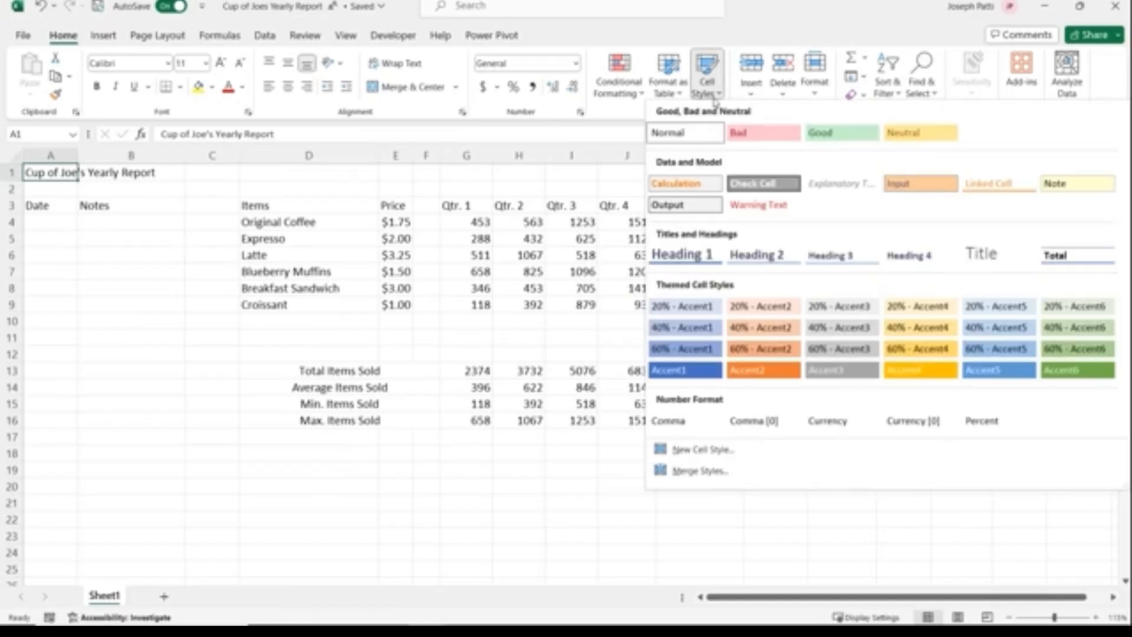
left_click(983, 255)
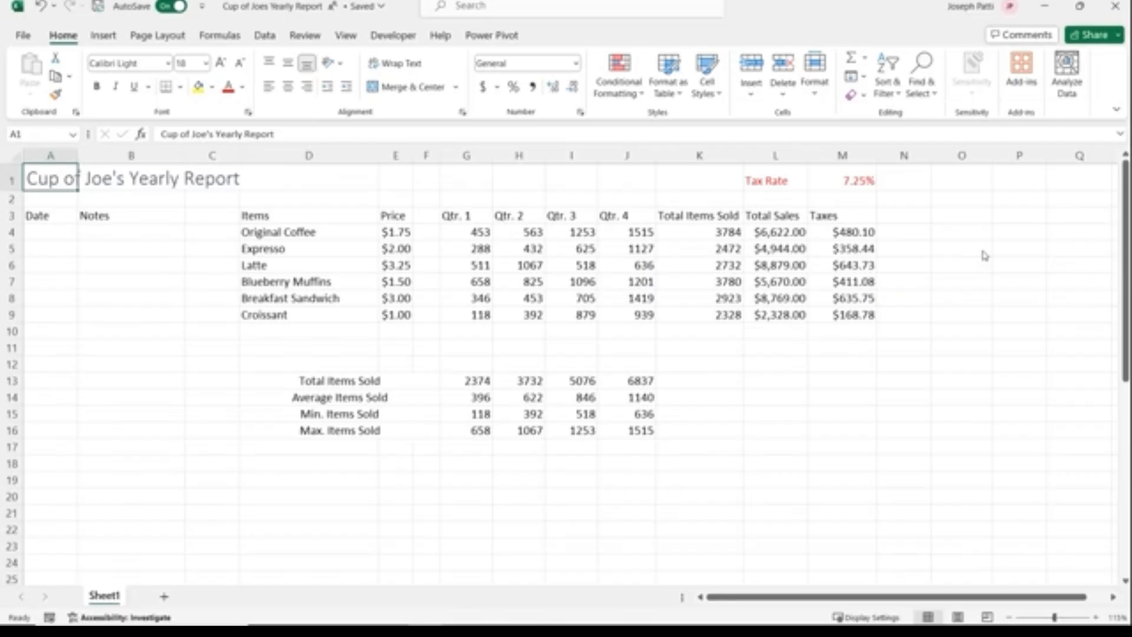
Apply the Heading 3 cell style to the item table's header row, D3:M3
left_click_drag(329, 216, 843, 219)
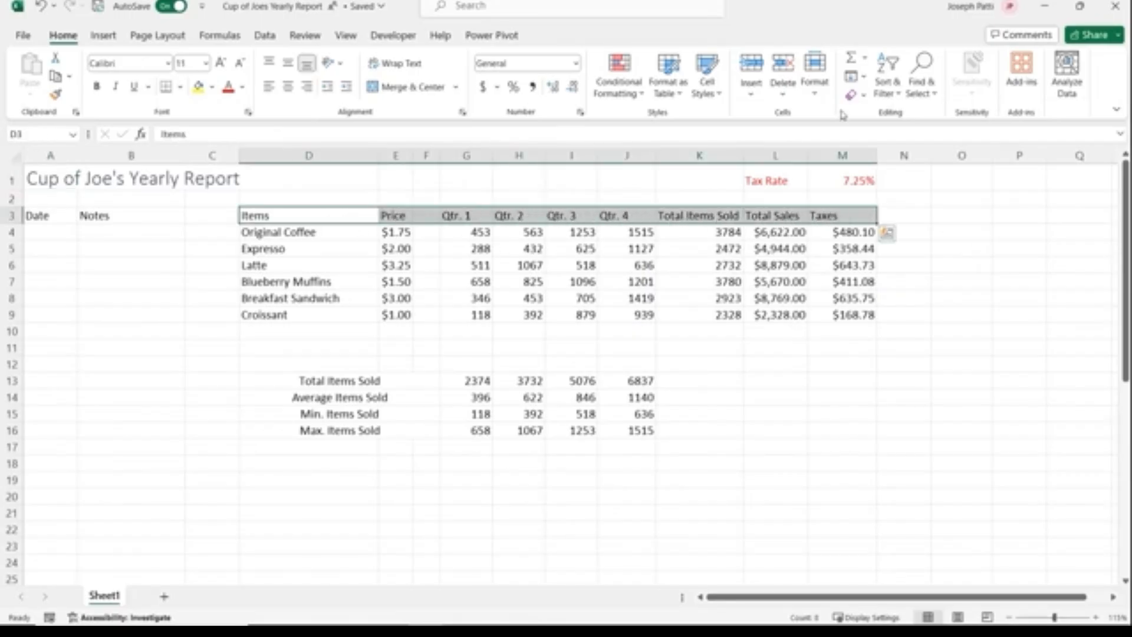
left_click(708, 77)
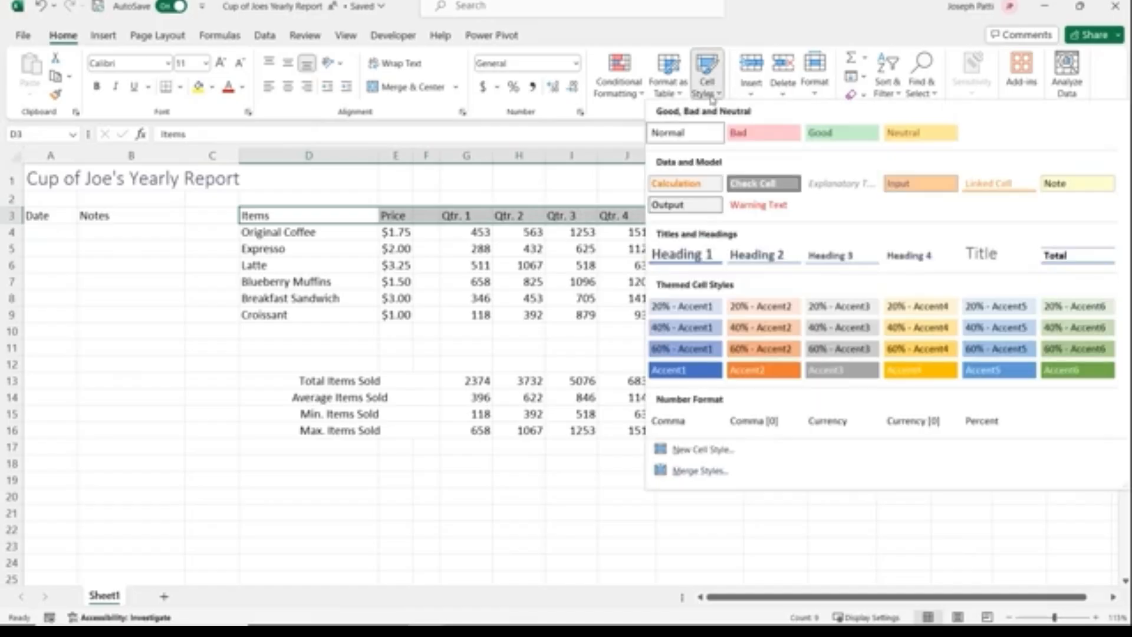
left_click(847, 263)
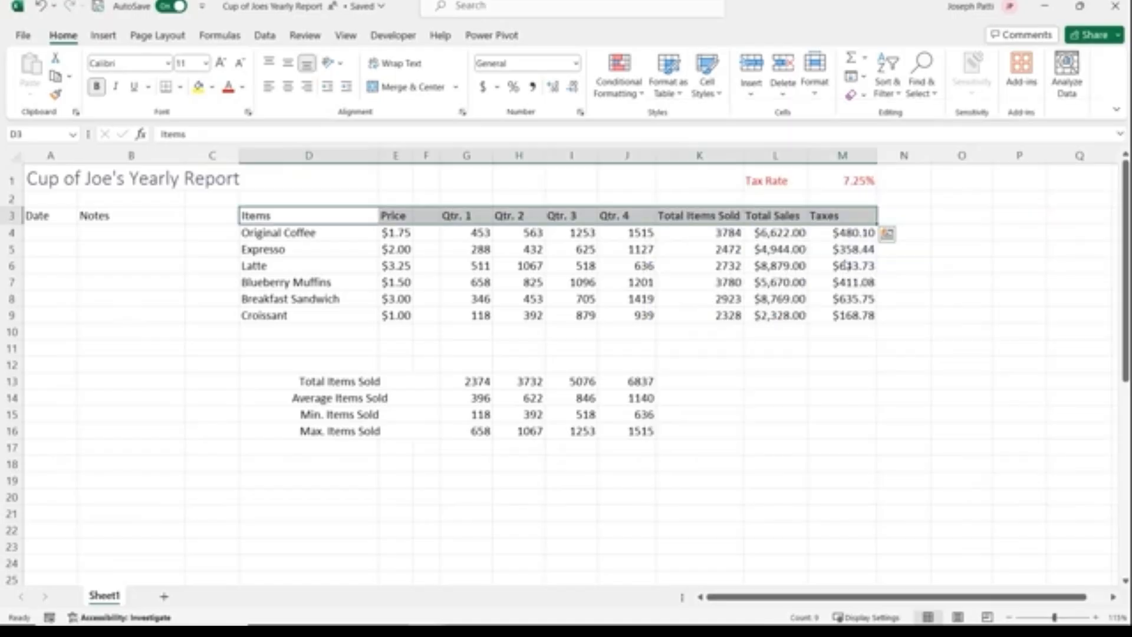
left_click(209, 267)
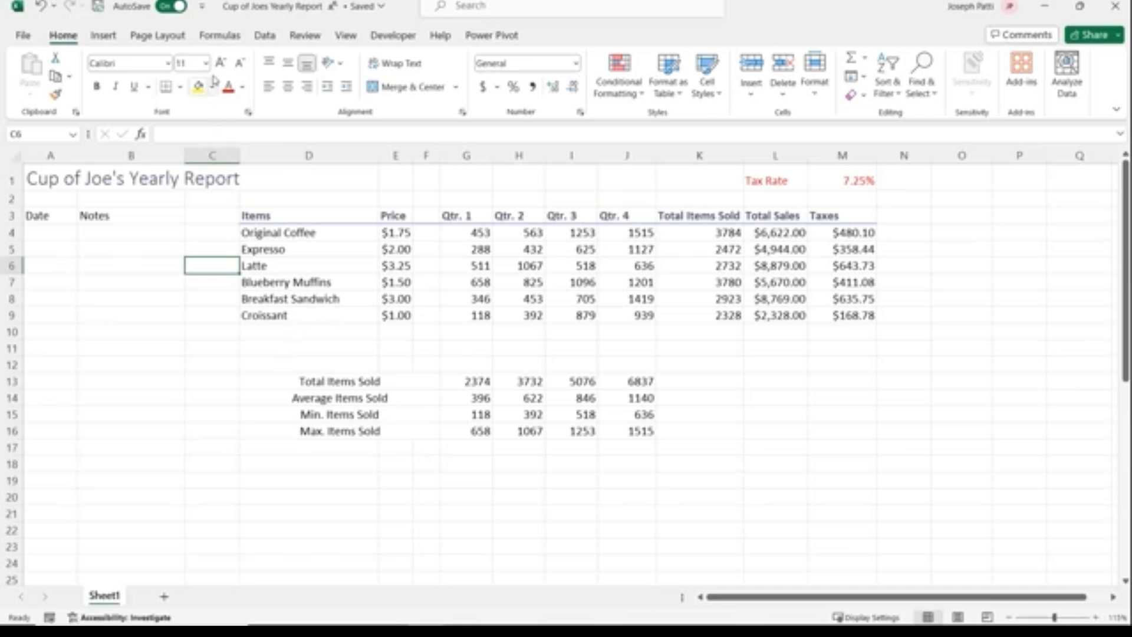
Fill the item names and prices in D4:F9 with a light blue theme colour
left_click(281, 233)
left_click_drag(341, 253, 431, 309)
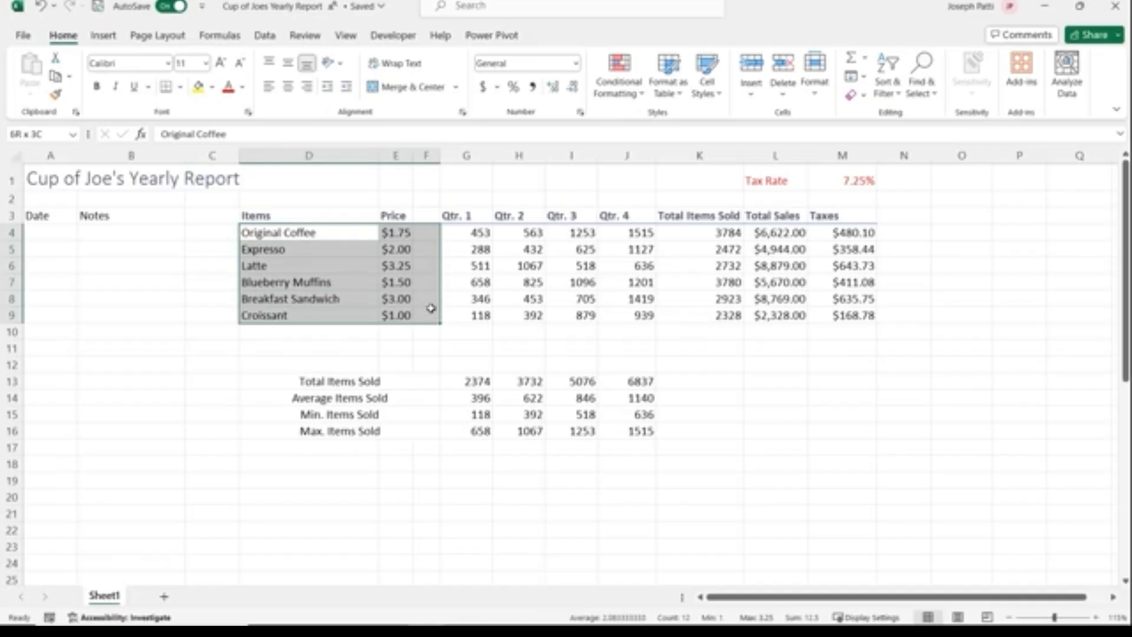
left_click(211, 87)
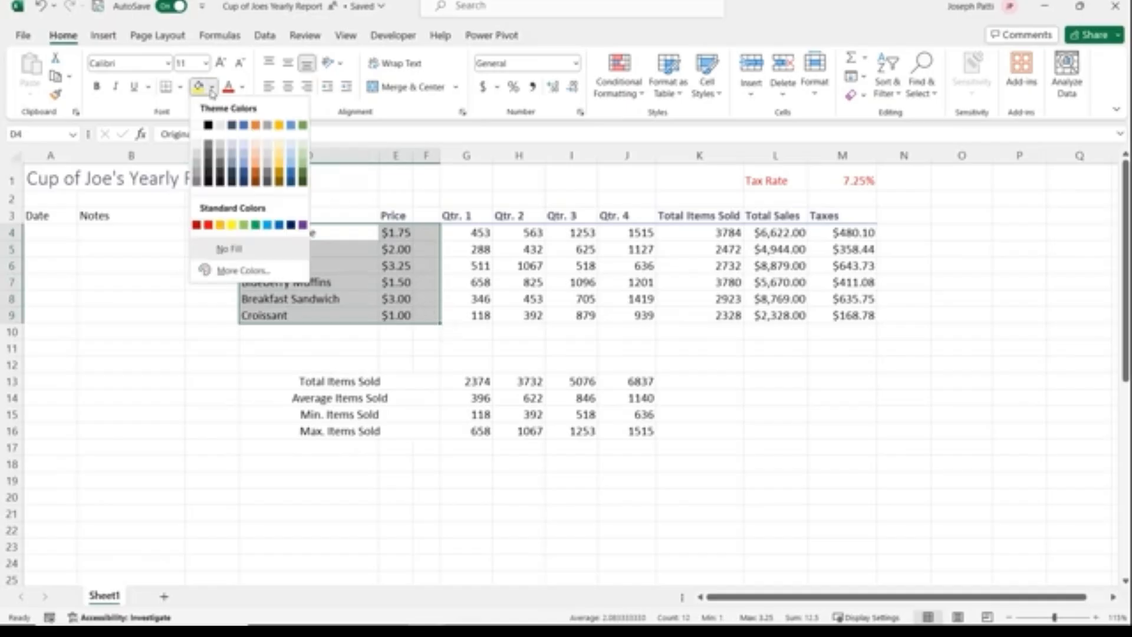
left_click(290, 158)
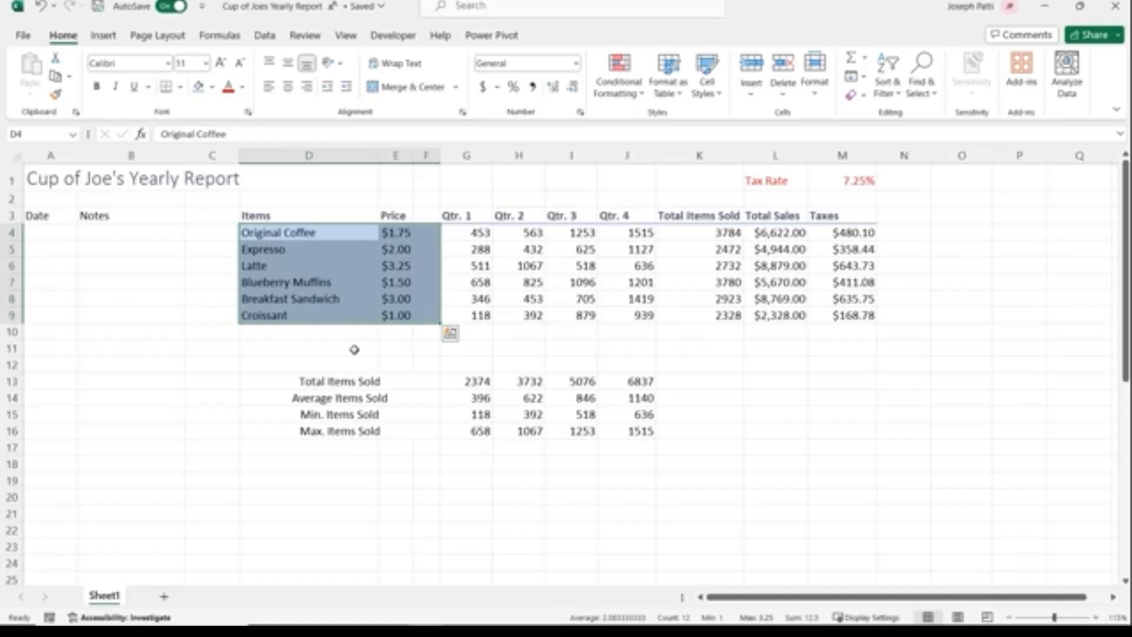
Apply the Note cell style to the Date and Notes block, A3:B16
left_click(39, 217)
left_click_drag(40, 217, 138, 422)
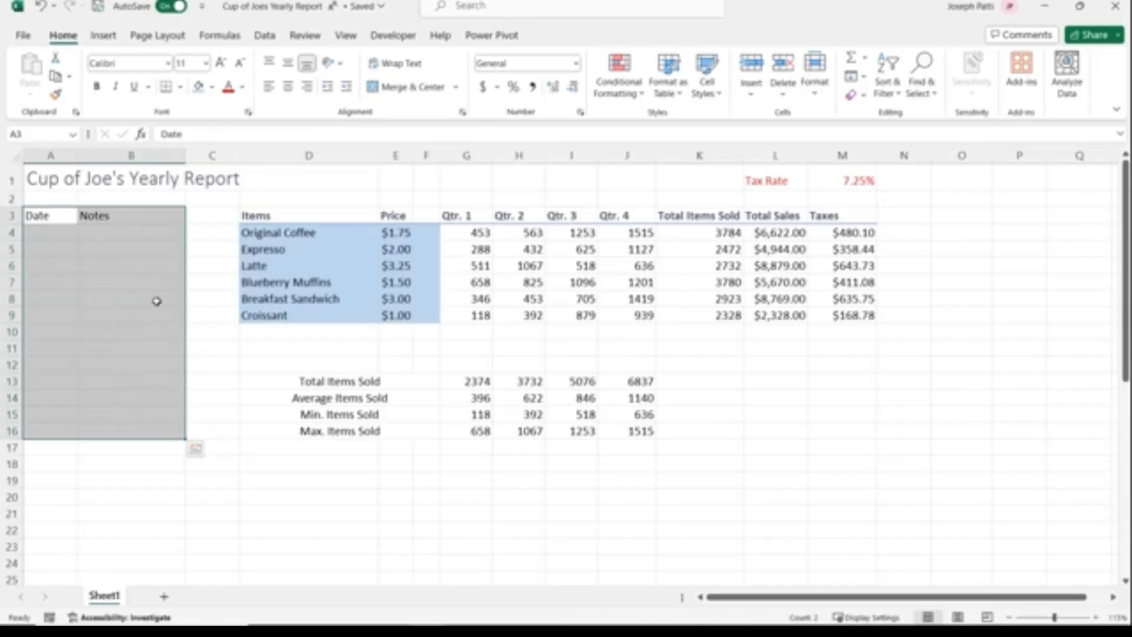
left_click(707, 75)
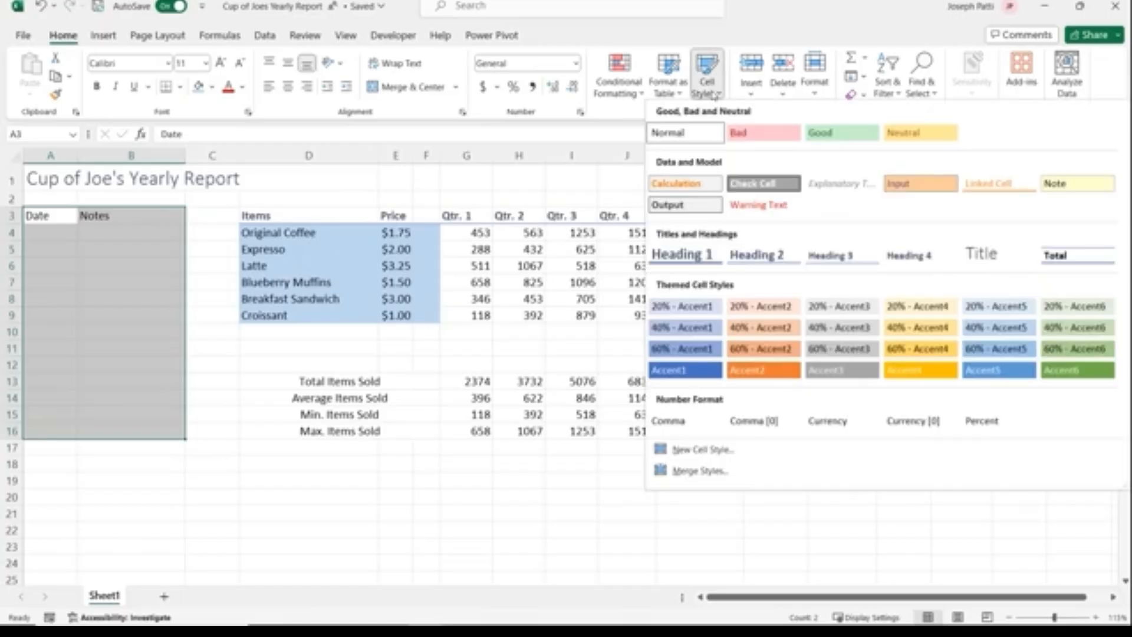
left_click(1064, 190)
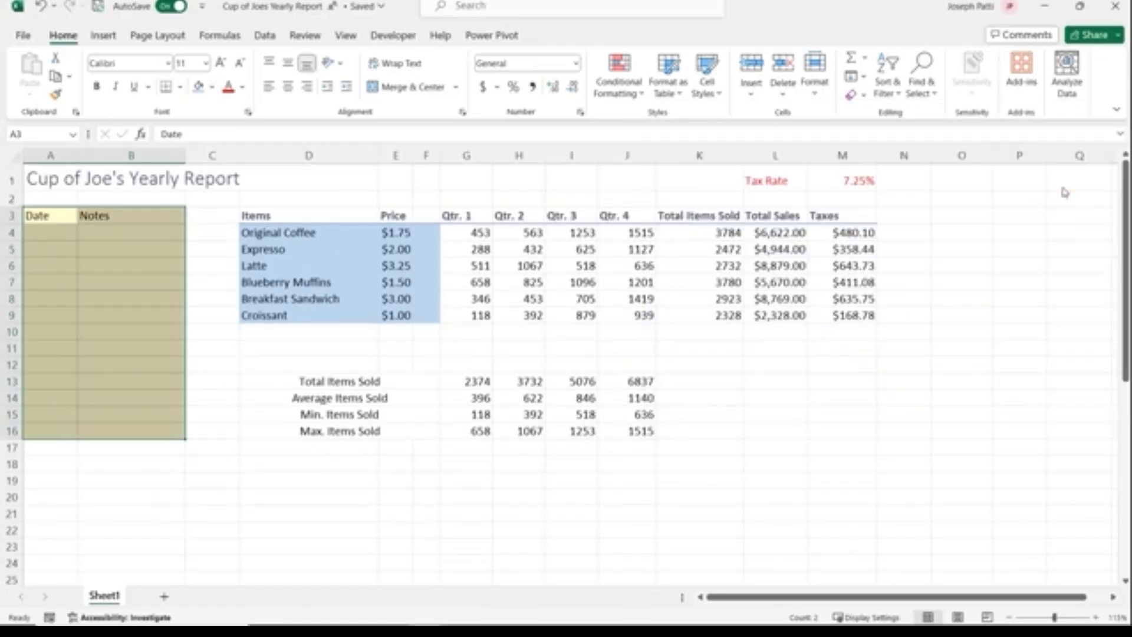
Enter 9/17/2023 in A4 and fill consecutive dates down the Date column to A16
left_click(44, 235)
type("9/17/2023")
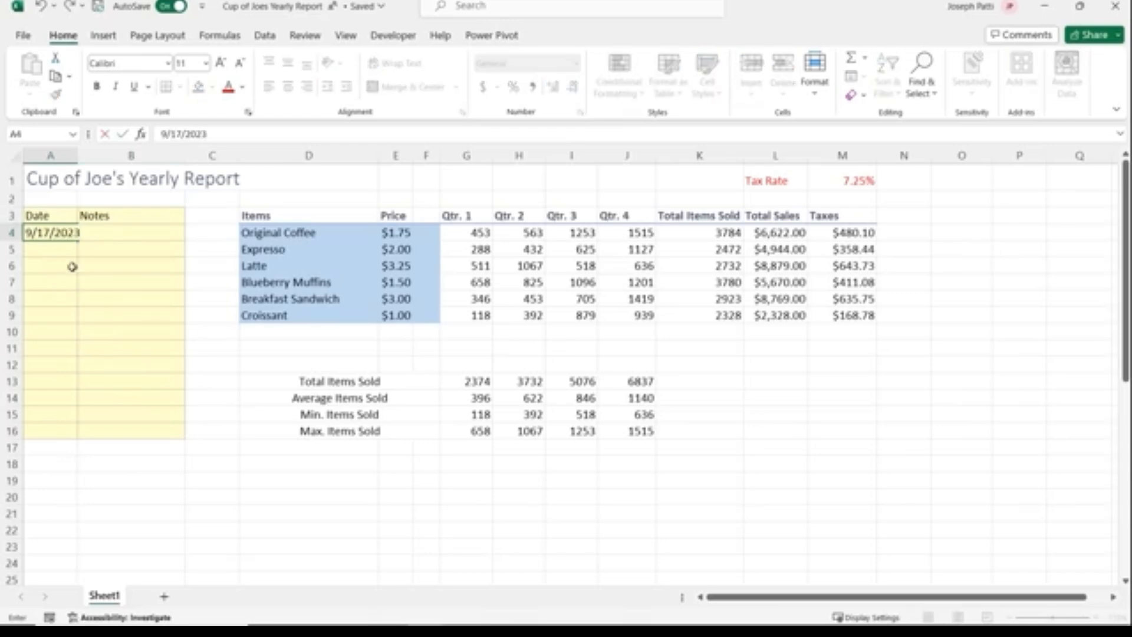
key("Return")
left_click(81, 235)
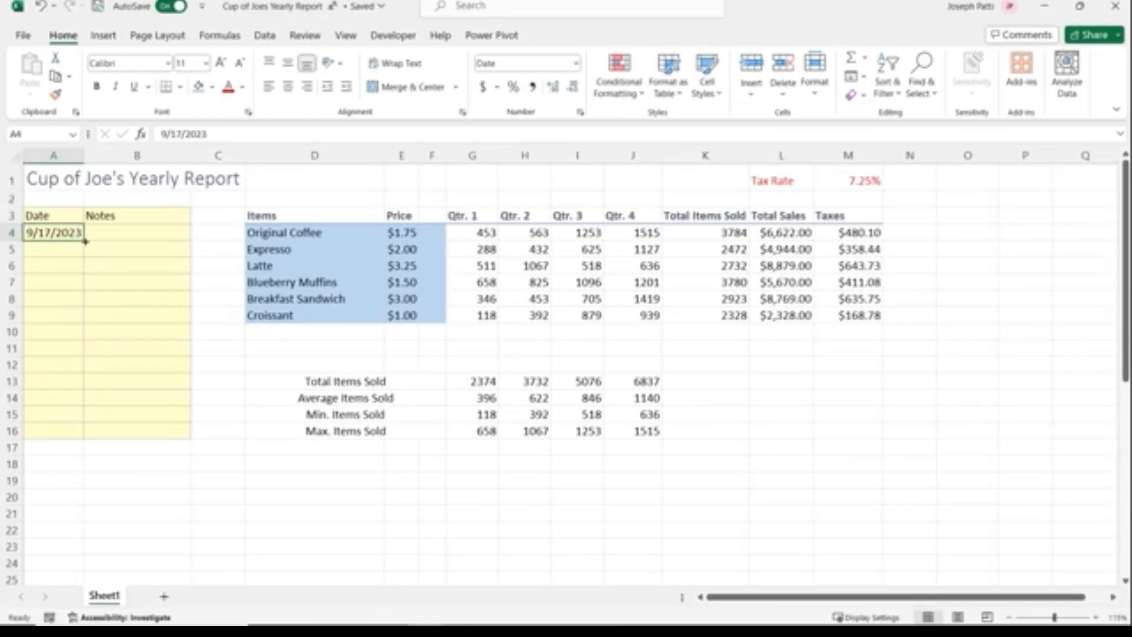
left_click_drag(85, 240, 79, 435)
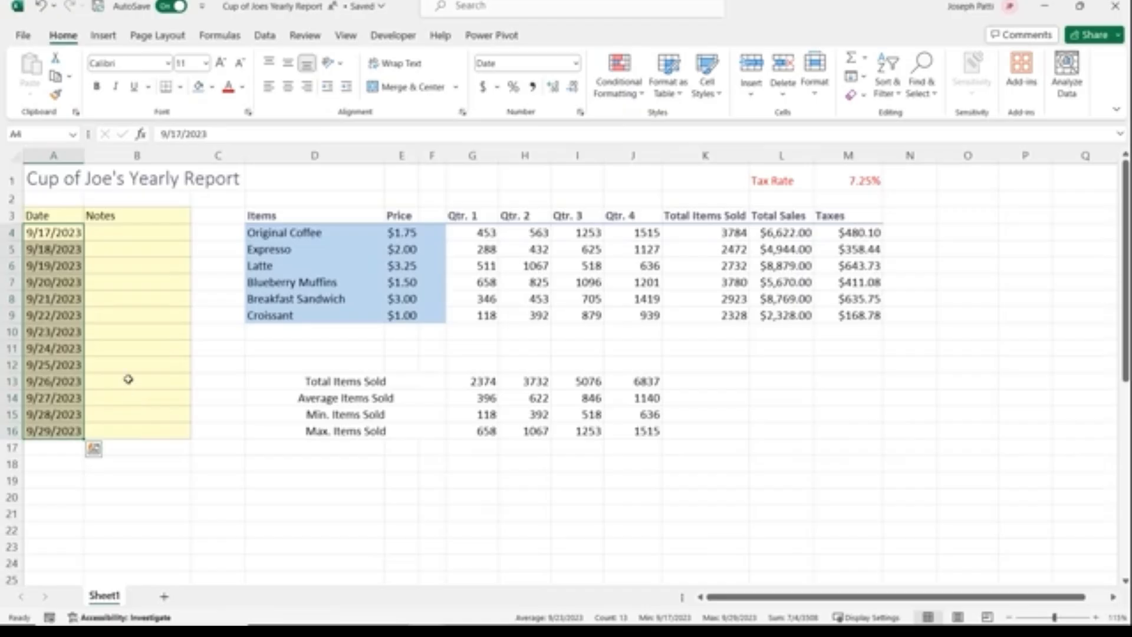
Enter the note "Order Extra for Holidays" in B4 and widen the Notes column to fit the text
left_click(114, 235)
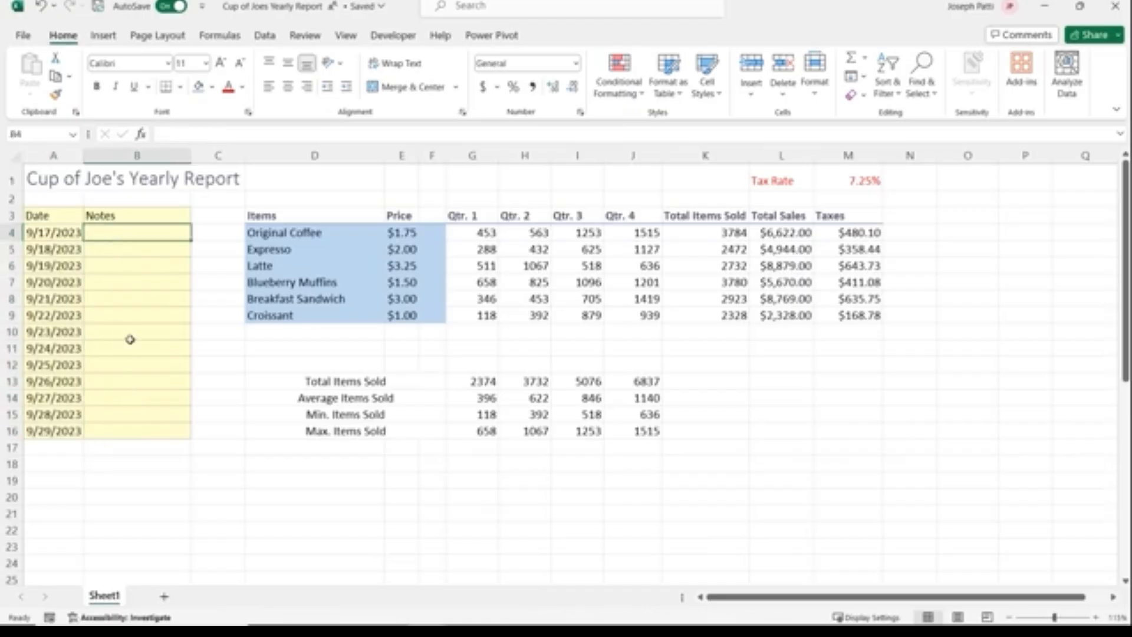
type("Order Ex")
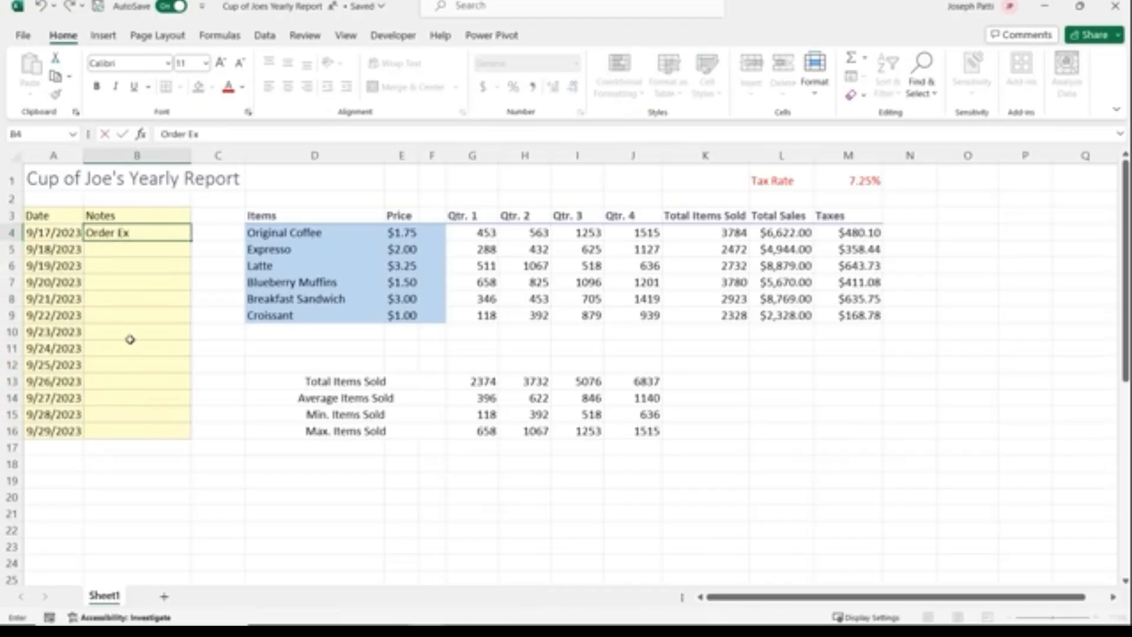
type("tra for Holidays")
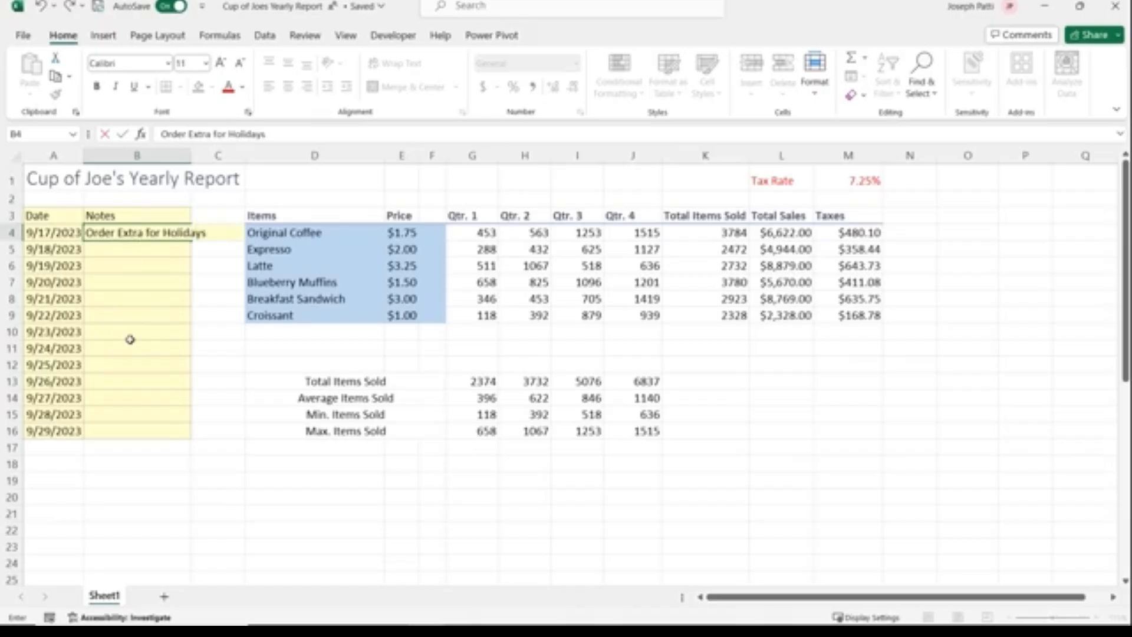
left_click(148, 267)
left_click_drag(191, 157, 214, 157)
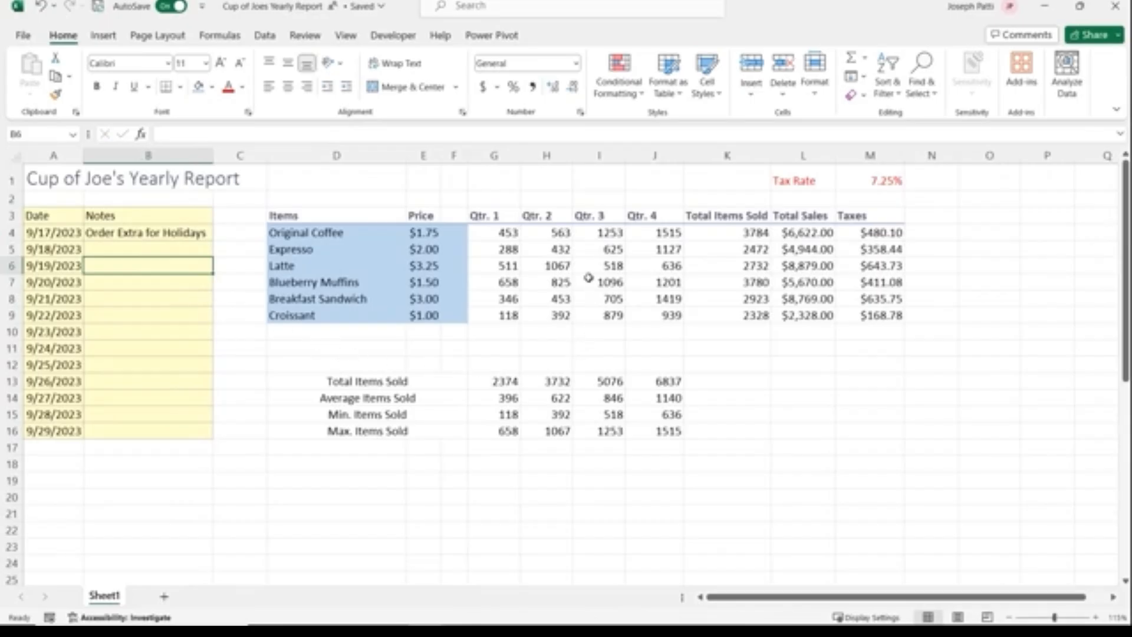
Select the quarterly figures G4:J9 and look through the available cell styles without applying one
left_click_drag(504, 230, 652, 314)
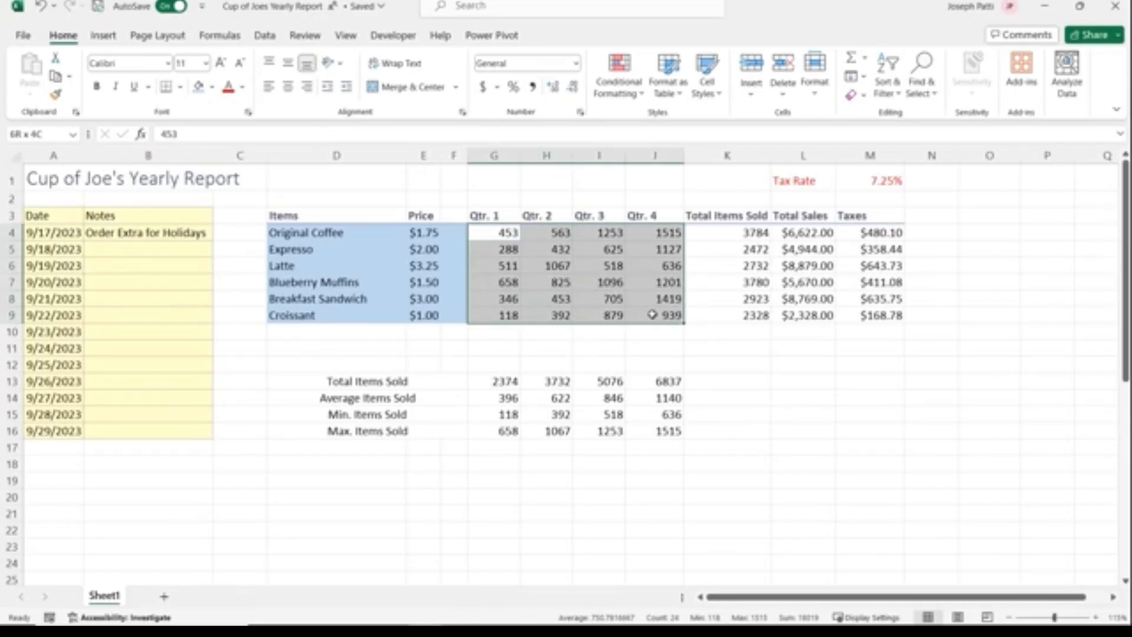
left_click(715, 94)
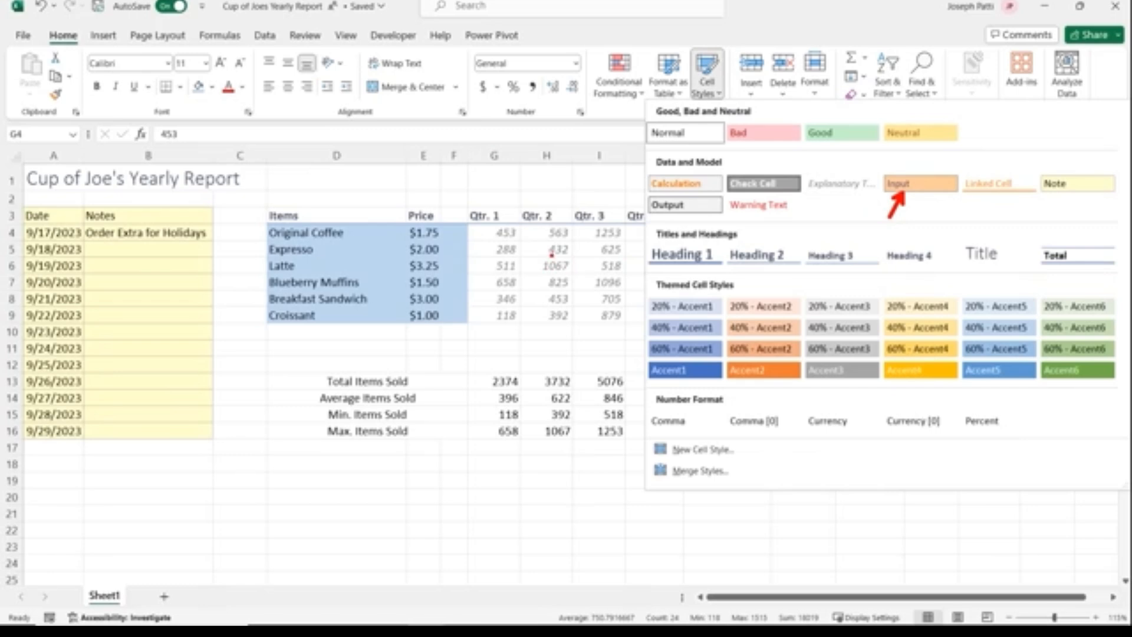
left_click_drag(724, 214, 755, 226)
key("Escape")
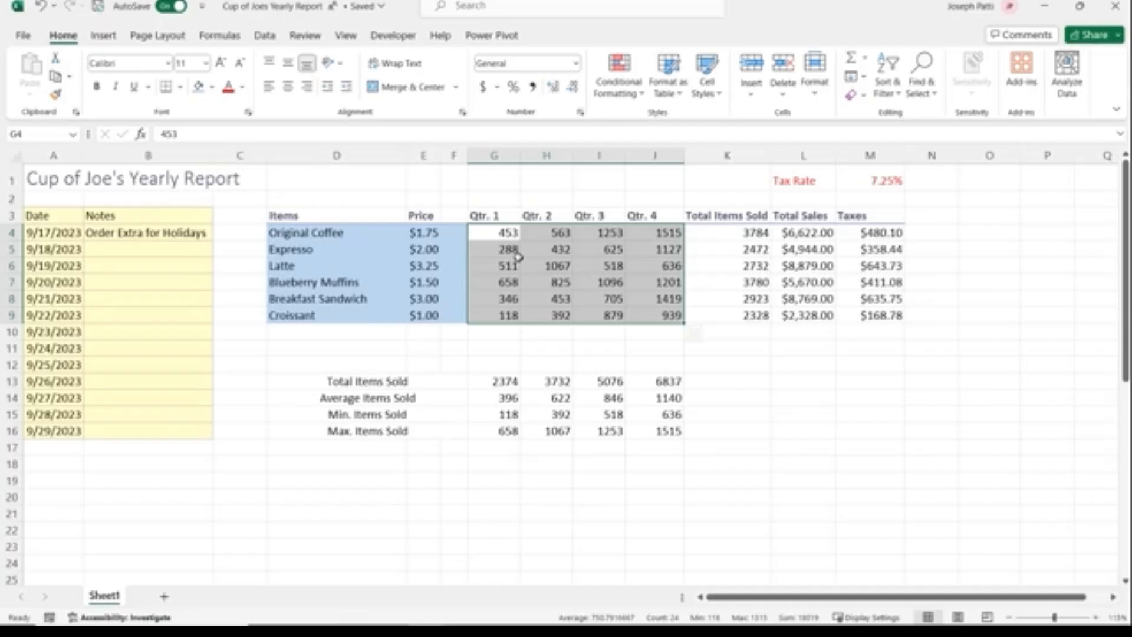
Test the formulas by clearing G4:J9 and entering 456 in G4, and undo both edits
key("Delete")
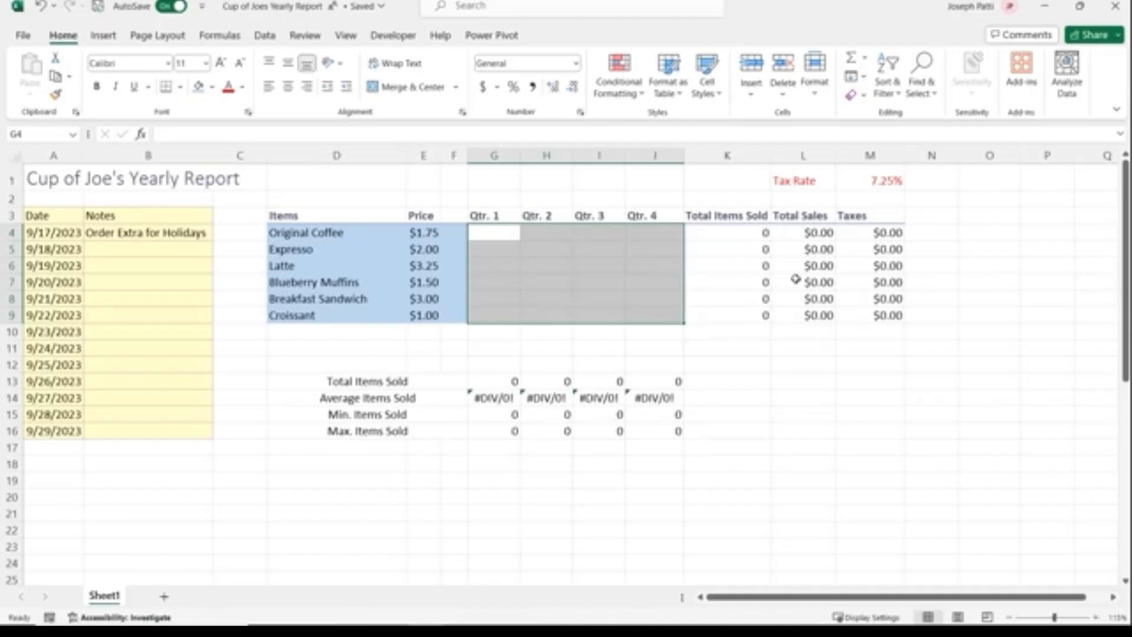
left_click(493, 236)
type("456")
left_click(564, 299)
left_click_drag(734, 234, 850, 235)
key("ctrl+z")
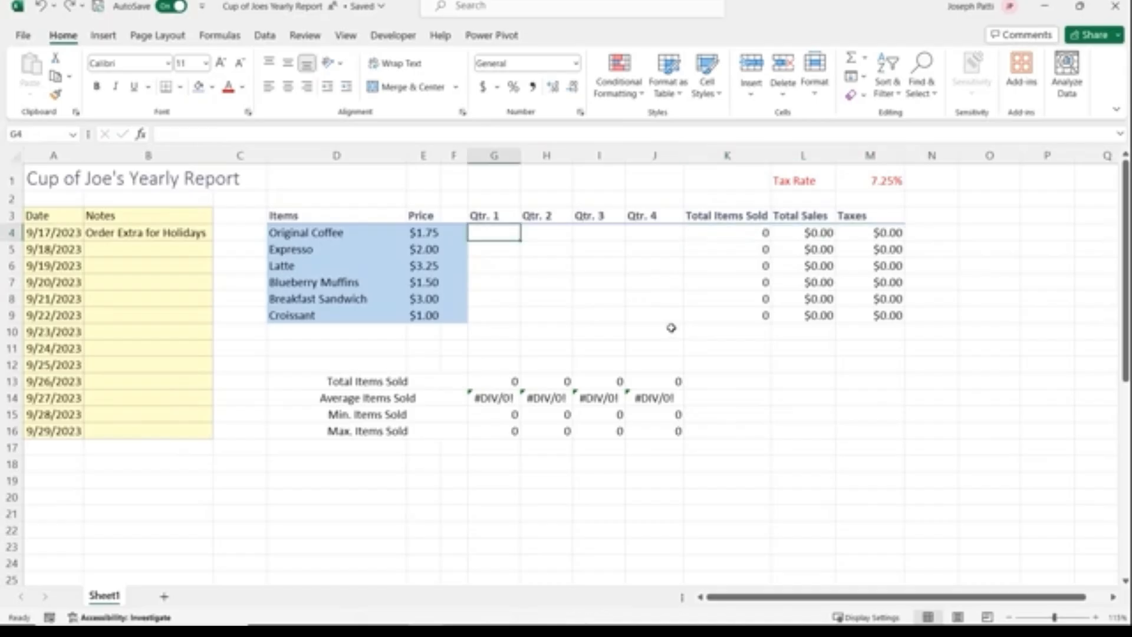
key("ctrl+z")
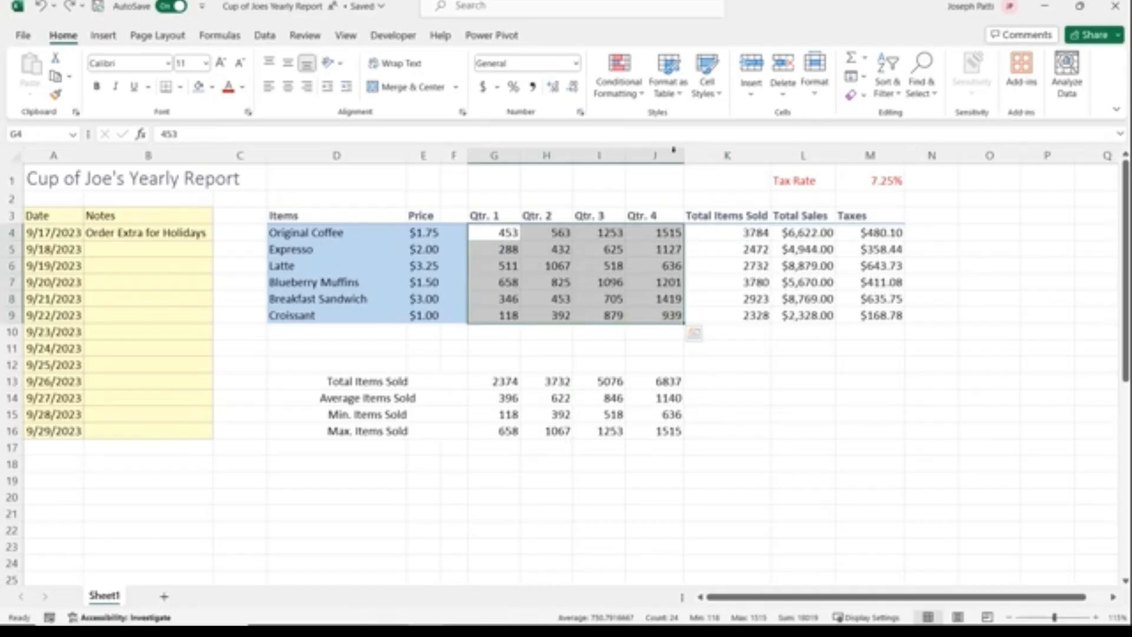
Apply the Input cell style to the quarterly figures G4:J9 and the Output style to the results in K4:M9
left_click(711, 92)
left_click(920, 184)
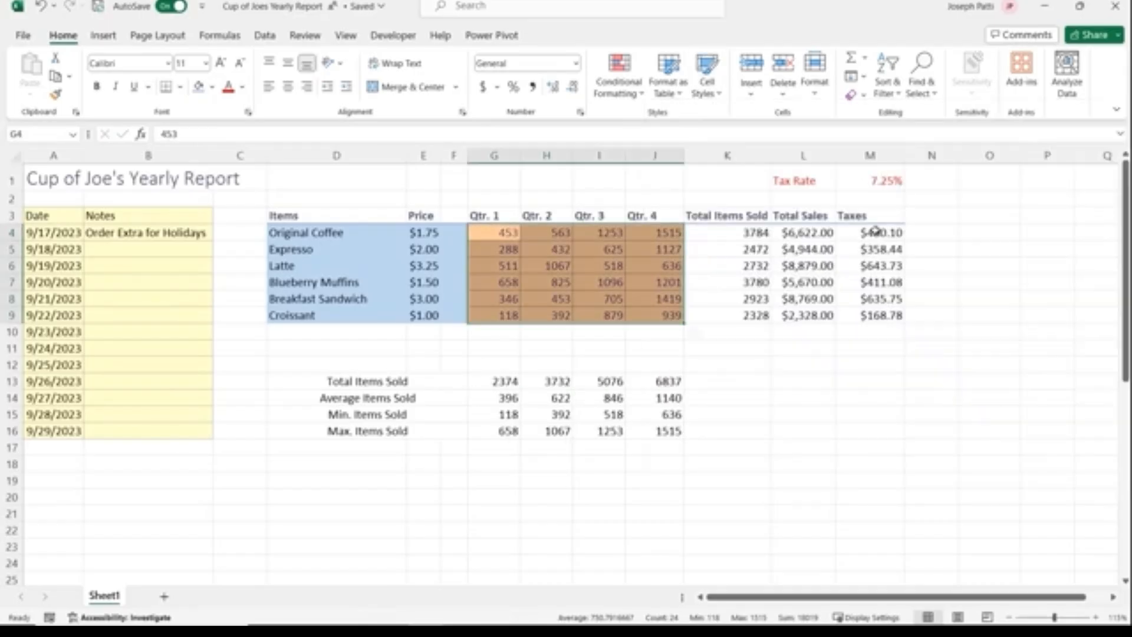
left_click_drag(746, 231, 871, 318)
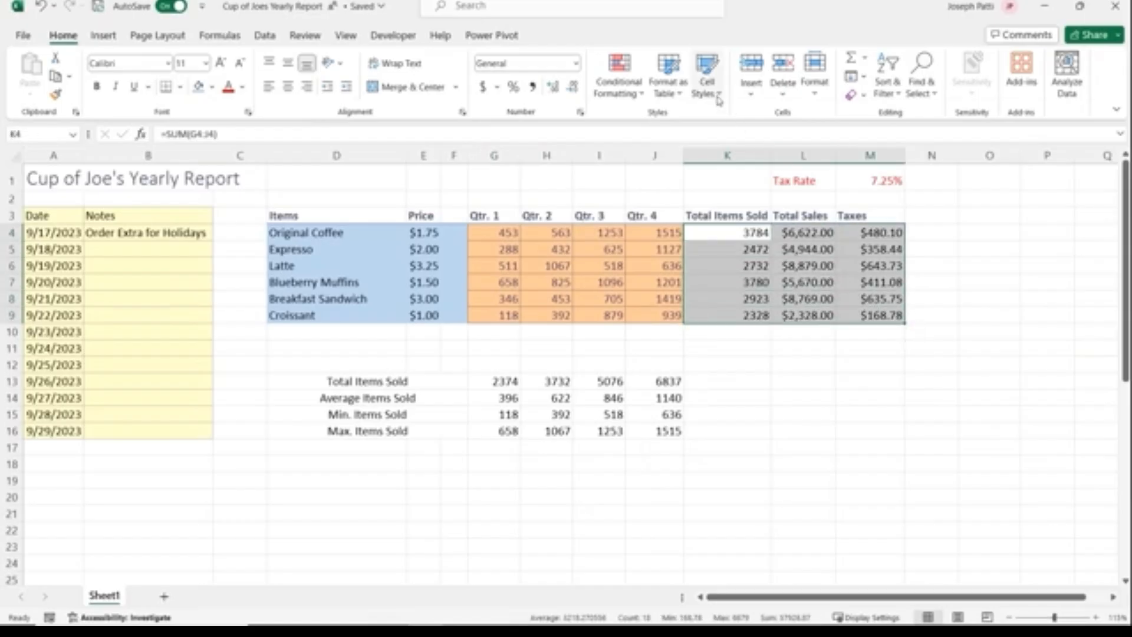
left_click(707, 82)
left_click(709, 210)
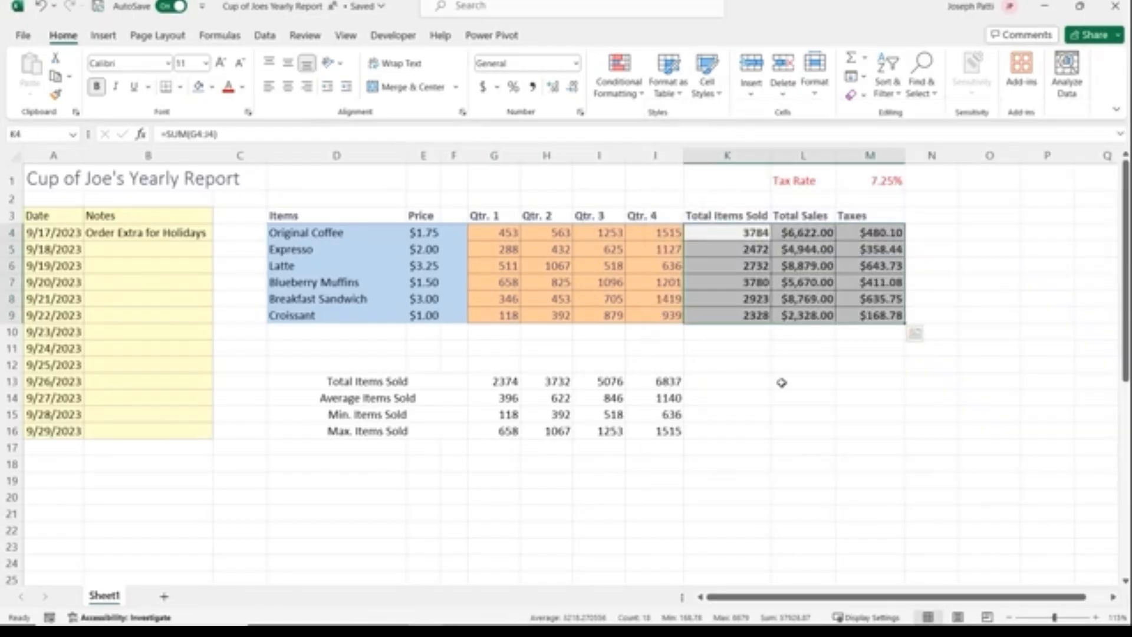
Apply the Calculation cell style to the summary block D13:J16 with the total, average, minimum and maximum rows
left_click_drag(352, 382, 634, 424)
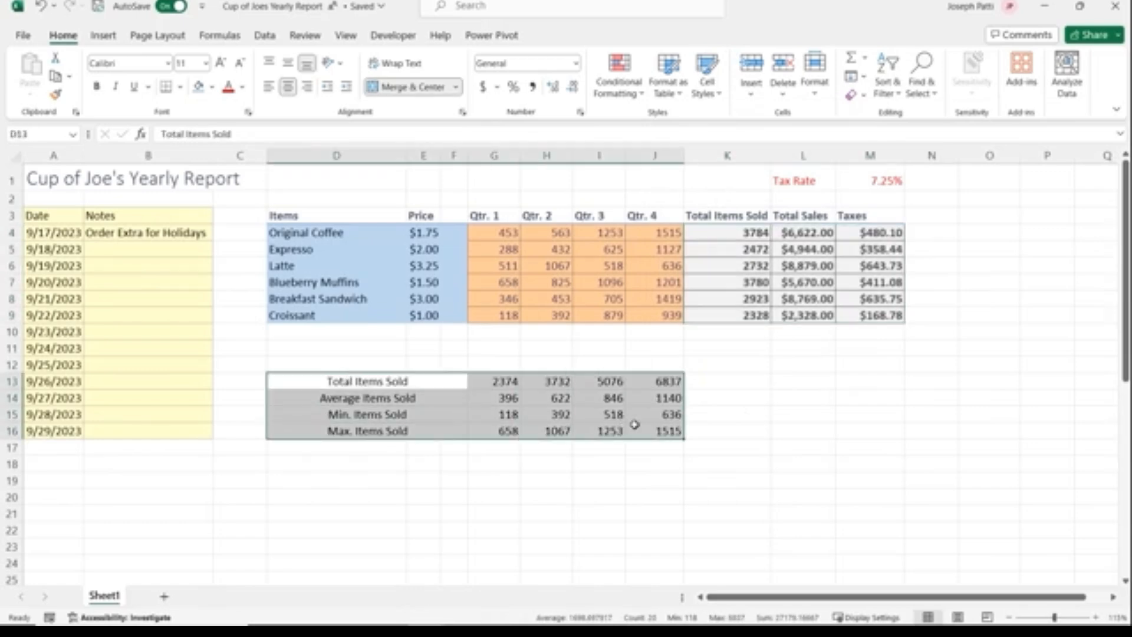
left_click(715, 96)
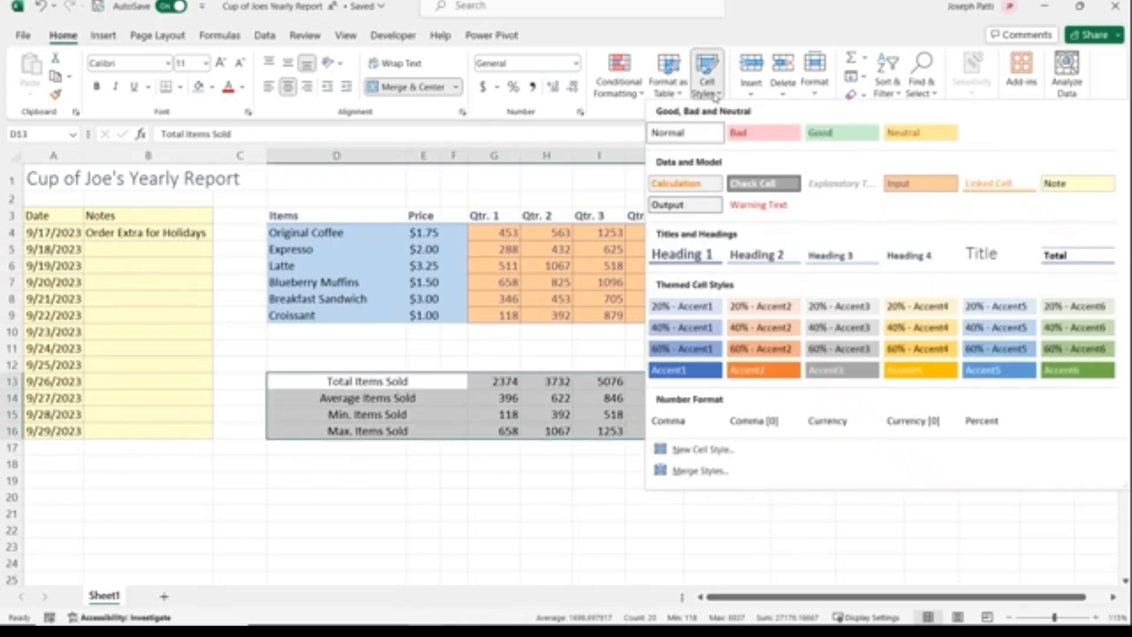
left_click(684, 205)
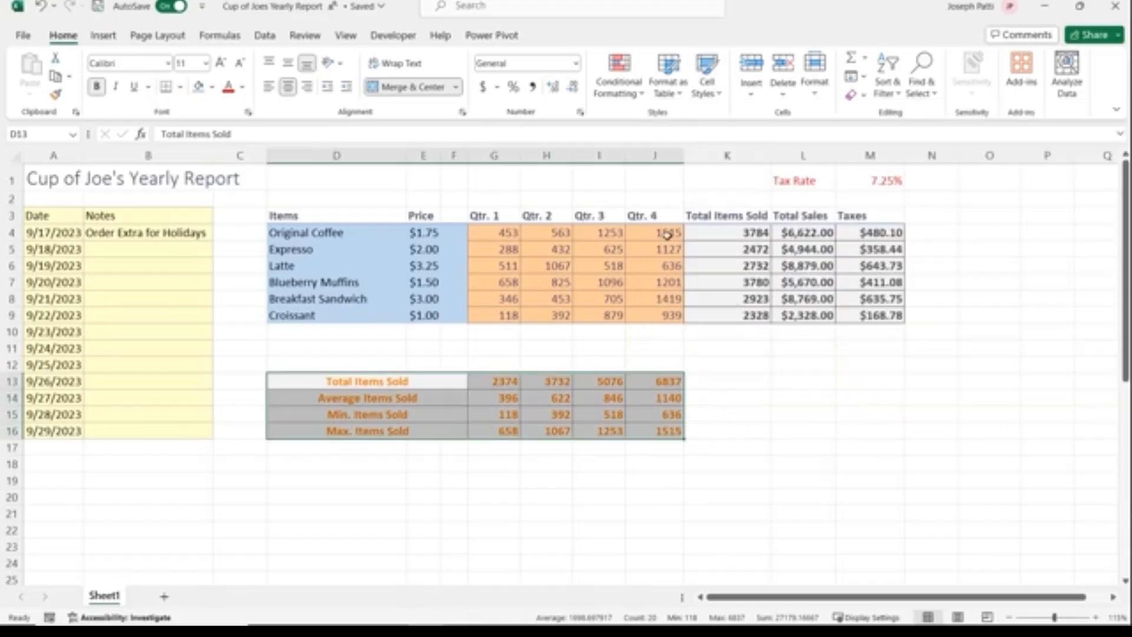
left_click(789, 365)
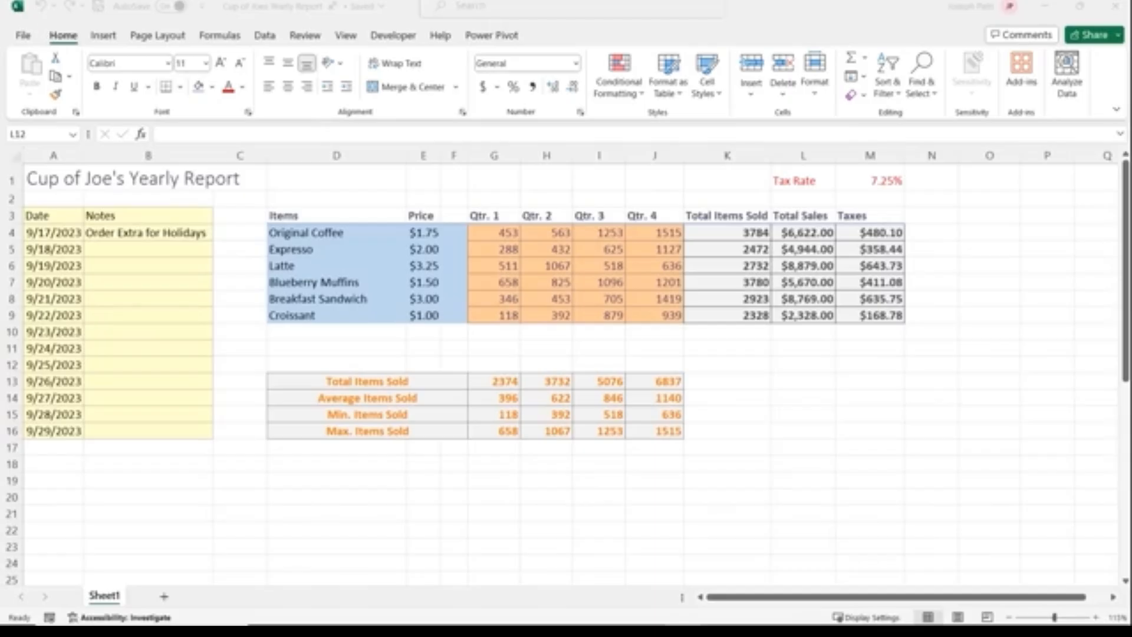
Clear the quarterly figures in G4:J9 and enter 123 as the Qtr. 1 value for Original Coffee in G4
left_click(487, 231)
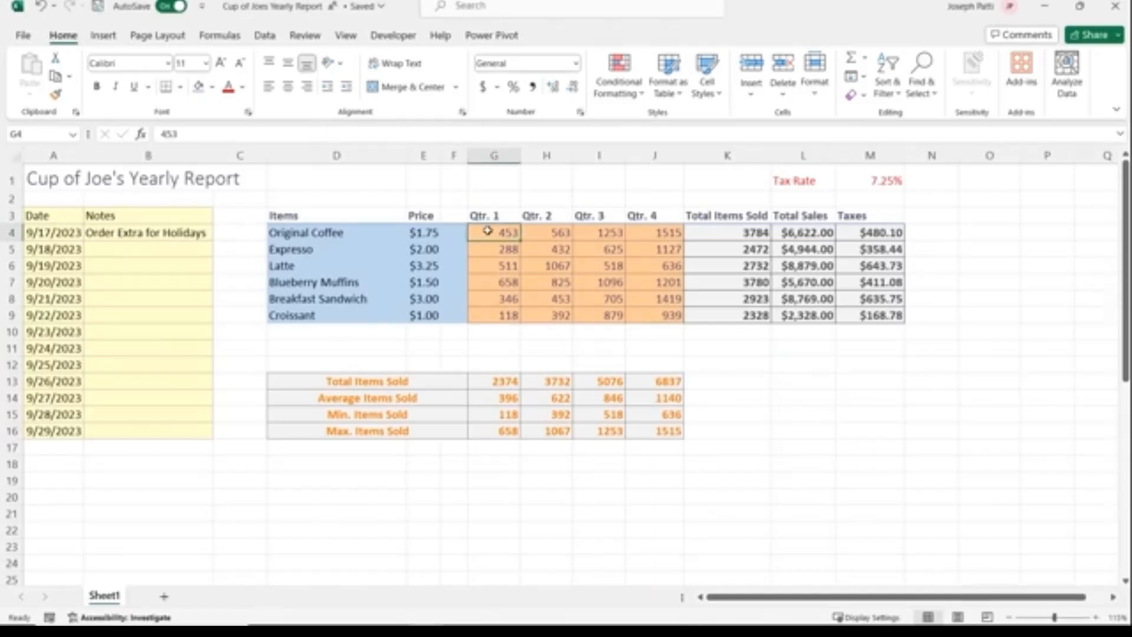
left_click_drag(486, 230, 648, 315)
key("ctrl+c")
key("Delete")
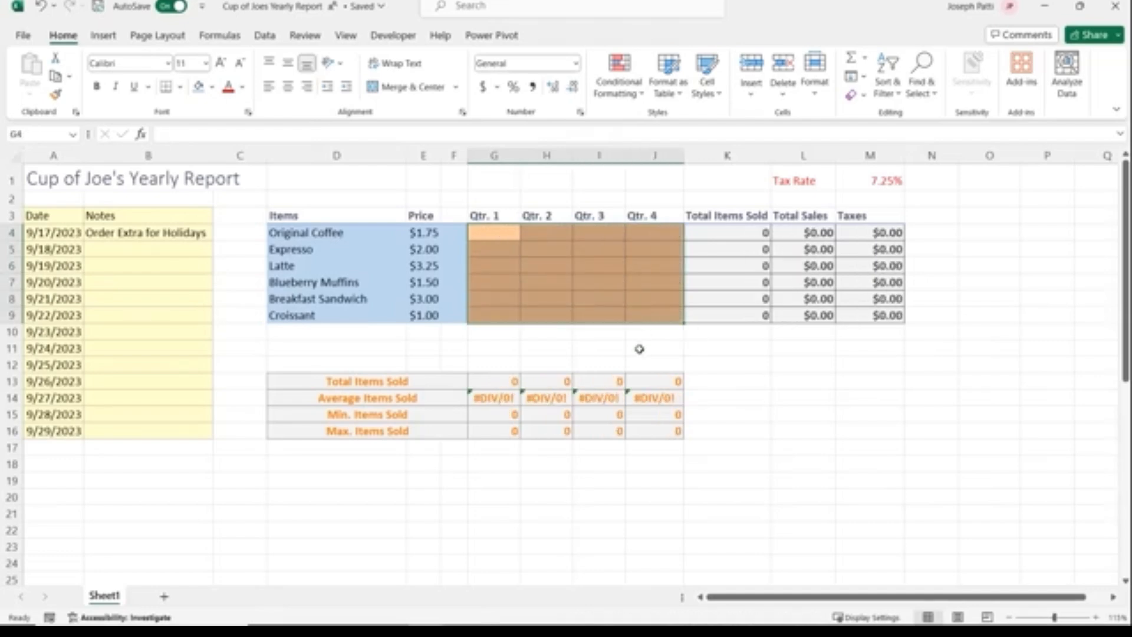
left_click(497, 236)
type("123")
key("Return")
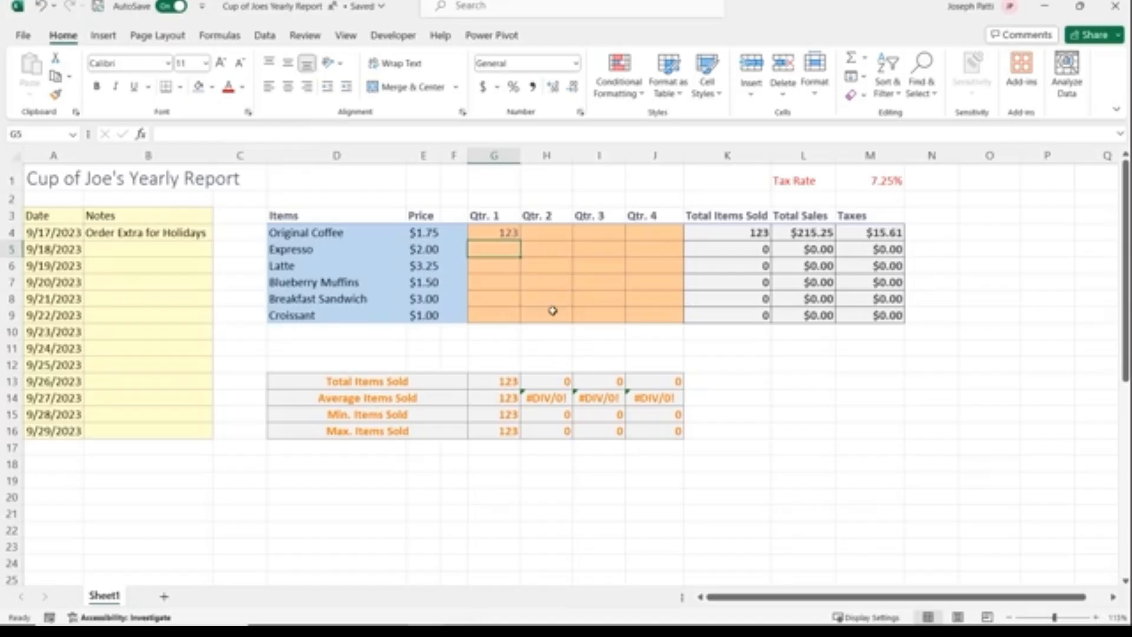
Try a tax rate of 9.00% in M1 and set it back to 7.25%
left_click(885, 181)
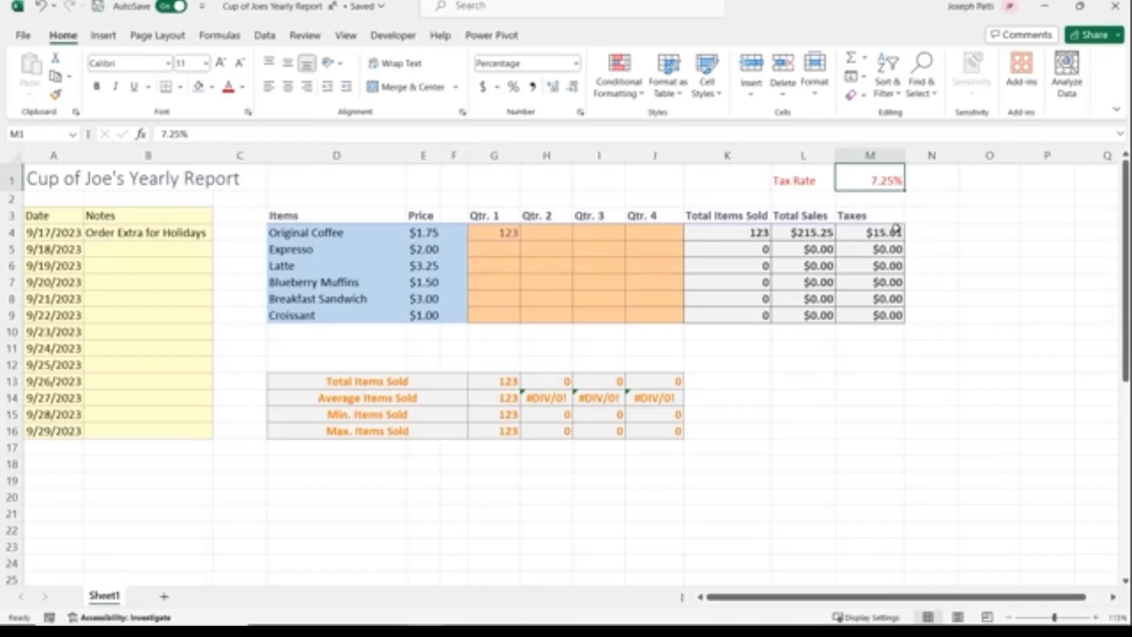
type("9.00")
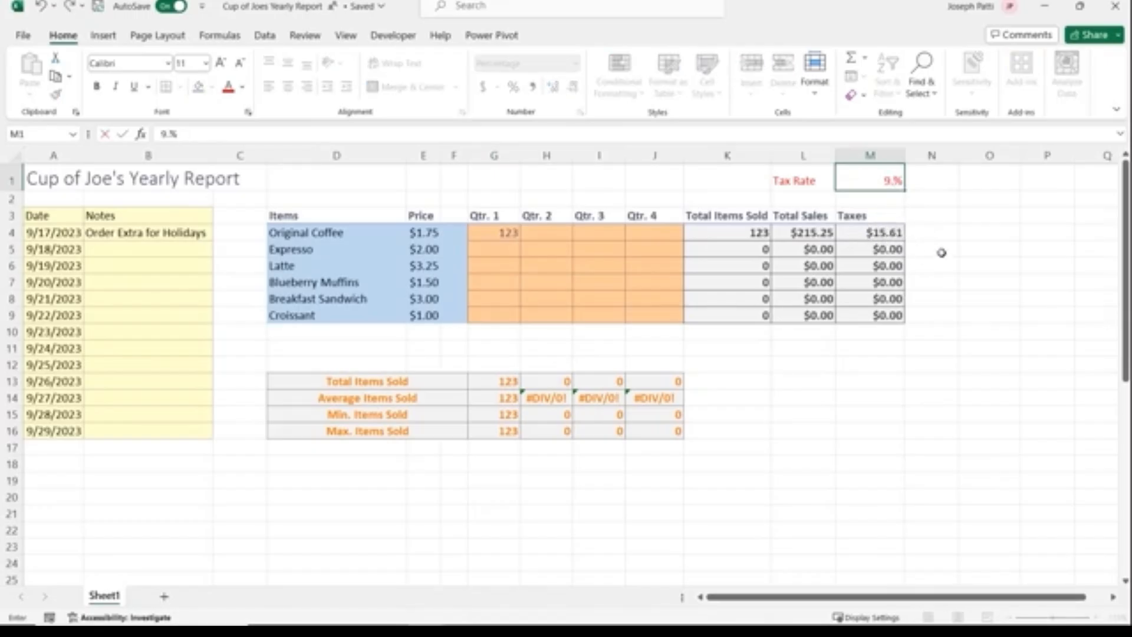
key("Return")
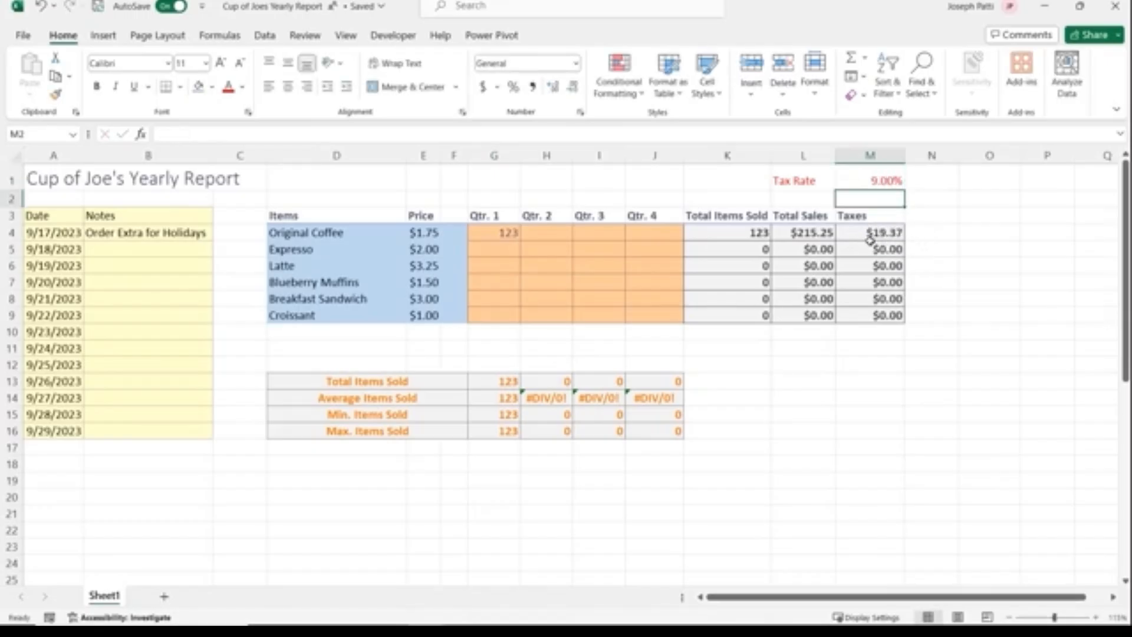
left_click(896, 248)
left_click(898, 187)
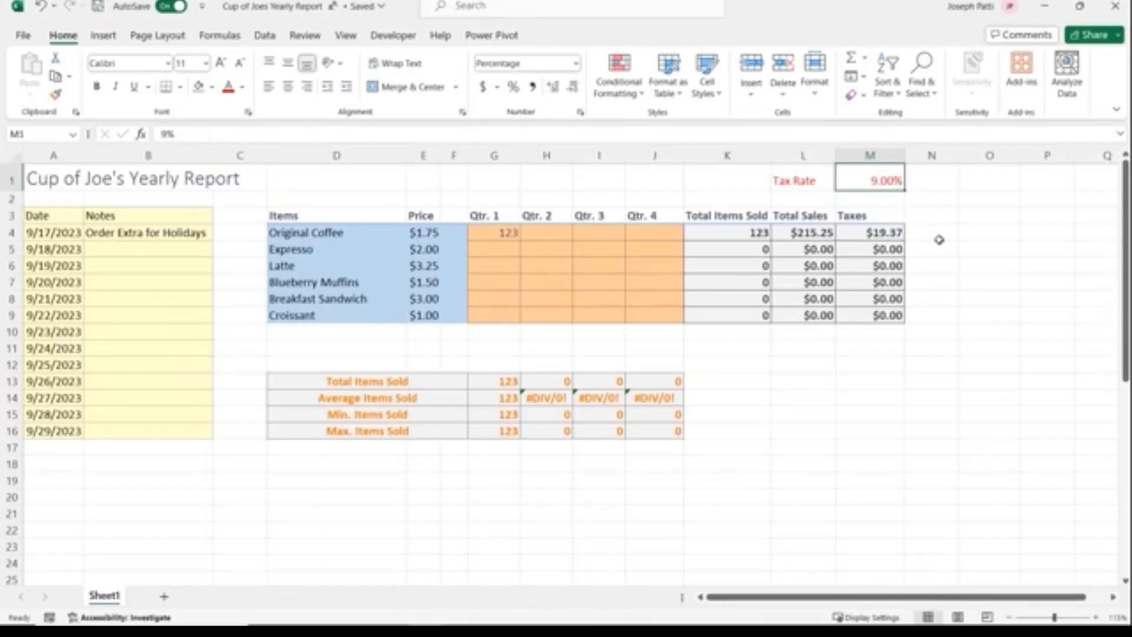
type("7.25")
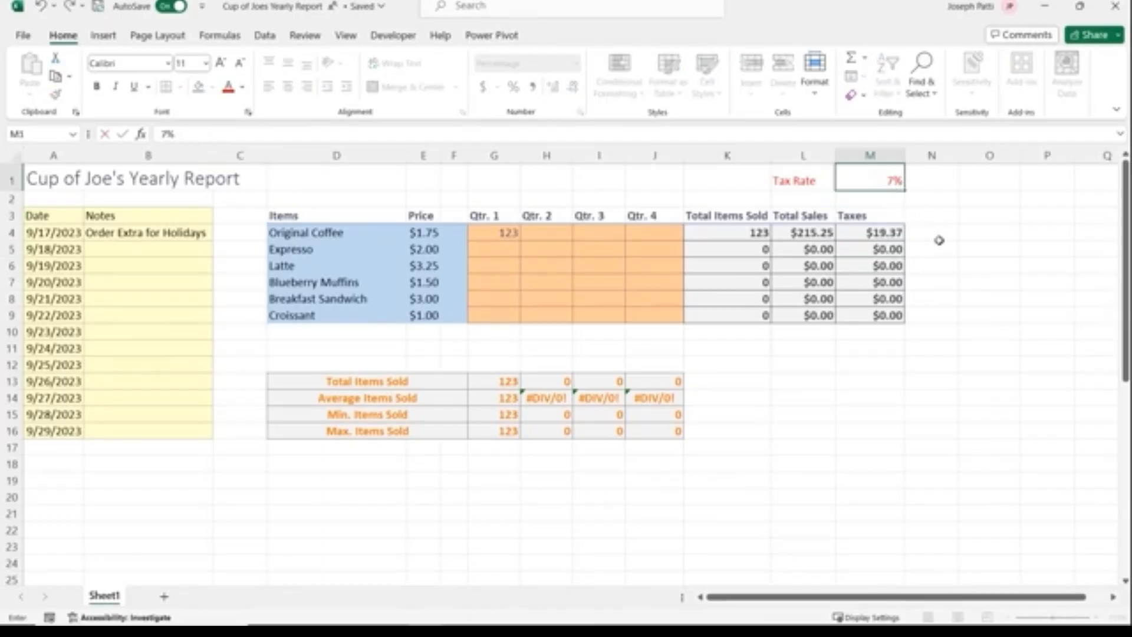
left_click(519, 289)
Undo the test edits to the tax rate and G4, and the clearing of the quarterly figures in G4:J9
key("ctrl+z")
key("ctrl+z")
key("ctrl+z")
key("ctrl+v")
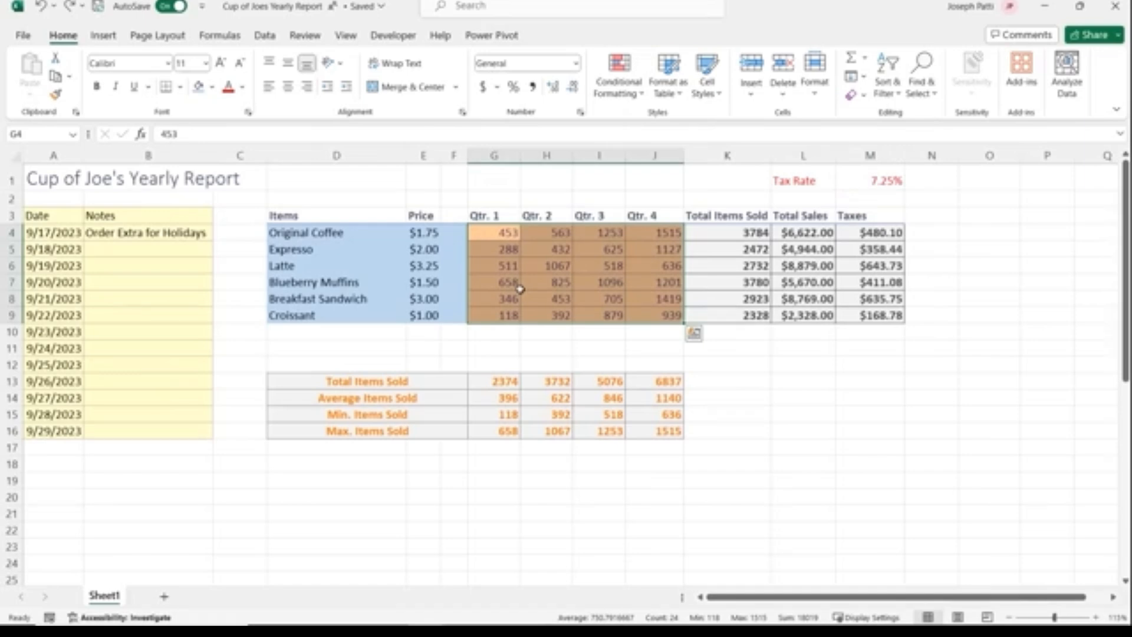
key("ctrl+z")
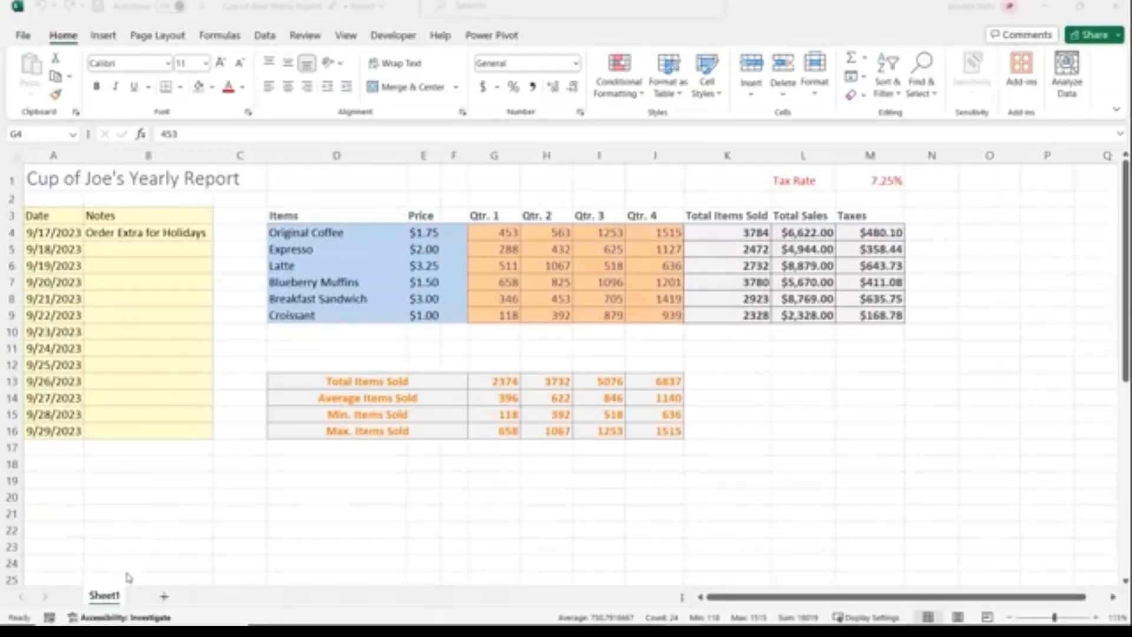
Rename the worksheet Sheet1 as 2023
left_click(109, 596)
right_click(109, 597)
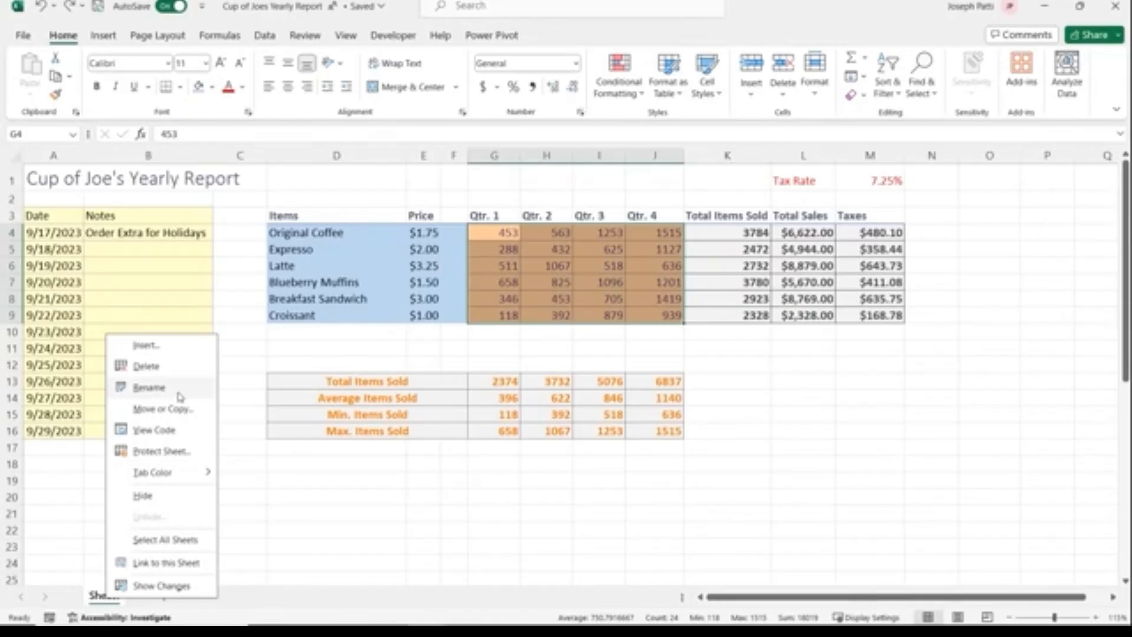
left_click(226, 430)
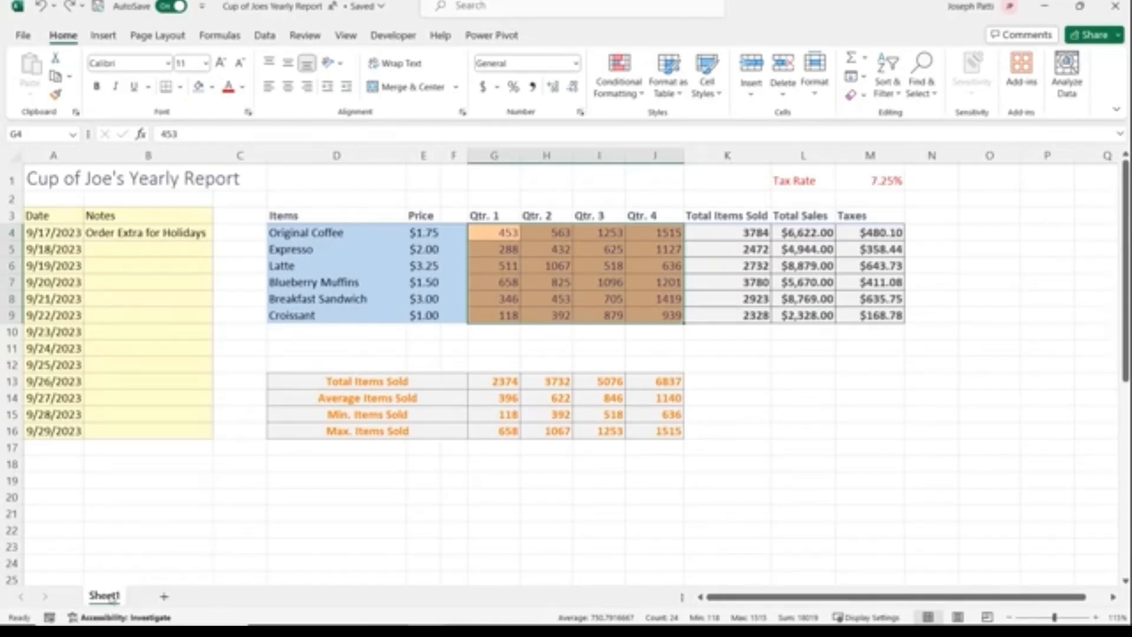
double_click(109, 596)
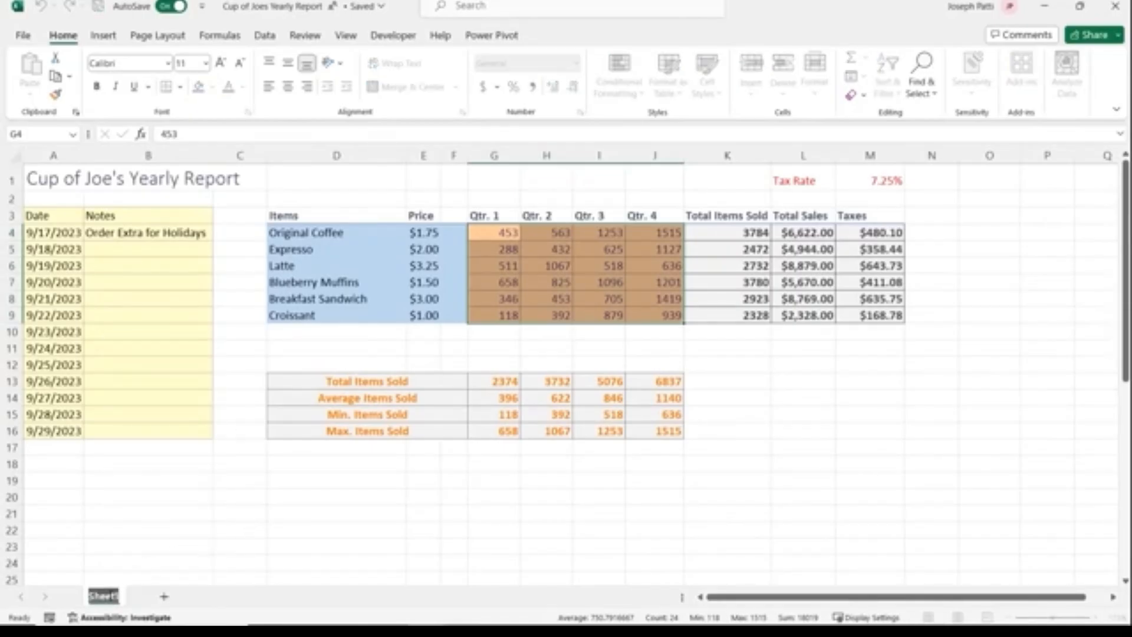
type("2023")
left_click(155, 518)
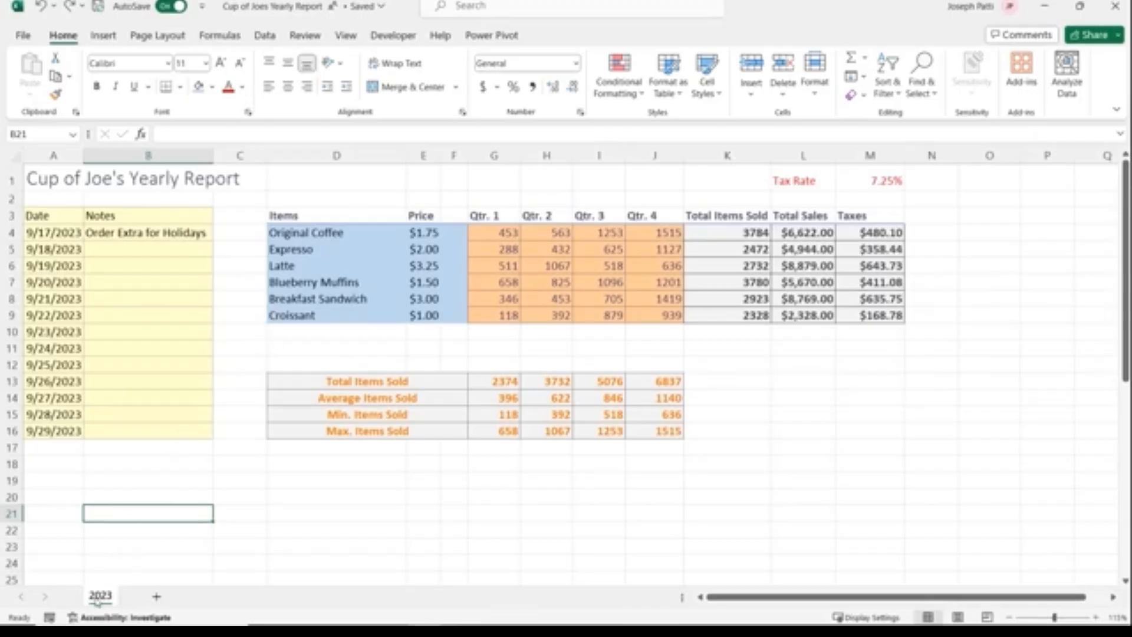
Create a copy of the 2023 worksheet in the same workbook, placed before the 2023 sheet
right_click(94, 597)
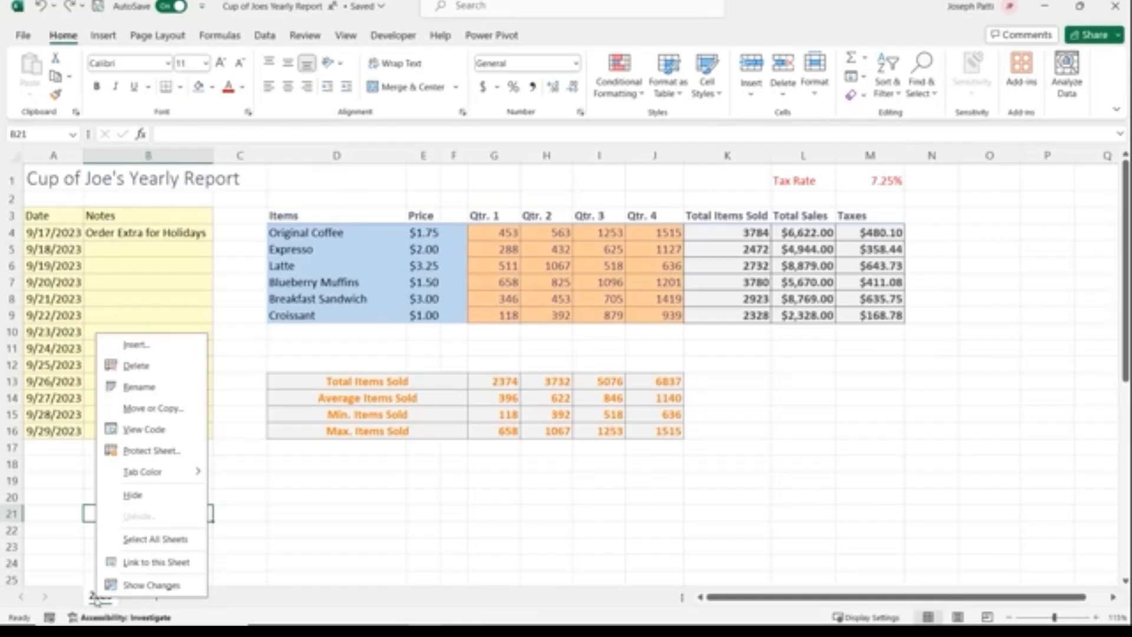
left_click(173, 411)
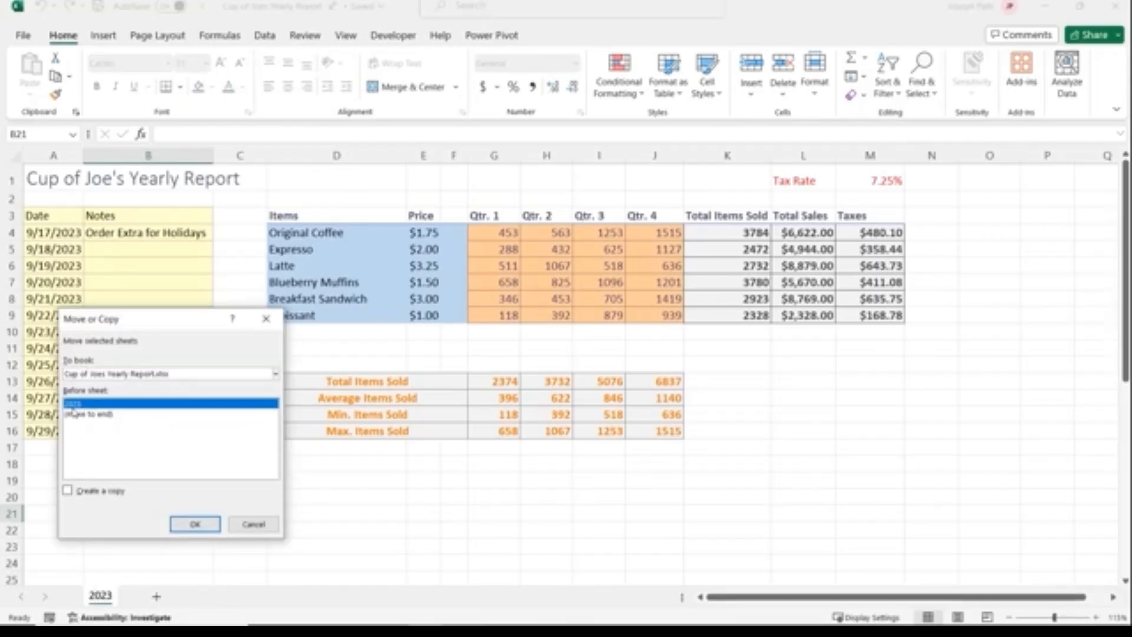
left_click(67, 490)
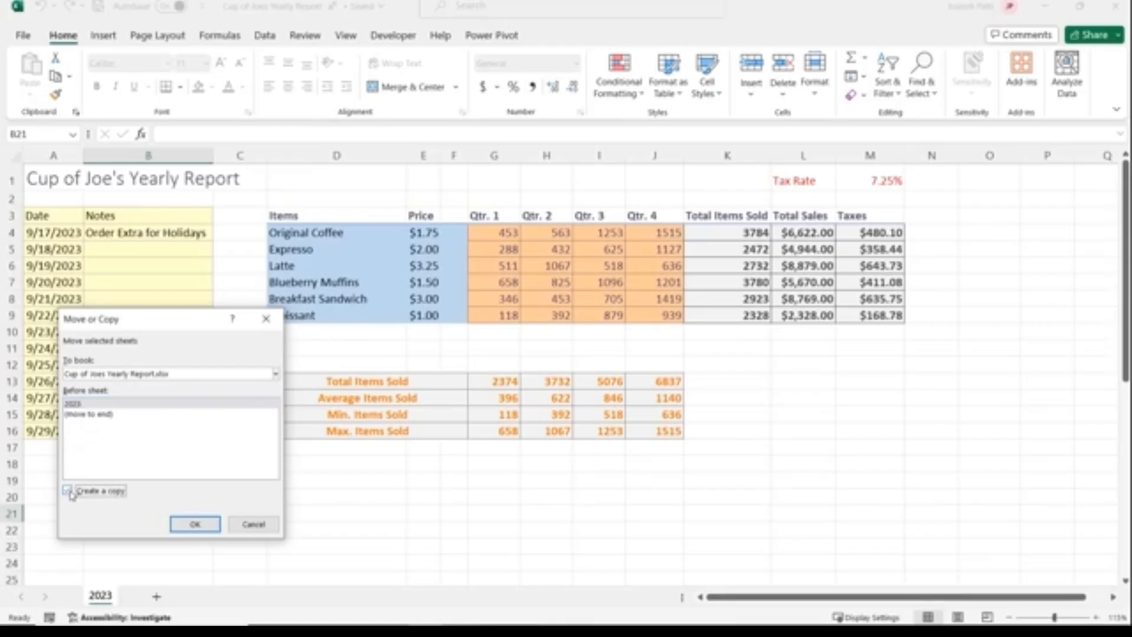
left_click(195, 524)
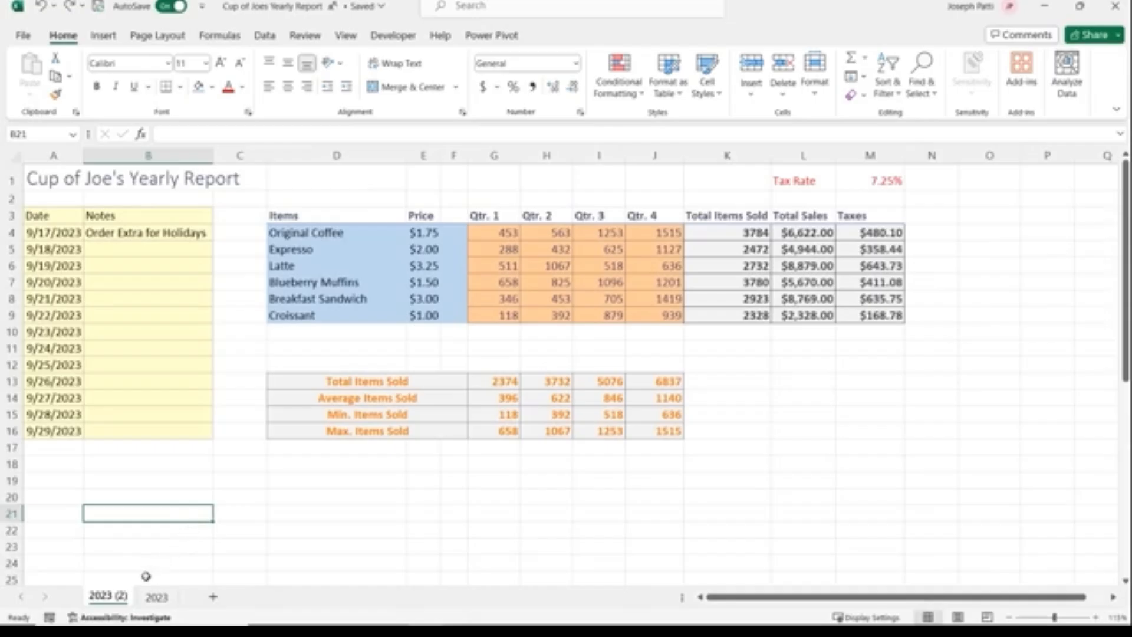
Create two more copies of the 2023 worksheet, placing them after the existing sheets
left_click(157, 598)
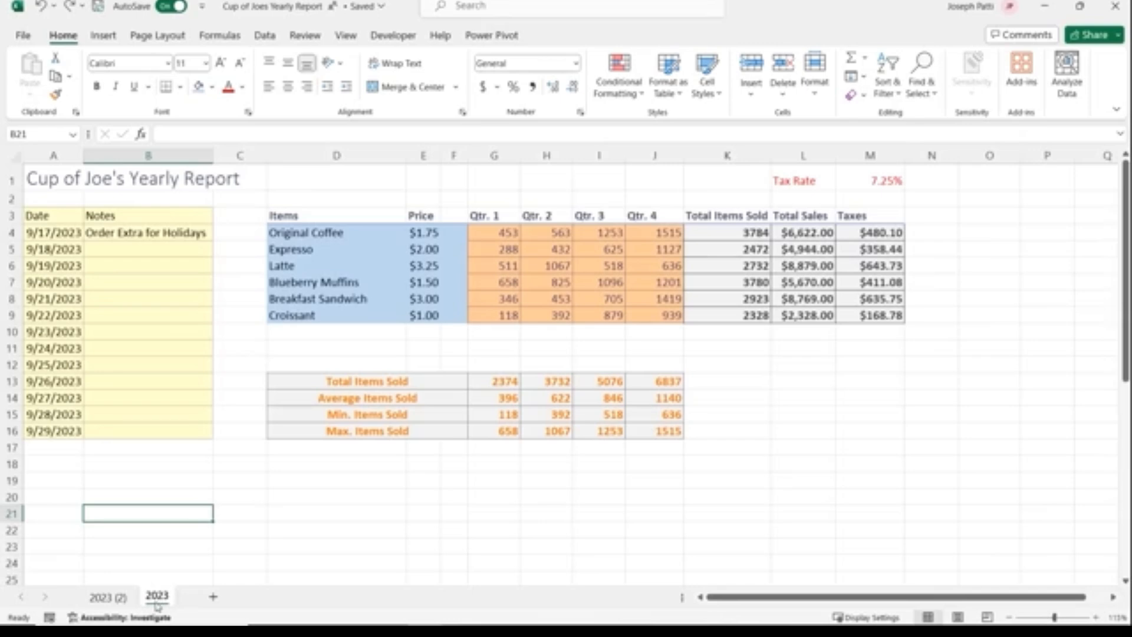
left_click_drag(156, 604, 199, 586)
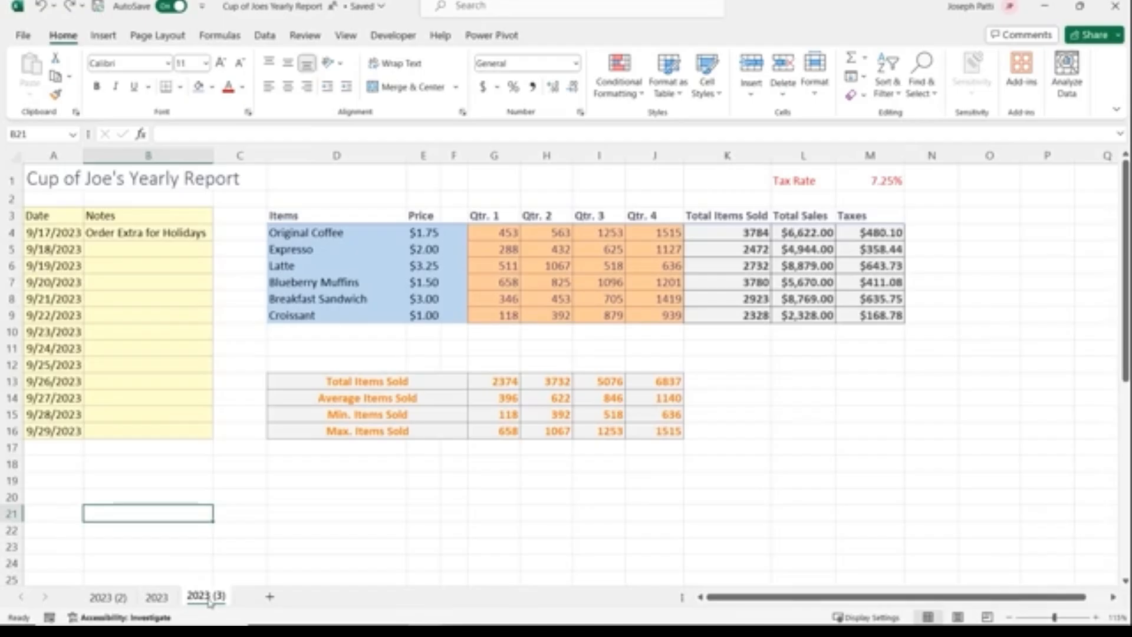
left_click_drag(199, 599, 254, 587)
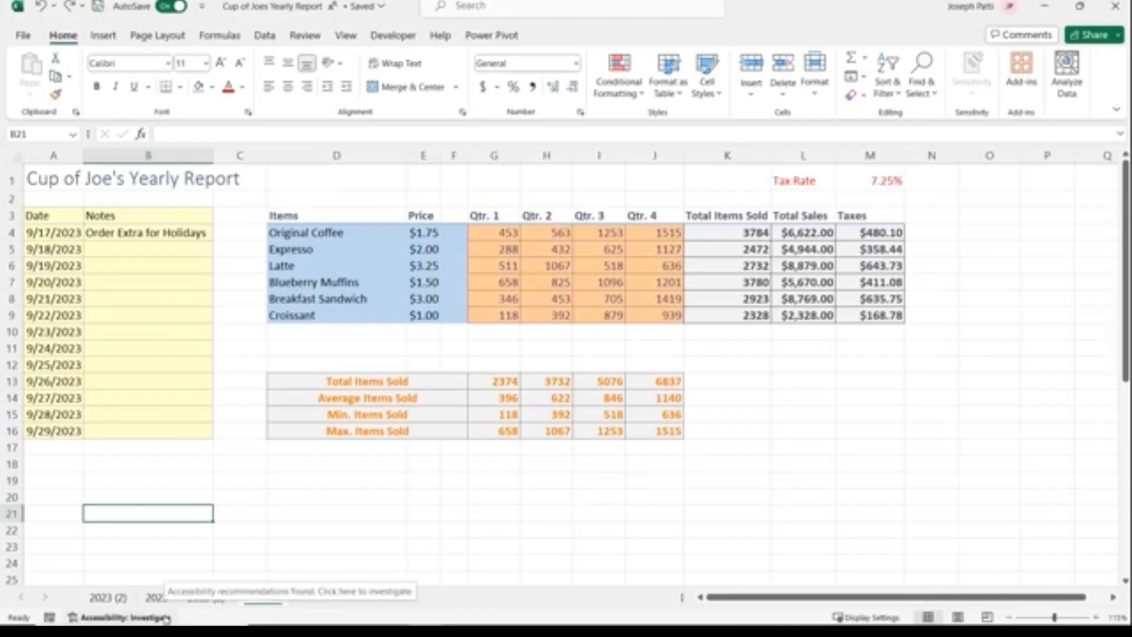
Rename the three copied worksheets, in tab order, as 2024, 2025 and 2026
double_click(109, 598)
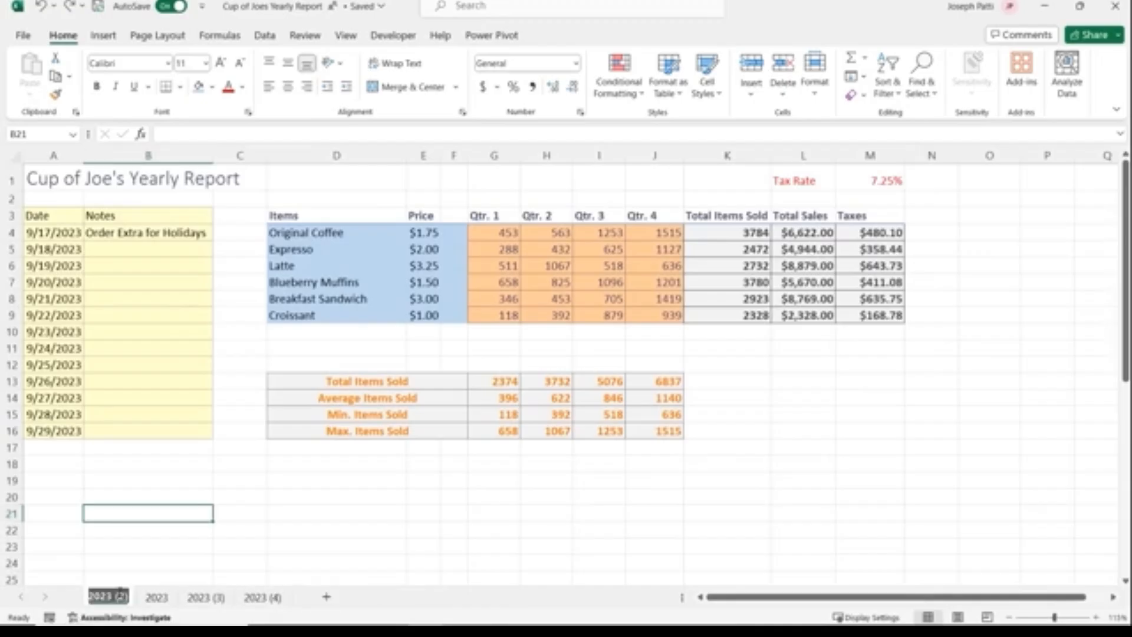
type("2024")
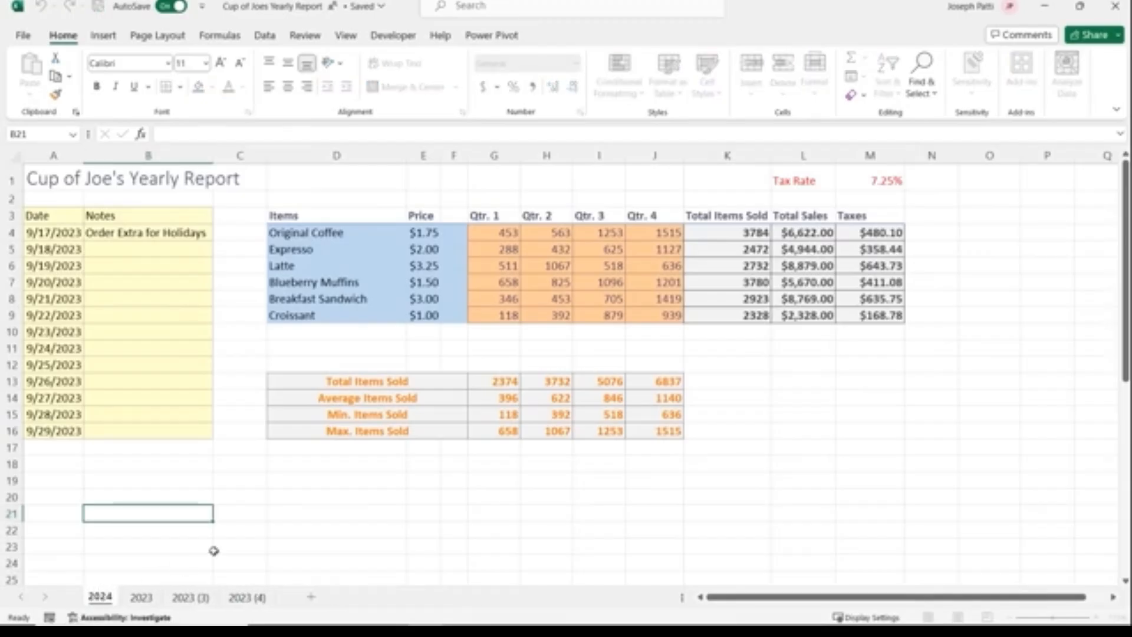
left_click(191, 596)
double_click(191, 597)
type("2025")
left_click(233, 598)
double_click(232, 605)
type("2026")
Move the 2023 worksheet in front of the 2024 worksheet
left_click(183, 597)
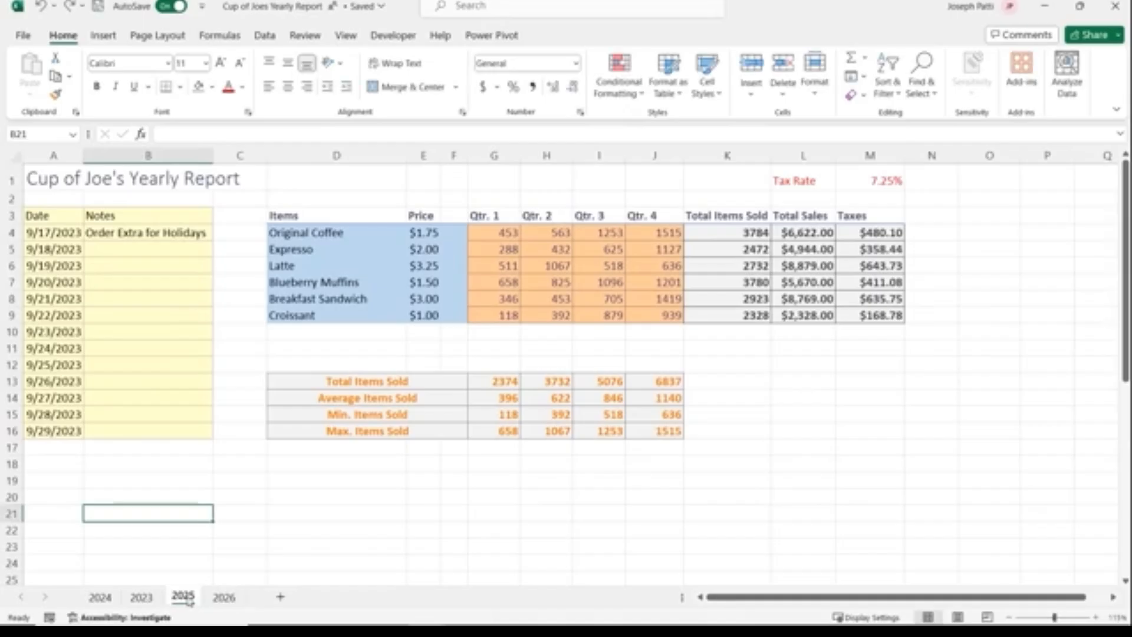
left_click(148, 603)
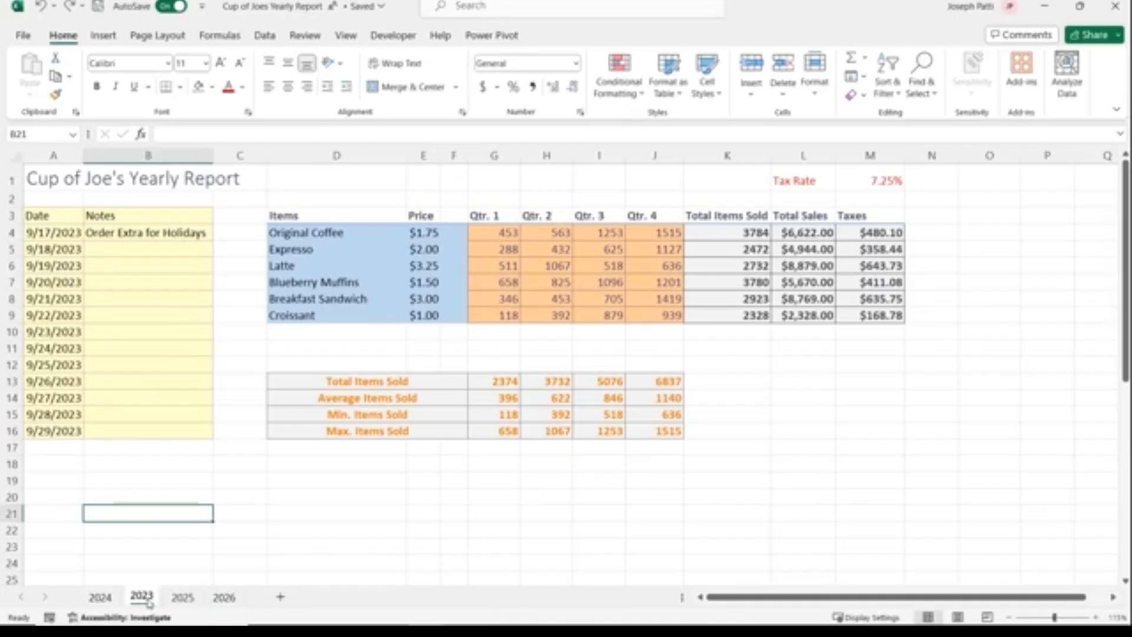
left_click_drag(82, 582, 80, 584)
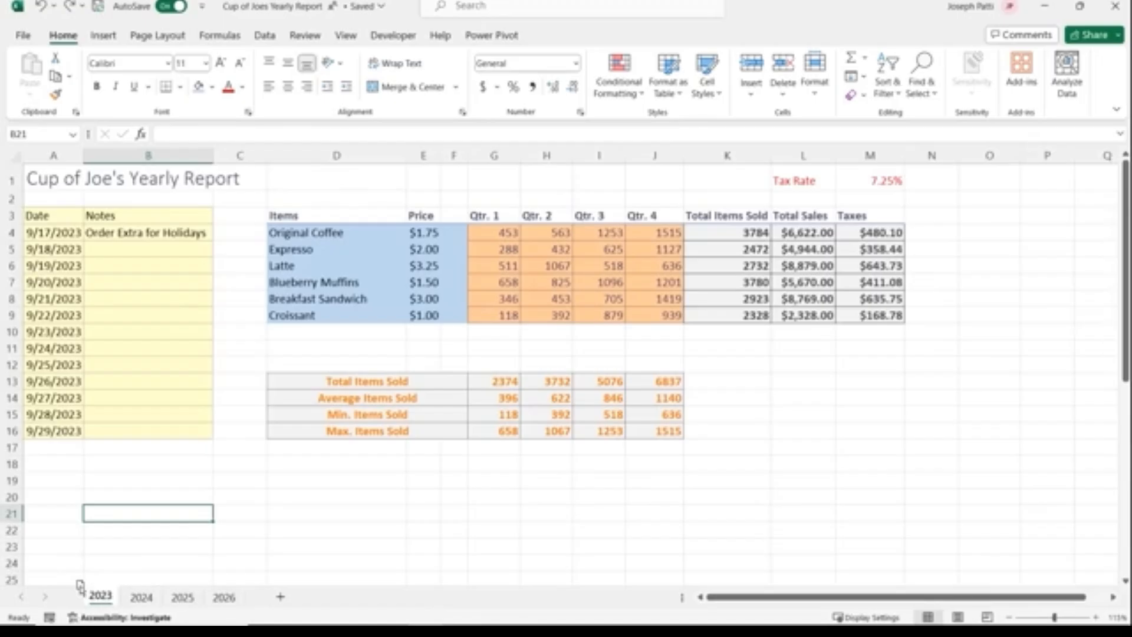
Look through the 2023 to 2026 worksheets and examine the dates and notes range A4:B16 on the 2026 sheet
left_click(142, 598)
left_click(183, 598)
left_click(228, 600)
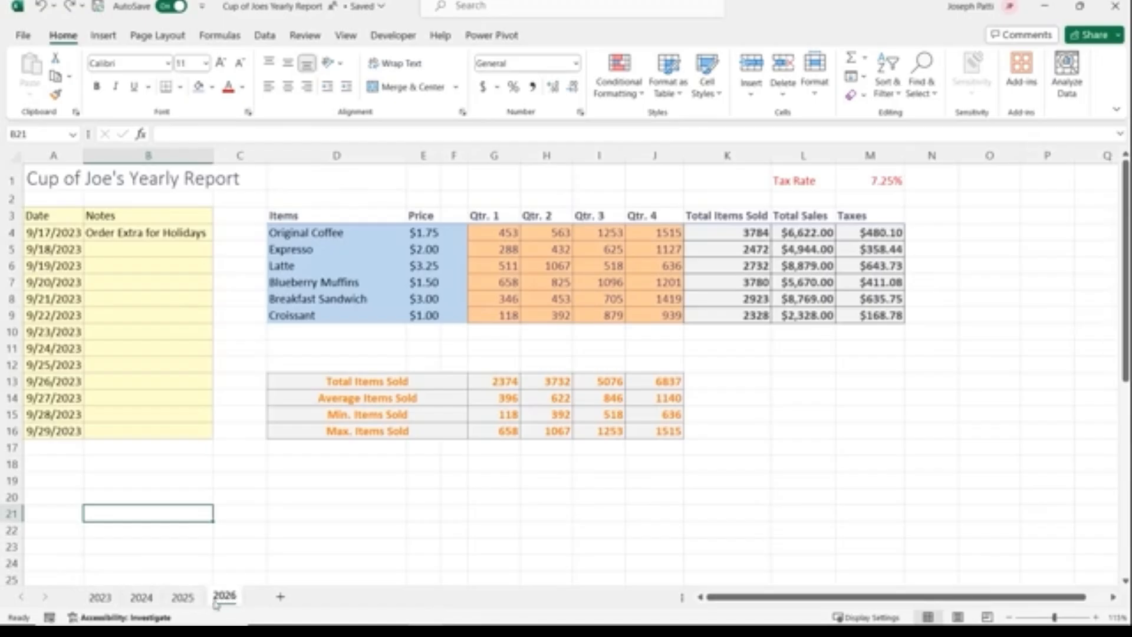
left_click(102, 599)
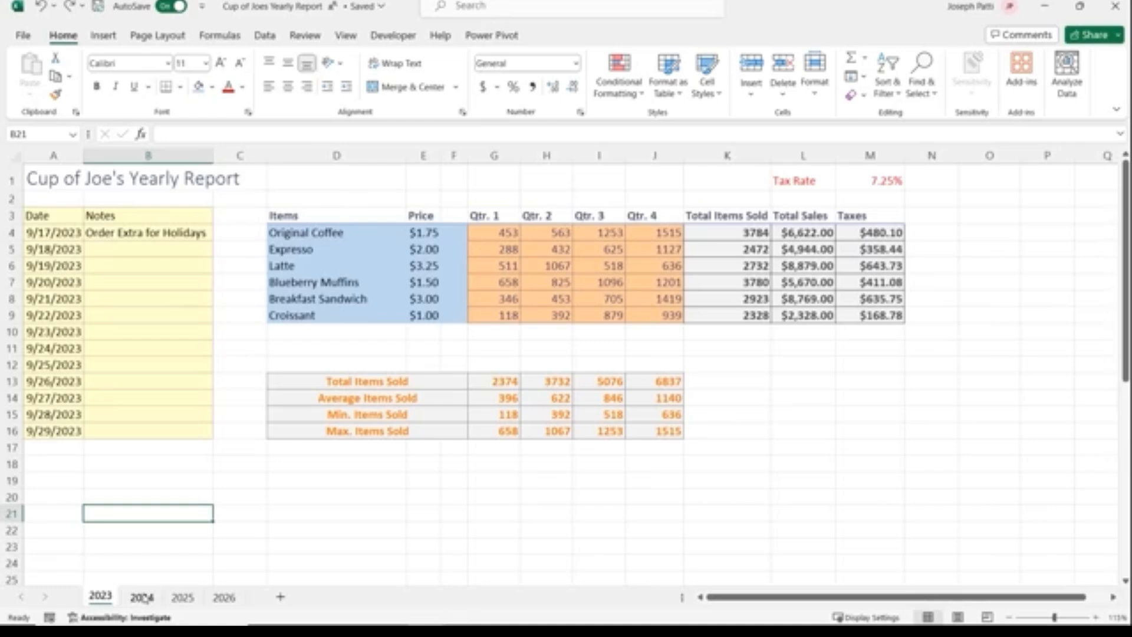
left_click(146, 598)
left_click(183, 598)
left_click(227, 601)
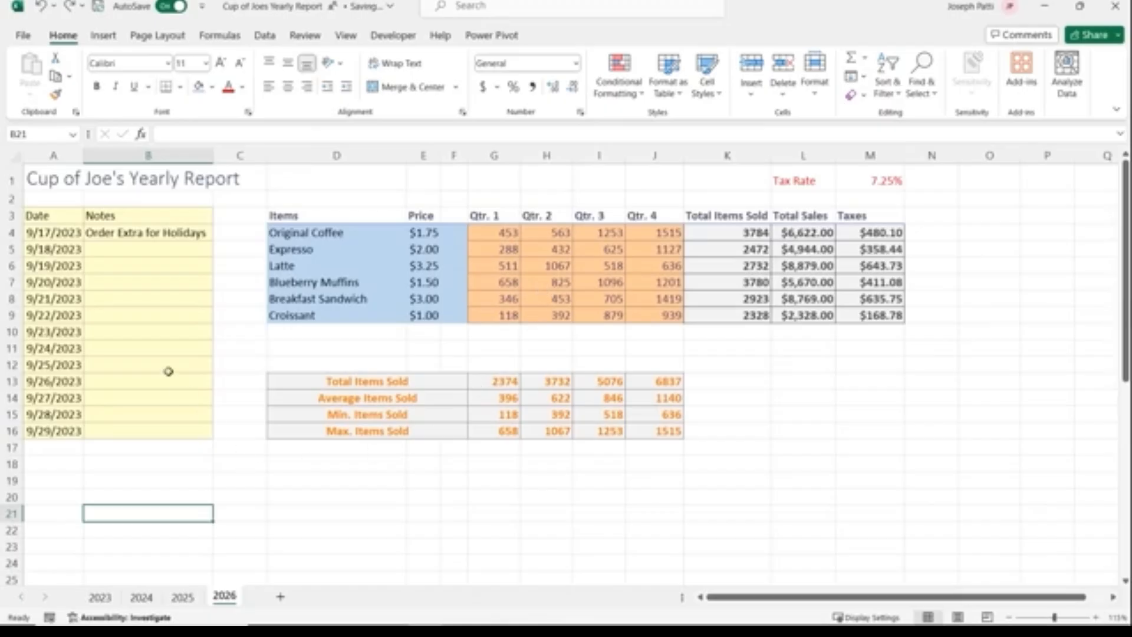
left_click_drag(63, 232, 159, 426)
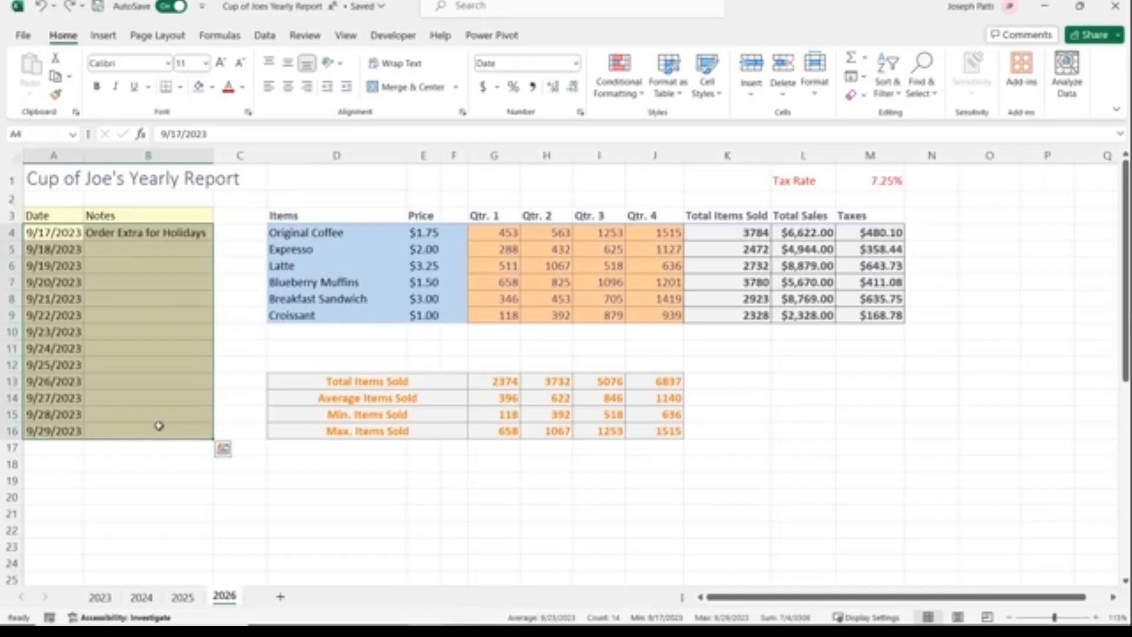
Group the 2024, 2025 and 2026 worksheets and clear the dates and notes in A4:B16 and the quarterly figures in G4:J9
left_click(142, 596)
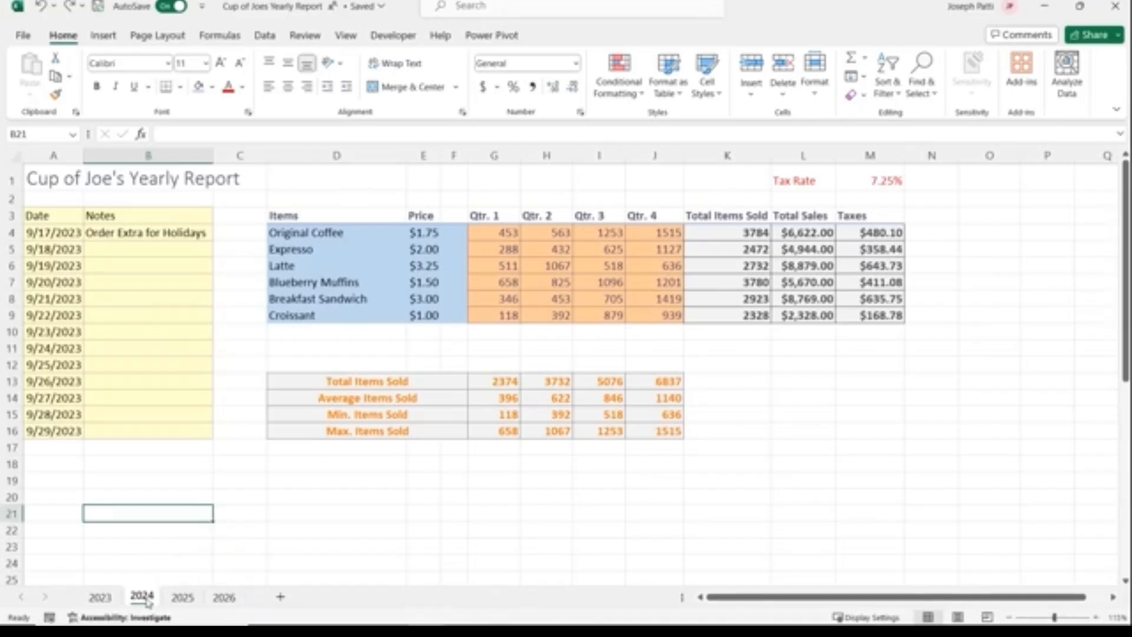
left_click(184, 597, "ctrl")
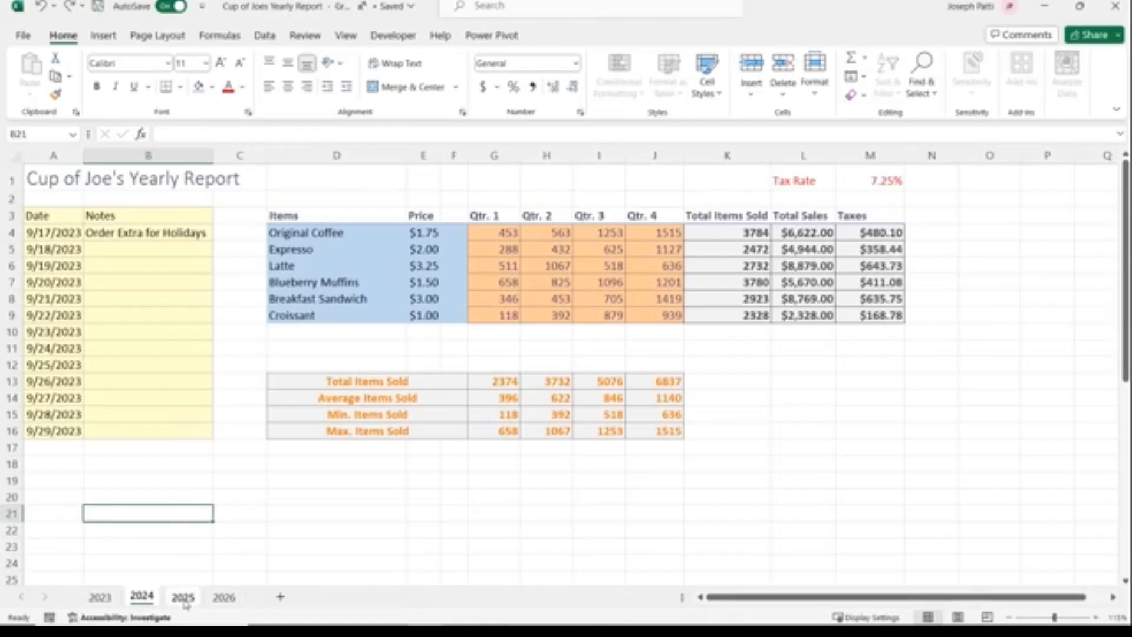
left_click(228, 598, "ctrl")
left_click_drag(58, 233, 158, 426)
key("Delete")
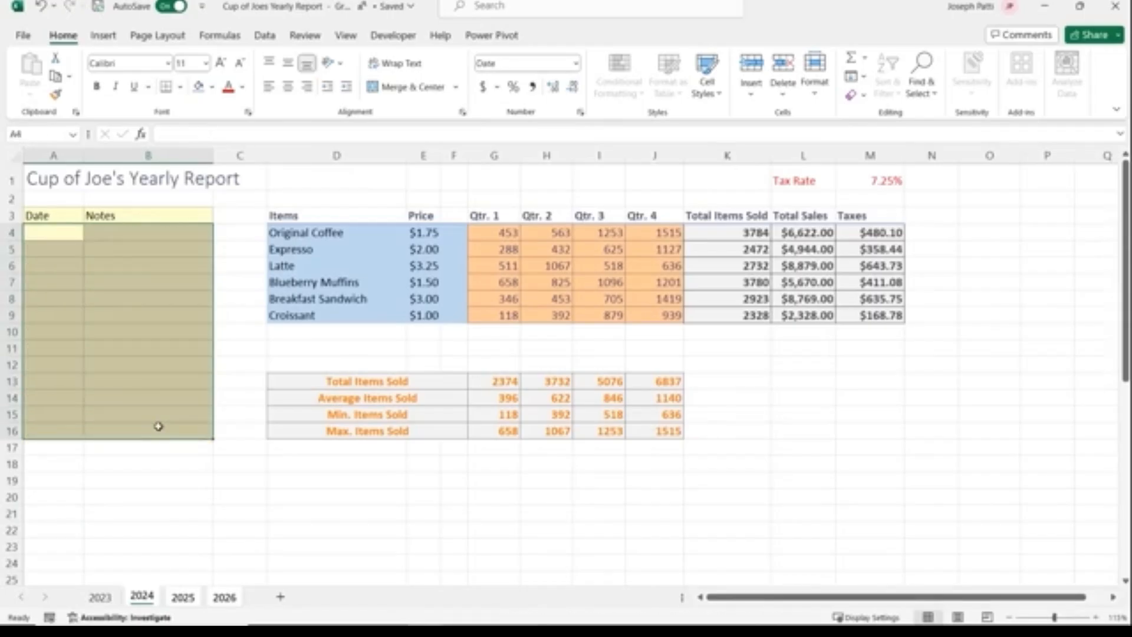
left_click_drag(503, 231, 645, 315)
key("Delete")
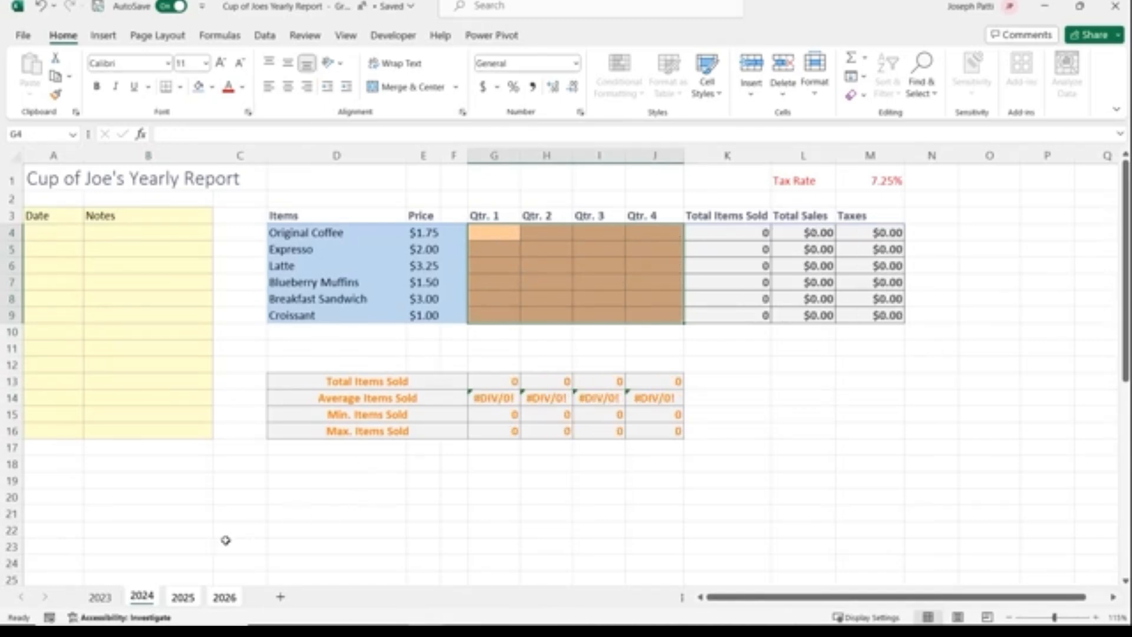
Ungroup the worksheets and compare the contents of the 2023, 2024, 2025 and 2026 sheets, ending on 2023
left_click(101, 597)
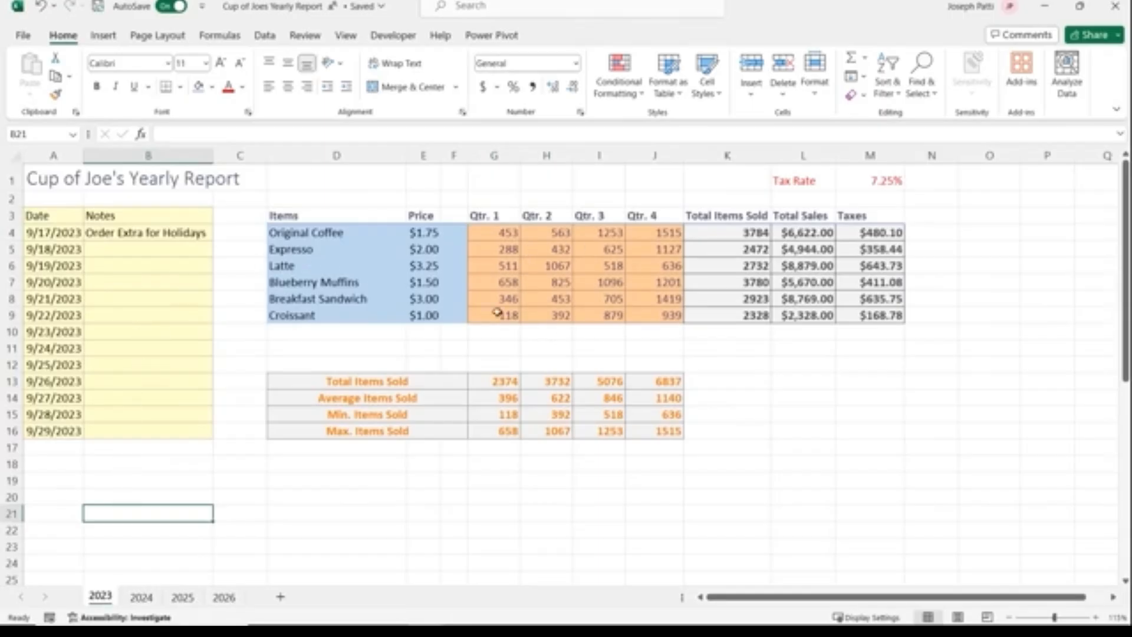
left_click(143, 606)
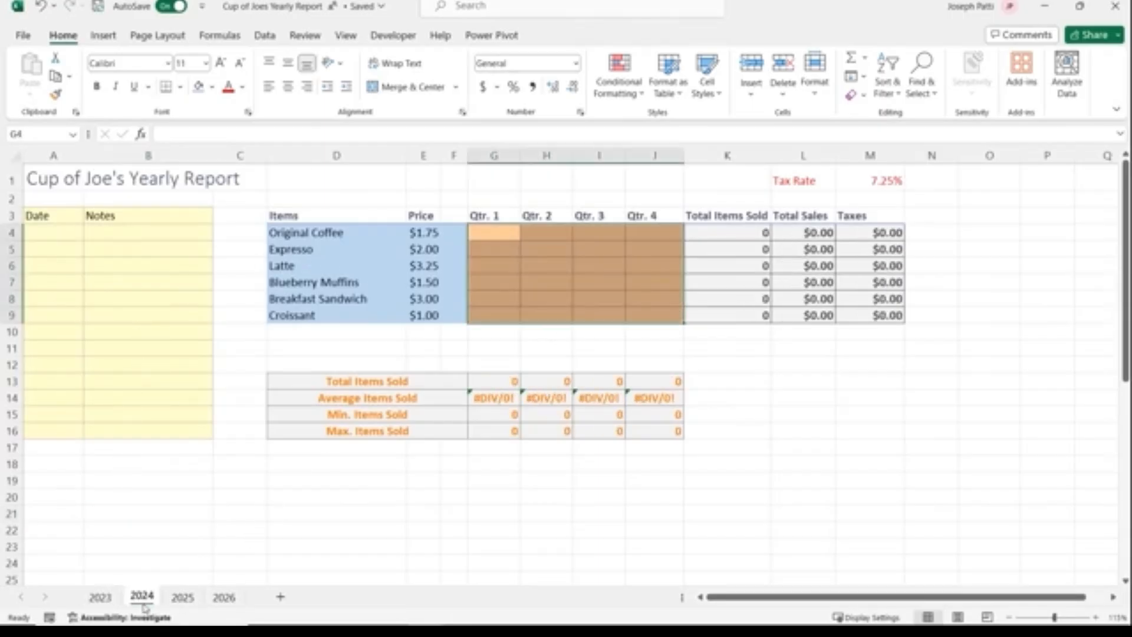
left_click(183, 599)
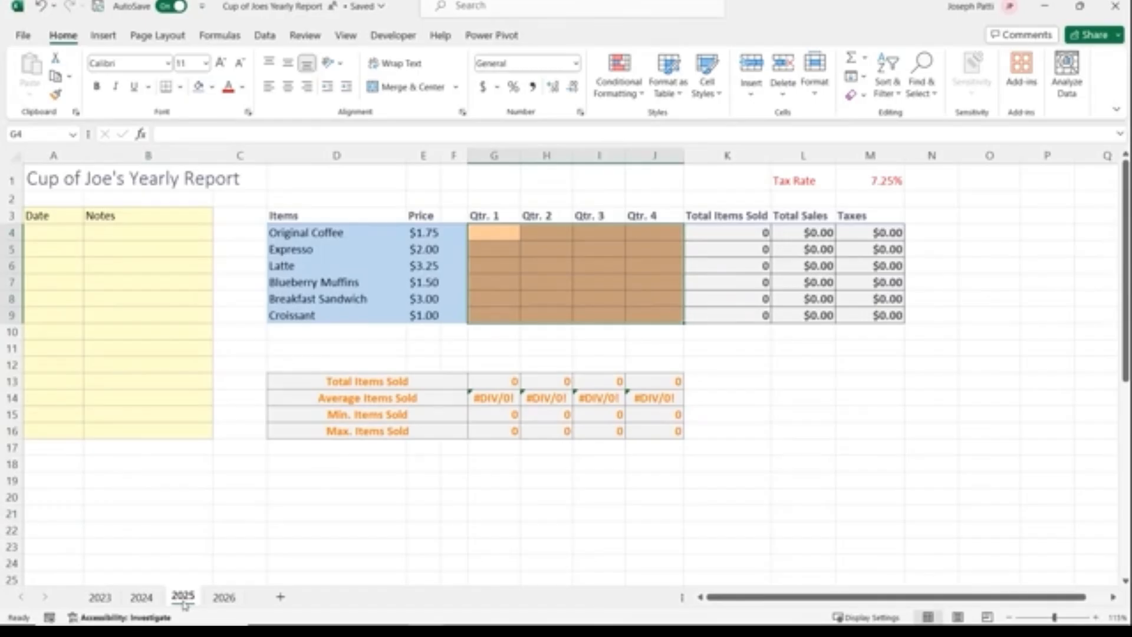
left_click(226, 598)
key("ctrl+Page_Up")
key("ctrl+Page_Up")
key("ctrl+Page_Up")
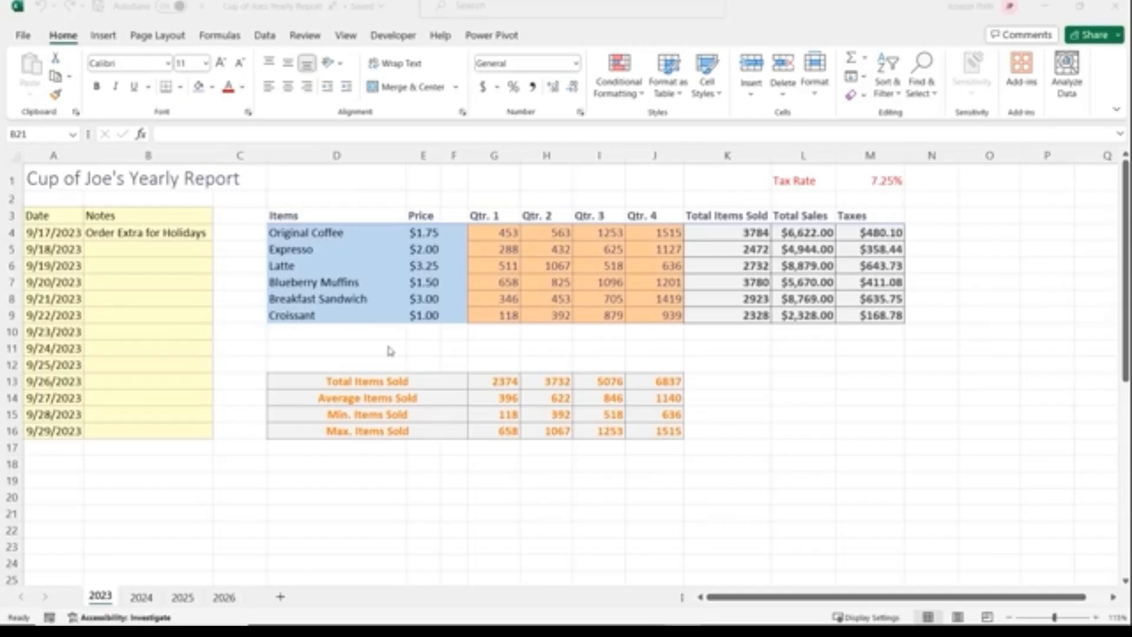
Hide row 11 and column D on the 2023 worksheet
right_click(14, 348)
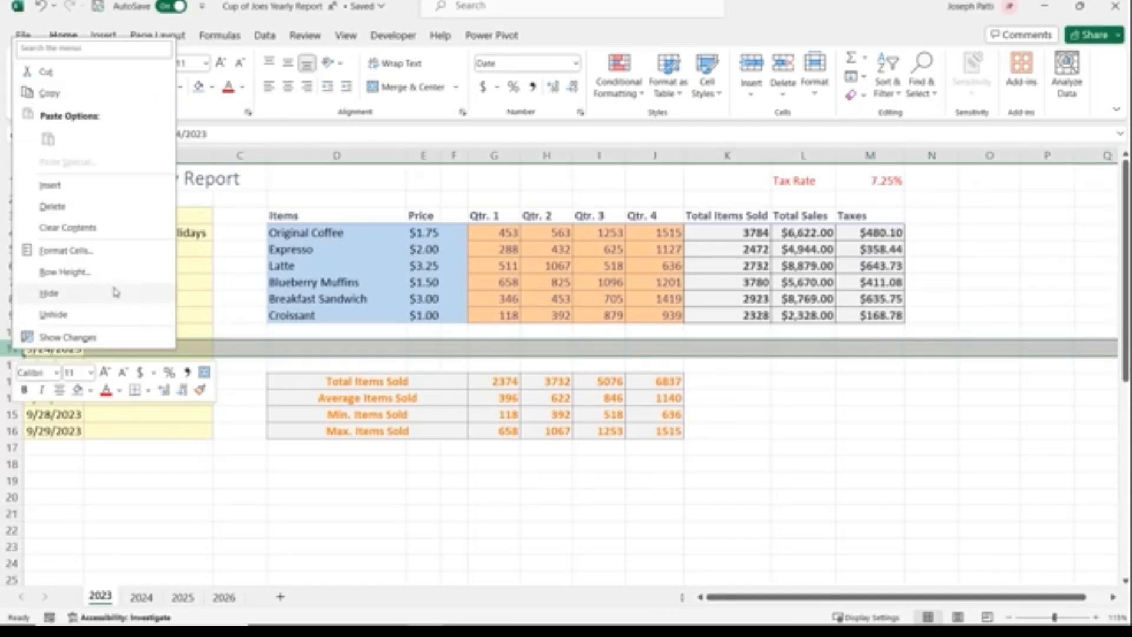
left_click(90, 298)
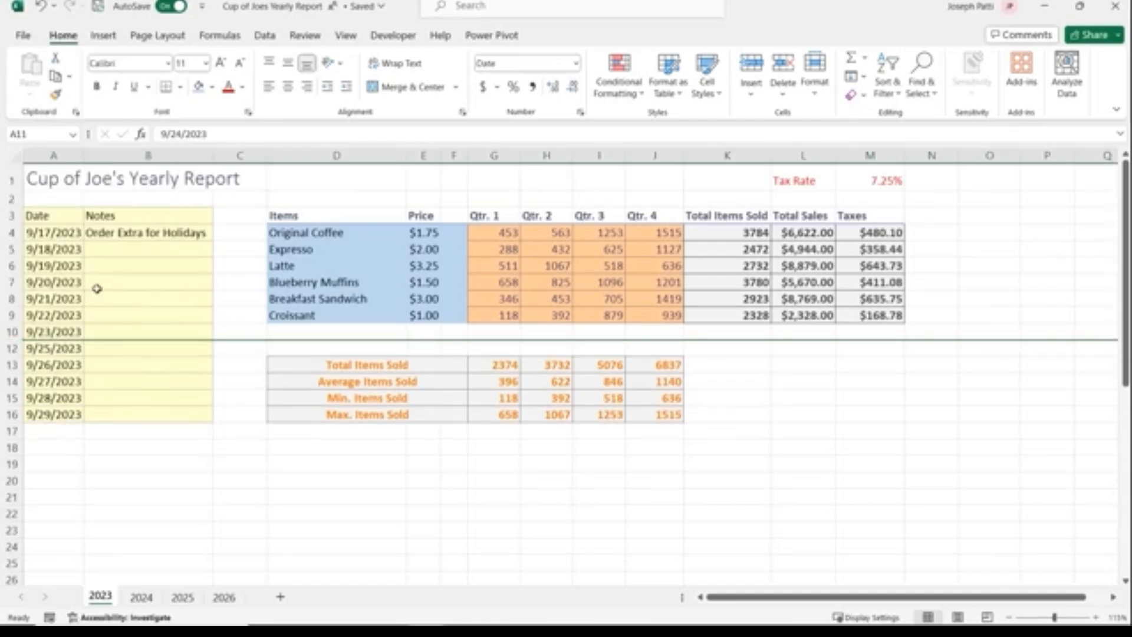
right_click(334, 157)
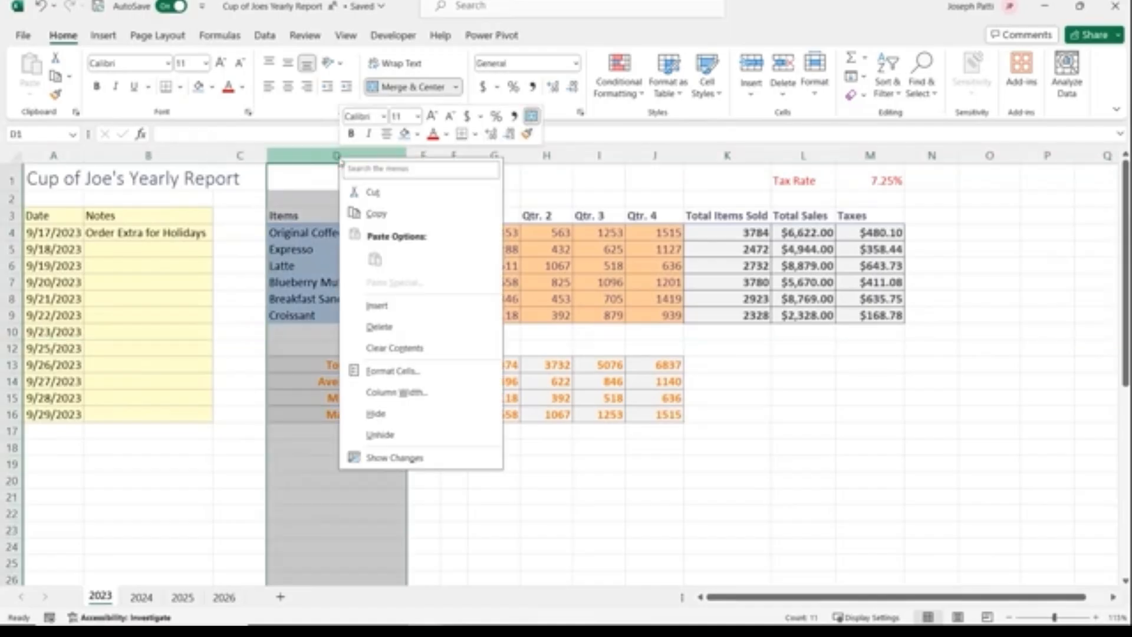
left_click(376, 413)
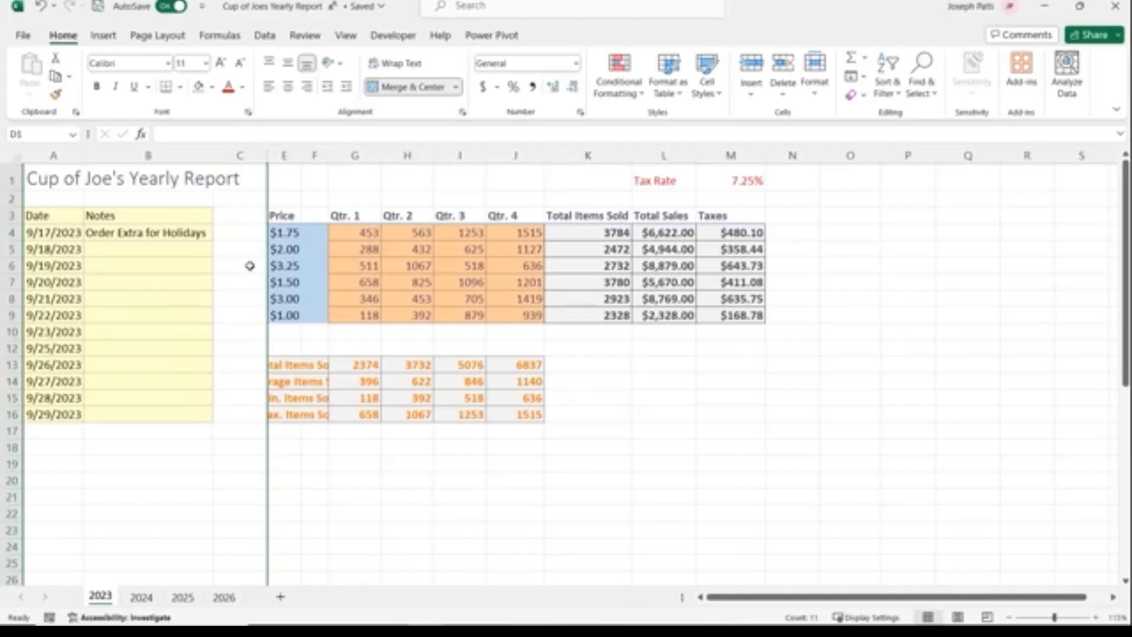
Unhide column D and row 11 on the 2023 worksheet
right_click(266, 156)
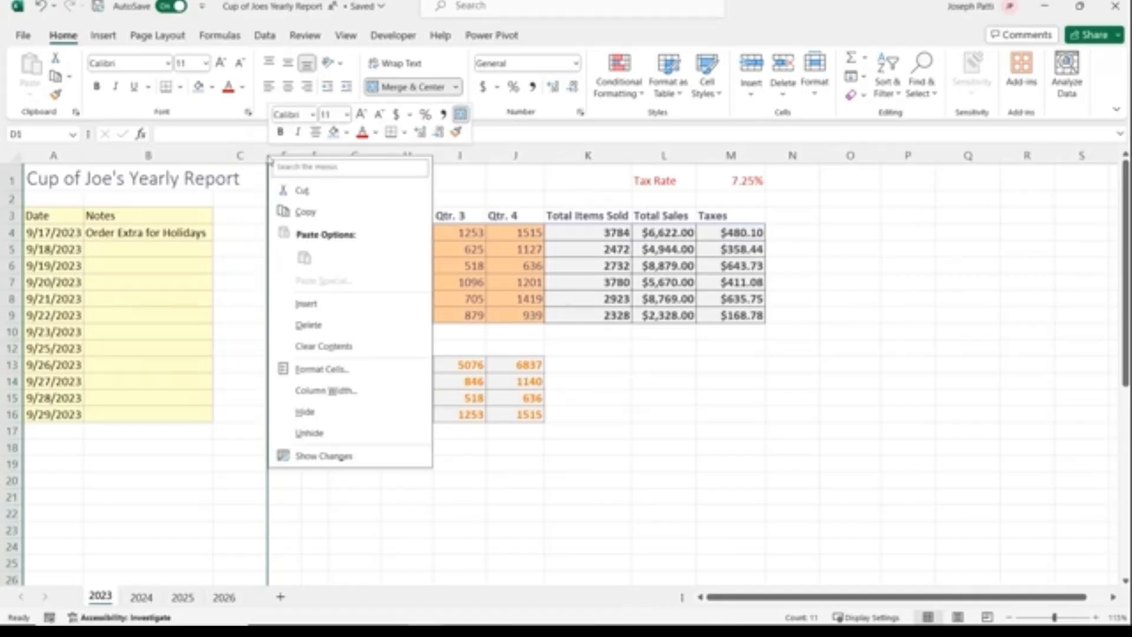
left_click(313, 434)
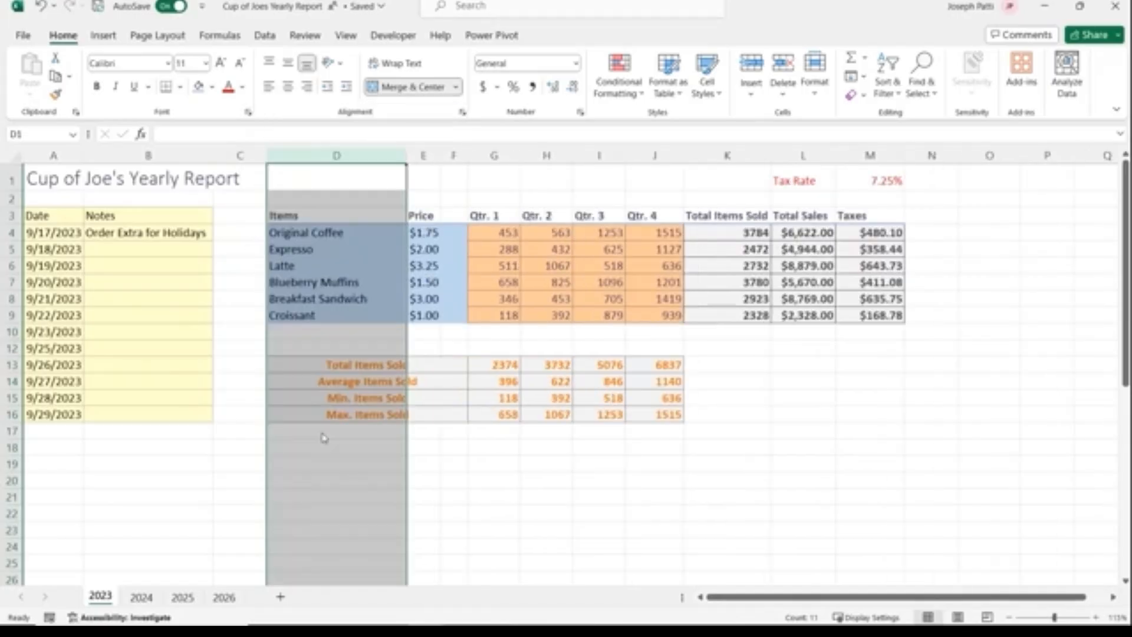
right_click(14, 336)
left_click(54, 304)
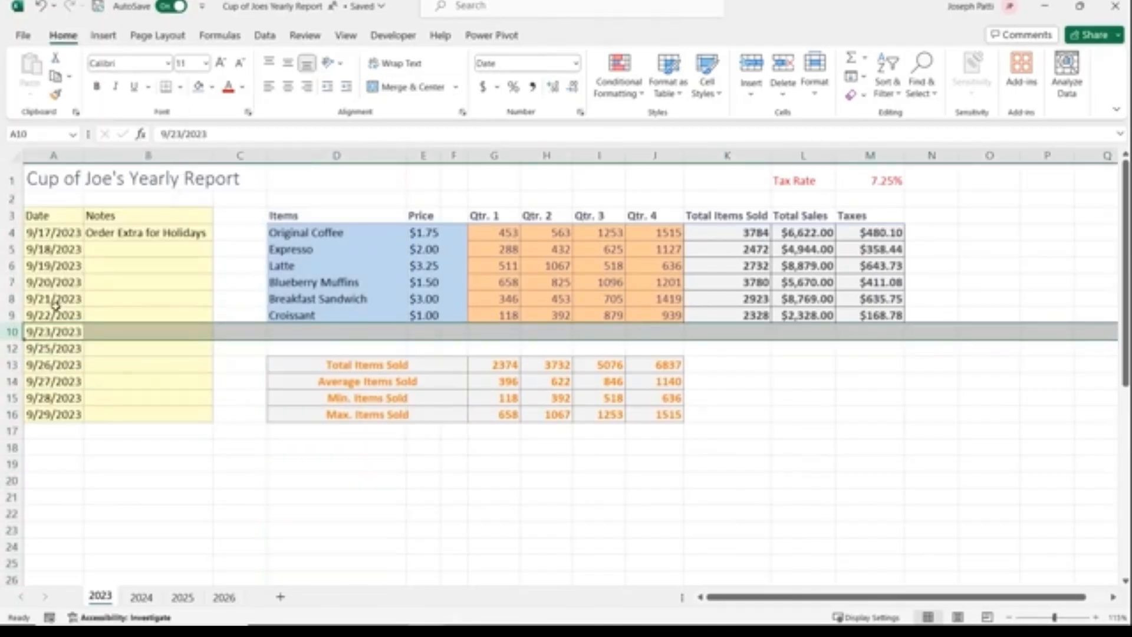
right_click(17, 340)
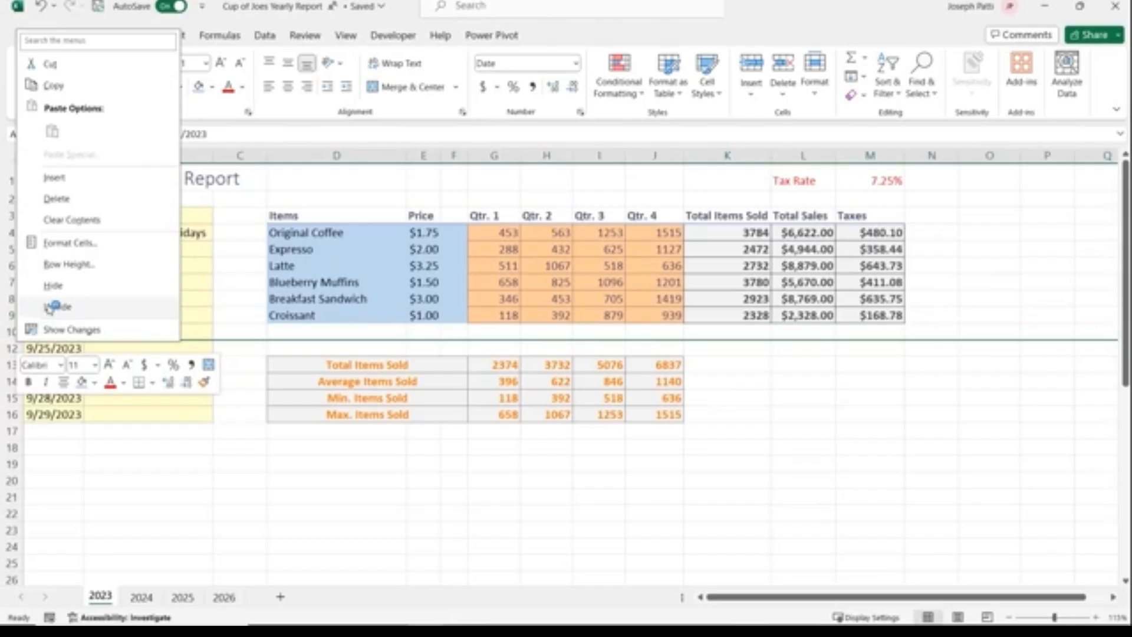
left_click(49, 307)
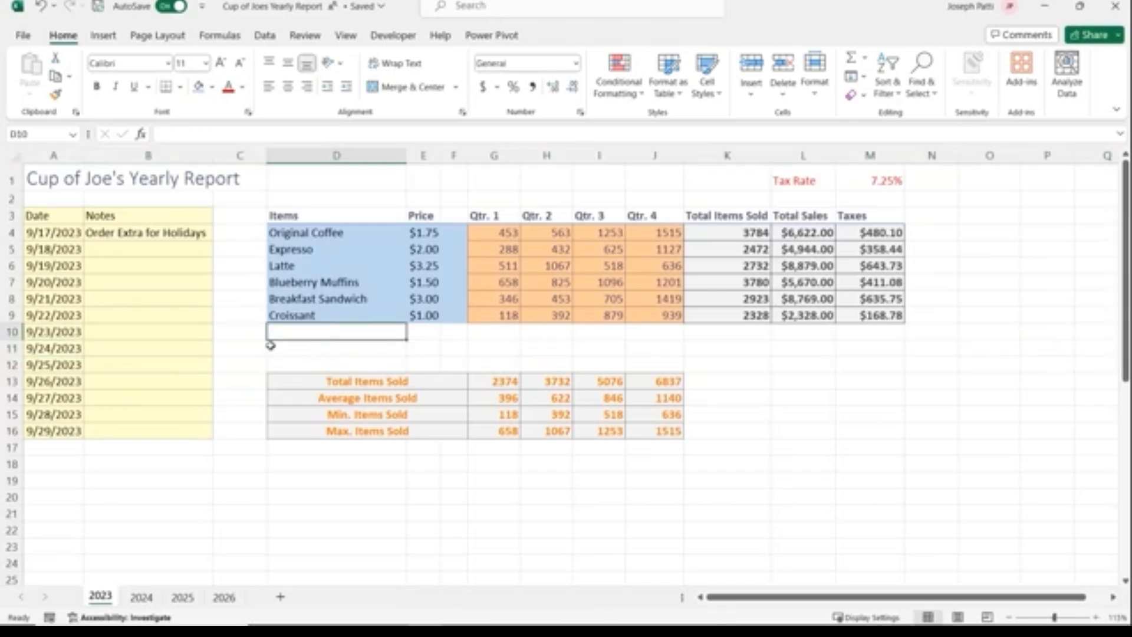
left_click(249, 340)
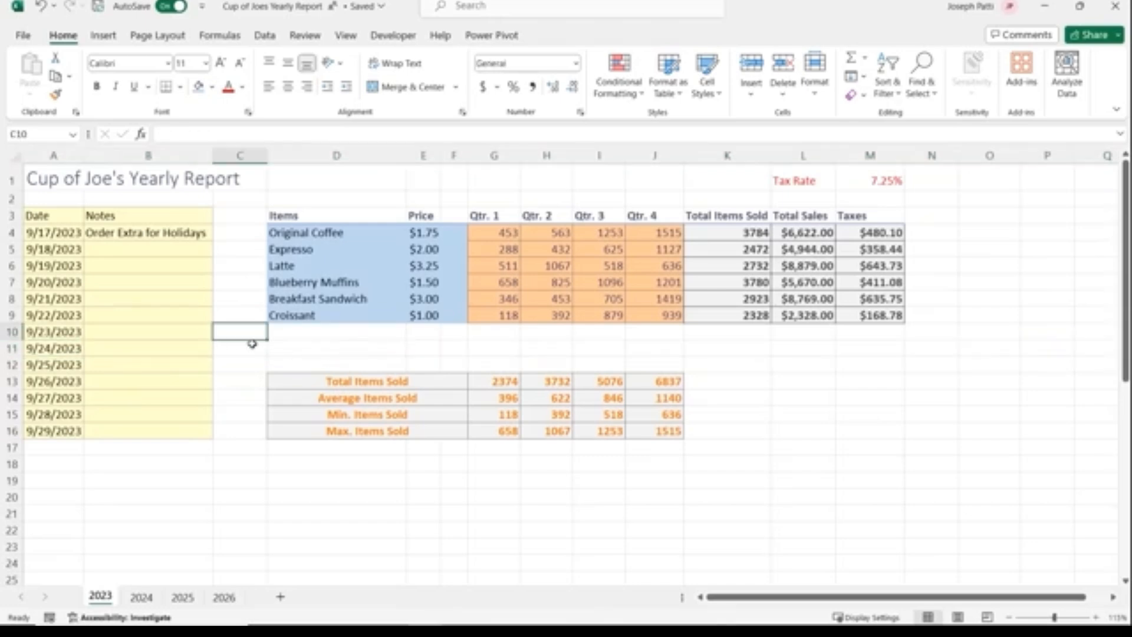
left_click(300, 349)
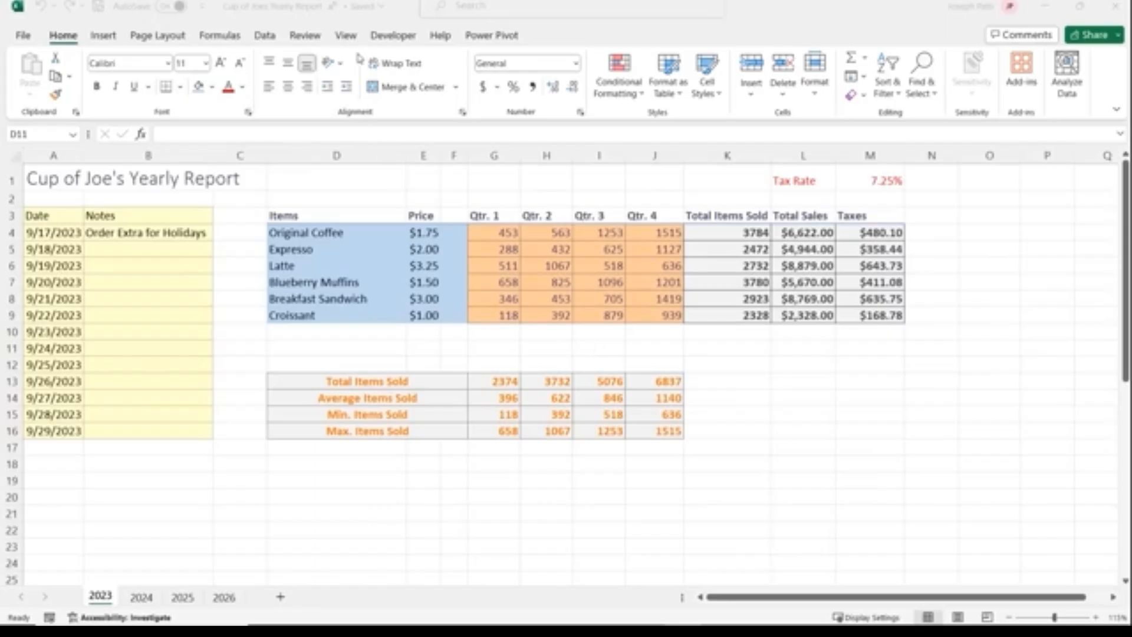
Group the 2023 and 2024 worksheets, ungroup them, browse the other years' sheets and return to 2023
left_click(346, 37)
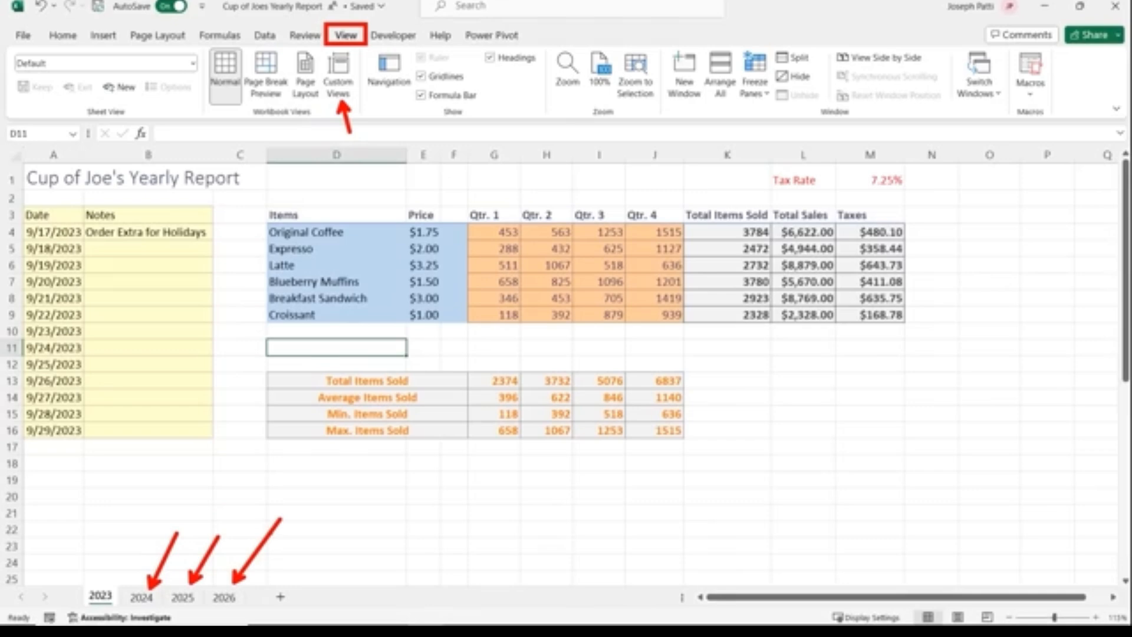
left_click(142, 597, "ctrl")
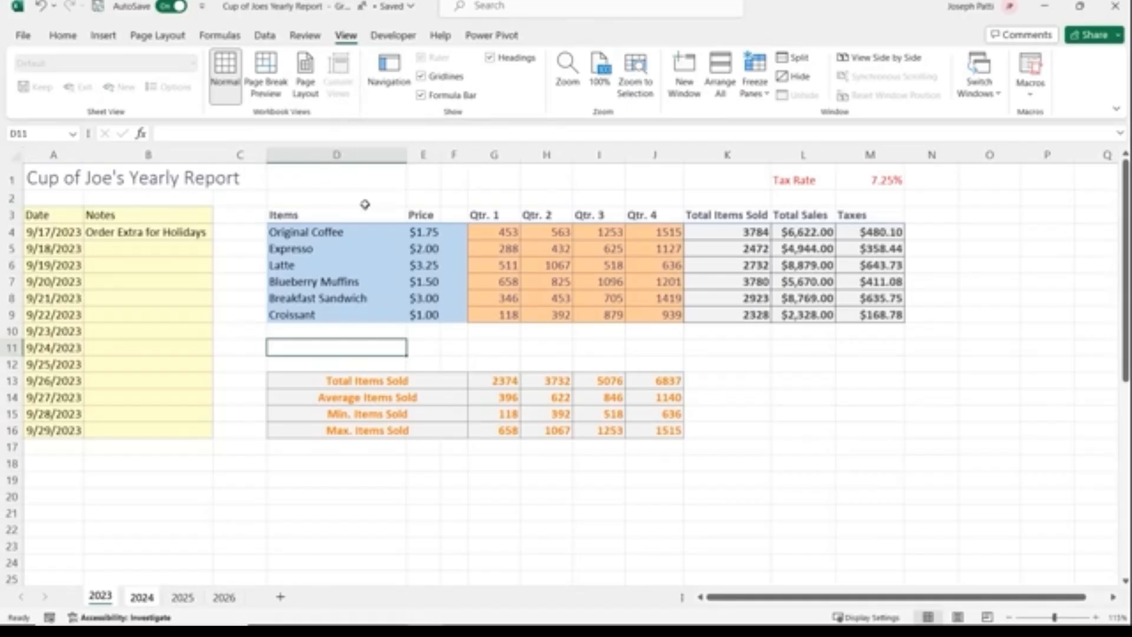
left_click(182, 597)
left_click(223, 595)
left_click(182, 598)
left_click(141, 598)
left_click(101, 598)
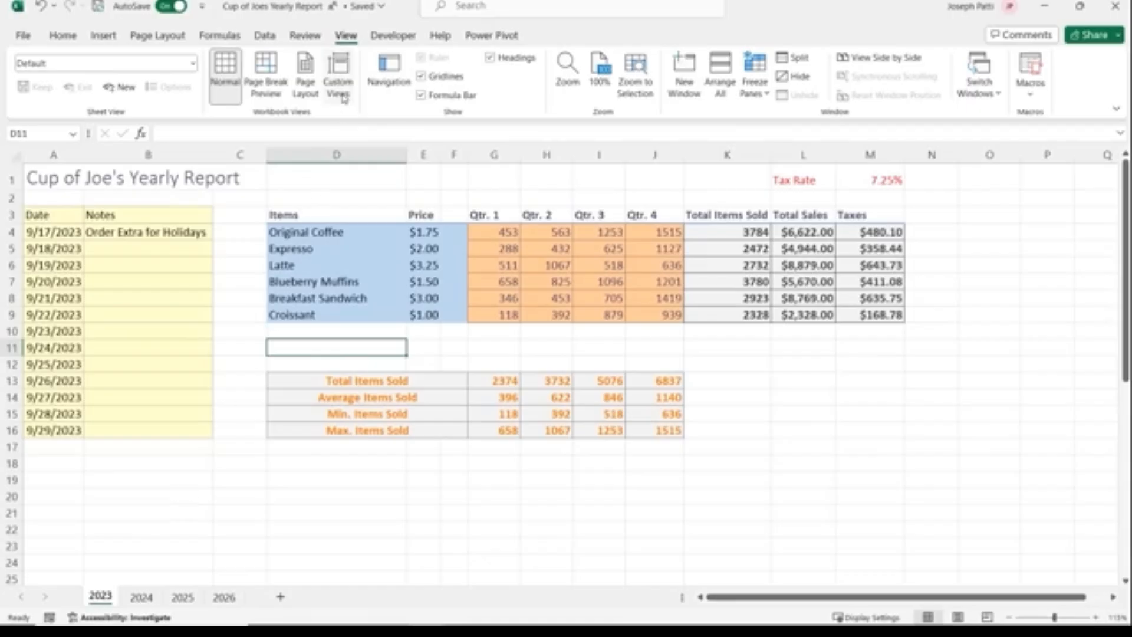
Save the current display of the 2023 worksheet as a custom view named "Original View"
left_click(345, 98)
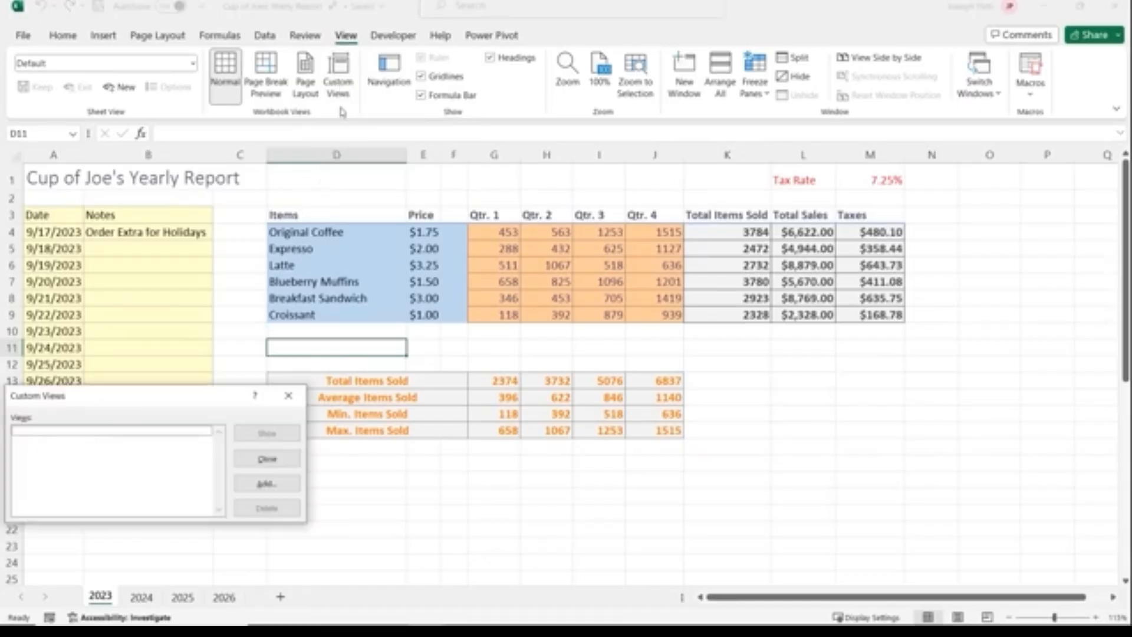
left_click_drag(196, 402, 589, 237)
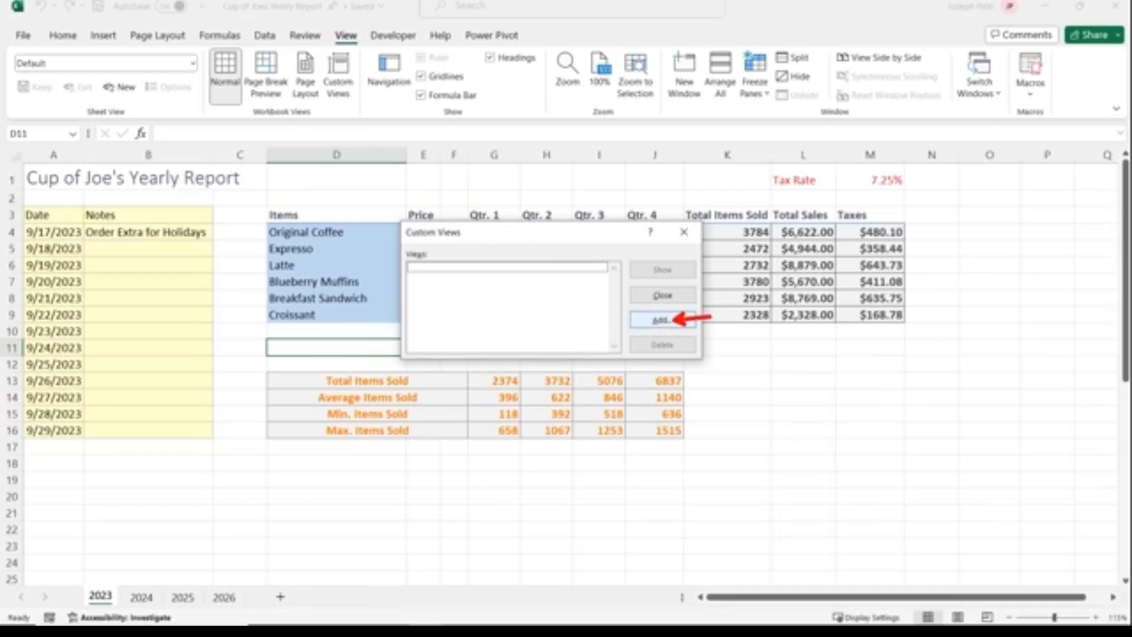
left_click(660, 319)
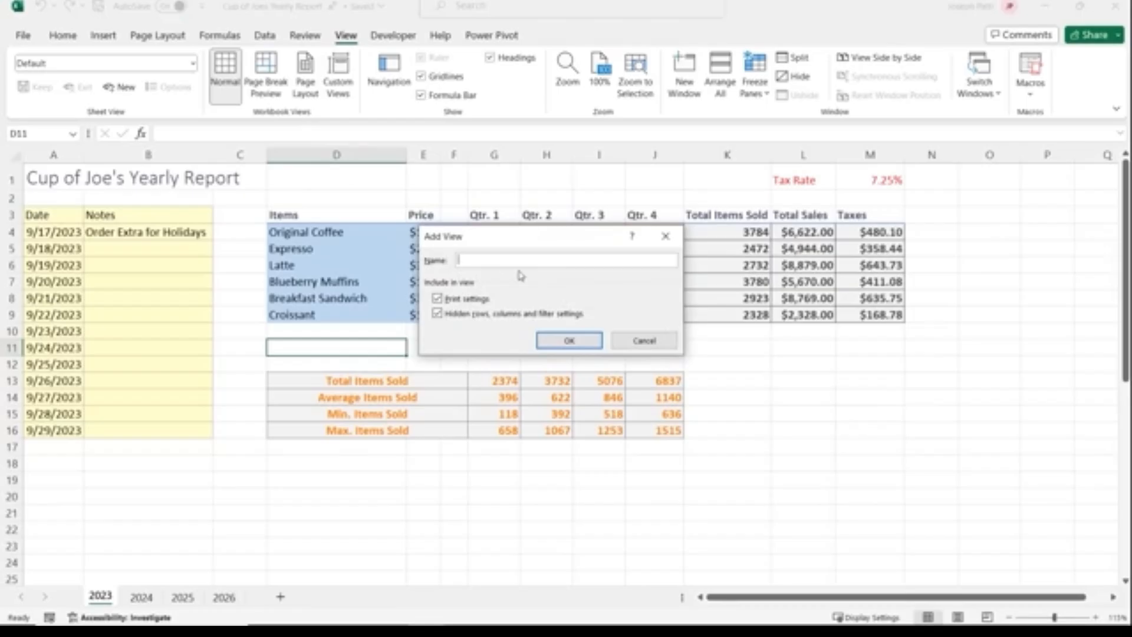
type("Original view")
left_click(542, 337)
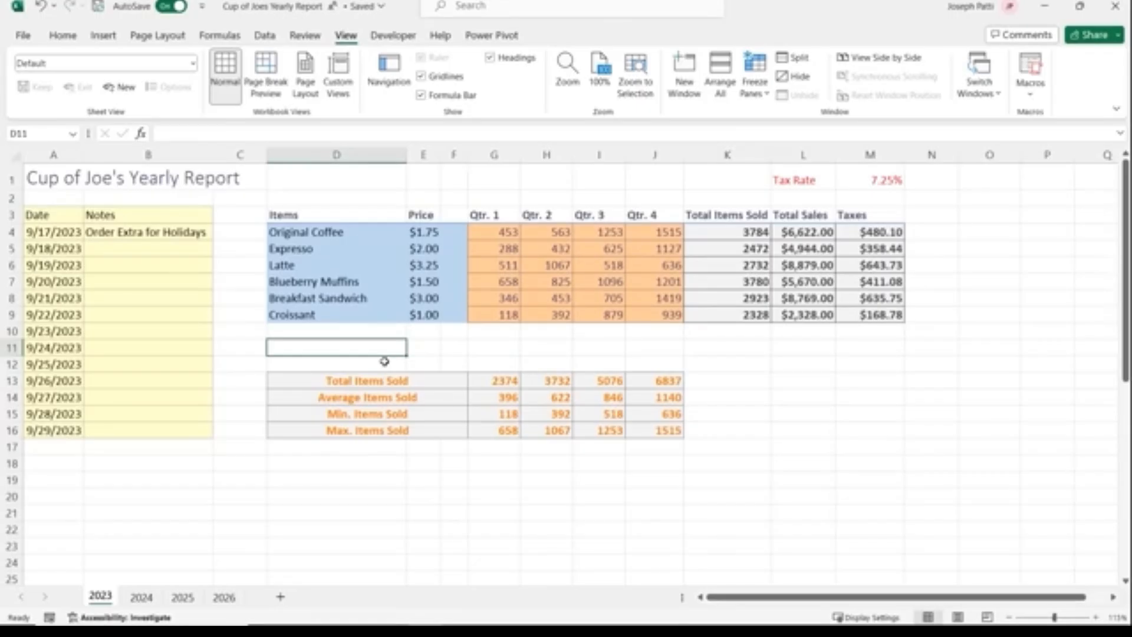
left_click_drag(266, 204, 443, 325)
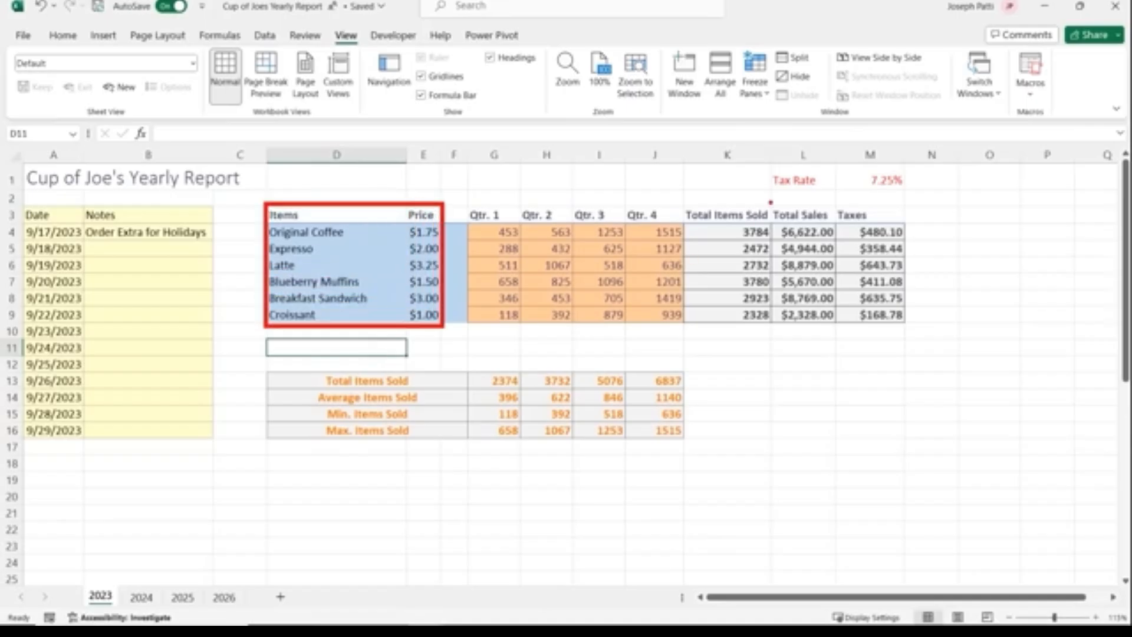
left_click_drag(770, 203, 837, 326)
mouse_move(508, 207)
left_mouse_down()
mouse_move(742, 282)
mouse_move(634, 236)
left_mouse_up()
mouse_move(794, 189)
left_mouse_down()
mouse_move(875, 169)
mouse_move(901, 177)
left_mouse_up()
mouse_move(871, 226)
left_mouse_down()
mouse_move(899, 318)
mouse_move(914, 323)
left_mouse_up()
mouse_move(340, 357)
left_mouse_down()
mouse_move(330, 416)
mouse_move(667, 418)
mouse_move(666, 428)
left_mouse_up()
mouse_move(37, 221)
left_mouse_down()
mouse_move(142, 283)
mouse_move(178, 452)
left_mouse_up()
key("Escape")
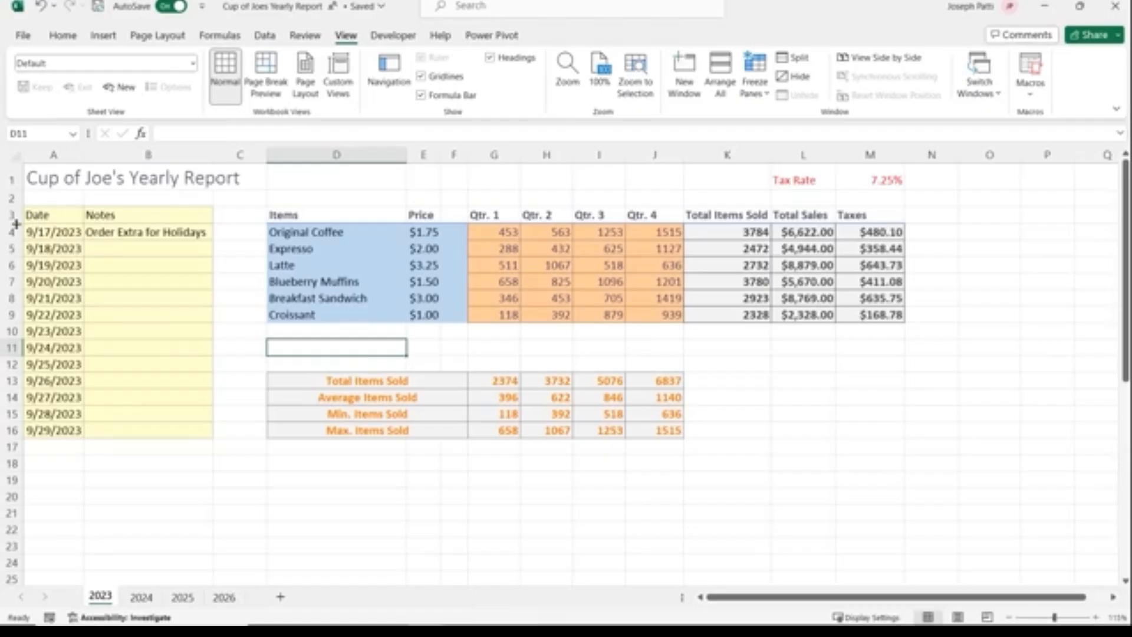
Hide columns A through C and the summary rows 13 through 16 on the 2023 worksheet
left_click(53, 154)
left_click_drag(54, 154, 232, 153)
right_click(233, 154)
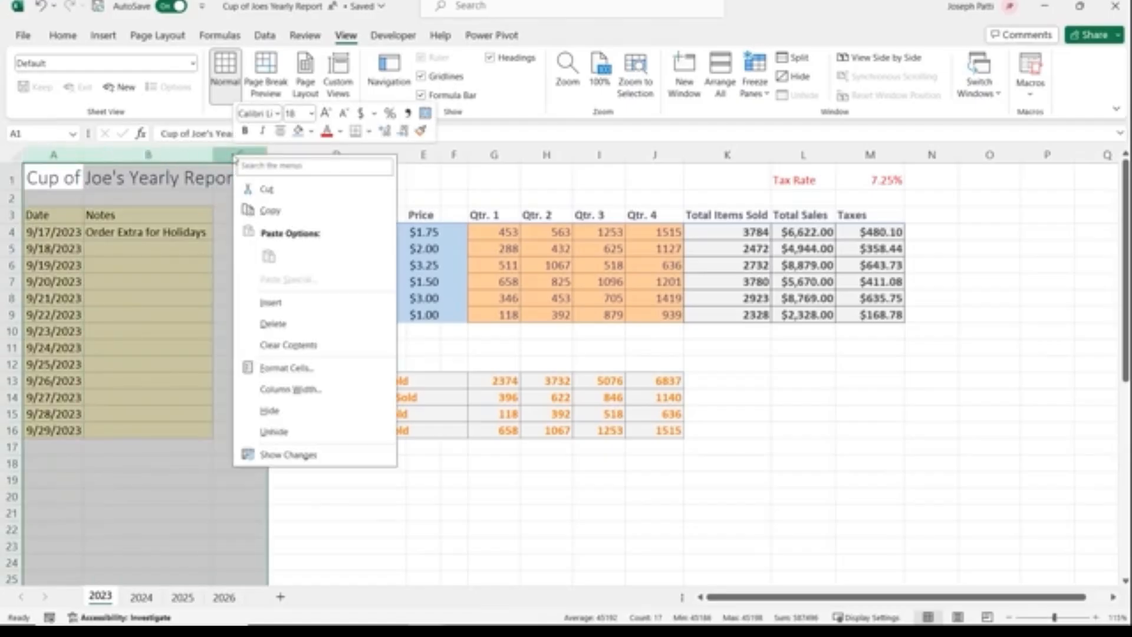
left_click(334, 412)
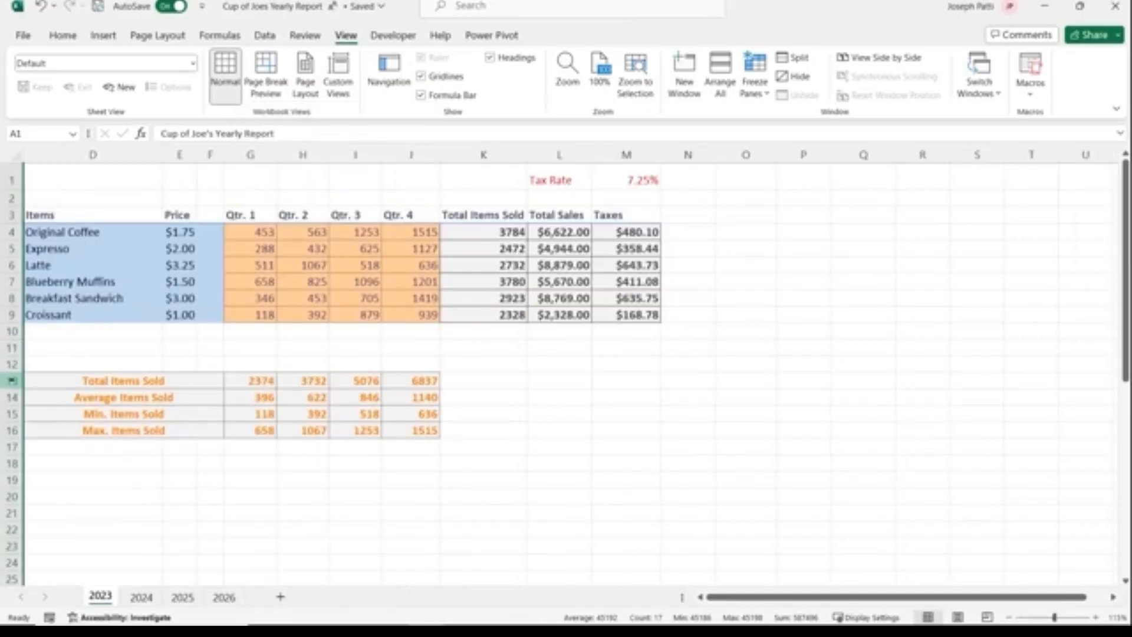
left_click_drag(10, 381, 12, 430)
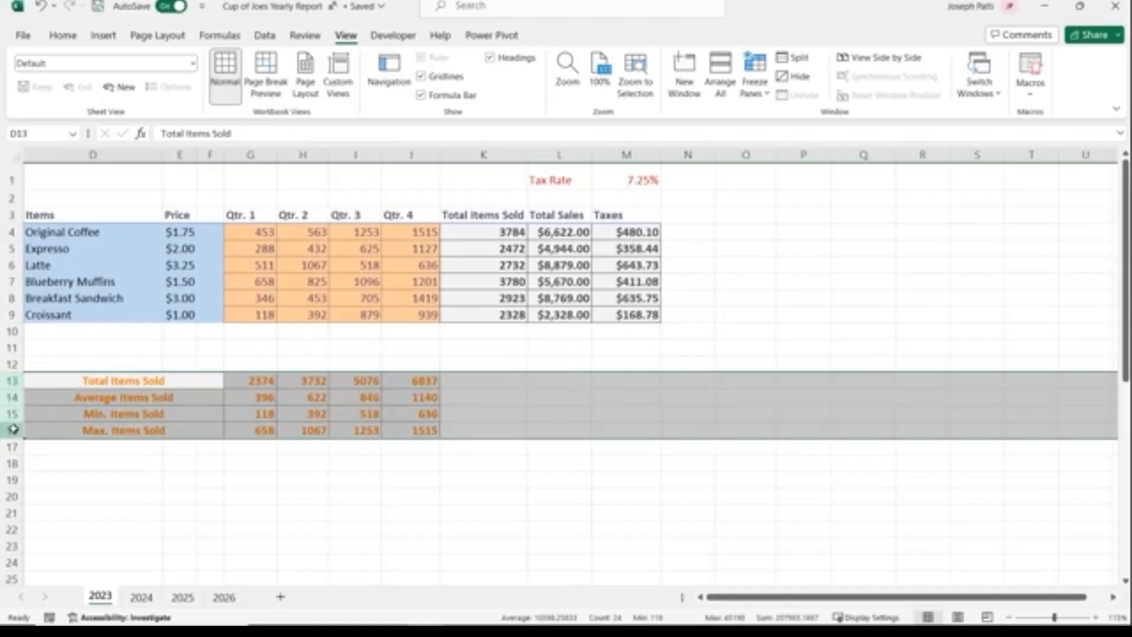
right_click(11, 413)
left_click(57, 363)
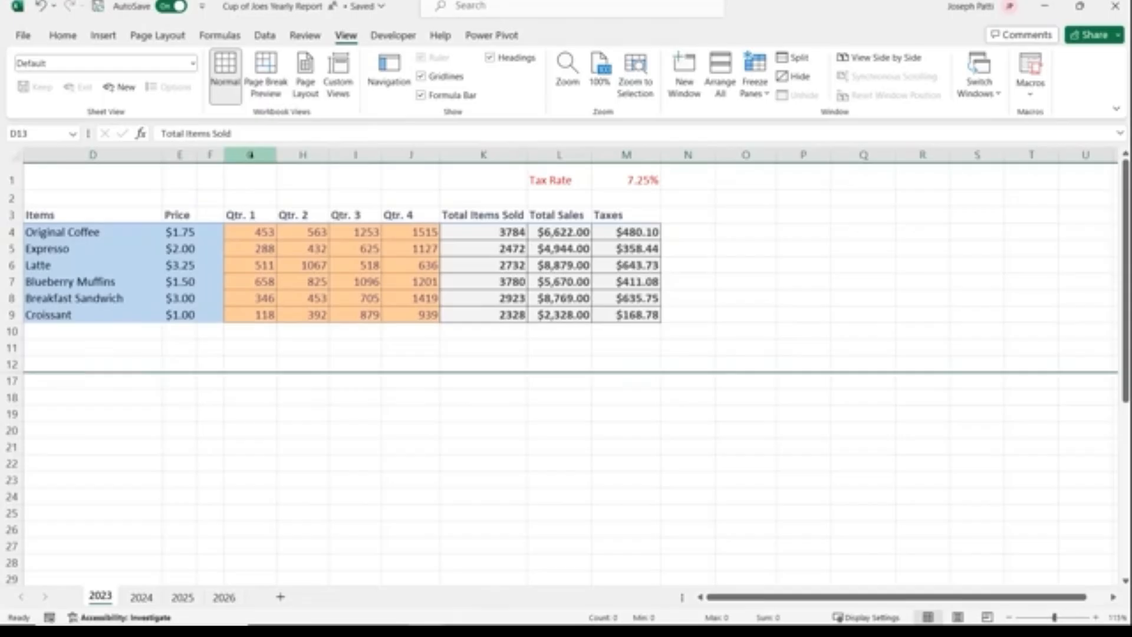
Hide columns G through K, covering the quarterly figures and Total Items Sold
left_click(272, 157)
left_click_drag(272, 157, 469, 153)
right_click(469, 153)
left_click(513, 410)
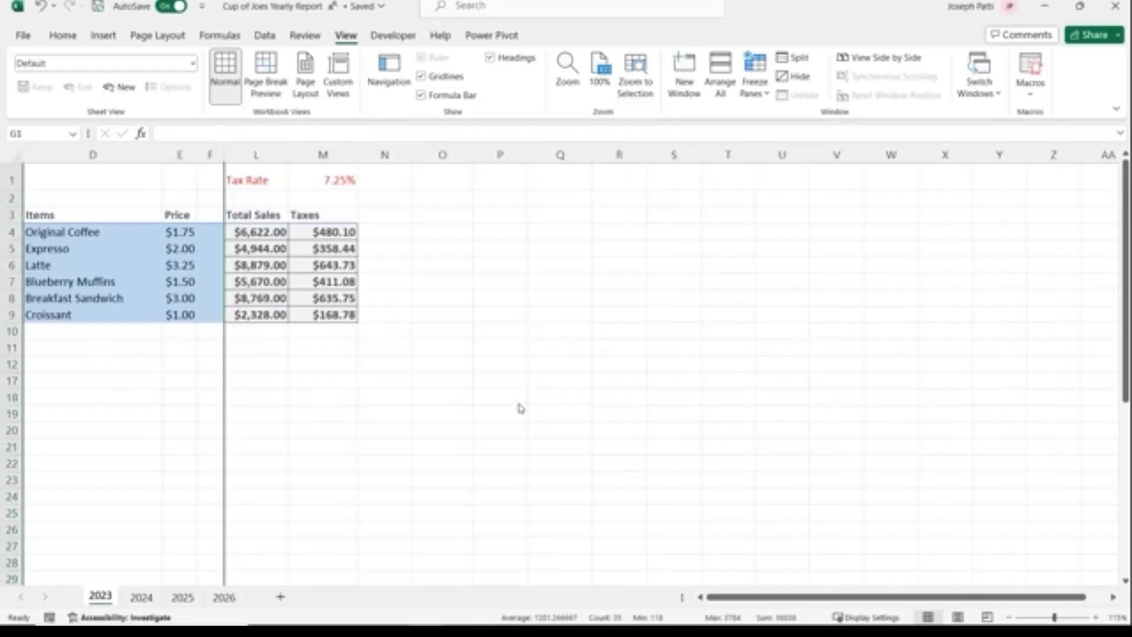
Hide the Taxes column M and the Tax Rate row 1
left_click(329, 156)
right_click(341, 159)
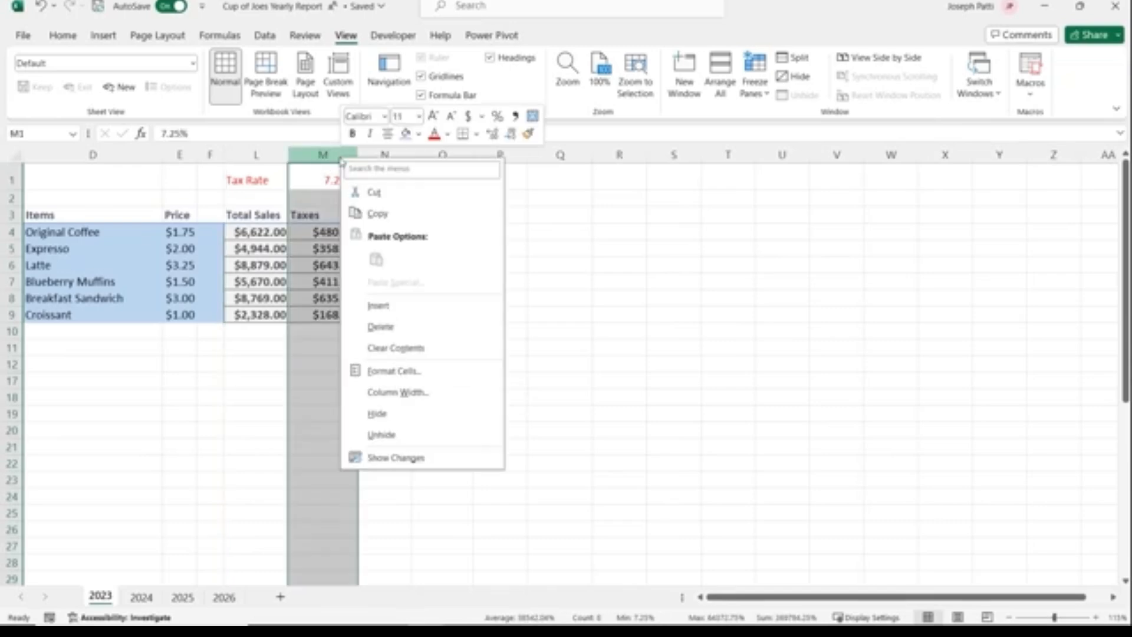
left_click(394, 415)
left_click(6, 178)
right_click(7, 178)
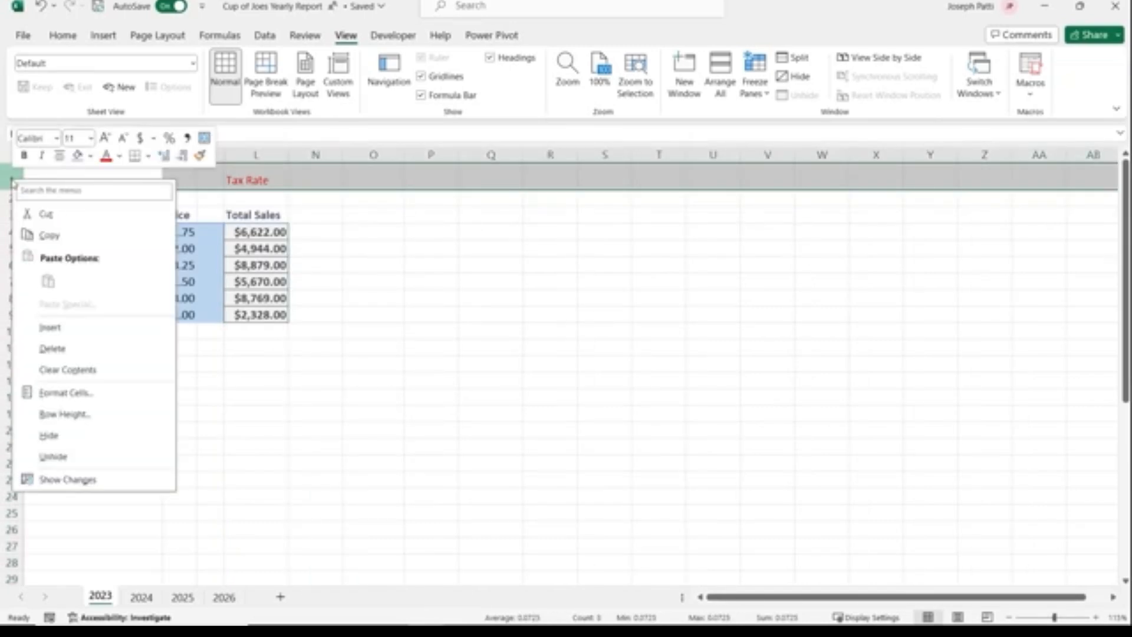
left_click(57, 437)
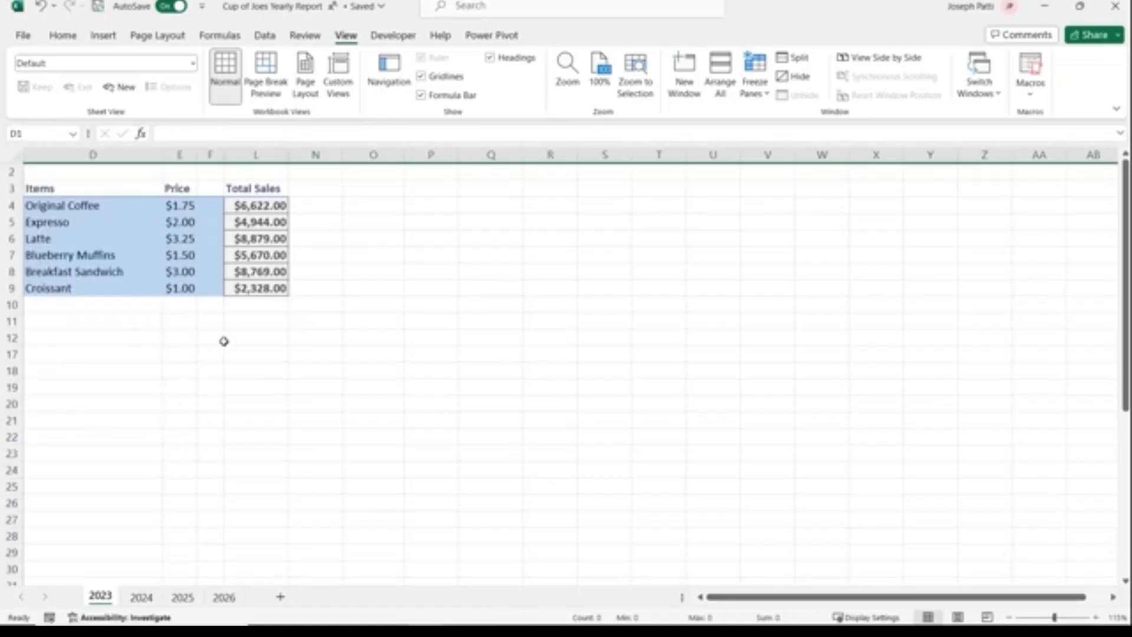
Save the reduced display as a custom view named "CEO View", including print settings and hidden rows and columns
left_click(337, 88)
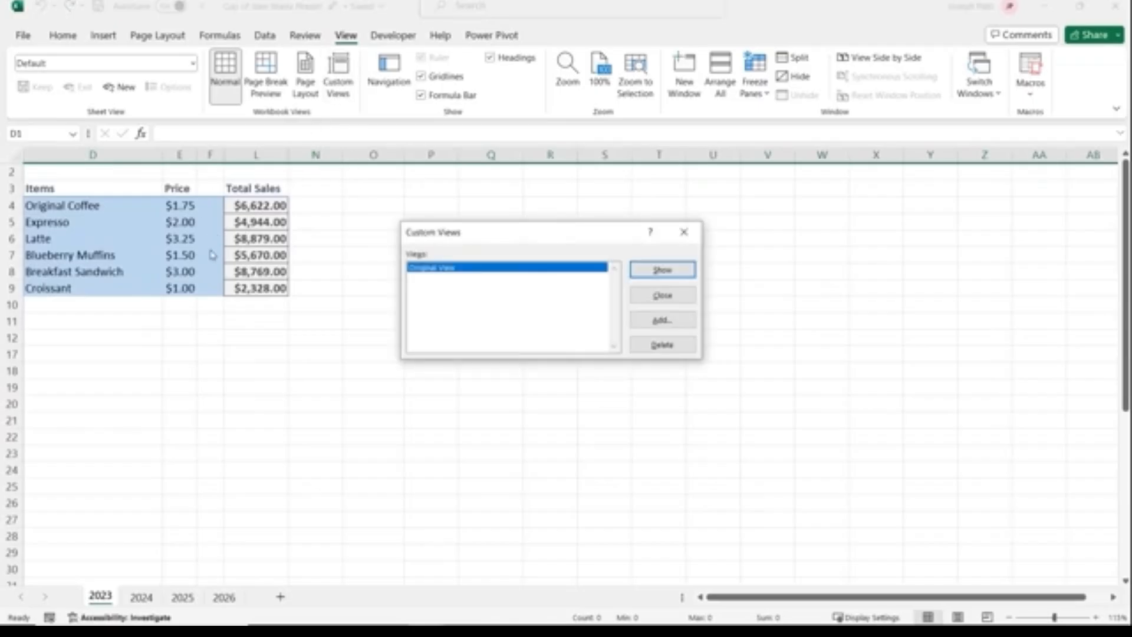
left_click(653, 321)
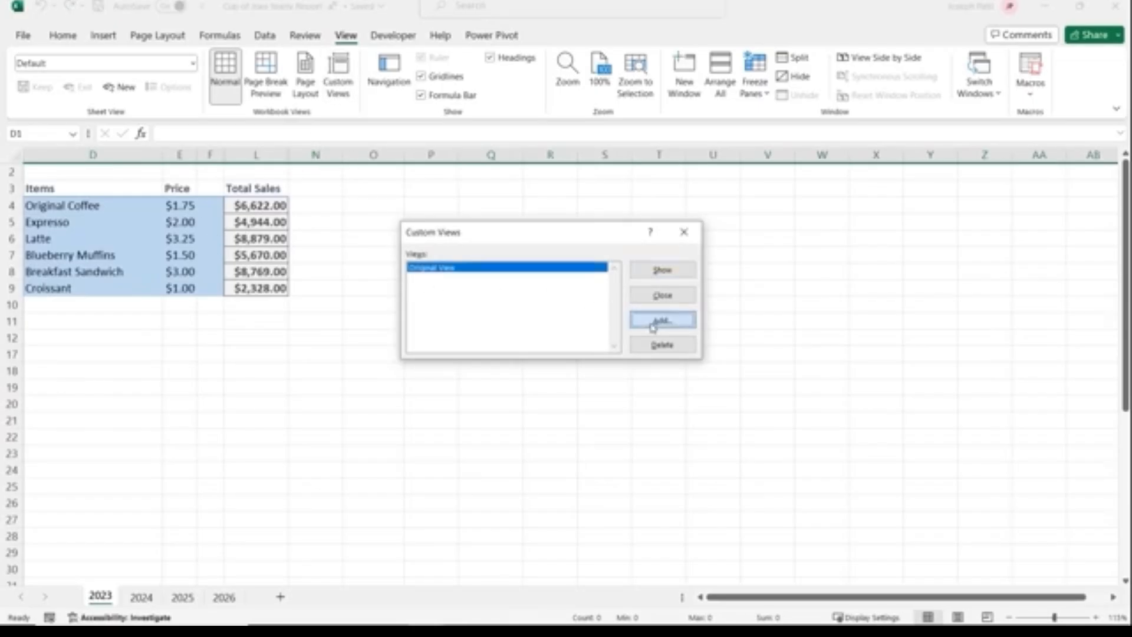
type("OE")
type("O View")
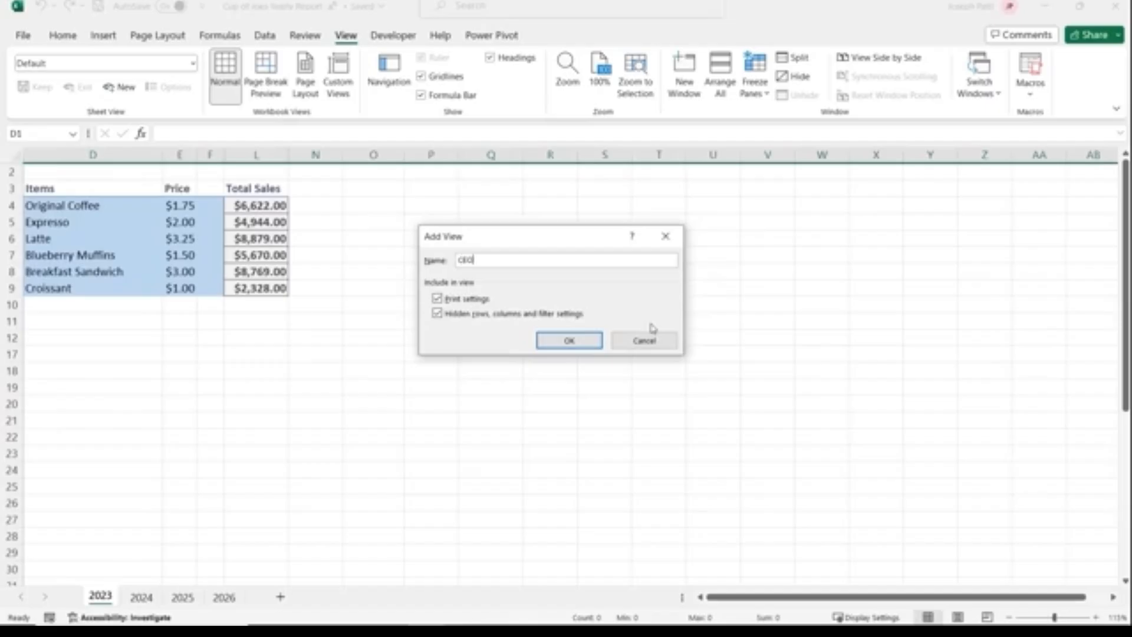
left_click(582, 343)
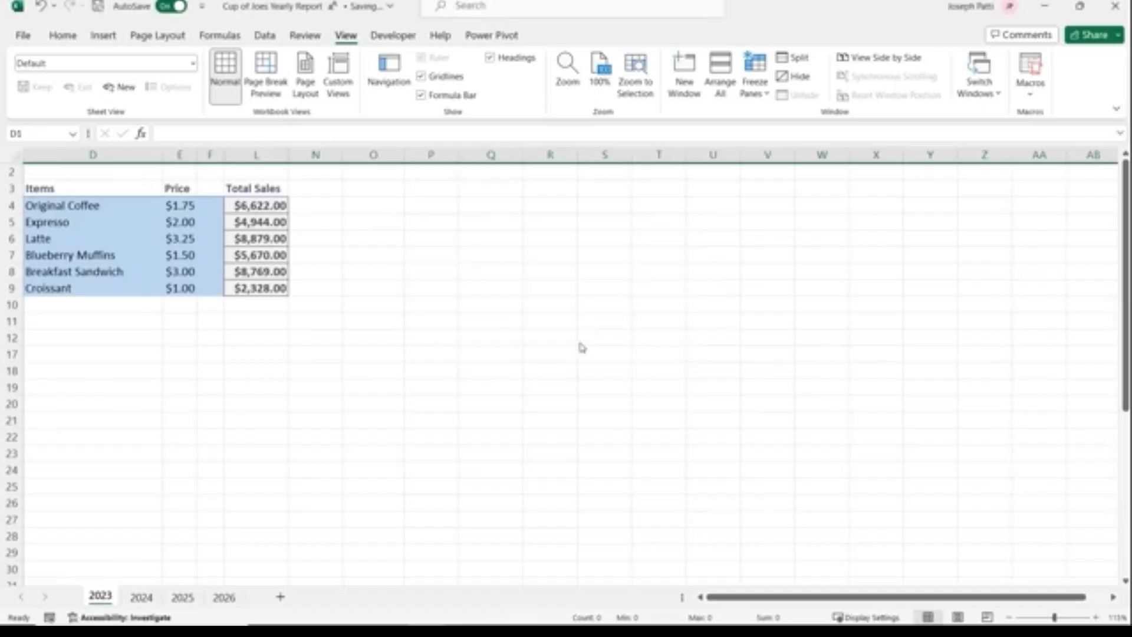
Show the Original View custom view on the 2023 worksheet
left_click(345, 97)
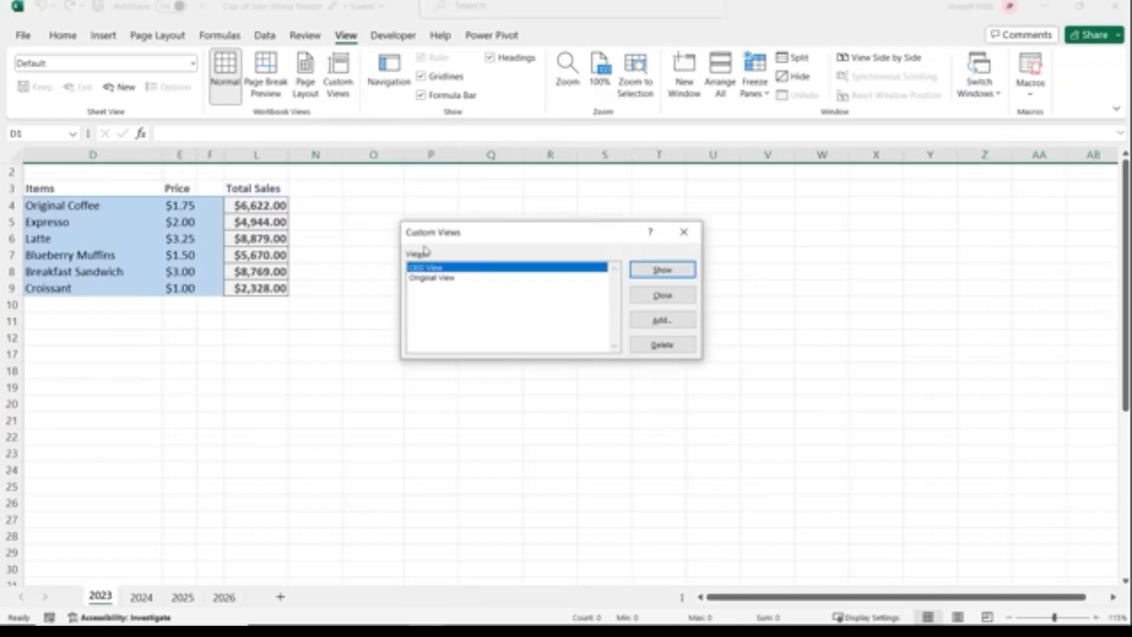
left_click(439, 279)
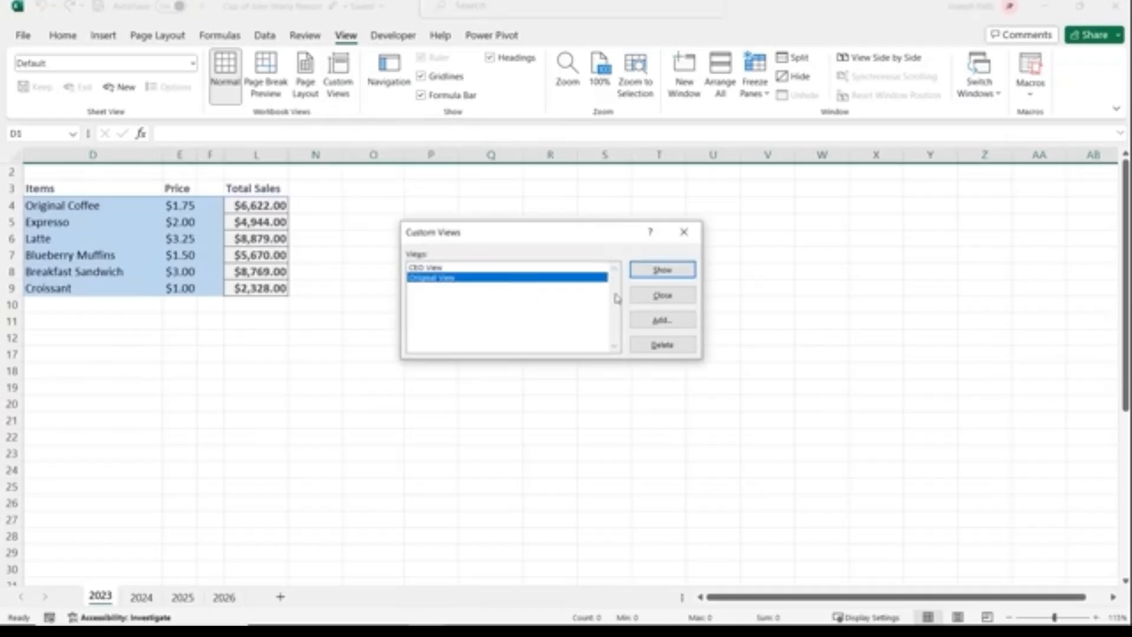
left_click(658, 274)
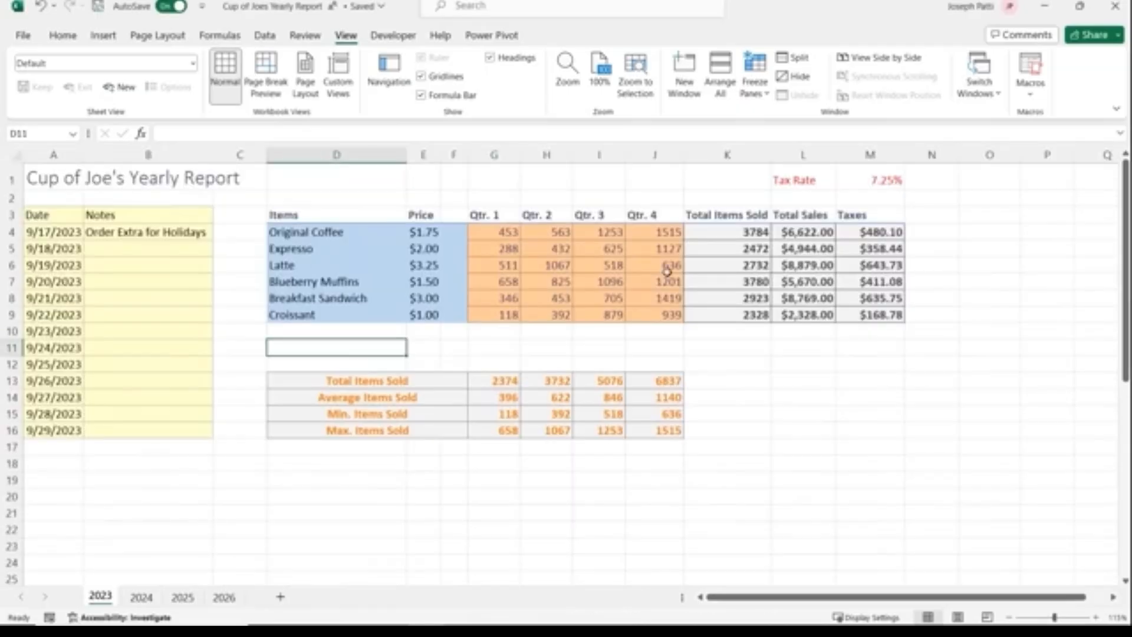
Show the CEO View custom view and switch back to the Original View
left_click(340, 97)
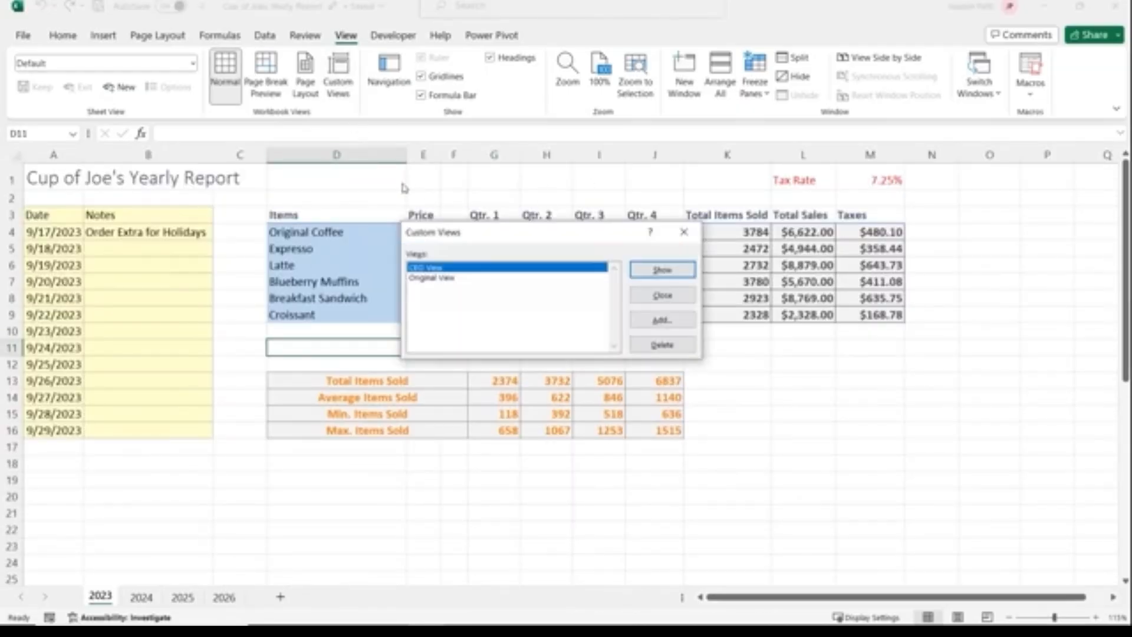
left_click(660, 273)
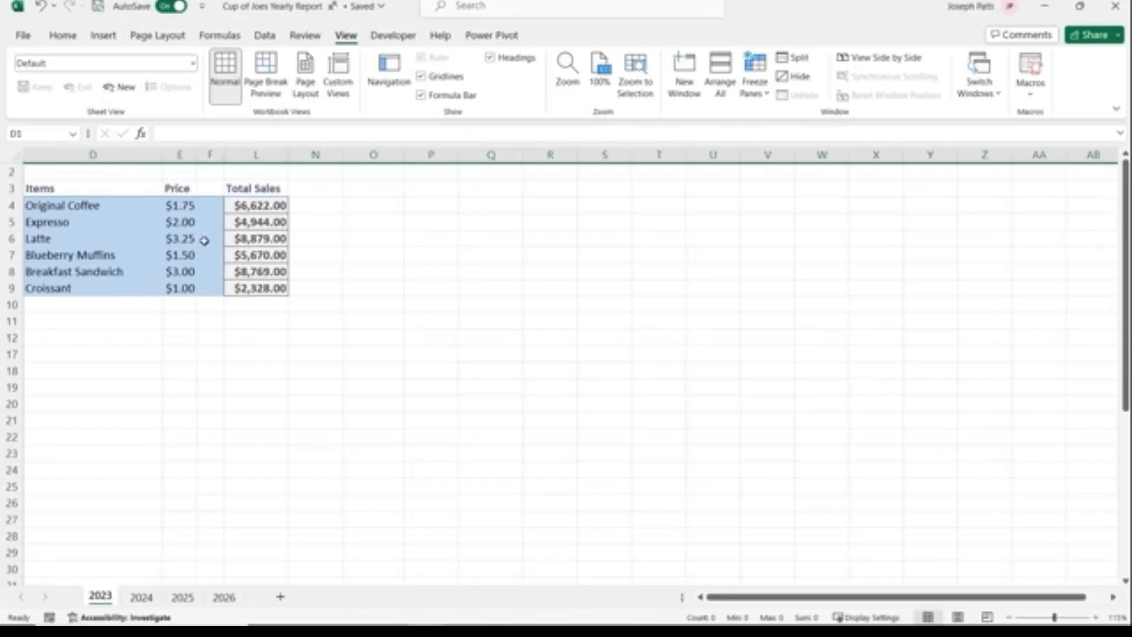
left_click(348, 101)
left_click(440, 278)
left_click(651, 273)
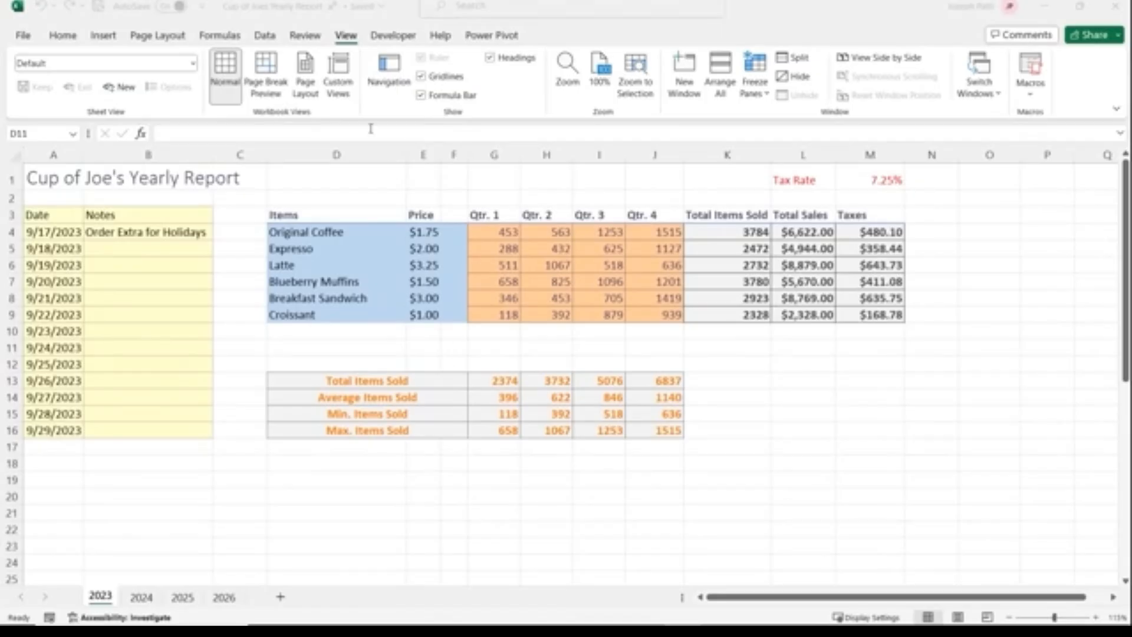
Misspell the column headings on purpose, changing D3 to "Itms" and E3 to "Pric"
left_click(305, 37)
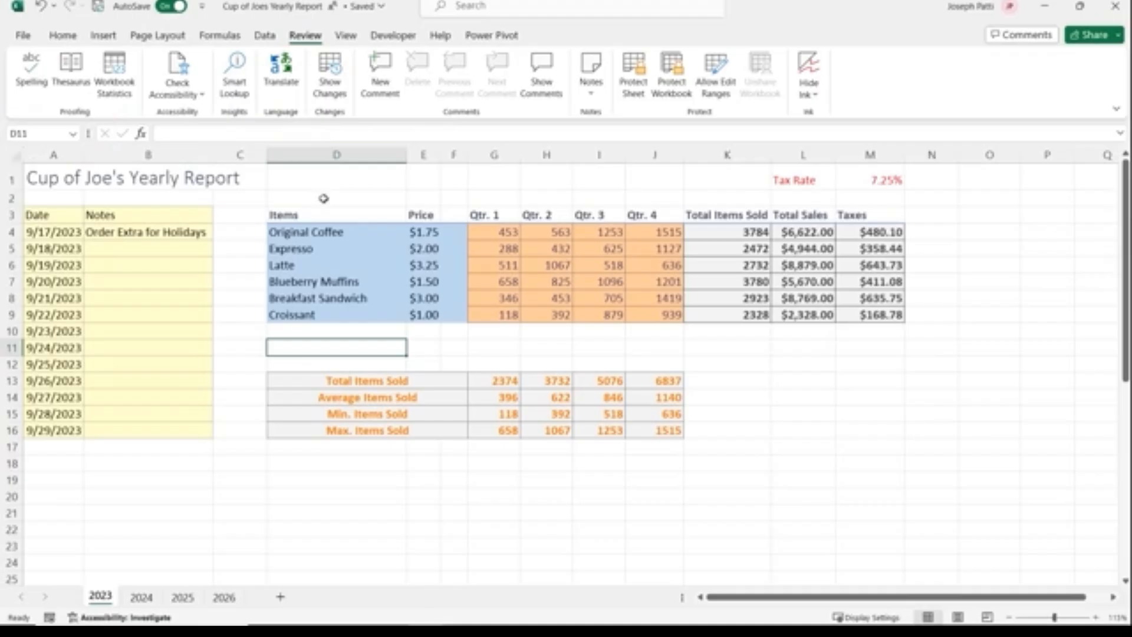
left_click(307, 215)
left_click(174, 134)
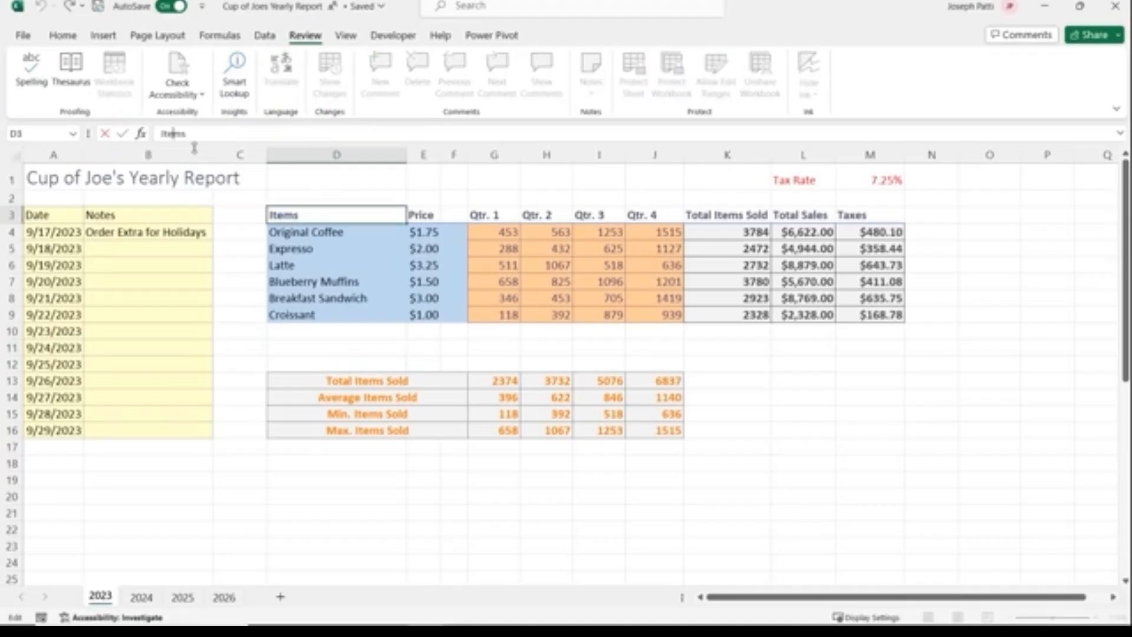
key("BackSpace")
left_click(428, 217)
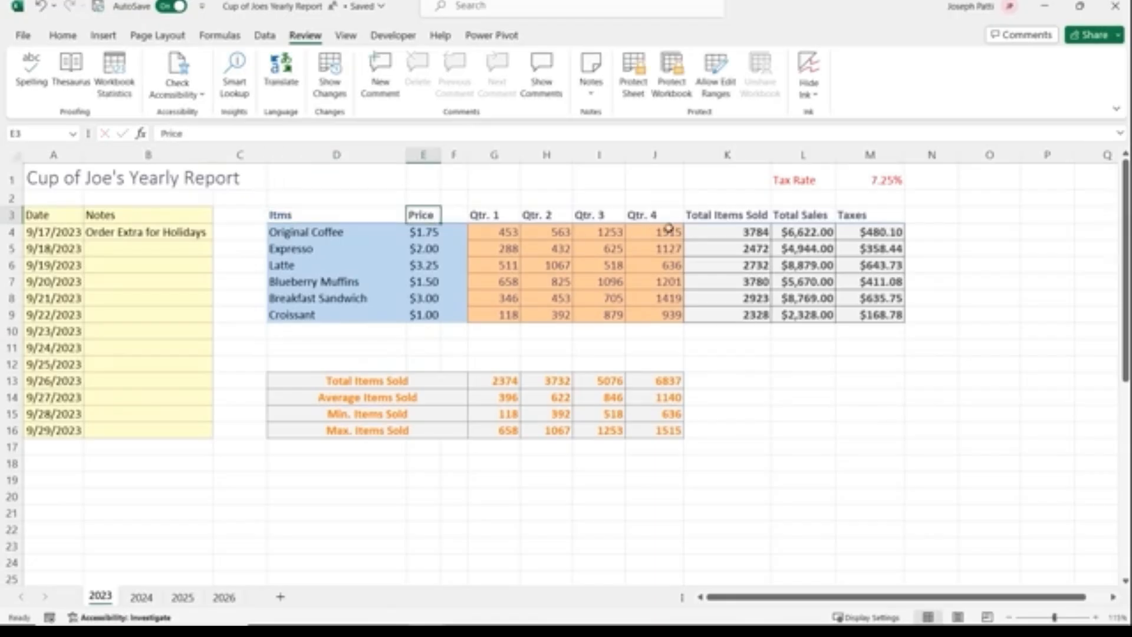
left_click(205, 136)
key("BackSpace")
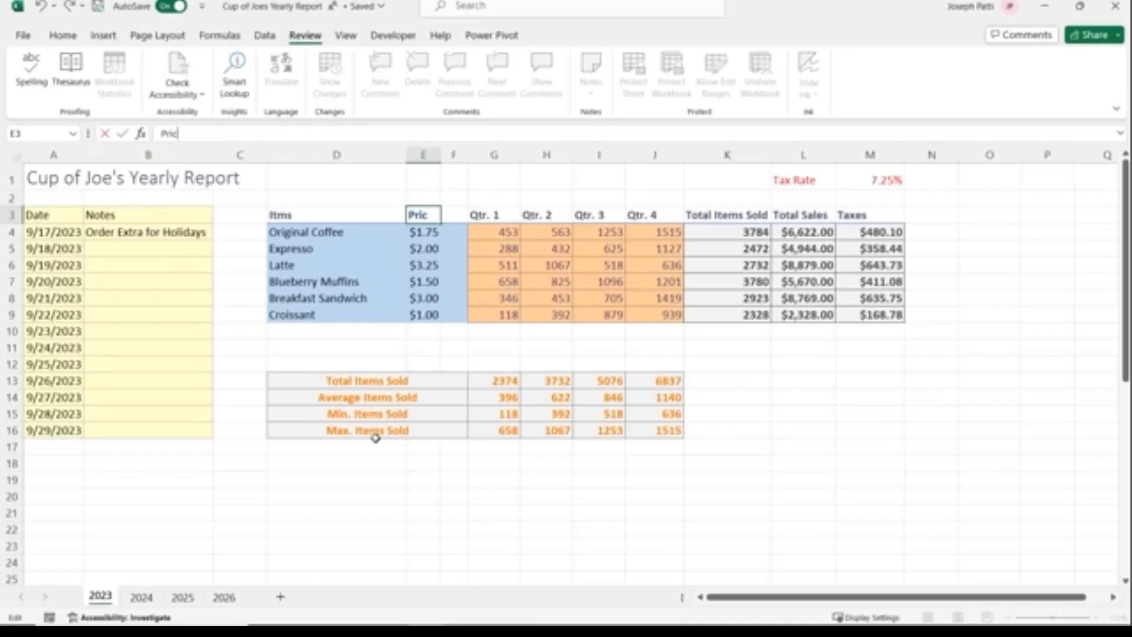
left_click(342, 313)
Misspell the item name in cell D6 as "Ltte"
left_click(319, 263)
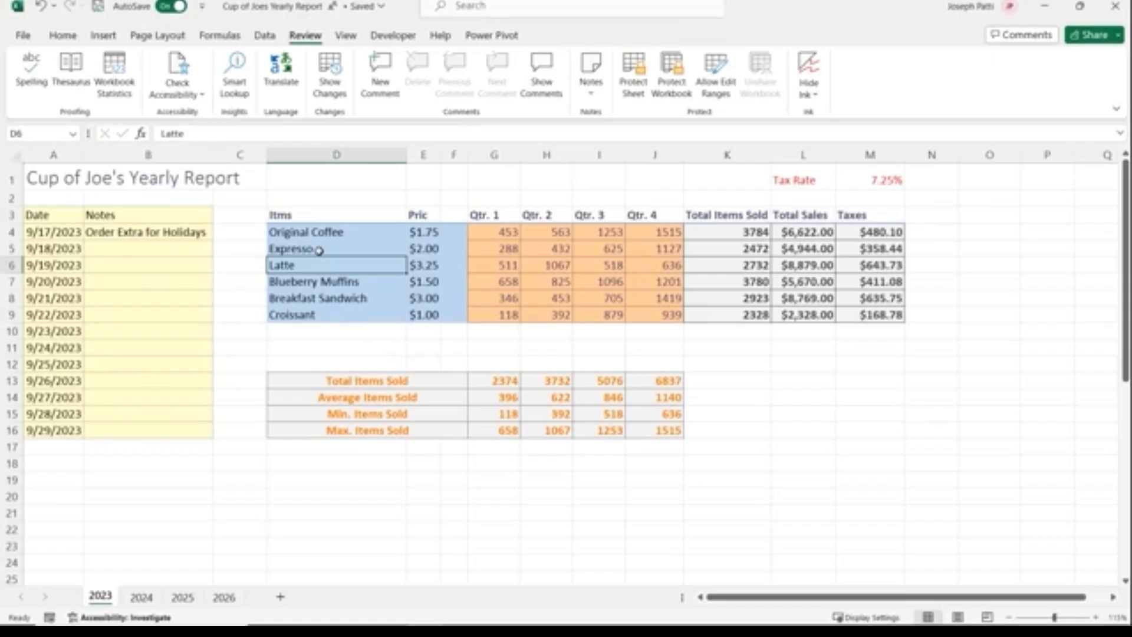
left_click(171, 134)
key("BackSpace")
left_click(354, 185)
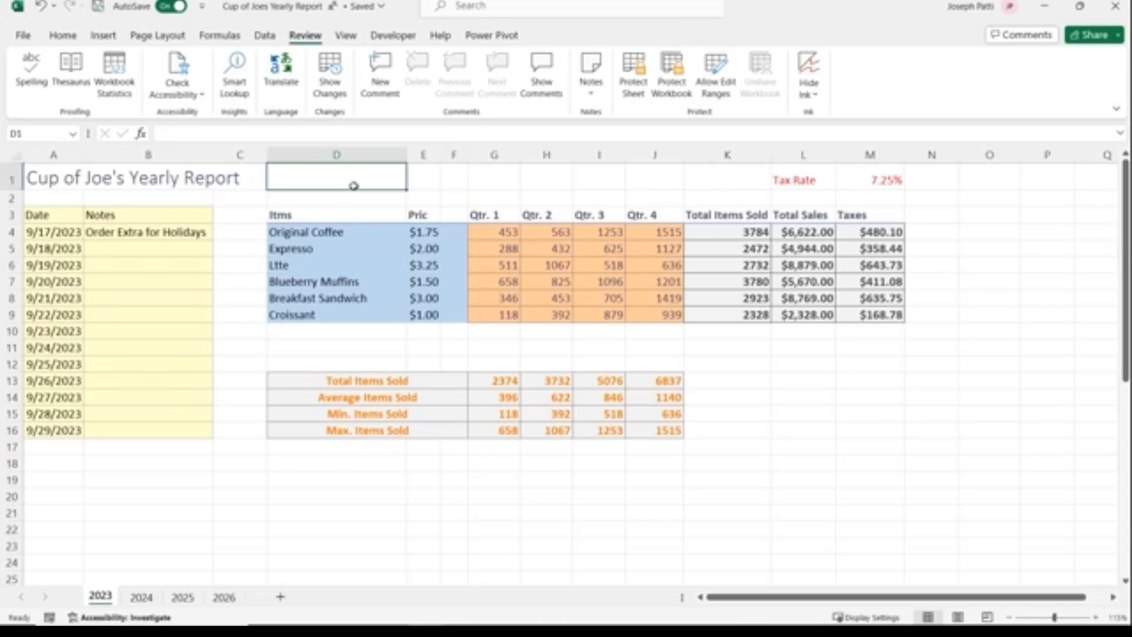
Spell check the 2023 sheet and correct the misspelled column headings to "Items" and "Price"
left_click(32, 84)
left_click_drag(513, 183, 562, 197)
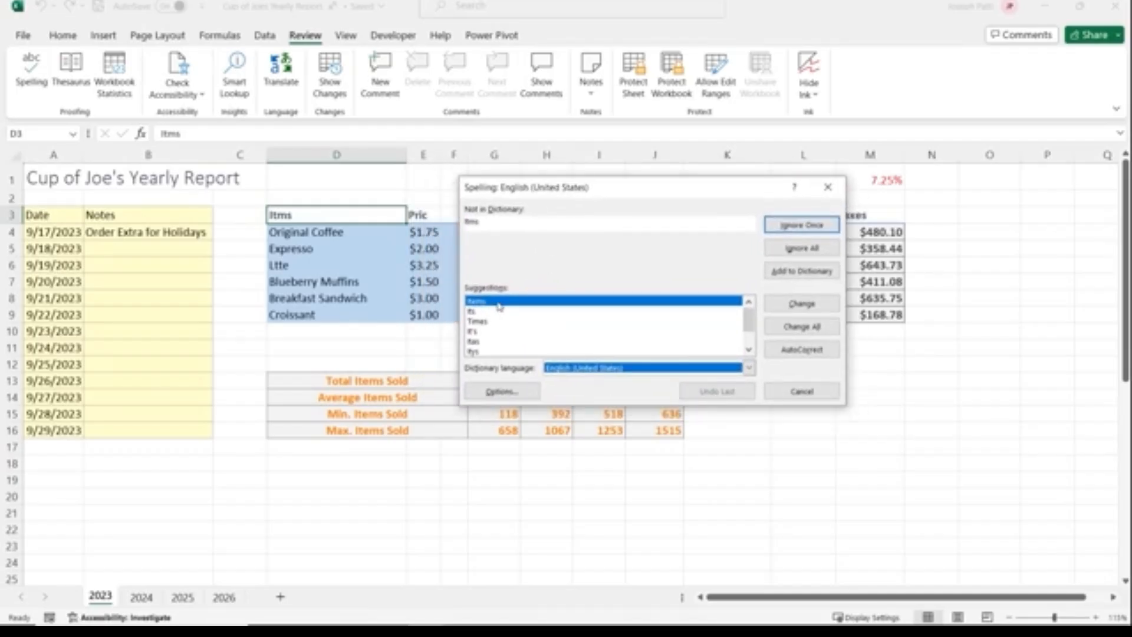
left_click(790, 304)
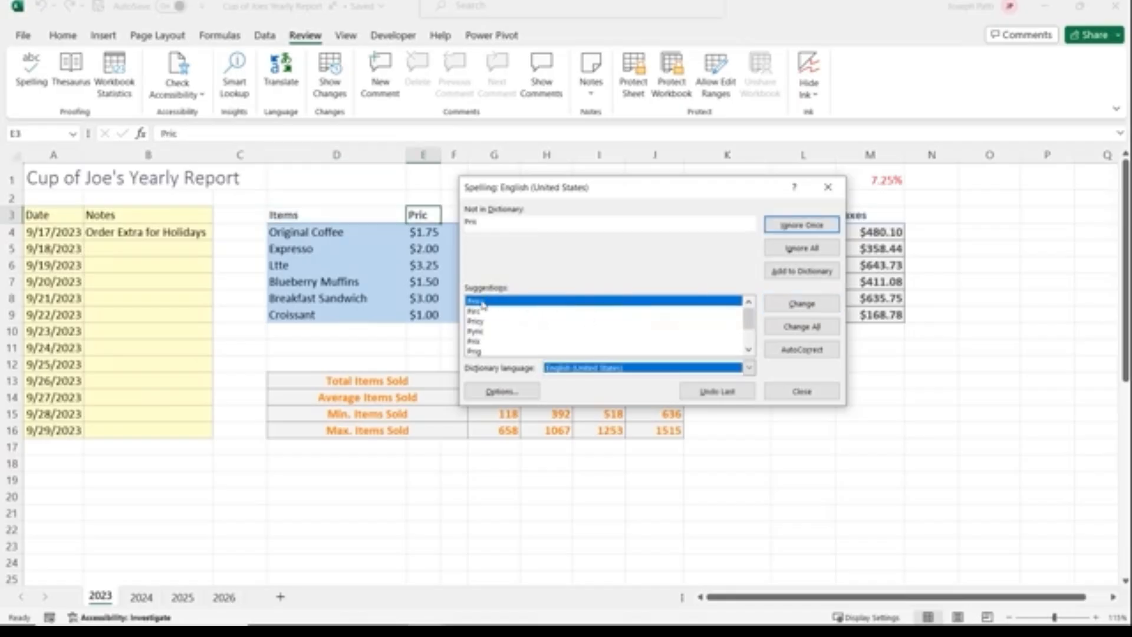
left_click(801, 304)
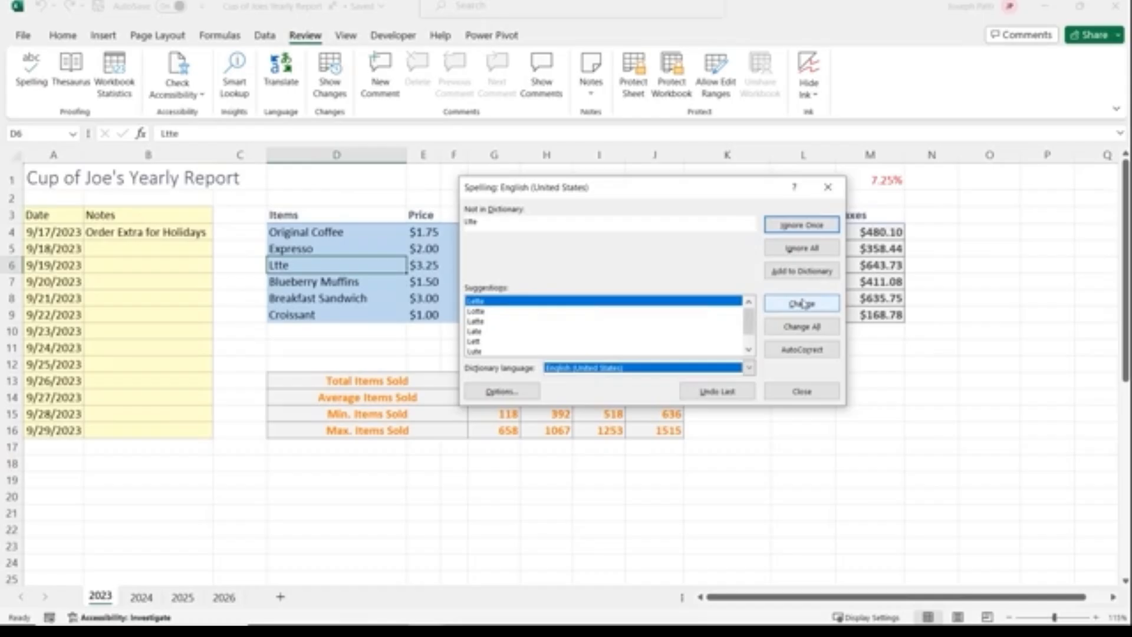
Correct the misspelled item in D6 to "Latte" and finish the spell check from the beginning of the sheet
left_click(482, 322)
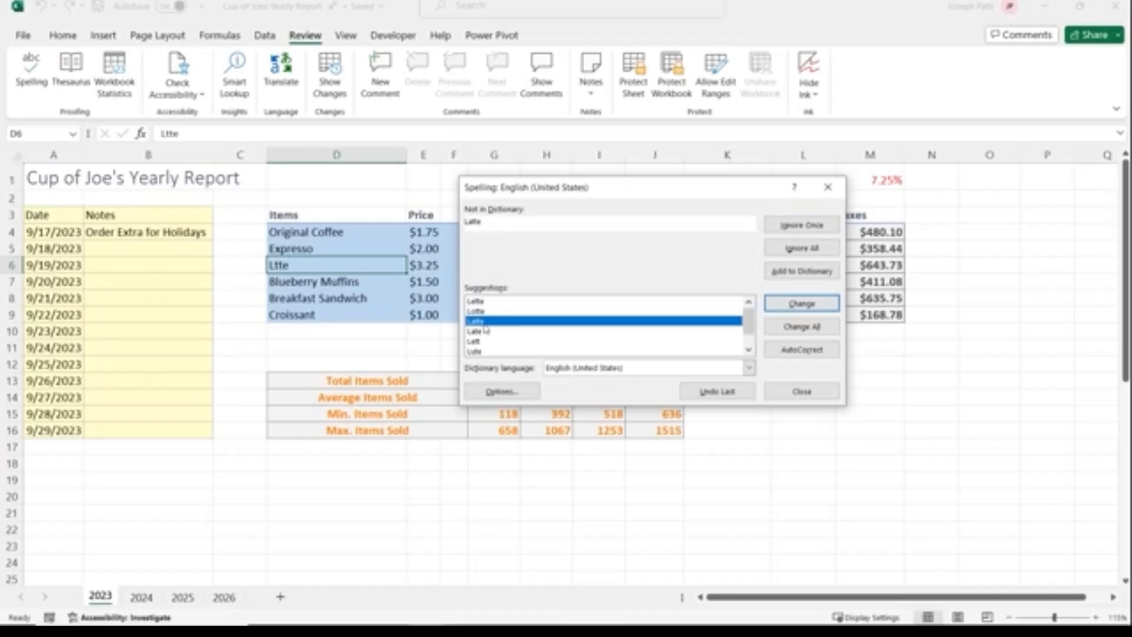
left_click(790, 304)
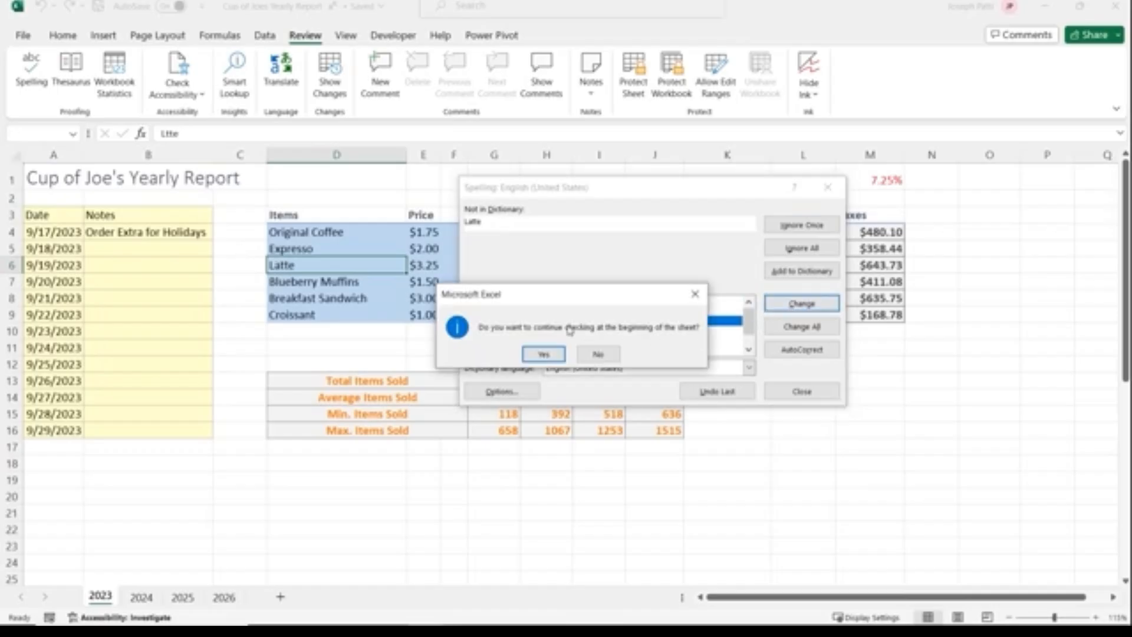
left_click(543, 355)
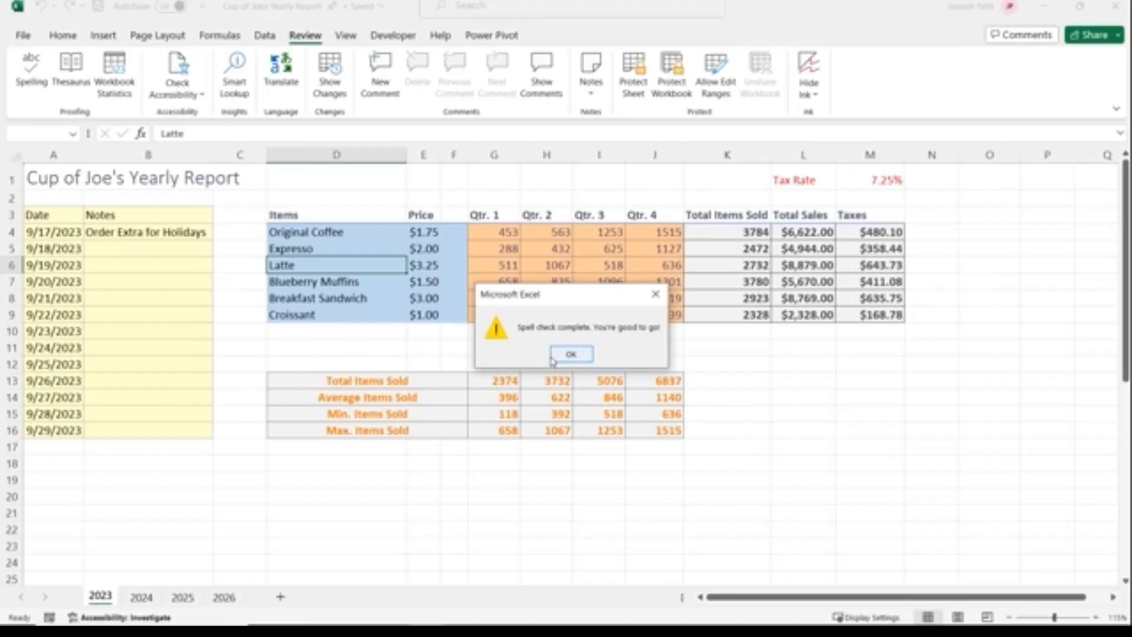
left_click(571, 354)
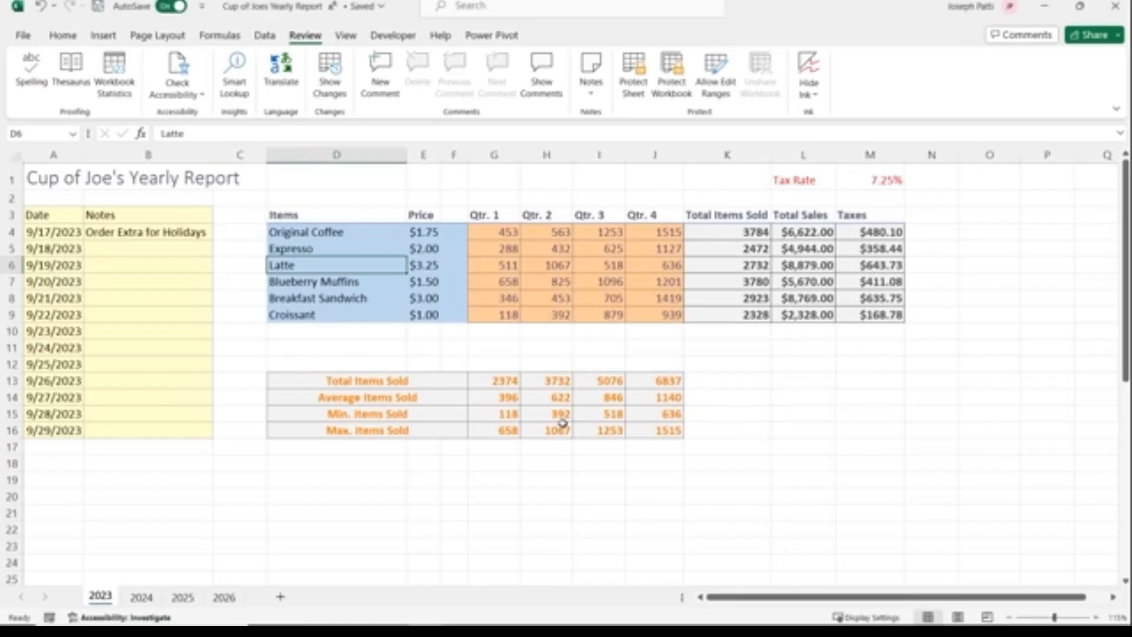
Shorten the column heading in K3 to "Total Items Sol" as a deliberate misspelling
left_click(753, 217)
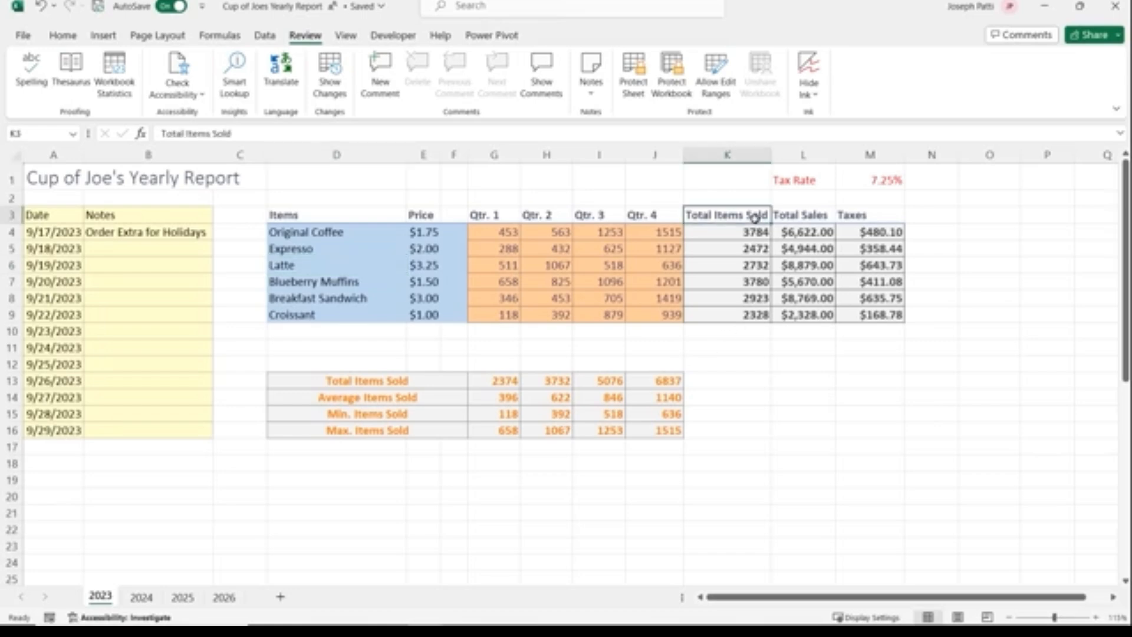
left_click(252, 139)
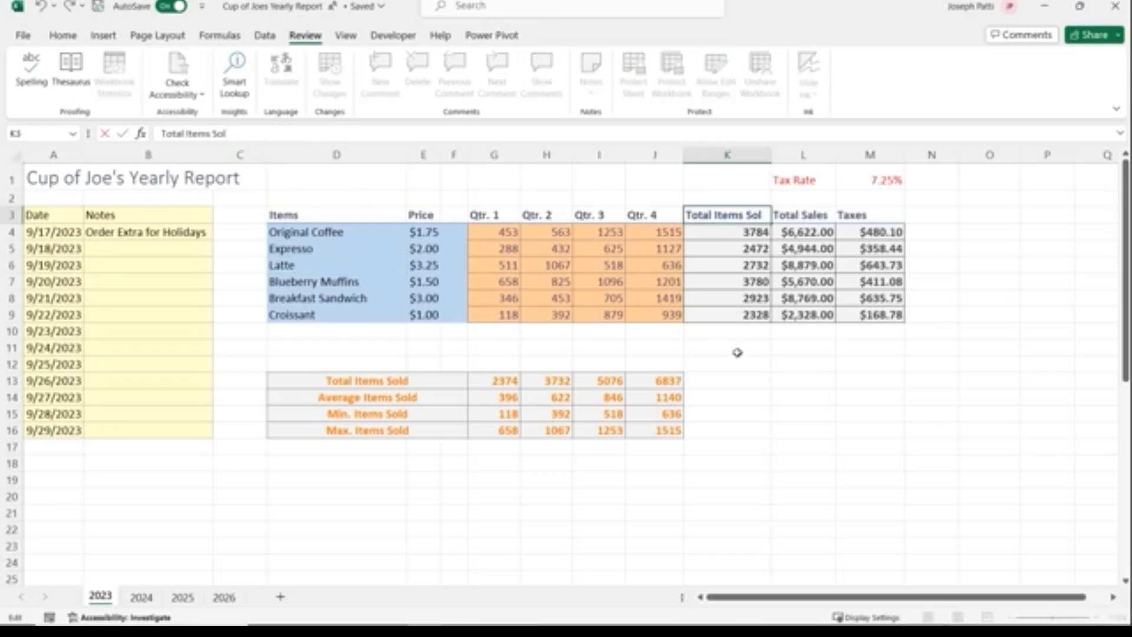
left_click(735, 378)
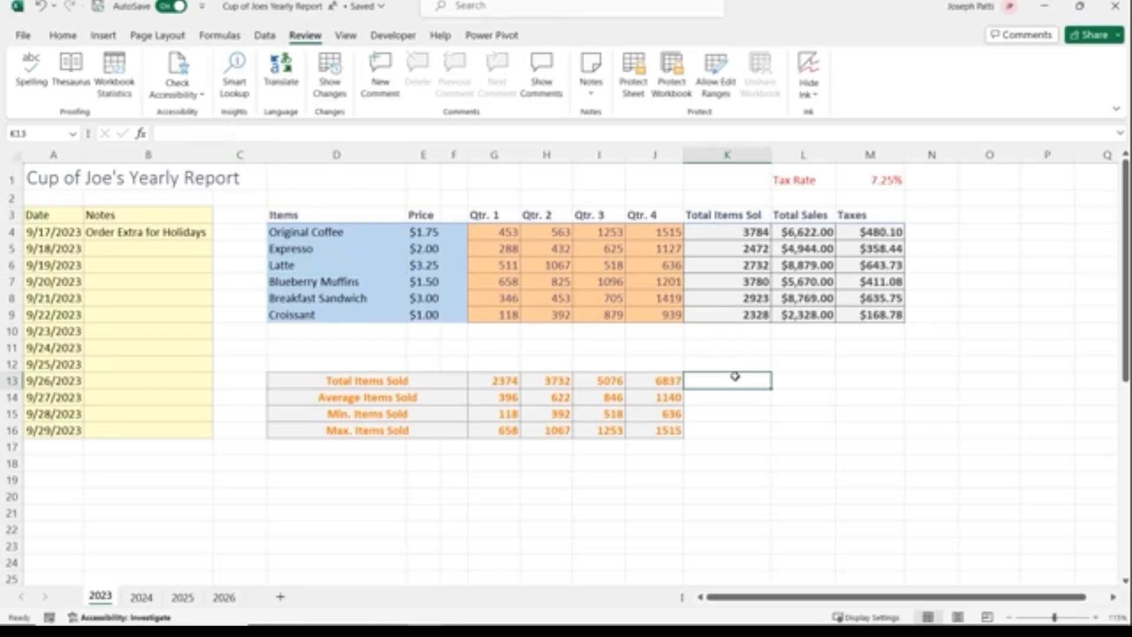
Run the spell check again from K13, continuing at the beginning of the sheet
left_click(31, 71)
left_click(552, 356)
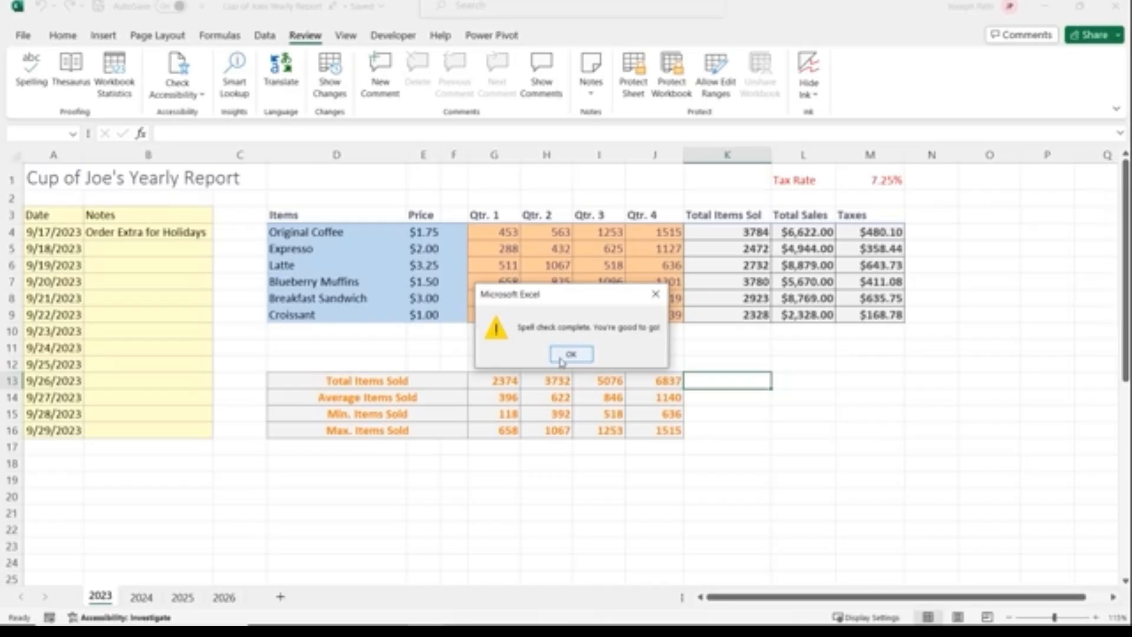
left_click(561, 357)
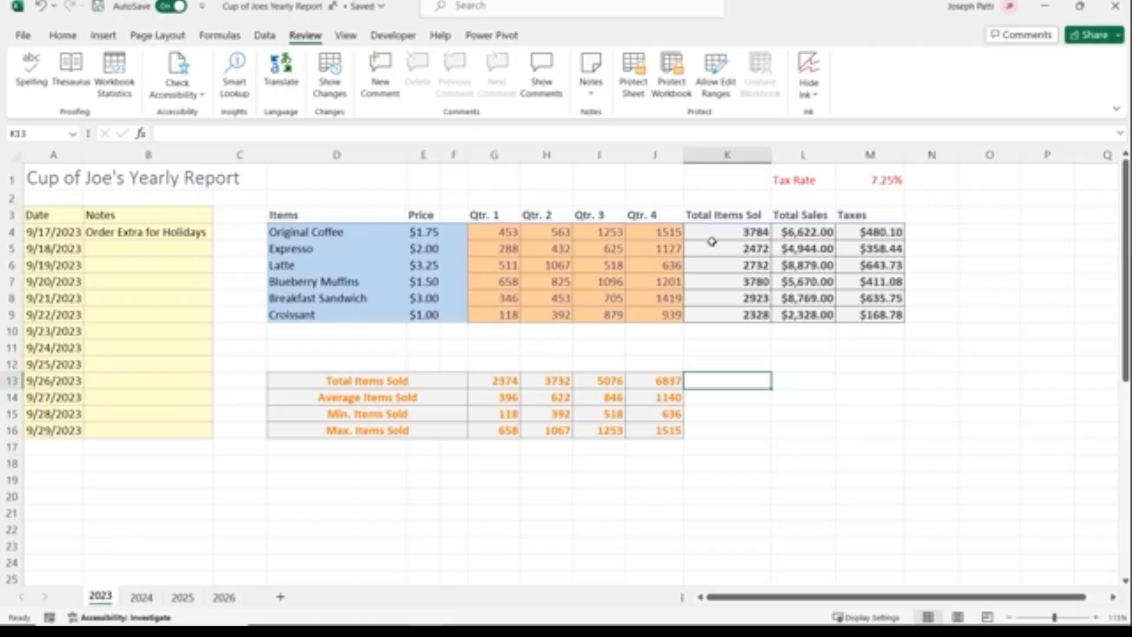
Restore the column heading in K3 to "Total Items Sold"
left_click(732, 220)
left_click(236, 139)
type("d")
left_click(482, 204)
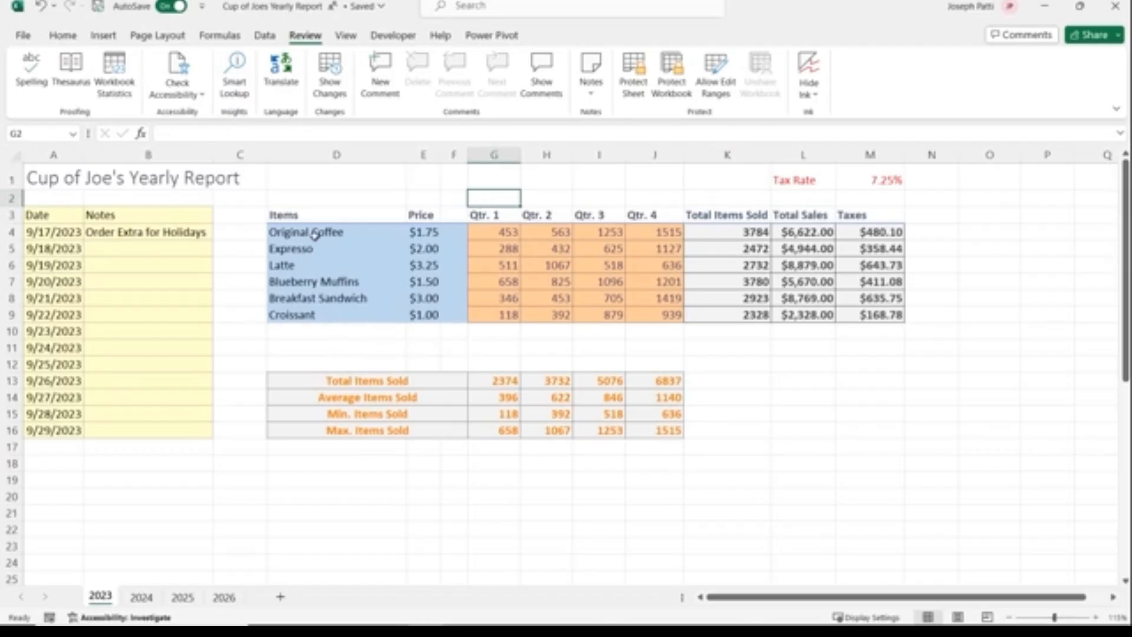
Look up the item "Croissant" in D9 with Smart Lookup, browse its articles, images and definition, and close the results
left_click(318, 314)
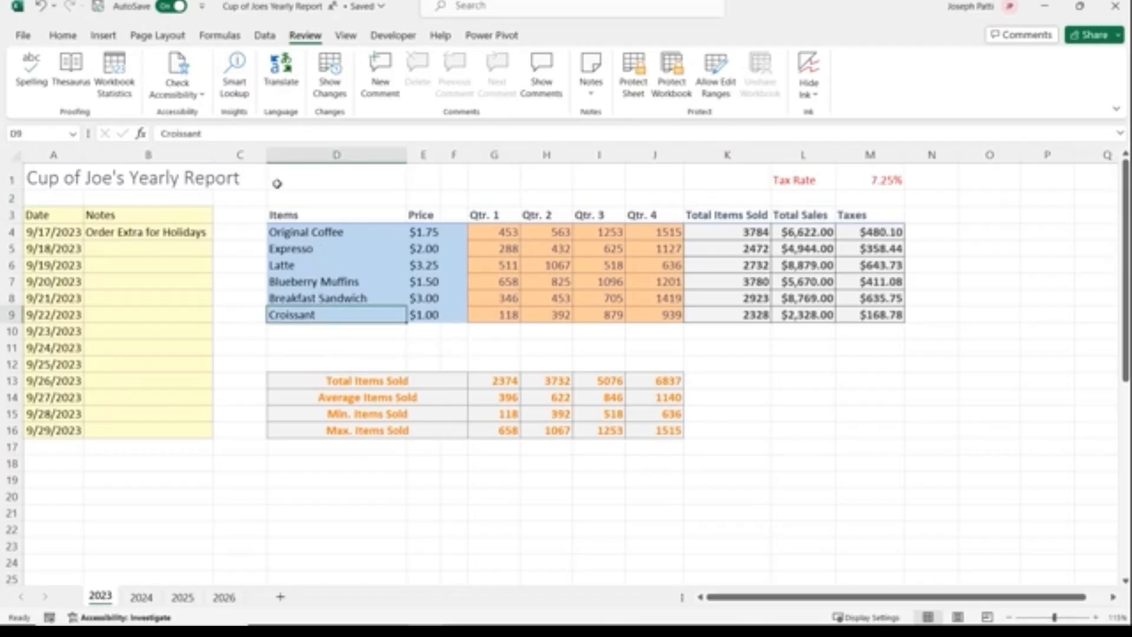
left_click(239, 83)
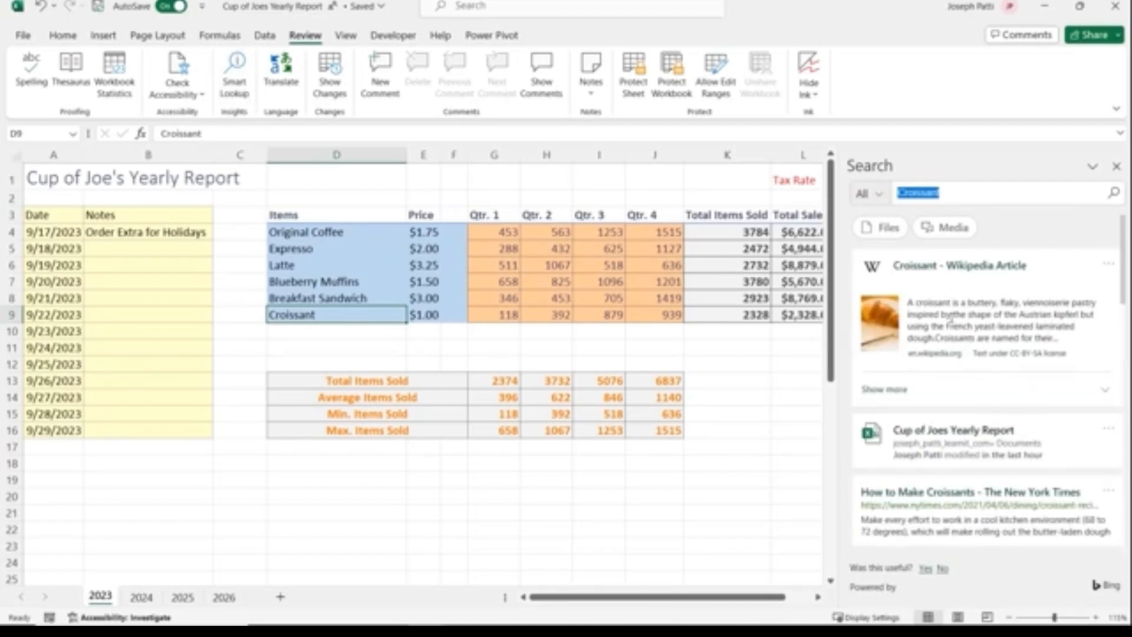
scroll(951, 321, "down", 3)
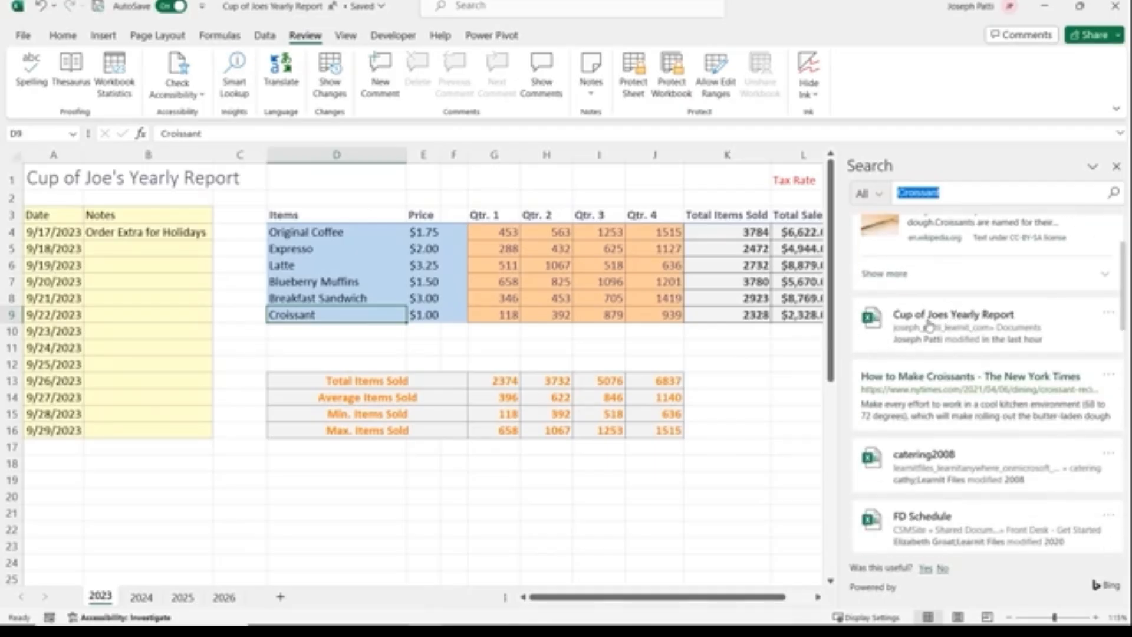
scroll(943, 332, "down", 2)
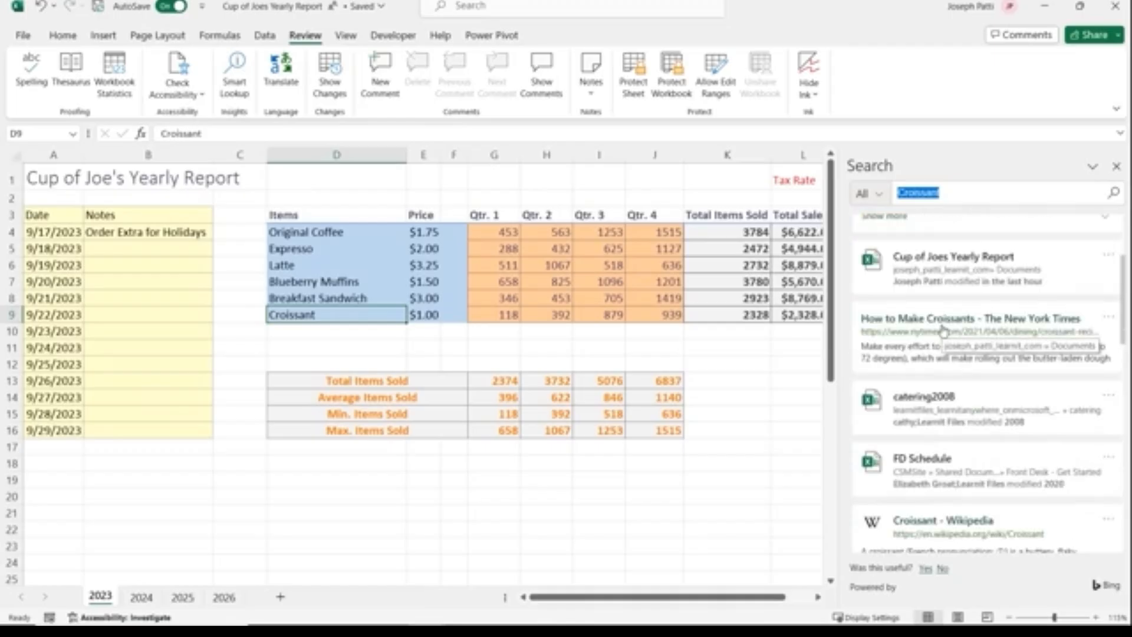
scroll(937, 431, "down", 3)
scroll(950, 479, "down", 5)
mouse_move(922, 299)
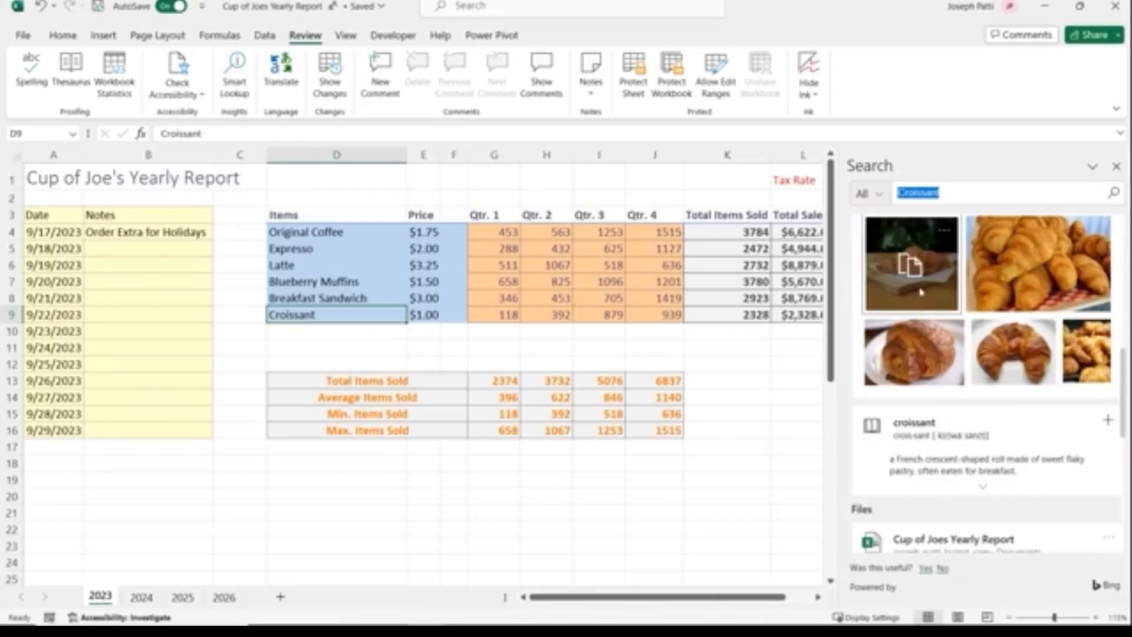
scroll(931, 366, "down", 2)
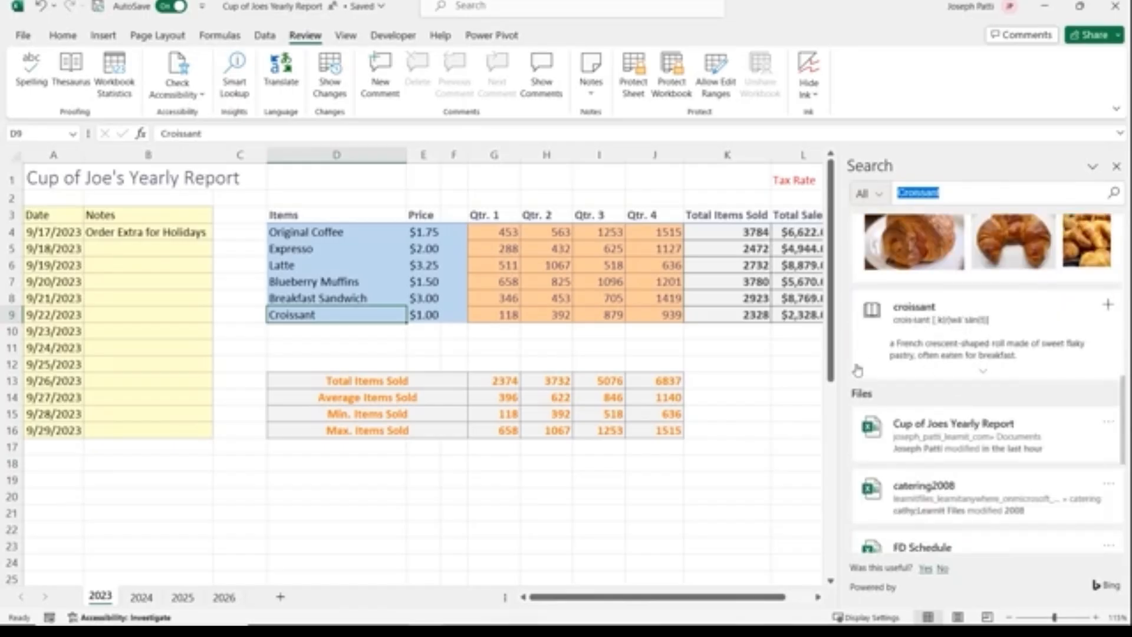
left_click(1116, 167)
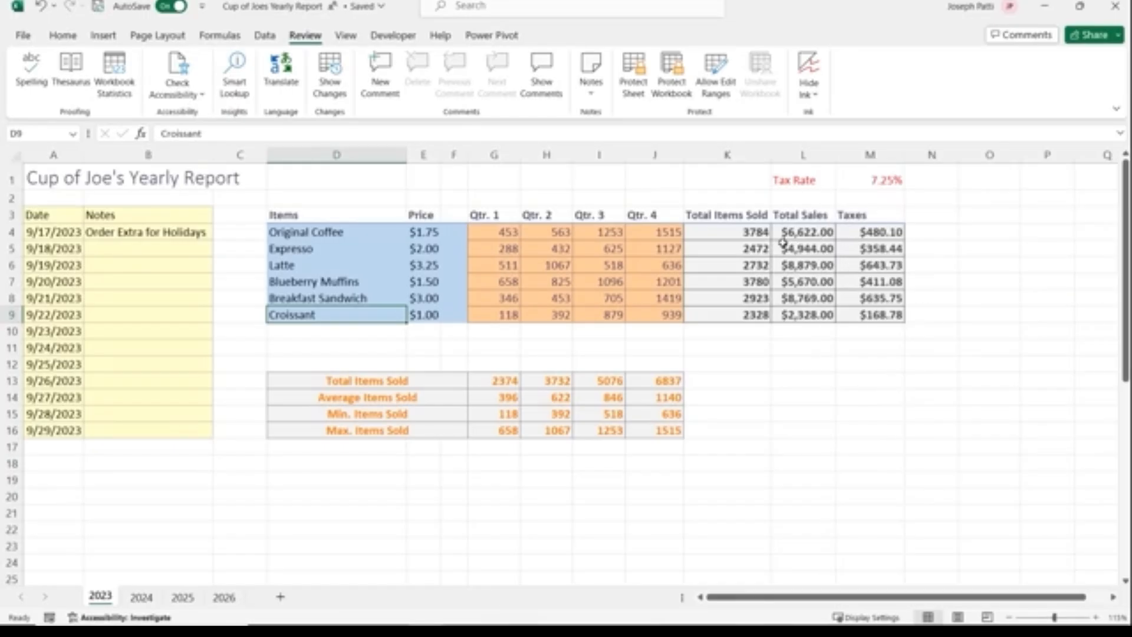
Review the workbook statistics for the current sheet and the whole workbook
left_click(384, 186)
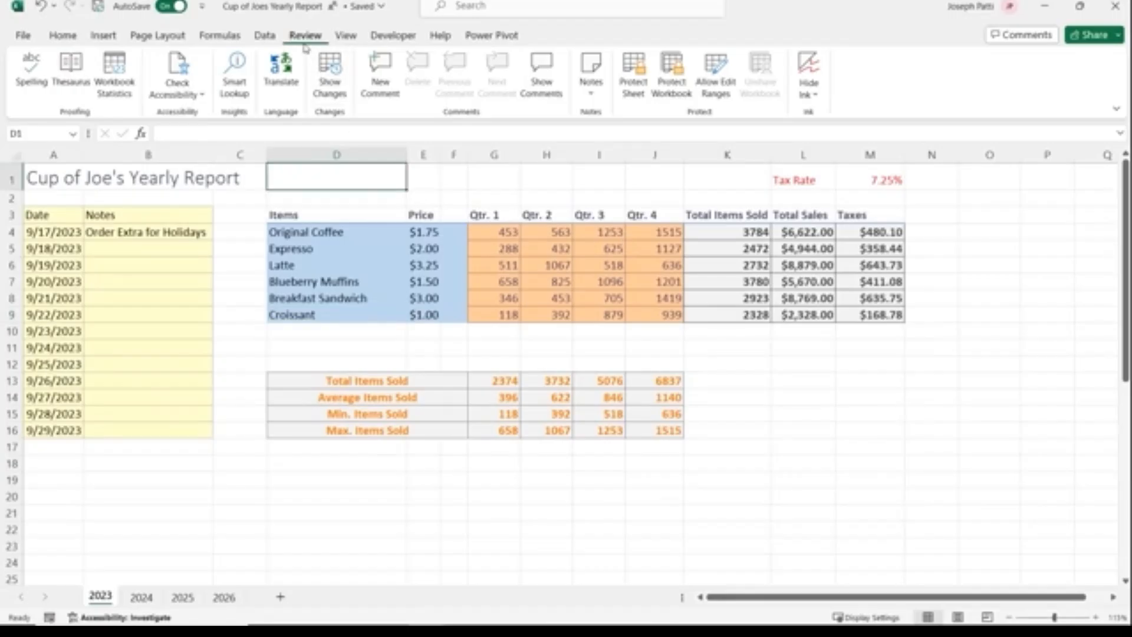
left_click(121, 91)
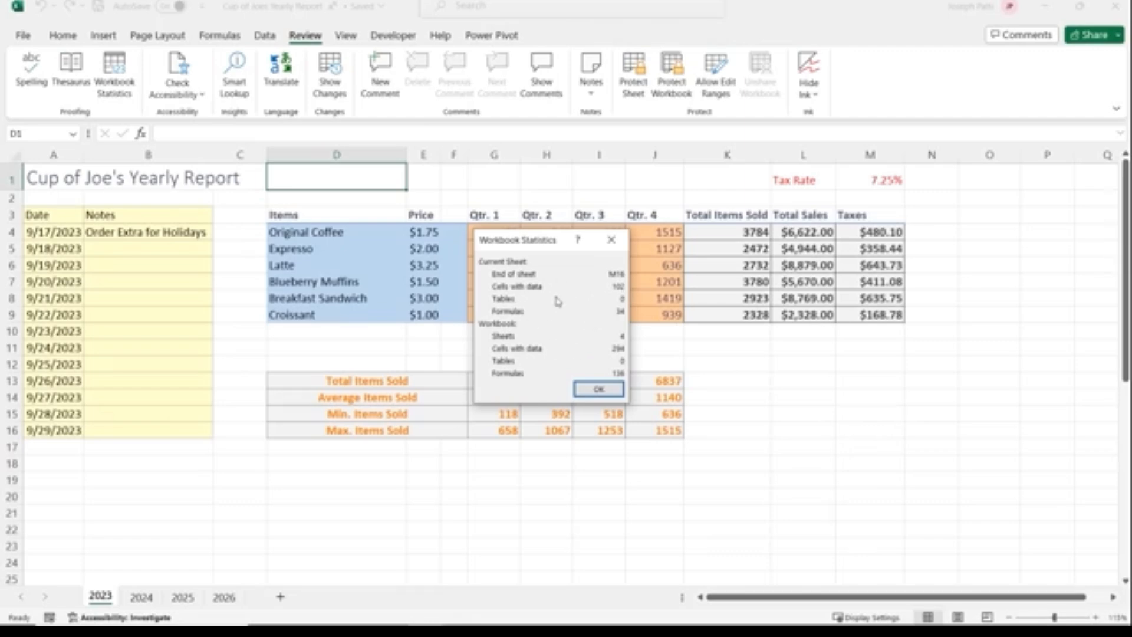
left_click(597, 387)
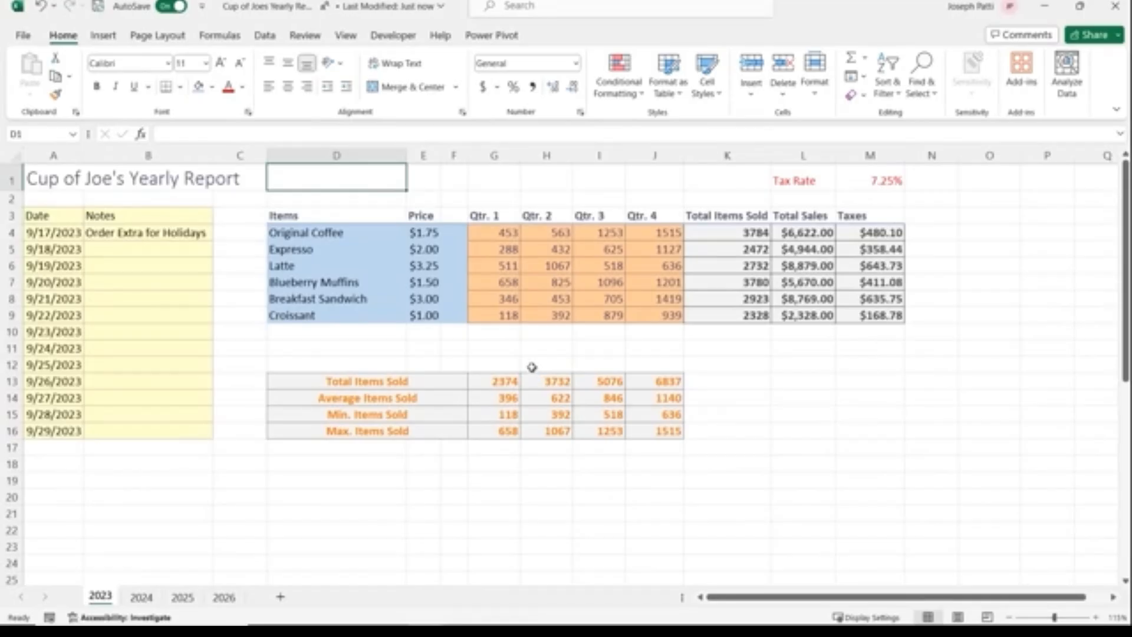
Set the 2023 sheet to print in Landscape Orientation with scaling set to Fit Sheet on One Page
left_click(21, 35)
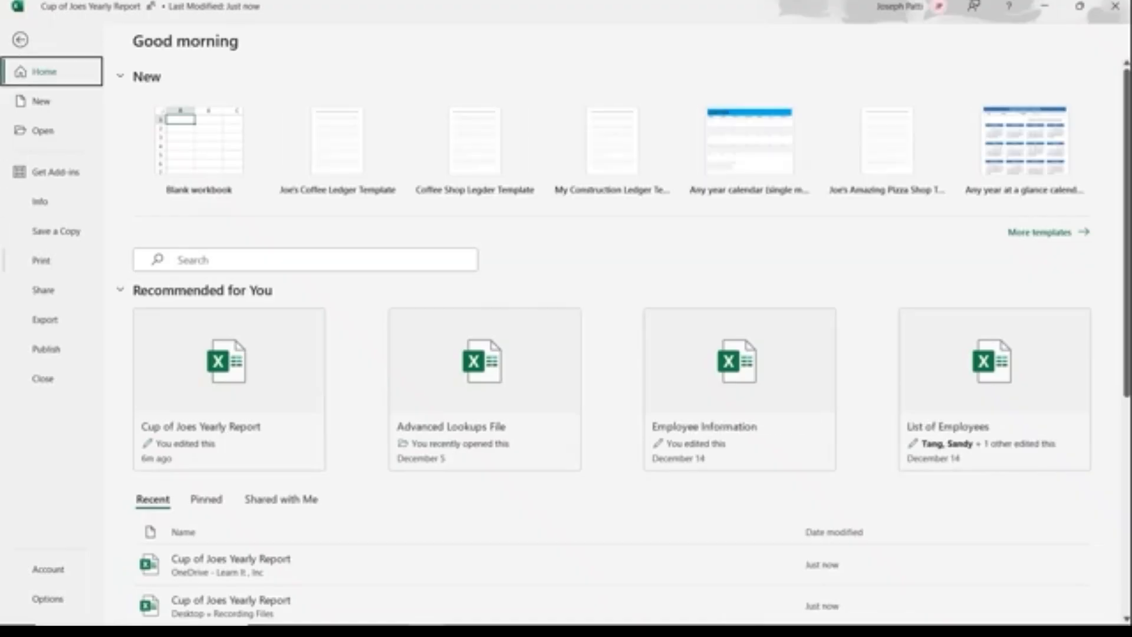
left_click(47, 260)
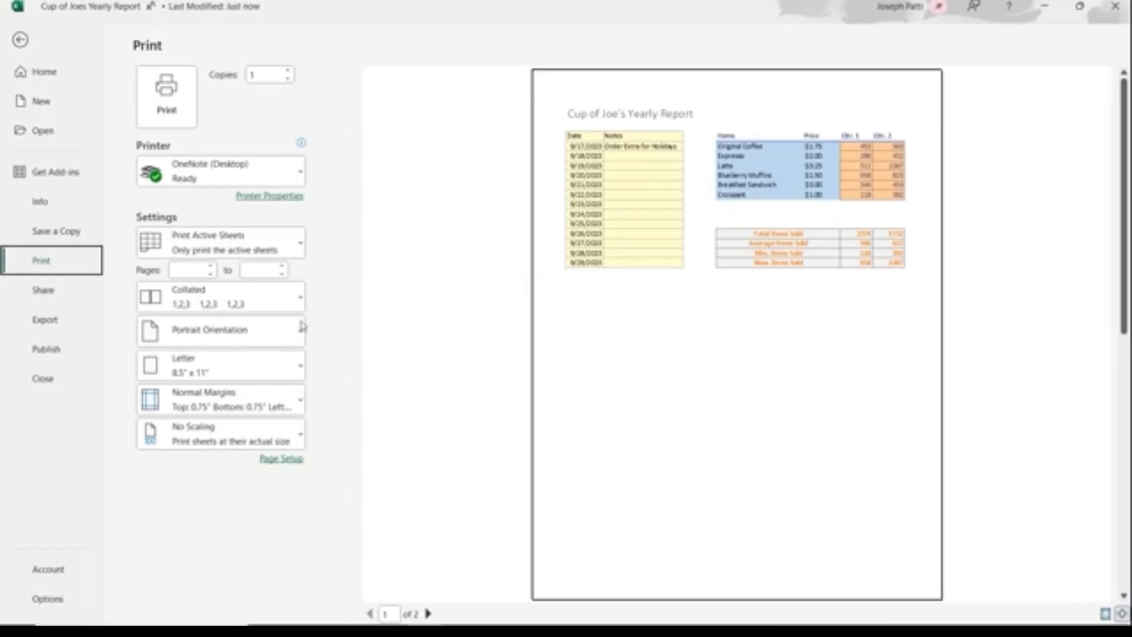
left_click(266, 333)
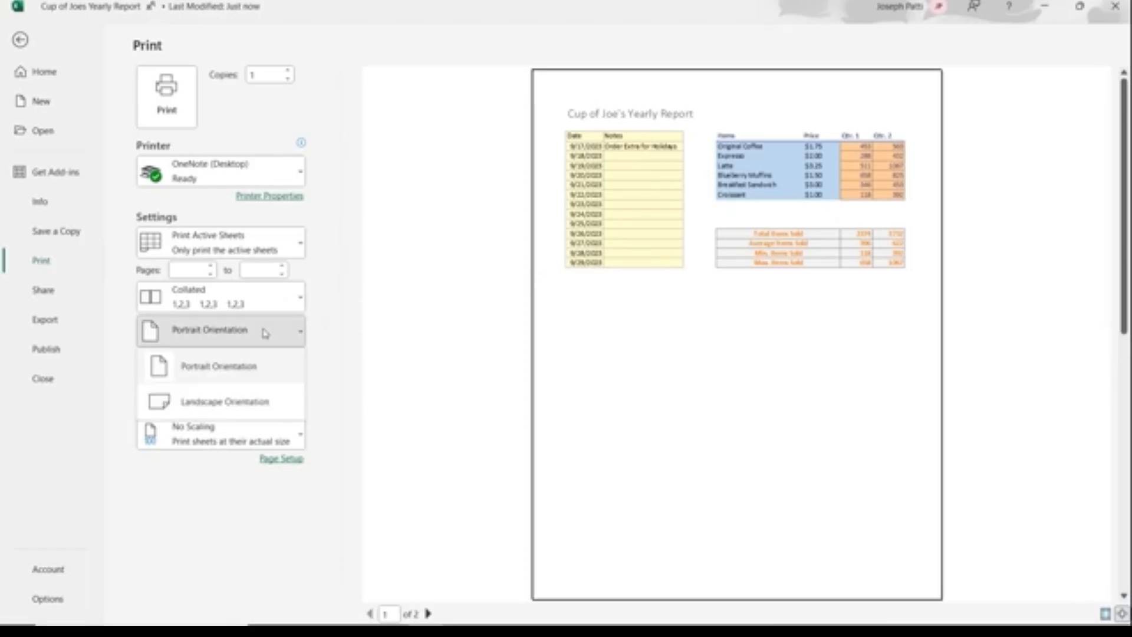
left_click(263, 403)
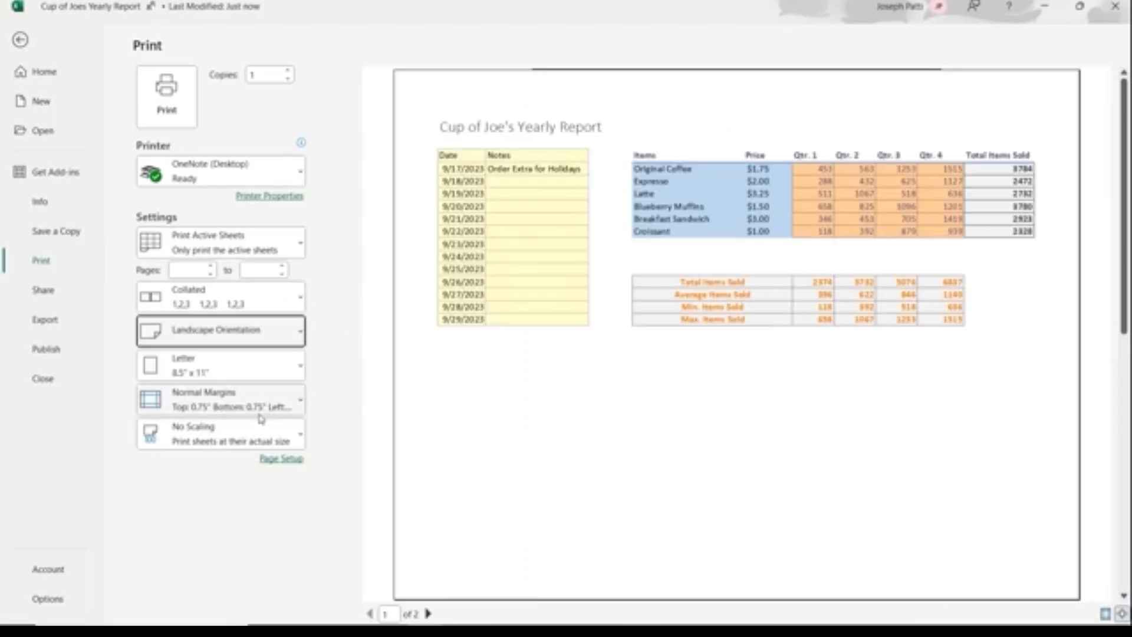
left_click(260, 439)
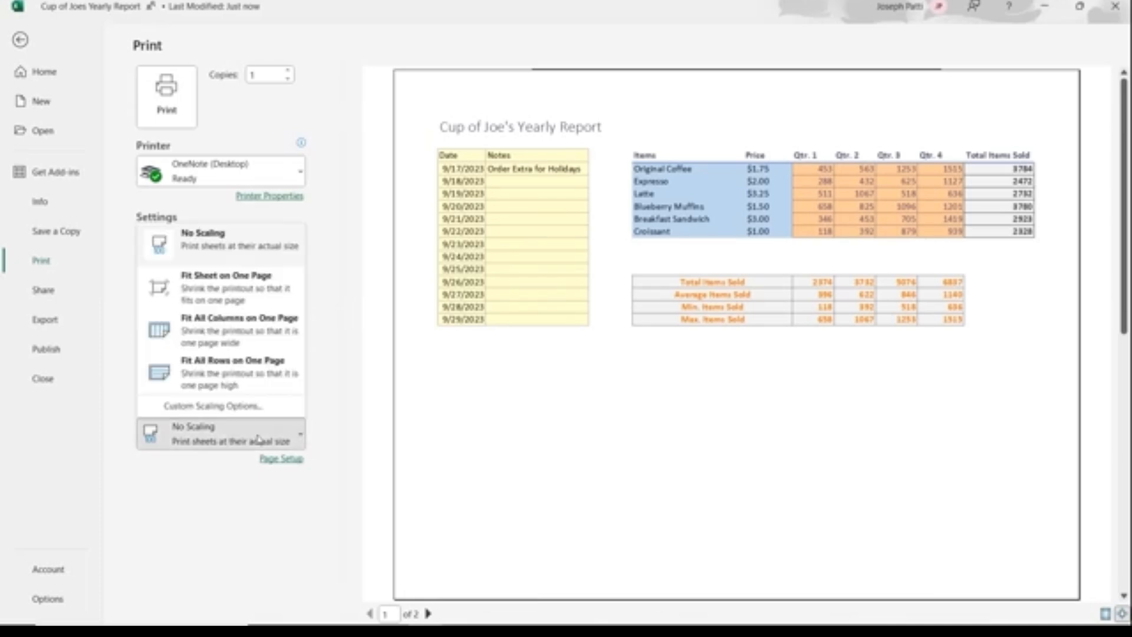
left_click(257, 290)
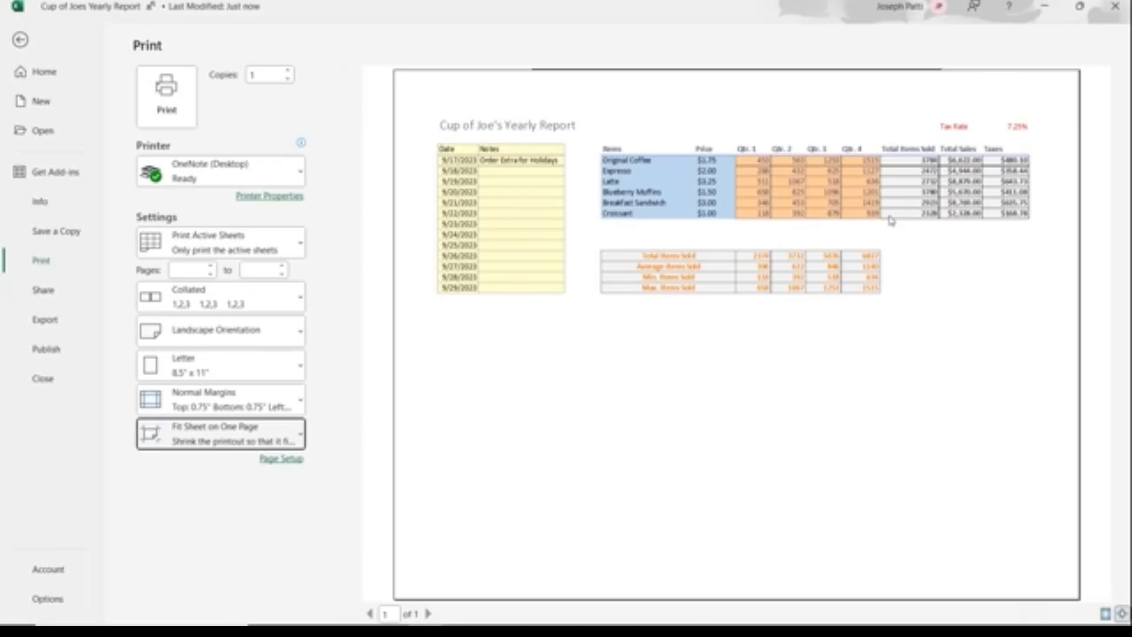
left_click(298, 173)
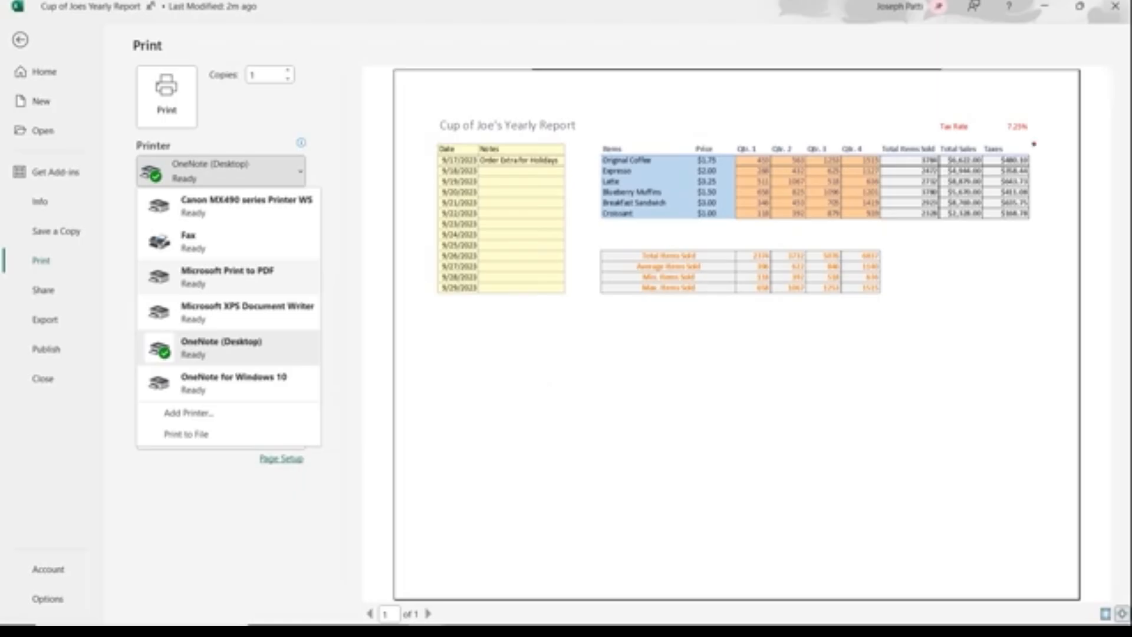
left_click_drag(931, 79, 1071, 106)
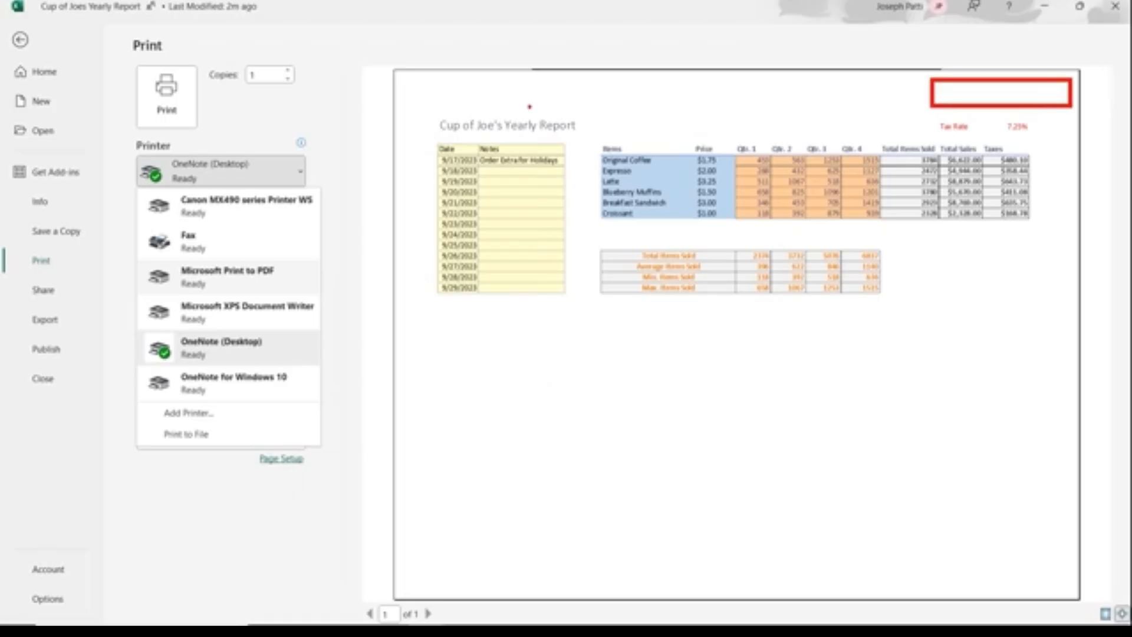
left_click_drag(408, 91, 349, 86)
left_click_drag(754, 576, 765, 524)
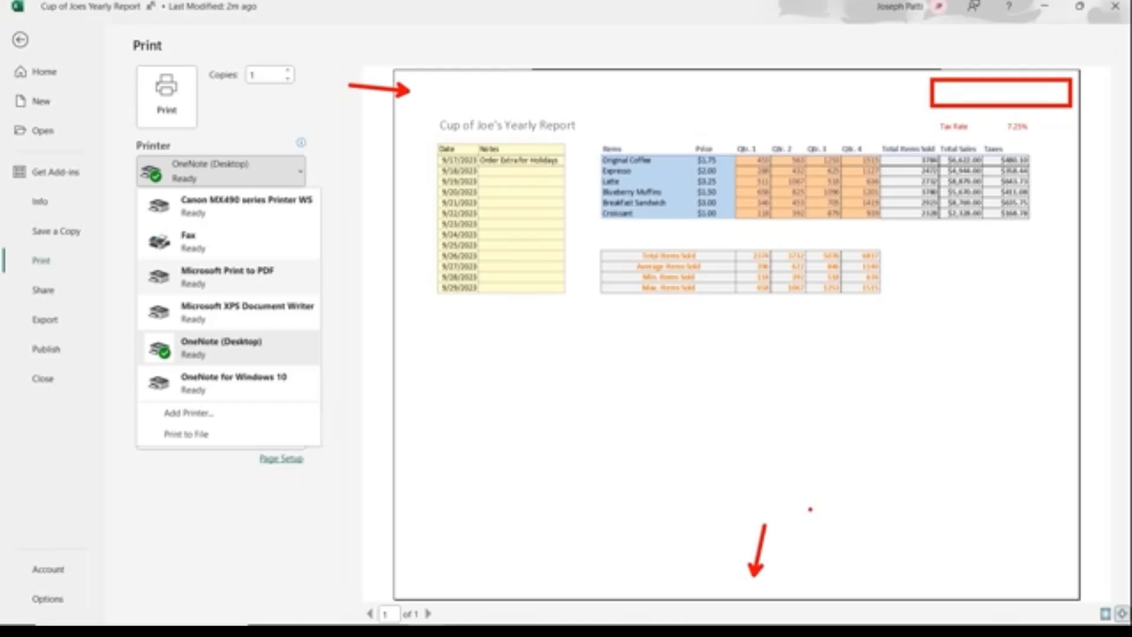
key("Escape")
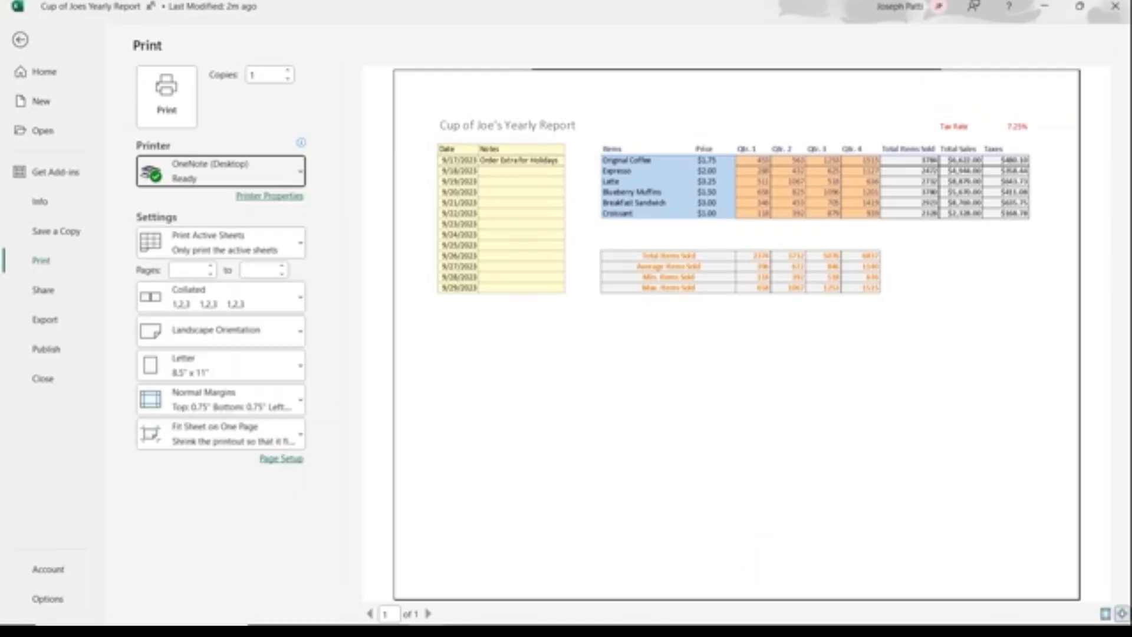
key("ctrl+1")
left_click(30, 56)
mouse_move(7, 34)
left_mouse_down()
mouse_move(82, 82)
mouse_move(134, 73)
left_mouse_up()
key("Escape")
Show the 2023 sheet in Page Layout view and insert the Sheet Name element in the left header section
left_click(18, 20)
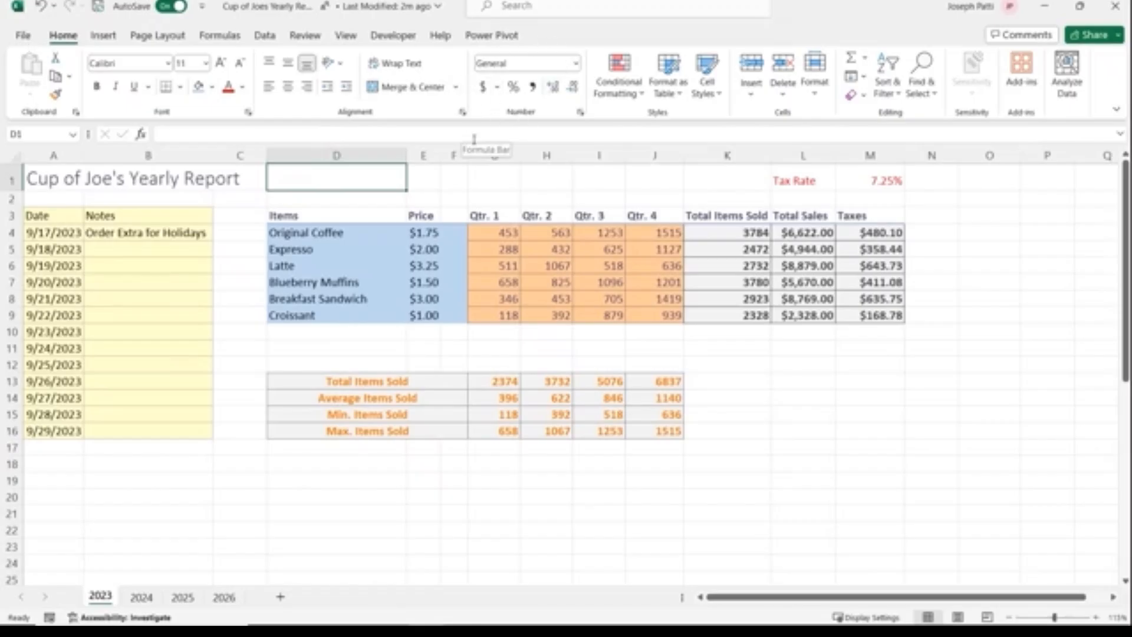
left_click(343, 38)
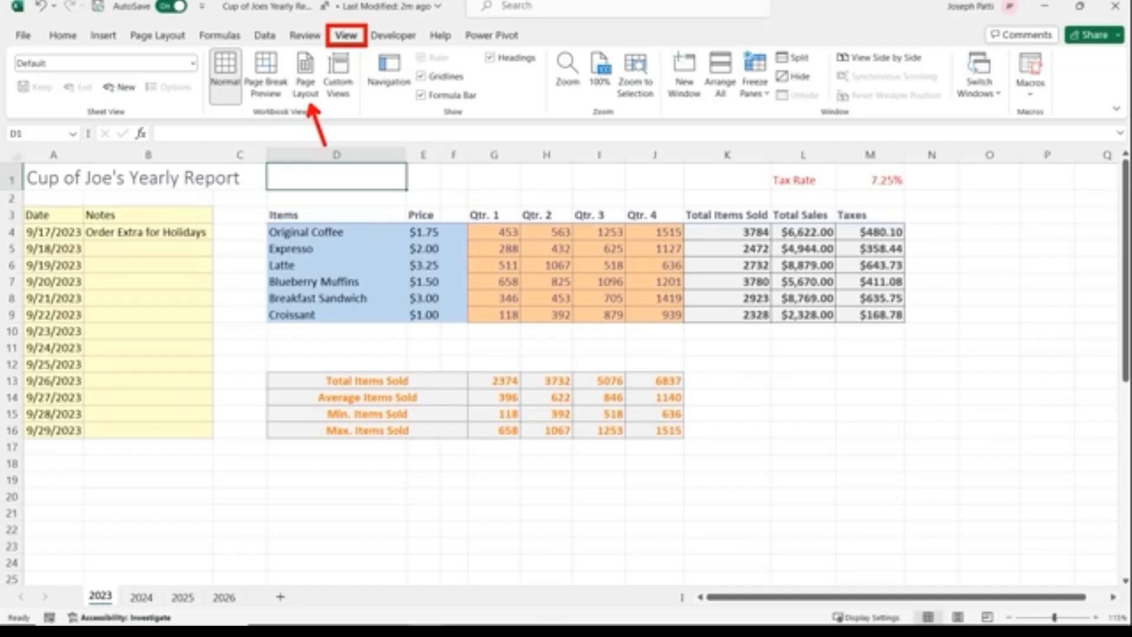
left_click(306, 90)
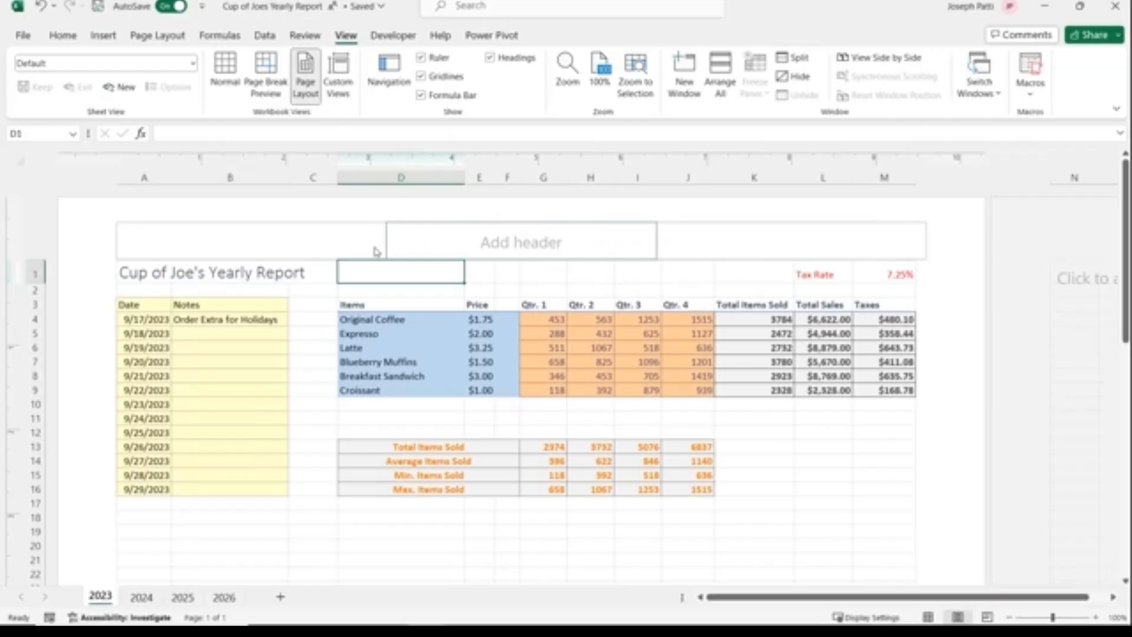
left_click(256, 243)
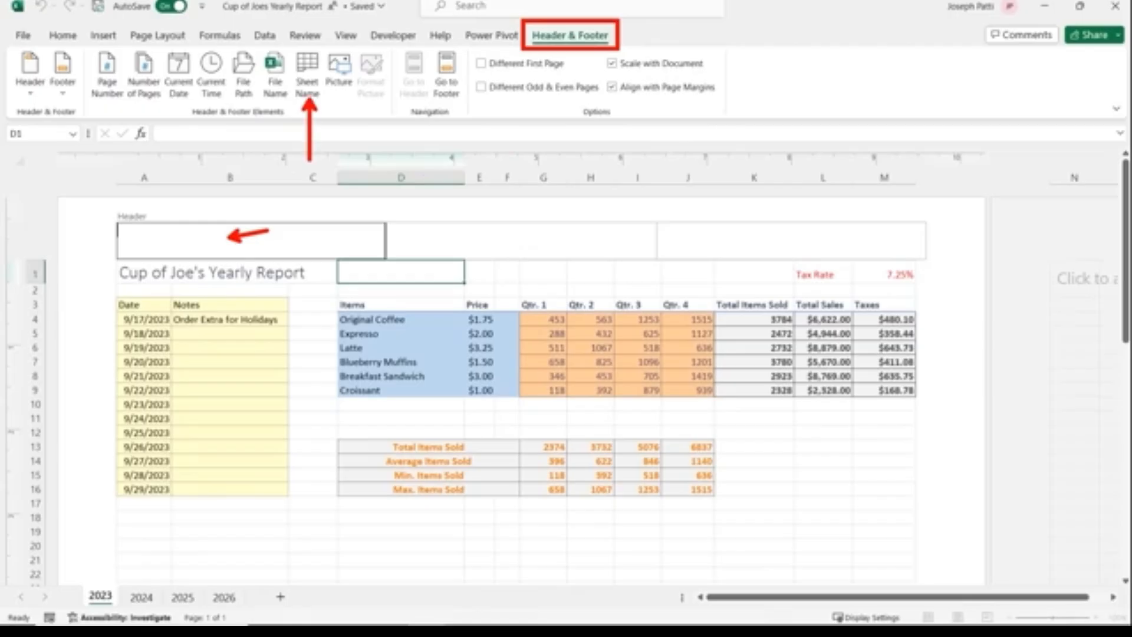
left_click(307, 78)
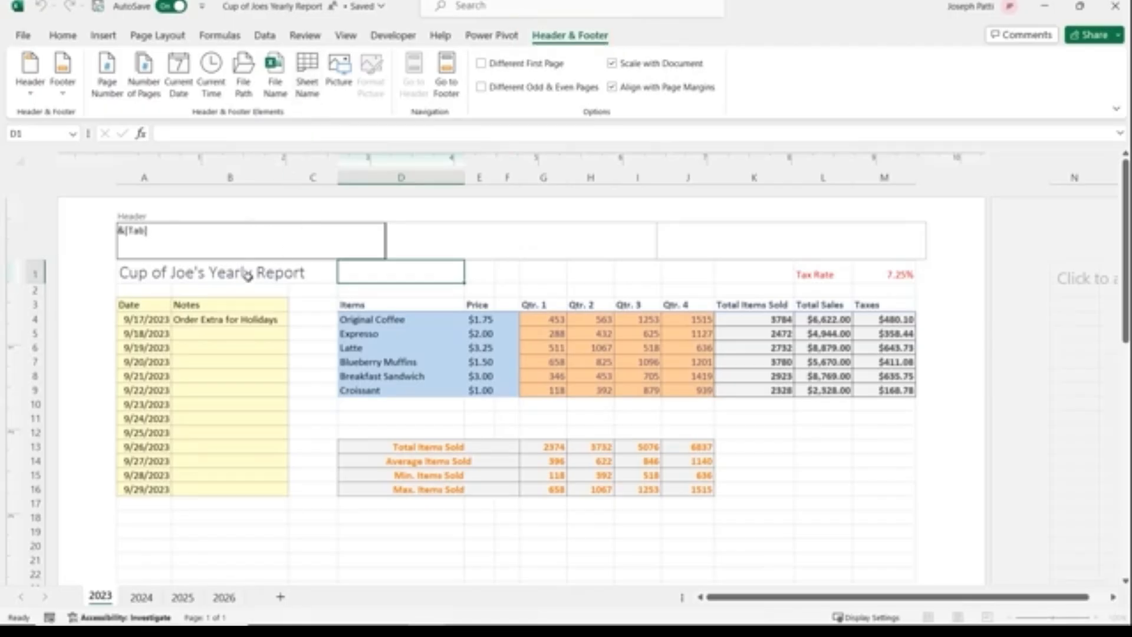
left_click(491, 239)
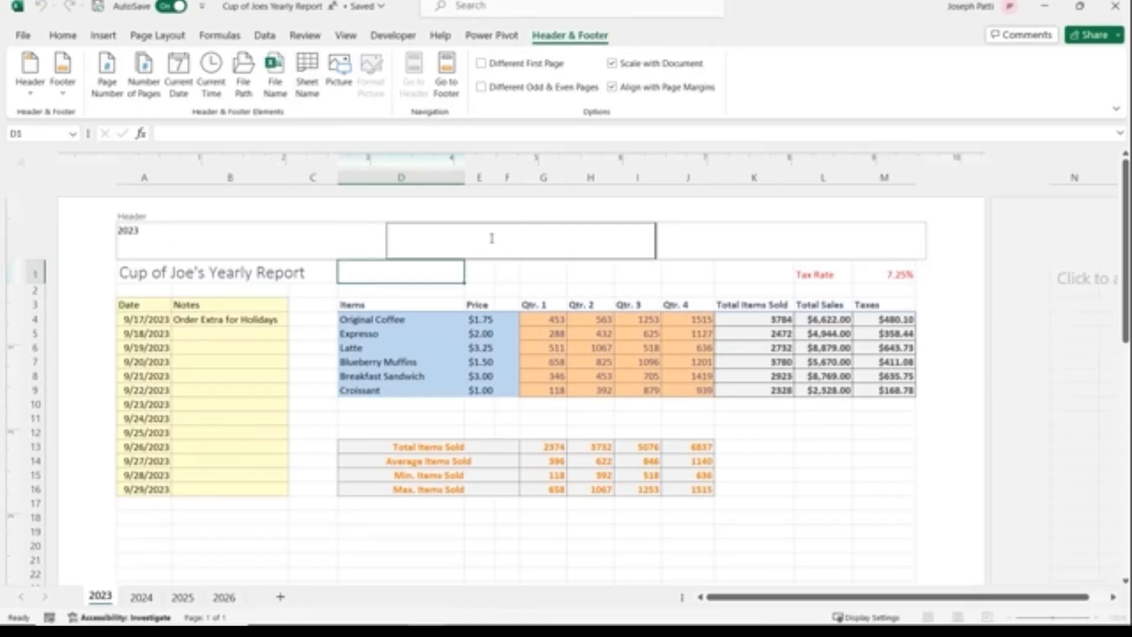
Insert the picture file "learnit logo" from the Pictures folder in the right header section
left_click(802, 236)
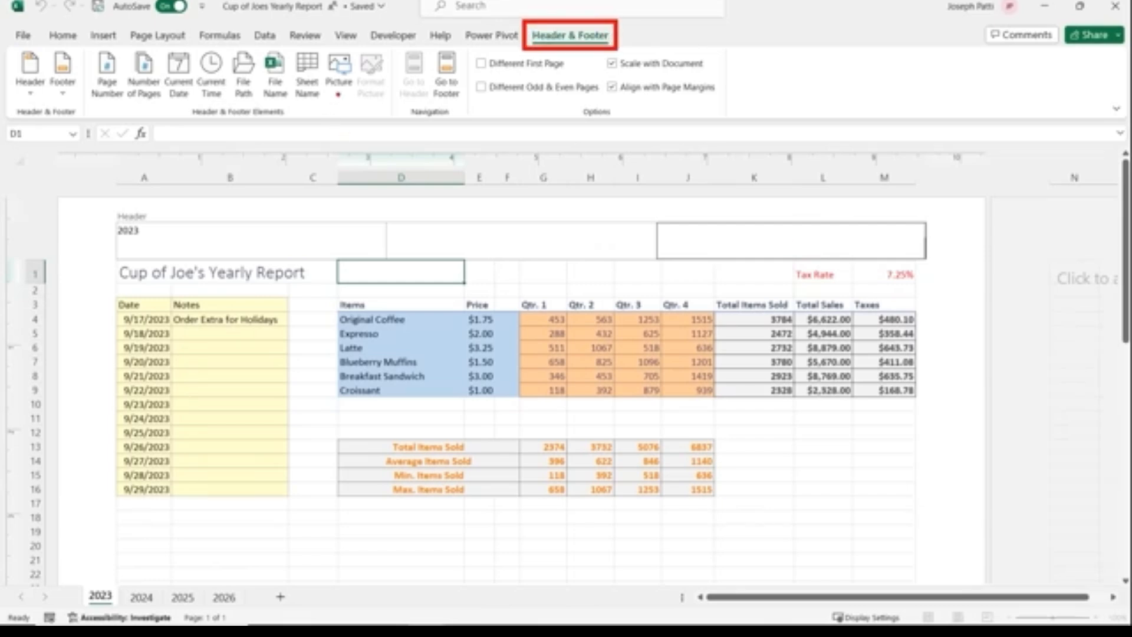
left_click(341, 82)
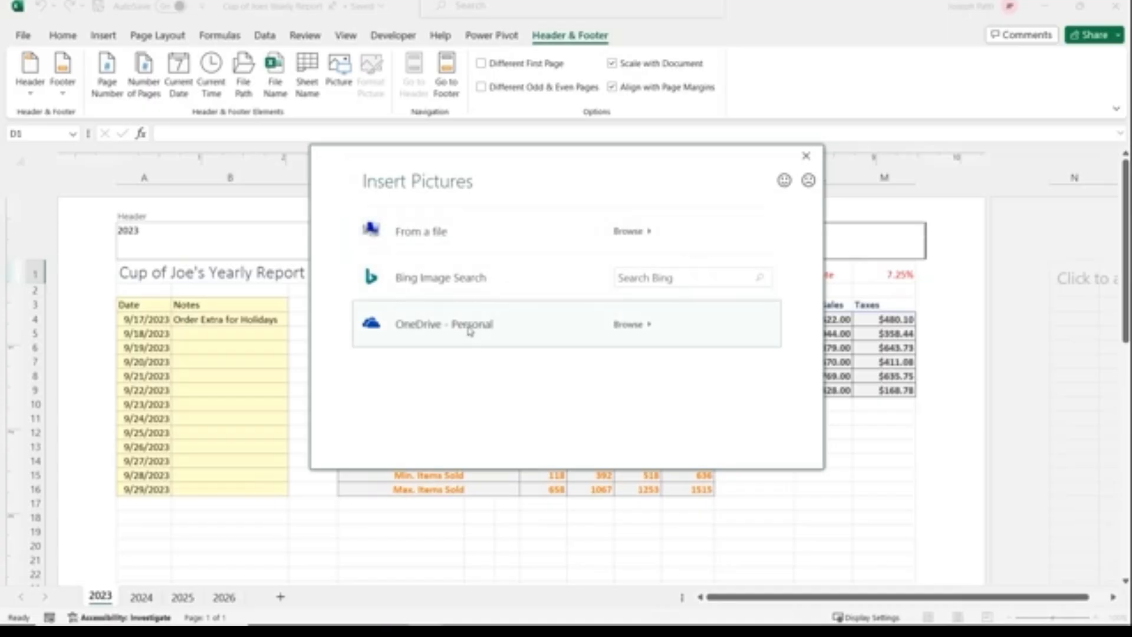
left_click(449, 239)
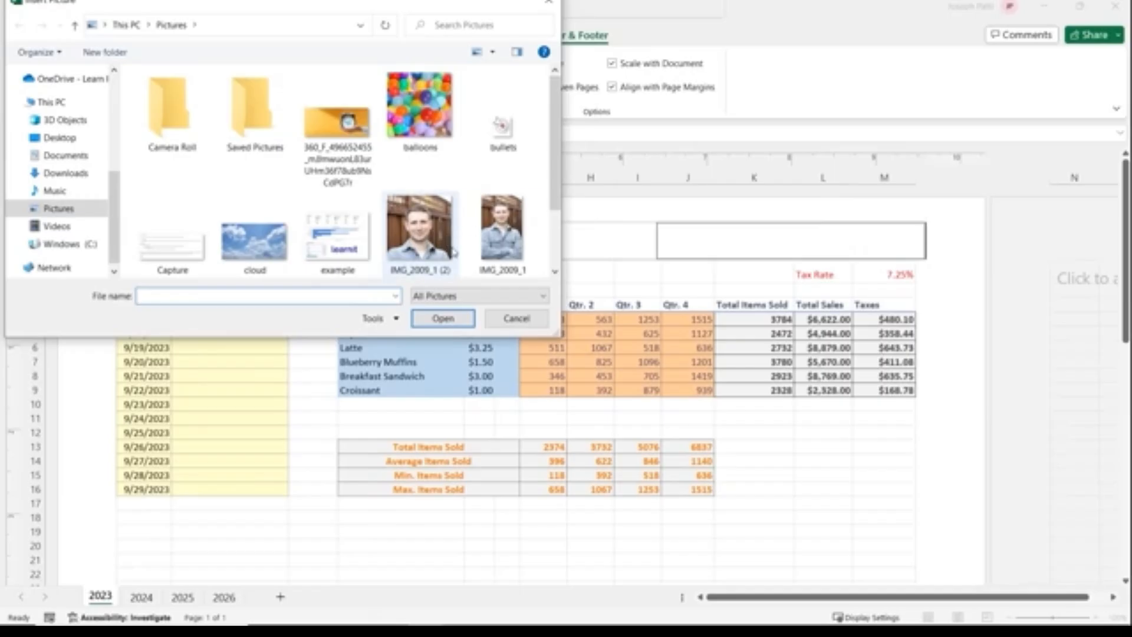
scroll(348, 227, "down", 1)
left_click(184, 229)
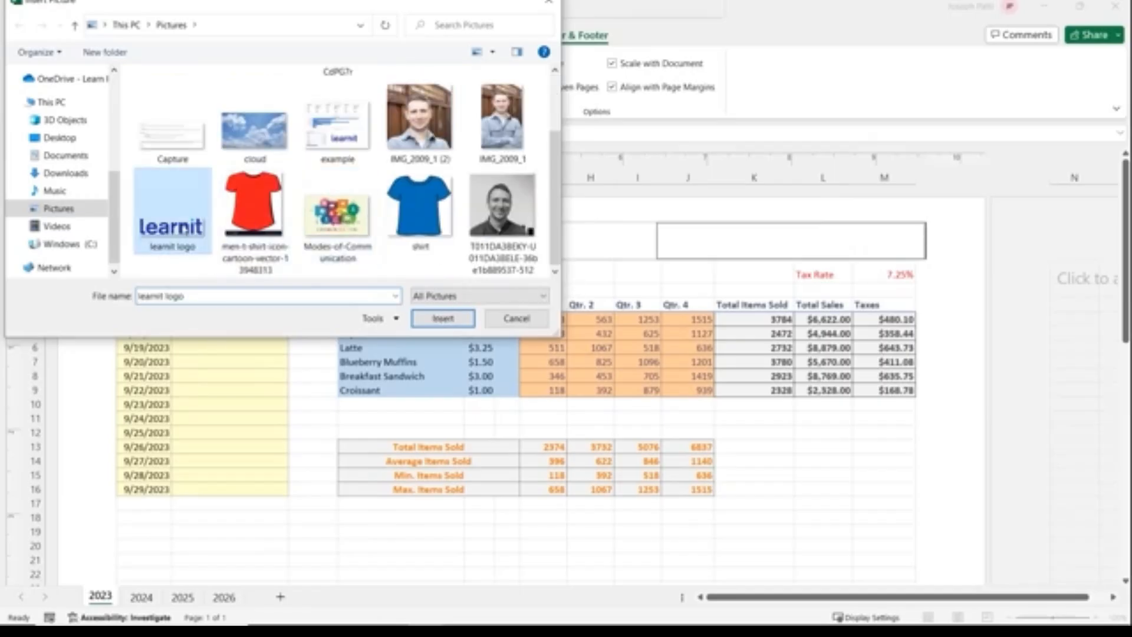
left_click(454, 320)
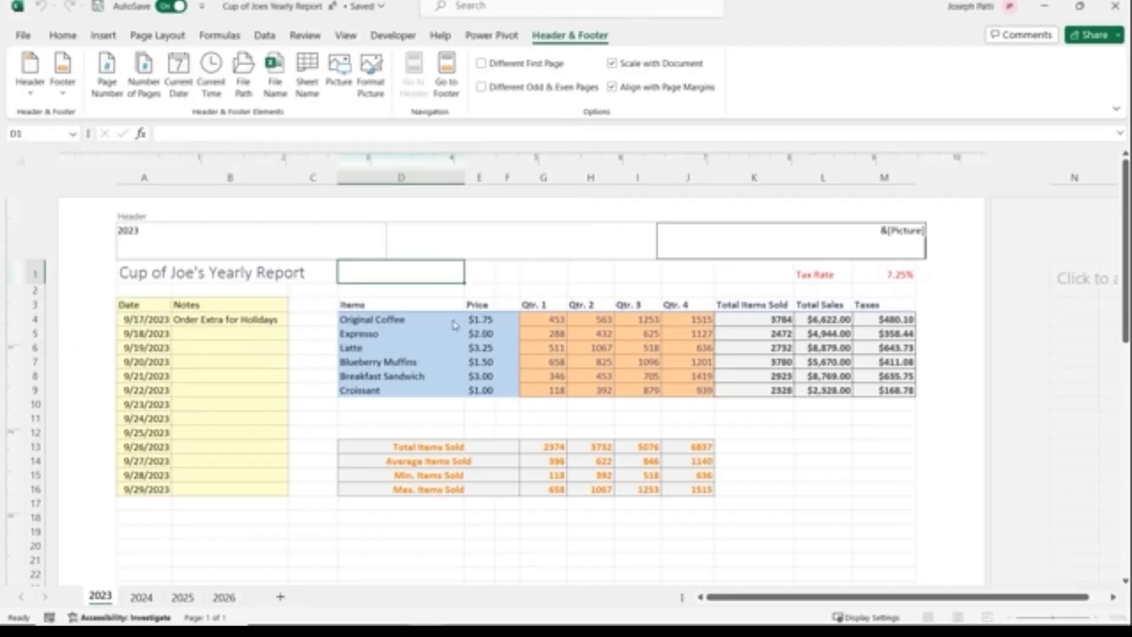
left_click(484, 241)
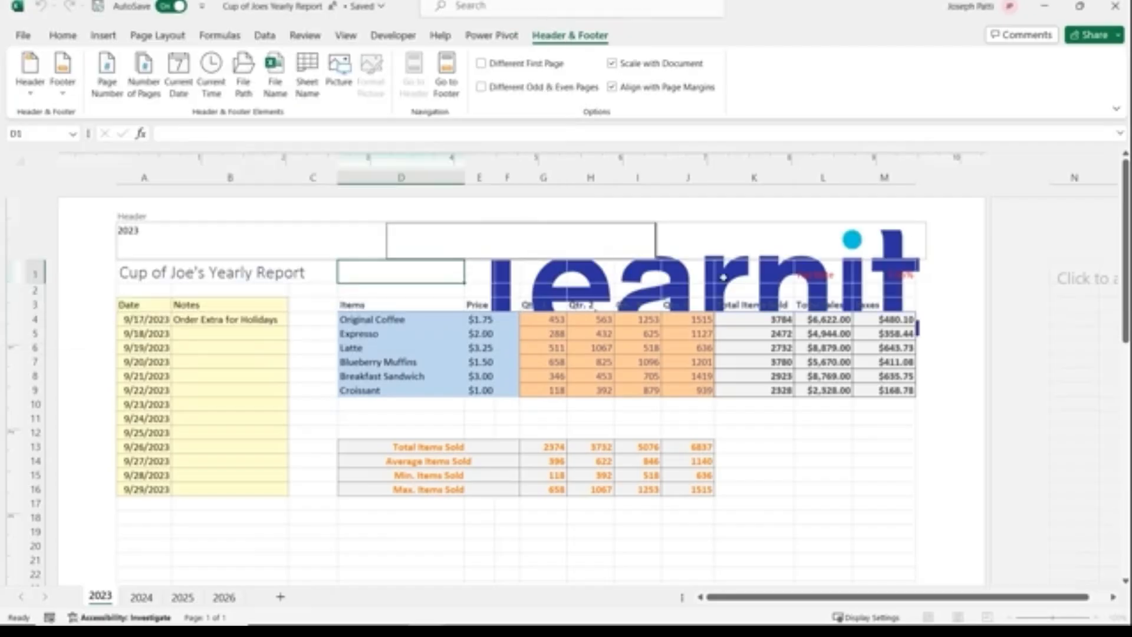
Scale down the logo in the right header section with the aspect ratio locked so it fits the header
left_click(855, 243)
left_click(905, 232)
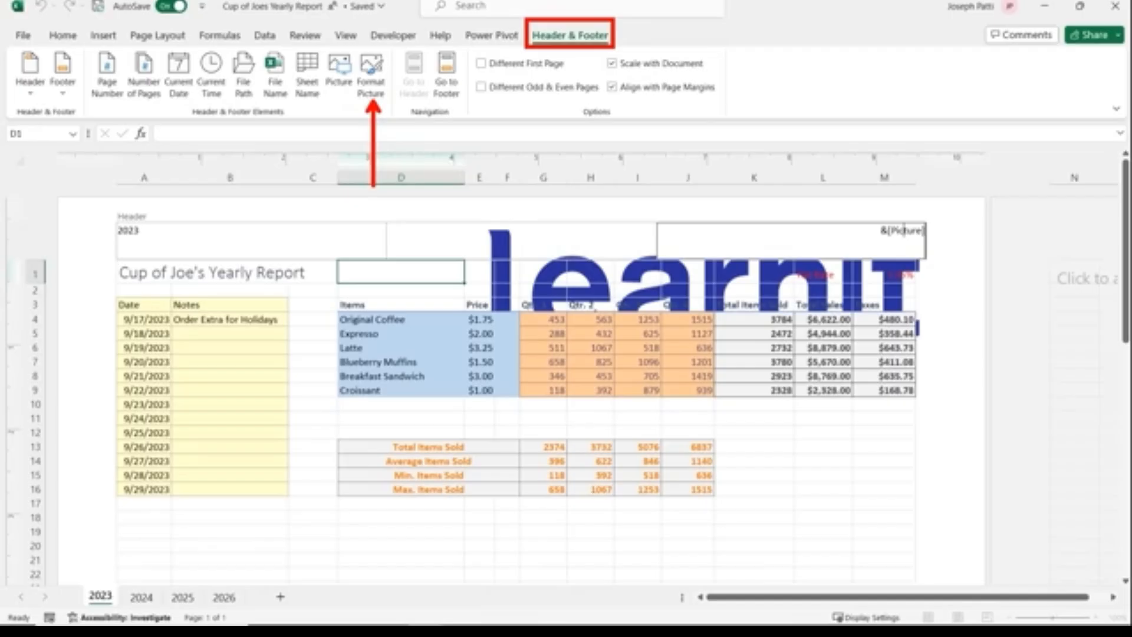
left_click(367, 91)
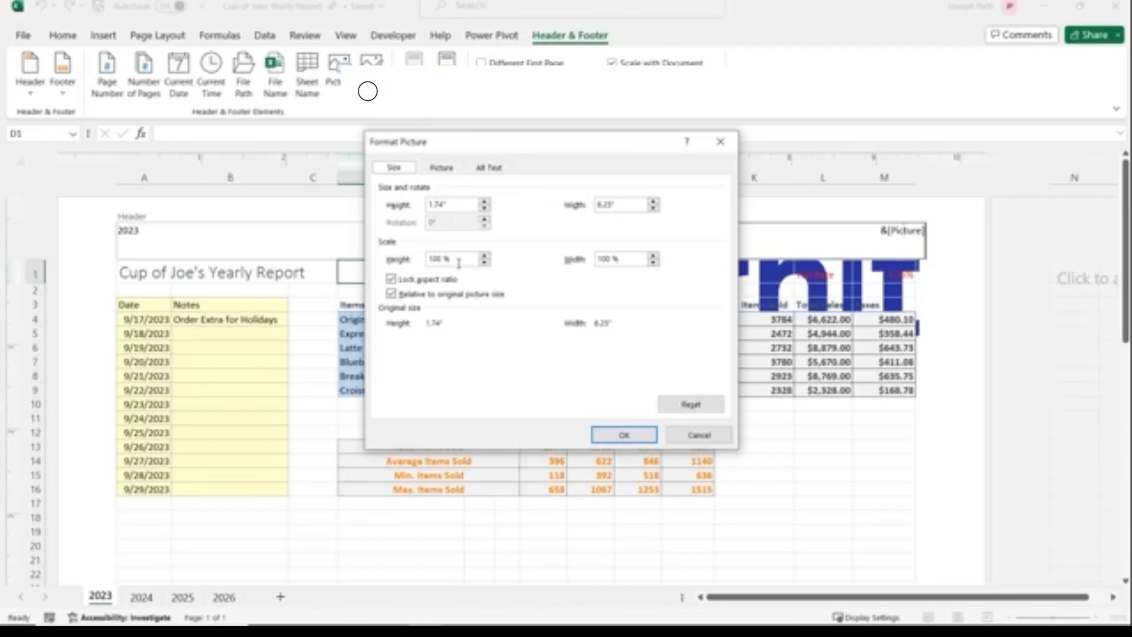
left_click(484, 263)
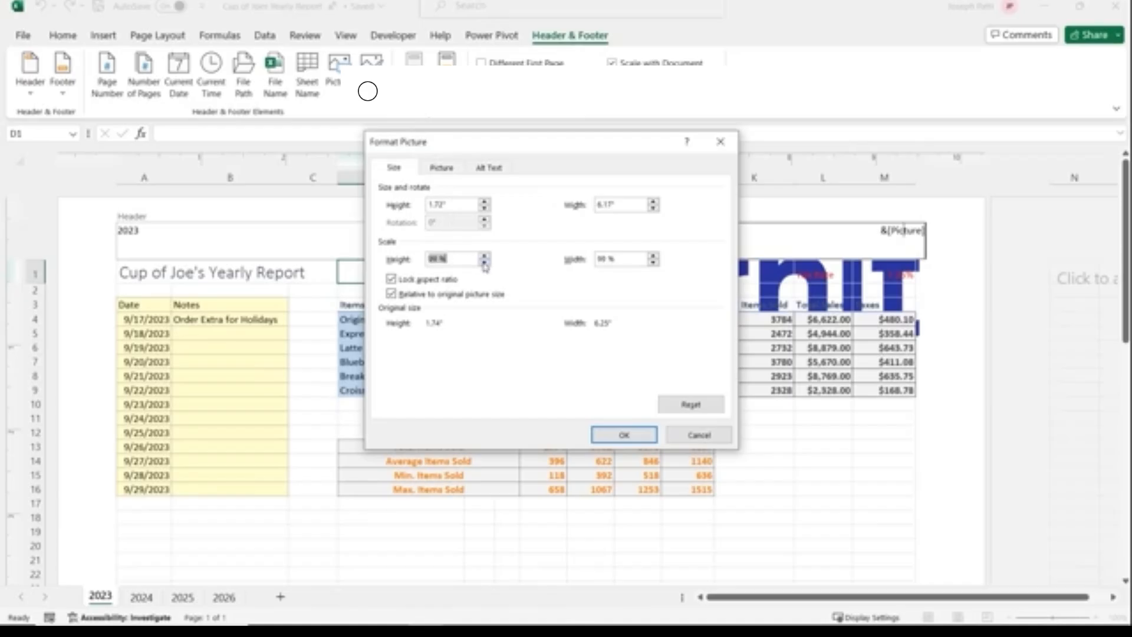
left_click_drag(484, 262, 484, 263)
left_click(484, 263)
left_click(611, 436)
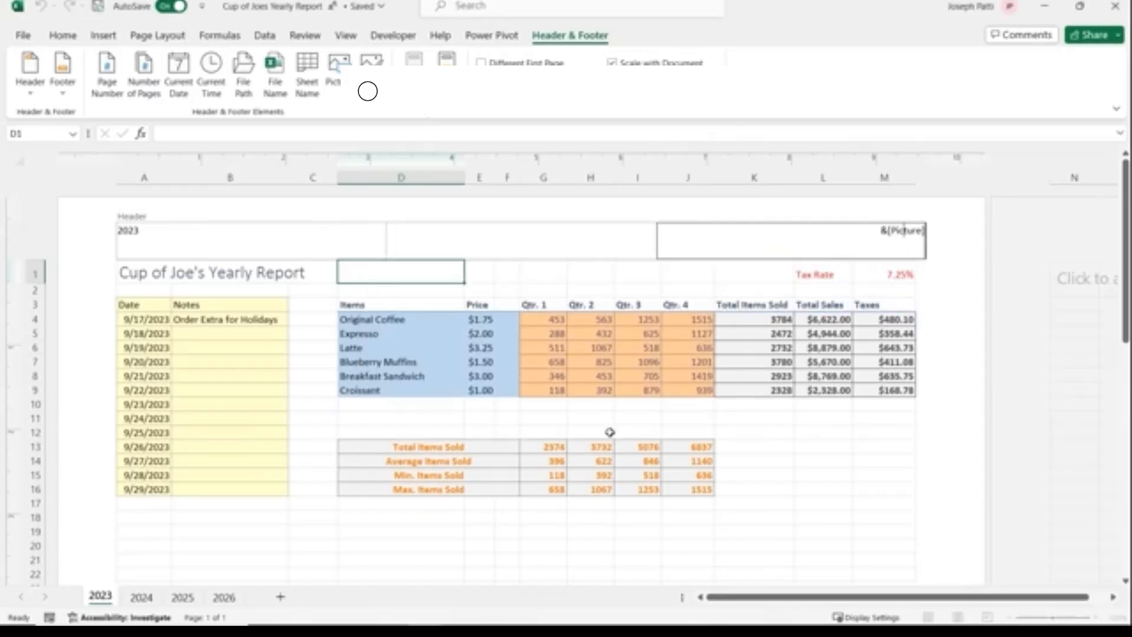
left_click(557, 235)
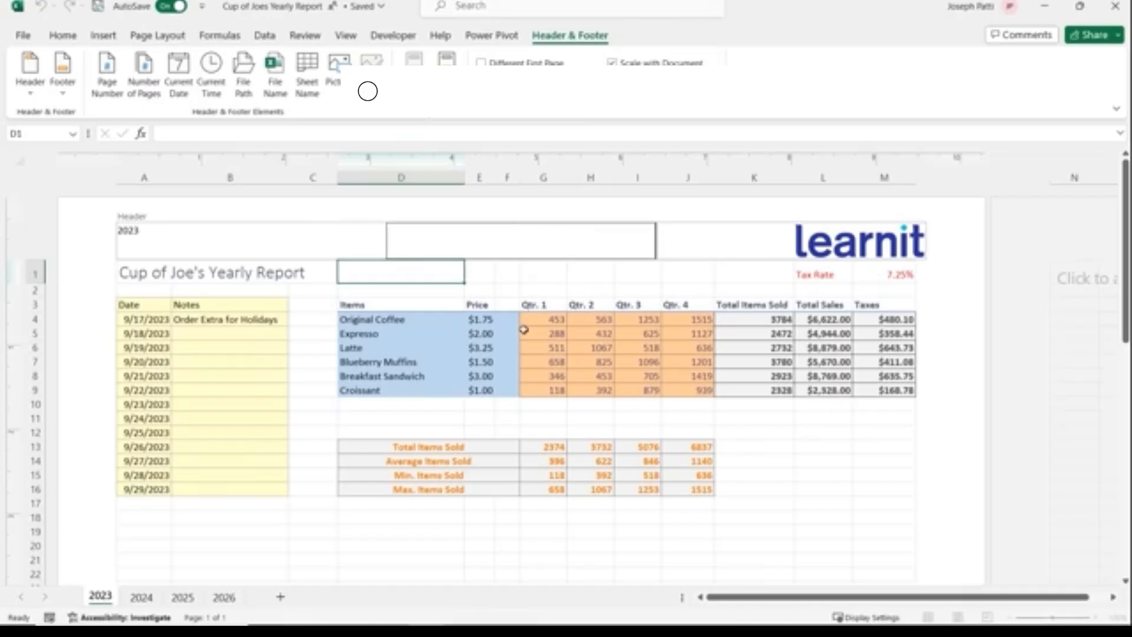
Insert the Page Number element in the center footer section and return the sheet to Normal view
left_click_drag(1124, 224, 1125, 408)
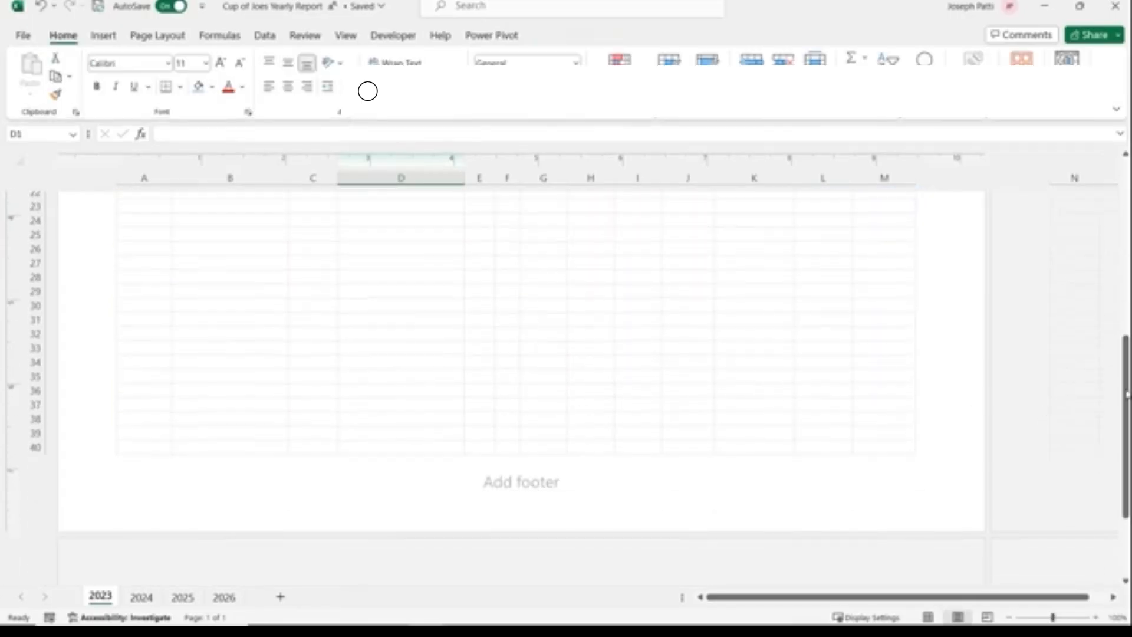
scroll(533, 353, "up", 8)
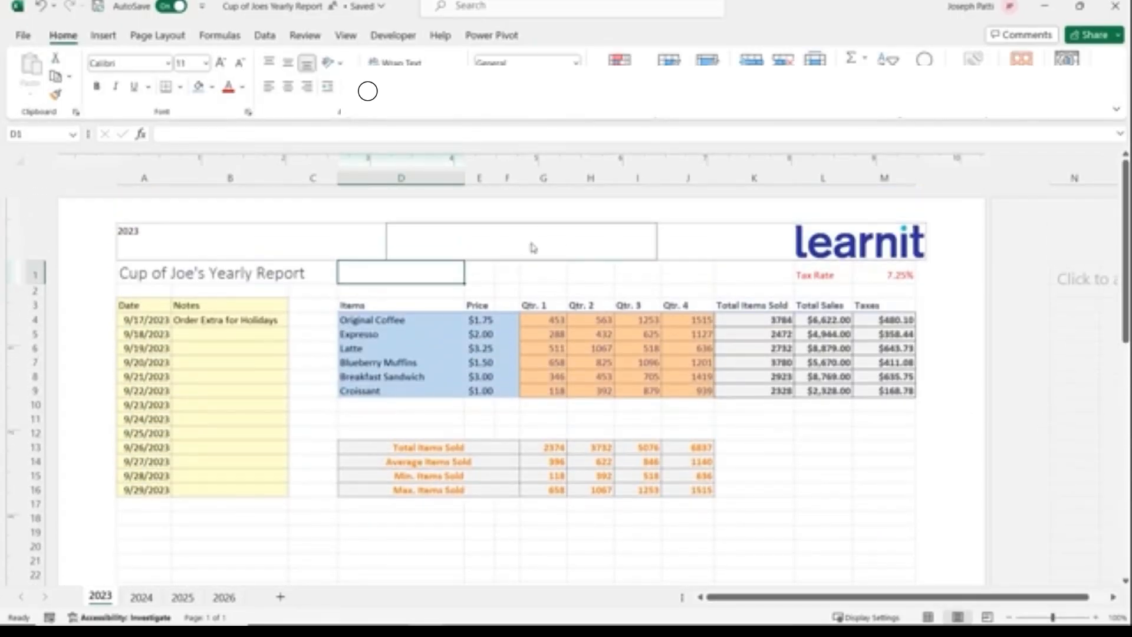
left_click_drag(1125, 213, 1125, 410)
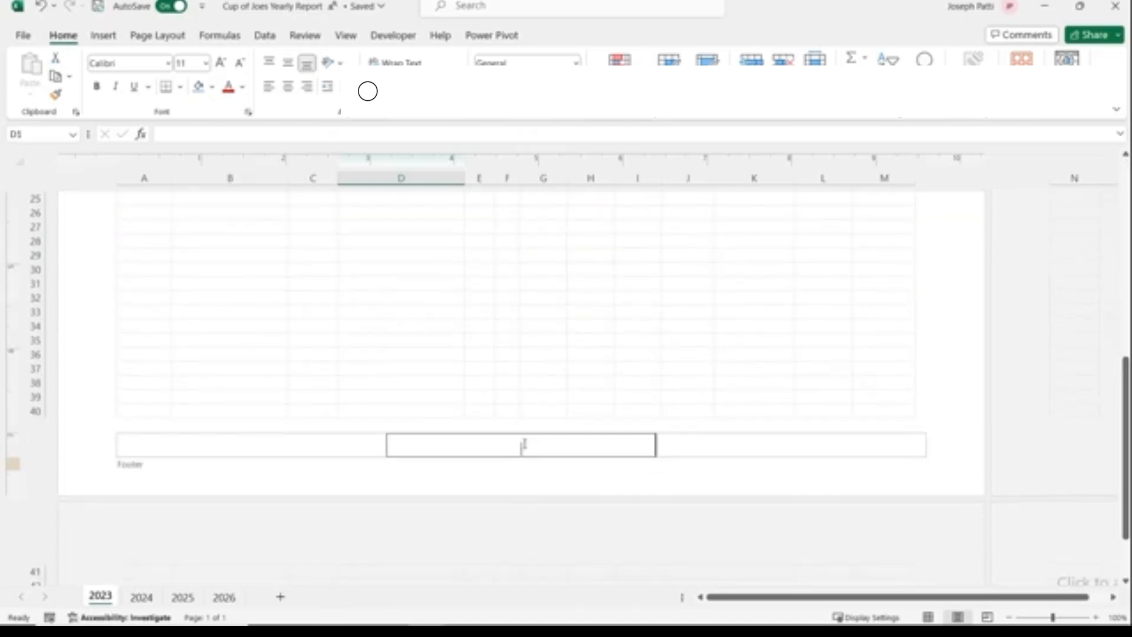
left_click(523, 445)
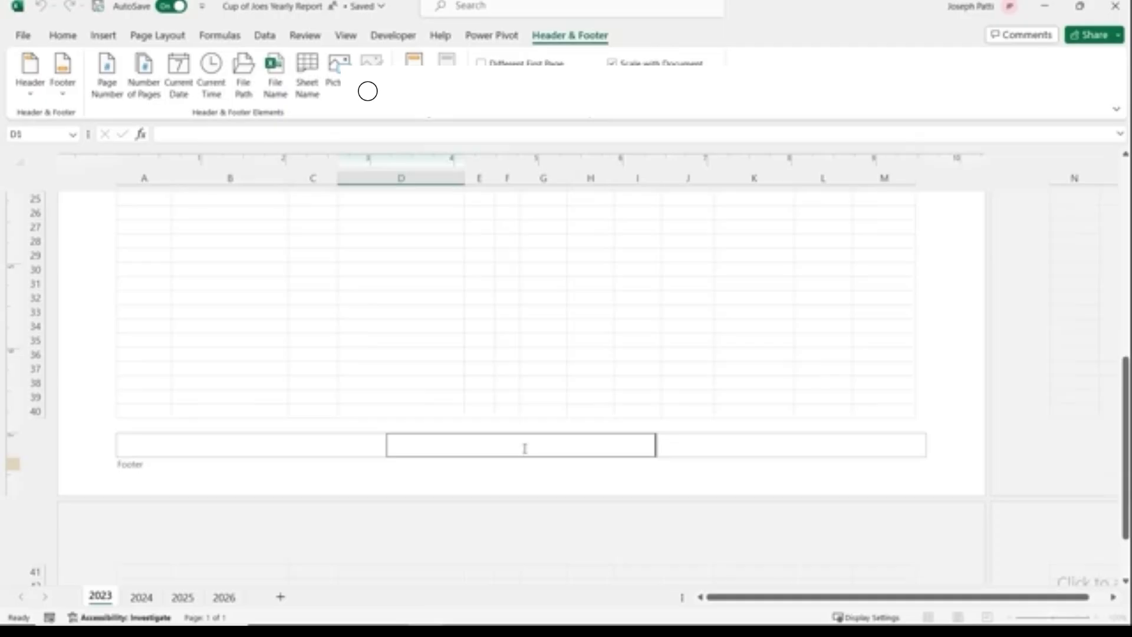
left_click(110, 93)
left_click(724, 445)
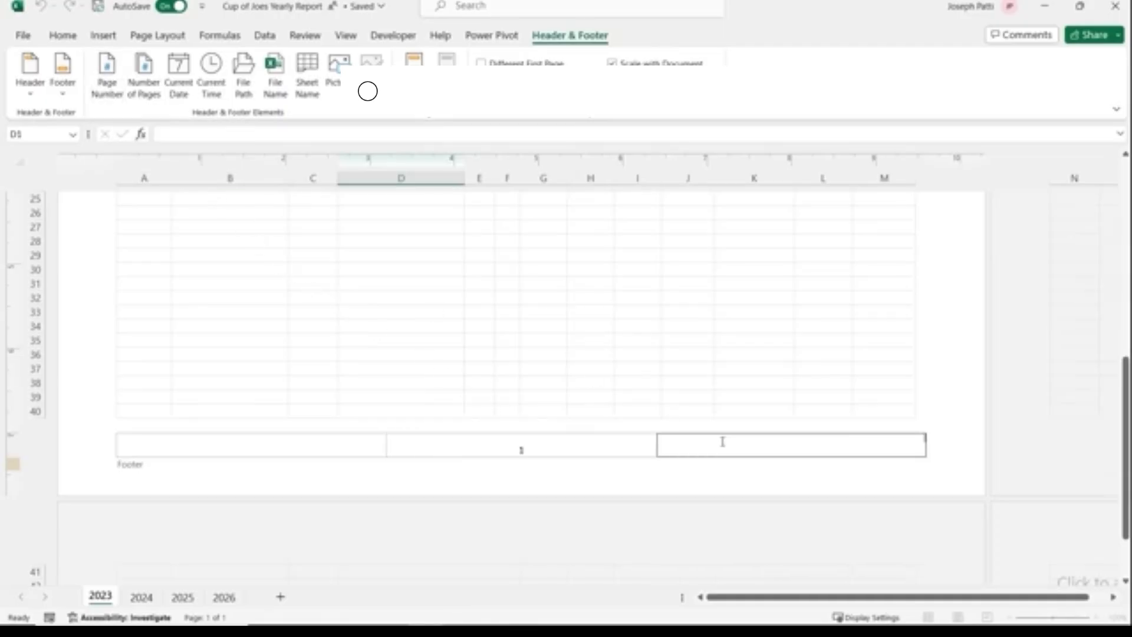
left_click_drag(1126, 425, 1126, 221)
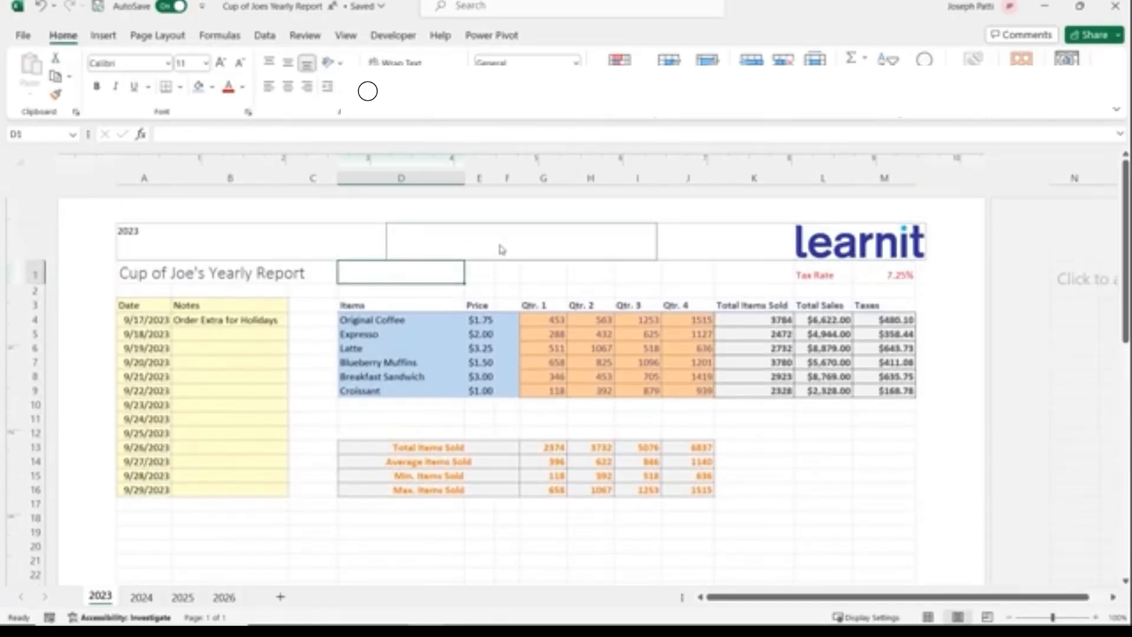
left_click(347, 39)
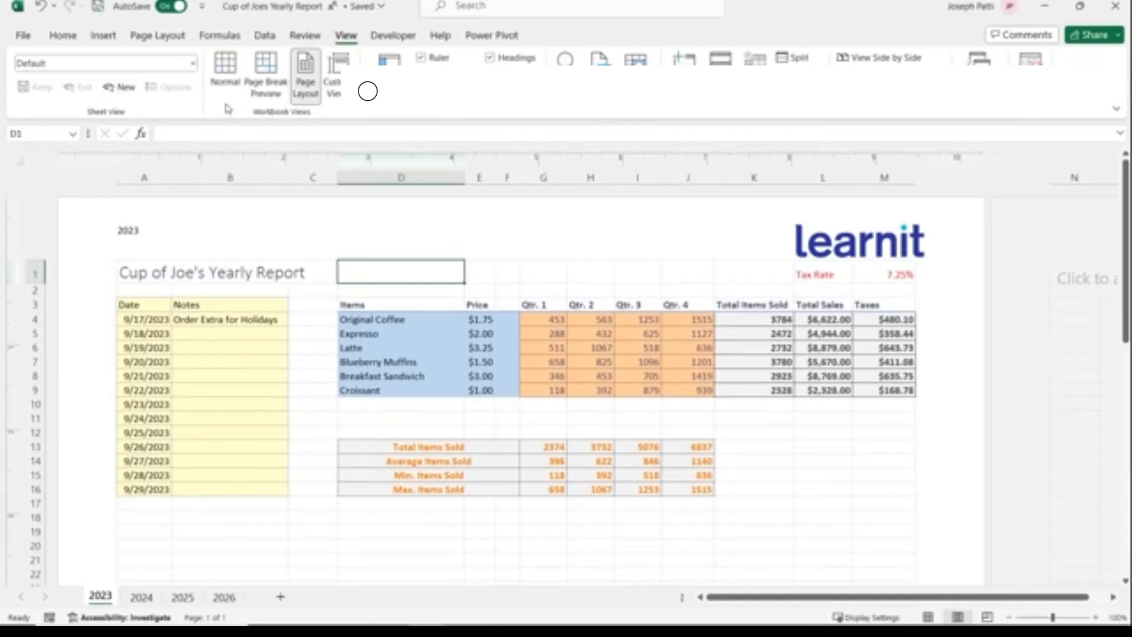
left_click(227, 84)
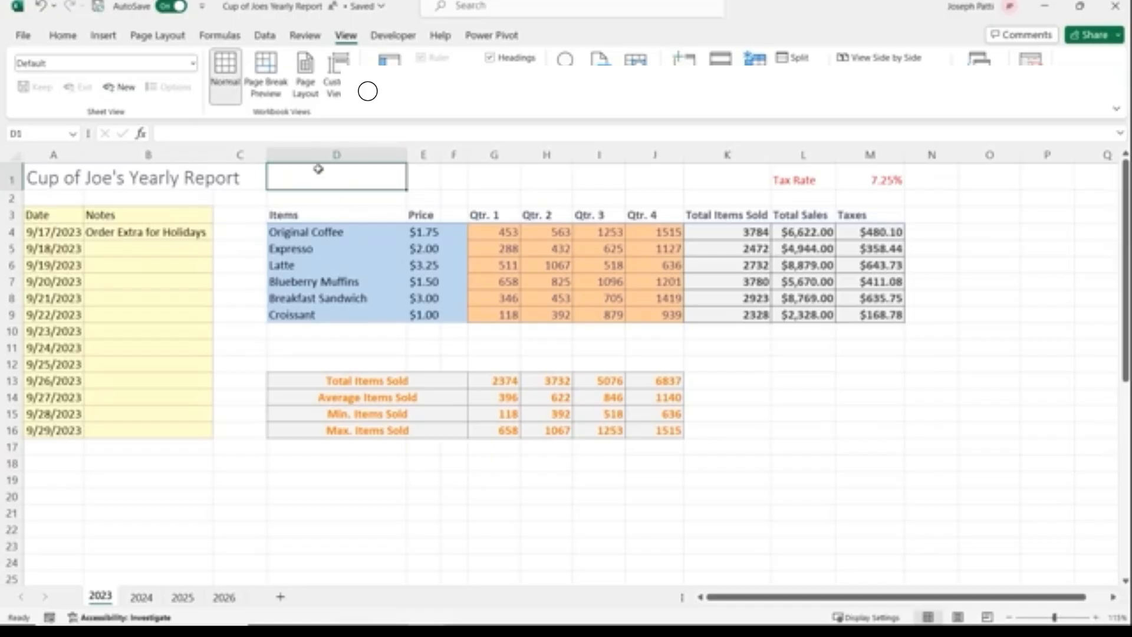
Print the active 2023 sheet with Microsoft Print to PDF as the printer
left_click(23, 36)
left_click(53, 261)
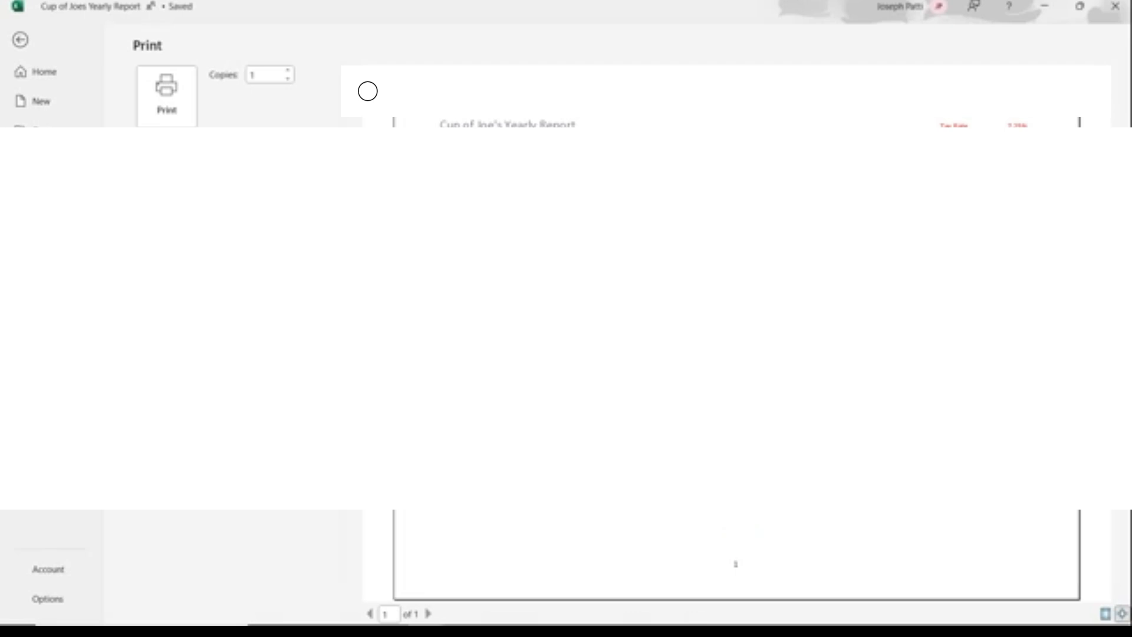
left_click(266, 171)
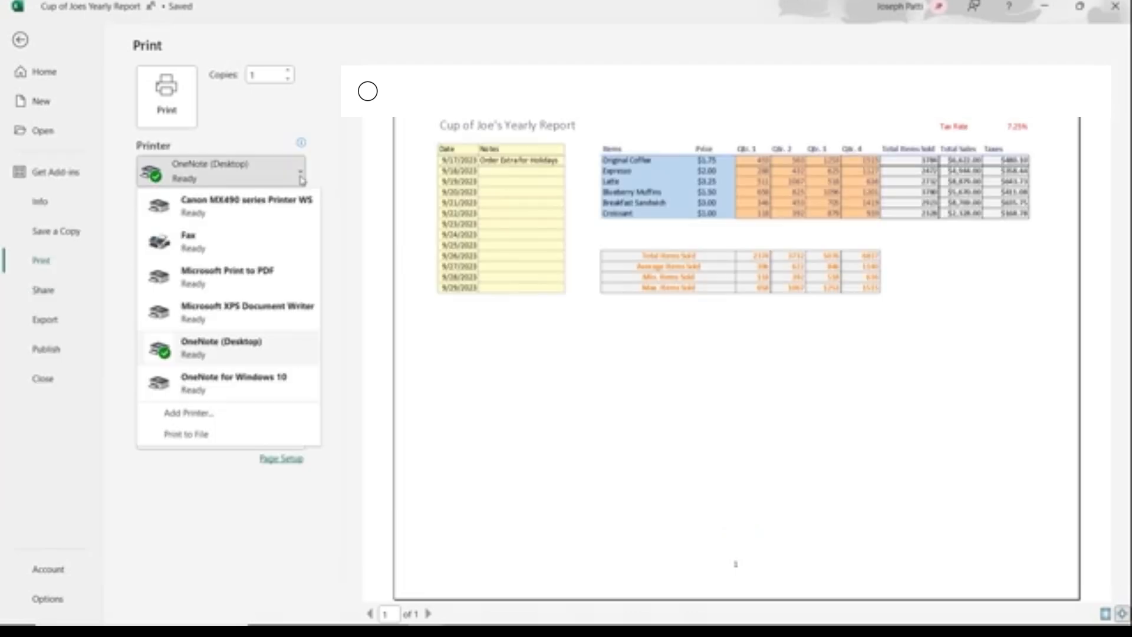
left_click(276, 272)
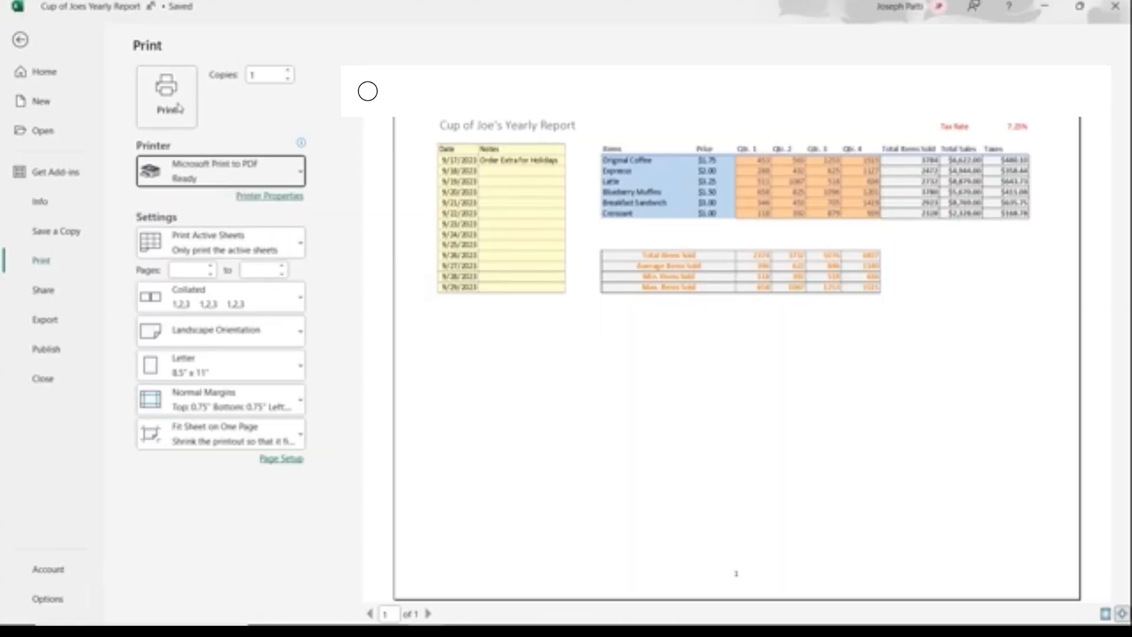
left_click(179, 108)
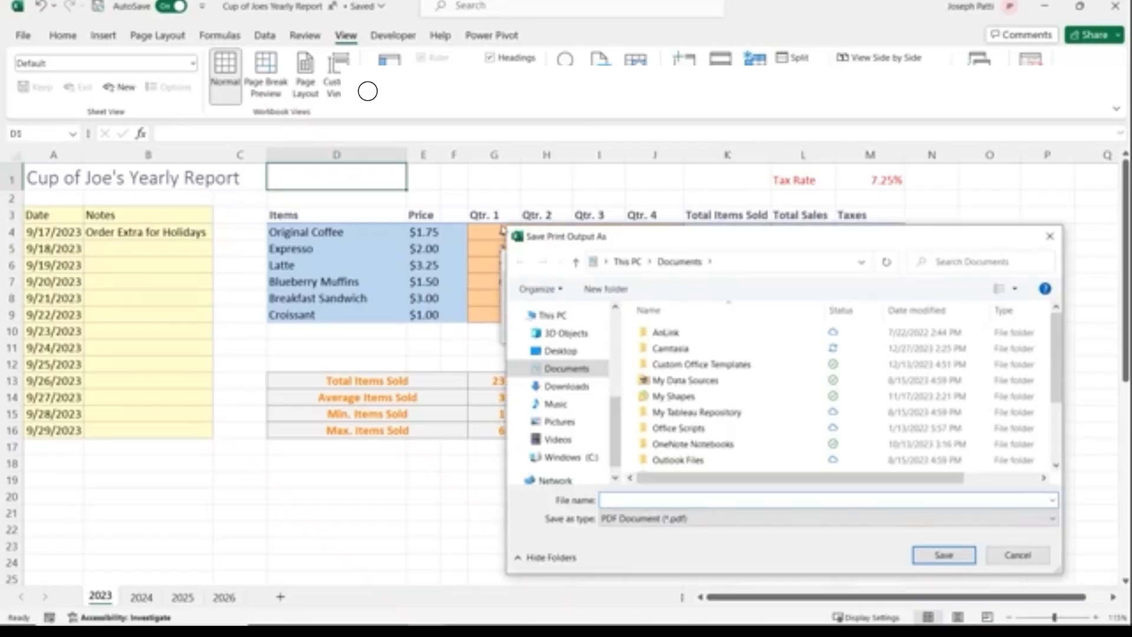
Save the print output to the Desktop as the PDF "Fun with Joe 2023" and open the file from the Windows desktop
left_click_drag(654, 246, 387, 108)
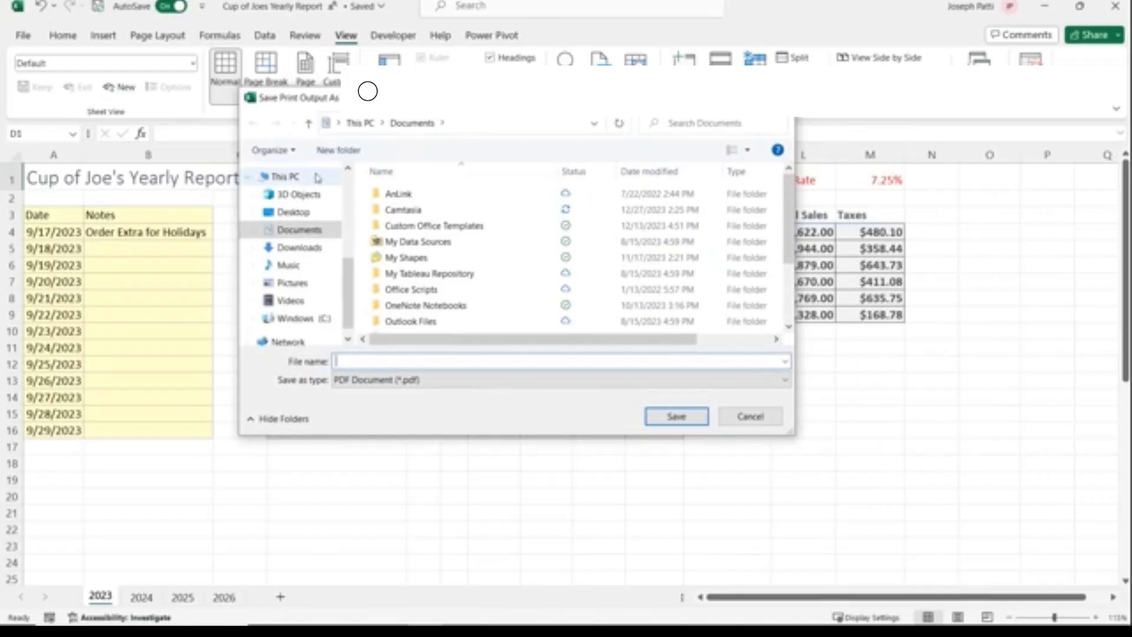
left_click(305, 214)
left_click(398, 364)
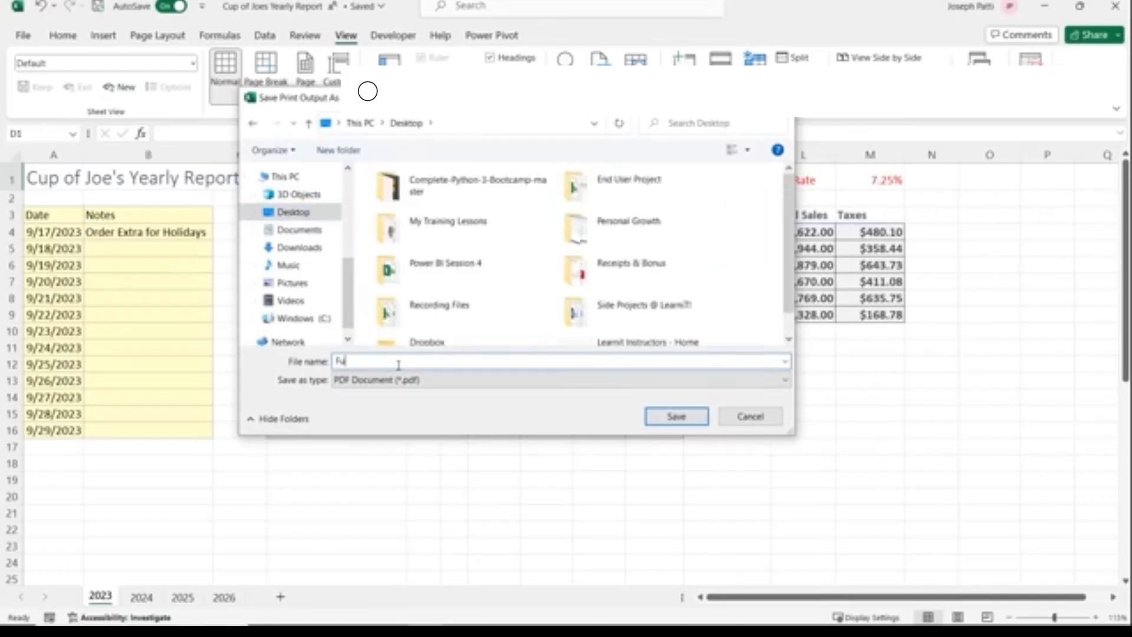
type("Fun with Joe 2023")
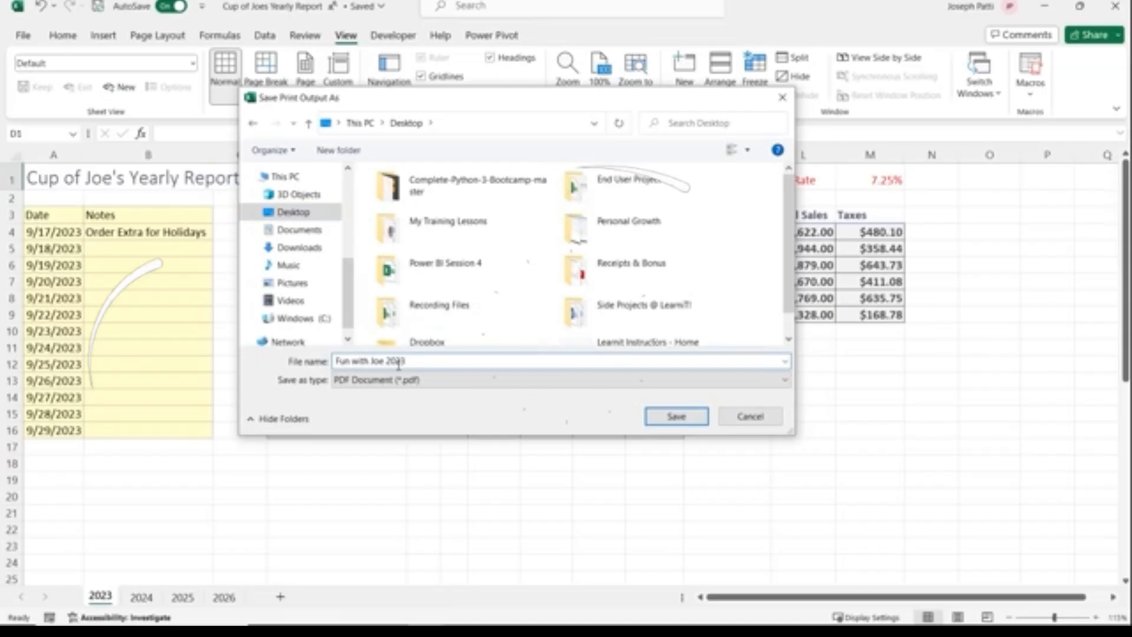
left_click(674, 417)
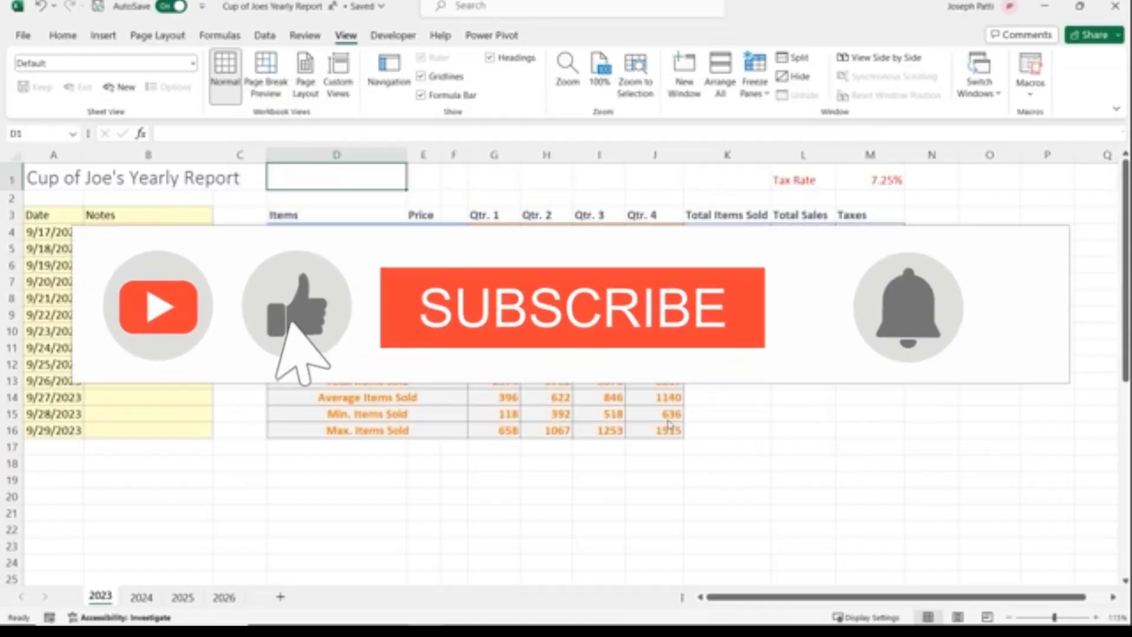
left_click(1043, 7)
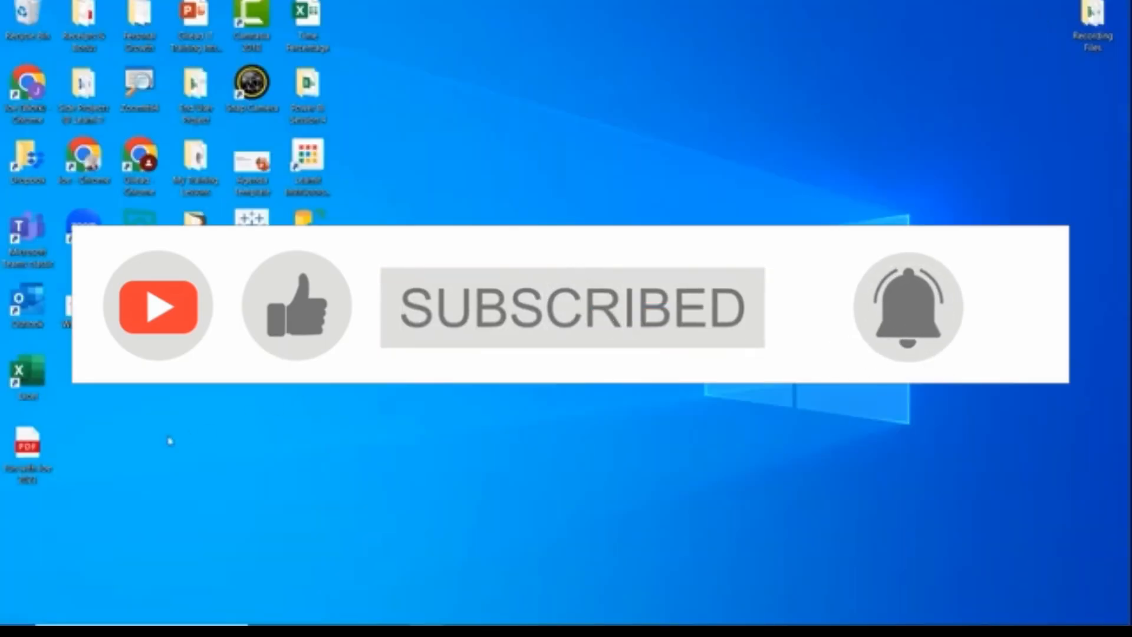
double_click(27, 451)
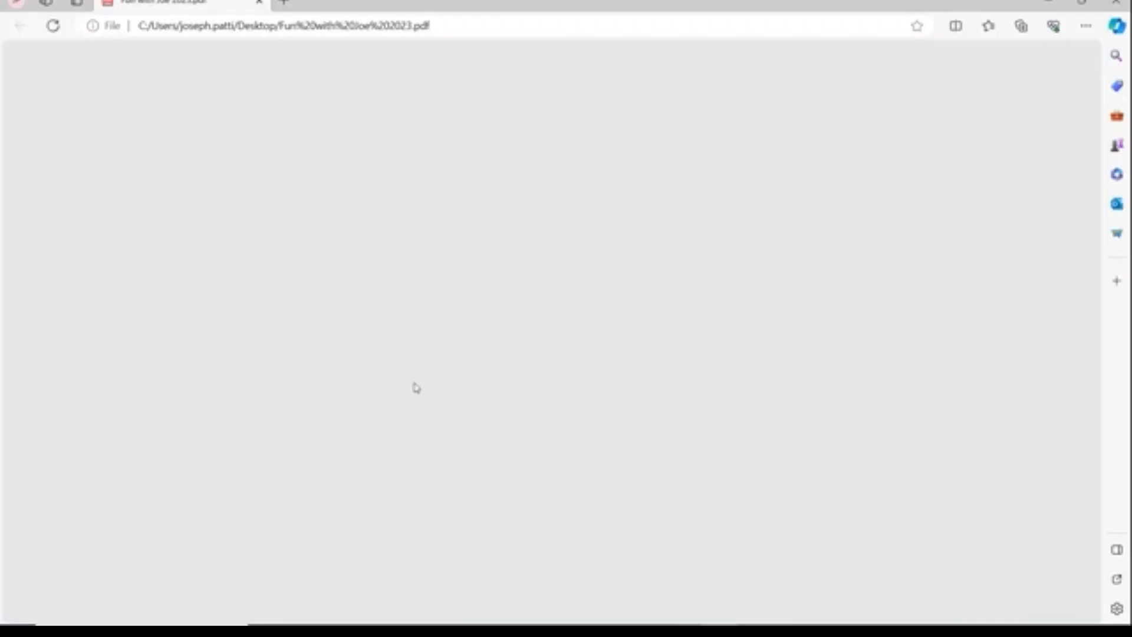